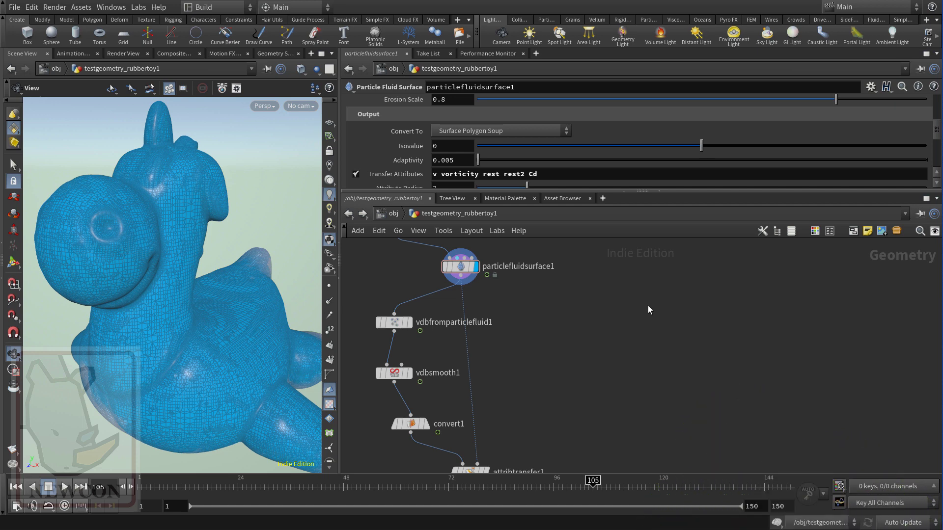
- Display the output of the material1 node in the viewport
scroll(647, 305, "down", 4)
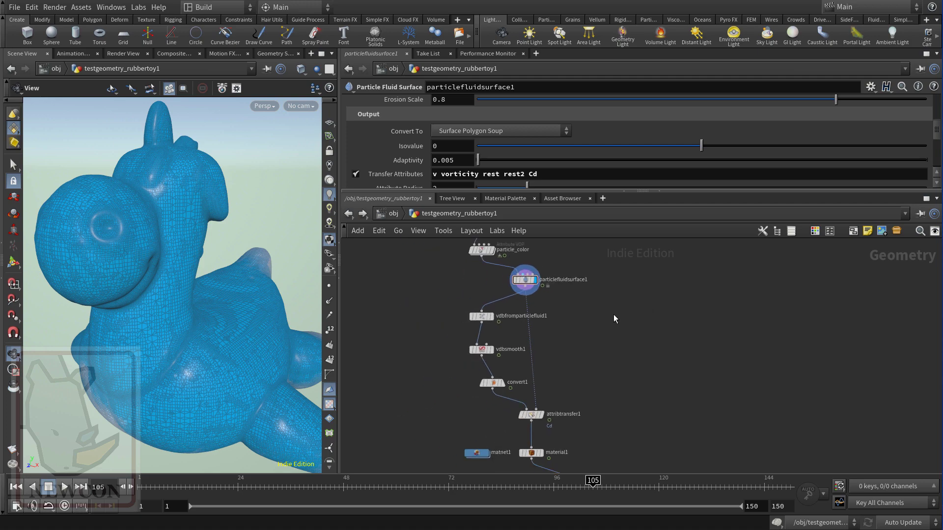
left_click_drag(255, 319, 212, 308)
middle_click_drag(599, 356, 569, 256)
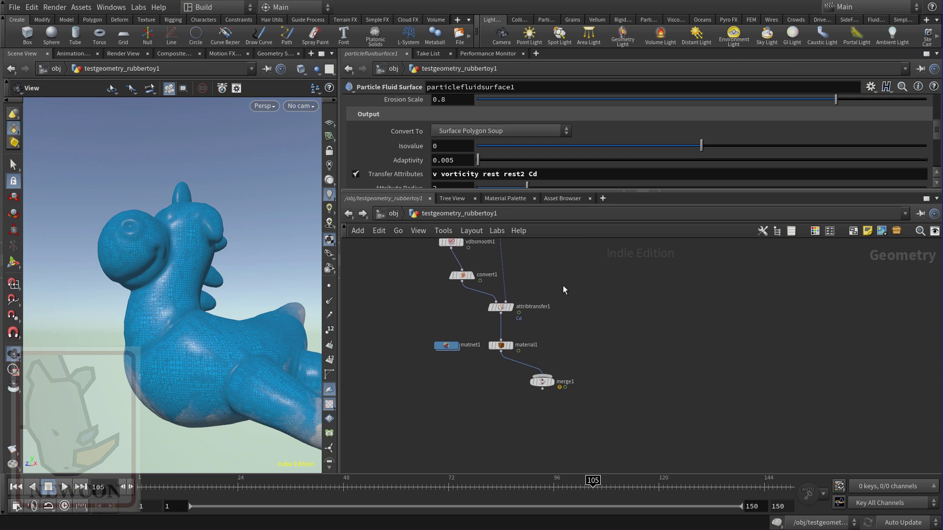
scroll(553, 332, "up", 5)
left_click(432, 374)
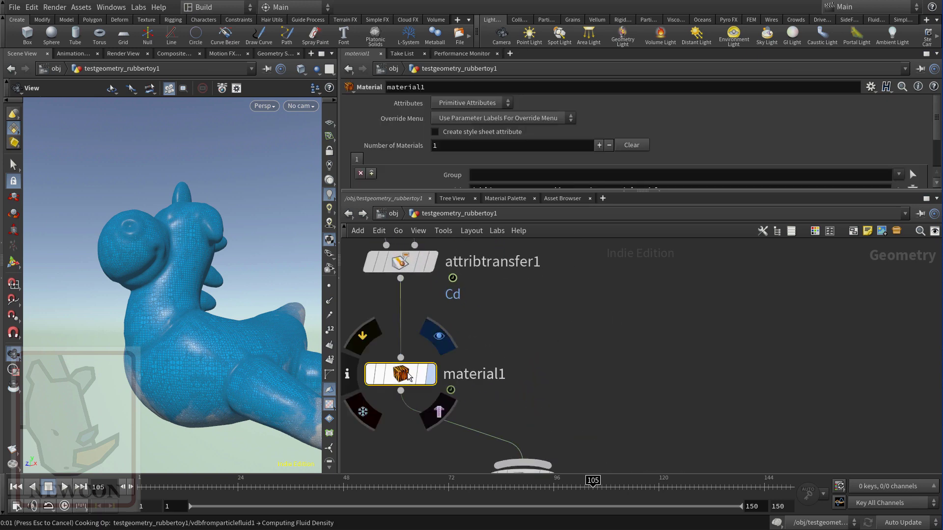
key("r")
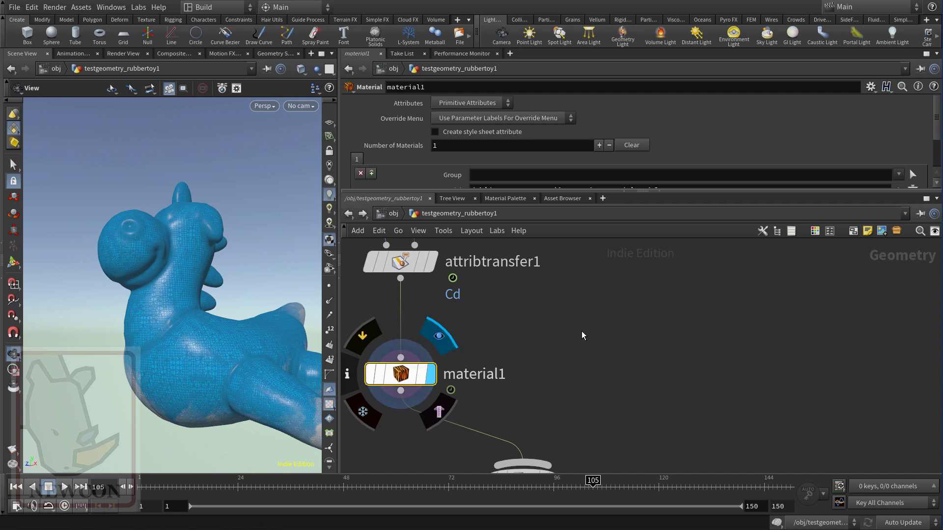
scroll(575, 333, "down", 2)
scroll(575, 333, "down", 2)
left_click_drag(171, 331, 225, 300)
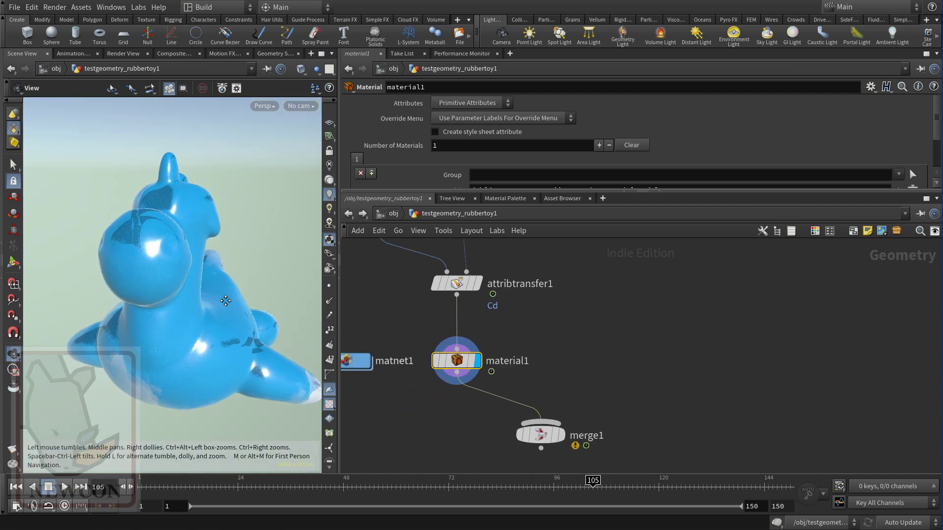
- Examine the shaded rubber toy's surface and the node chain from particlefluidsurface1 down to merge1
scroll(614, 352, "down", 2)
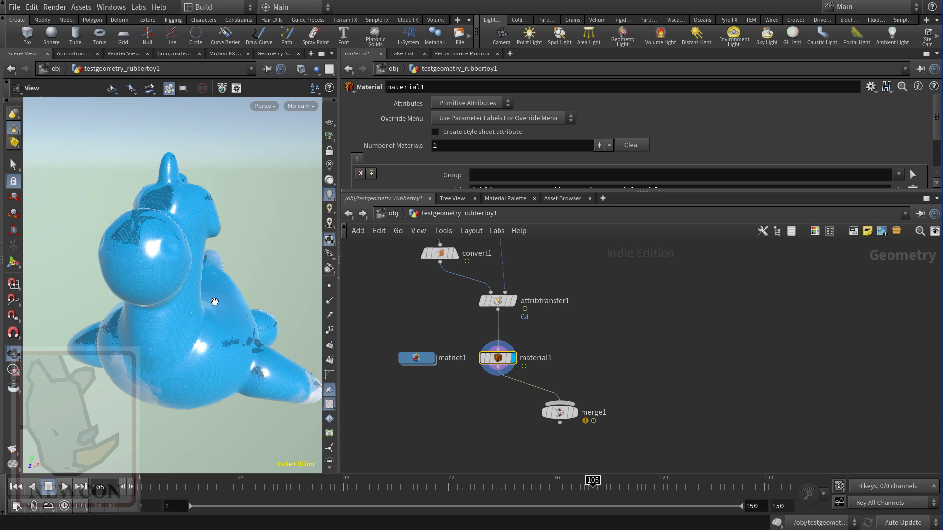
scroll(680, 332, "down", 3)
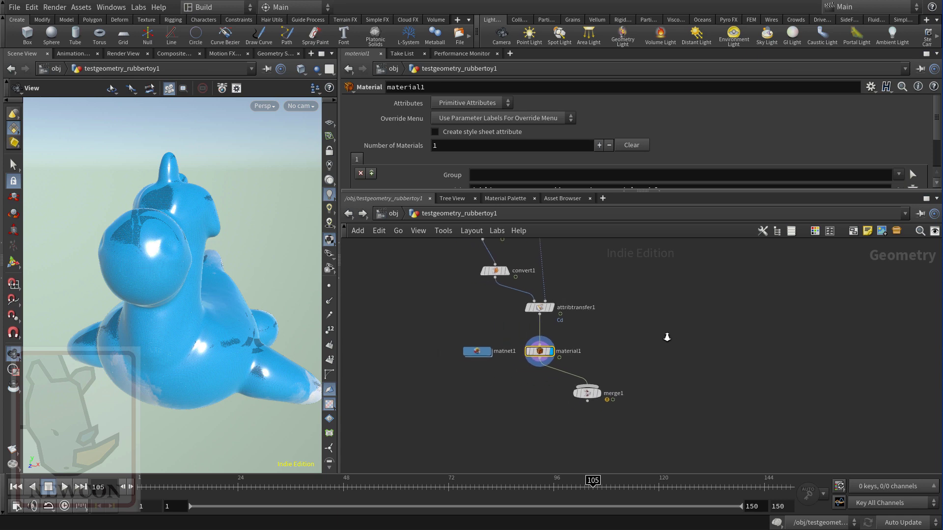
middle_click_drag(665, 322, 620, 380)
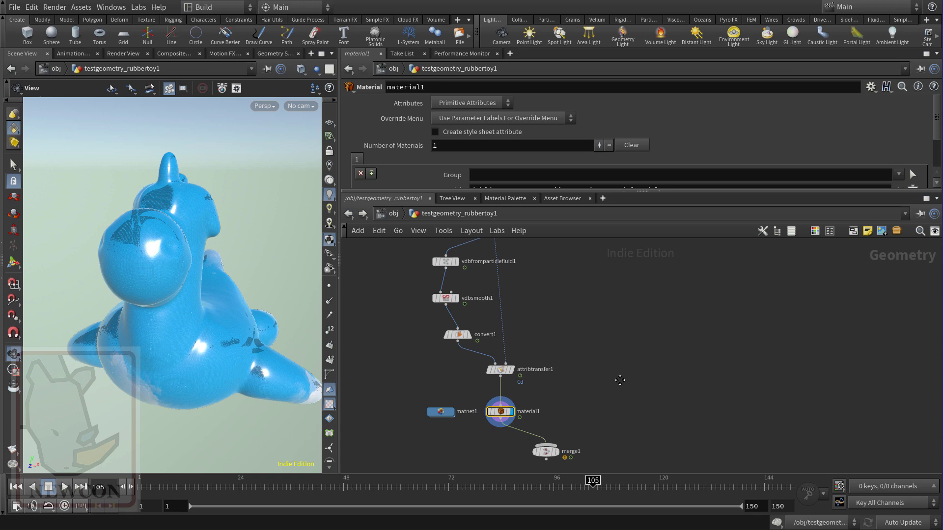
scroll(601, 379, "up", 2)
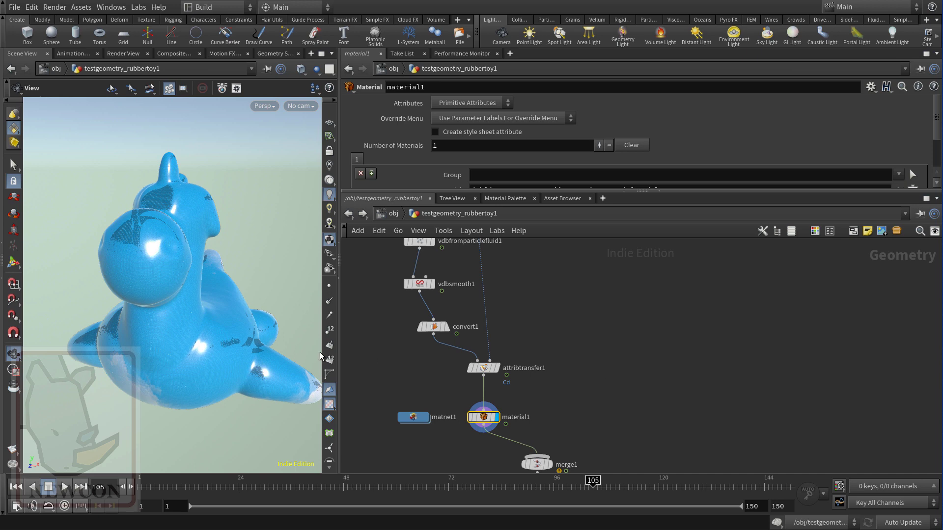
mouse_move(220, 352)
left_mouse_down()
mouse_move(190, 355)
mouse_move(211, 343)
left_mouse_up()
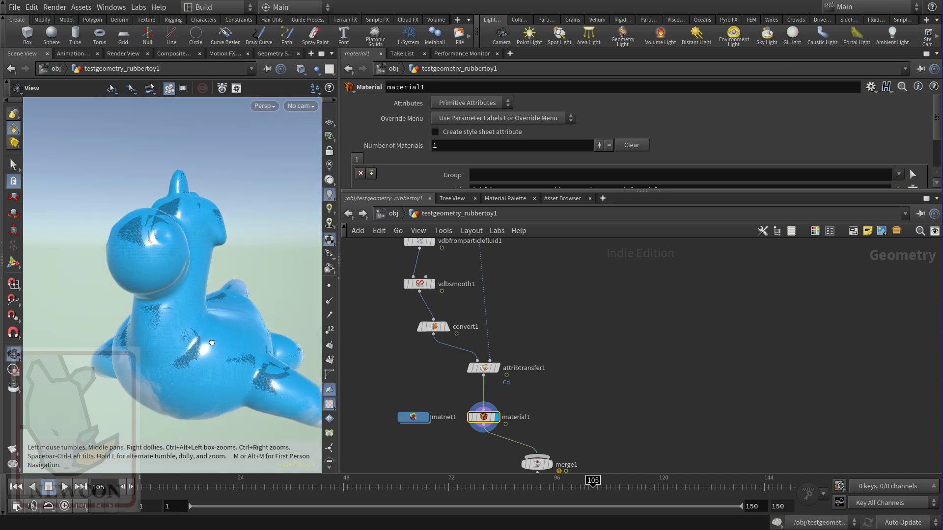
middle_click_drag(240, 337, 226, 300)
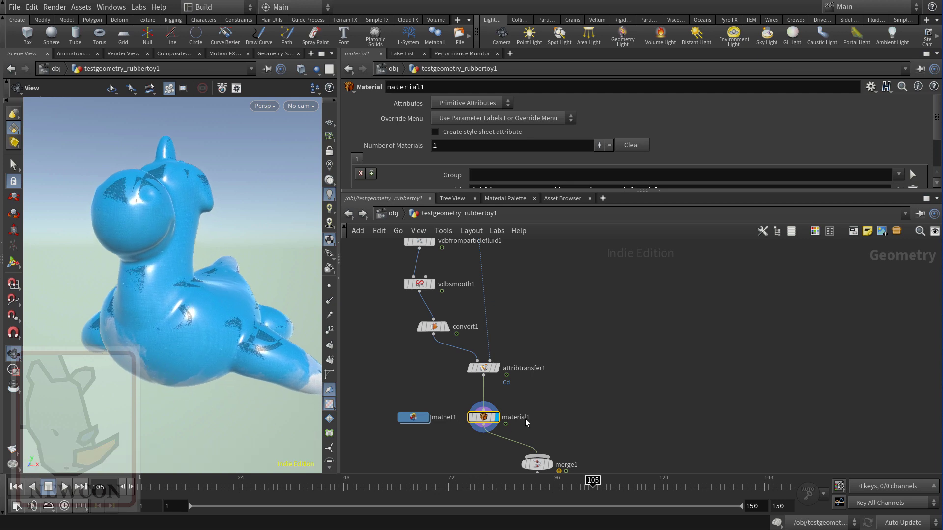
middle_click_drag(663, 322, 643, 395)
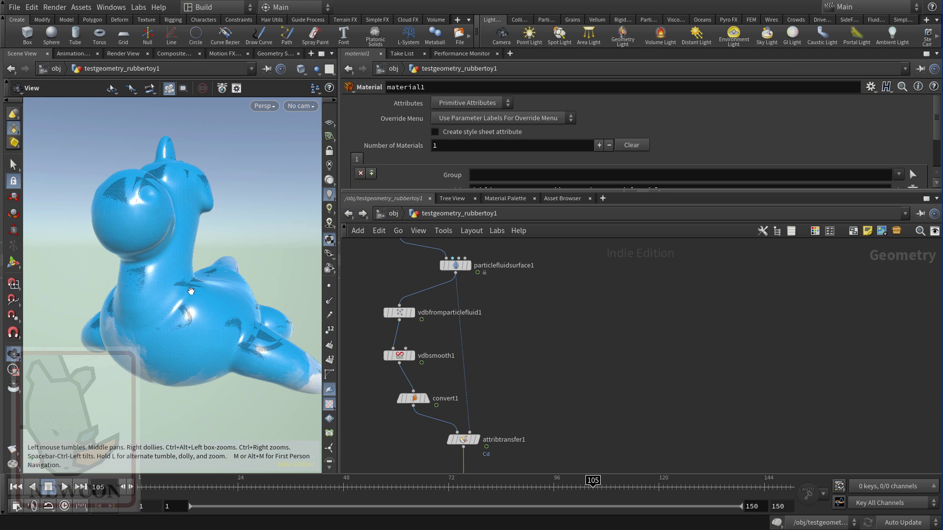
mouse_move(208, 289)
left_mouse_down()
mouse_move(198, 333)
mouse_move(187, 268)
mouse_move(195, 327)
mouse_move(200, 298)
left_mouse_up()
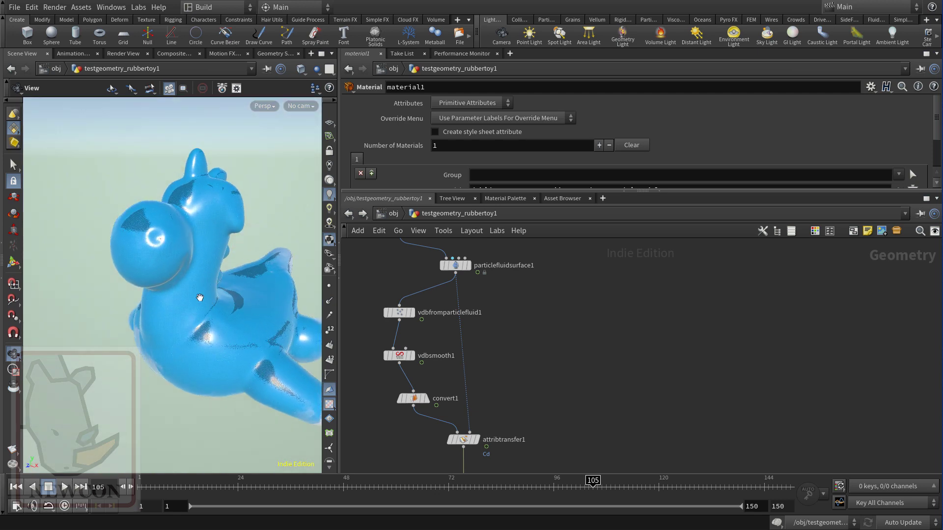
- Set the viewport display to Smooth Shaded and inspect the toy's surface from several sides
left_click(302, 71)
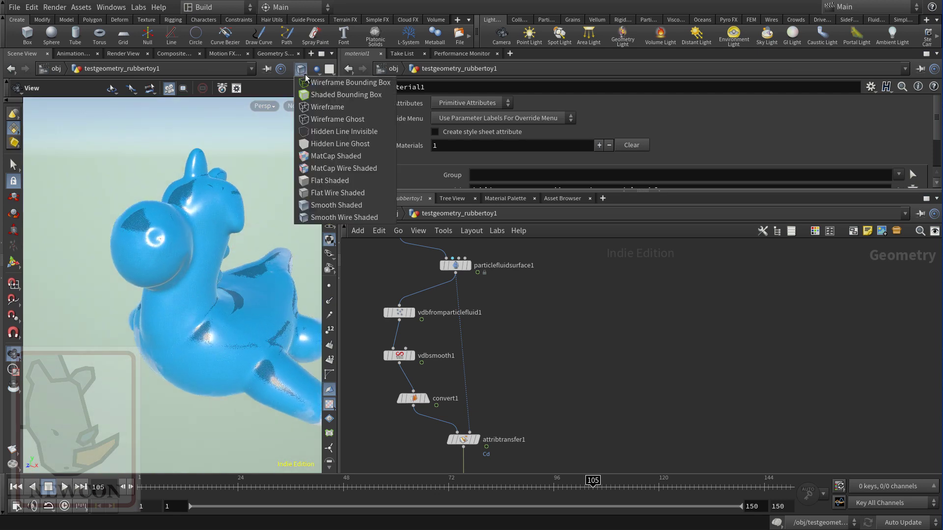
left_click(310, 206)
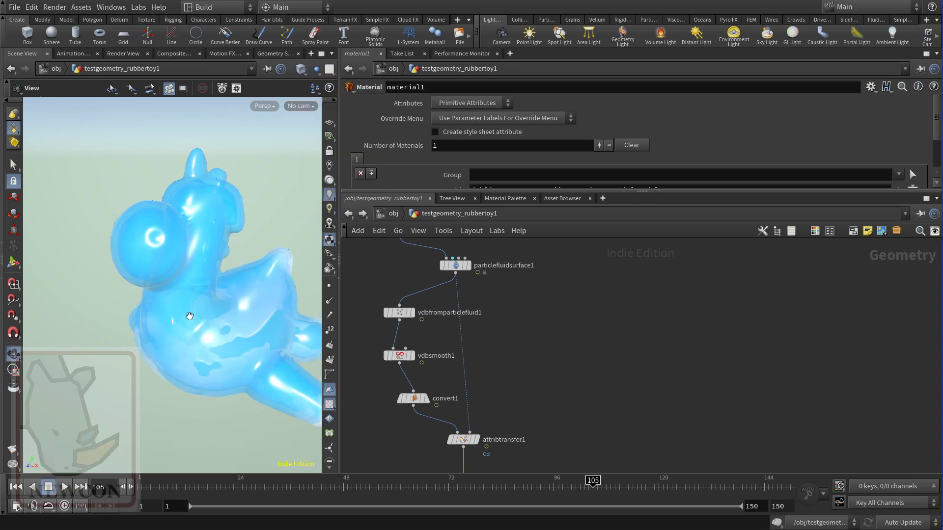
left_click_drag(231, 301, 216, 319)
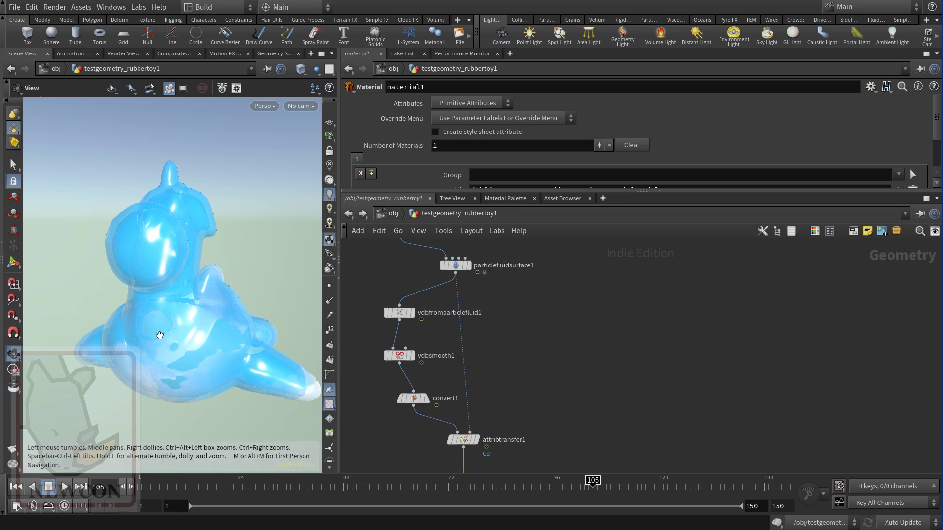
middle_click_drag(170, 338, 212, 362)
left_click_drag(190, 371, 227, 360)
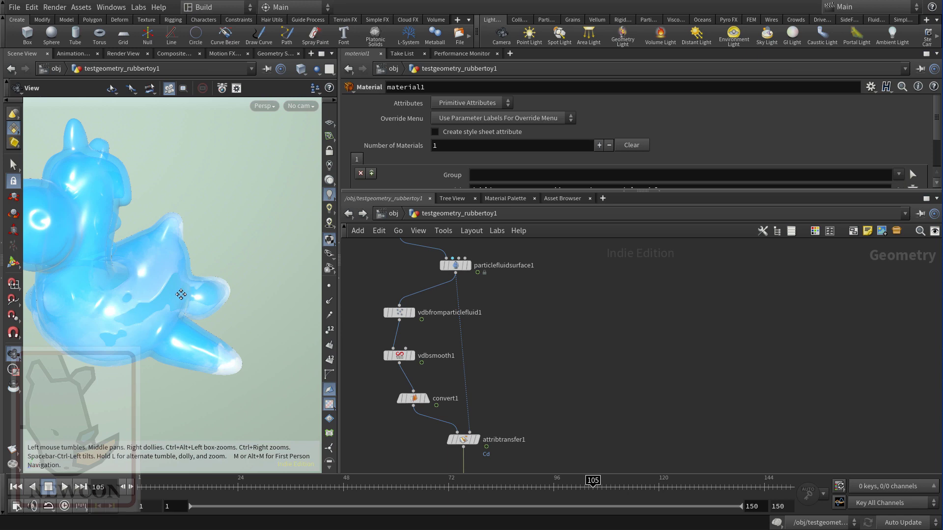
mouse_move(185, 295)
left_mouse_down()
mouse_move(171, 301)
mouse_move(204, 295)
mouse_move(214, 273)
mouse_move(185, 288)
mouse_move(185, 298)
left_mouse_up()
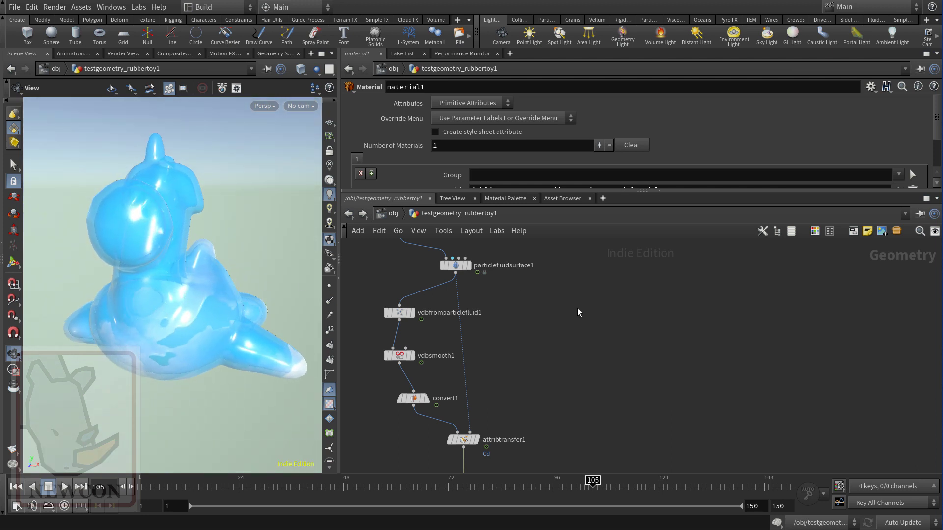
- Review the Transfer Attributes of the particlefluidsurface1 node, focusing on the Cd entry
middle_click_drag(572, 331, 561, 343)
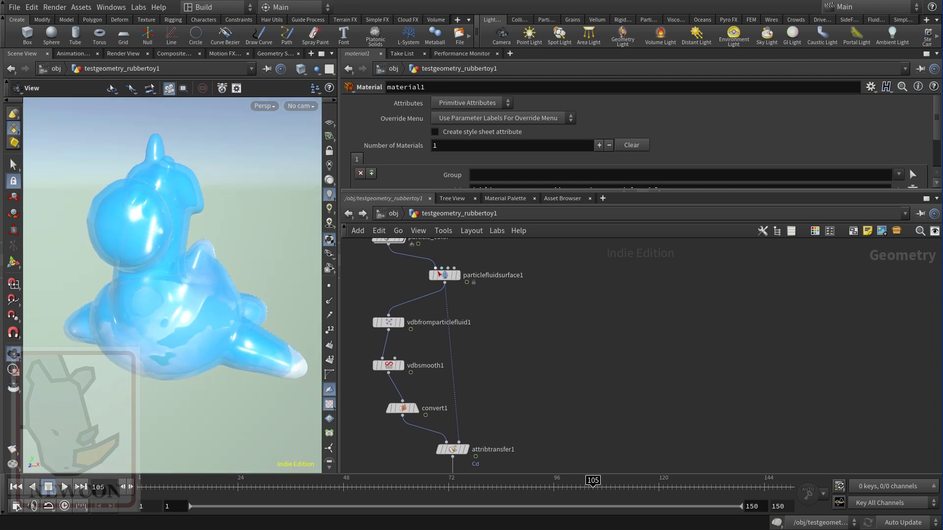
left_click(443, 274)
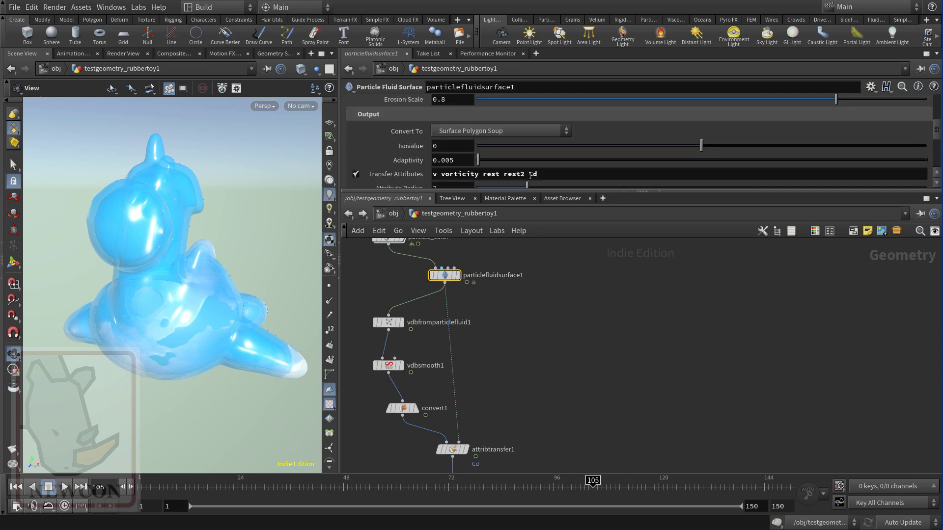
left_click(531, 174)
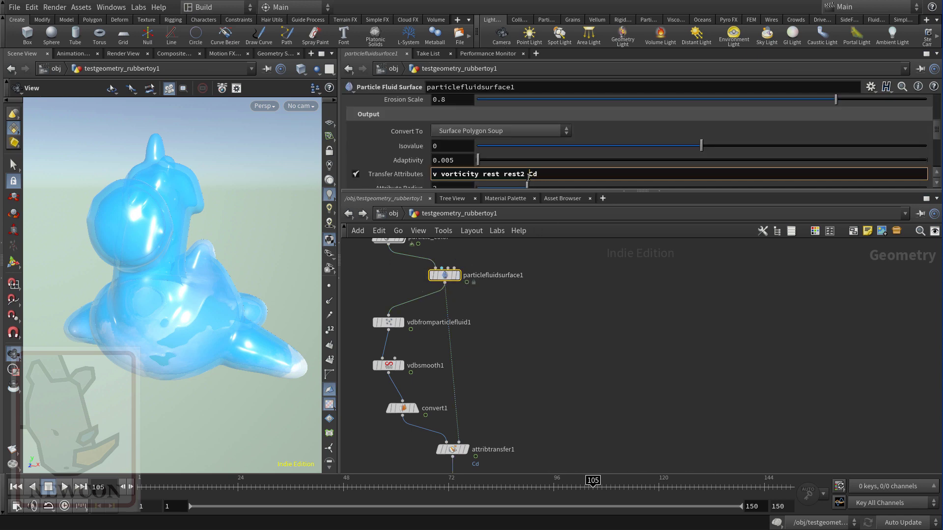
left_click_drag(530, 174, 537, 174)
left_click(543, 270)
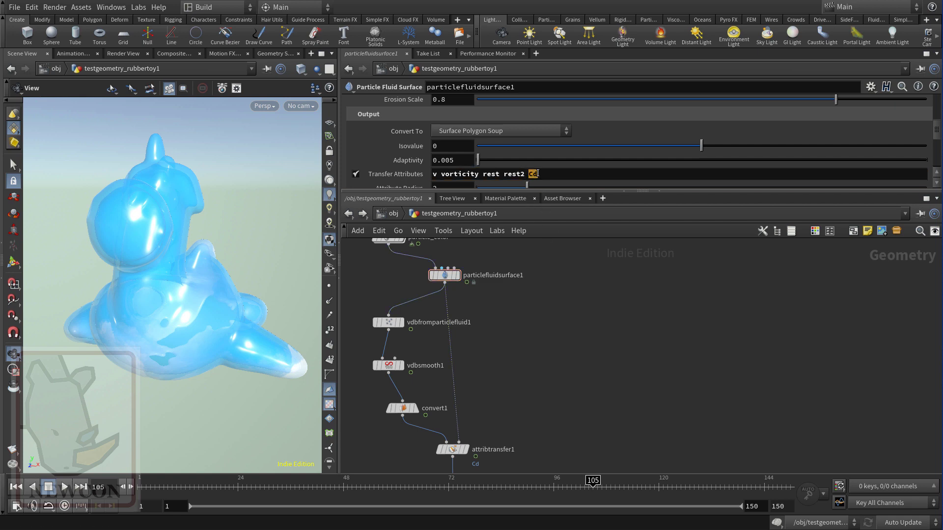
double_click(534, 175)
left_click(540, 282)
double_click(534, 174)
left_click_drag(535, 176, 538, 177)
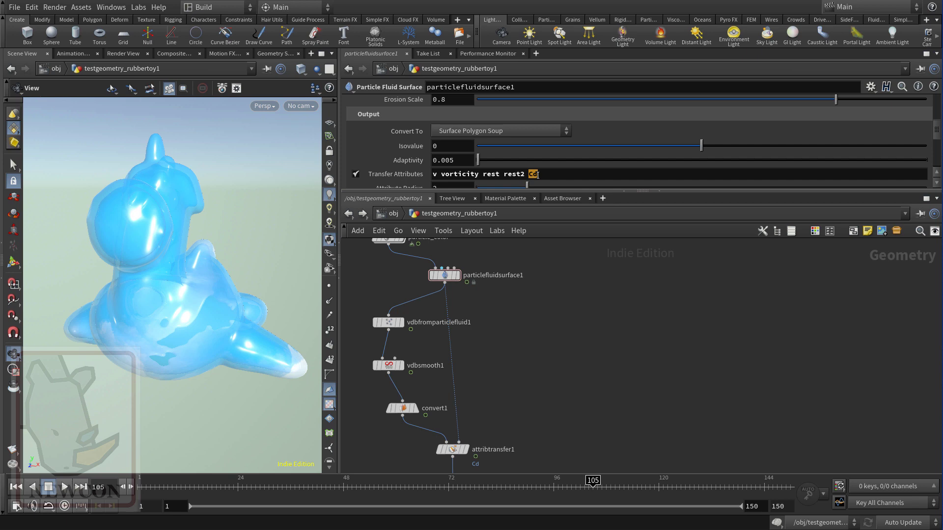
left_click(540, 273)
left_click_drag(528, 174, 533, 174)
mouse_move(540, 290)
middle_mouse_down()
mouse_move(550, 319)
mouse_move(546, 301)
middle_mouse_up()
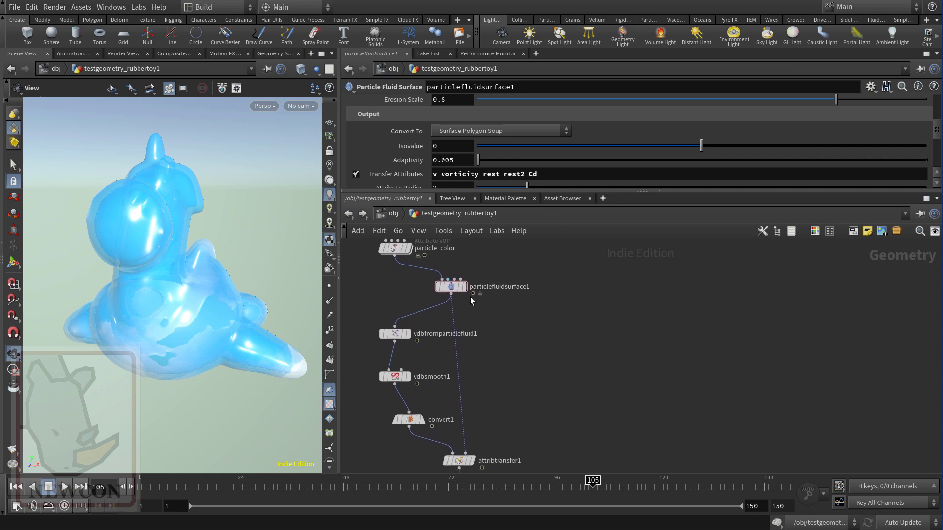
- Check the point and vertex attributes of particlefluidsurface1 in the geometry spreadsheet, comparing Cd with its transferred attributes, and return to the scene view
mouse_move(433, 270)
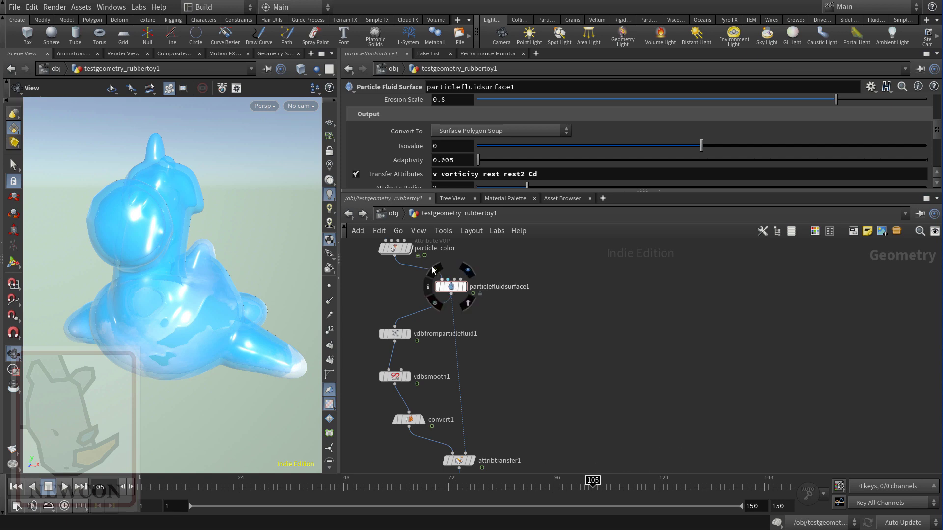
left_click(269, 54)
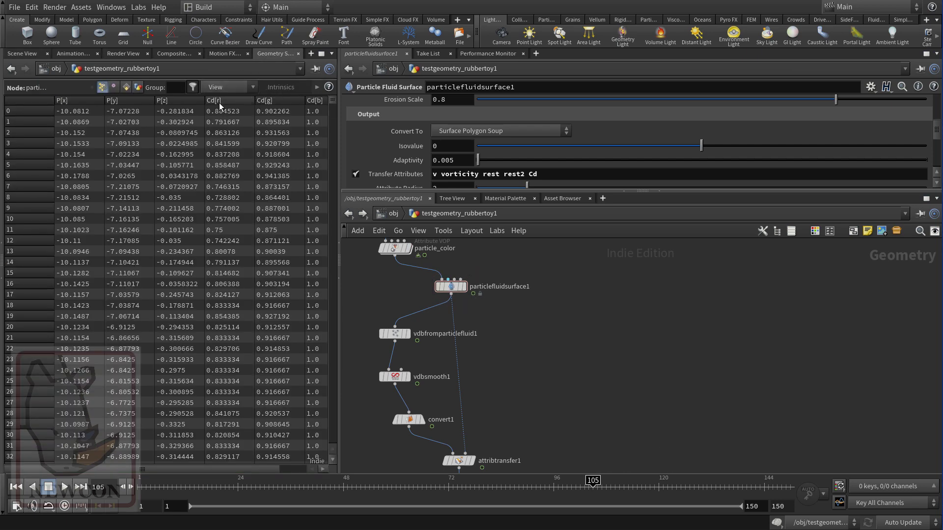
left_click(114, 87)
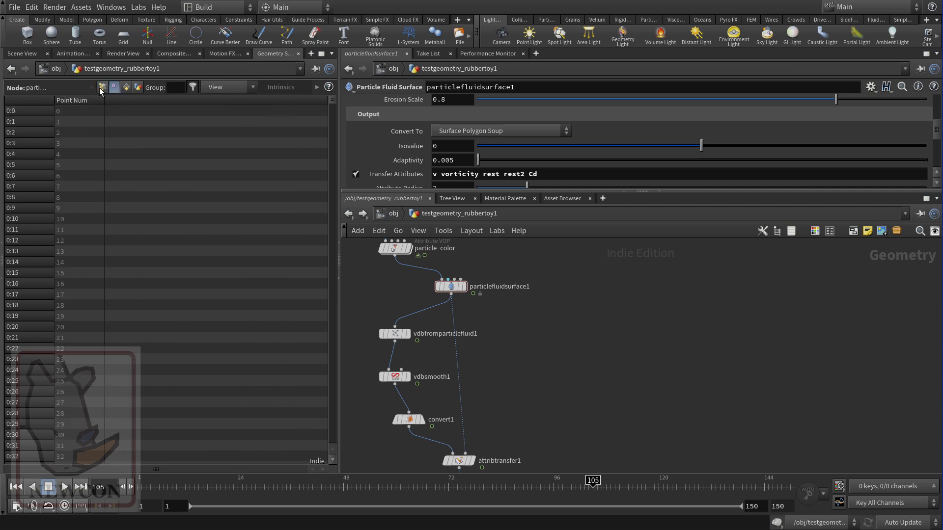
left_click(101, 87)
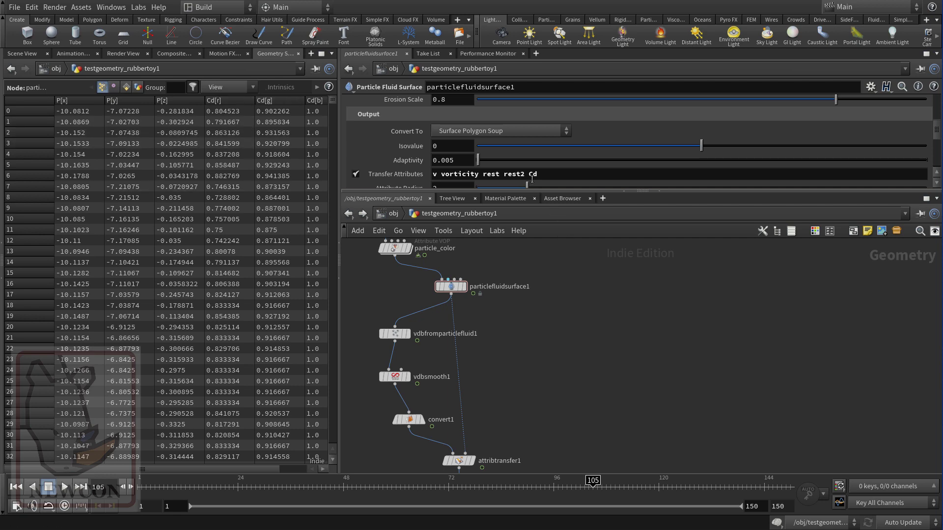
left_click_drag(529, 173, 538, 174)
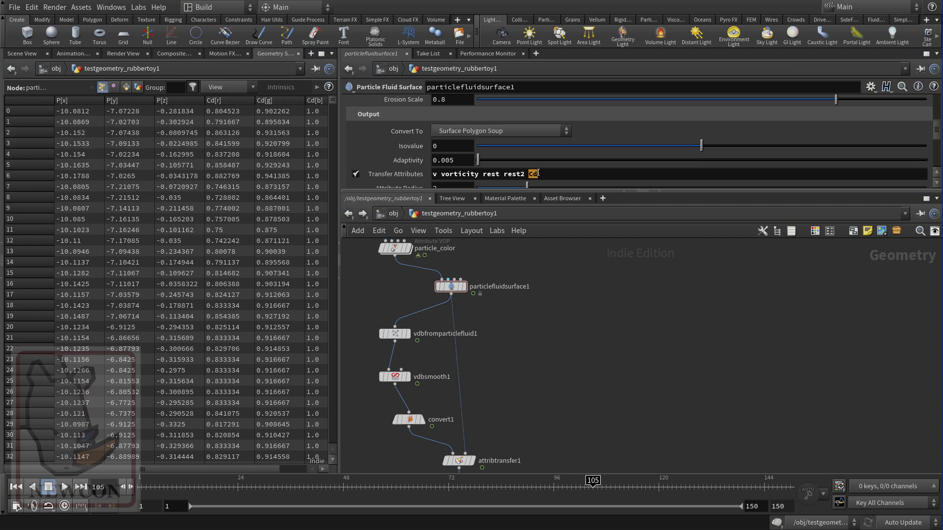
left_click(544, 294)
left_click(22, 54)
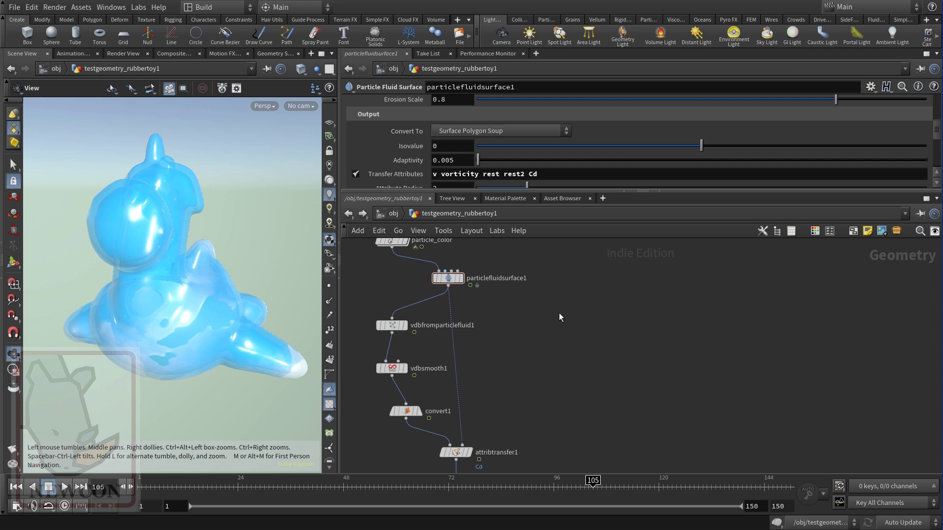
- Add a Remesh node beside vdbfromparticlefluid1 and feed it from the output of particlefluidsurface1
key("Tab")
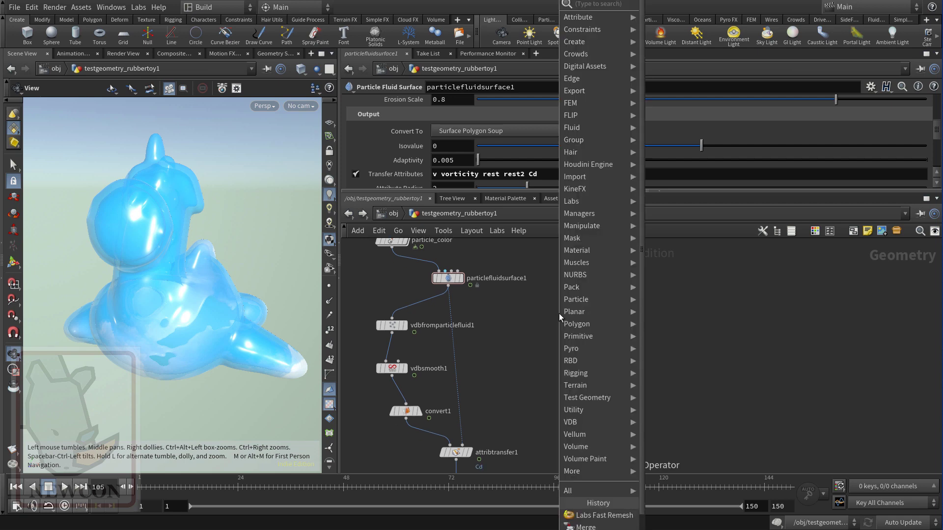
type("remesh")
key("Return")
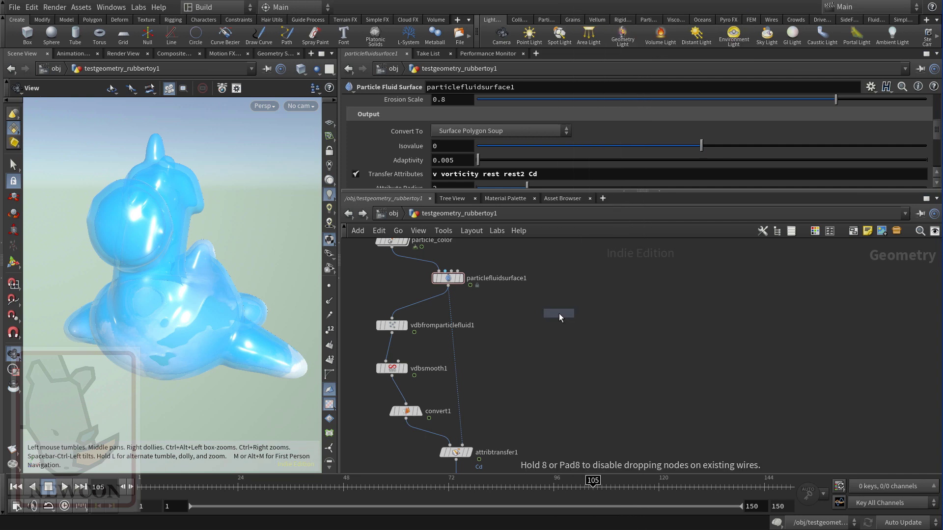
left_click(553, 324)
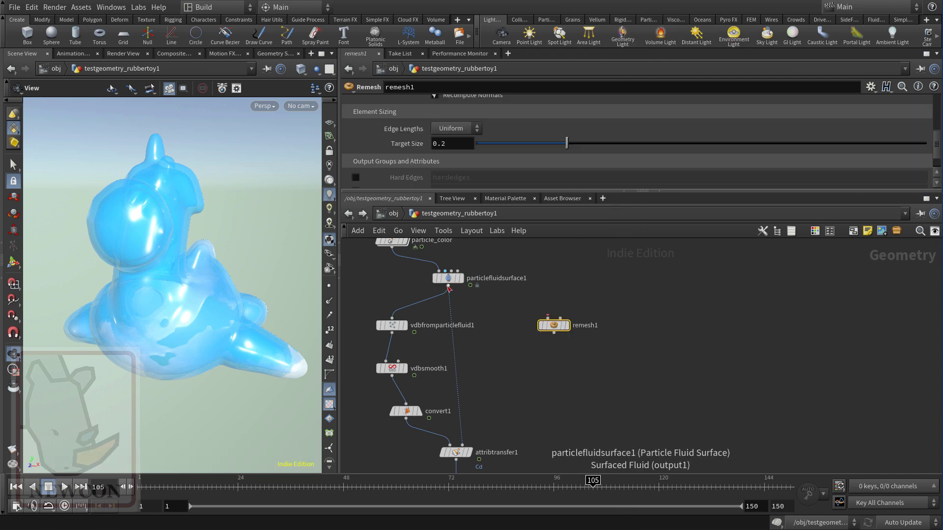
left_click_drag(449, 288, 548, 318)
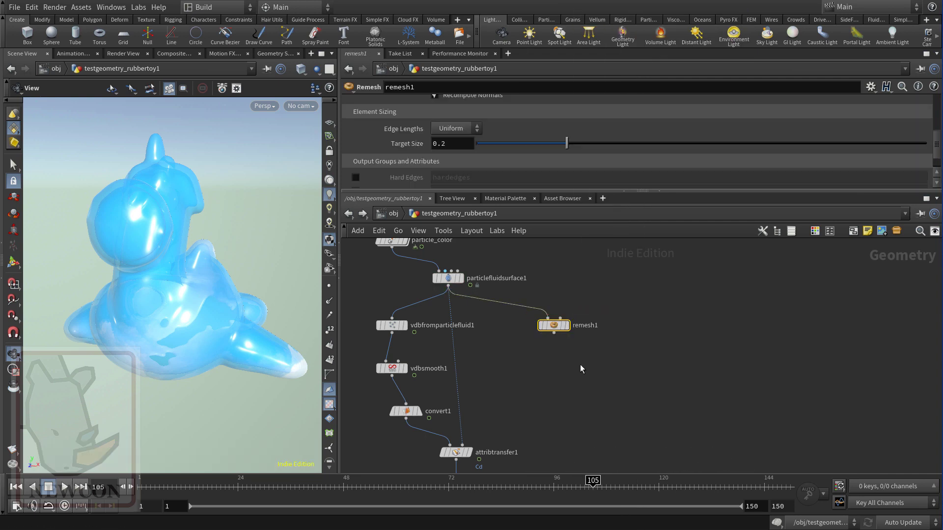
- Add a Fuse node below remesh1, connect it to remesh1's output and display its result
key("Tab")
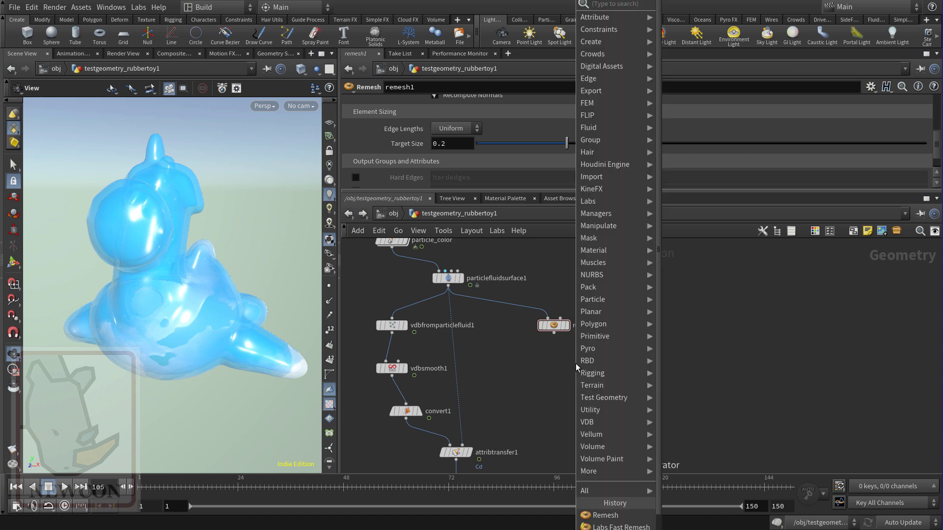
type("fuse")
key("Return")
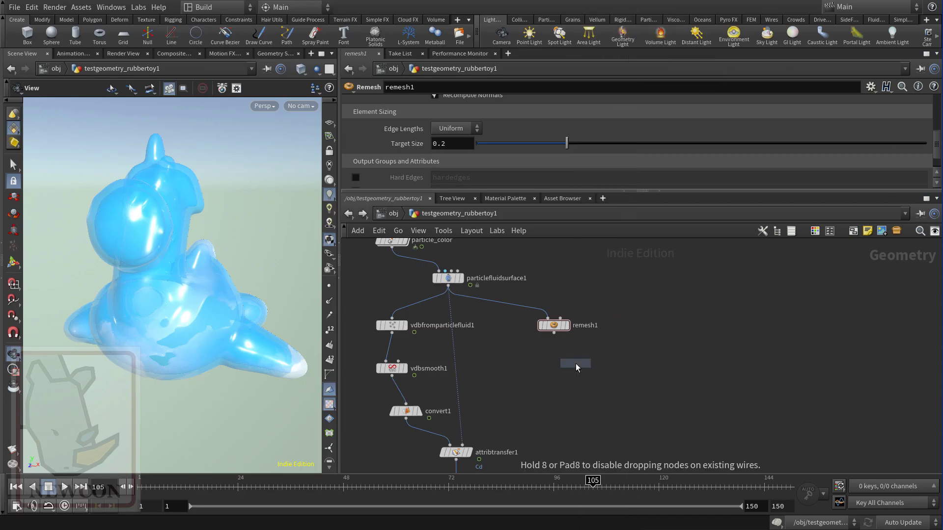
left_click(552, 364)
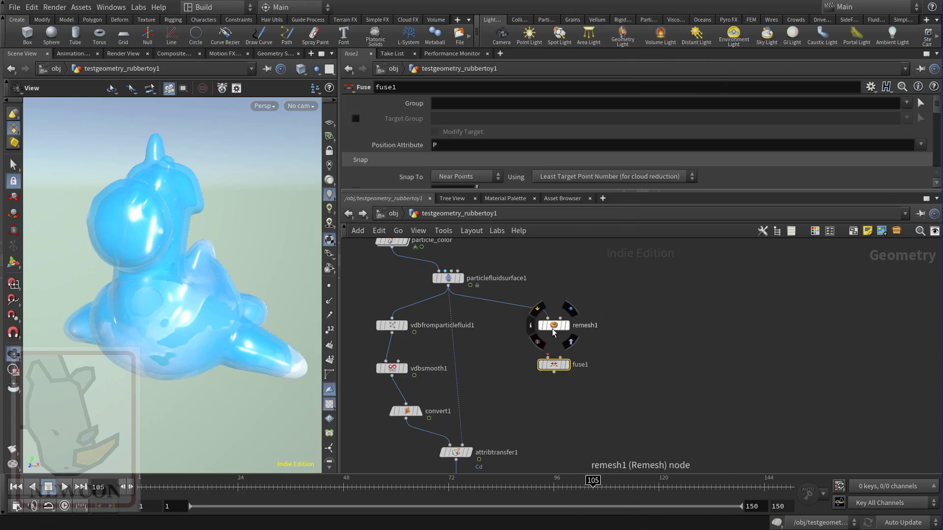
left_click_drag(554, 333, 556, 358)
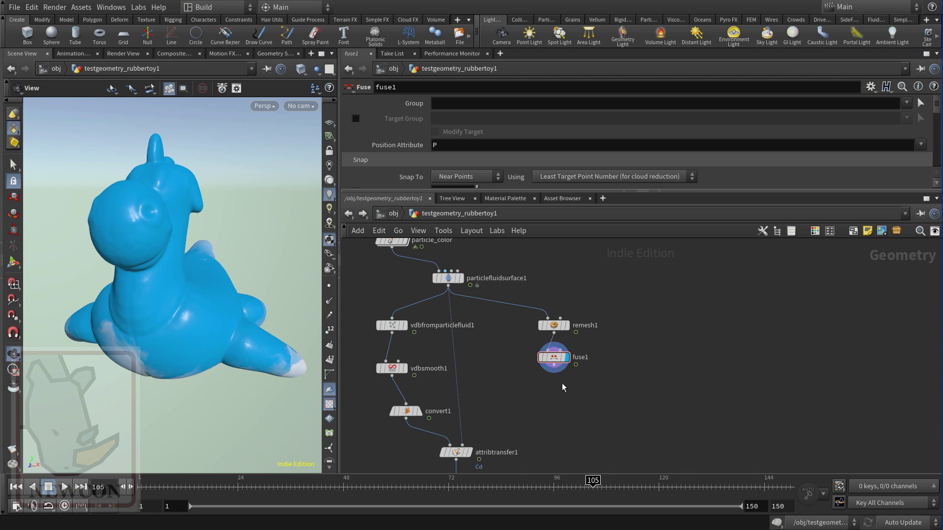
- Add a File Cache node fed by fuse1 and rename it ParticleFluidCache
key("Tab")
type("file")
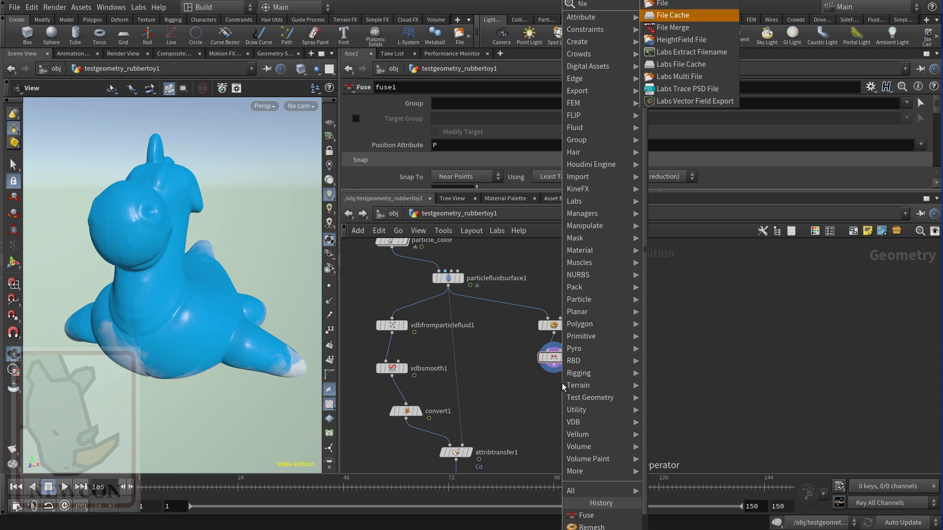
key("Return")
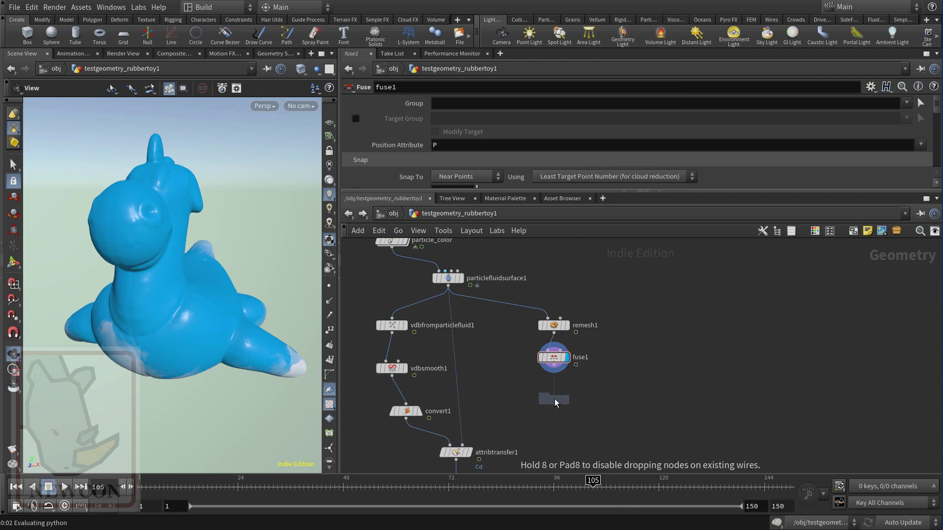
left_click(555, 398)
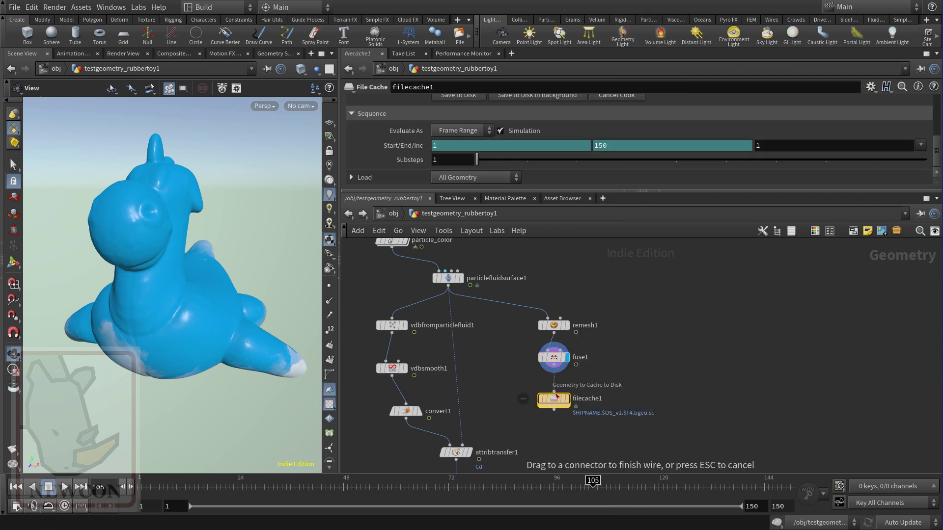
double_click(584, 399)
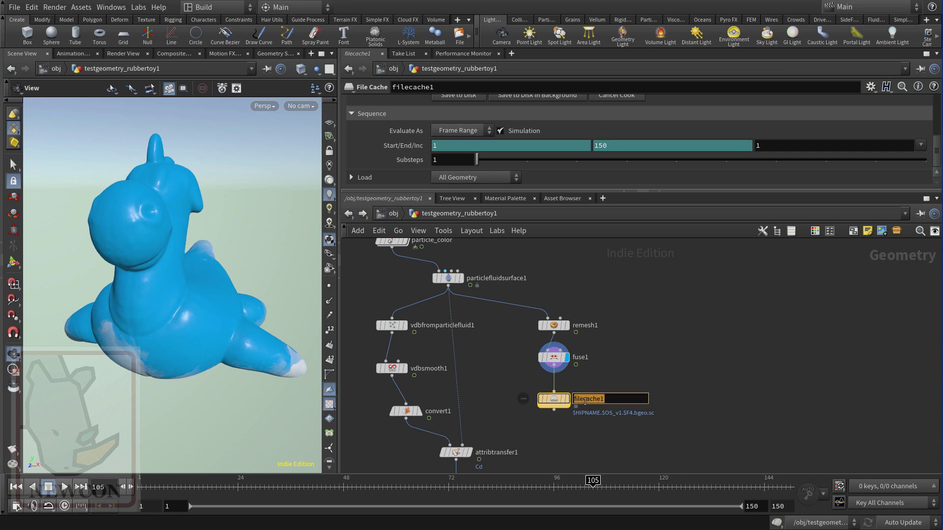
type("P")
type("articleFluidCache")
key("Return")
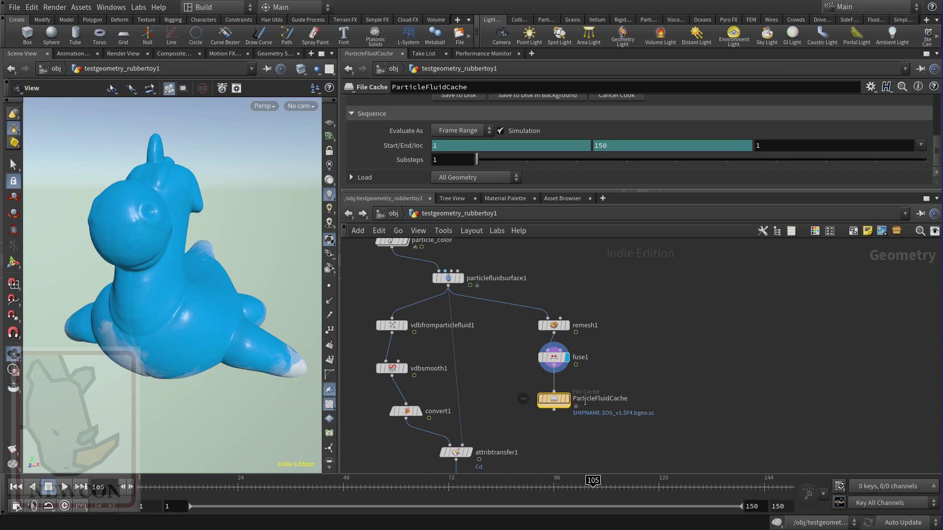
- Add a Null node after ParticleFluidCache, rename it OUT_FLUID-VAT, align it under the cache and display it
key("Tab")
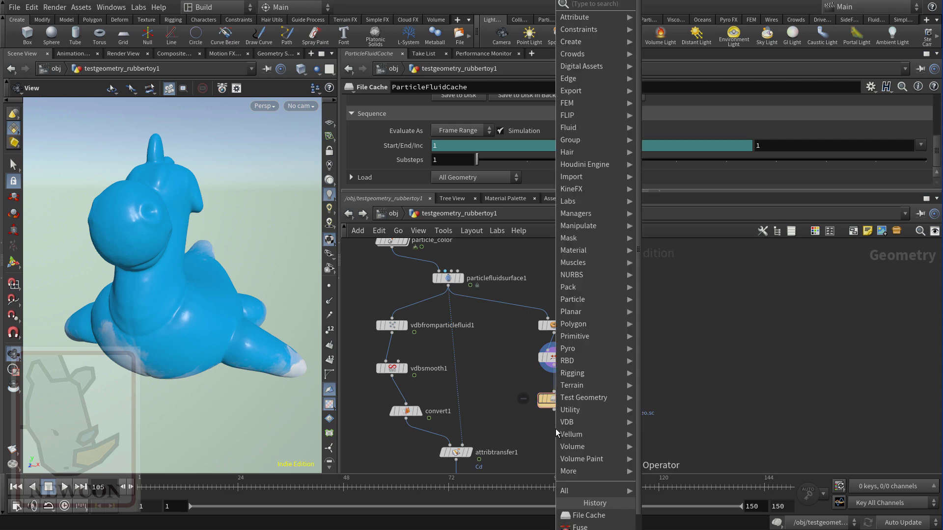
type("null")
key("Return")
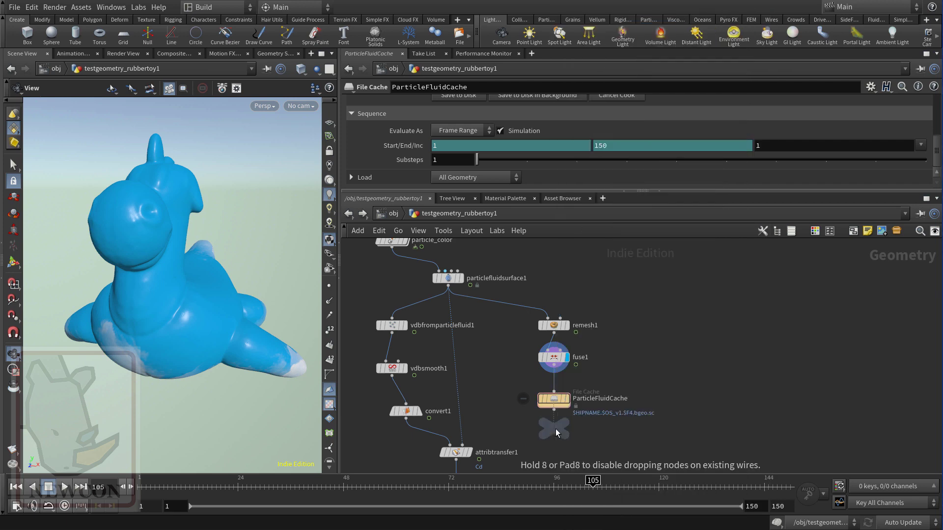
left_click(549, 440)
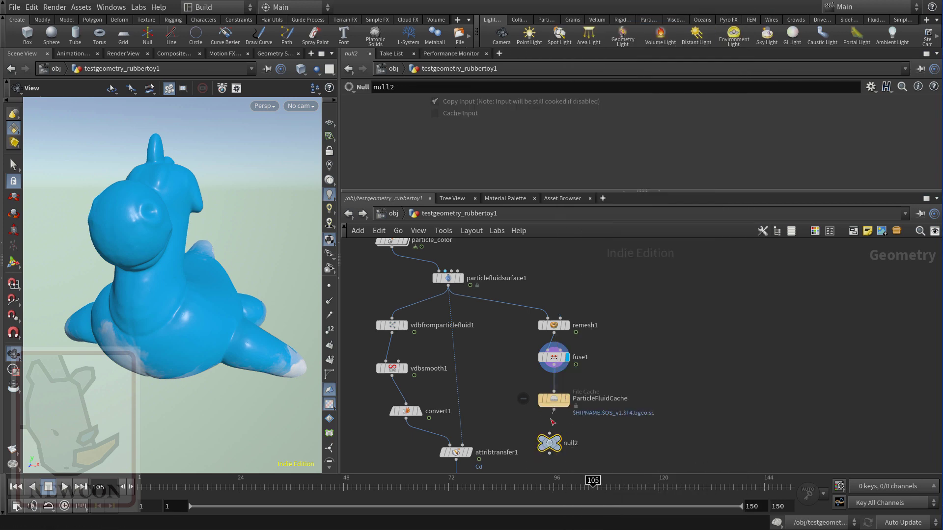
double_click(572, 443)
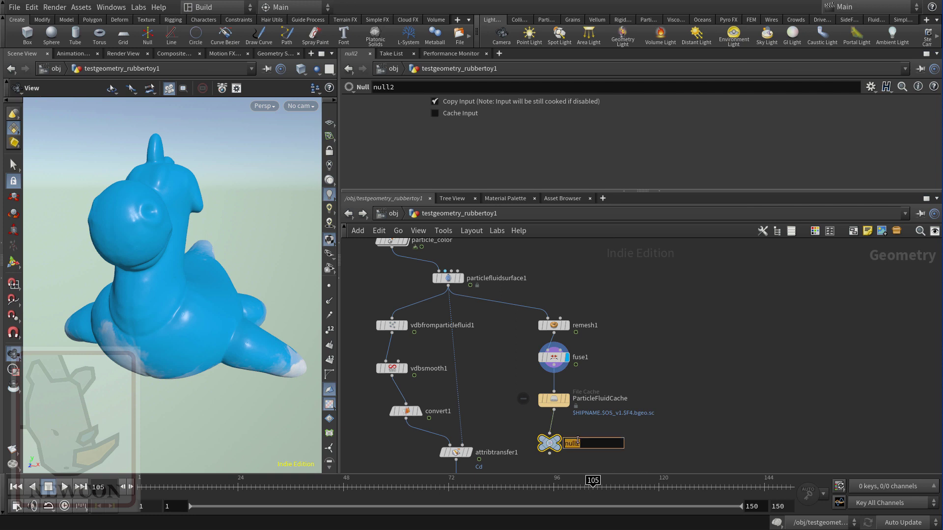
type("OU")
type("T_FLUID-VAT")
key("Return")
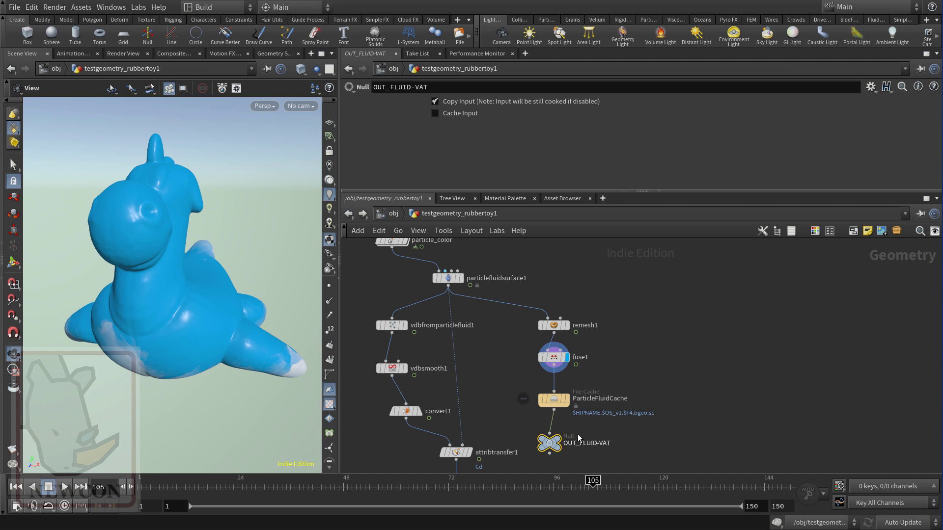
left_click_drag(553, 445, 558, 444)
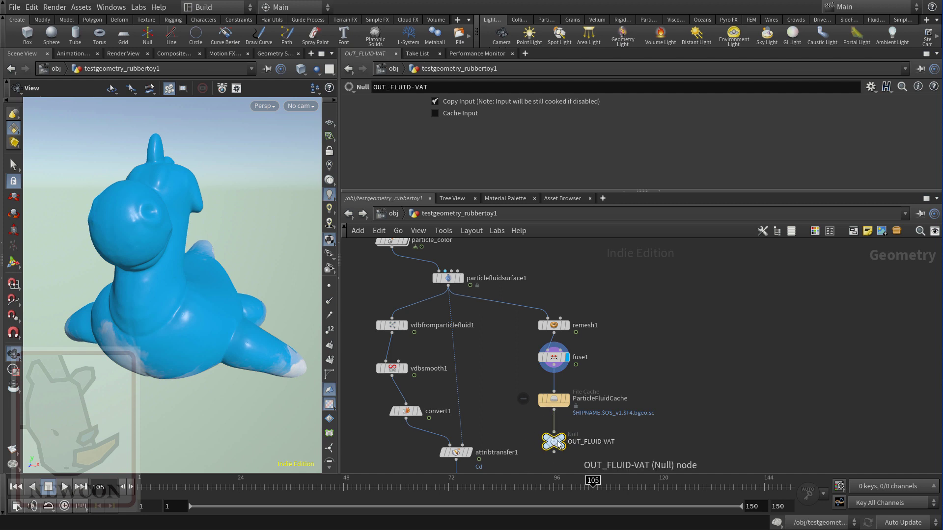
left_click(561, 436)
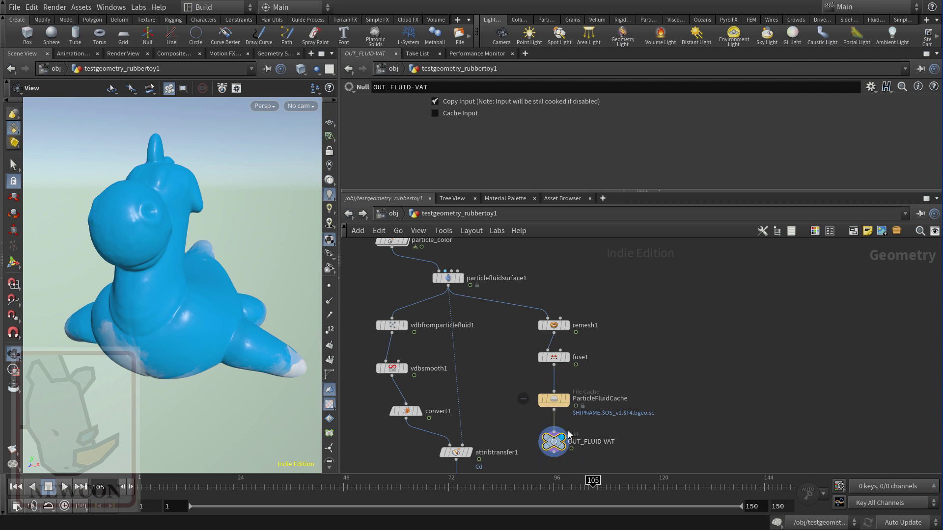
- Display particlefluidsurface1 in Smooth Wire Shaded mode and inspect the toy's mesh up close
left_click(556, 400)
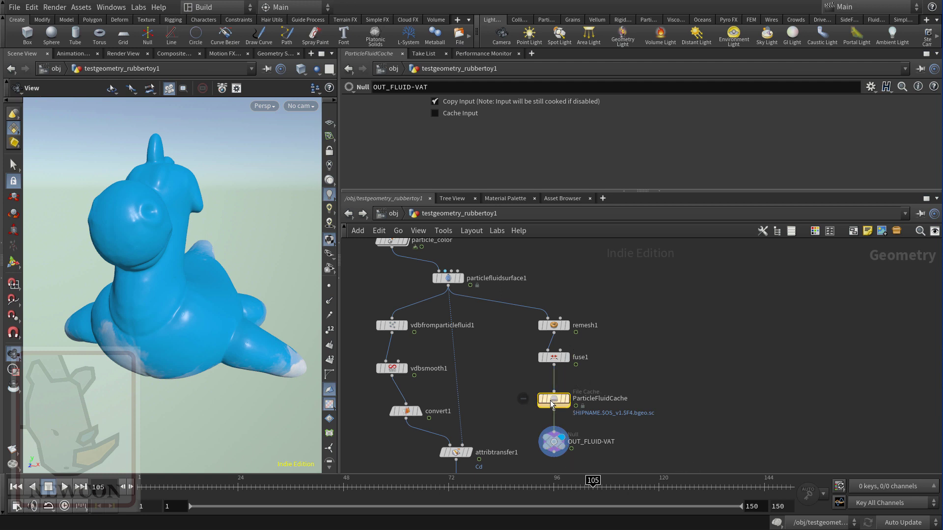
middle_click_drag(631, 334, 643, 366)
left_click(566, 358)
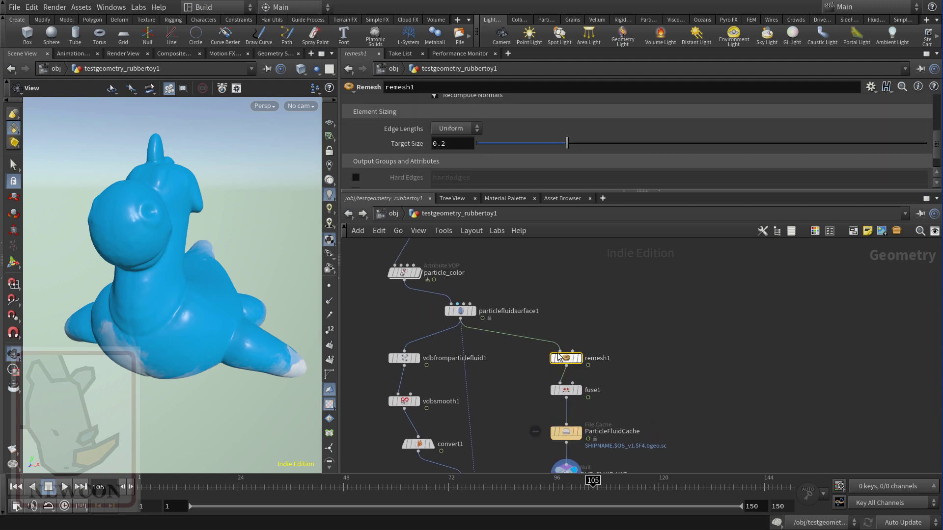
left_click(473, 316)
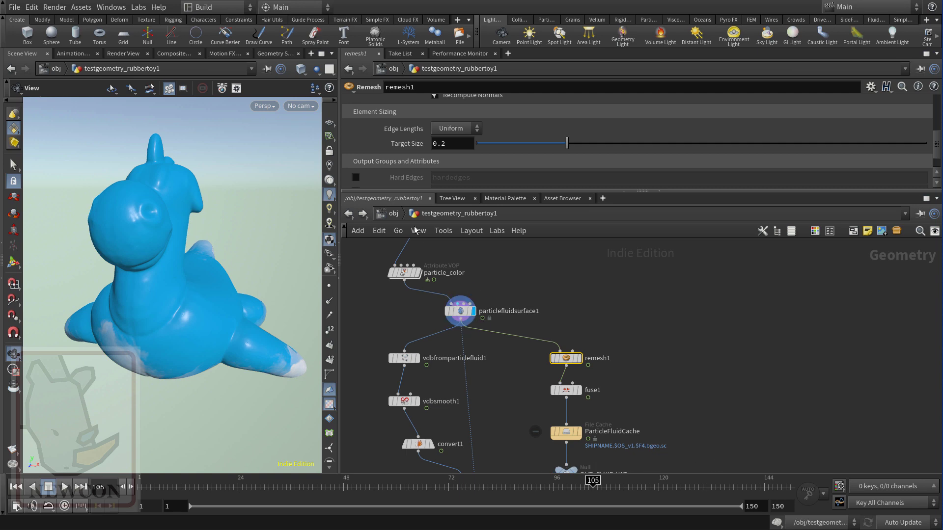
left_click(301, 68)
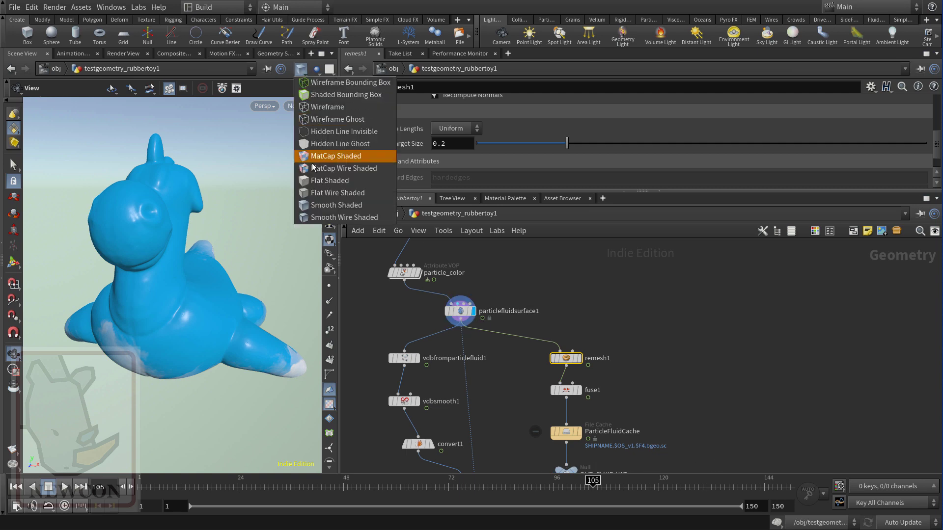
left_click(305, 216)
left_click_drag(175, 253, 156, 225)
right_click_drag(156, 225, 259, 212)
left_click_drag(258, 213, 184, 268)
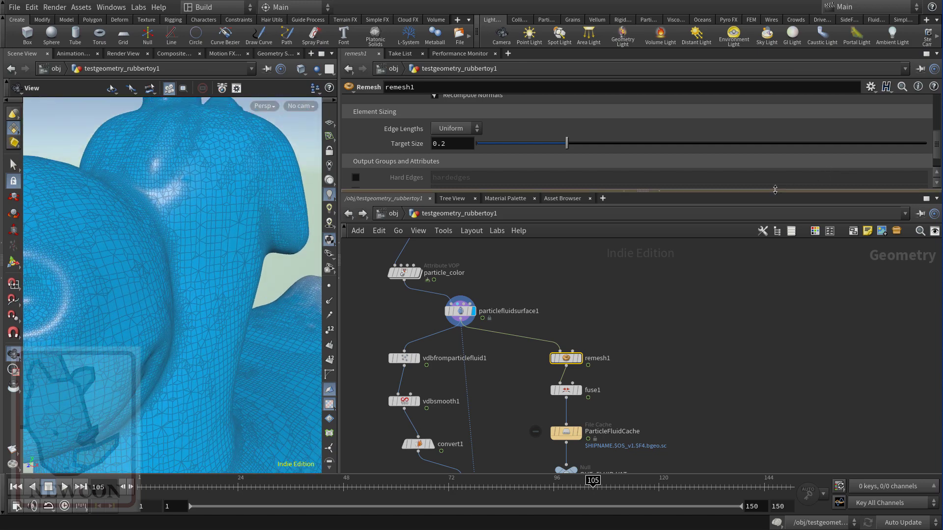
- Review the remesh1 parameters and check the geometry information of particlefluidsurface1, focusing on its primitive type
left_click_drag(776, 191, 774, 266)
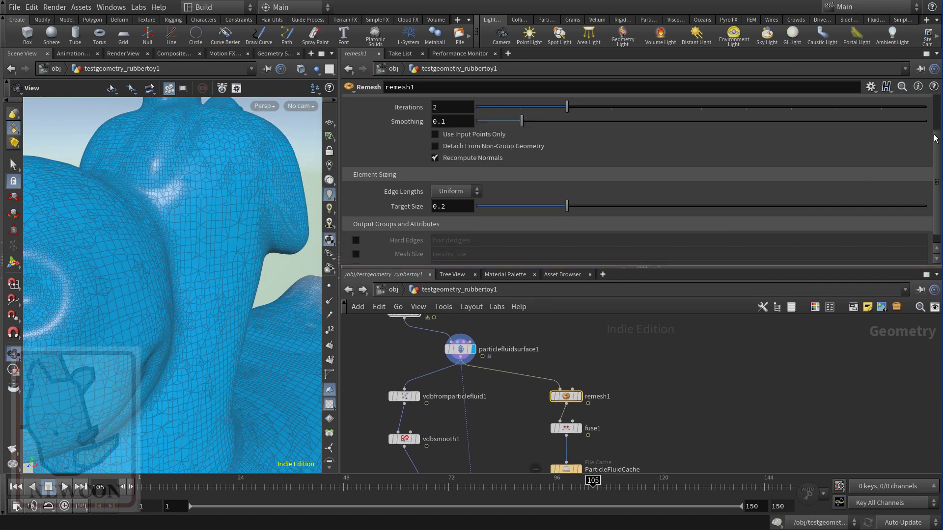
left_click_drag(937, 142, 938, 148)
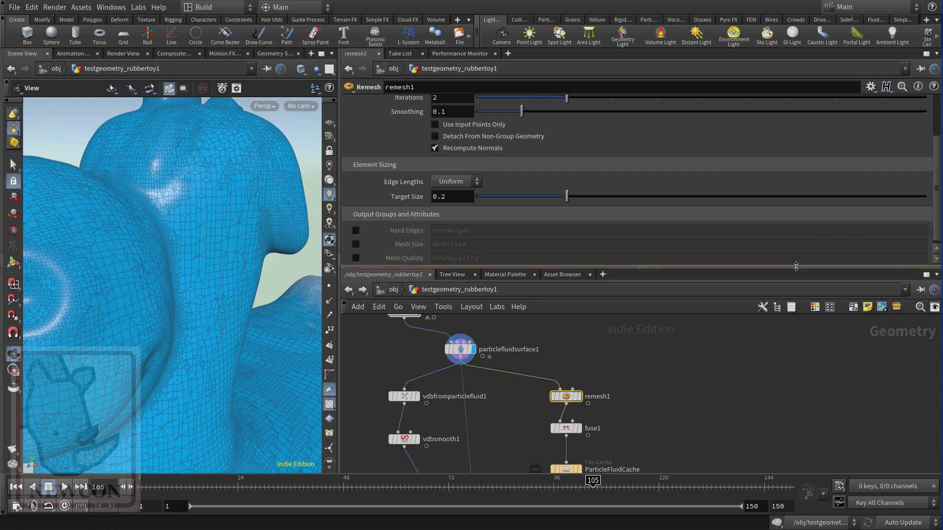
left_click_drag(798, 266, 798, 178)
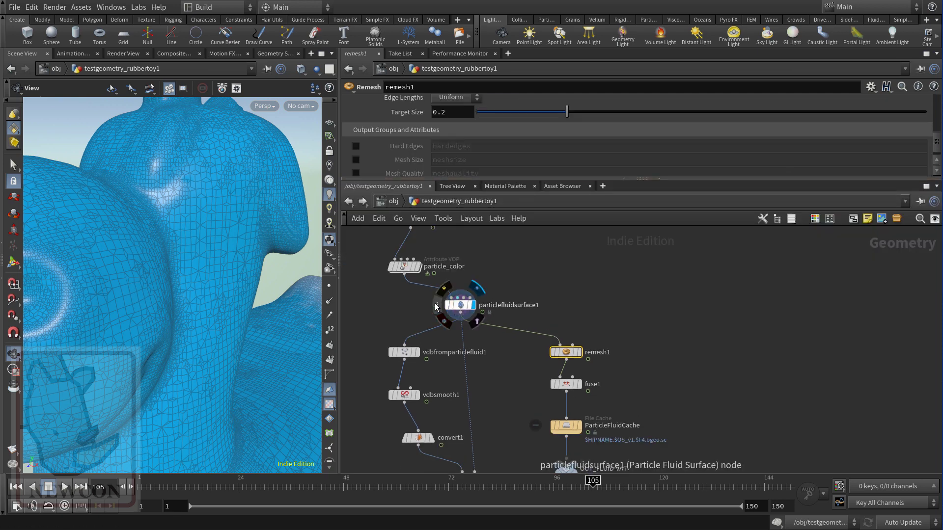
left_click(435, 304)
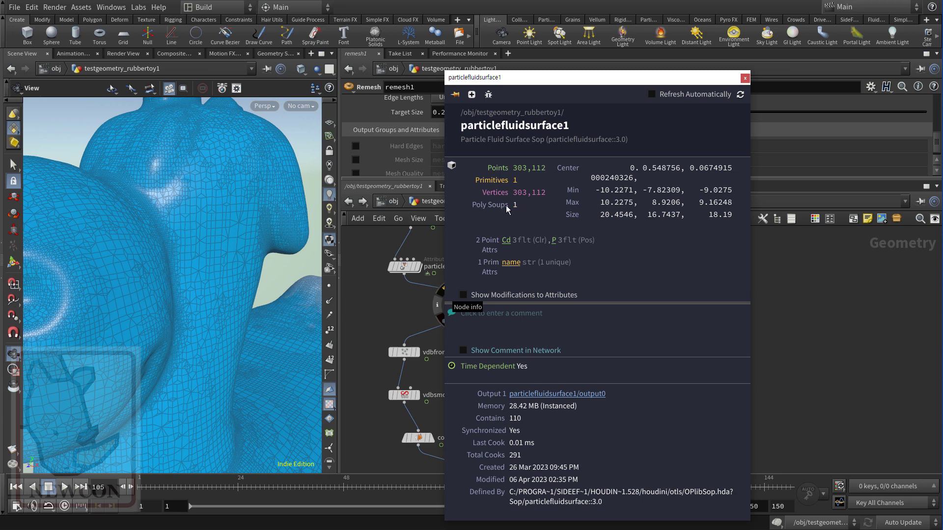
left_click(743, 79)
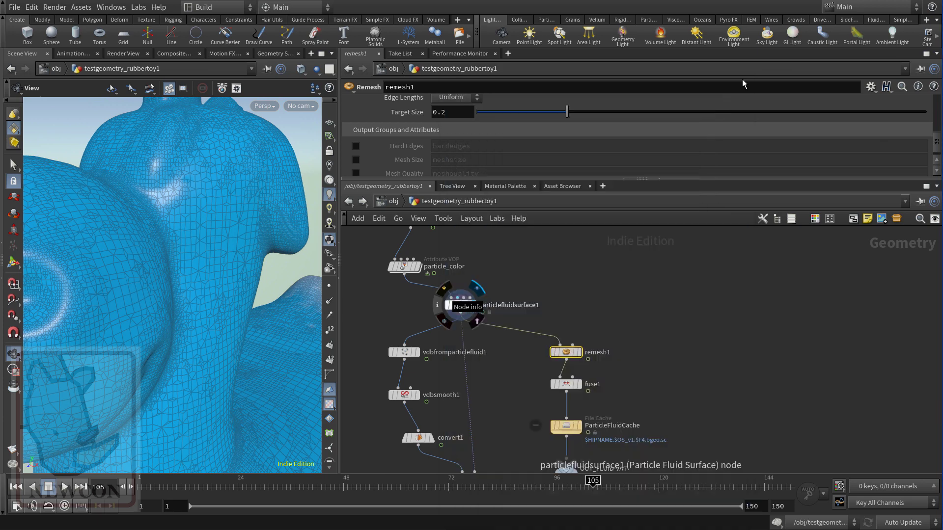
- Set the Convert To output of particlefluidsurface1 to Surface Polygons and check the node's polygon information
left_click_drag(717, 177, 699, 276)
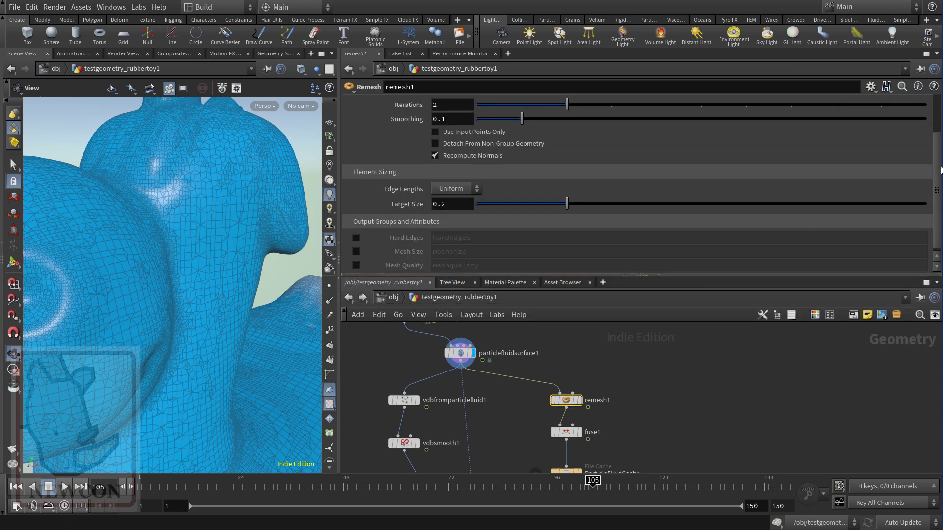
scroll(939, 169, "up", 3)
scroll(939, 169, "down", 3)
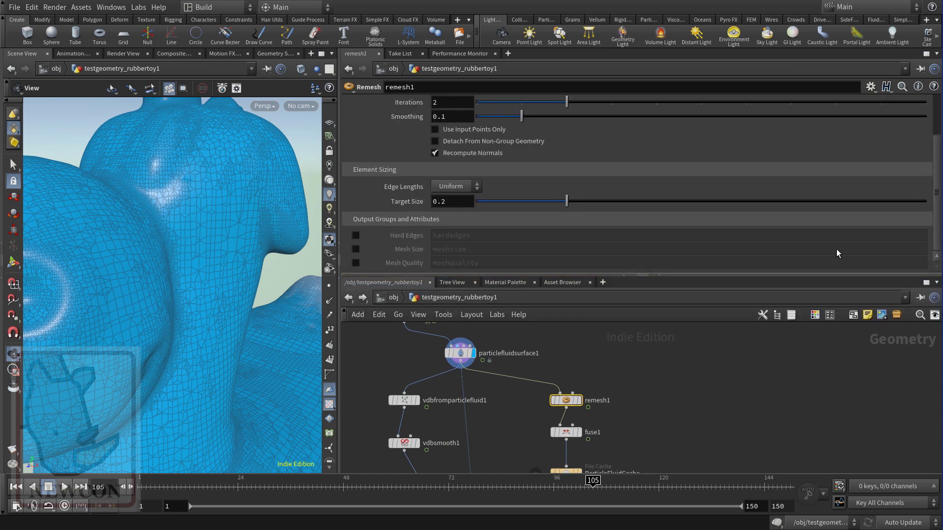
left_click(460, 353)
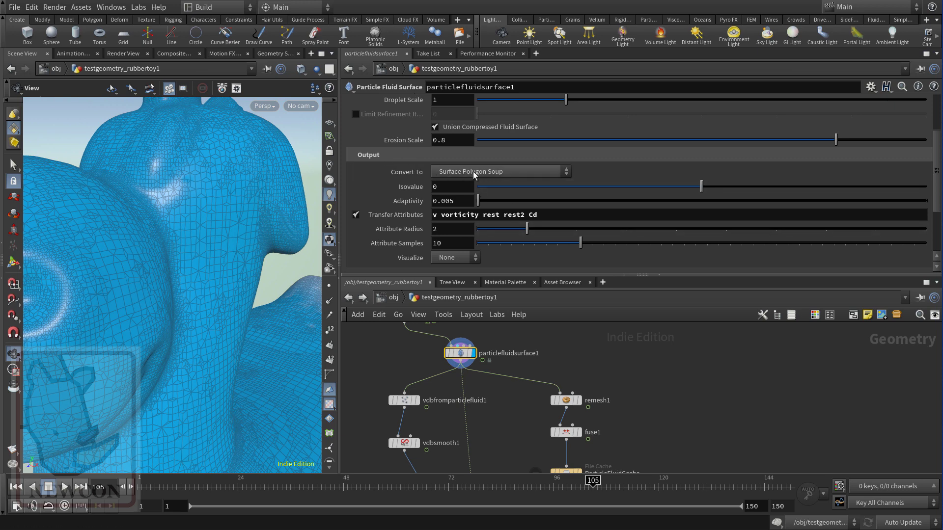
left_click(490, 171)
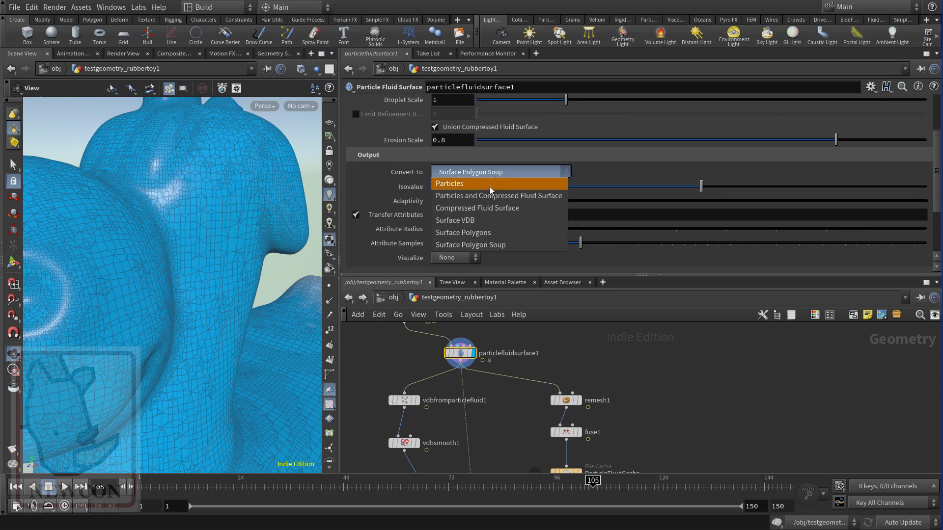
left_click(476, 233)
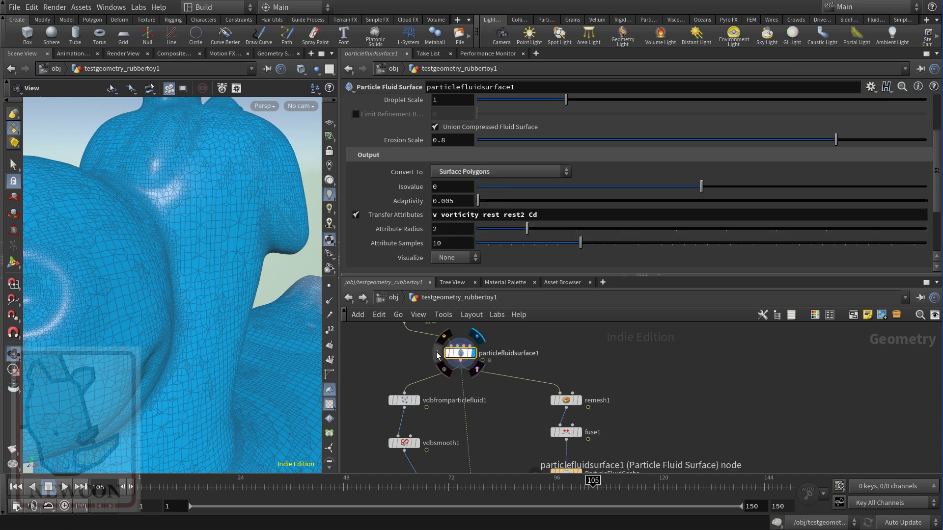
left_click(437, 352)
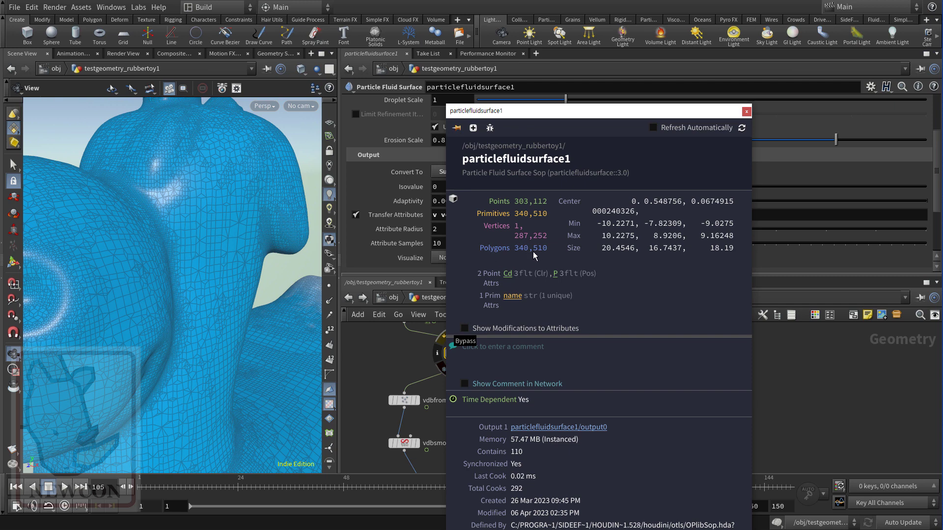
left_click(828, 390)
- Select remesh1 and display its result in the viewport
scroll(757, 398, "down", 2)
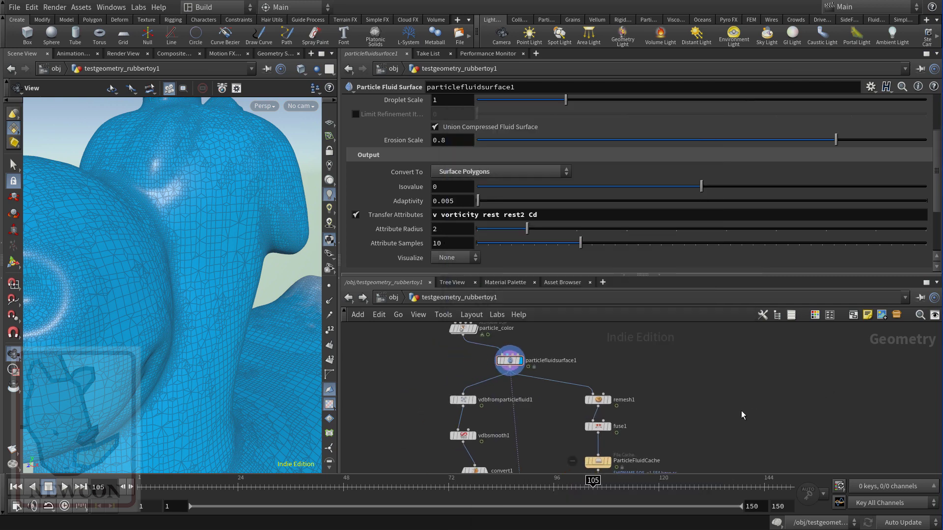
middle_click_drag(741, 410, 731, 381)
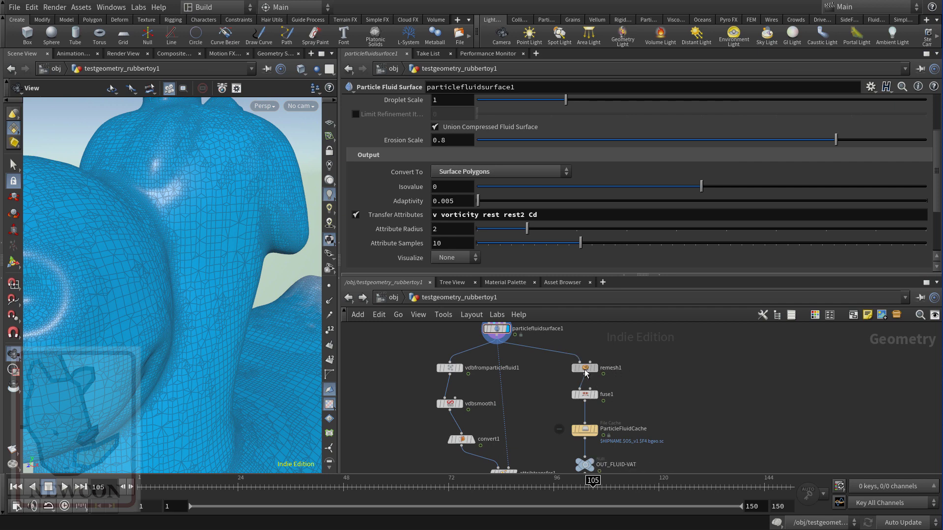
left_click(595, 372)
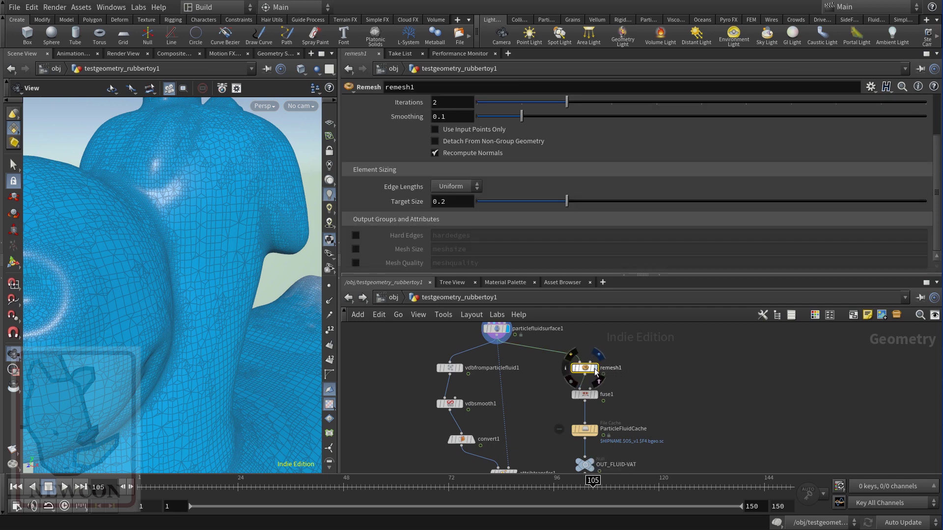
left_click(596, 370)
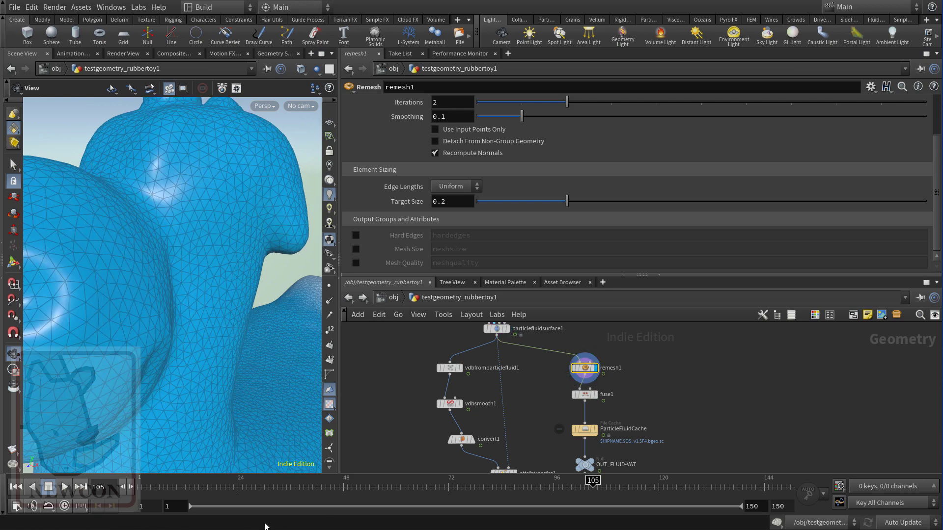
- Inspect the remeshed toy's triangulation from several sides, checking the head, neck and body up close
left_click_drag(225, 280, 164, 247)
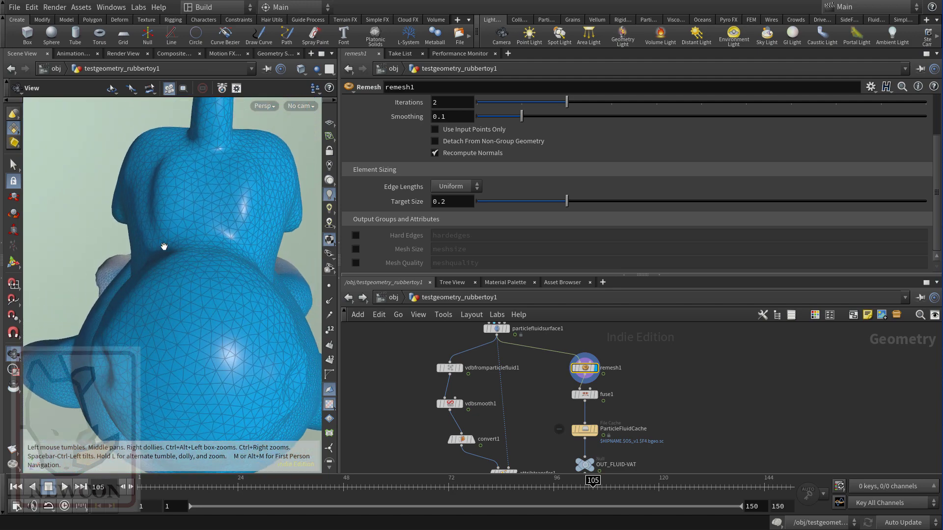
right_click_drag(165, 247, 269, 295)
left_click_drag(270, 295, 238, 334)
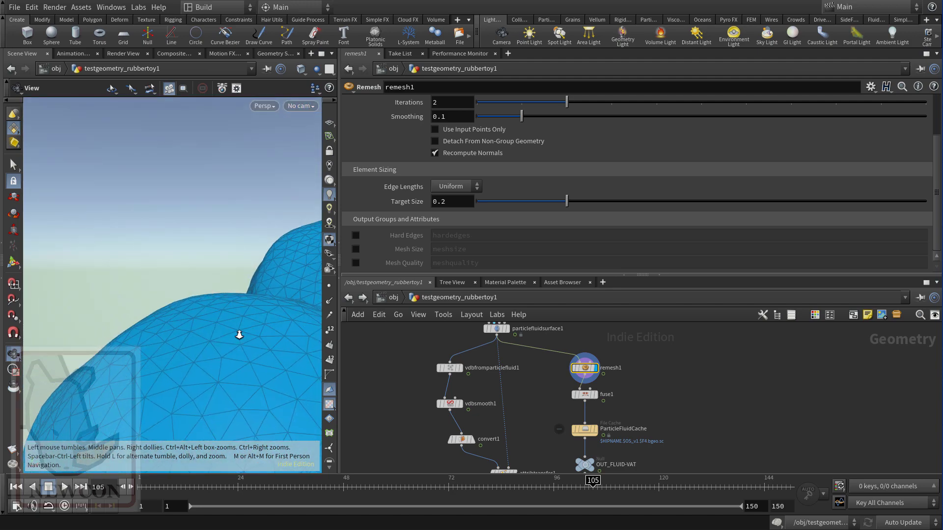
middle_click_drag(238, 334, 242, 342)
right_click_drag(242, 341, 229, 360)
middle_click_drag(229, 360, 126, 248)
left_click_drag(126, 248, 54, 176)
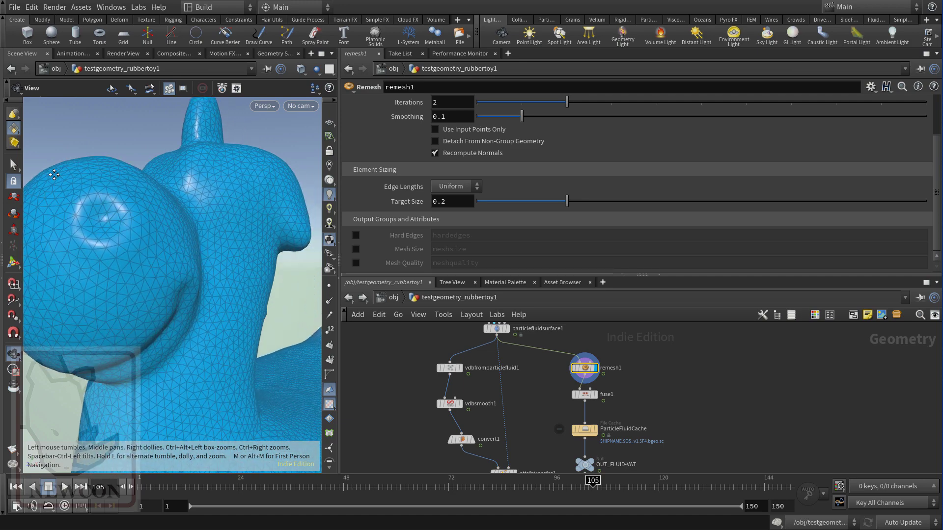
right_click_drag(147, 207, 182, 246)
middle_click_drag(181, 246, 176, 277)
left_click_drag(176, 278, 156, 292)
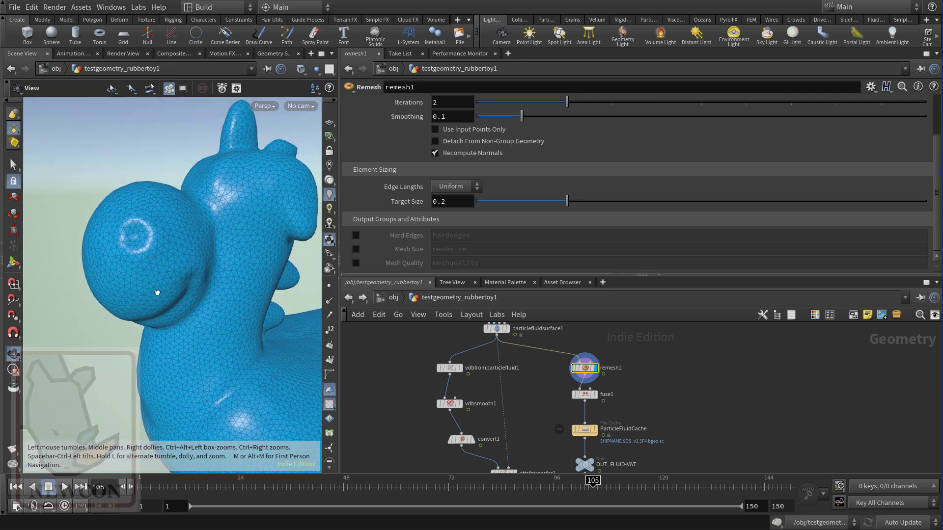
right_click_drag(156, 293, 162, 297)
middle_click_drag(162, 297, 158, 301)
left_click_drag(158, 301, 184, 294)
right_click_drag(204, 299, 200, 340)
middle_click_drag(200, 340, 159, 300)
left_click_drag(177, 311, 169, 286)
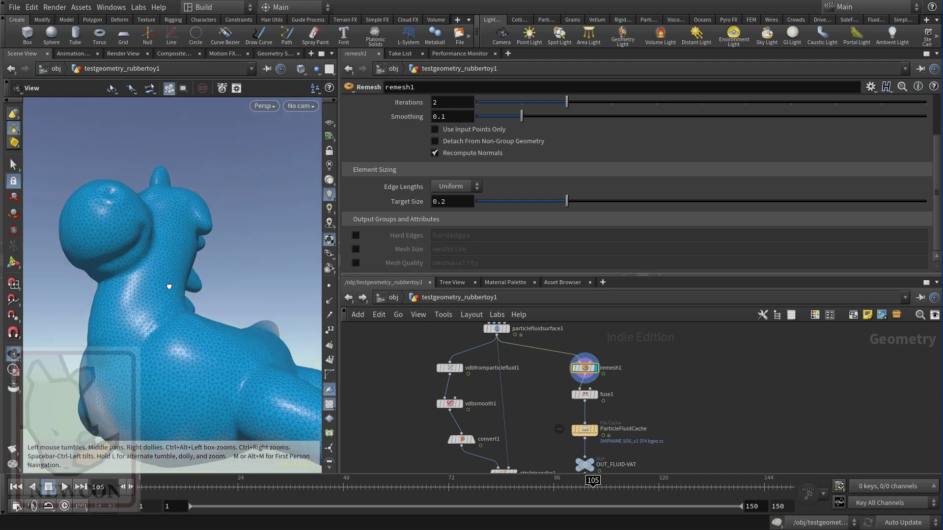
left_click_drag(171, 341, 130, 356)
right_click_drag(130, 356, 197, 347)
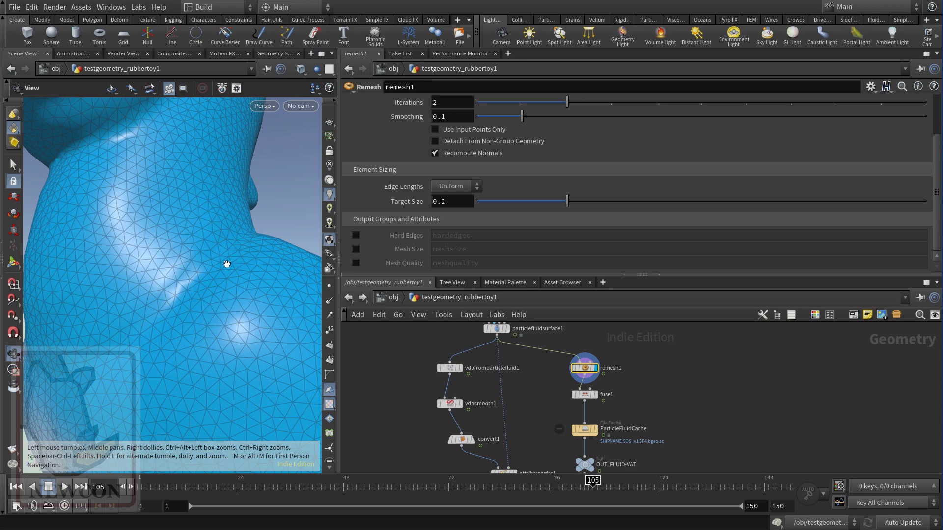
left_click_drag(227, 263, 204, 267)
middle_click_drag(204, 267, 219, 314)
- Compare the particlefluidsurface1 mesh with the remesh1 mesh up close and leave fuse1 as the displayed node
left_click(505, 328)
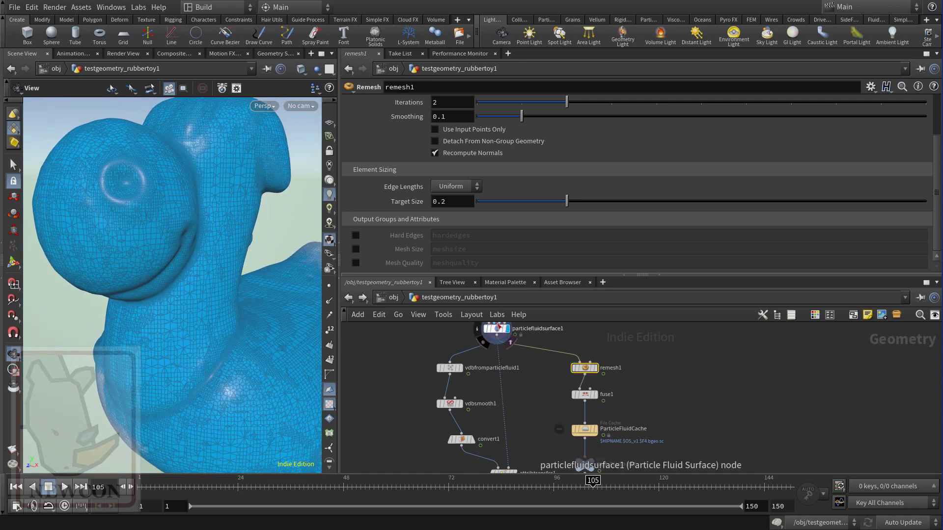
right_click_drag(42, 200, 181, 248)
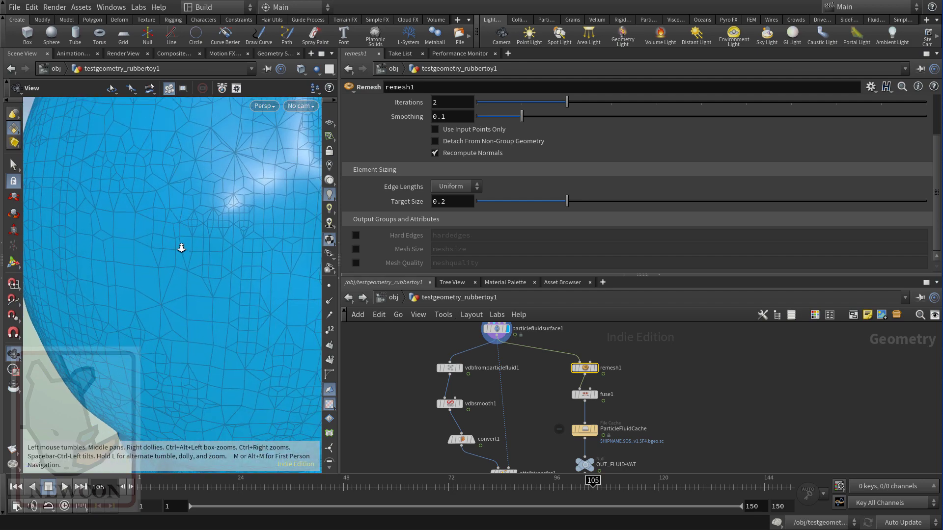
scroll(182, 248, "down", 10)
left_click_drag(227, 267, 139, 263)
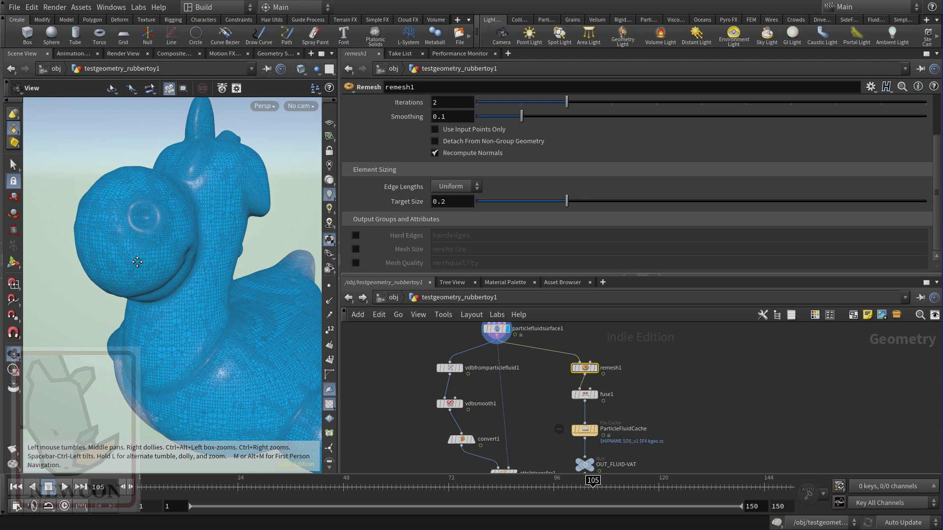
left_click(594, 369)
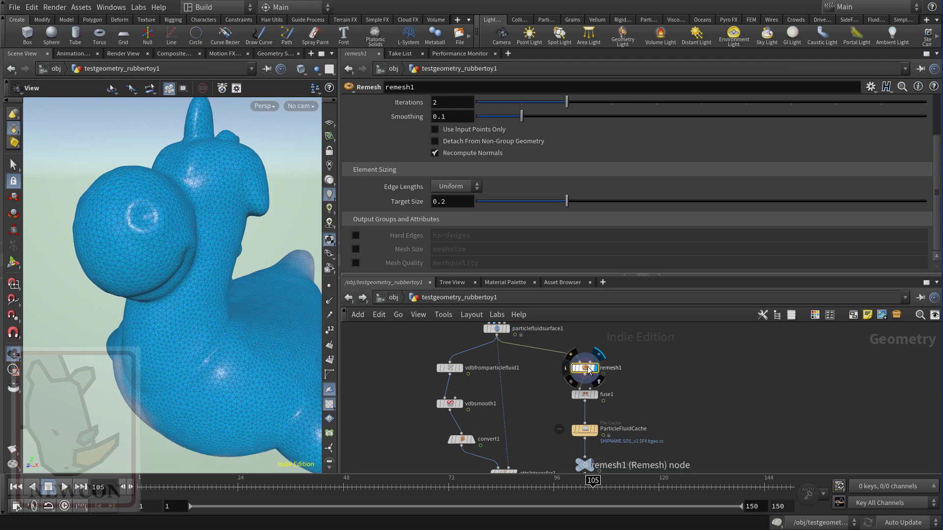
mouse_move(240, 295)
left_mouse_down()
mouse_move(221, 344)
mouse_move(239, 294)
mouse_move(222, 297)
mouse_move(230, 295)
left_mouse_up()
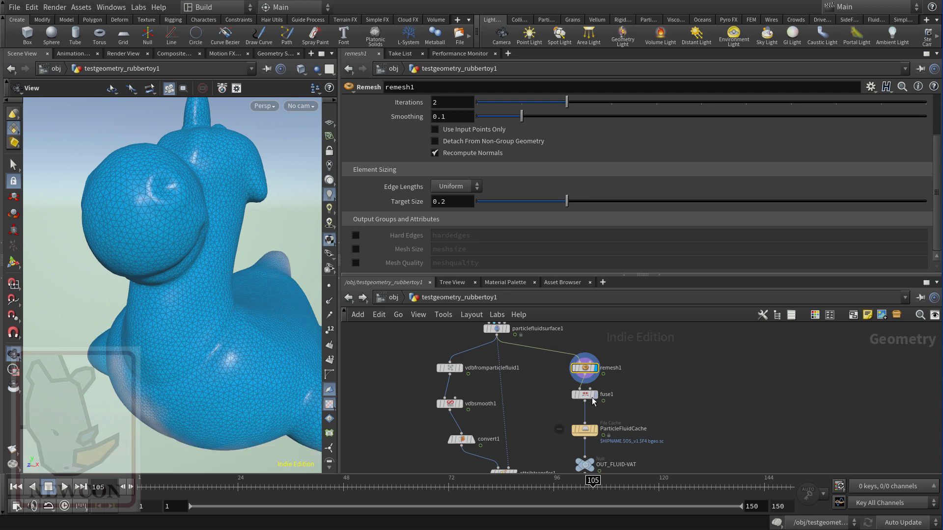
left_click(597, 399)
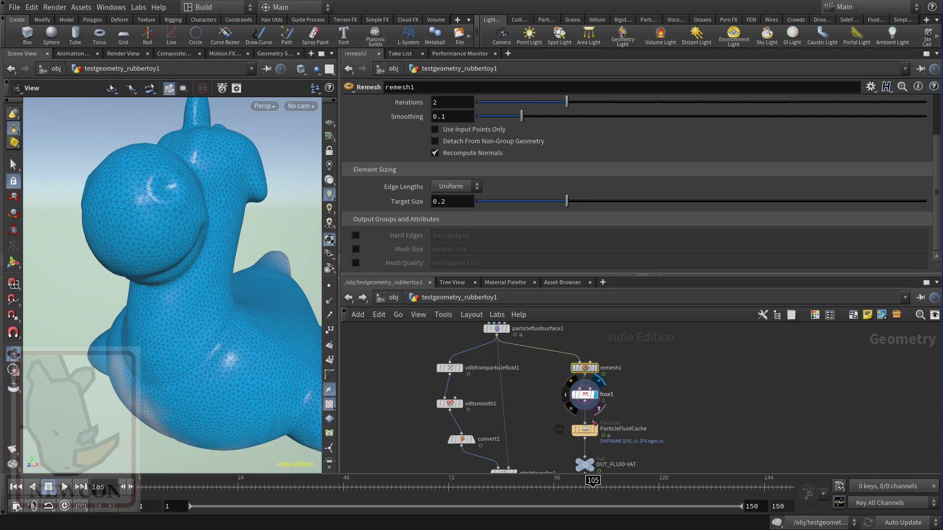
- Review the base folder of ParticleFluidCache and enable Initialize Simulation OPs in its advanced save options
left_click(585, 430)
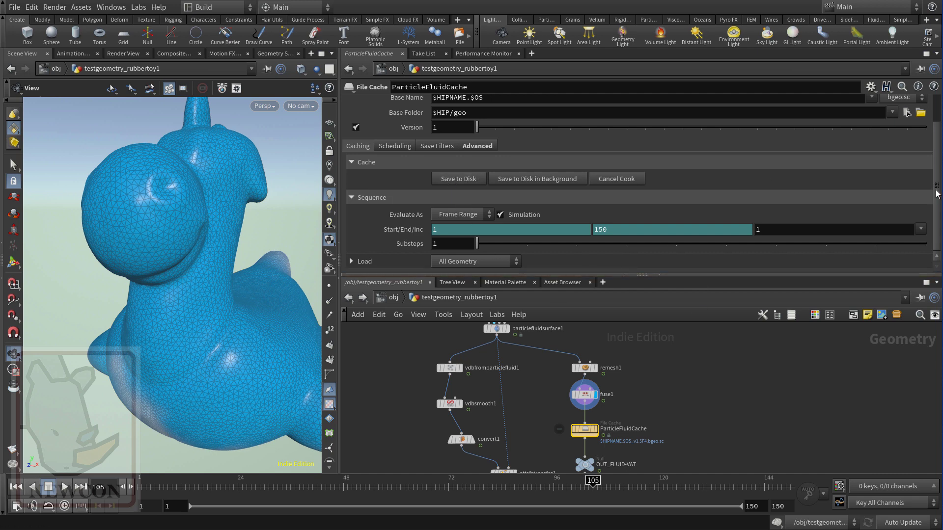
scroll(935, 194, "up", 3)
scroll(939, 197, "down", 3)
left_click_drag(454, 114, 483, 114)
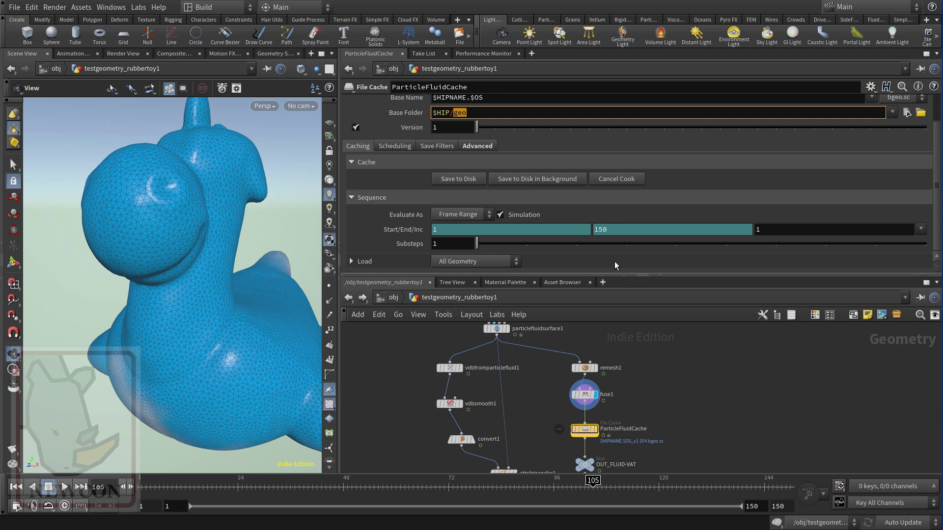
left_click(478, 145)
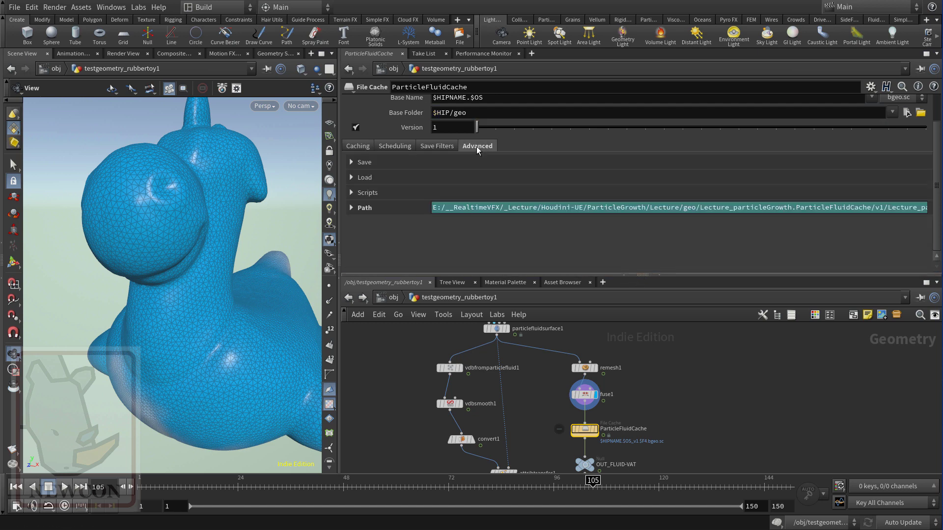
left_click(353, 162)
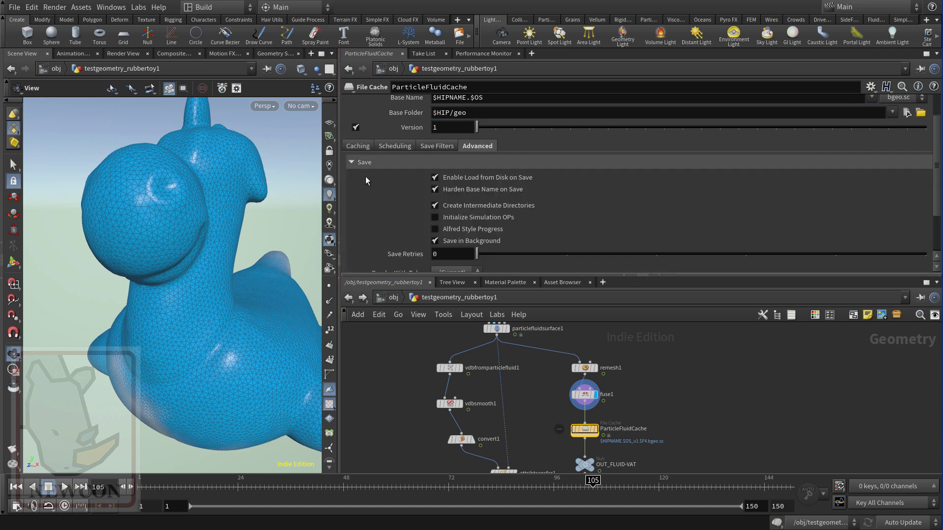
left_click(471, 219)
- Save the ParticleFluidCache sequence to disk for frames 1 to 150
left_click(357, 146)
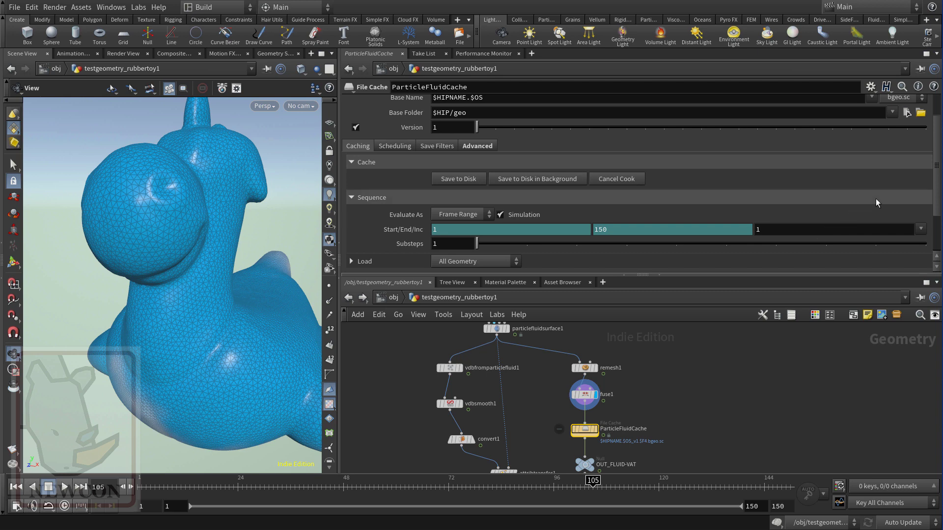
mouse_move(937, 179)
left_mouse_down()
mouse_move(937, 206)
mouse_move(936, 174)
left_mouse_up()
left_click(462, 190)
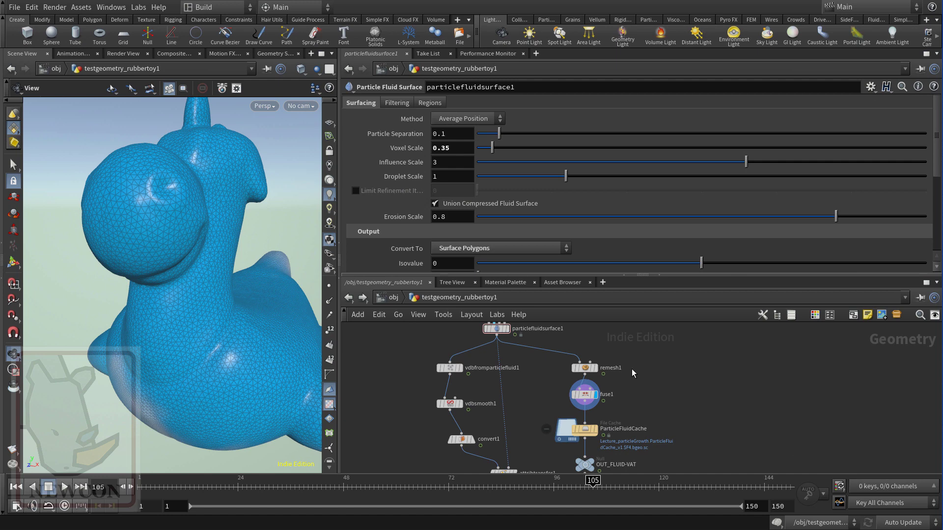
- Check the geometry information of particlefluidsurface1, focusing on its polygon count
middle_click_drag(649, 367, 649, 386)
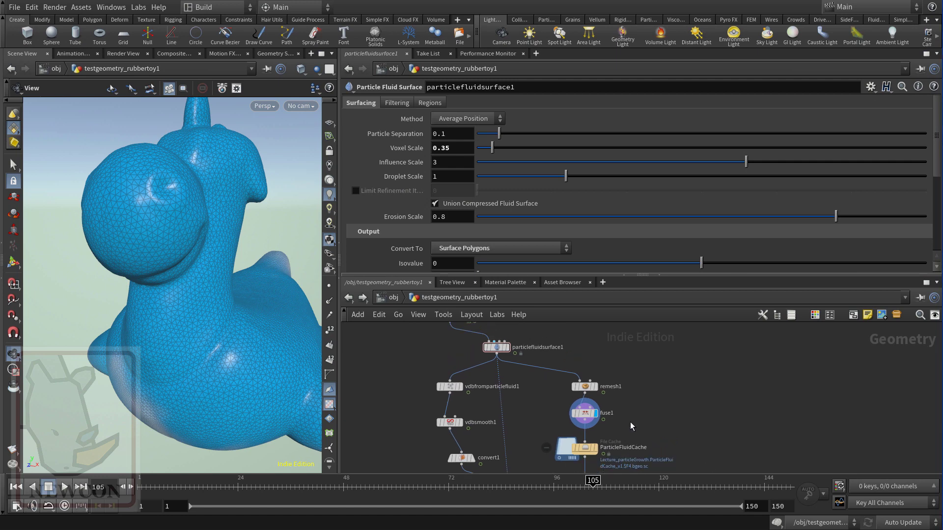
scroll(629, 422, "up", 3)
middle_click_drag(648, 388, 653, 408)
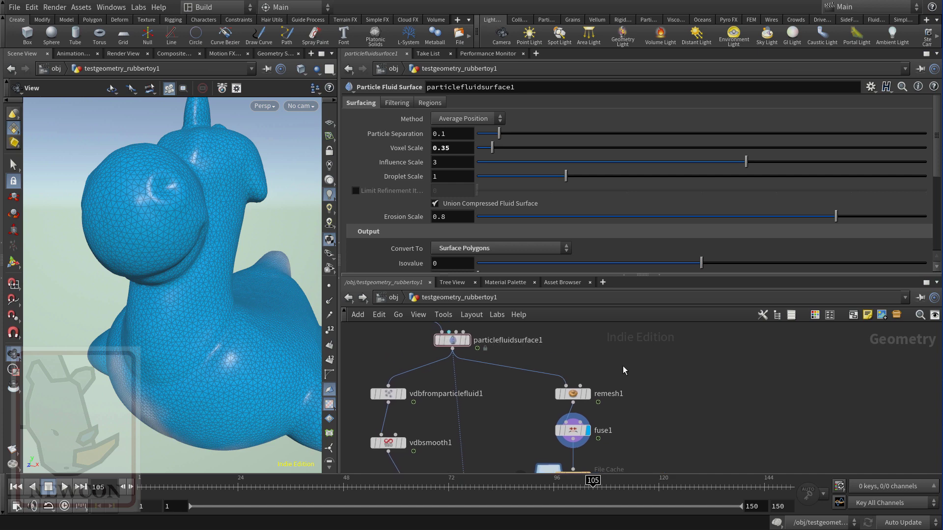
left_click(425, 342)
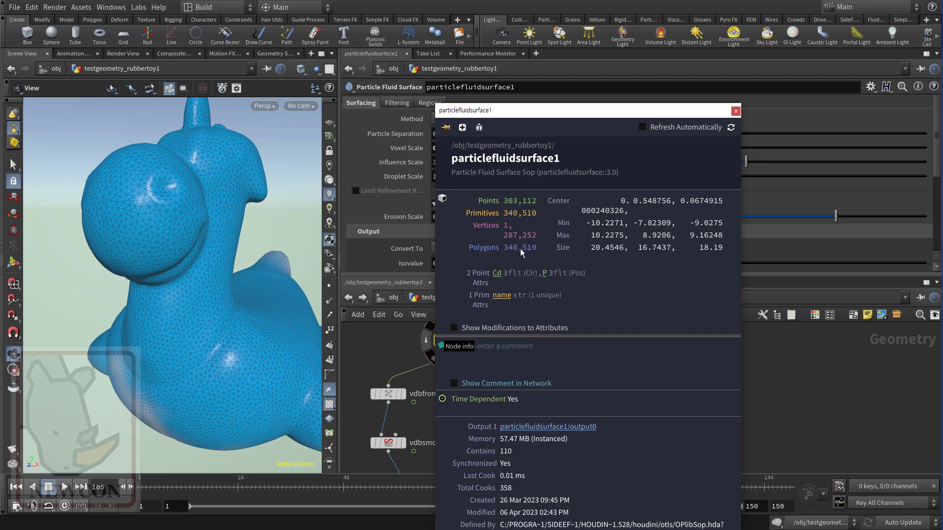
left_click(735, 111)
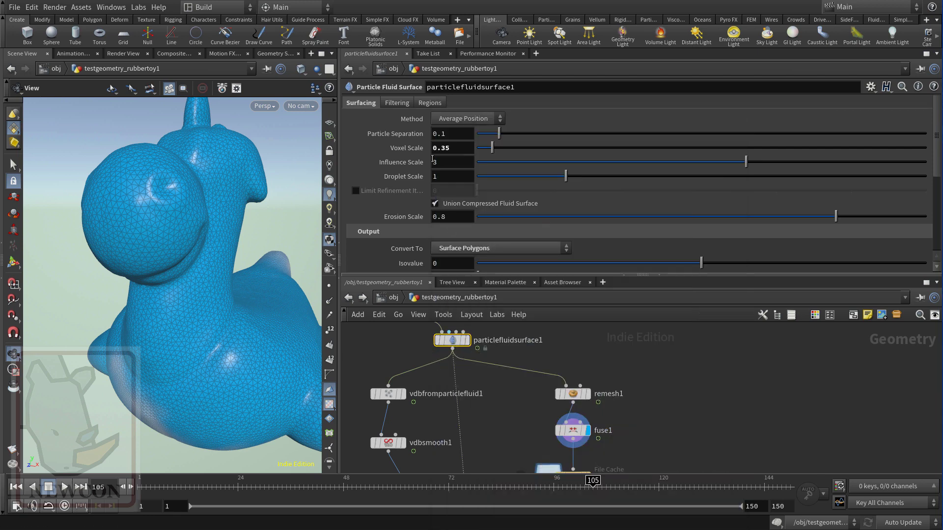
- Set the Particle Separation of particlefluidsurface1 to 0.2 and its Voxel Scale to 1, and check the polygon count
middle_click_drag(647, 425, 669, 376)
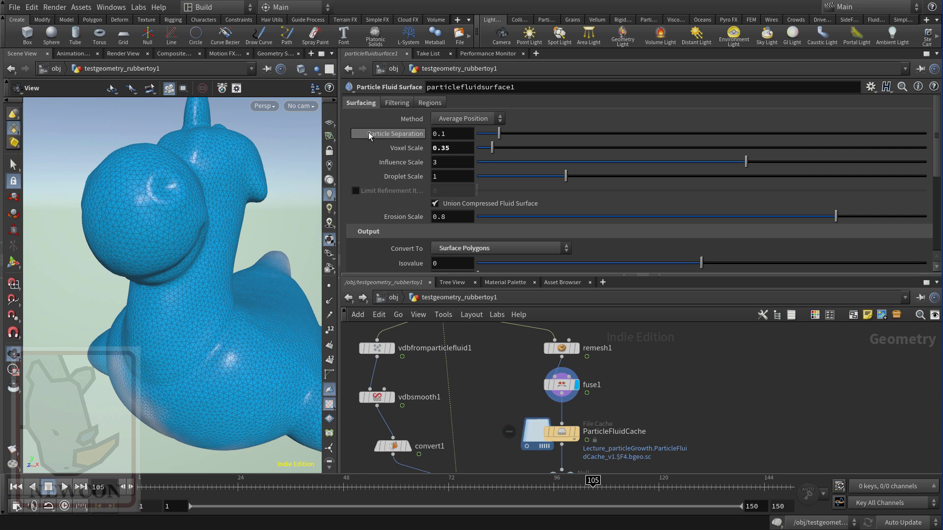
left_click(457, 134)
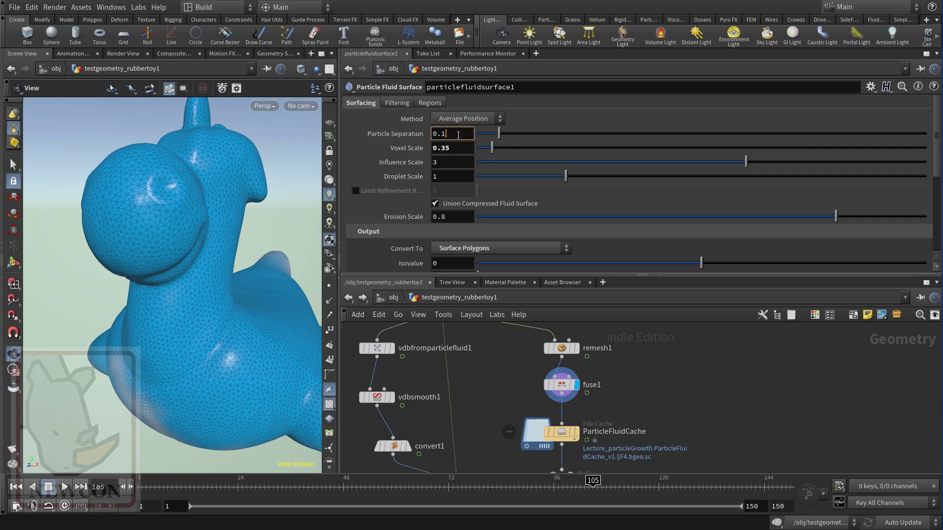
type("2")
key("Return")
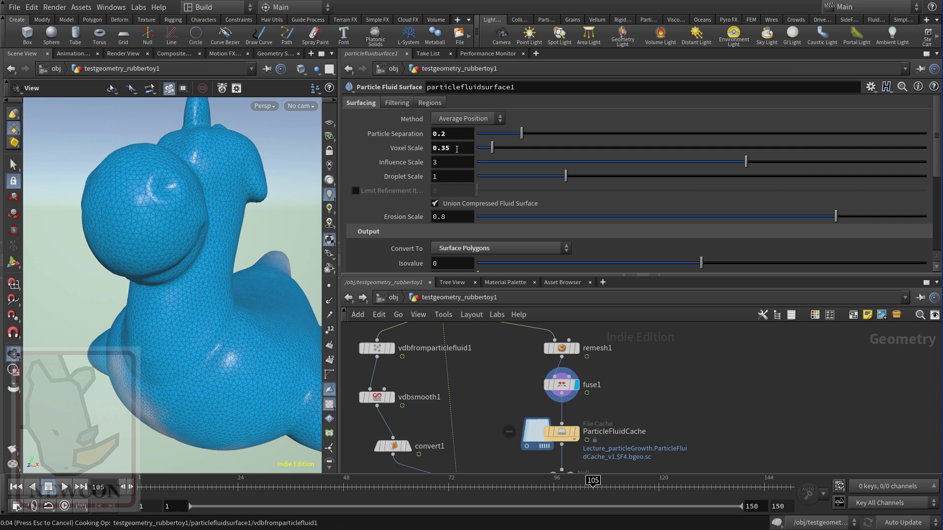
double_click(456, 149)
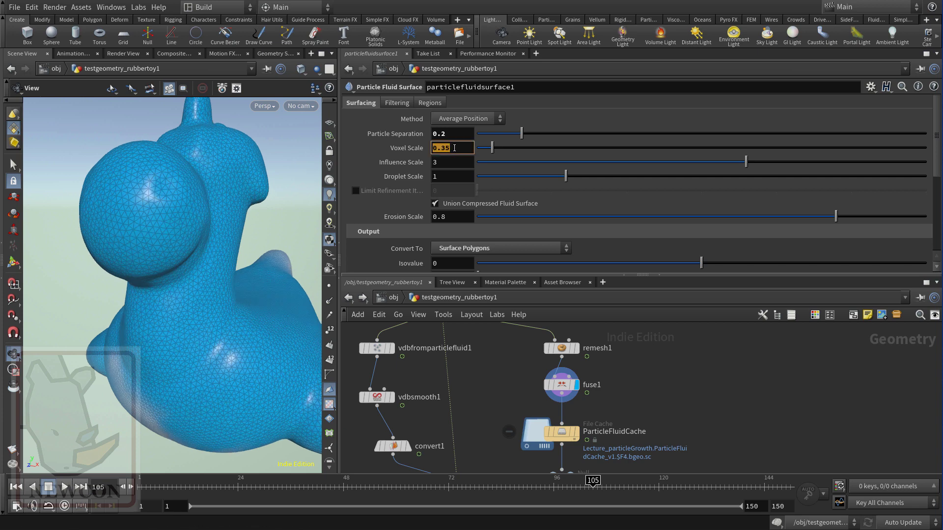
type("1")
key("Return")
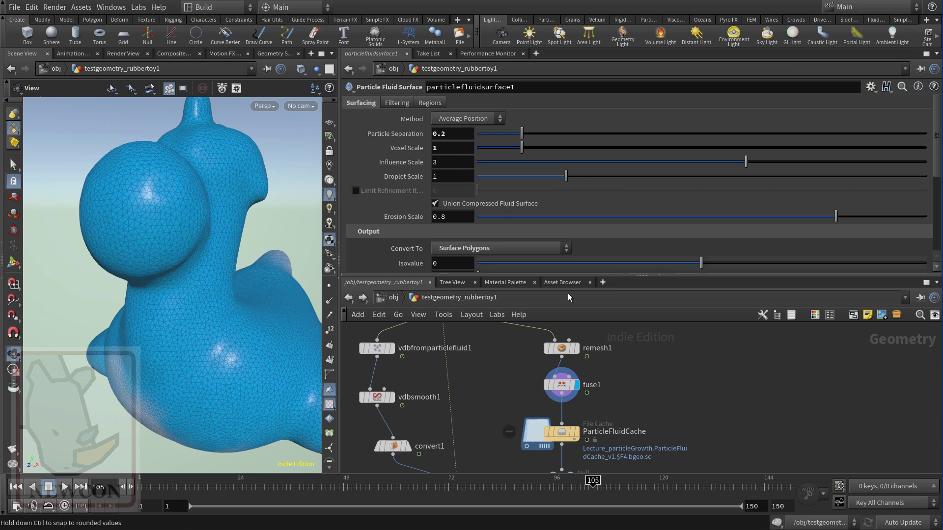
middle_click_drag(605, 352, 654, 400)
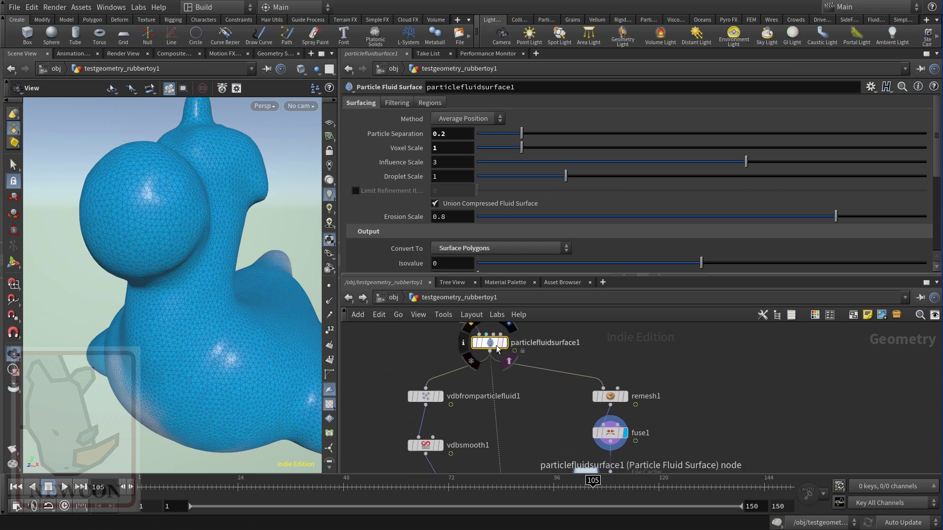
left_click(463, 343)
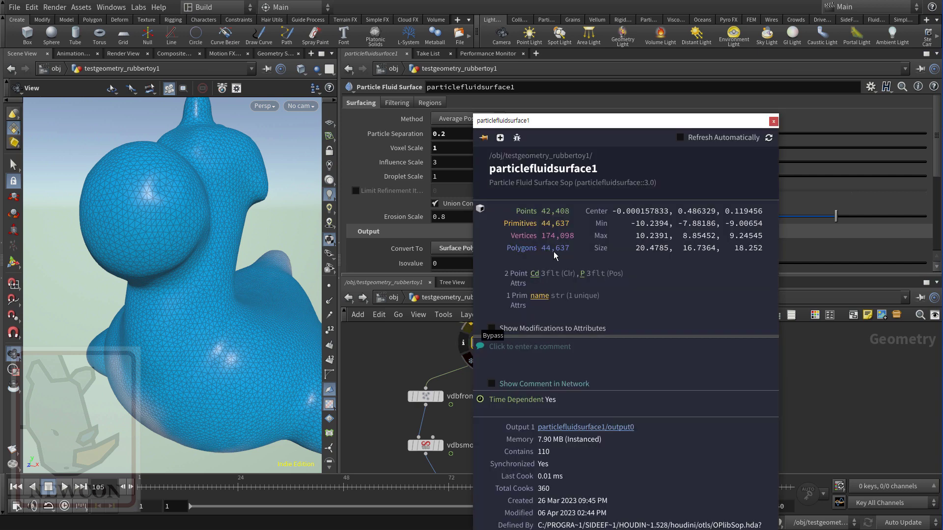
- Save the ParticleFluidCache sequence to disk again, covering frames 1 to 150 with the coarser fluid surface
middle_click_drag(756, 430, 703, 357)
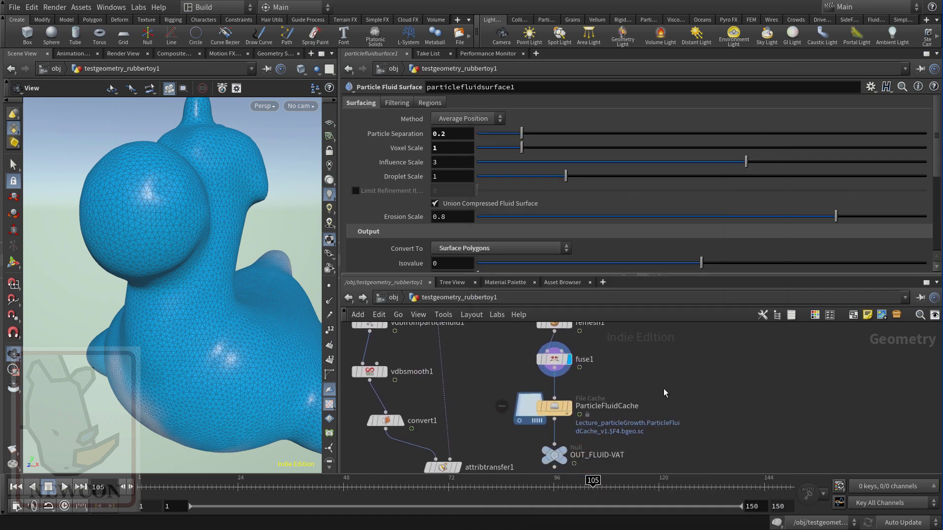
left_click(552, 407)
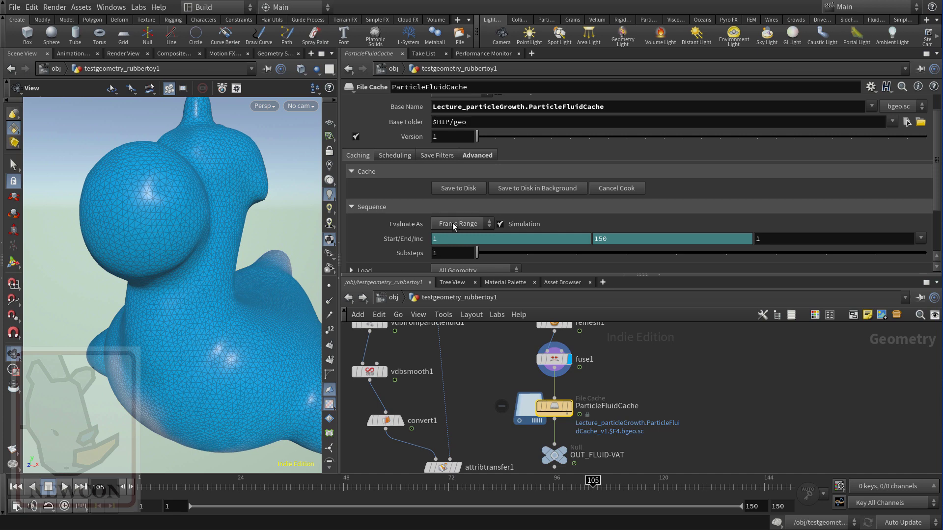
left_click(448, 190)
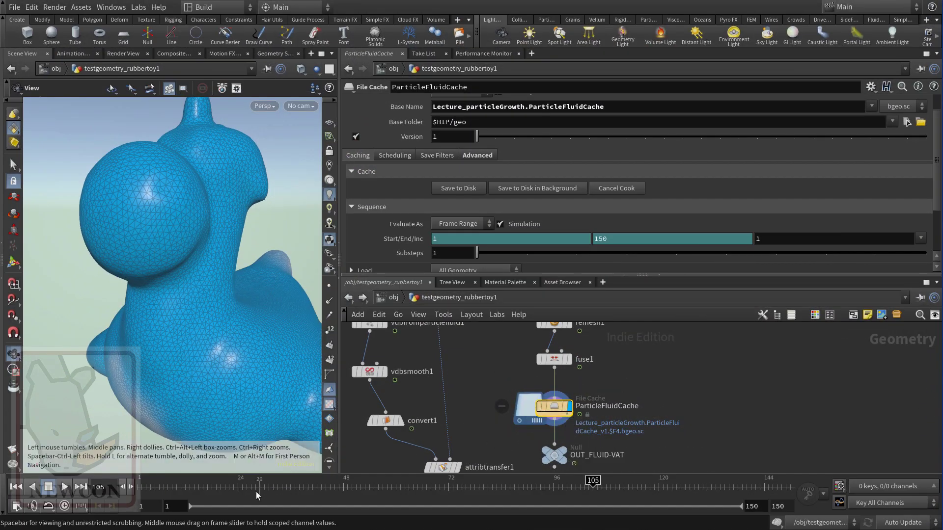
- Scrub through the cached fluid sequence up to frame 150 and check the polygon count of ParticleFluidCache there
left_click(405, 486)
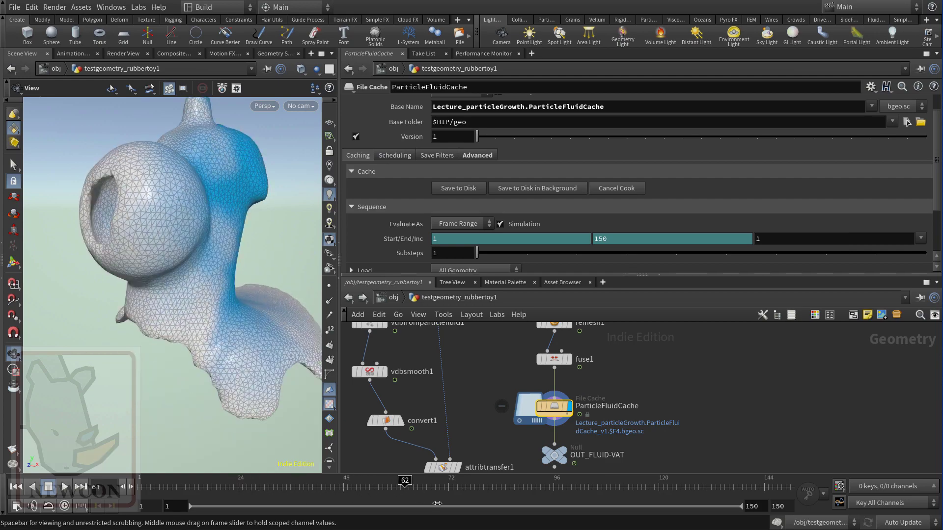
left_click(785, 486)
left_click(439, 486)
left_click(785, 486)
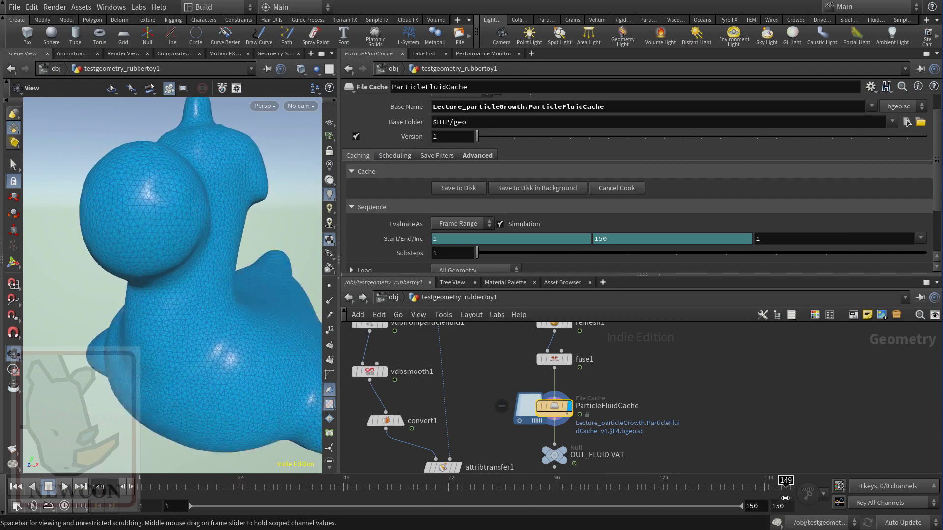
mouse_move(785, 498)
left_mouse_down()
mouse_move(206, 481)
mouse_move(787, 484)
left_mouse_up()
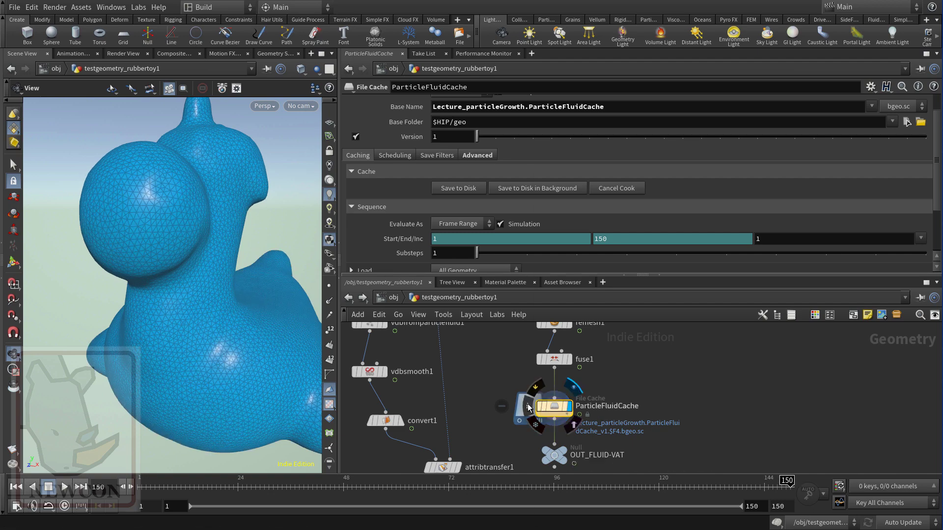
left_click(528, 407)
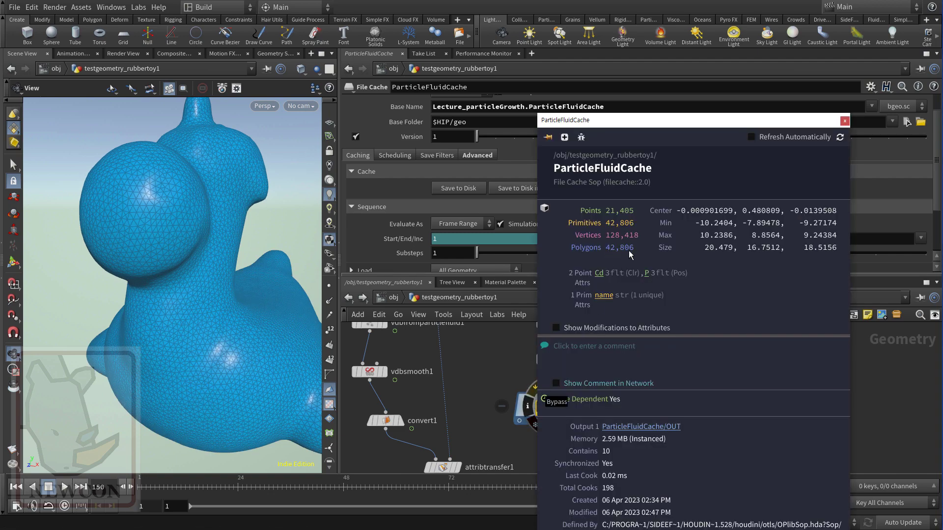
left_click(844, 120)
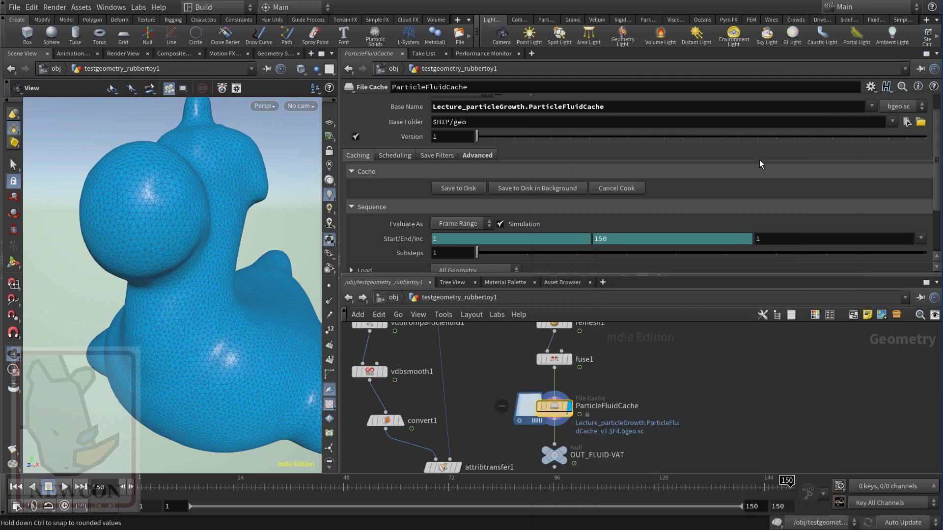
- Display the OUT_FLUID-VAT null and switch the network editor to the out network
scroll(264, 268, "down", 8)
left_click_drag(234, 297, 141, 316)
scroll(208, 297, "up", 5)
left_click_drag(208, 298, 194, 331)
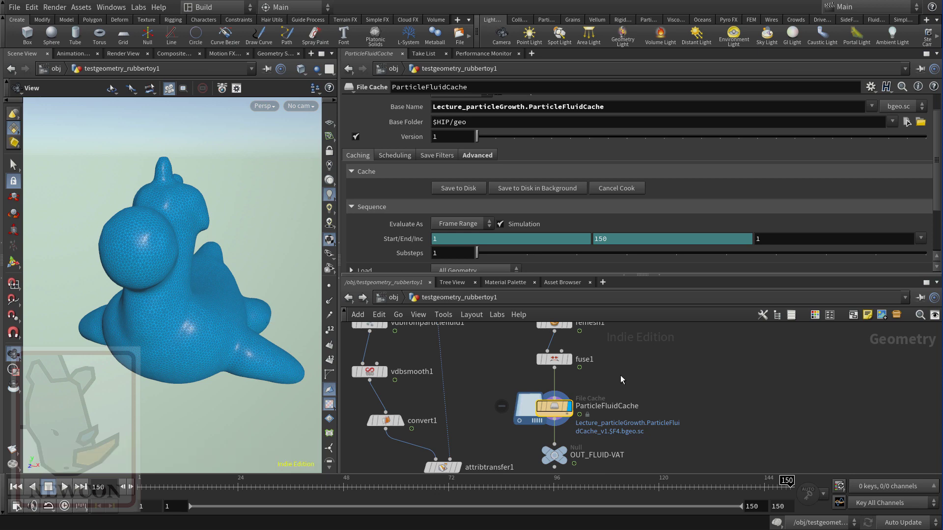
middle_click_drag(658, 393, 635, 369)
mouse_move(542, 431)
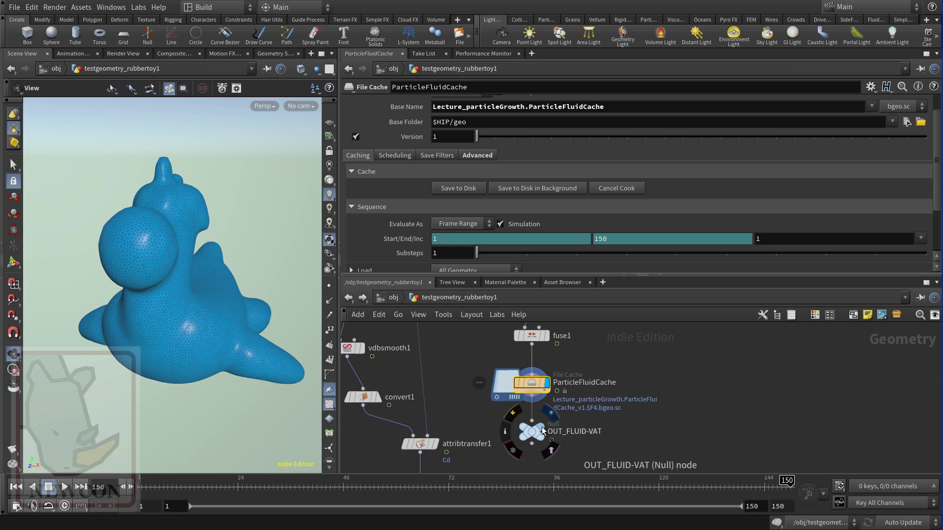
left_click(550, 413)
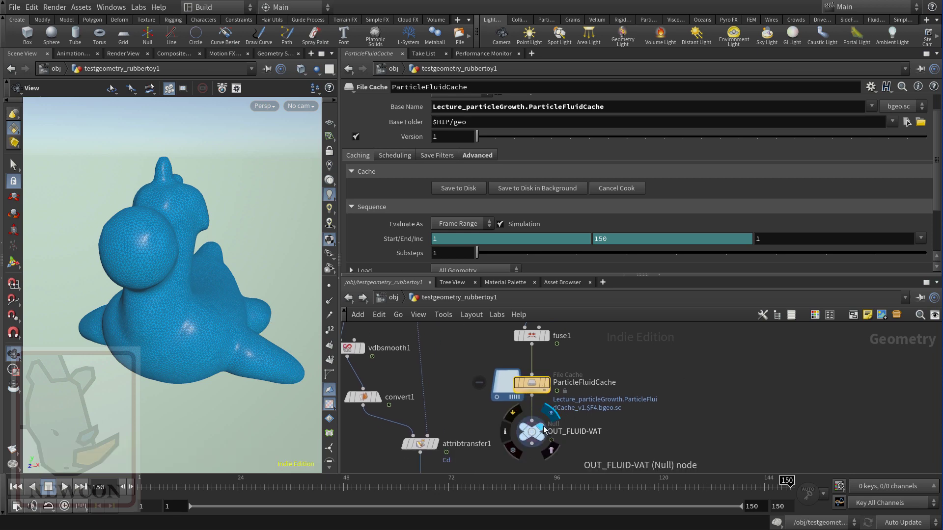
left_click(394, 299)
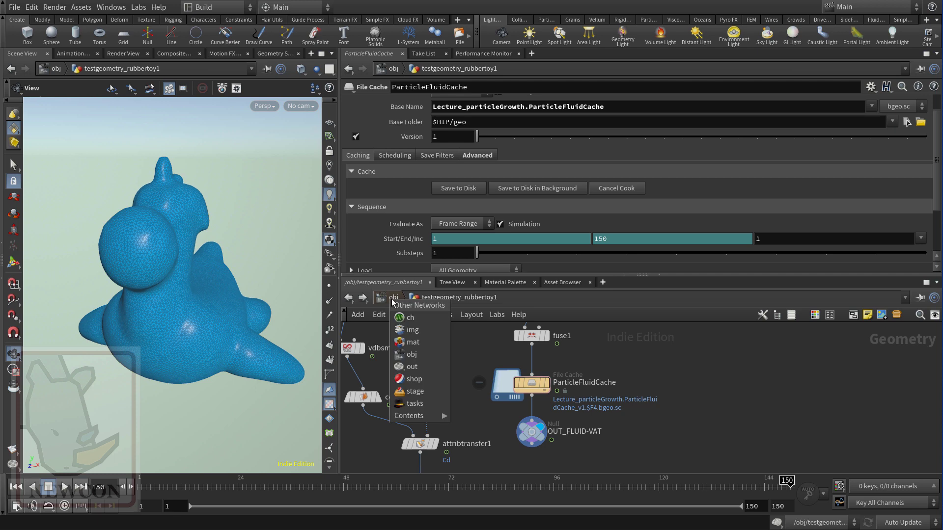
left_click(411, 367)
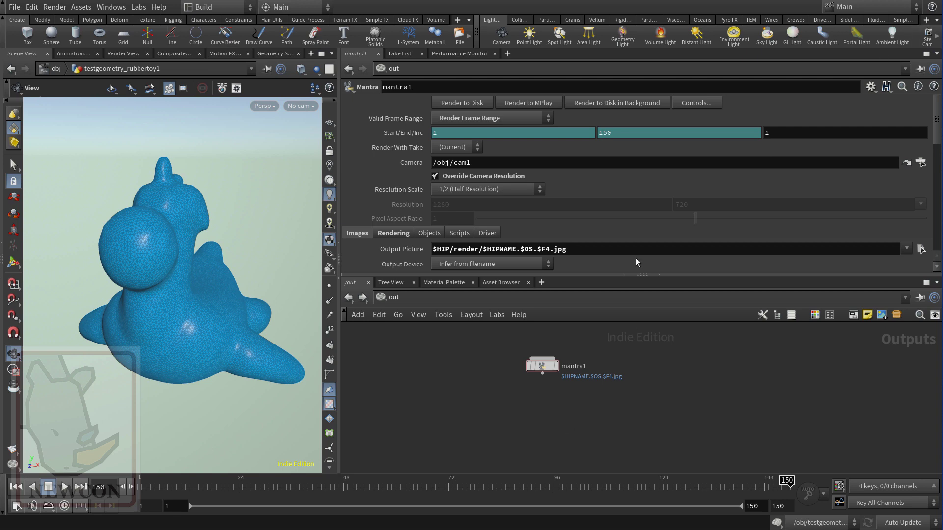
- Look through the list of available shelves and the shelf set options for the SideFX Labs tools
left_click(926, 20)
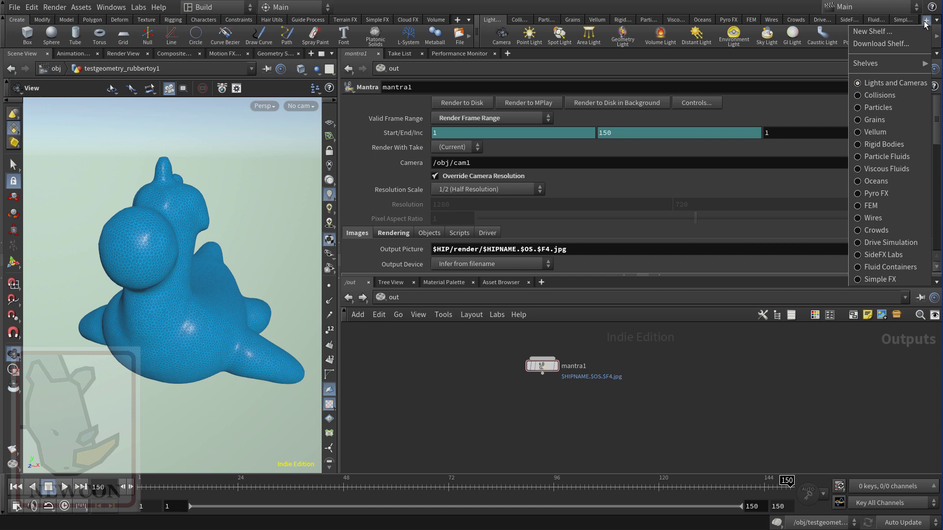
mouse_move(855, 64)
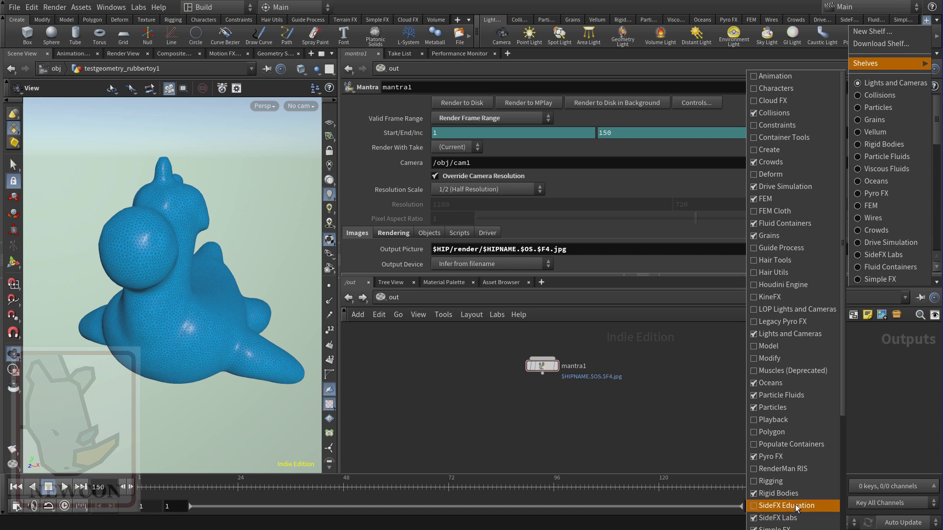
left_click_drag(841, 398, 848, 486)
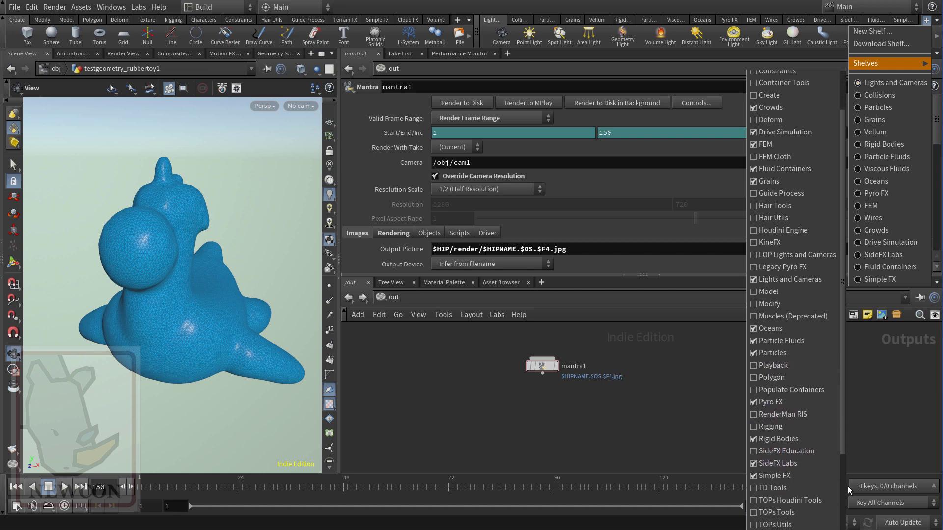
left_click(848, 482)
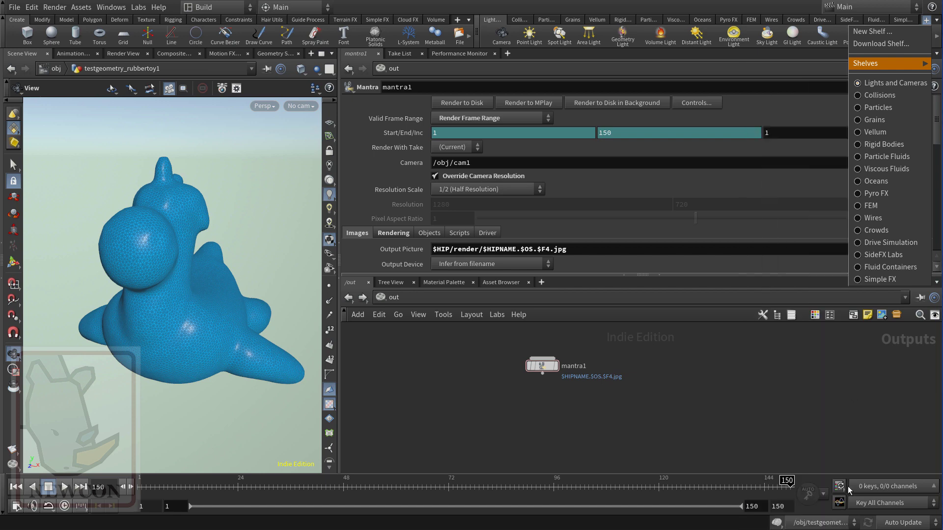
left_click(937, 20)
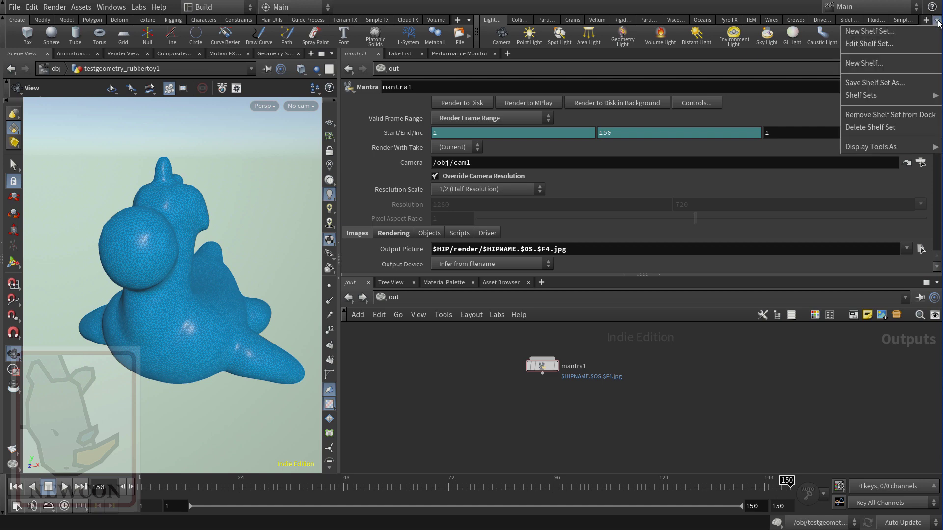
left_click(938, 22)
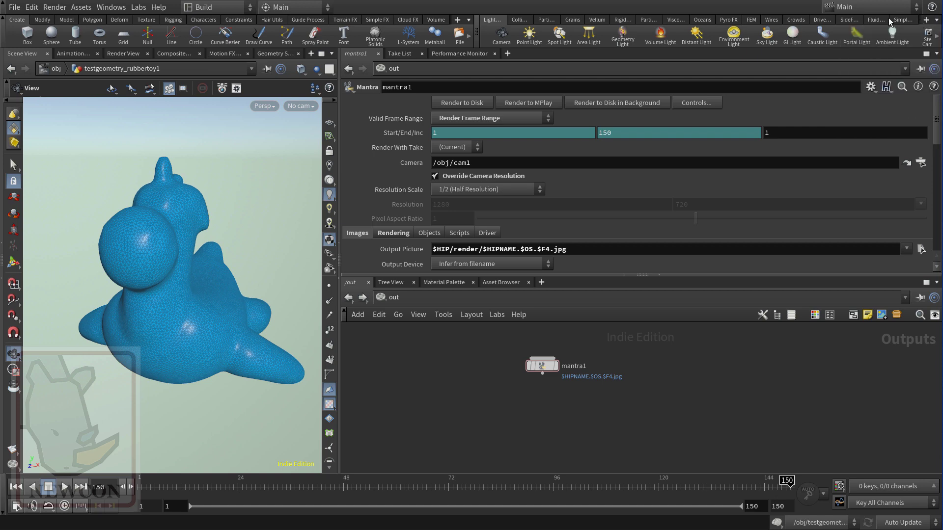
- Show the SideFX Labs shelf and check its installed release and its entry among the available shelves
left_click(842, 19)
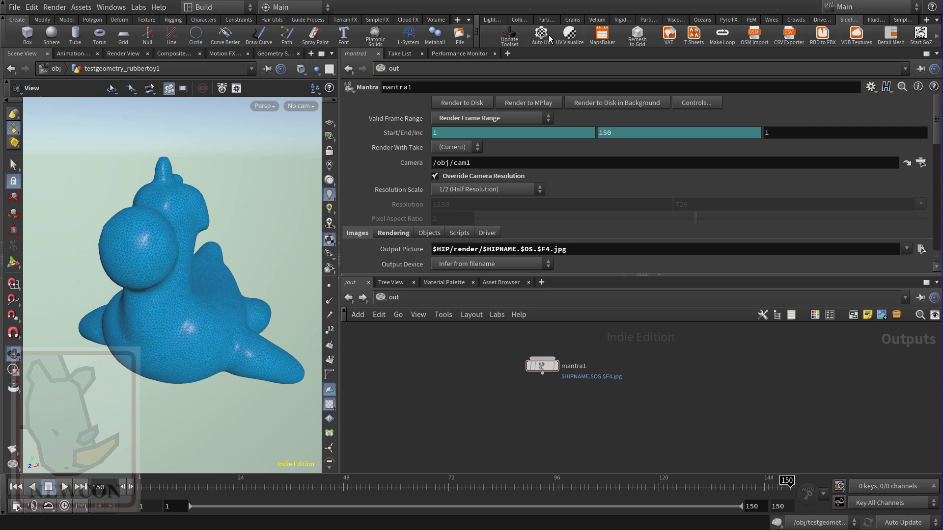
left_click(507, 37)
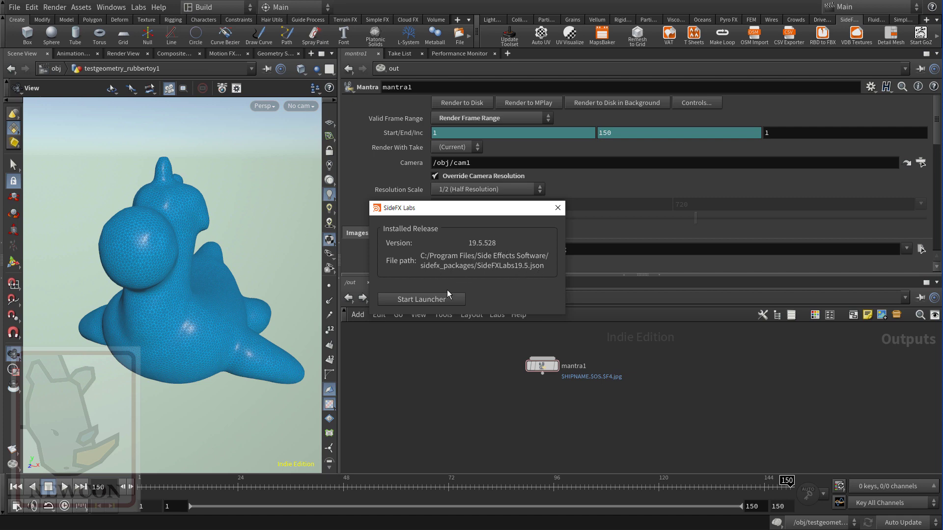
left_click(556, 208)
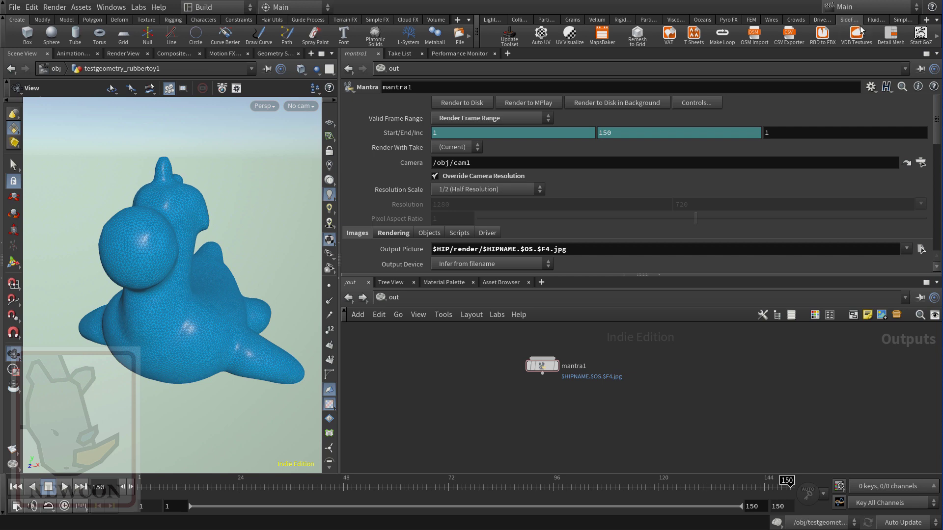
left_click(927, 20)
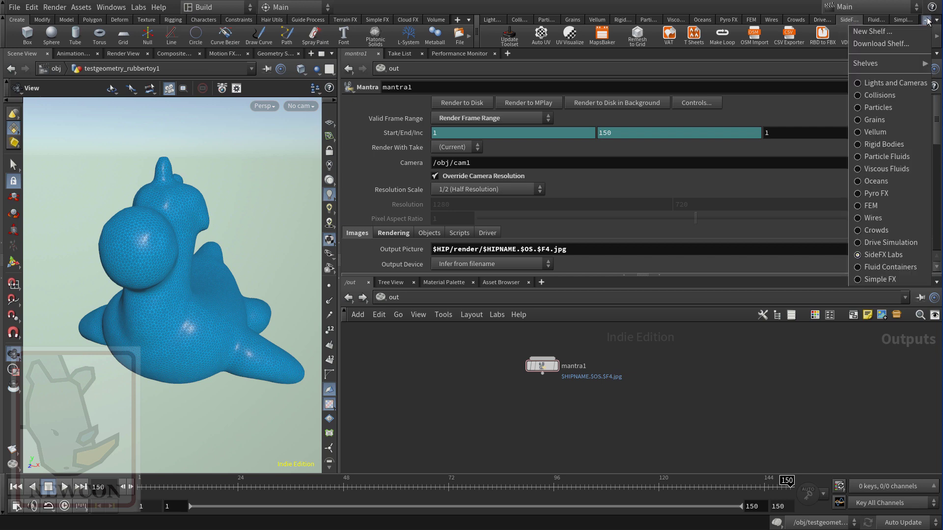
mouse_move(920, 66)
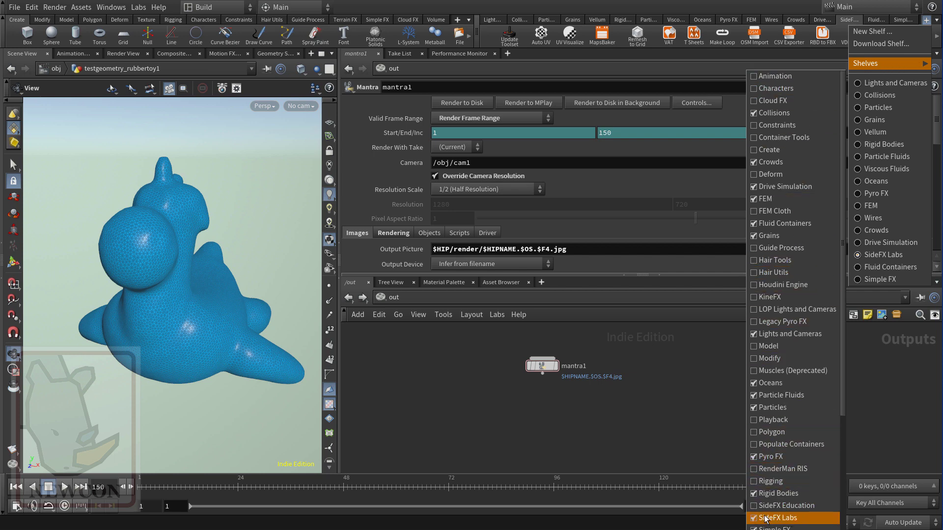
left_click(608, 427)
- Look through the Labs pipeline operators for real-time engines that are available in the out network
key("Tab")
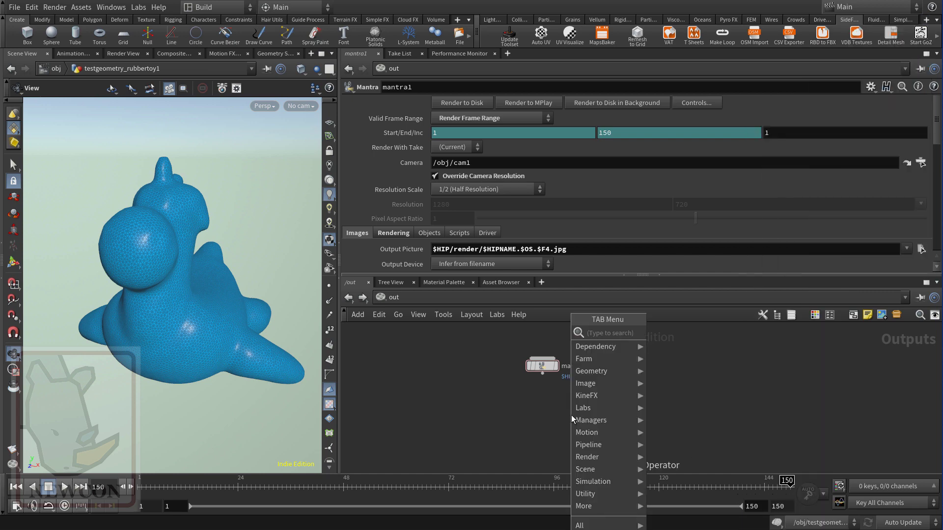
mouse_move(577, 414)
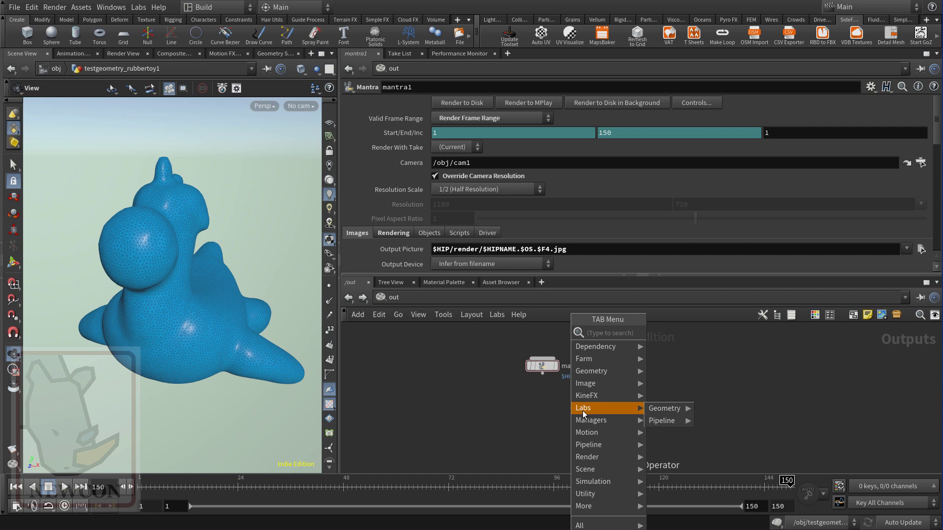
mouse_move(657, 413)
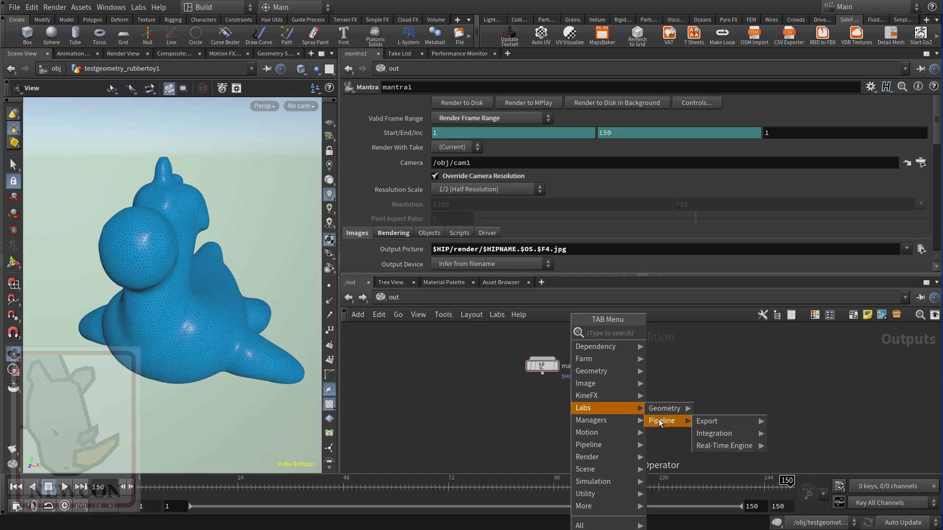
mouse_move(713, 422)
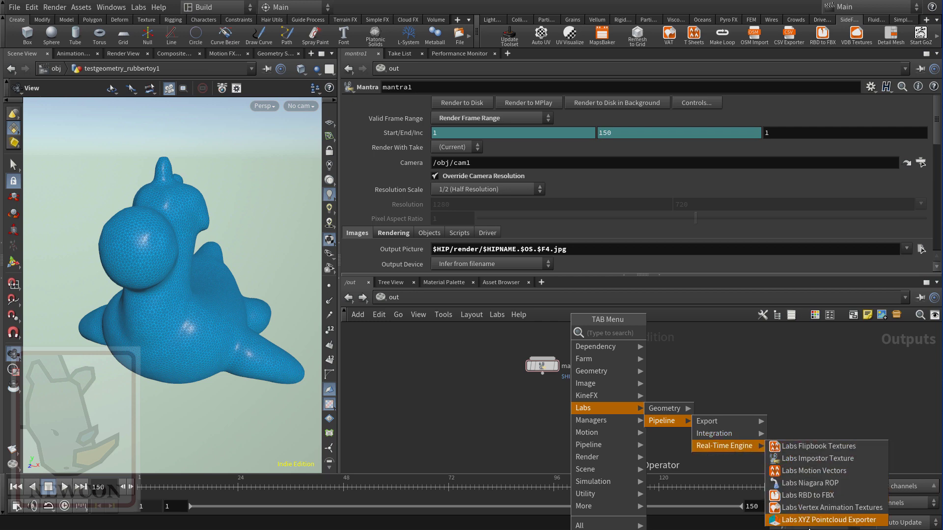
left_click(775, 423)
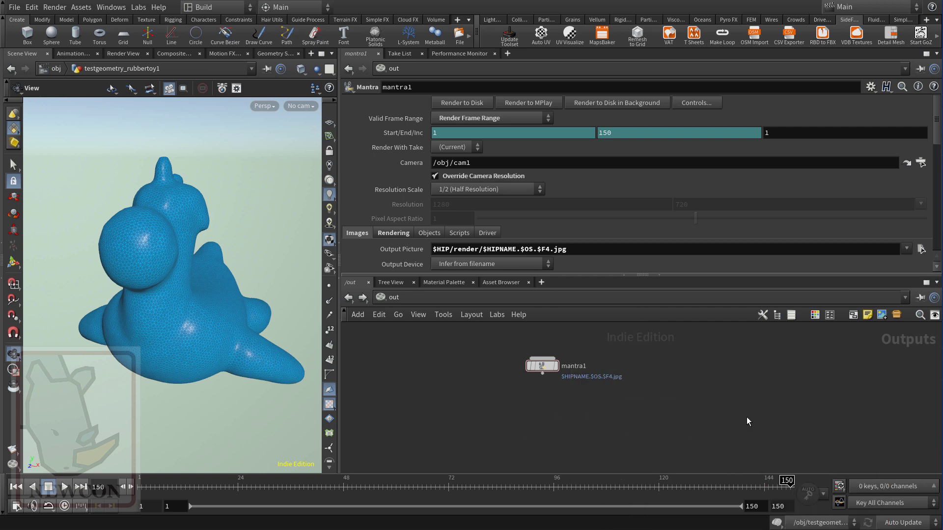
- Add a Labs Vertex Animation Textures node to the out network and place it below mantra1
key("Tab")
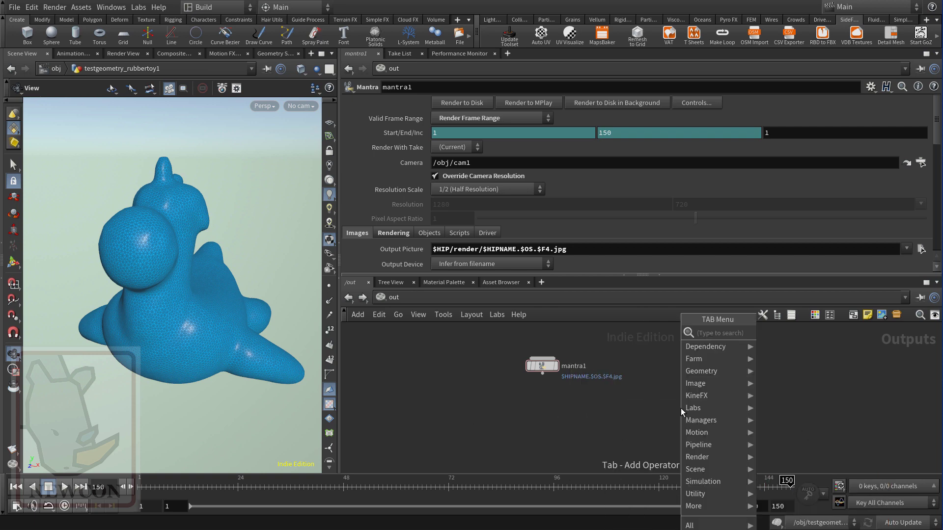
type("vat")
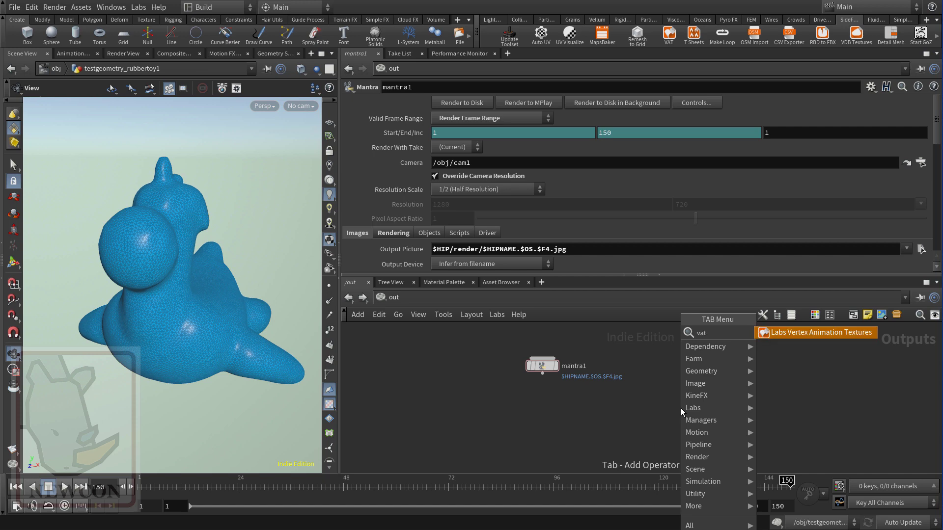
key("Return")
left_click(681, 409)
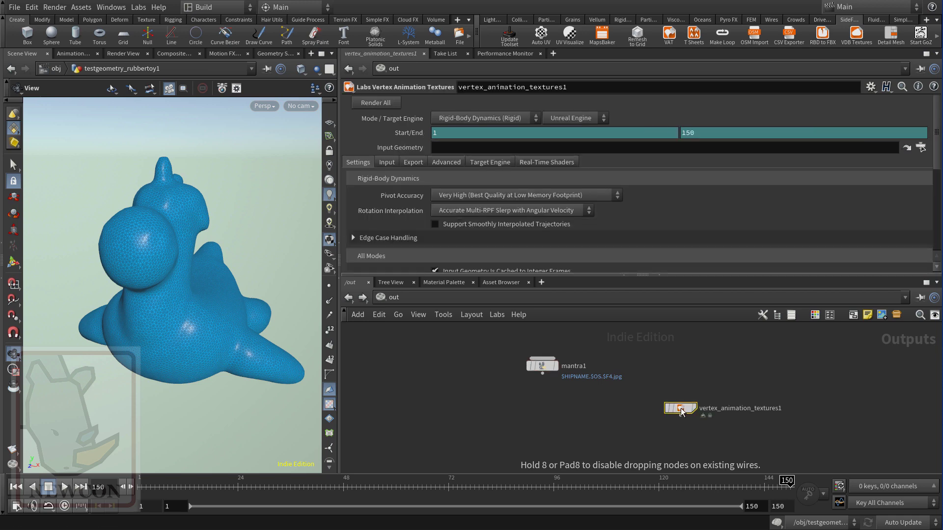
left_click_drag(681, 410, 545, 417)
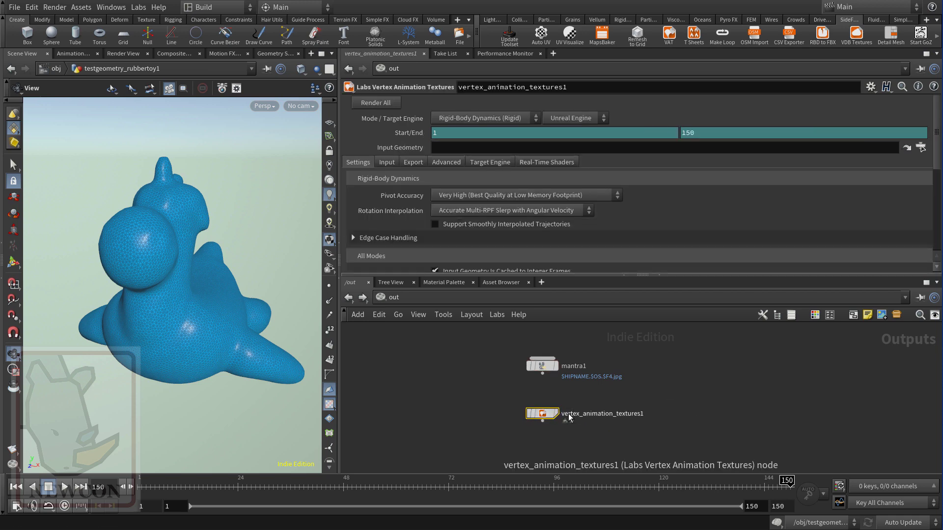
- Rename the Labs Vertex Animation Textures node as Fluid_Sim
double_click(568, 414)
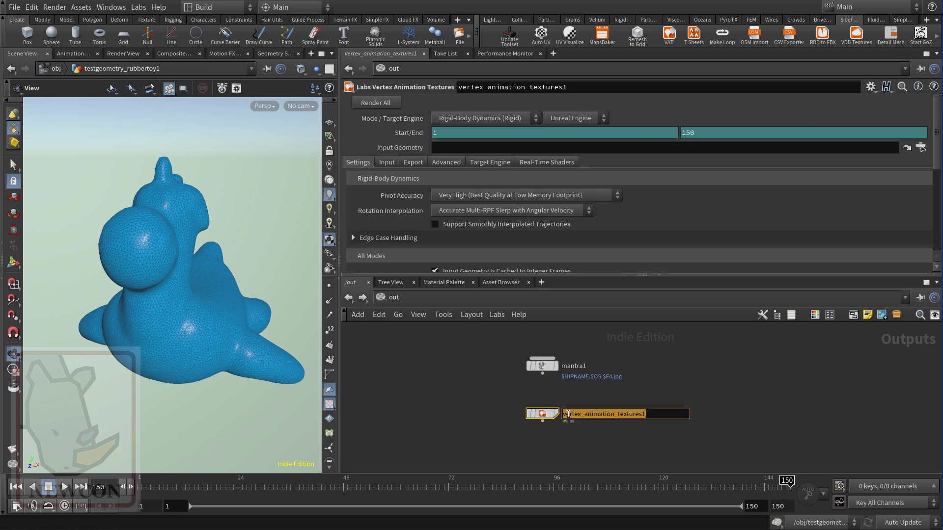
type("Fluid")
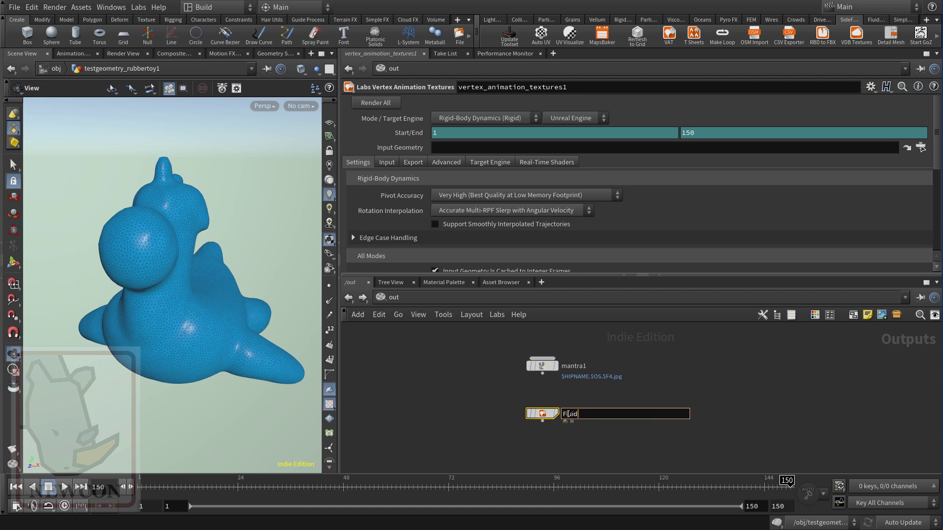
type("_Sim")
key("Return")
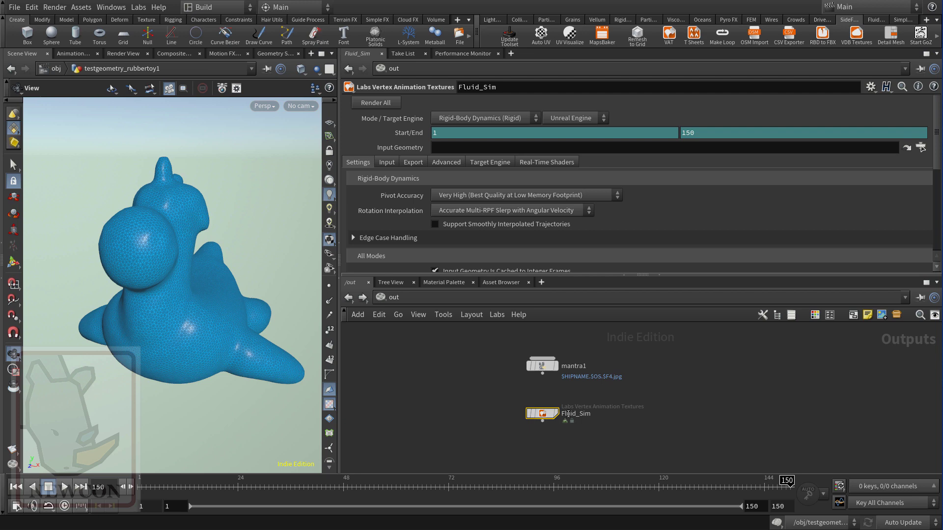
- Set the Fluid_Sim export mode to Dynamic Remeshing (Fluid) and enlarge the parameter area to show more settings
left_click(458, 118)
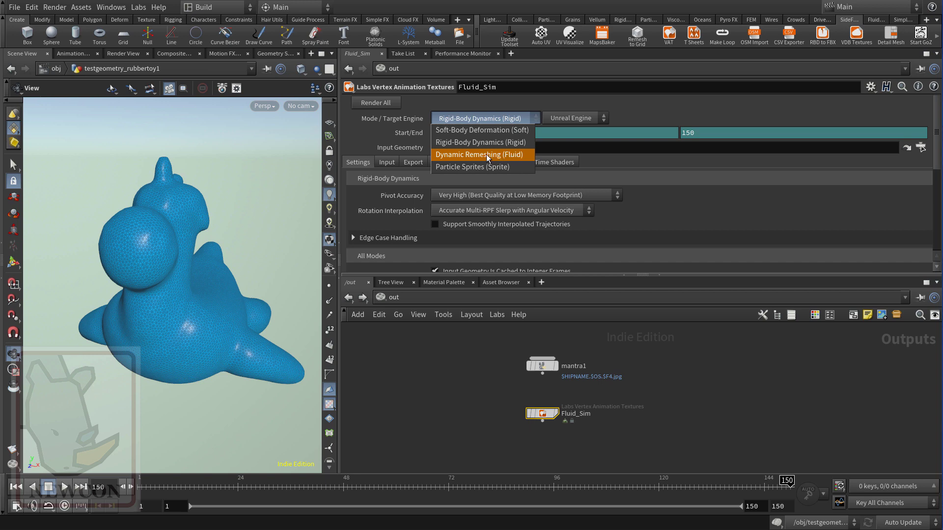
left_click(511, 155)
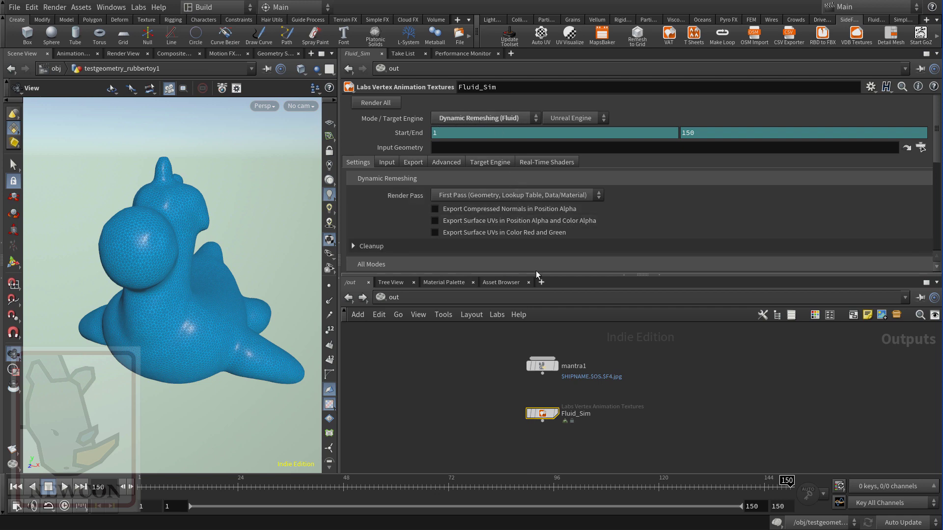
left_click_drag(535, 273, 539, 327)
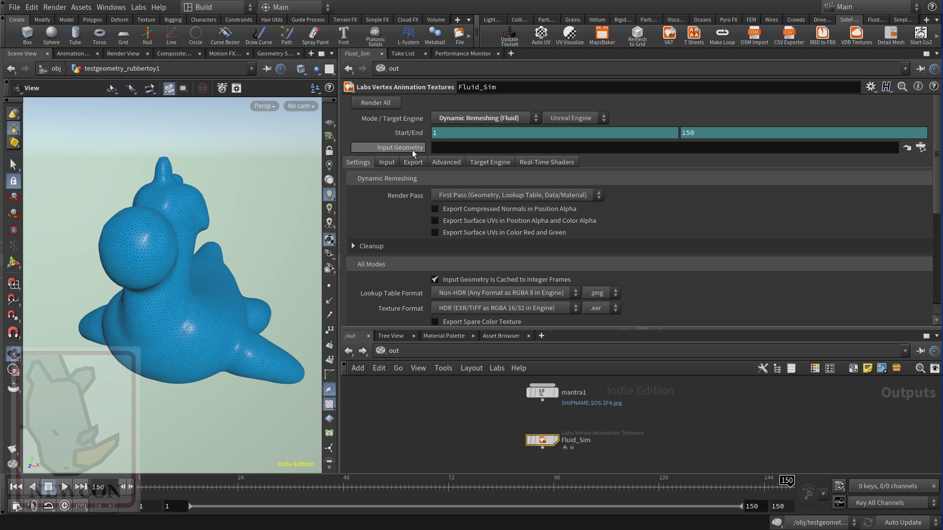
- Choose OUT_FLUID-VAT inside testgeometry_rubbertoy1 as the input geometry of Fluid_Sim
left_click(920, 147)
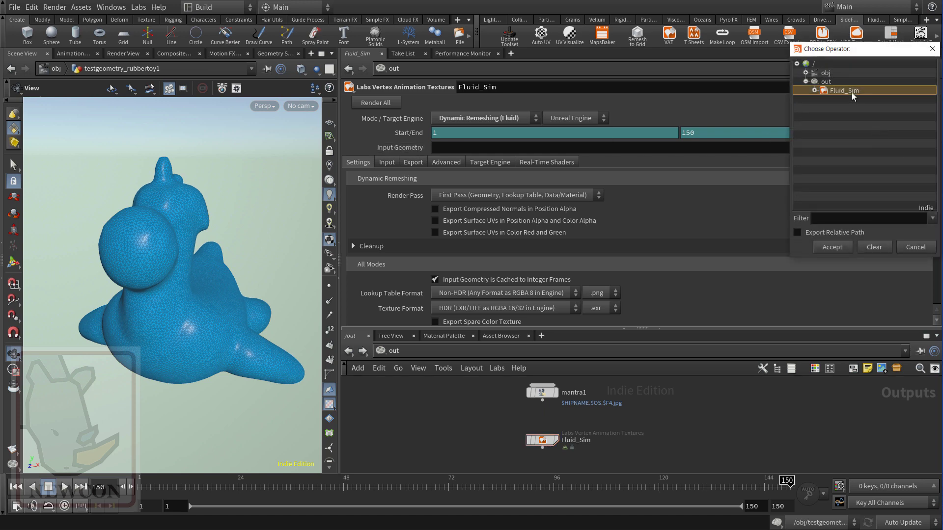
left_click(805, 72)
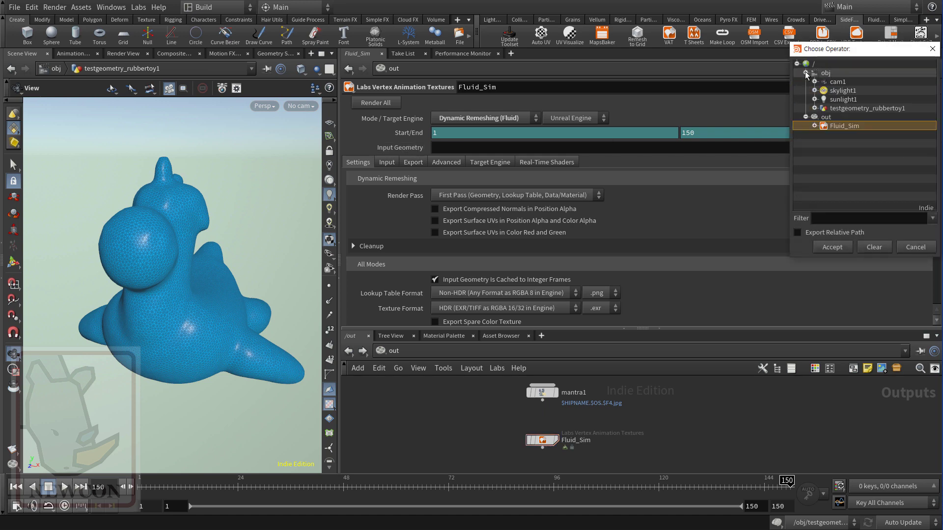
left_click(814, 108)
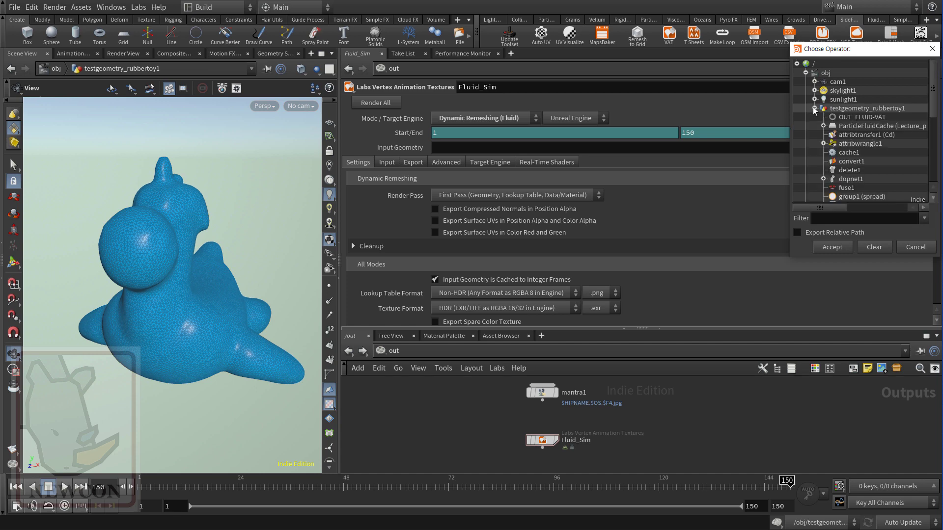
left_click(862, 118)
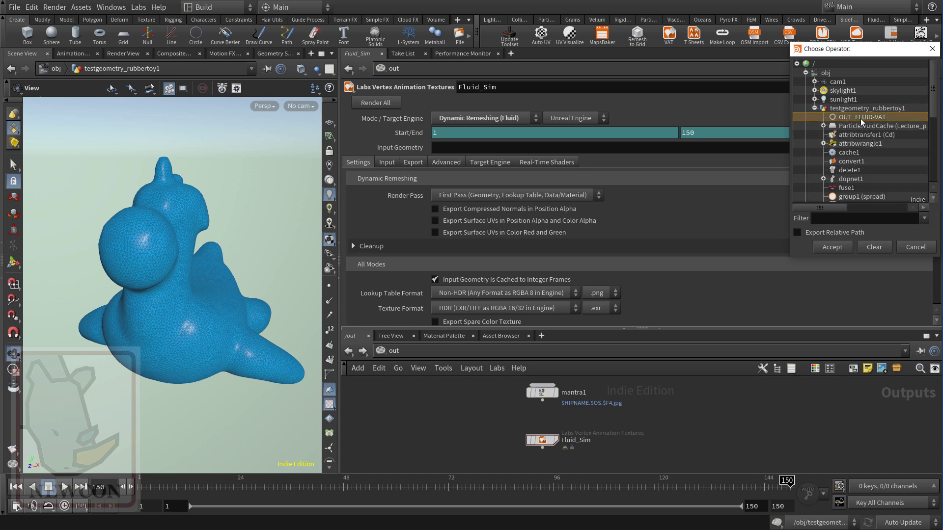
left_click(838, 248)
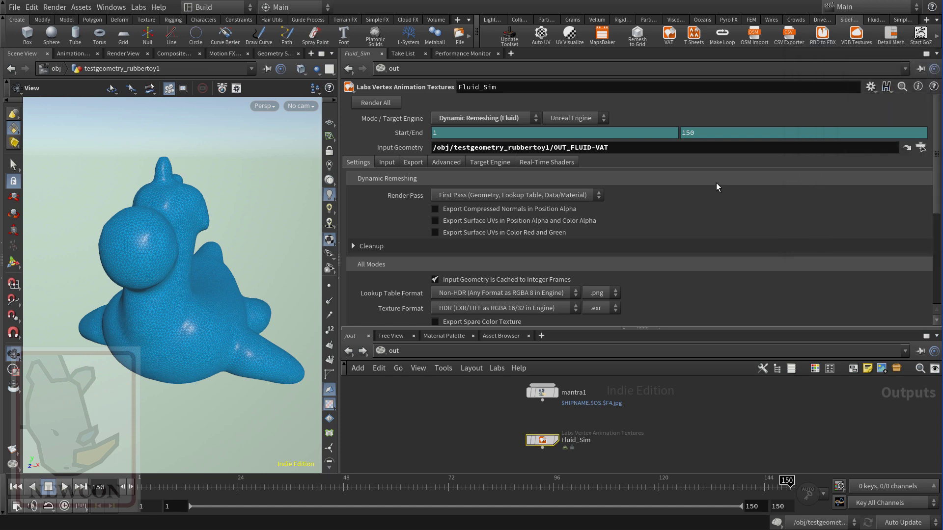
double_click(602, 147)
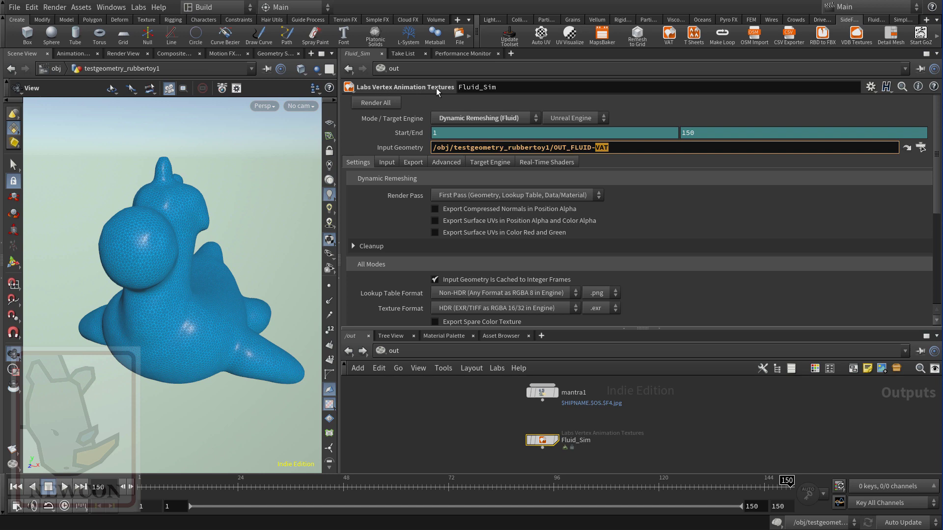
left_click(624, 151)
- Review the render pass choices and cleanup options for dynamic remeshing, keeping First Pass (Geometry, Lookup Table, Data/Material) selected
left_click_drag(936, 154, 939, 174)
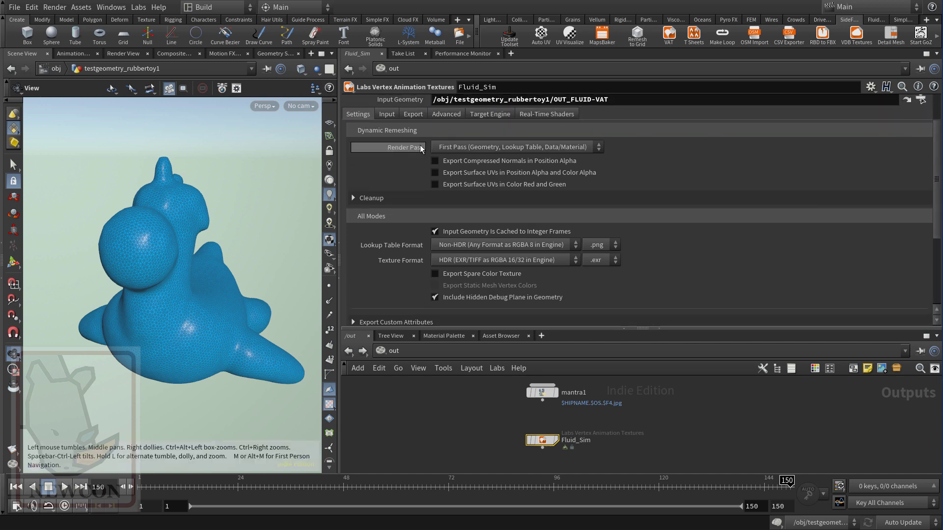
left_click(500, 146)
left_click(500, 146)
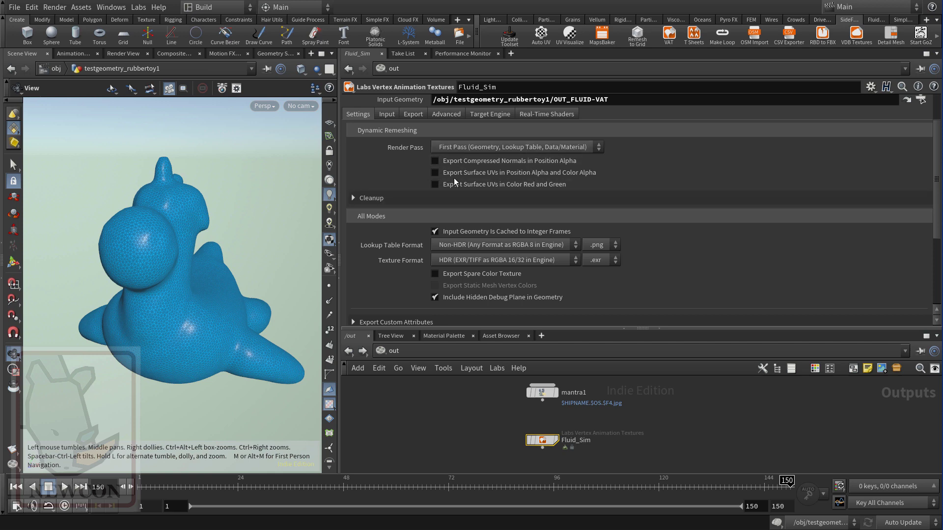
left_click(353, 199)
left_click(353, 199)
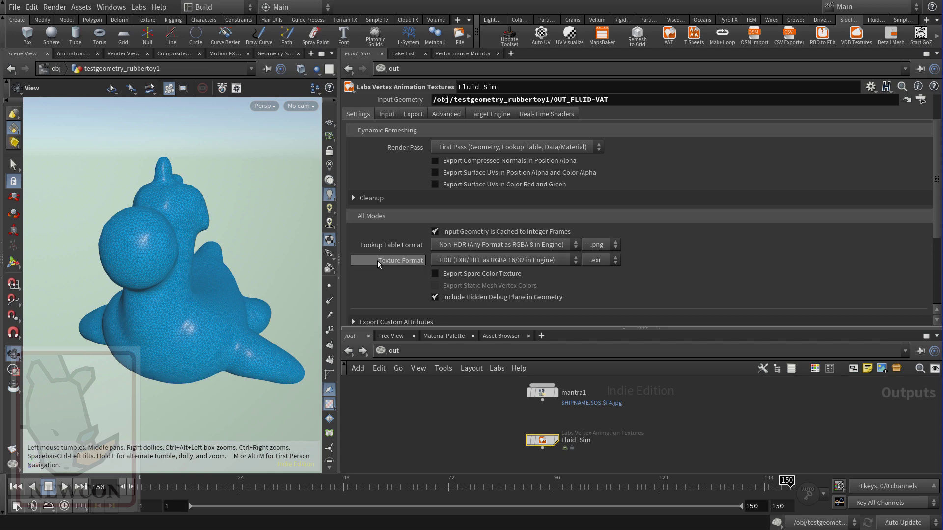
left_click(454, 147)
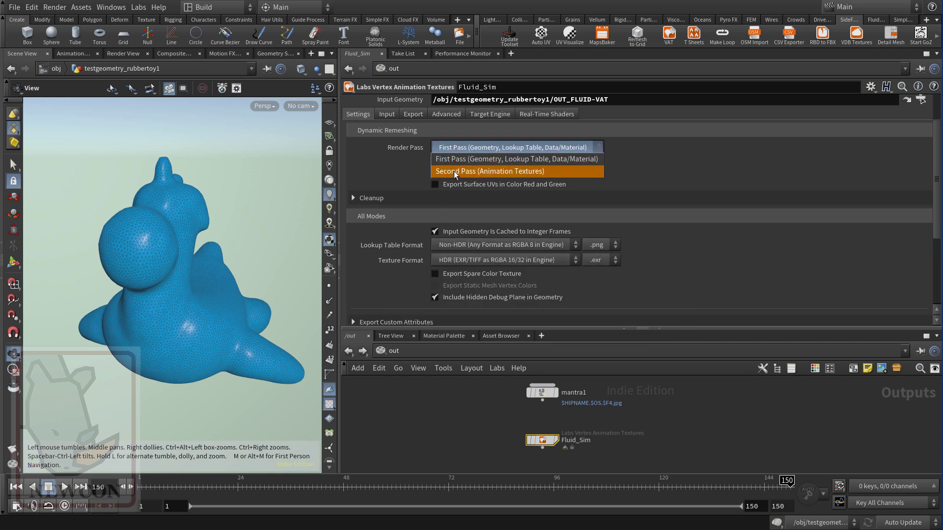
left_click(442, 159)
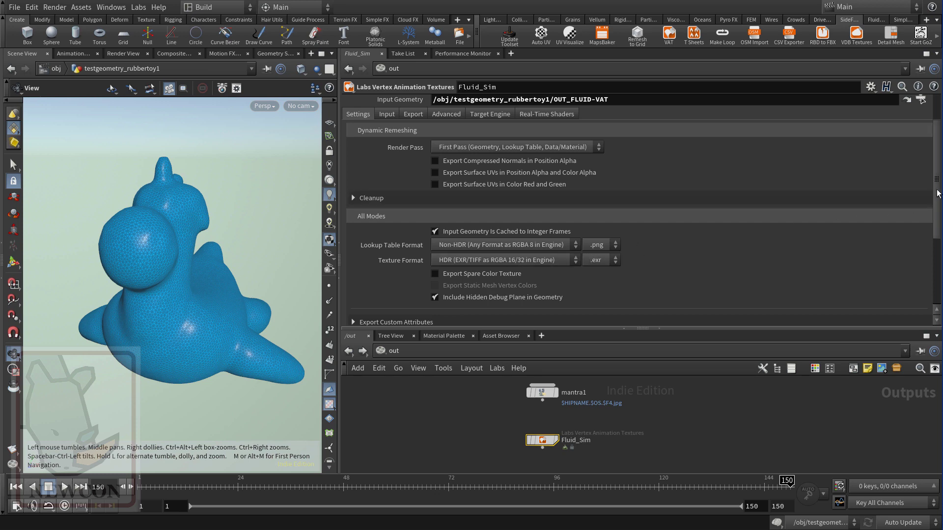
- Examine the lookup table and texture settings for all modes, especially the lookup table width and the input geometry limit
left_click_drag(935, 190, 935, 227)
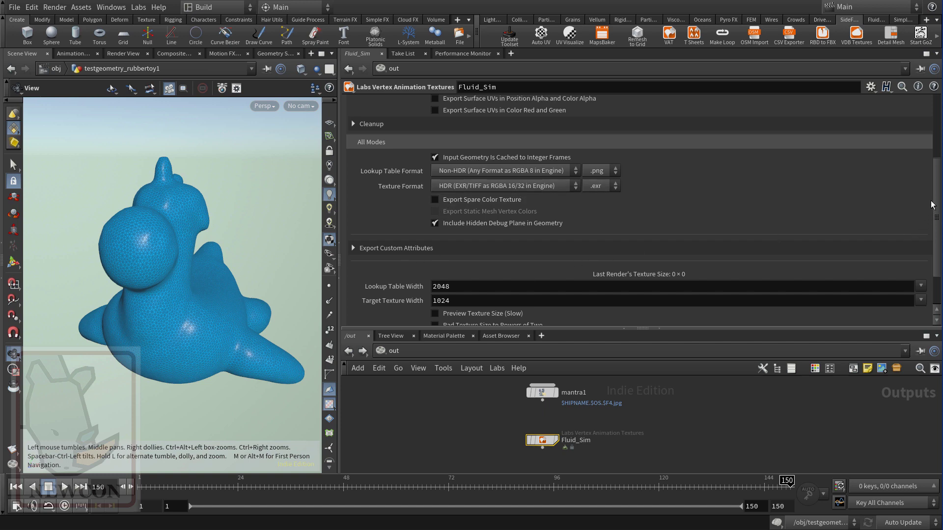
left_click_drag(936, 197, 935, 224)
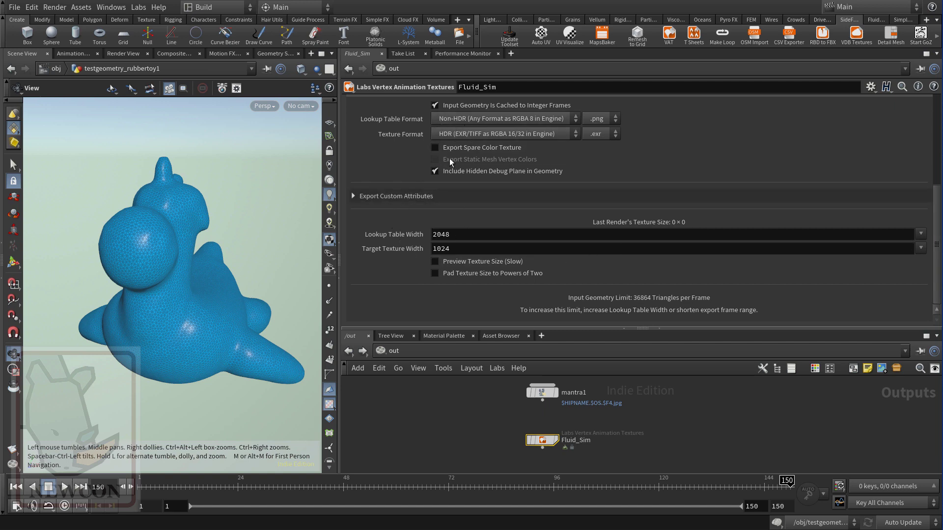
double_click(444, 234)
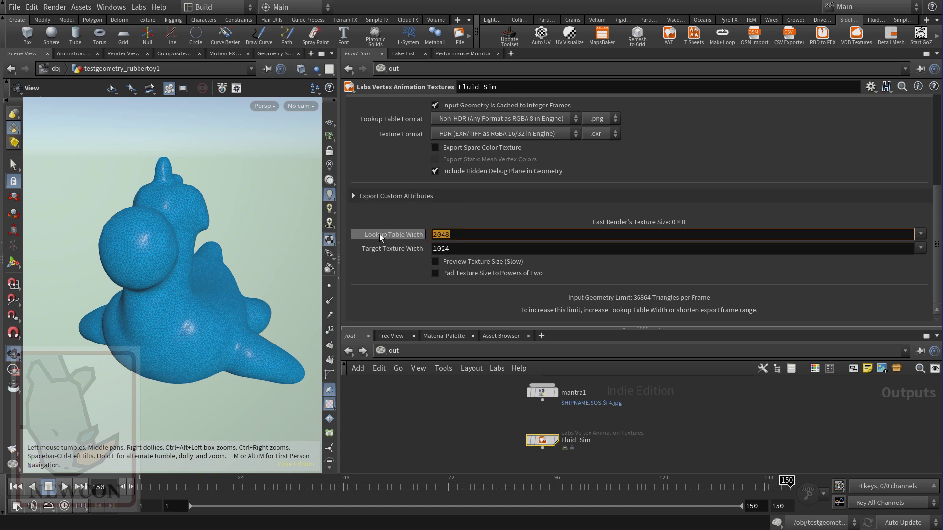
left_click(461, 233)
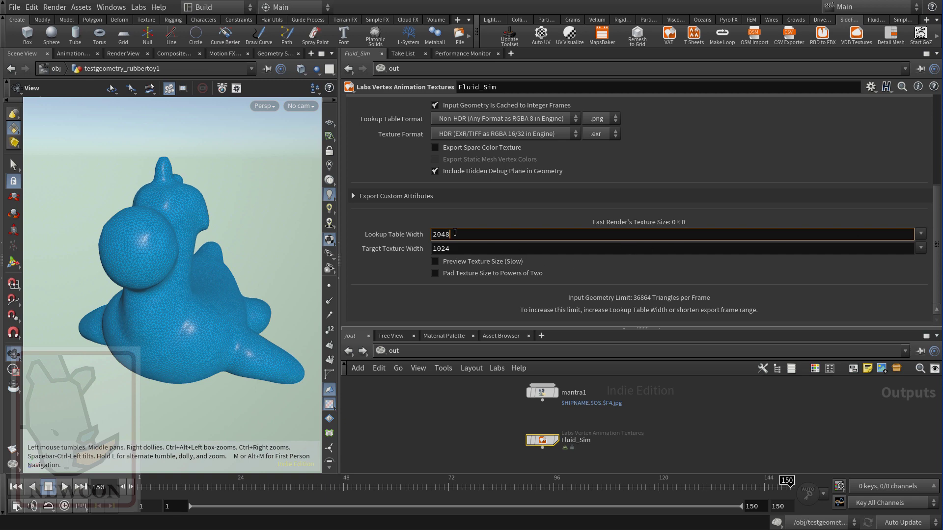
left_click_drag(454, 234, 426, 236)
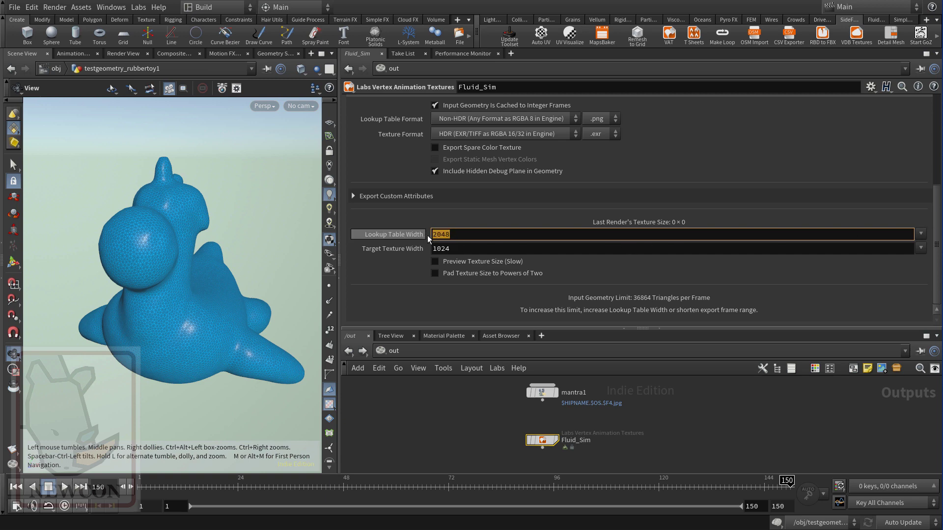
left_click(463, 233)
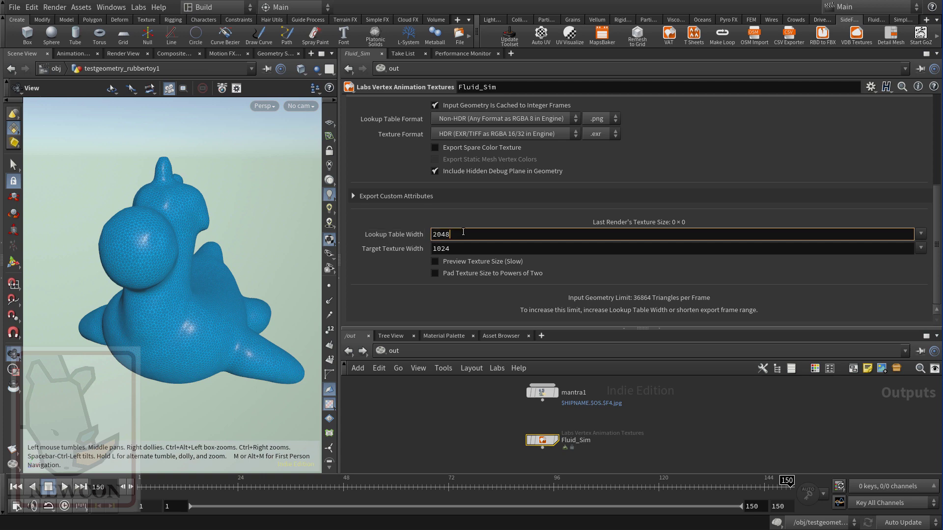
left_click_drag(463, 233, 415, 234)
- Check the polygon count of the ParticleFluidCache node in testgeometry_rubbertoy1 and return to the Fluid_Sim settings
left_click(348, 352)
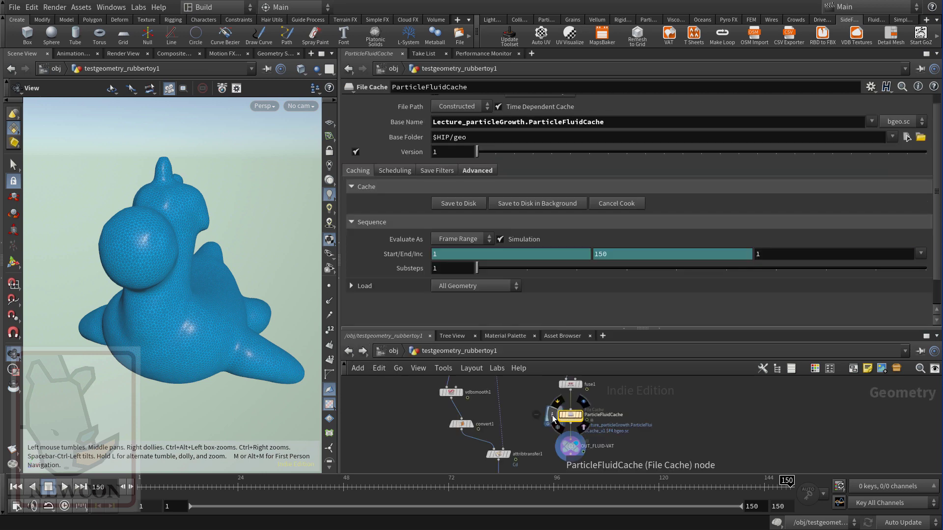
left_click(551, 414)
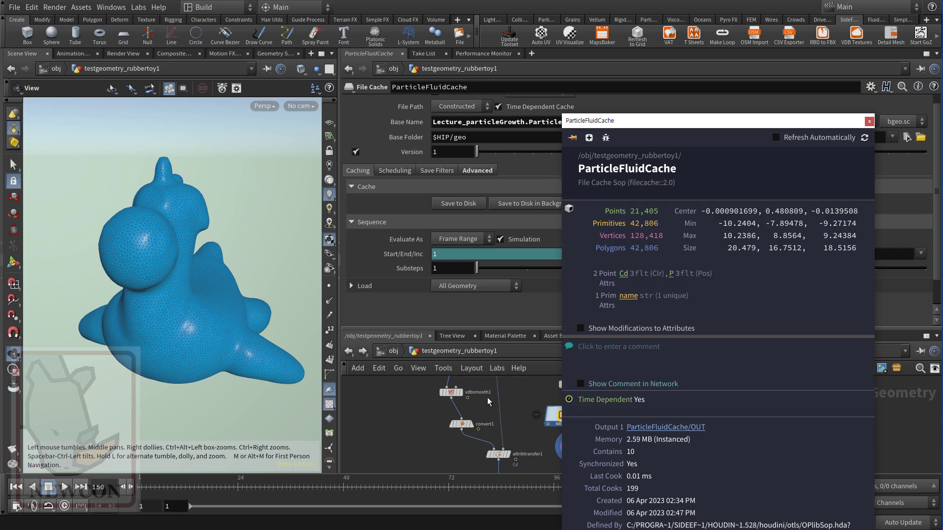
left_click(348, 351)
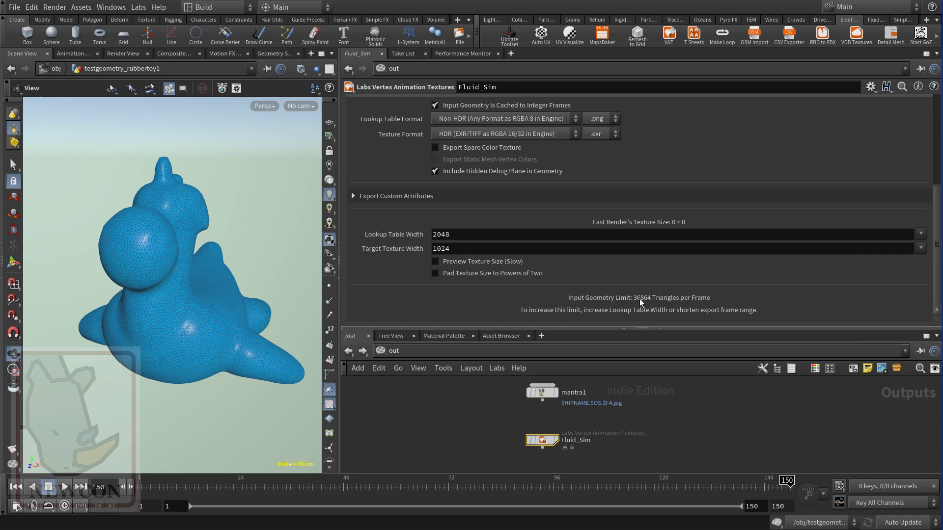
- Set the lookup table width of Fluid_Sim to 4096 to raise the triangle limit per frame
left_click_drag(452, 235, 422, 235)
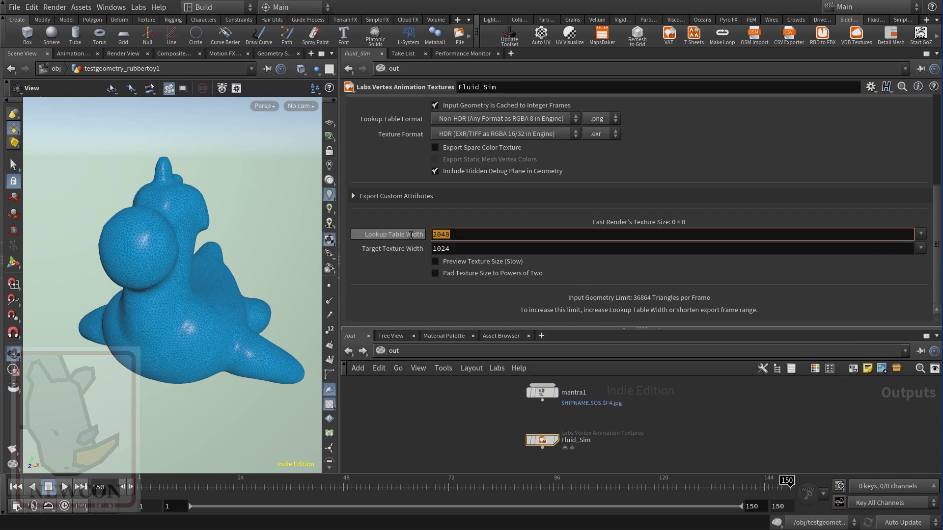
left_click(917, 236)
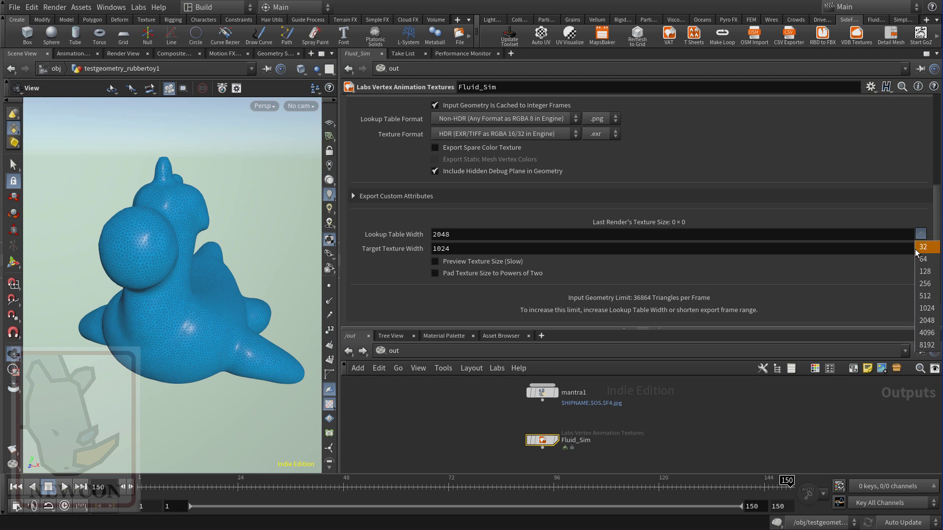
left_click(927, 338)
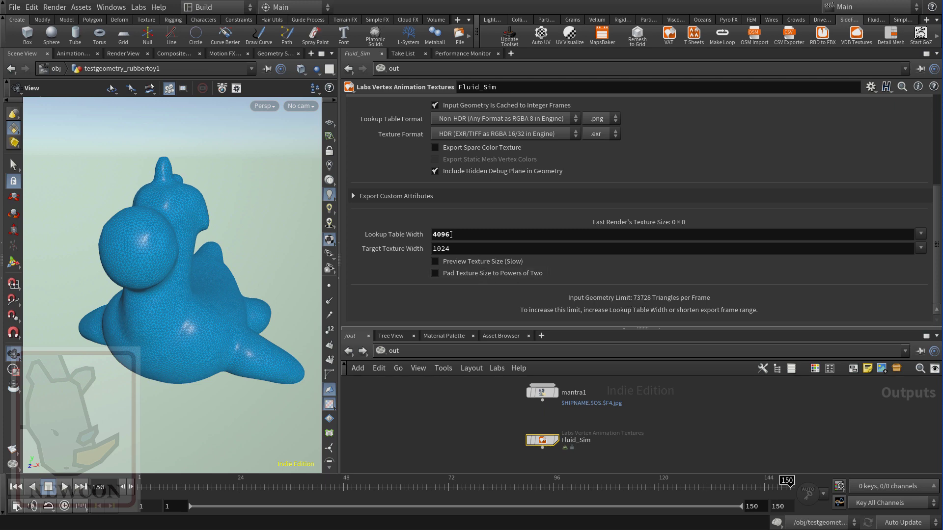
left_click_drag(451, 234, 428, 234)
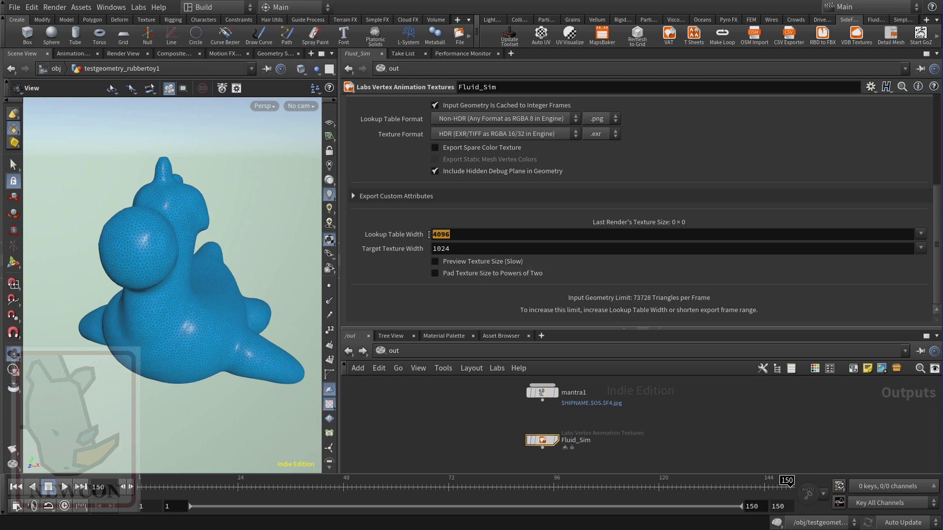
left_click(454, 235)
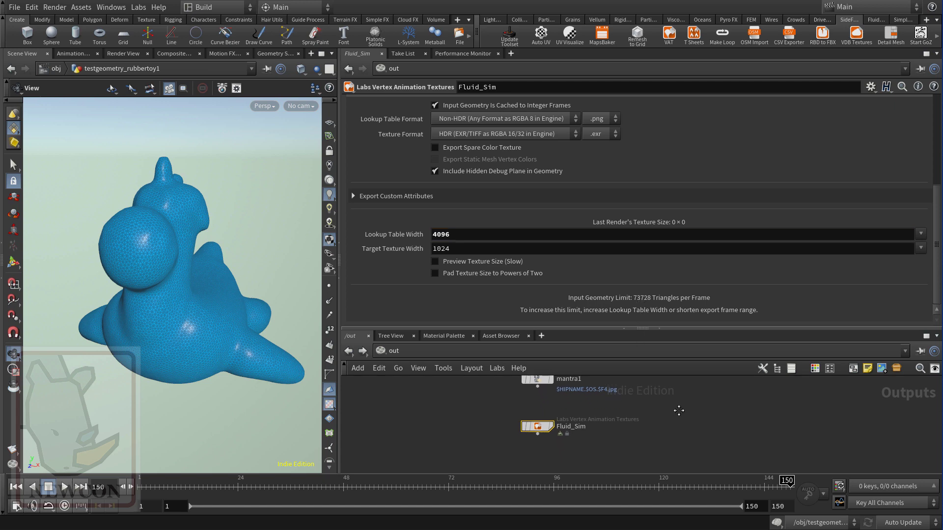
- Check the target texture width setting of the Fluid_Sim node
scroll(600, 439, "up", 3)
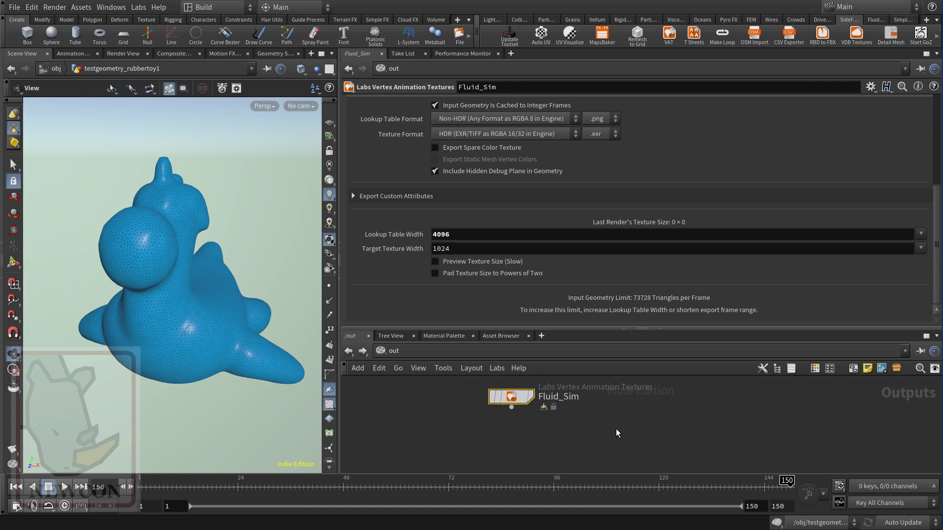
middle_click_drag(616, 429, 652, 438)
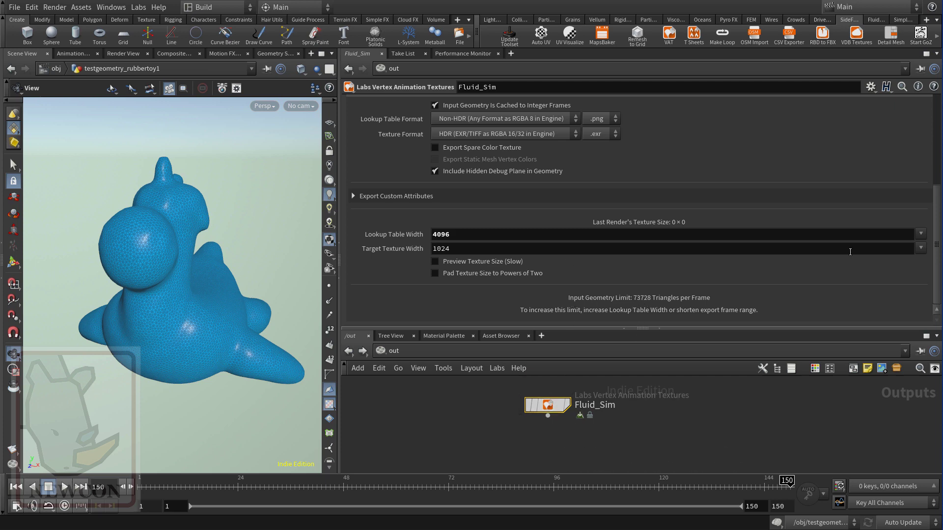
scroll(895, 266, "up", 1)
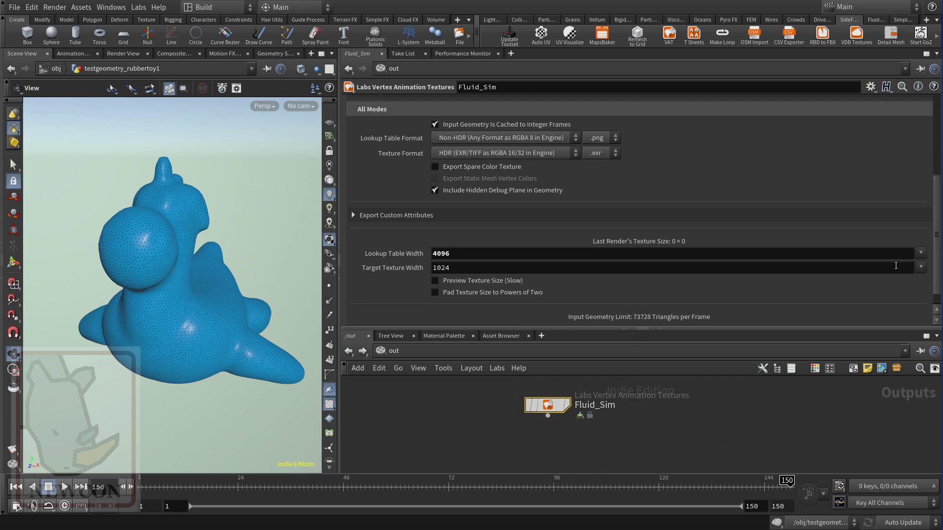
double_click(472, 267)
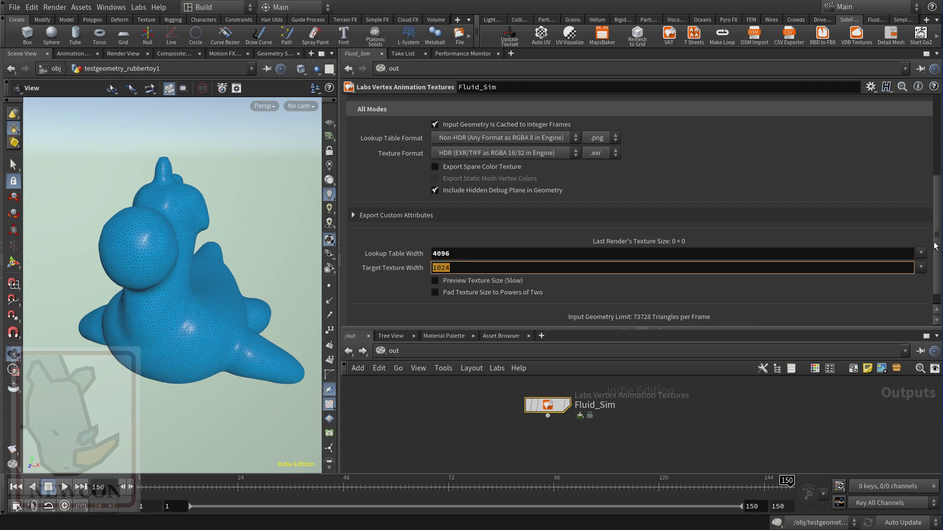
- Compare the input attribute requirements of Fluid_Sim with the attributes of the ParticleFluidCache node in testgeometry_rubbertoy1
left_click_drag(938, 253, 936, 129)
left_click(387, 163)
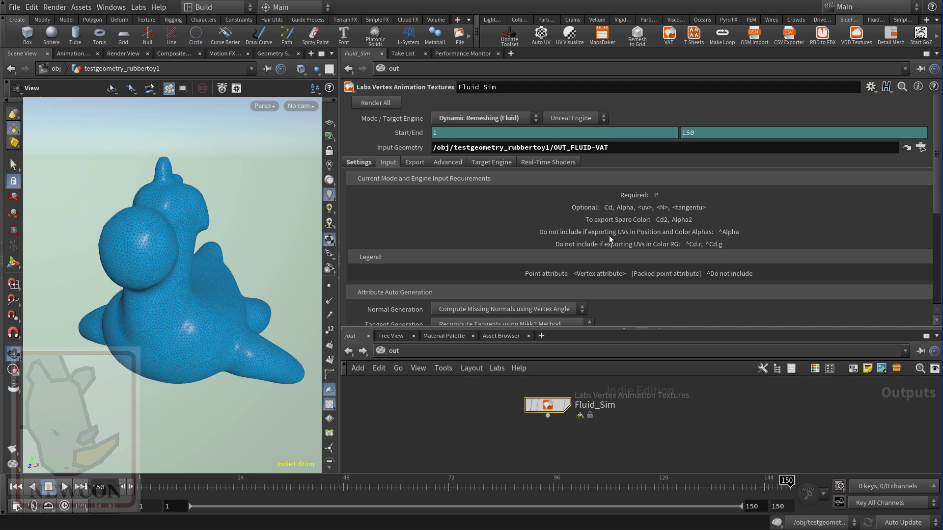
left_click(349, 352)
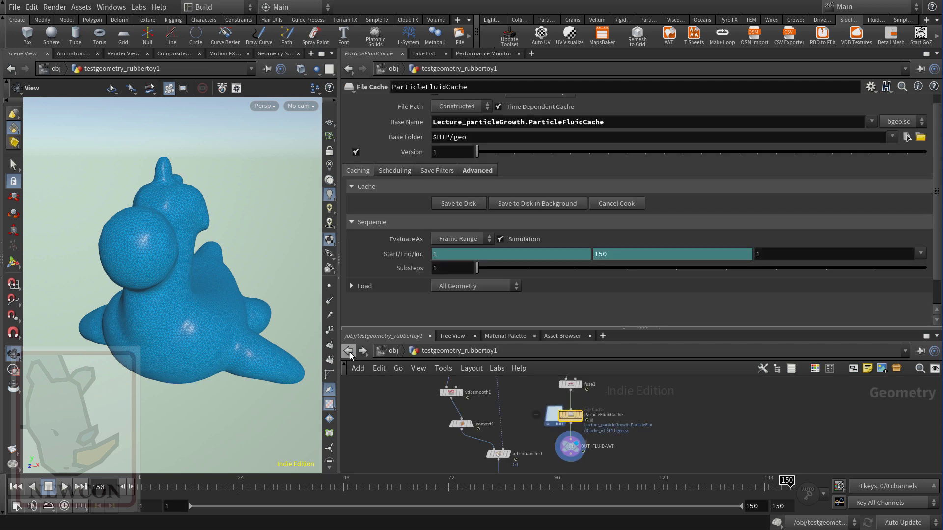
left_click(553, 413)
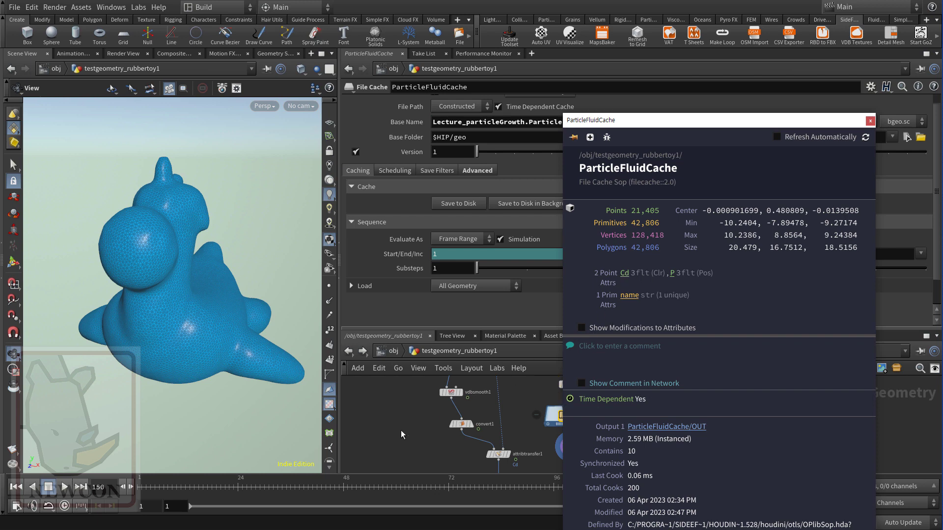
left_click(363, 352)
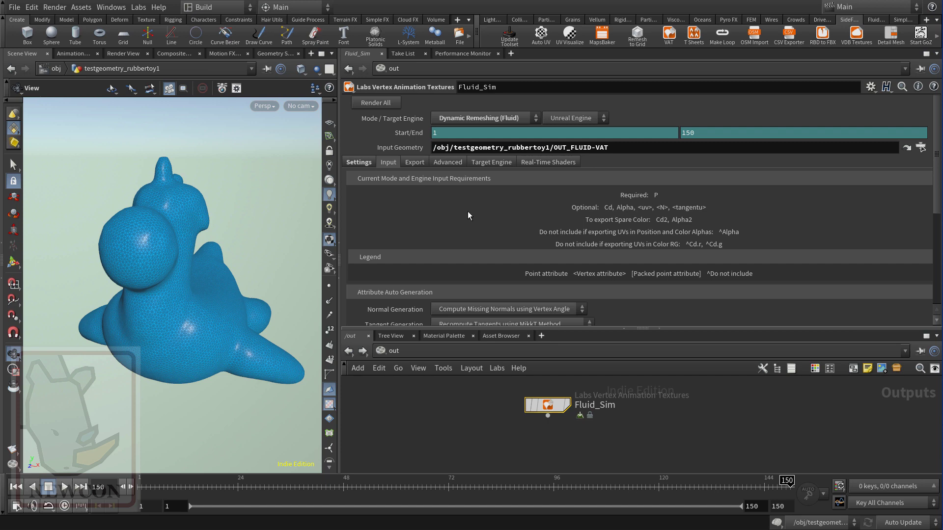
mouse_move(939, 185)
left_mouse_down()
mouse_move(939, 229)
mouse_move(939, 177)
left_mouse_up()
- Review the export path, node-based asset name and include options of Fluid_Sim, keeping Geometry, Position(s), Rotation, Color(s) included
left_click(413, 162)
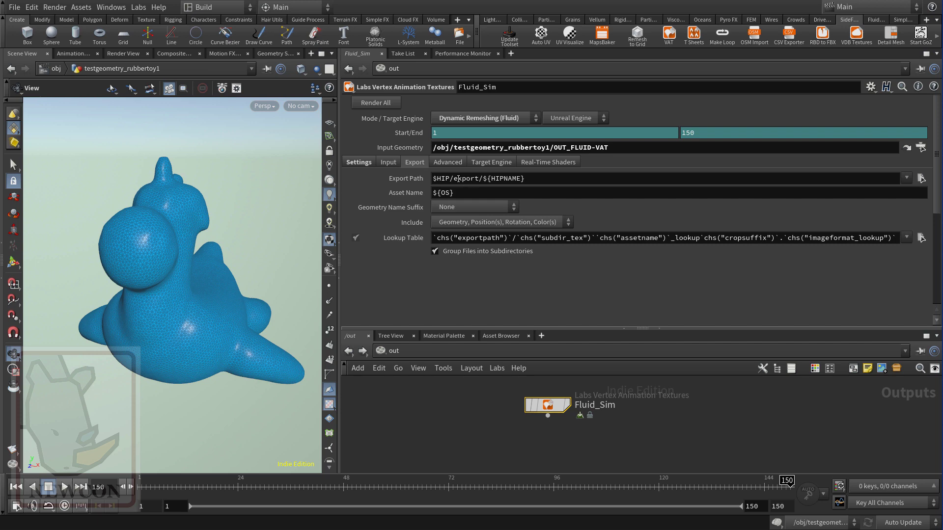
left_click_drag(453, 178, 524, 175)
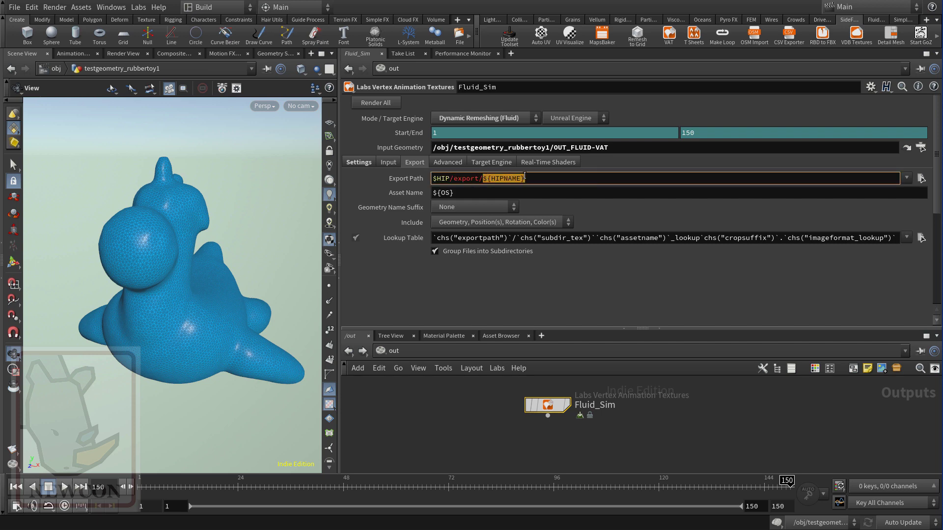
double_click(458, 192)
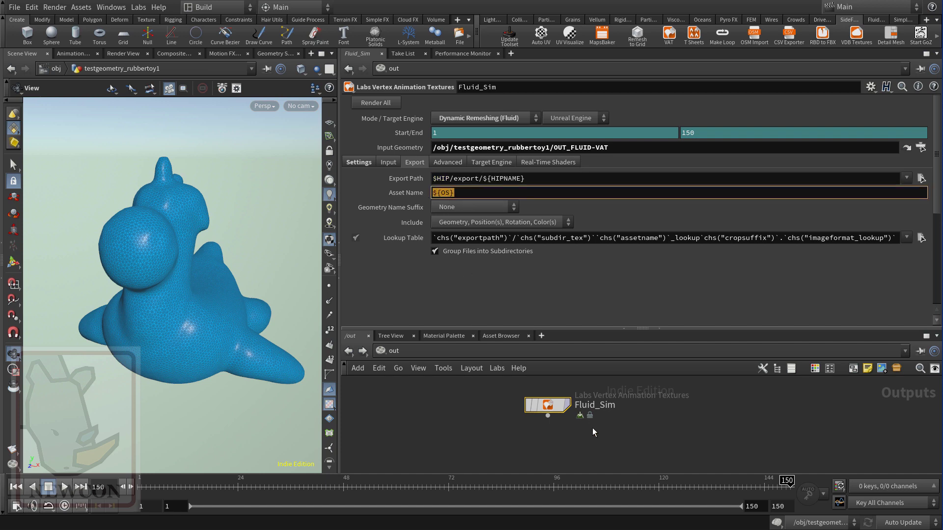
left_click(595, 409)
left_click(595, 409)
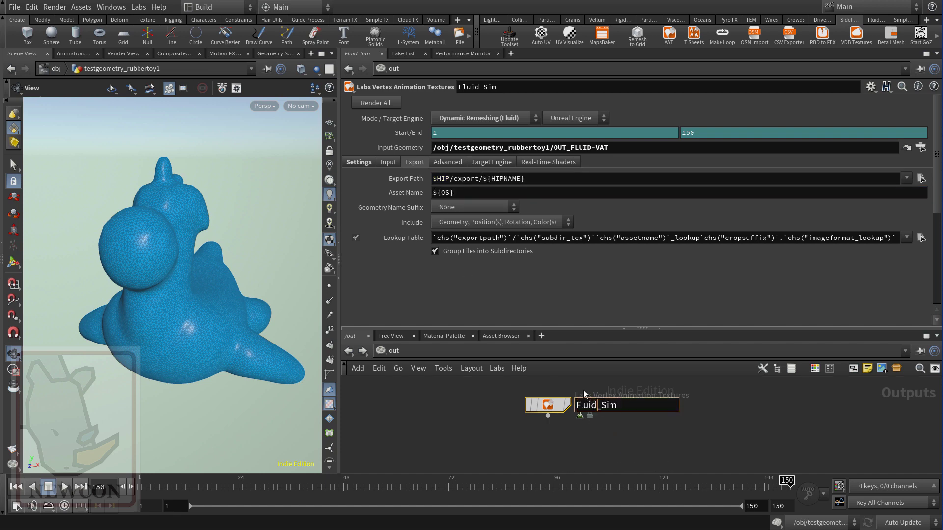
double_click(451, 191)
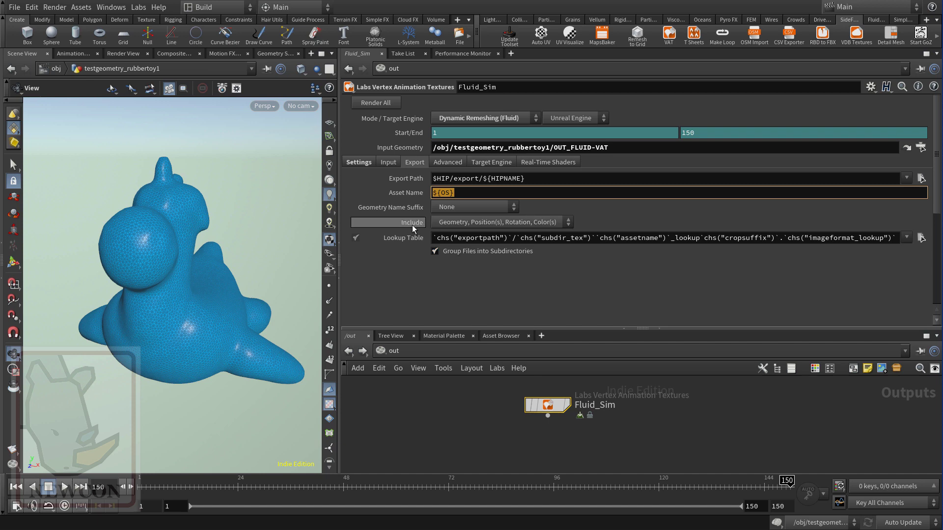
left_click(458, 223)
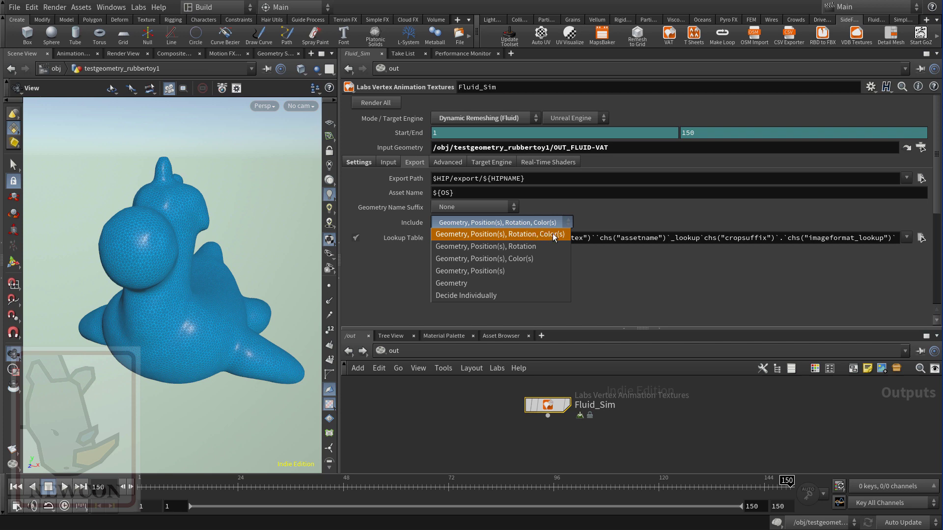
left_click(456, 235)
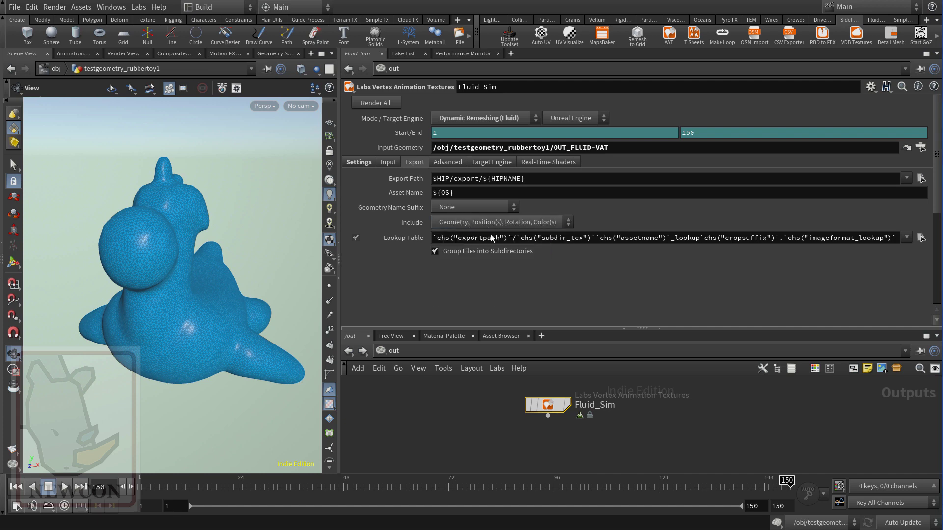
- Review the advanced, target engine and real-time shader settings of Fluid_Sim, keeping Unreal Engine as the engine to find shaders for
left_click(448, 163)
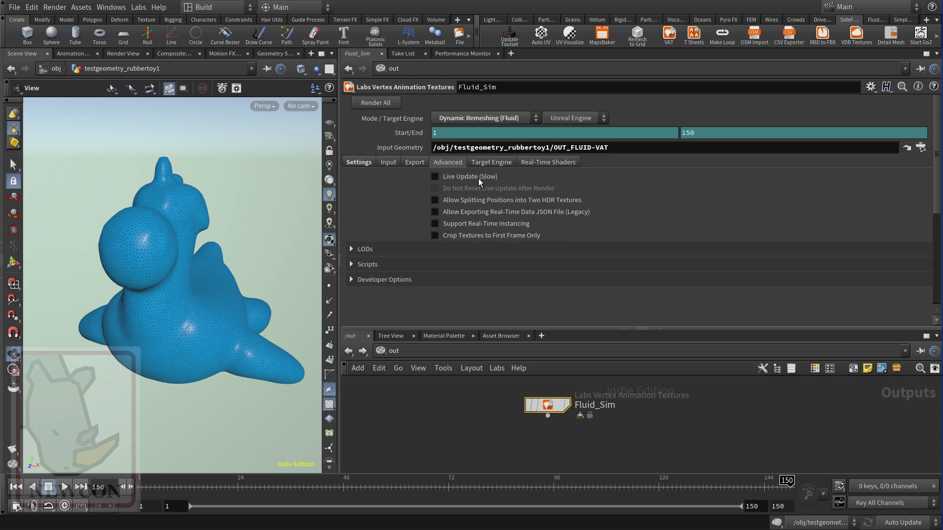
left_click(479, 162)
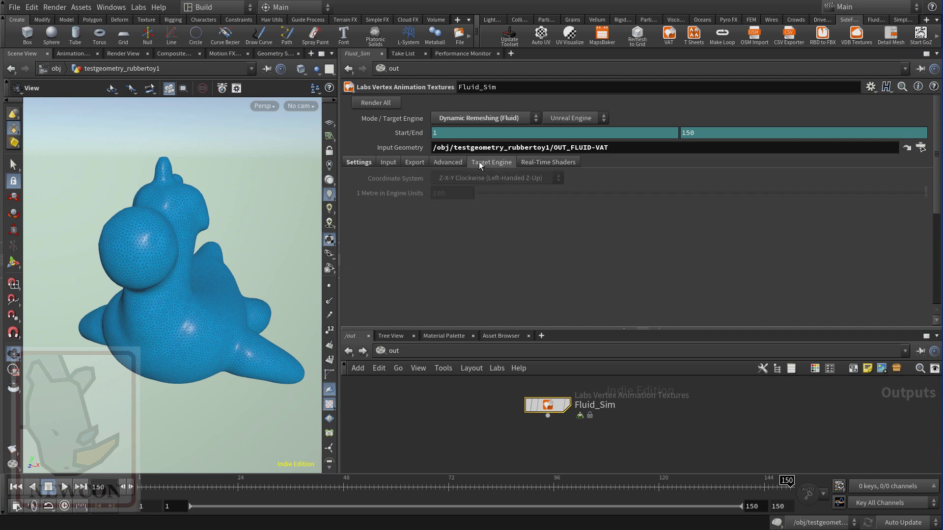
left_click(524, 162)
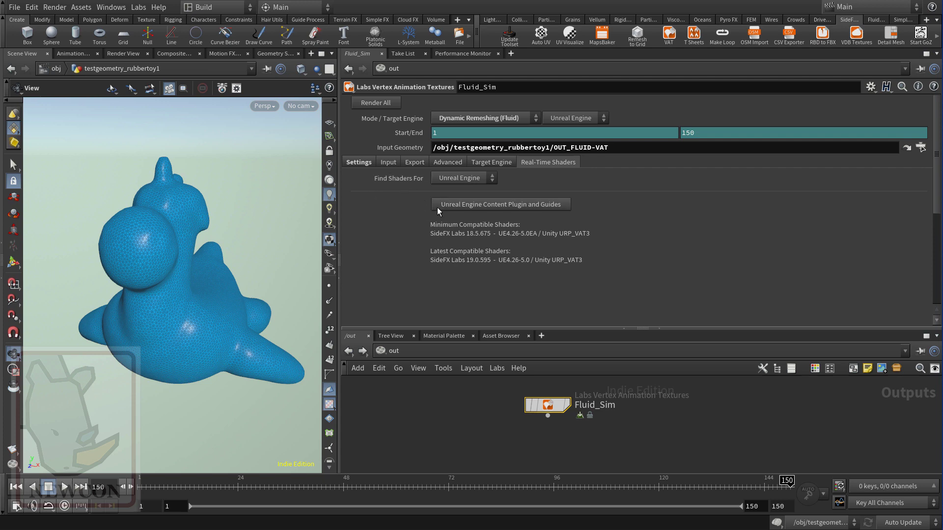
left_click(439, 178)
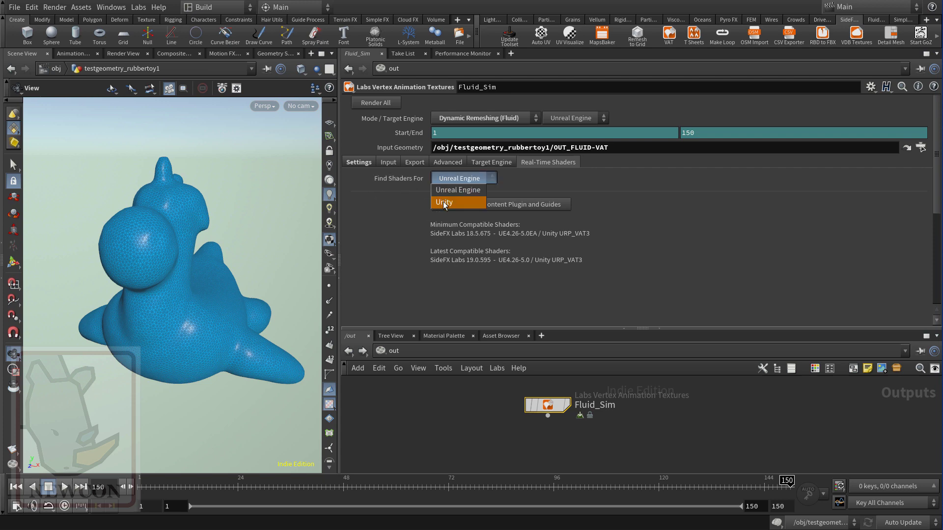
left_click(446, 190)
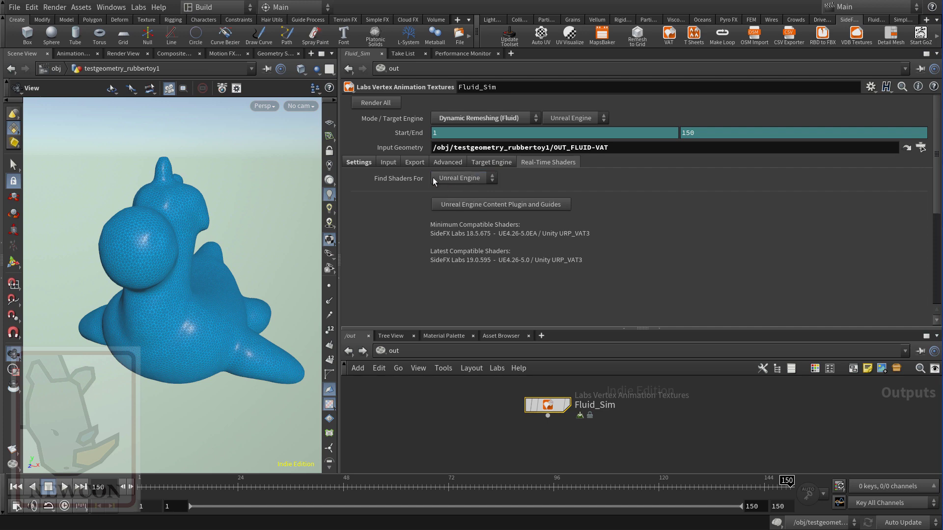
- Open the Unreal Engine content plugin folder and examine the SideFX_Labs plugin and guide files for version 5.0
left_click(487, 206)
left_click_drag(942, 84, 446, 33)
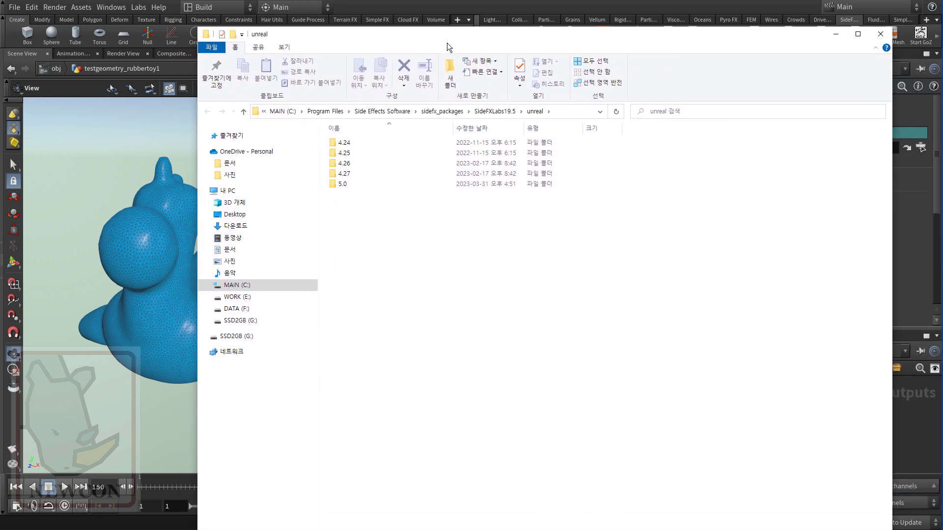
double_click(341, 185)
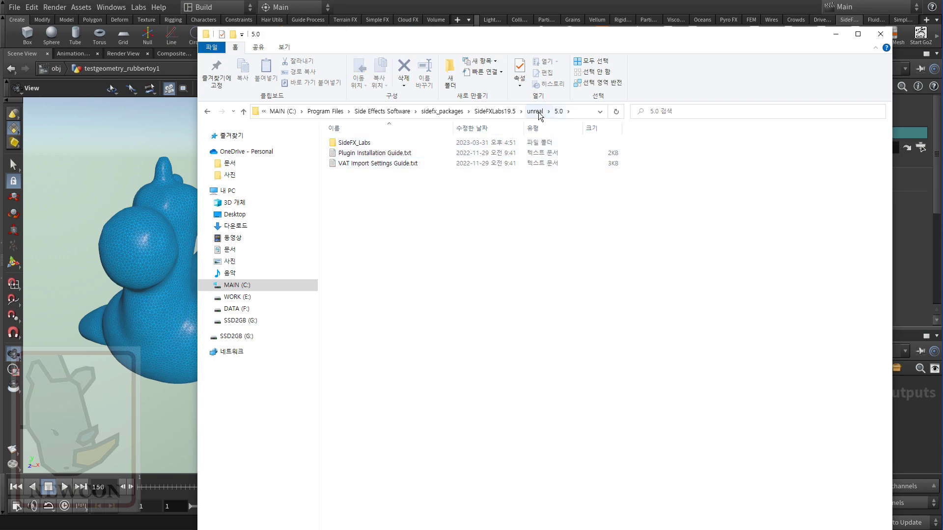
left_click(361, 155)
left_click(364, 165)
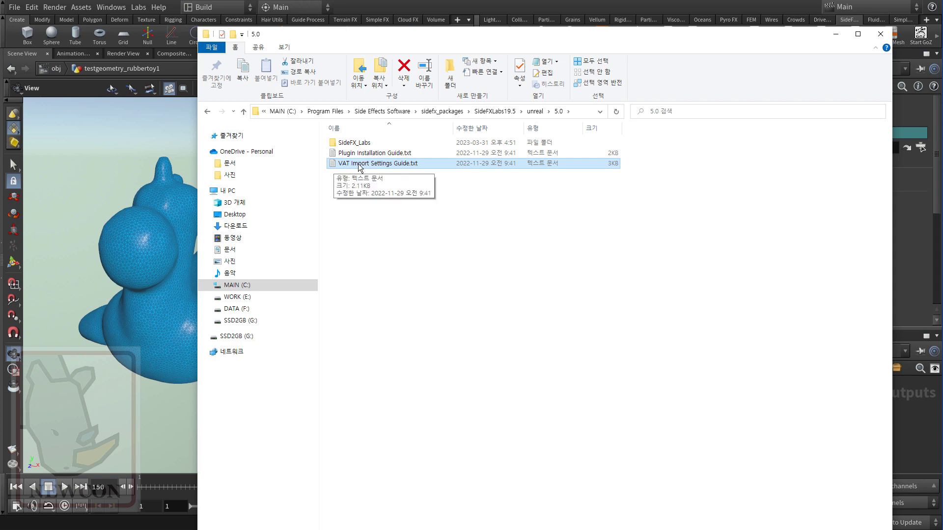
left_click(354, 163)
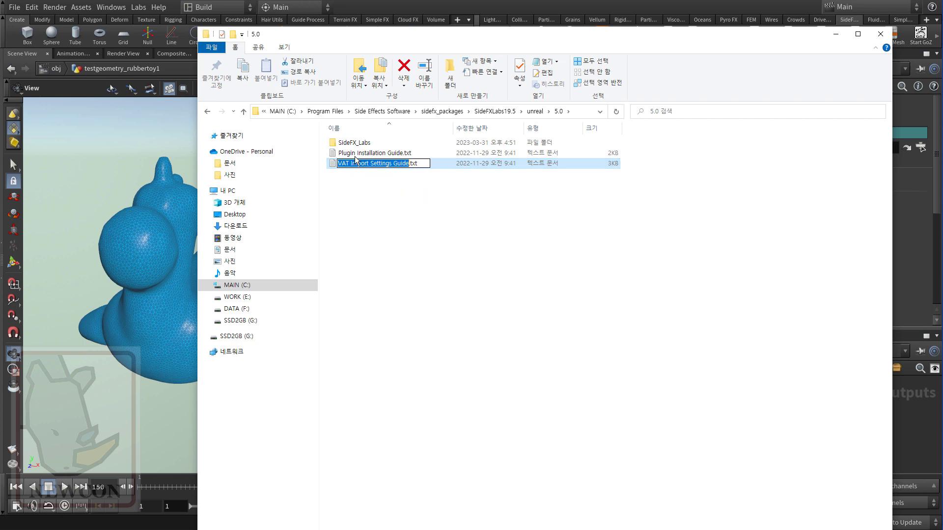
left_click(355, 156)
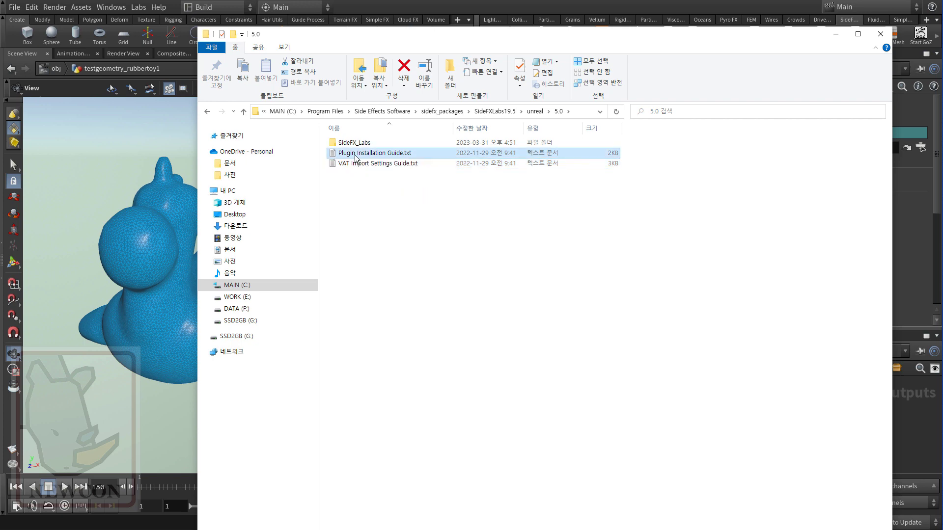
left_click(355, 143)
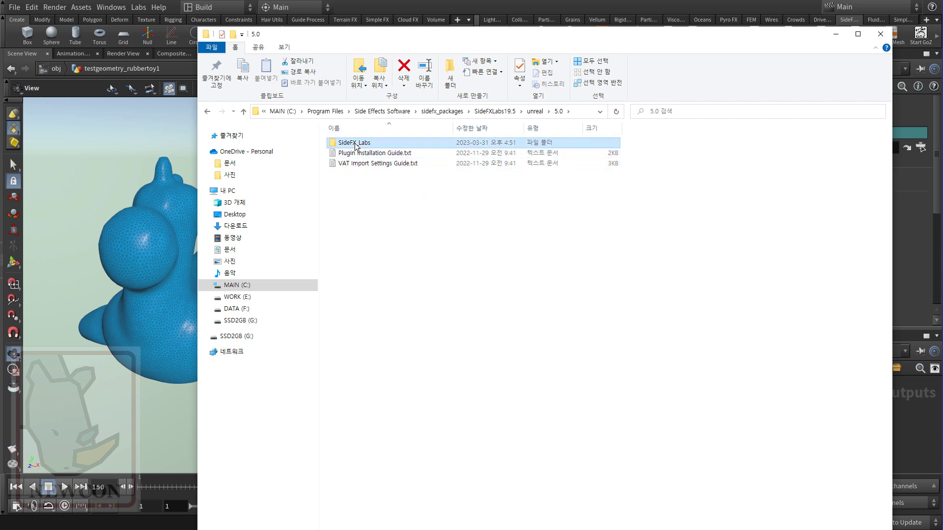
left_click(354, 153)
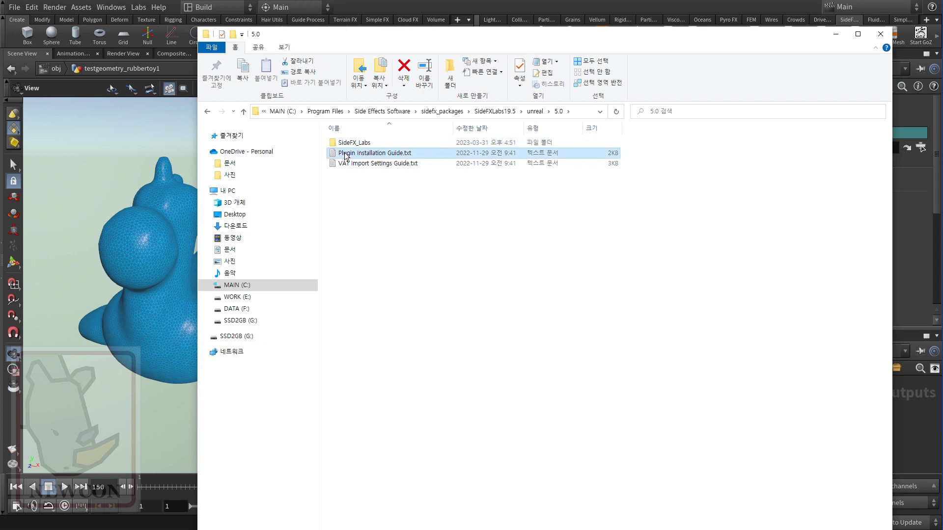
left_click(349, 144)
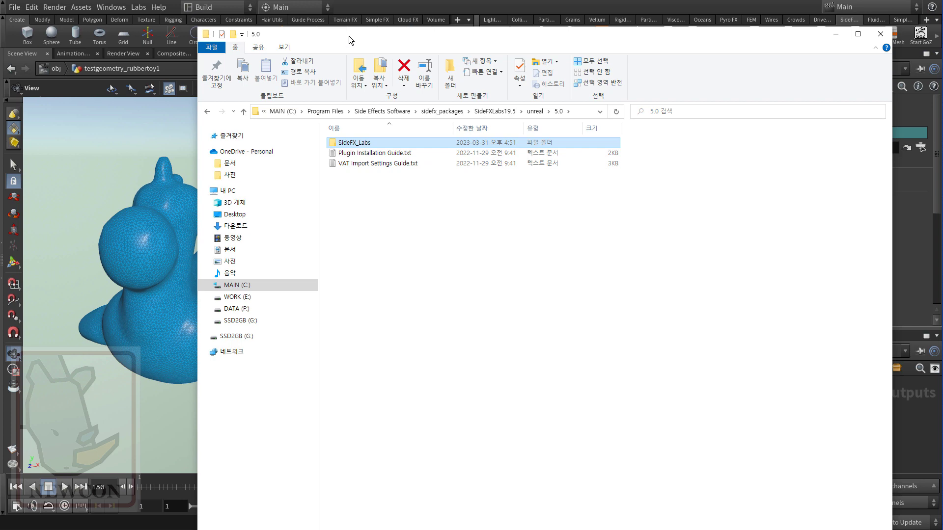
left_click_drag(350, 36, 942, 54)
- Recheck the lookup table width, input geometry limit and frame range in the main settings of Fluid_Sim
mouse_move(549, 407)
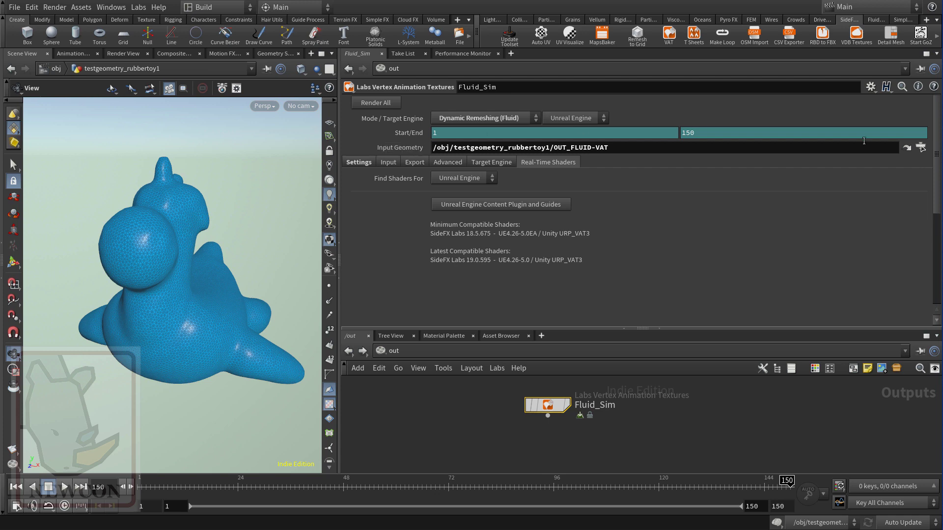
mouse_move(936, 160)
left_mouse_down()
mouse_move(936, 172)
mouse_move(937, 147)
left_mouse_up()
left_click(353, 161)
left_click_drag(936, 155, 936, 245)
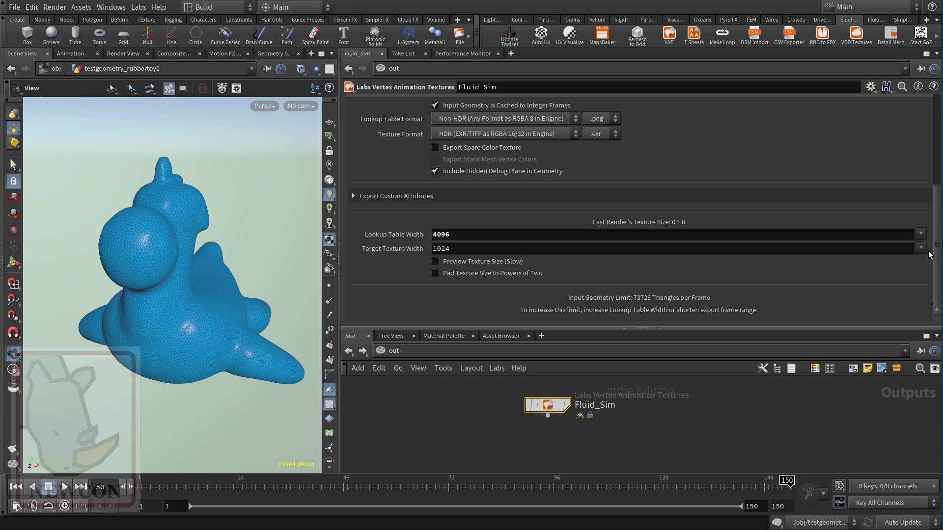
mouse_move(936, 249)
left_mouse_down()
mouse_move(941, 198)
mouse_move(940, 235)
left_mouse_up()
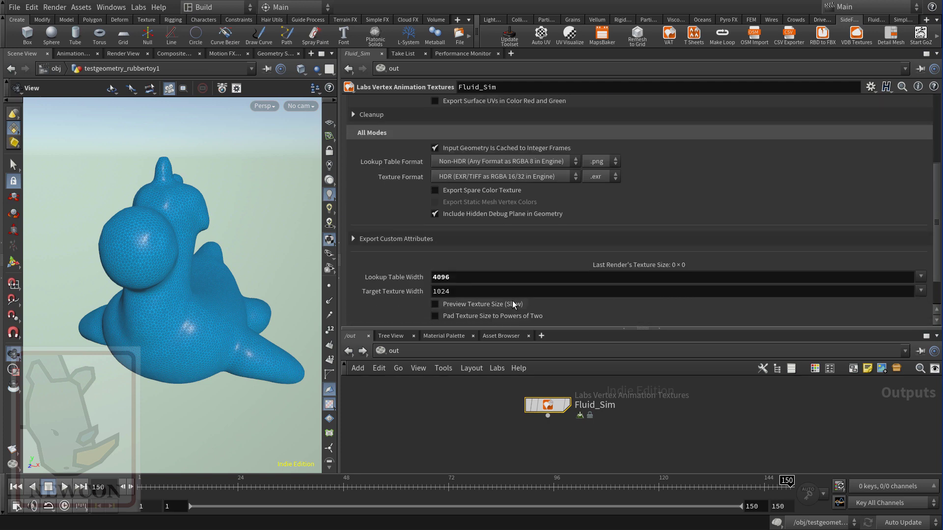
left_click_drag(451, 278, 428, 279)
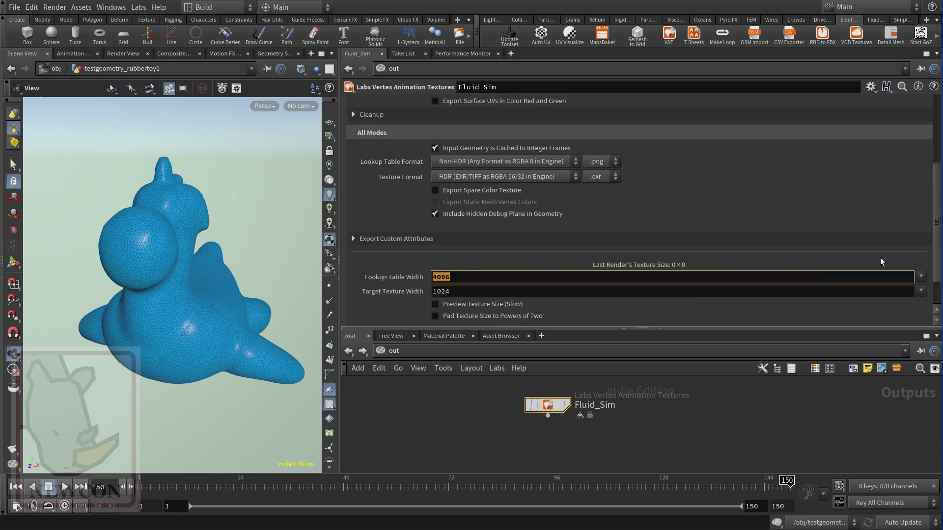
left_click_drag(936, 259, 935, 147)
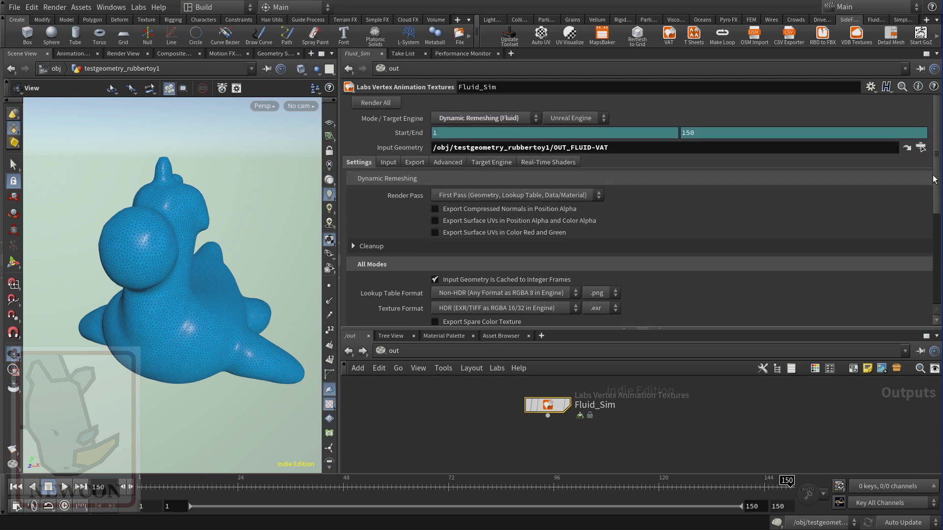
double_click(698, 133)
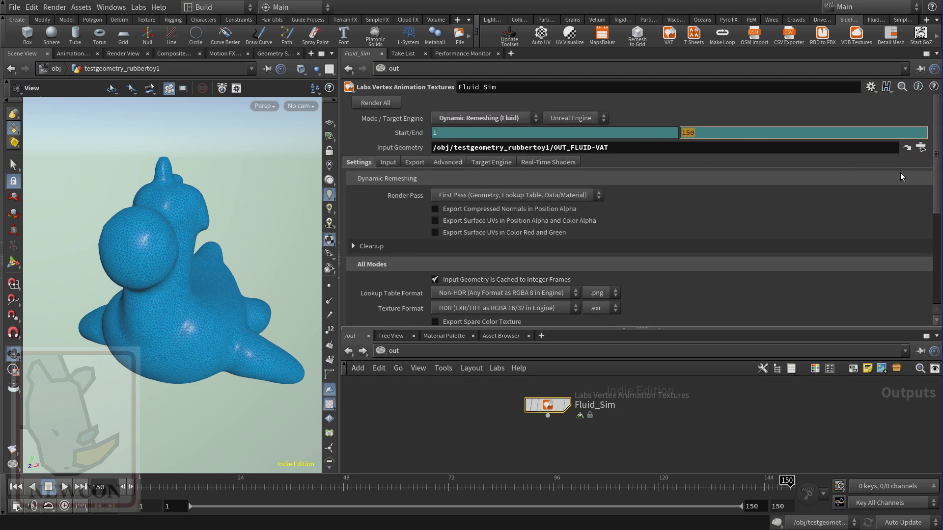
mouse_move(939, 180)
left_mouse_down()
mouse_move(940, 271)
mouse_move(939, 170)
left_mouse_up()
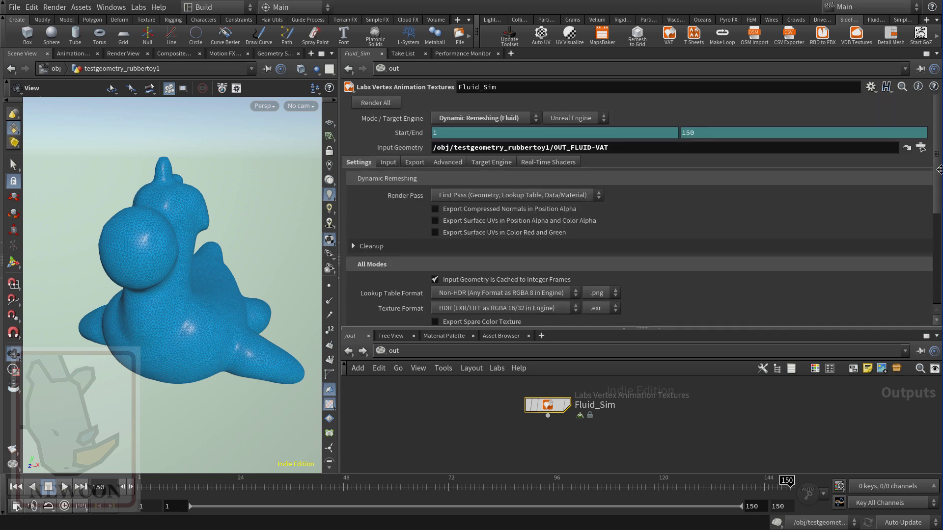
double_click(696, 133)
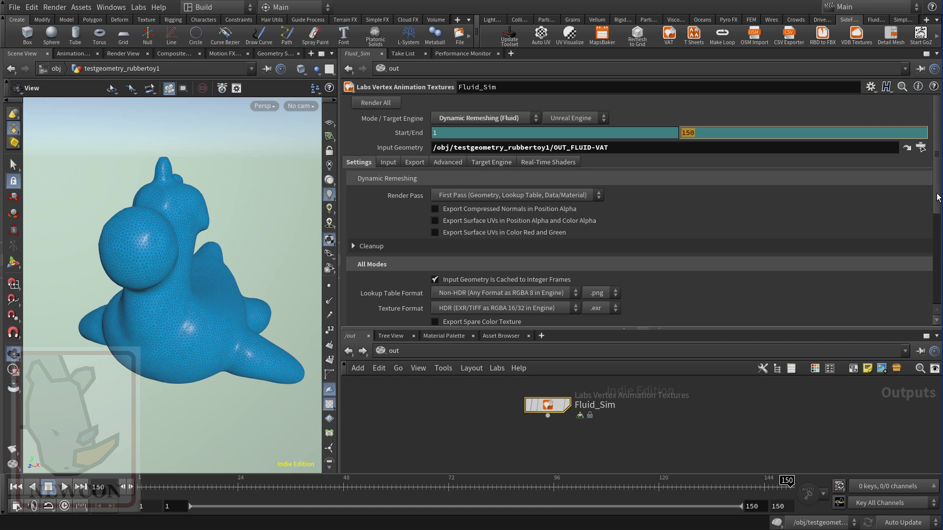
left_click_drag(936, 195, 937, 281)
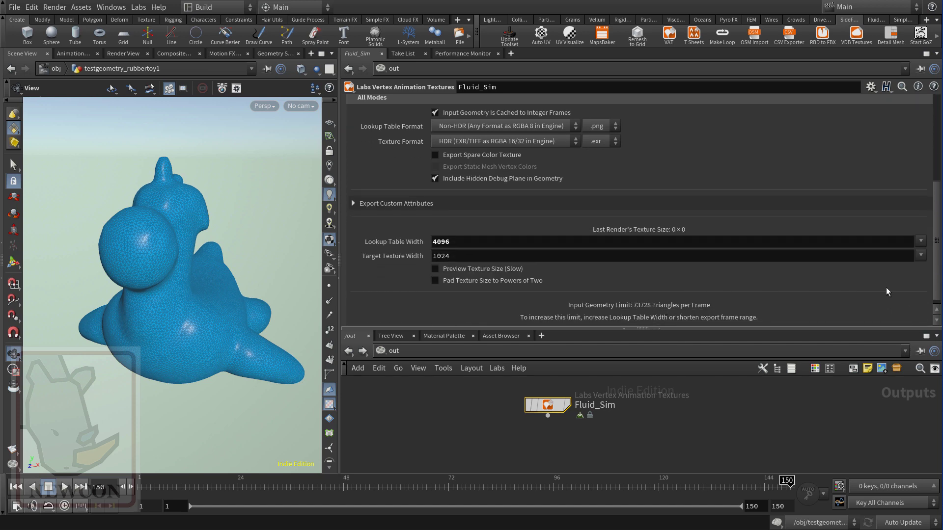
- Render all vertex animation texture outputs of the Fluid_Sim node
left_click_drag(936, 280, 936, 198)
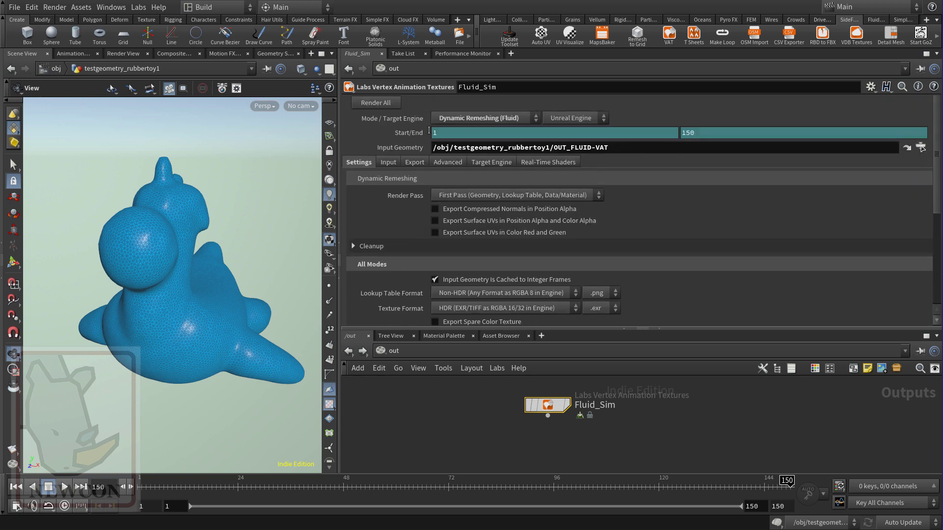
left_click(376, 104)
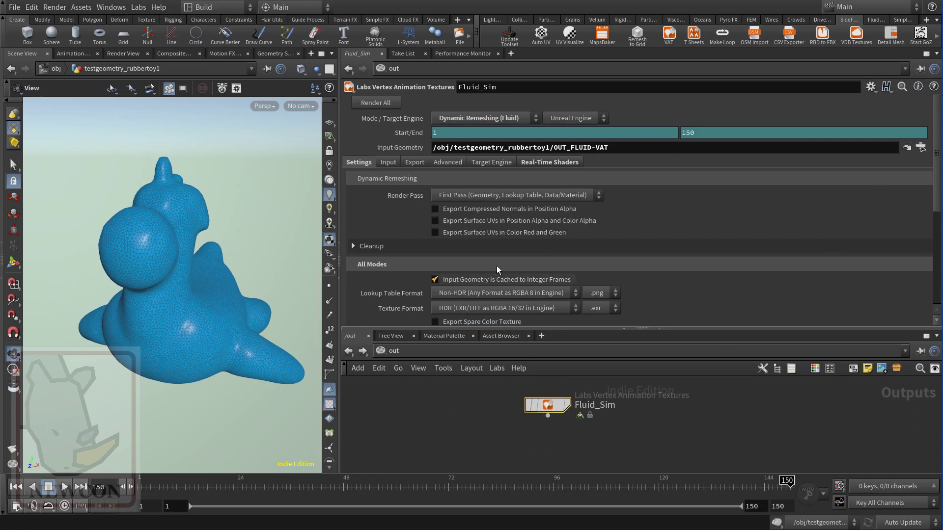
- Set the render pass of Fluid_Sim to Second Pass (Animation Textures) and render all its outputs
left_click(457, 196)
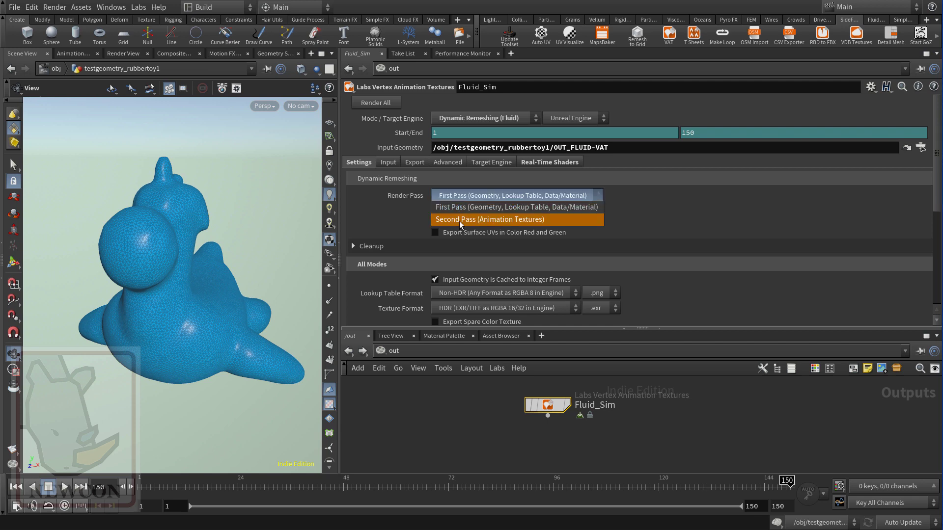
left_click(458, 220)
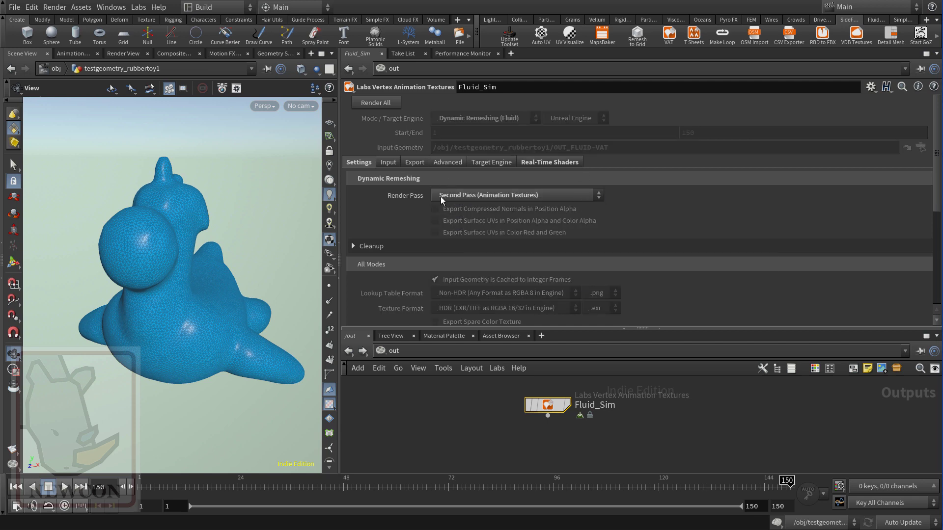
left_click(372, 103)
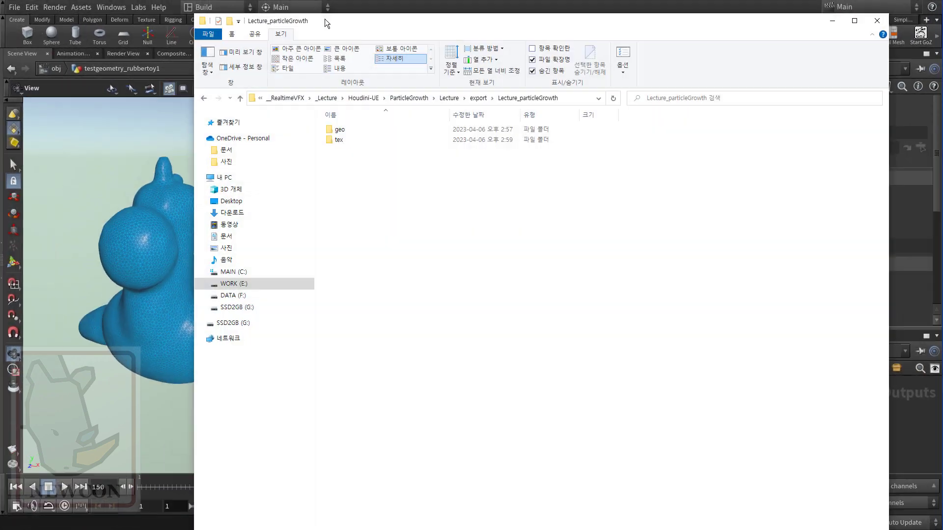
- Switch to File Explorer and check the mesh exported to the geo folder of Lecture_particleGrowth
left_click(479, 98)
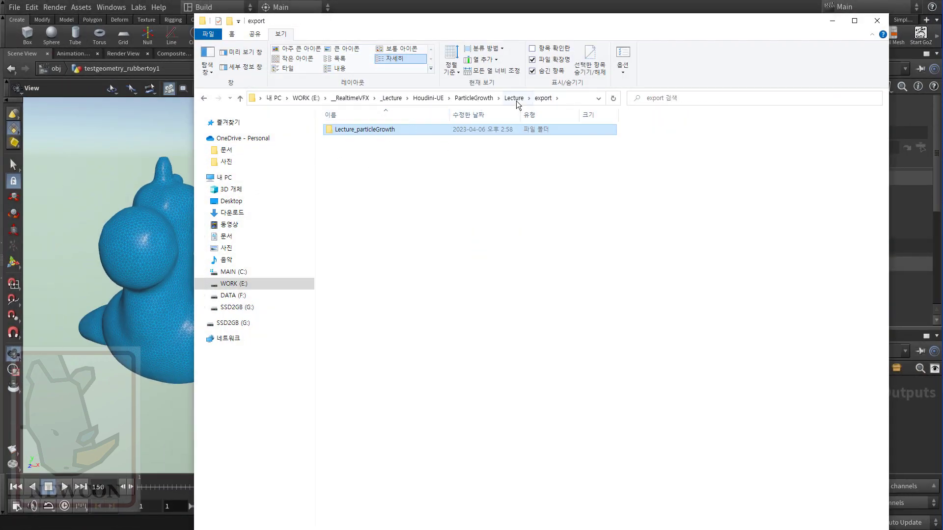
double_click(371, 132)
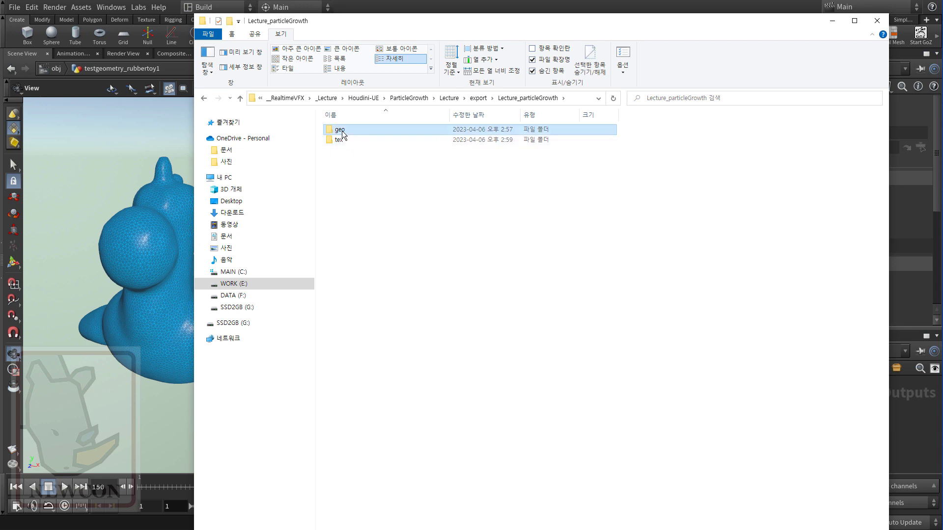
double_click(341, 131)
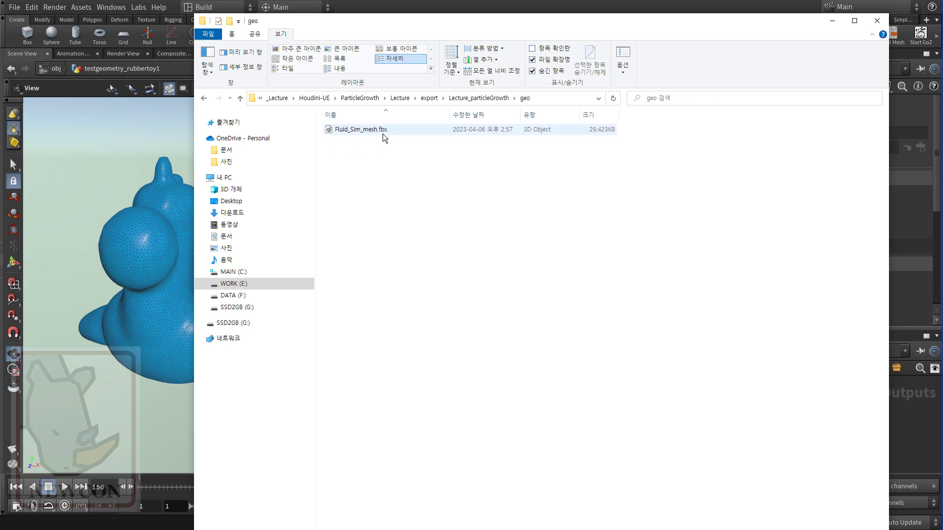
left_click(479, 97)
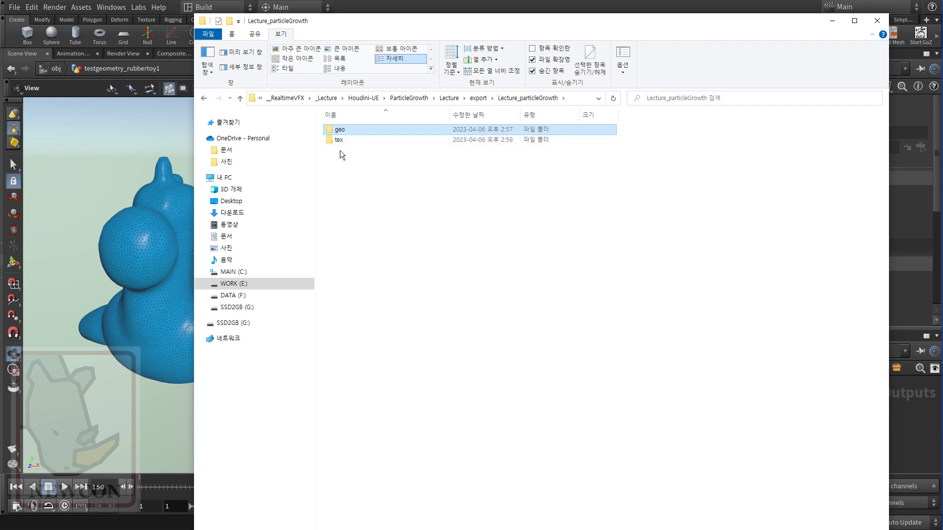
- Examine the exported color, lookup, position and rotation textures in the tex folder as a detailed list with full file names
double_click(338, 141)
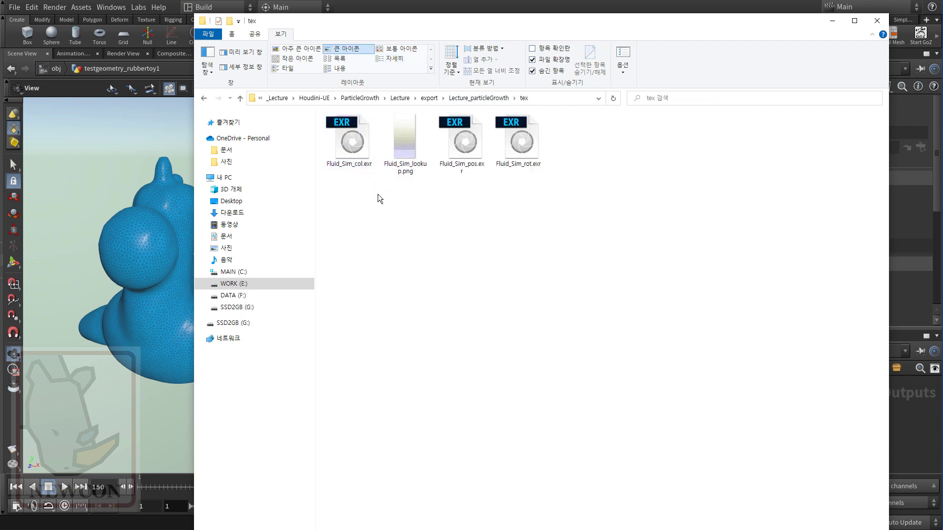
left_click(393, 59)
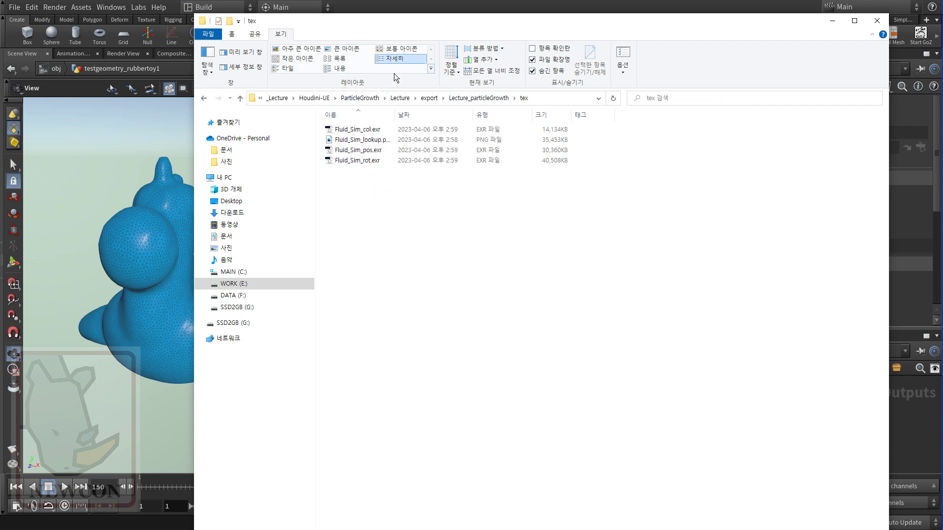
left_click_drag(396, 116, 445, 116)
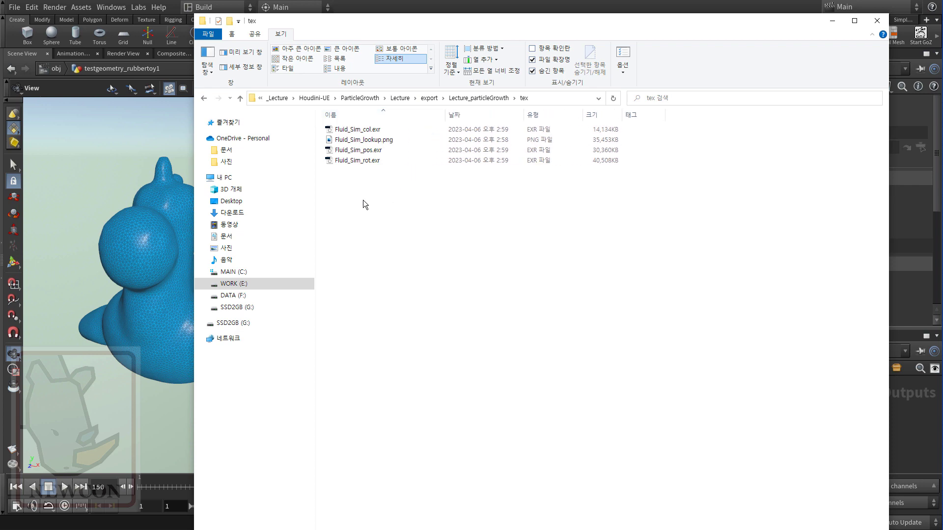
left_click(373, 142)
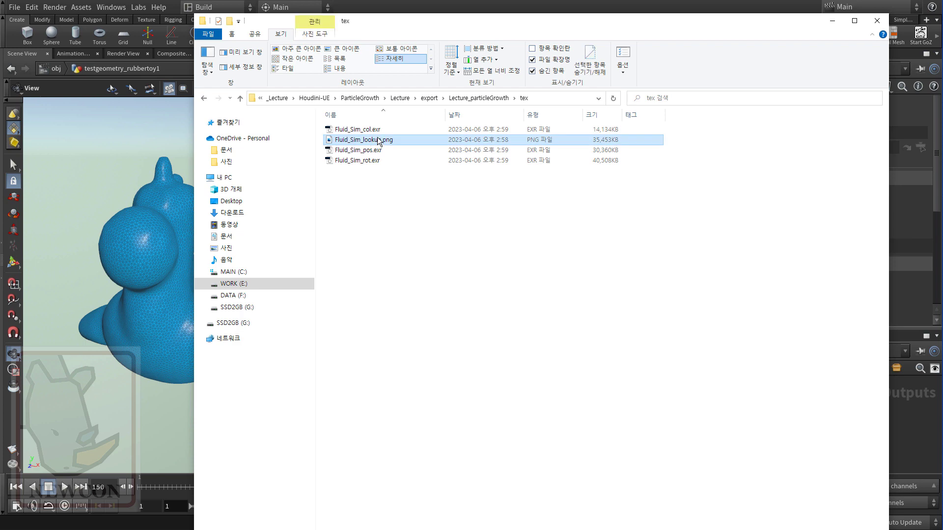
mouse_move(379, 141)
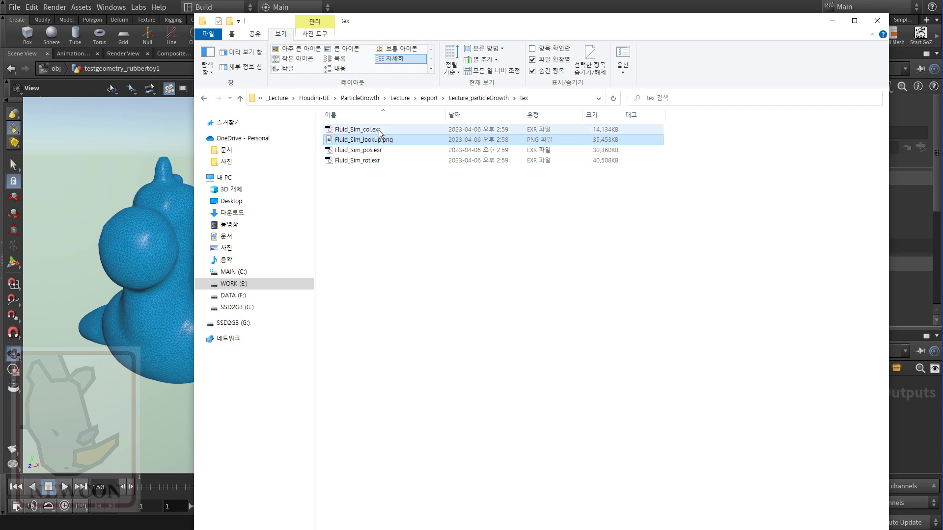
left_click(380, 130)
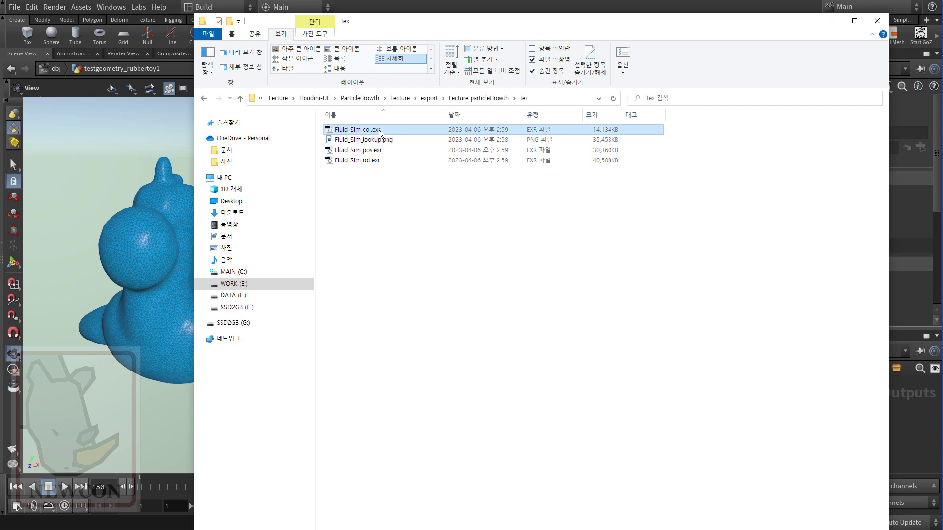
left_click(377, 150)
left_click(378, 161)
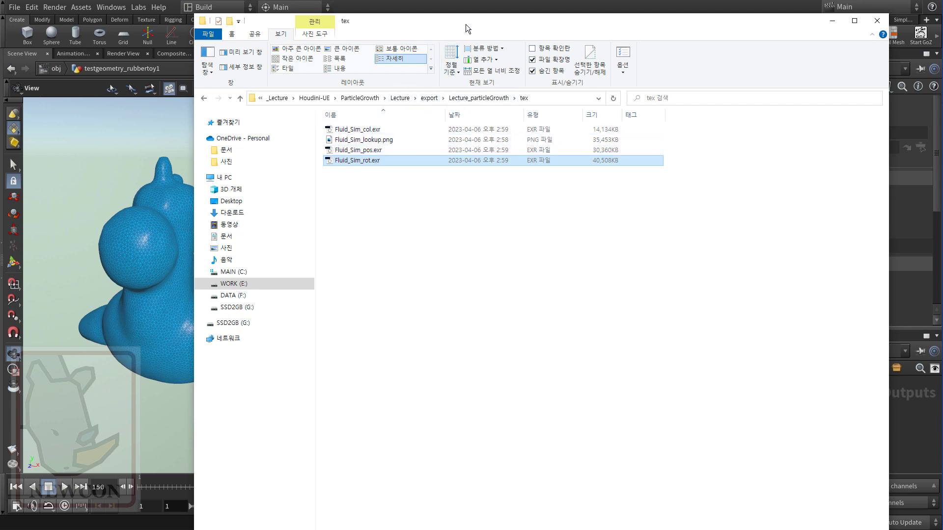
left_click_drag(469, 19, 447, 41)
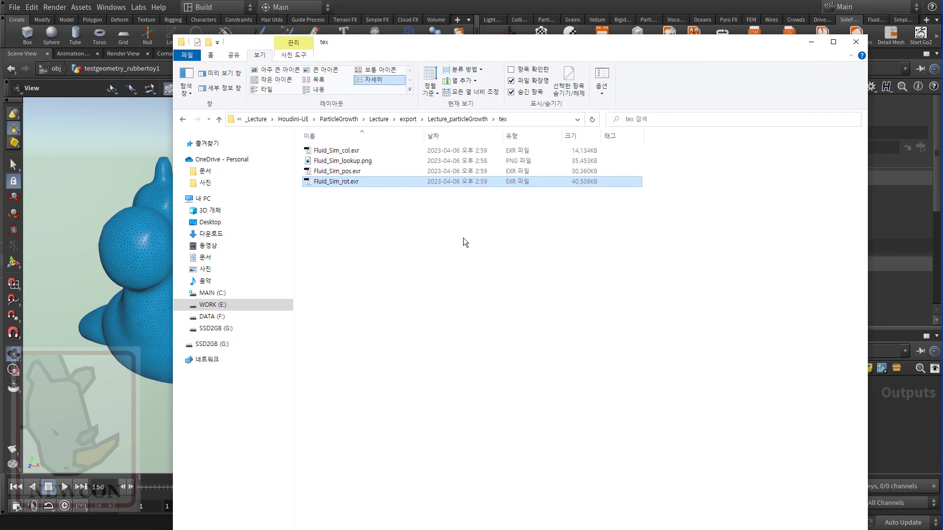
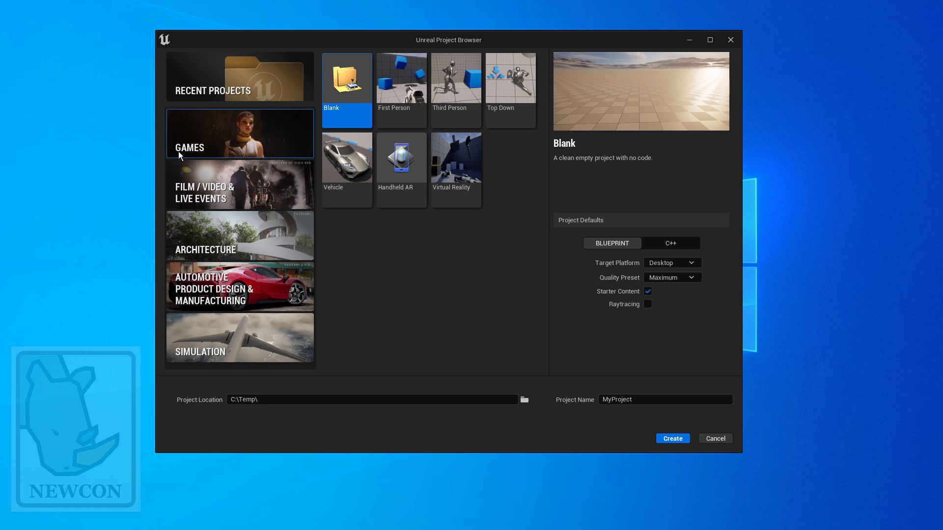
- In the Unreal Project Browser, choose the First Person games template and name the project VATFluidSim
left_click(393, 123)
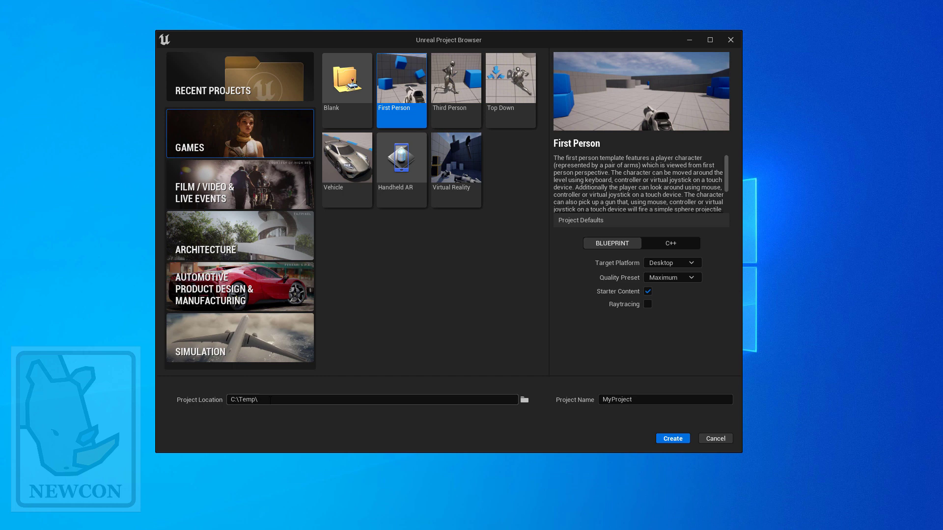
left_click_drag(270, 401, 224, 402)
left_click(640, 398)
left_click_drag(641, 399, 599, 400)
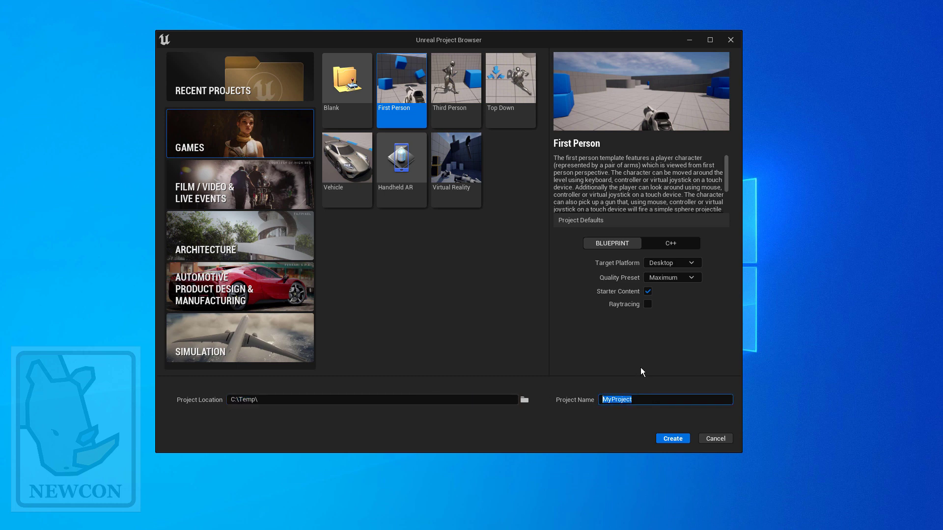
type("FluidSim")
key("Home")
type("VAT")
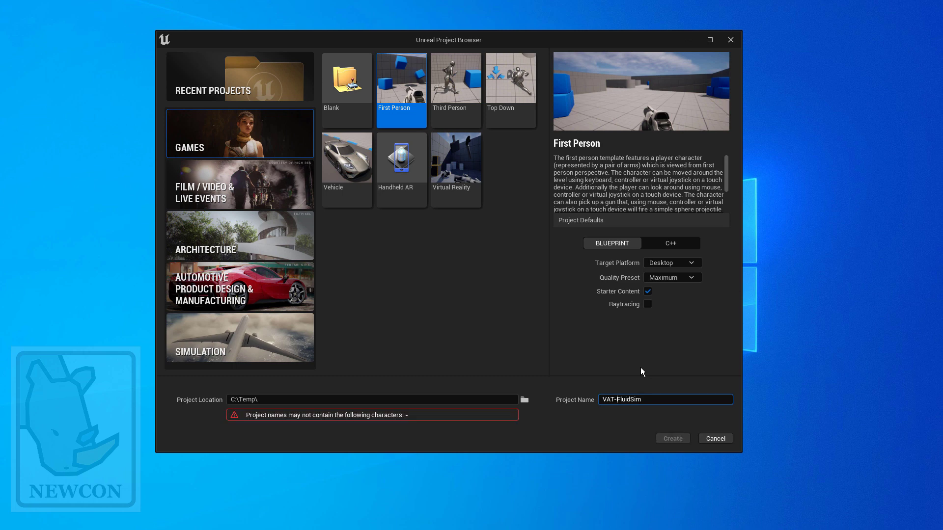
key("BackSpace")
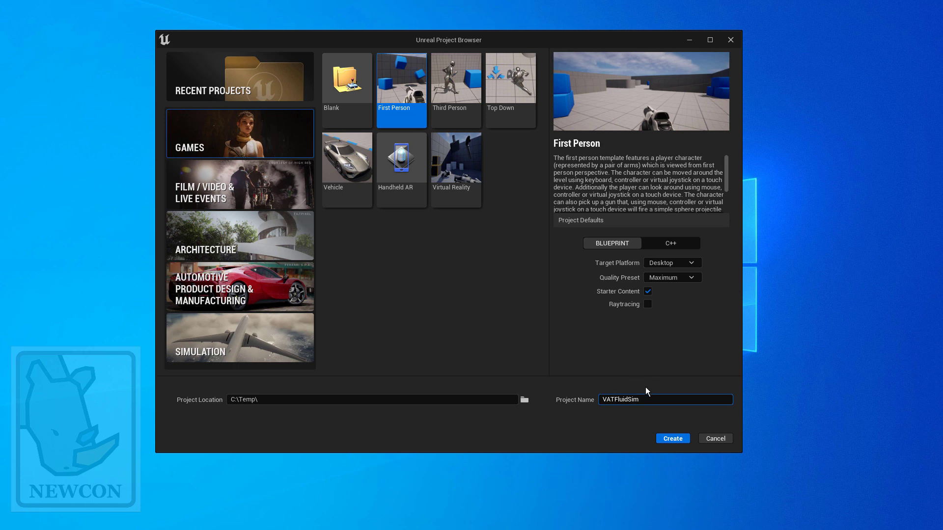
- Create the VATFluidSim project in C:\Temp\ as a Blueprint project with starter content
left_click_drag(639, 399, 586, 407)
left_click(651, 400)
left_click_drag(639, 400, 586, 402)
left_click(653, 417)
left_click(646, 402)
left_click(670, 438)
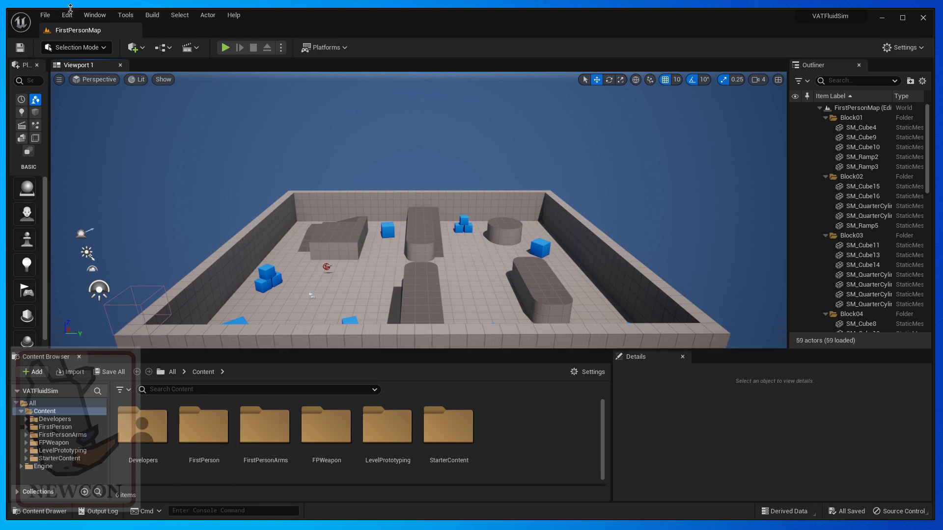
- Search the project's plugins for "sidefx" and close the plugin list
left_click(66, 15)
left_click(86, 168)
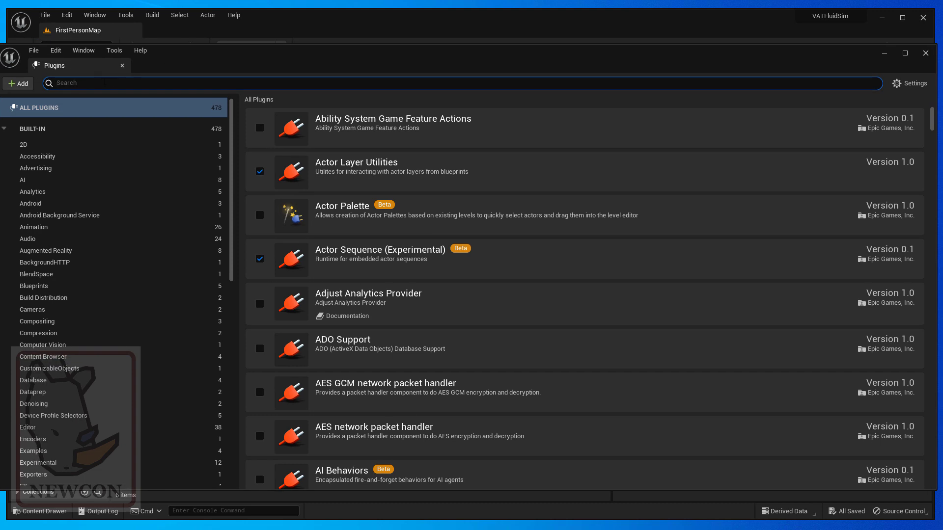
type("sidefx")
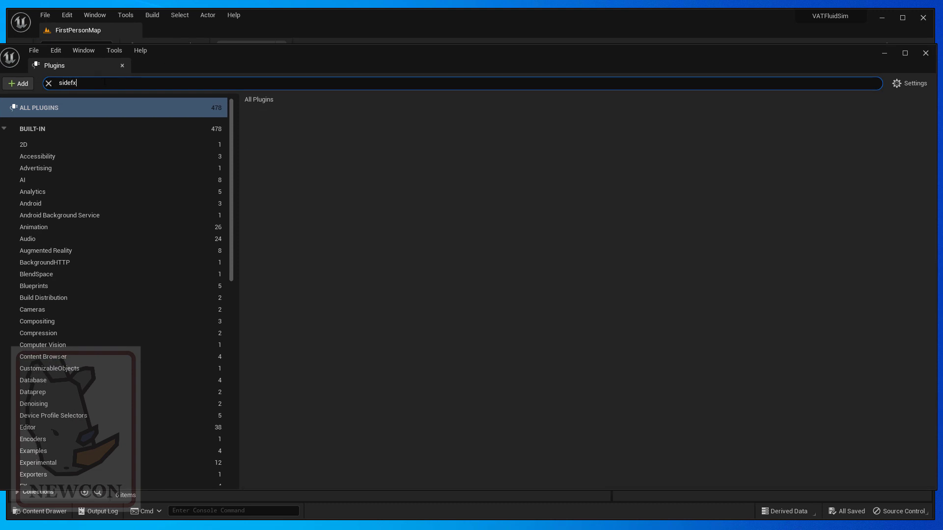
left_click(926, 52)
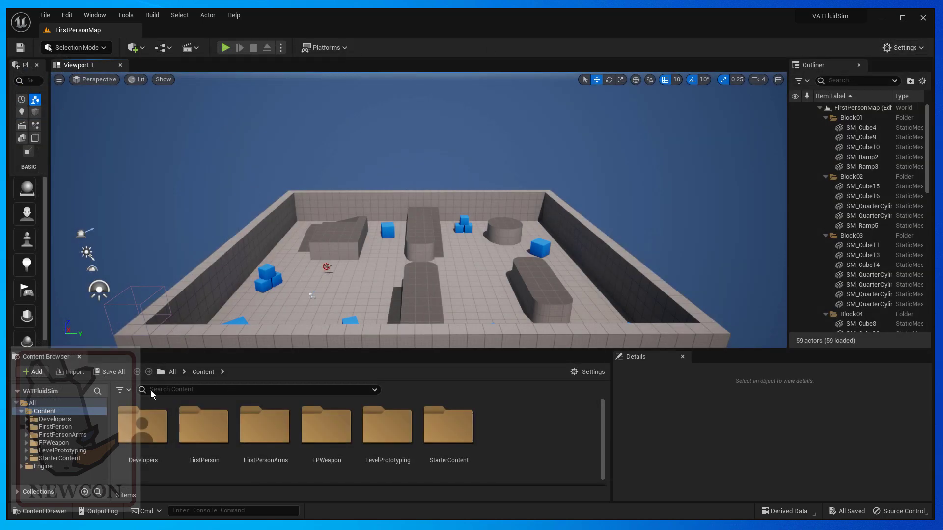
- Save everything in the VATFluidSim project and exit the Unreal Editor
left_click(45, 16)
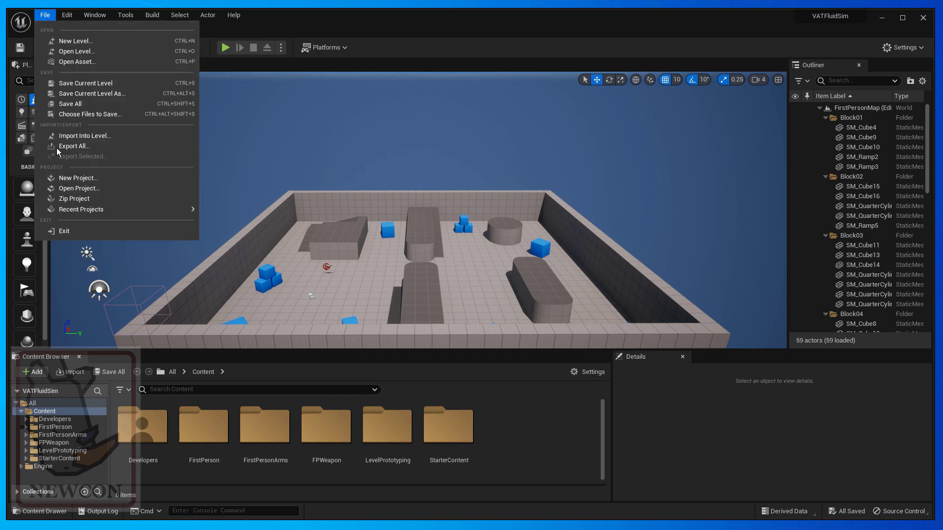
left_click(57, 105)
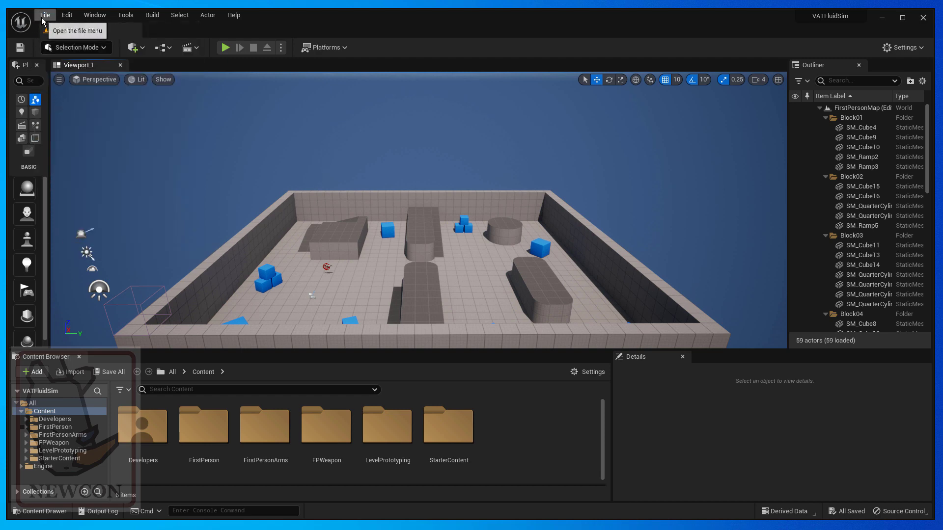
left_click(45, 16)
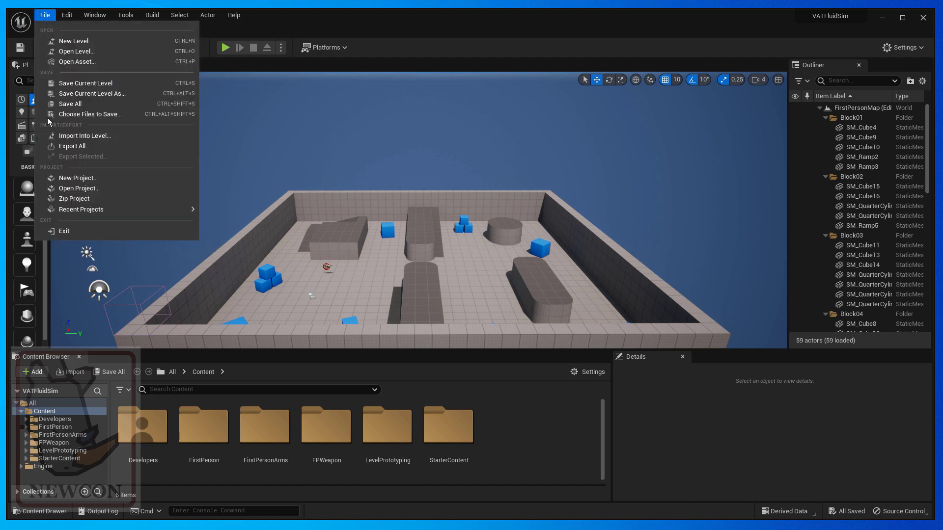
left_click(58, 232)
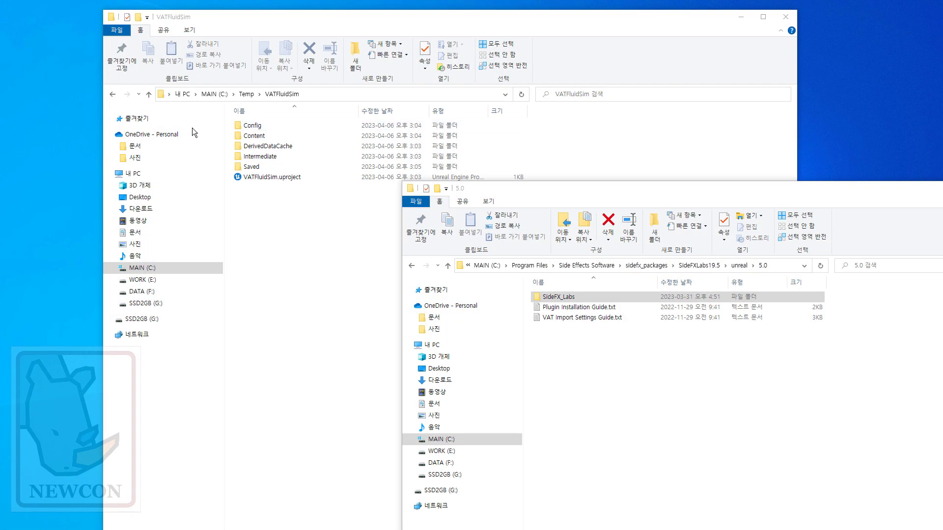
- In File Explorer, create a folder named Plugins inside the C:\Temp\VATFluidSim project folder
left_click(273, 212)
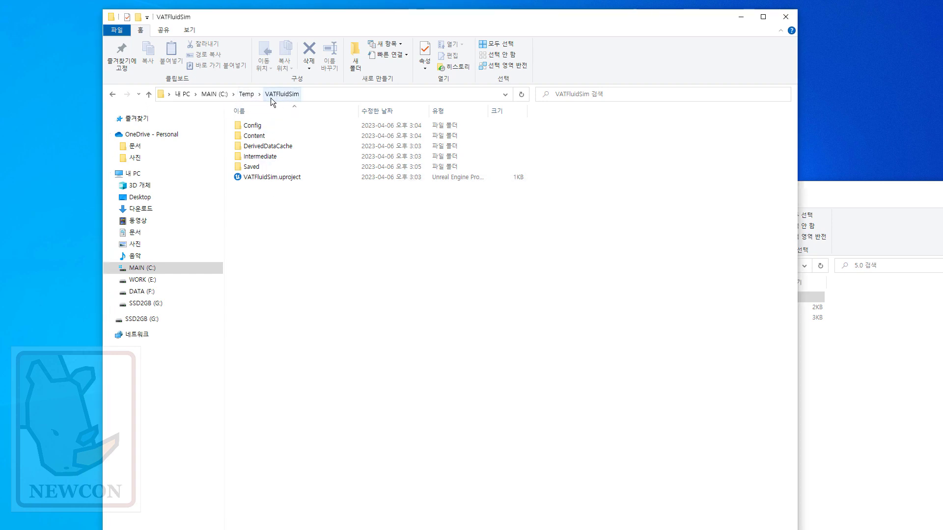
left_click(248, 97)
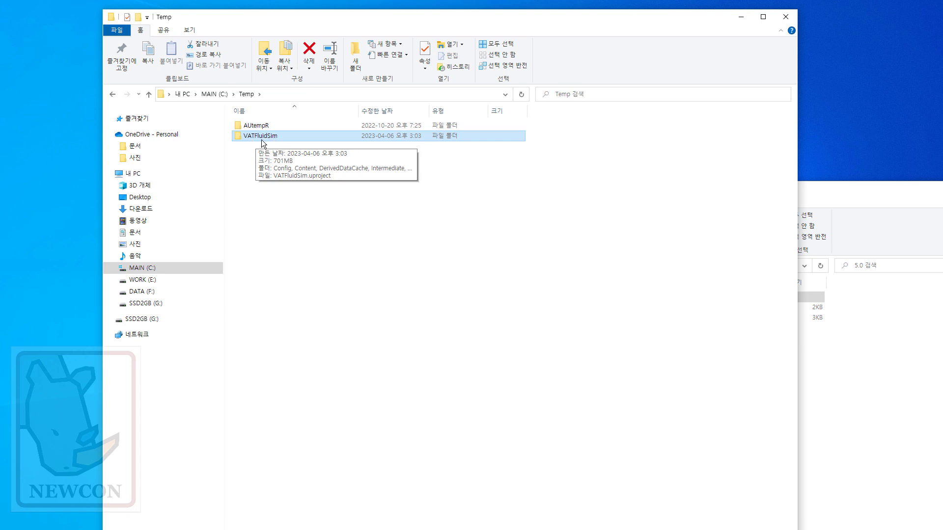
double_click(257, 136)
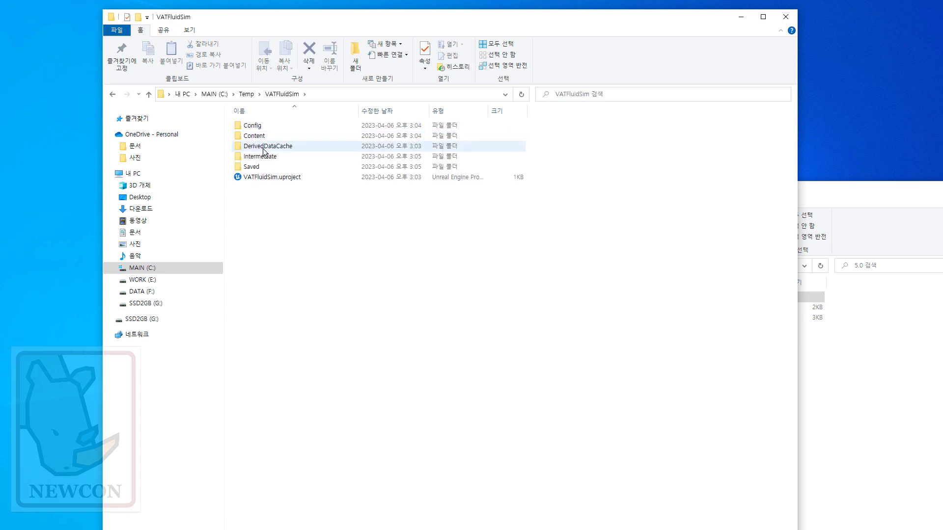
left_click(257, 137)
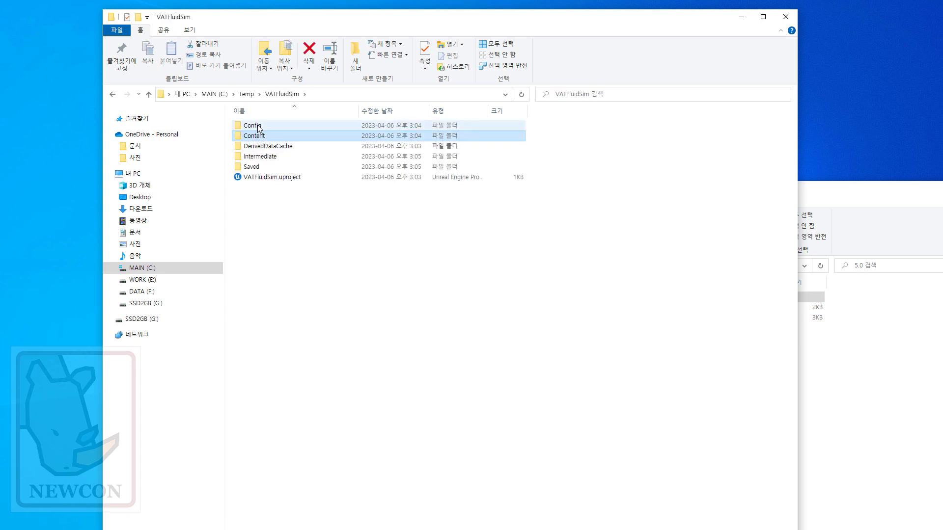
left_click(257, 125)
right_click(281, 216)
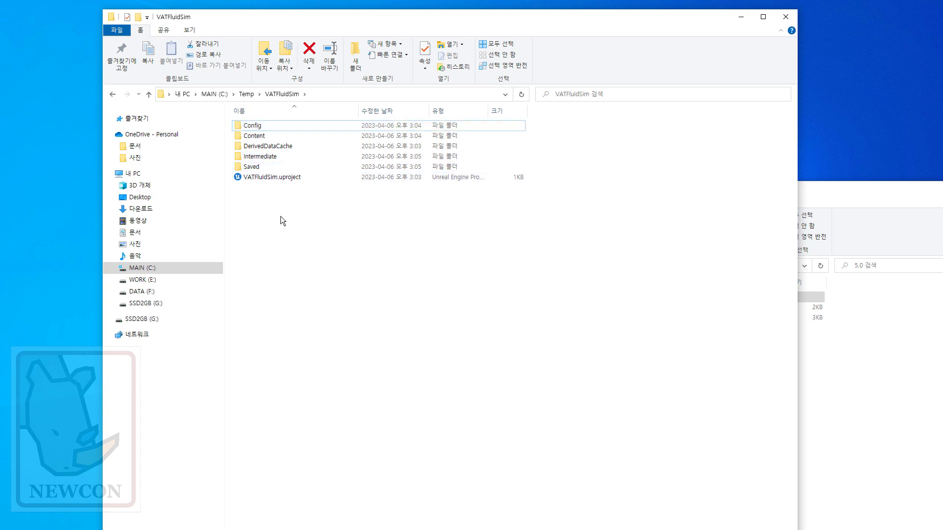
left_click(304, 222)
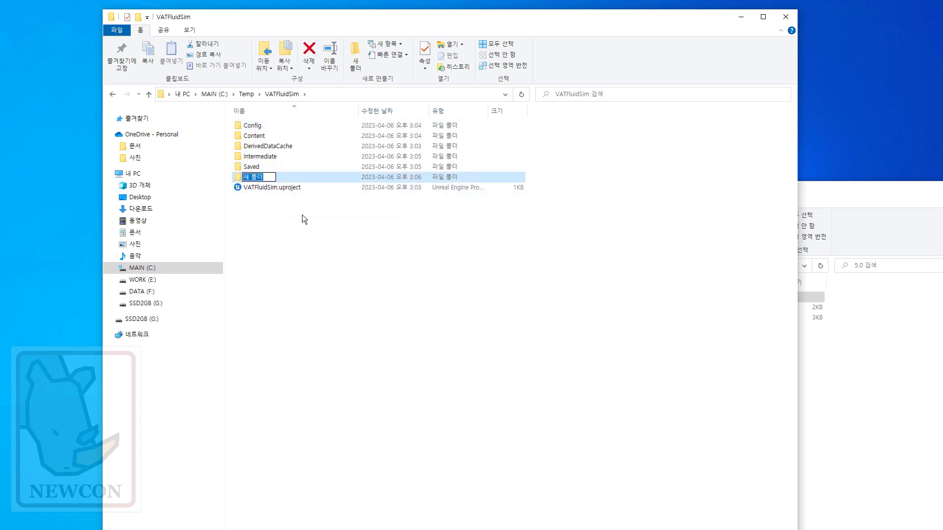
type("Plugins")
key("Return")
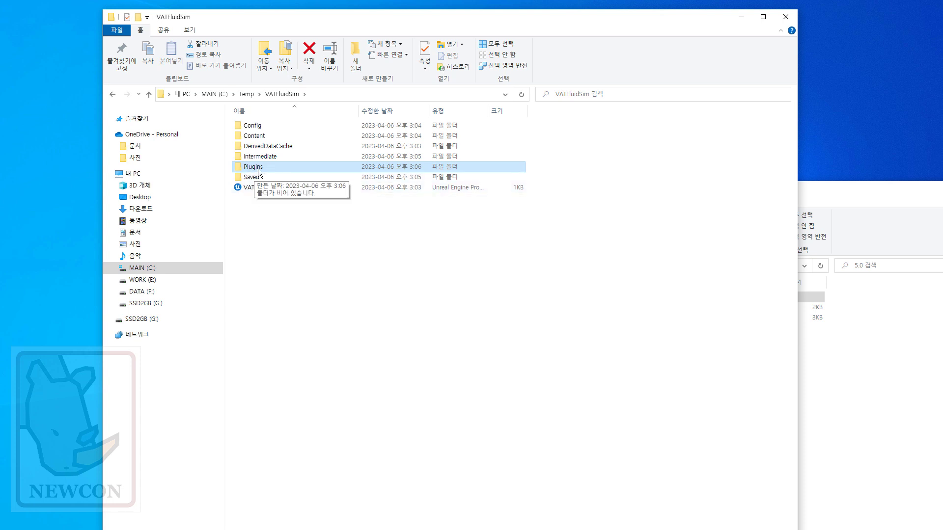
- Copy the SideFX_Labs folder from the SideFXLabs19.5 unreal\5.0 folder into the VATFluidSim project's Plugins folder
double_click(361, 167)
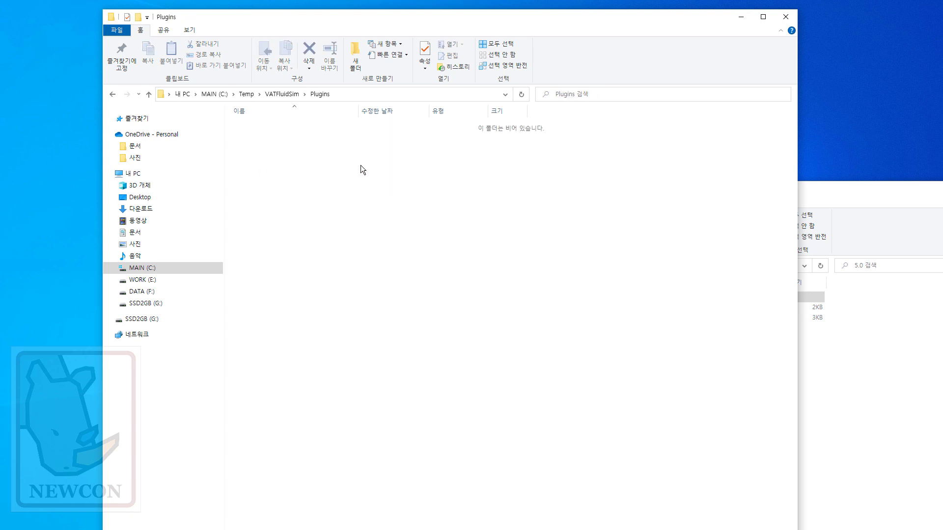
left_click(848, 188)
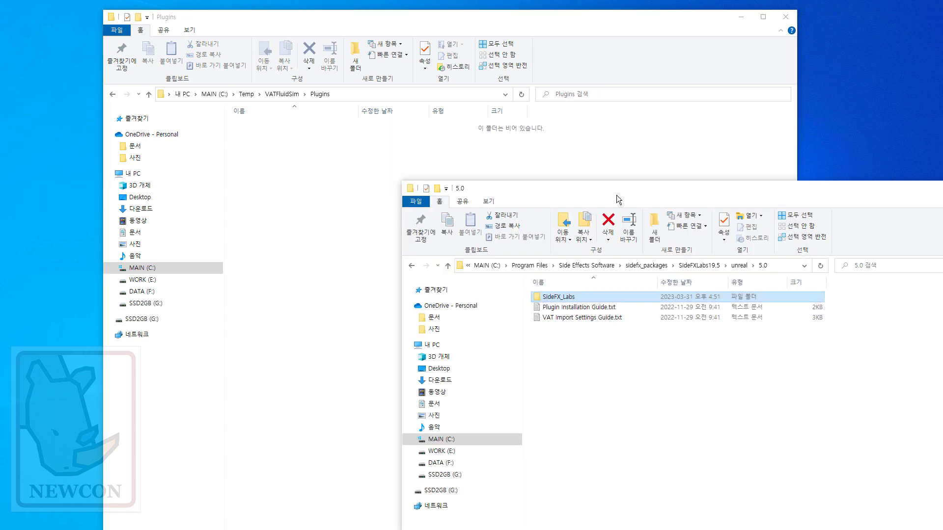
left_click_drag(617, 195, 430, 102)
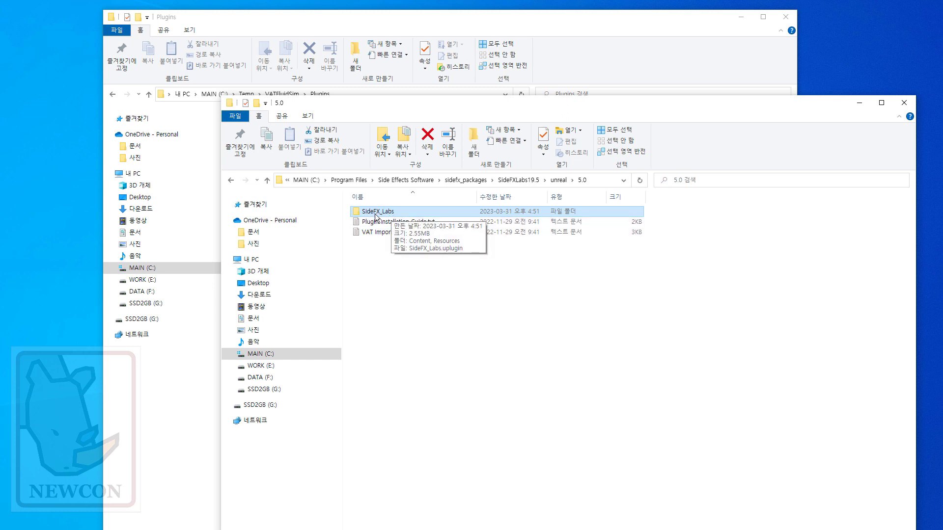
left_click_drag(417, 109, 605, 150)
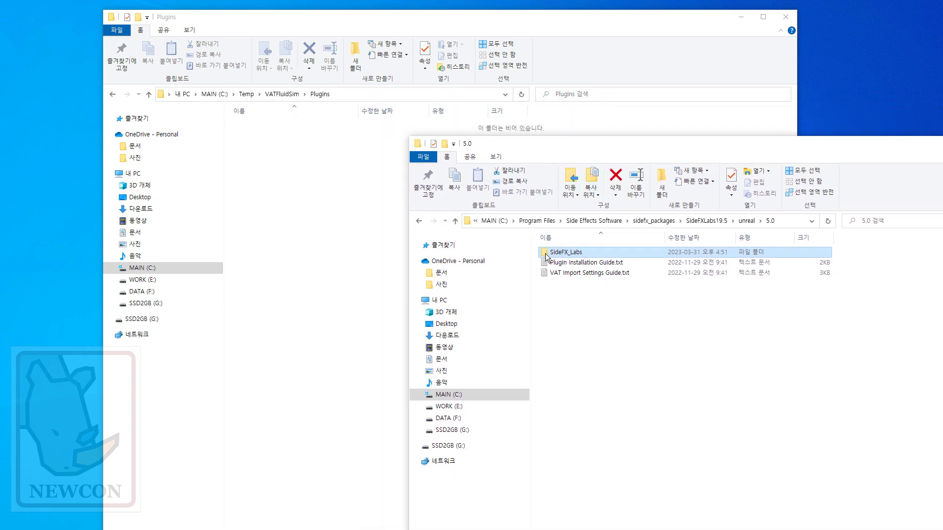
left_click(349, 205)
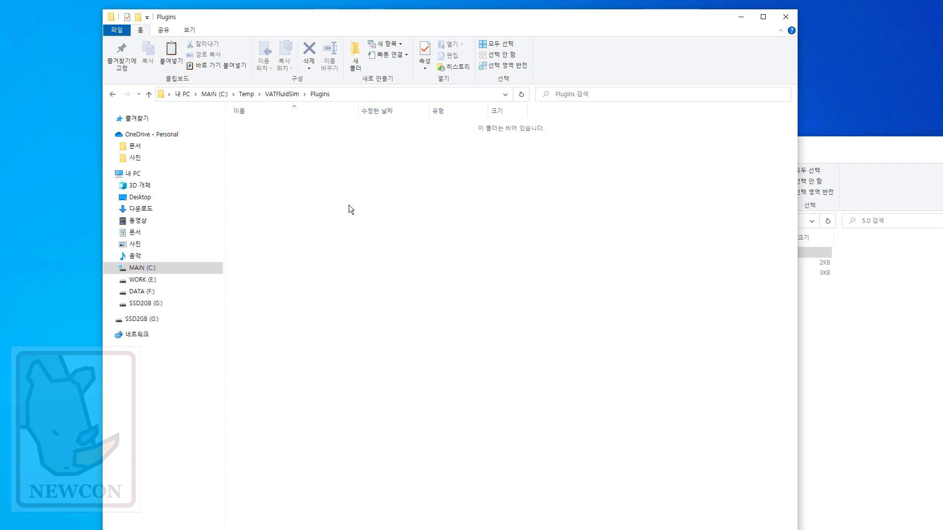
key("ctrl+v")
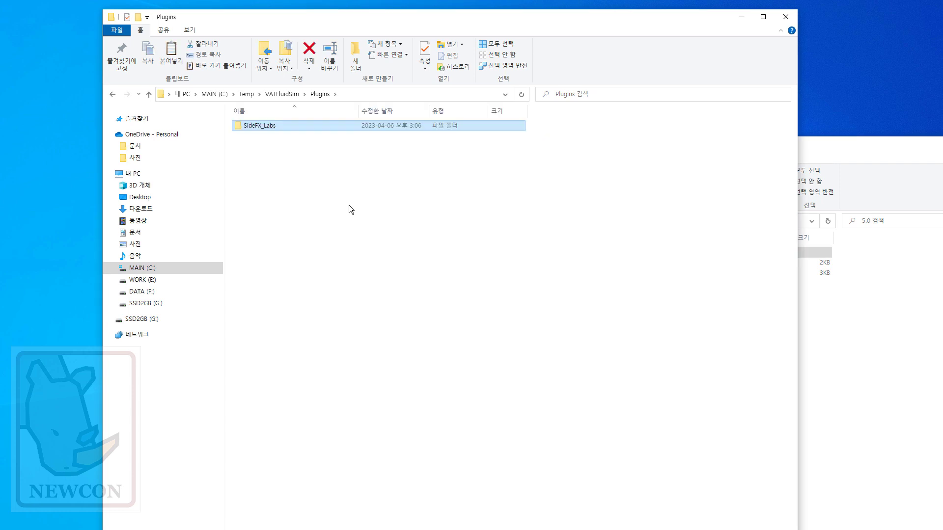
left_click(349, 205)
- Check the contents of the copied SideFX_Labs folder and return to the C:\Temp folder
double_click(268, 126)
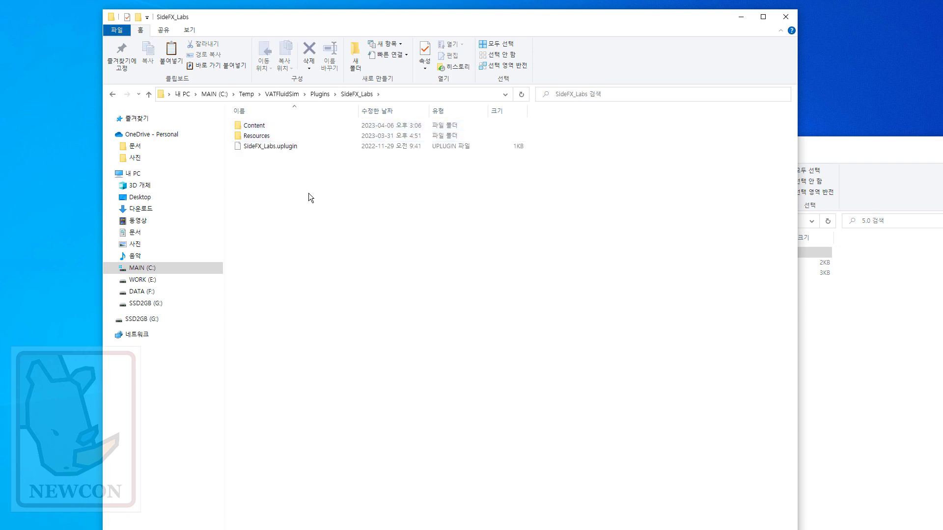
left_click(317, 95)
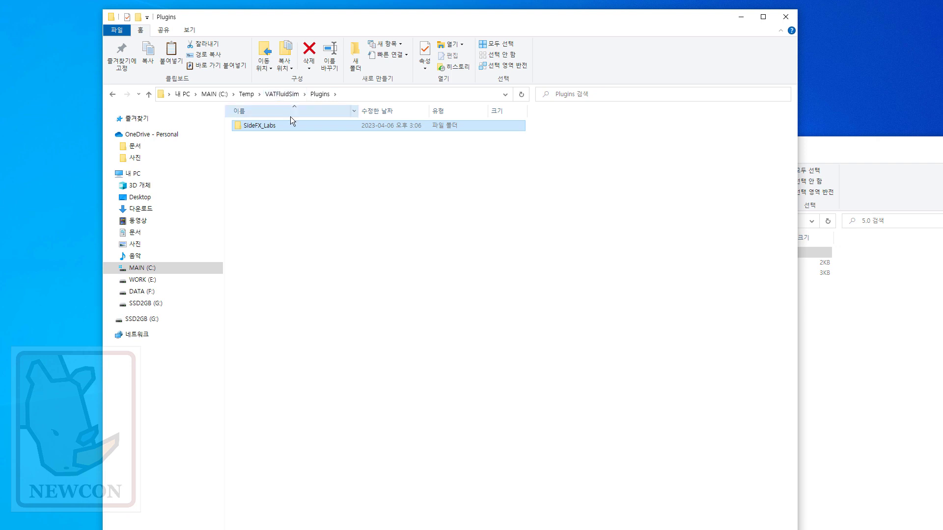
left_click(245, 96)
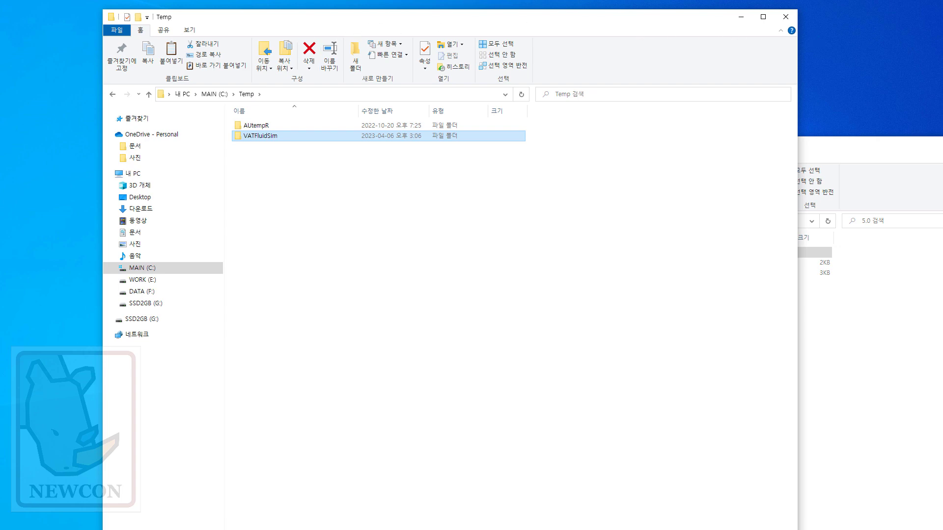
- Switch to the Epic Games Launcher and open the VATFluidSim project from the library
left_click_drag(942, 157, 231, 16)
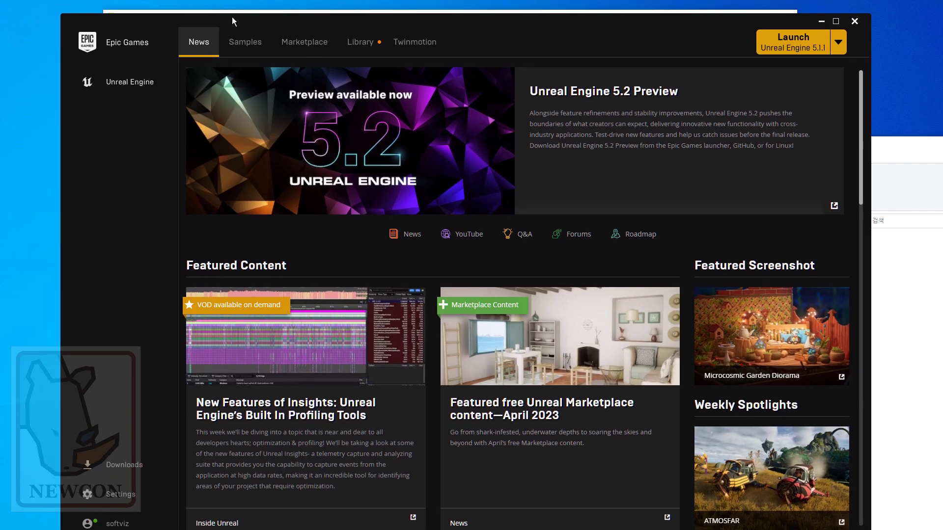
left_click(370, 49)
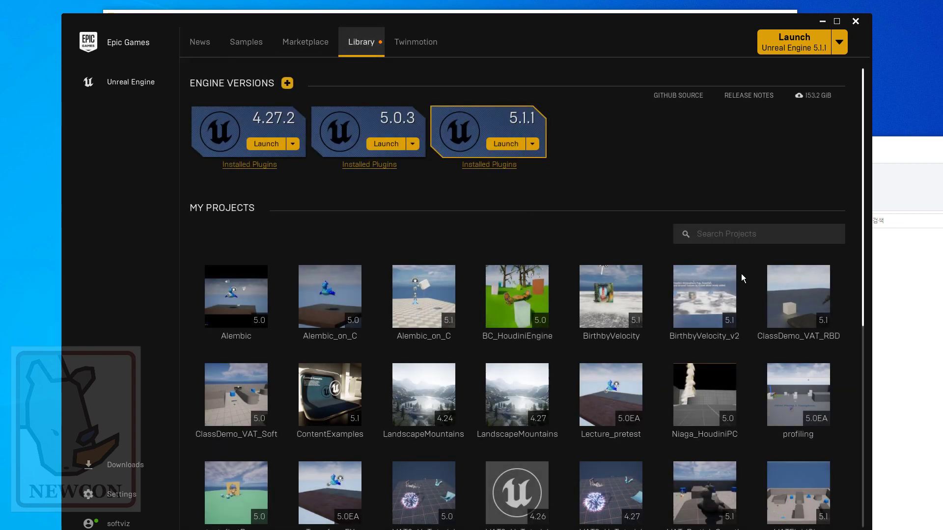
scroll(855, 401, "down", 6)
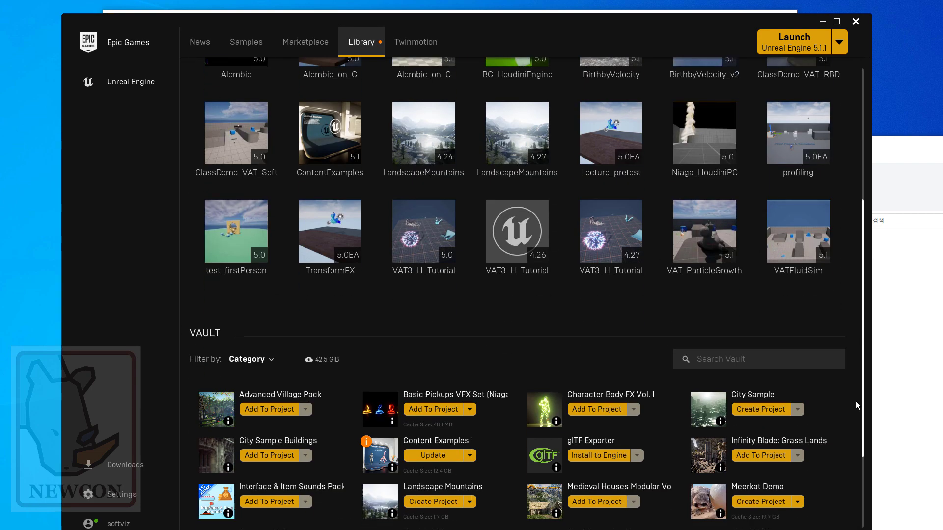
scroll(855, 404, "up", 2)
double_click(794, 273)
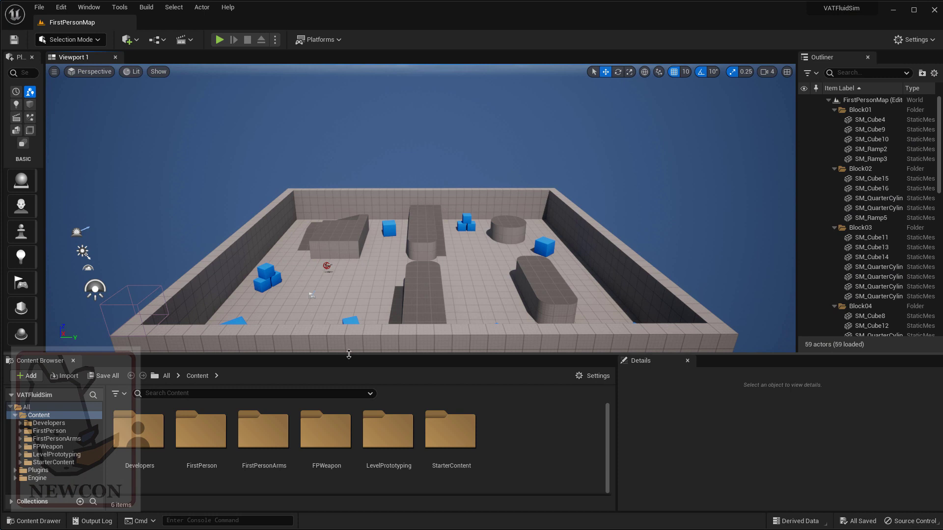
- Look up the SideFX_Labs plugin by searching the plugin list for "sidefx", and expand the Plugins folder in the content tree
left_click_drag(348, 354, 349, 299)
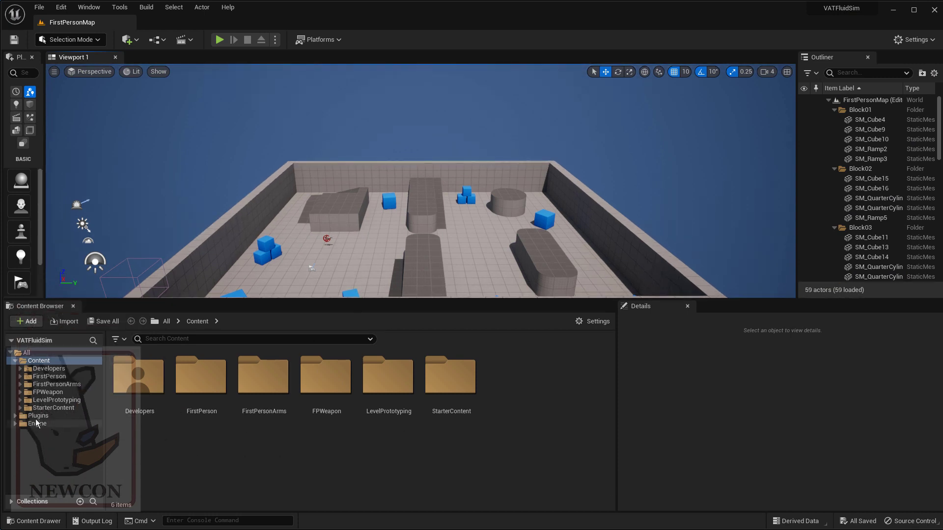
left_click(61, 8)
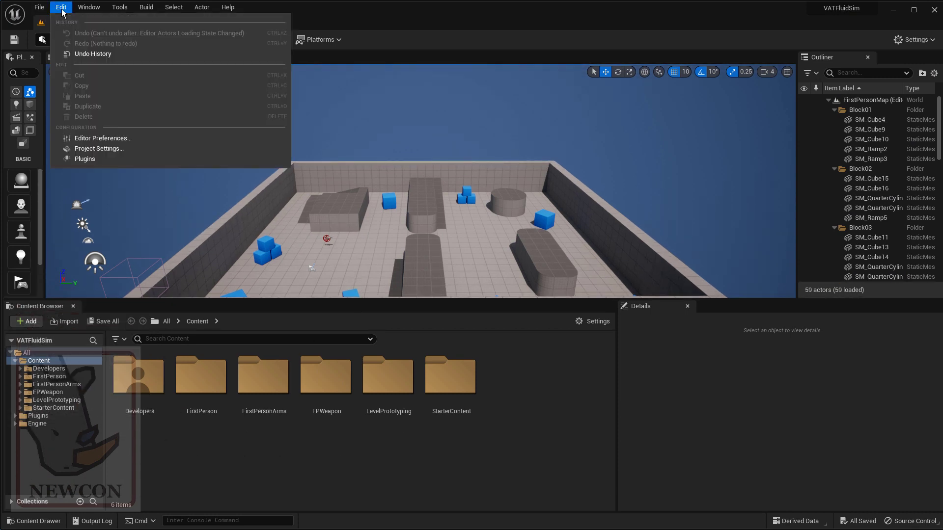
left_click(84, 159)
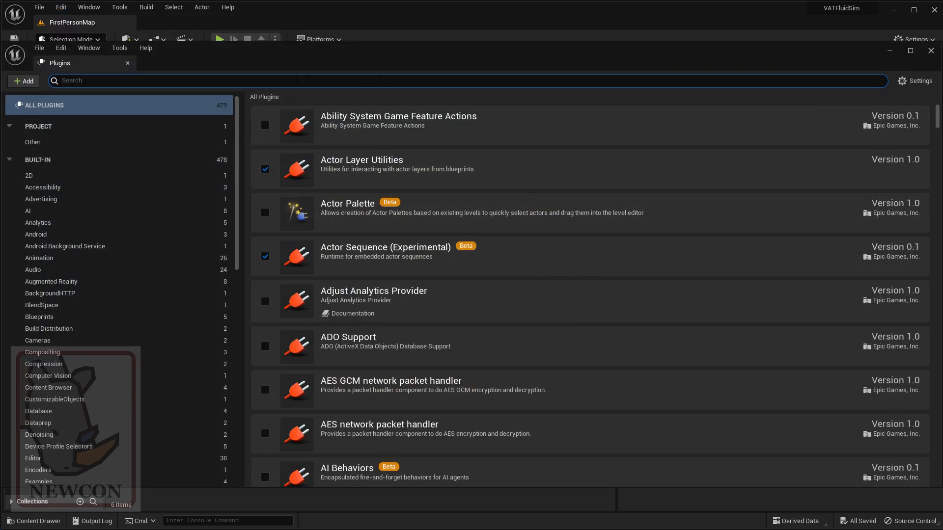
type("sidefx")
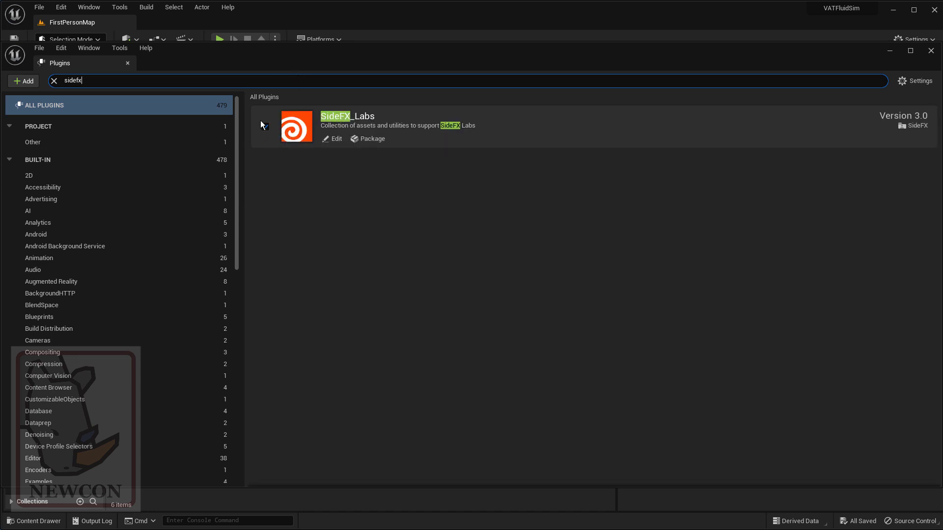
left_click(265, 126)
left_click_drag(271, 60, 221, 108)
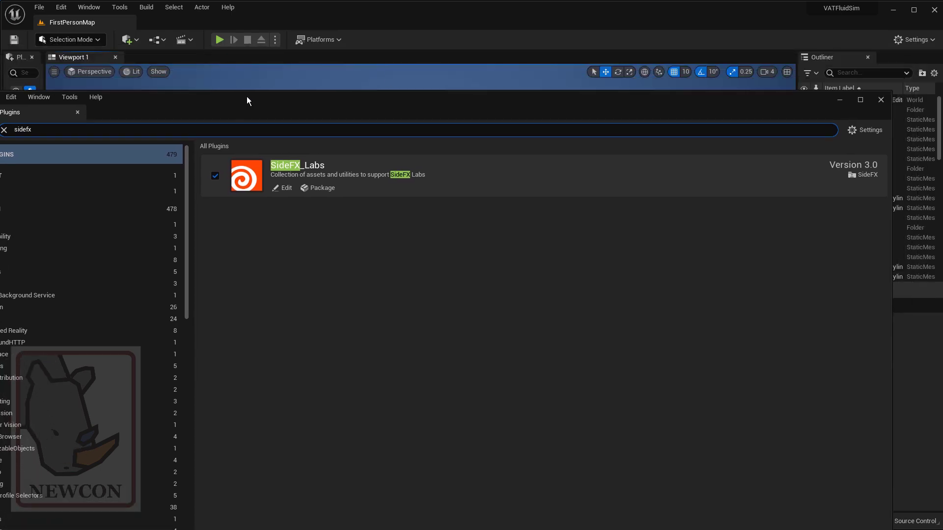
left_click(880, 100)
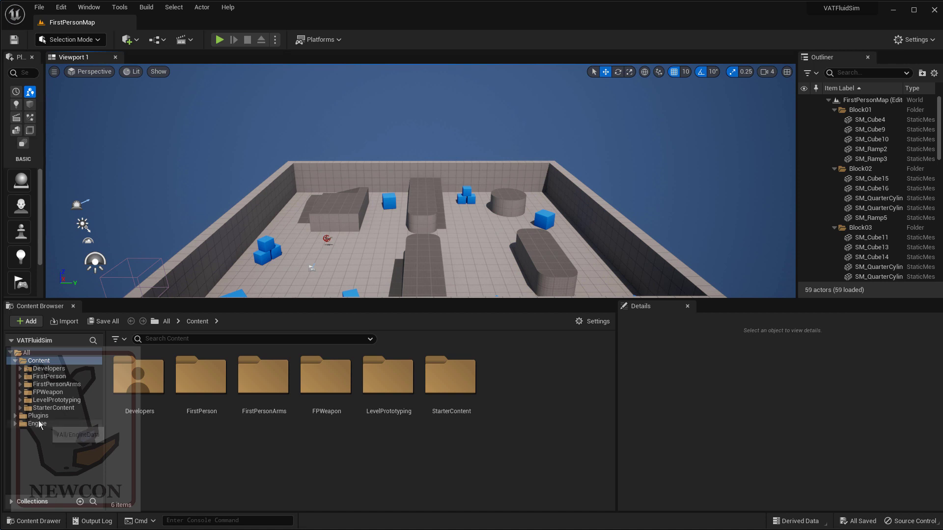
left_click(15, 416)
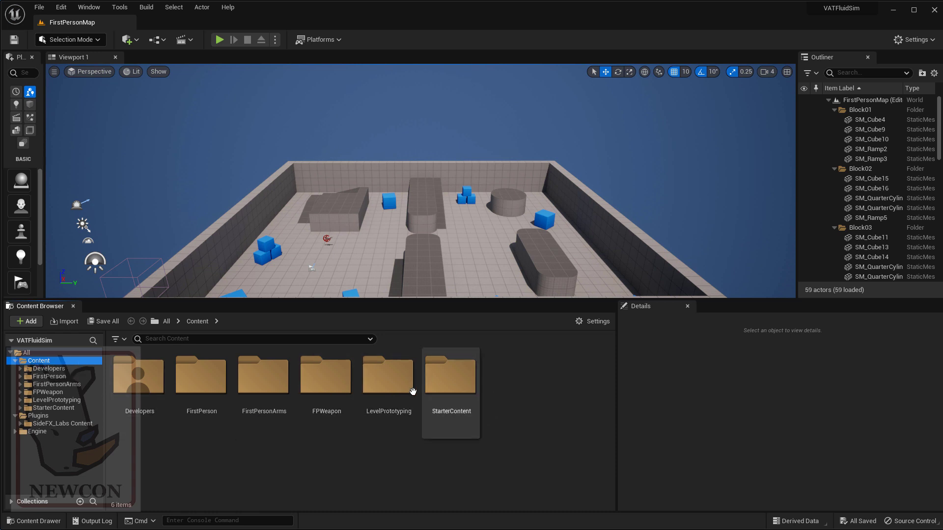
- Create a folder named VATFluidSim in the project's Content folder and open it
right_click(505, 398)
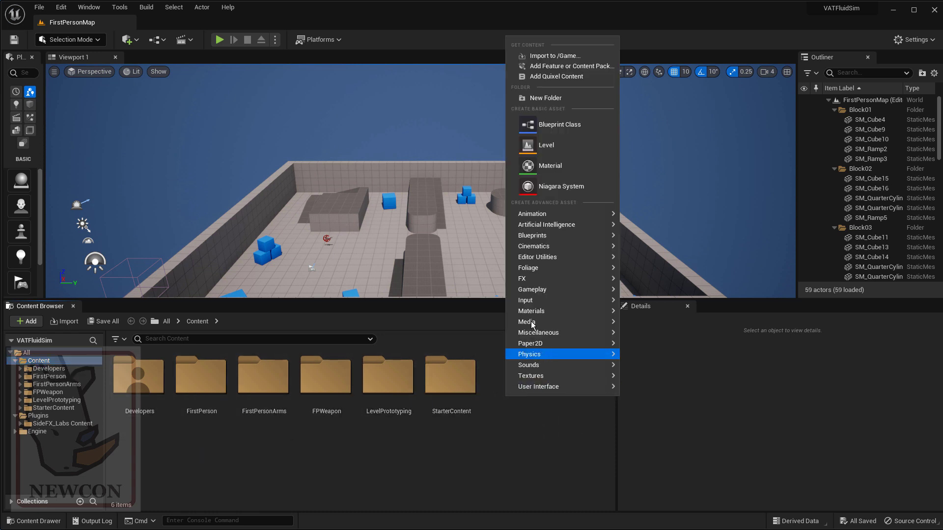
left_click(544, 98)
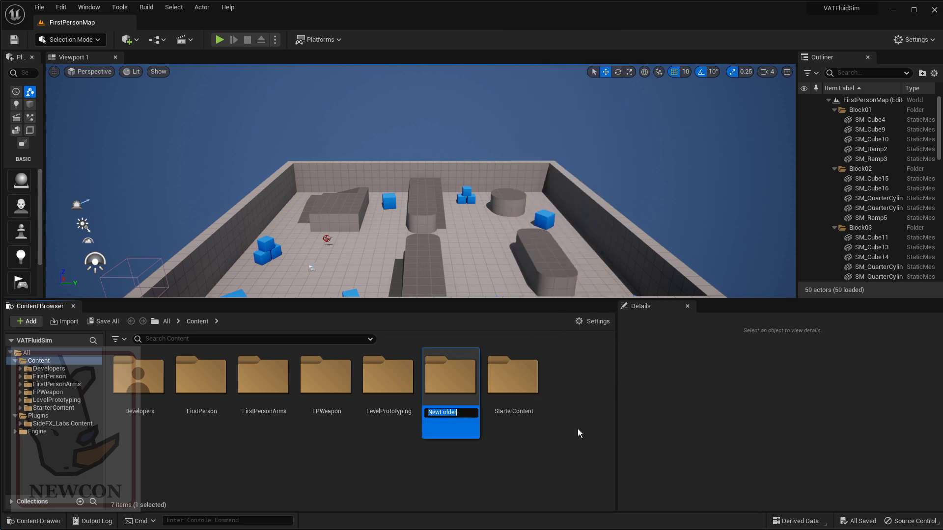
type("VATFluidSim")
key("Return")
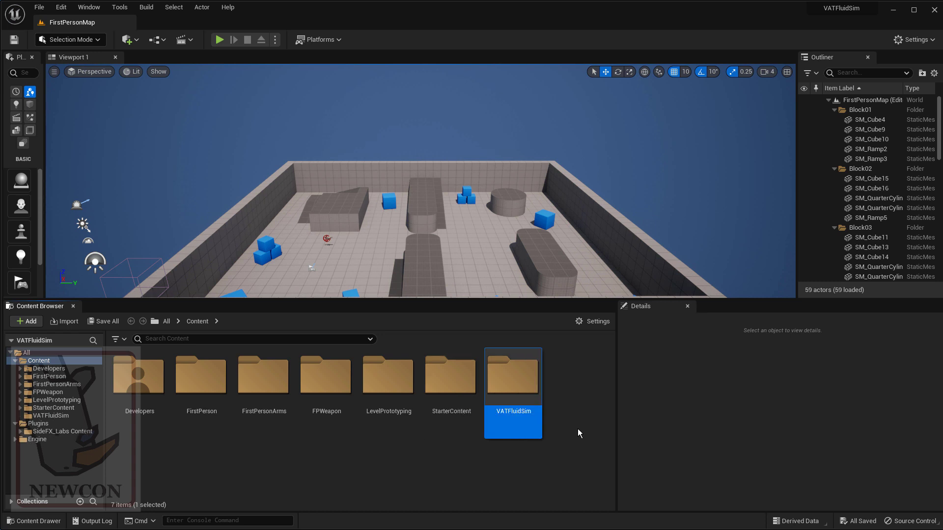
key("Return")
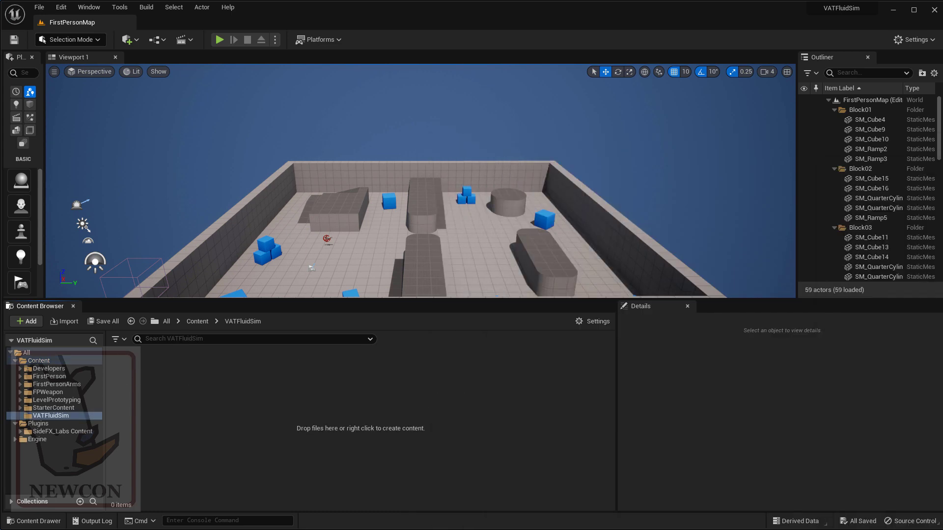
- Bring the exported geo and tex folders from the Lecture_particleGrowth folder into the VATFluidSim content folder, starting the FBX import
left_click_drag(942, 139, 653, 91)
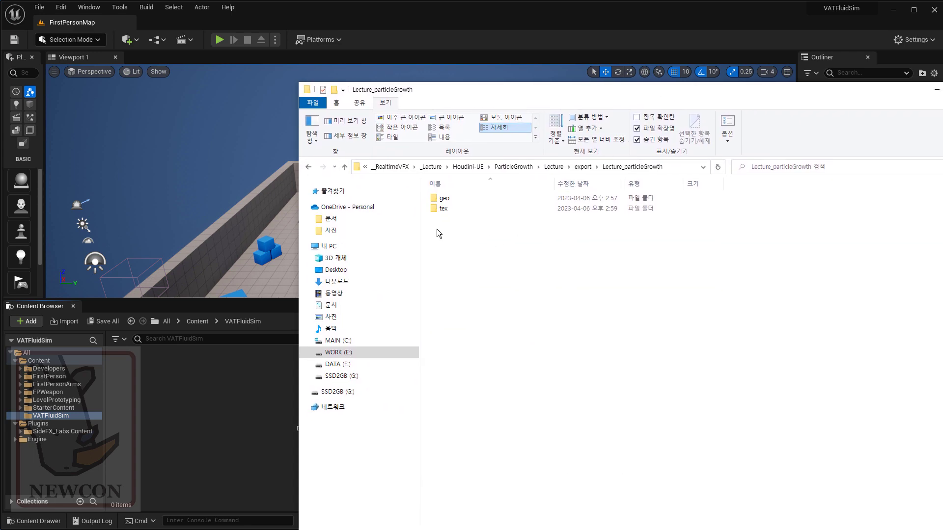
left_click_drag(456, 209, 465, 197)
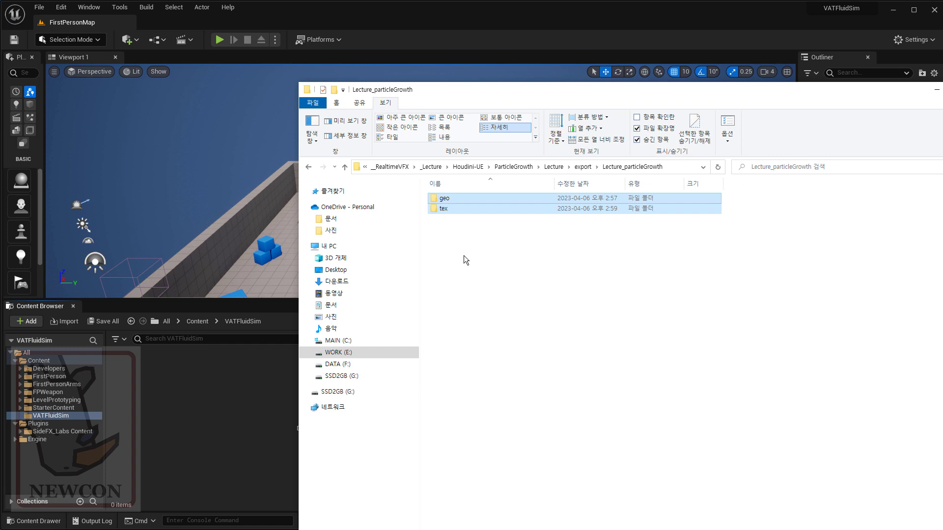
left_click(461, 236)
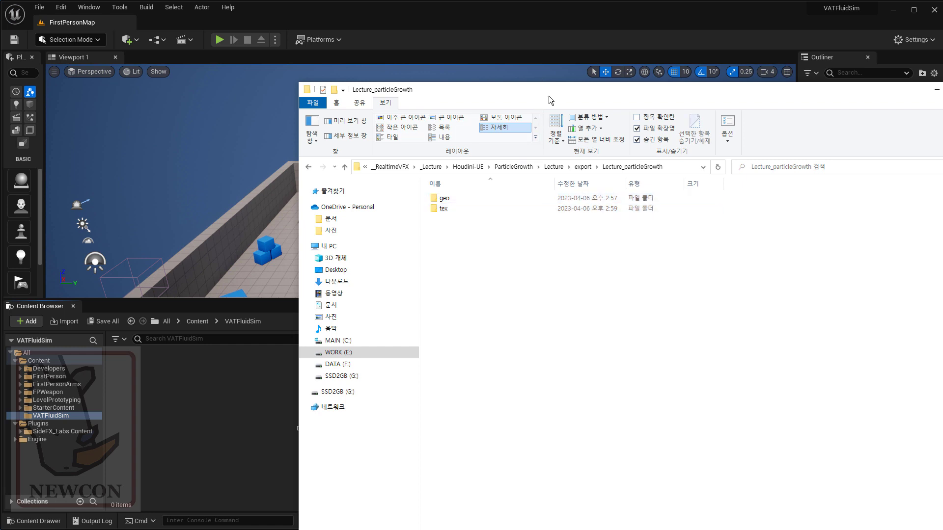
left_click_drag(548, 95, 697, 112)
left_click_drag(584, 241, 269, 430)
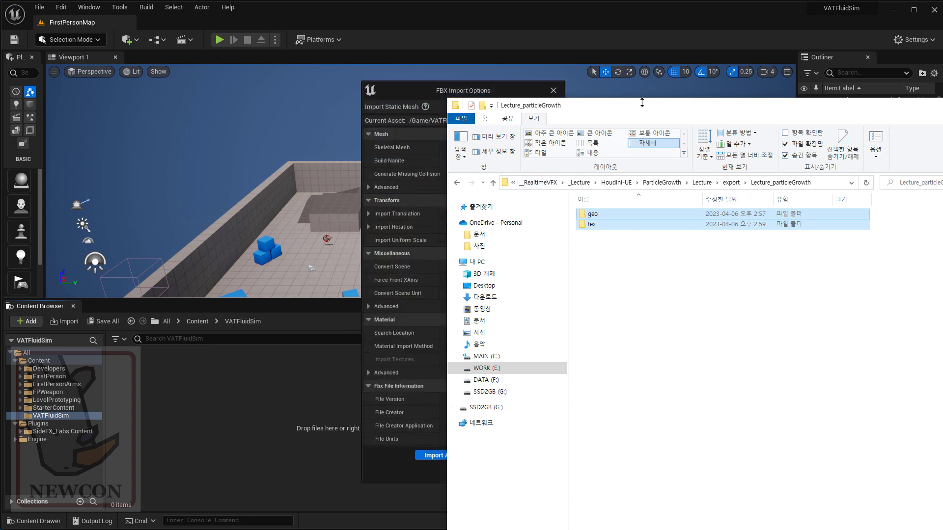
left_click_drag(643, 106, 942, 106)
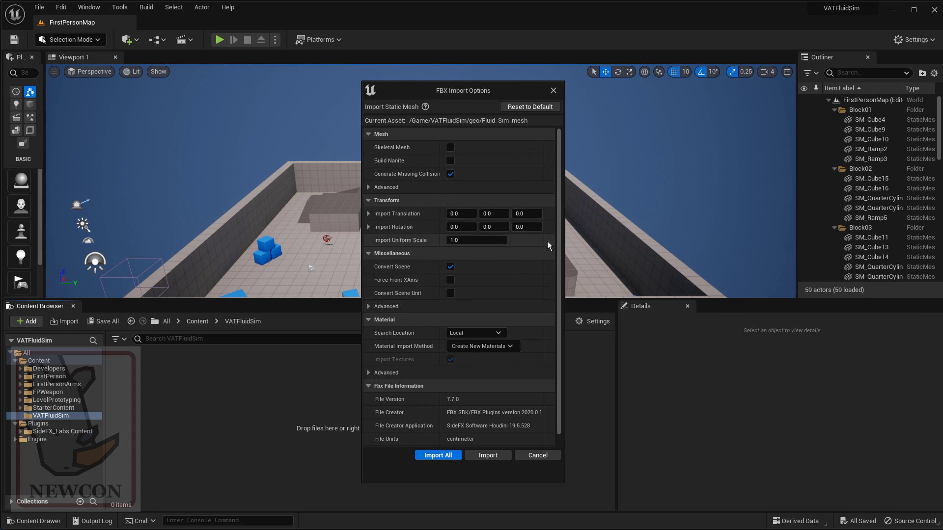
left_click_drag(560, 220, 559, 196)
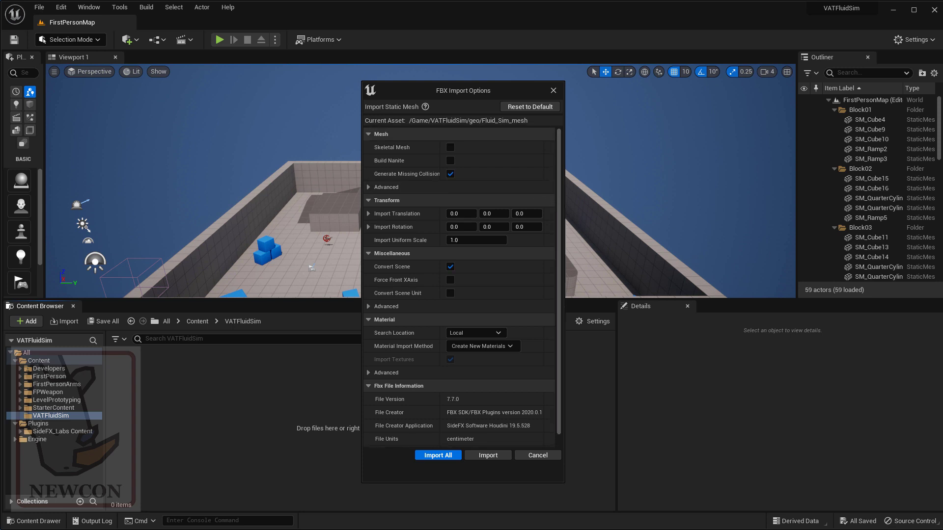
- Open VAT Import Settings Guide.txt from the SideFXLabs19.5 unreal\5.0 folder, examine its FBX import settings and return to the FBX import options
left_click_drag(942, 202, 669, 124)
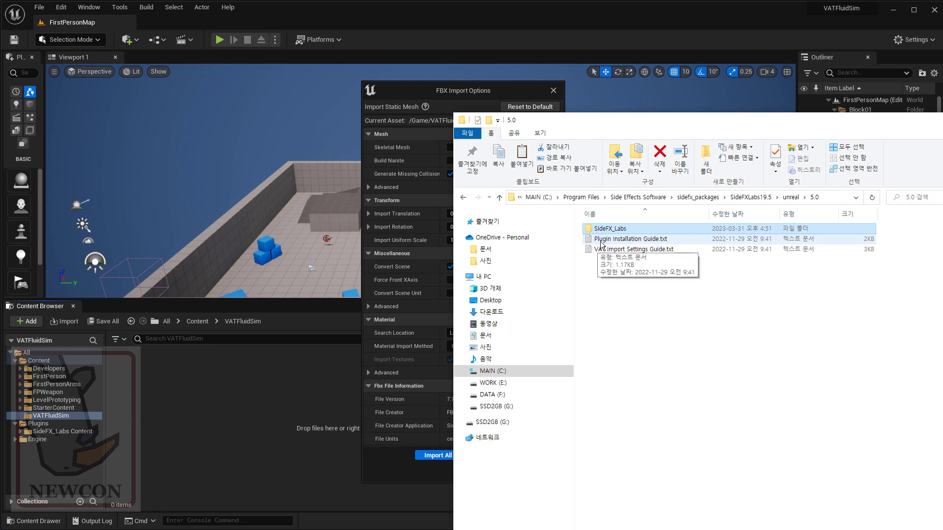
left_click(600, 240)
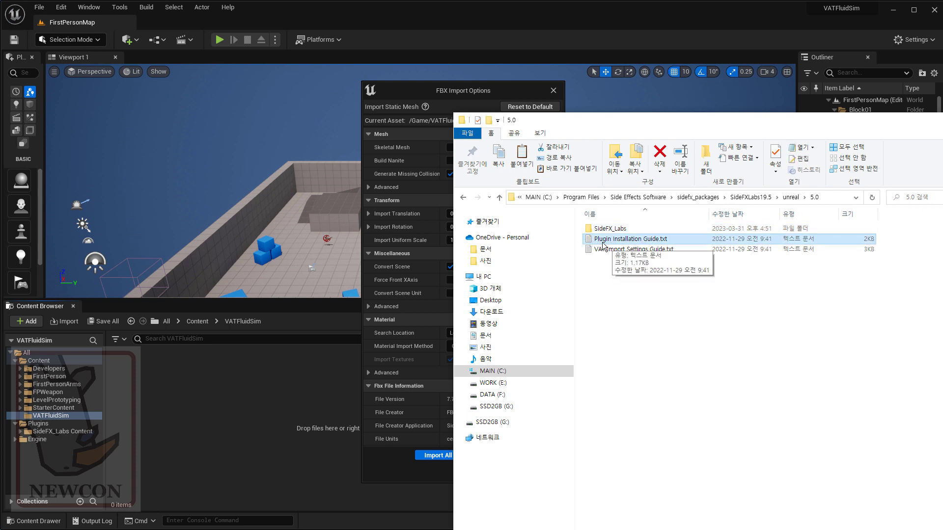
left_click(614, 250)
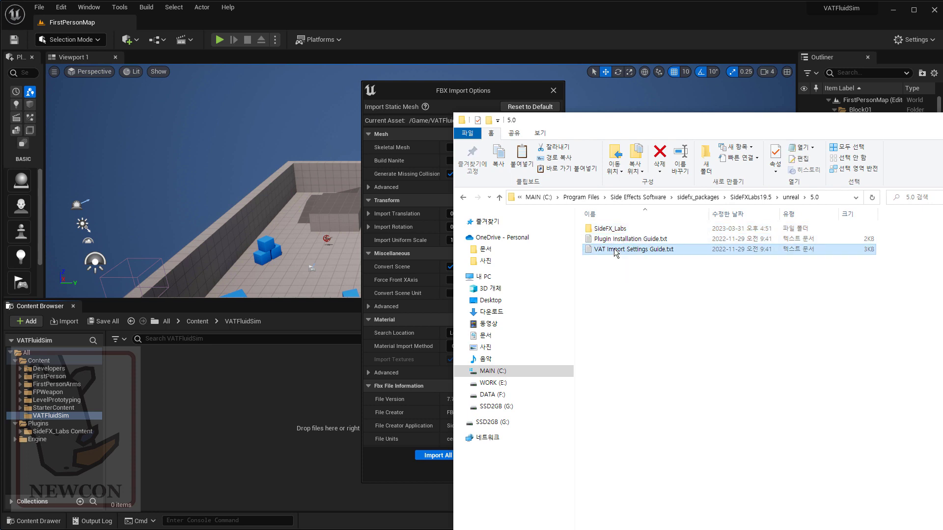
double_click(616, 251)
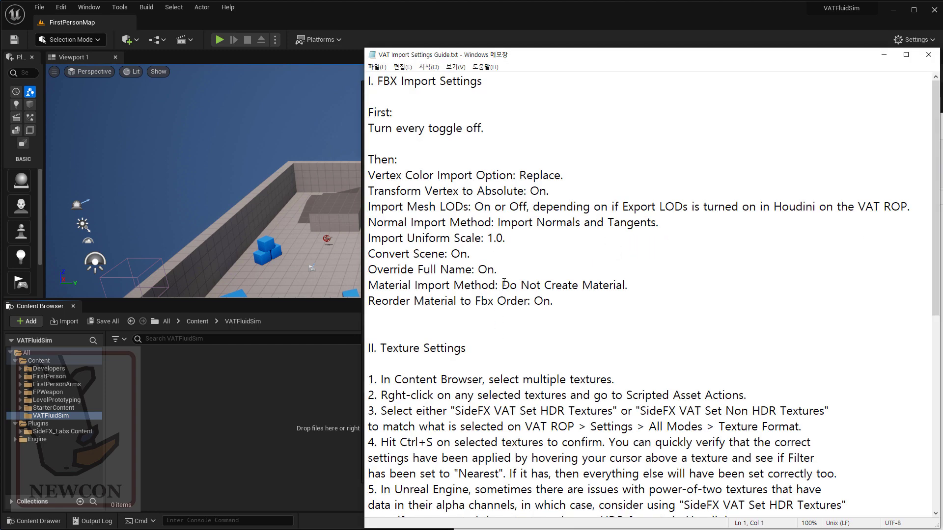
left_click_drag(663, 61, 503, 82)
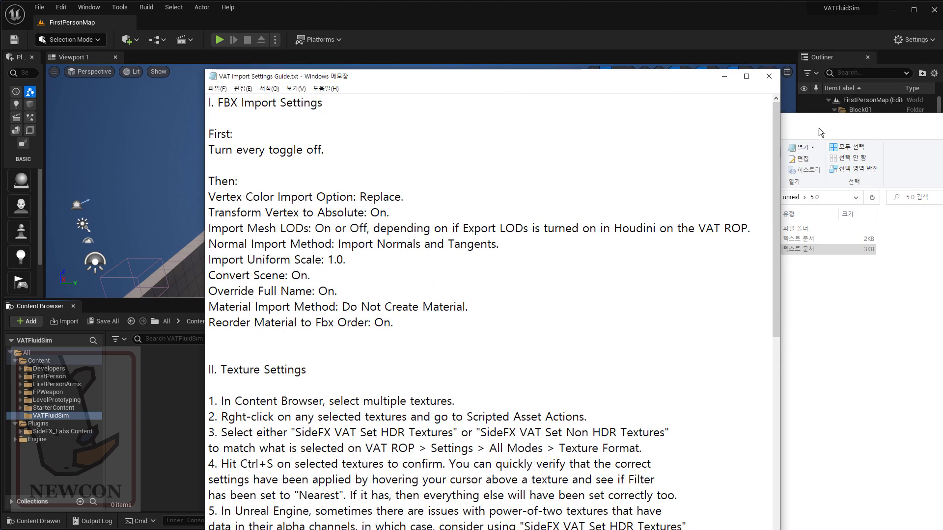
left_click_drag(908, 120, 942, 120)
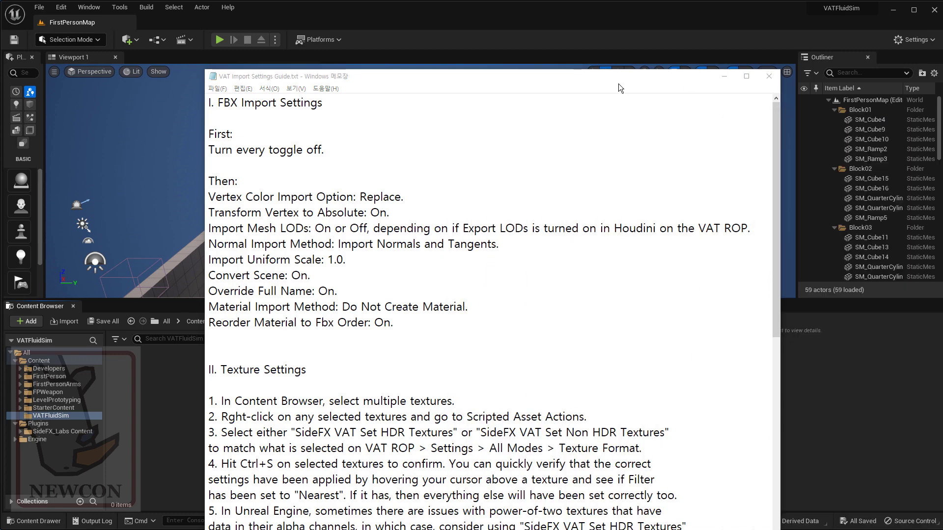
left_click_drag(618, 82, 942, 81)
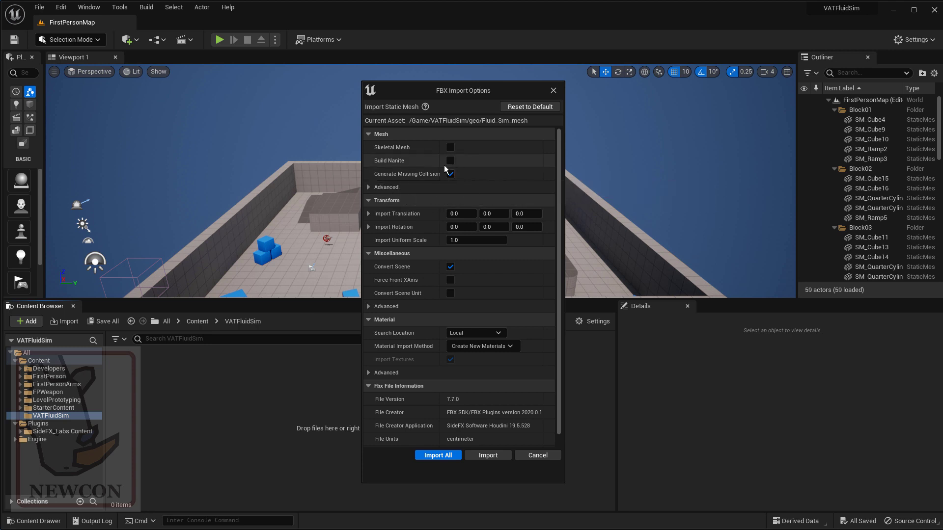
- In the advanced mesh options of the FBX import, set Vertex Color Import Option to Replace
left_click(368, 187)
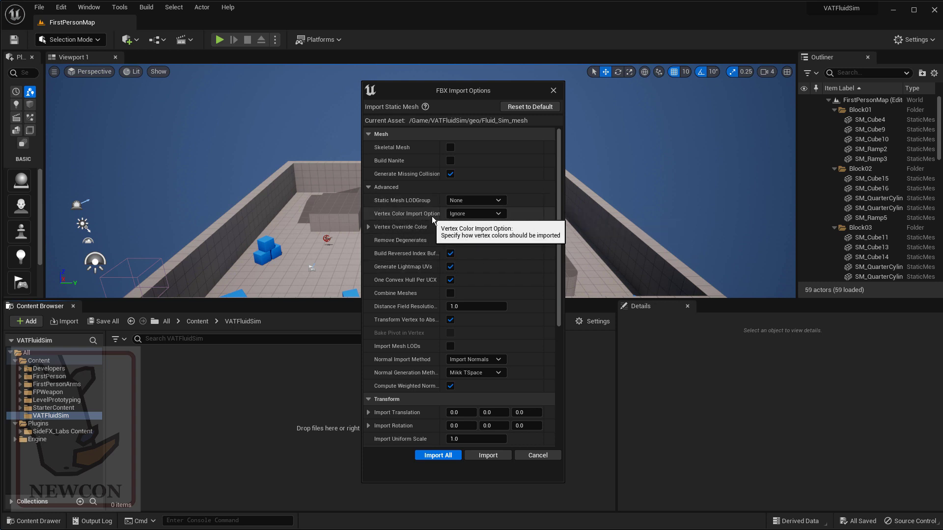
left_click(460, 214)
left_click(459, 224)
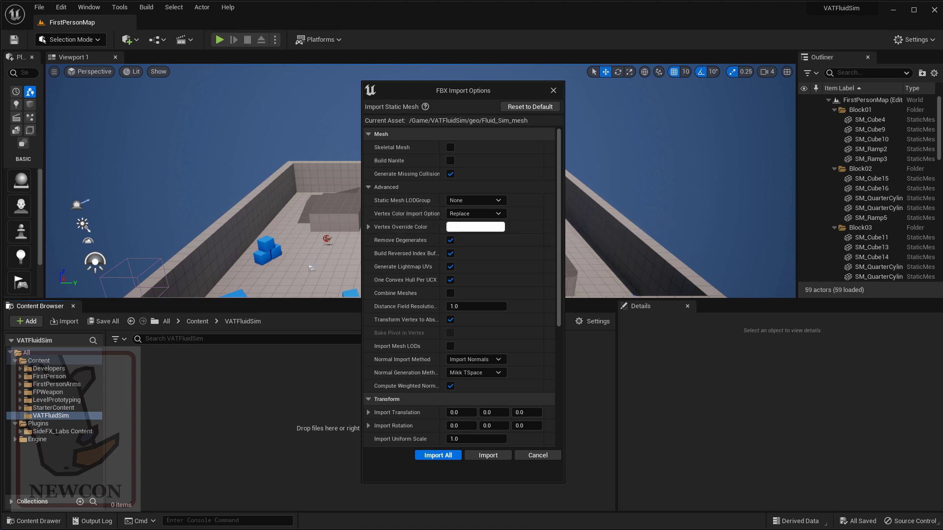
- Check the required Vertex Color Import Option in the VAT Import Settings Guide text file
left_click_drag(942, 134, 658, 121)
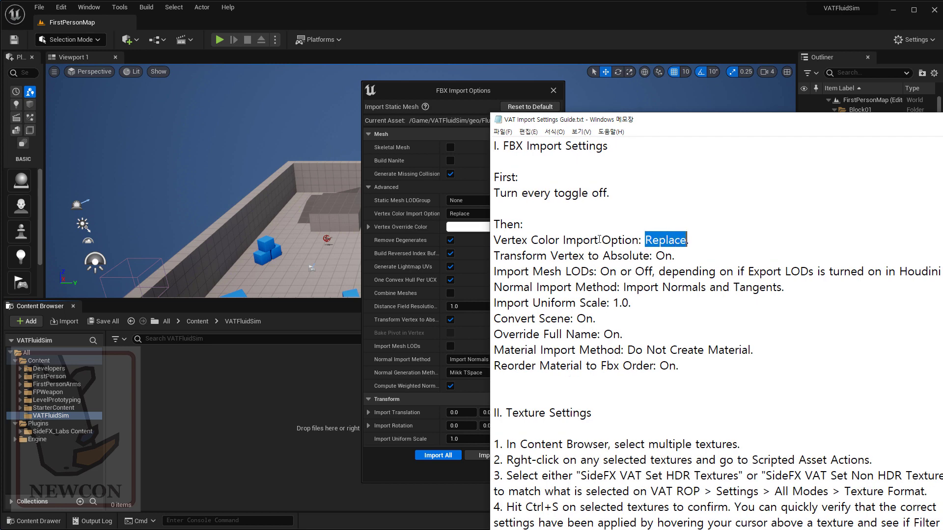
left_click_drag(495, 241, 595, 240)
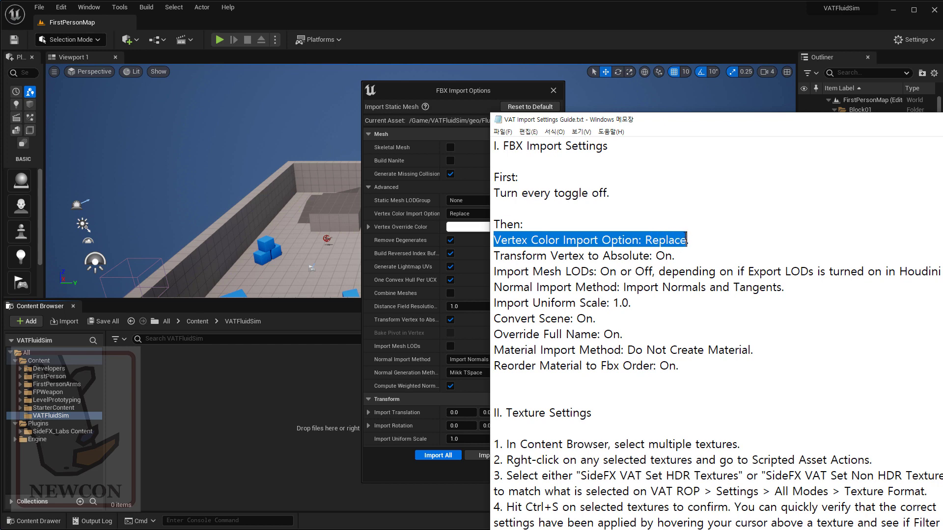
left_click_drag(652, 125, 942, 125)
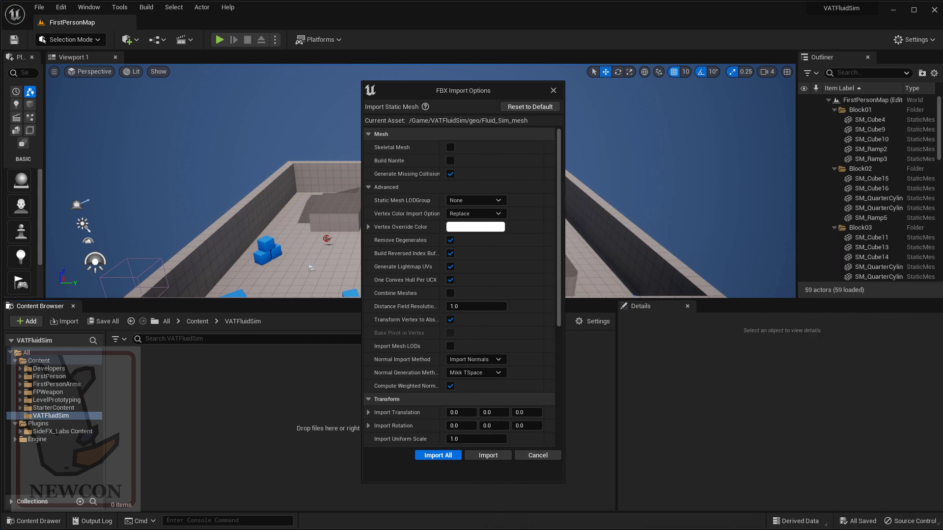
- Turn off Remove Degenerates, Build Reversed Index Buffer, Generate Lightmap UVs and One Convex Hull Per UCX for the Fluid_Sim_mesh import
left_click(368, 227)
left_click(369, 227)
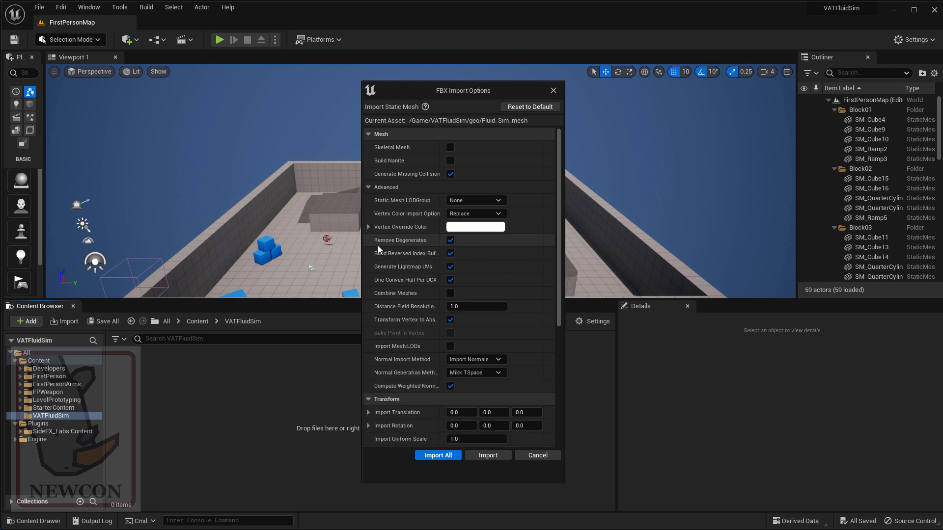
left_click(450, 240)
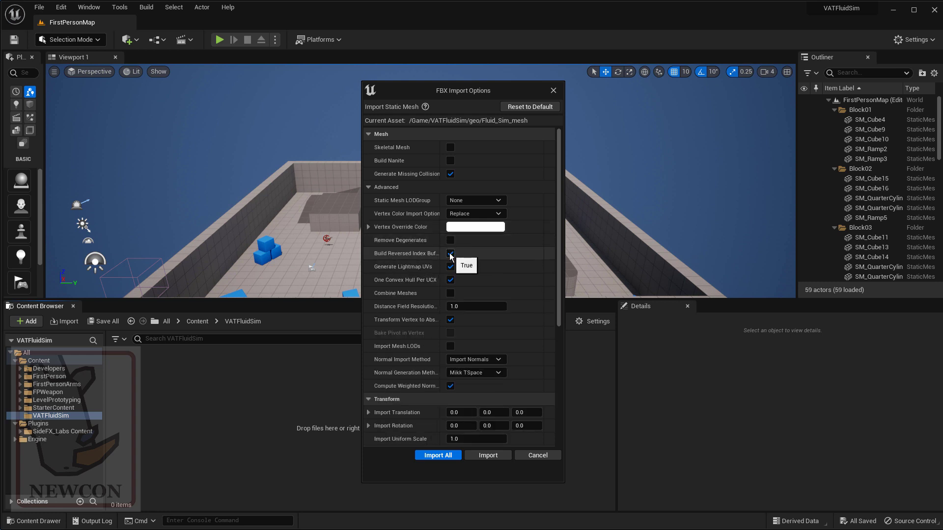
left_click(450, 266)
left_click(450, 279)
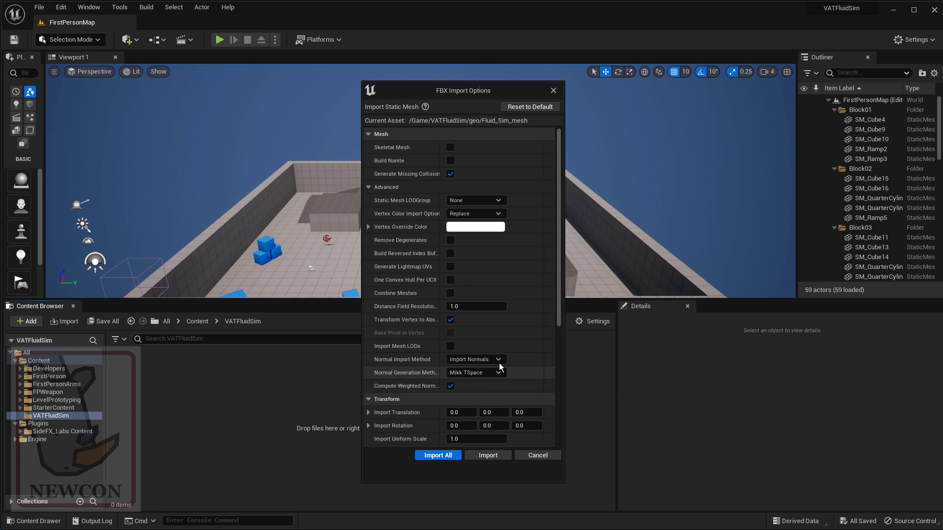
- Set the Normal Import Method to Import Normals and Tangents
left_click_drag(557, 288, 550, 329)
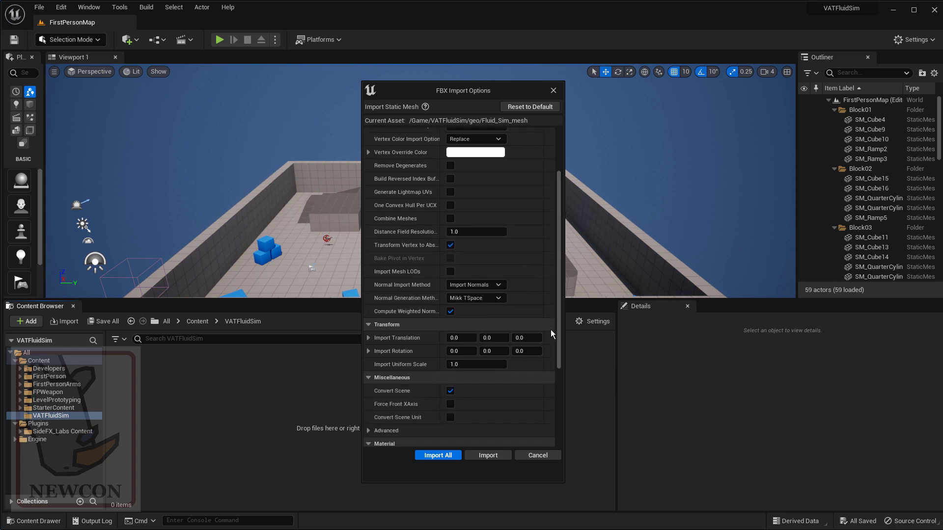
left_click(471, 284)
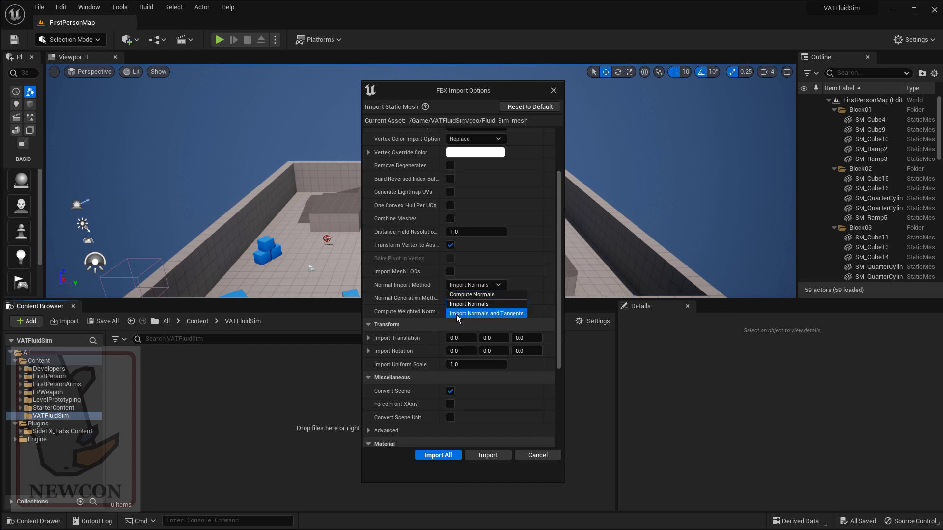
left_click(490, 314)
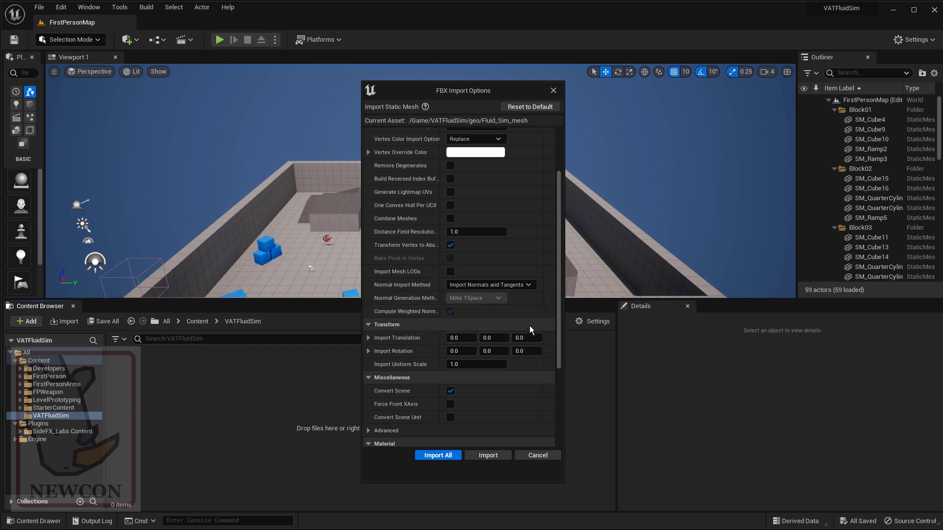
left_click_drag(557, 303, 555, 347)
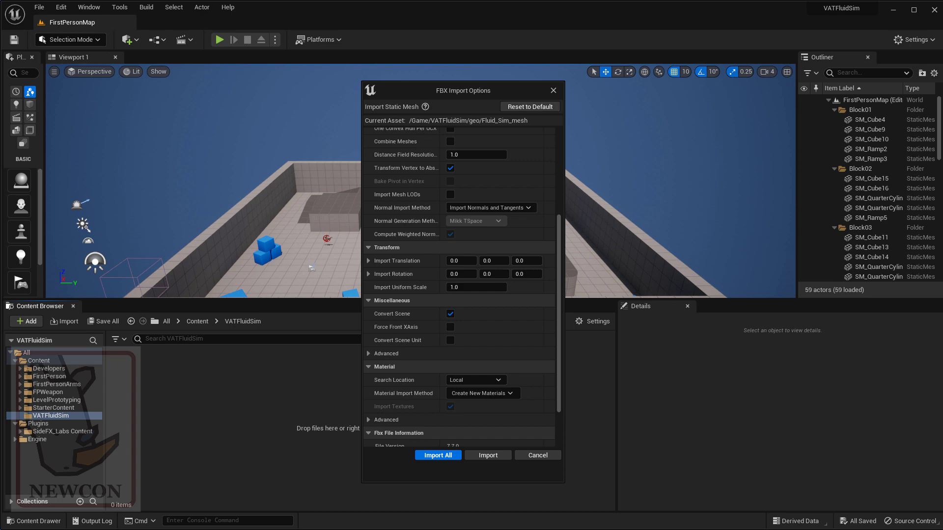
- Check the required Normal Import Method in the VAT Import Settings Guide text file
left_click_drag(942, 156, 605, 131)
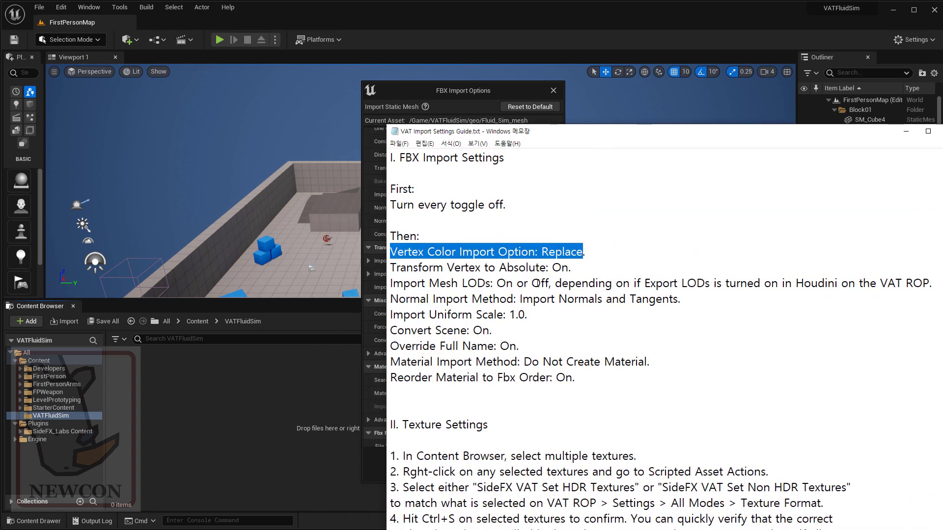
left_click(522, 299)
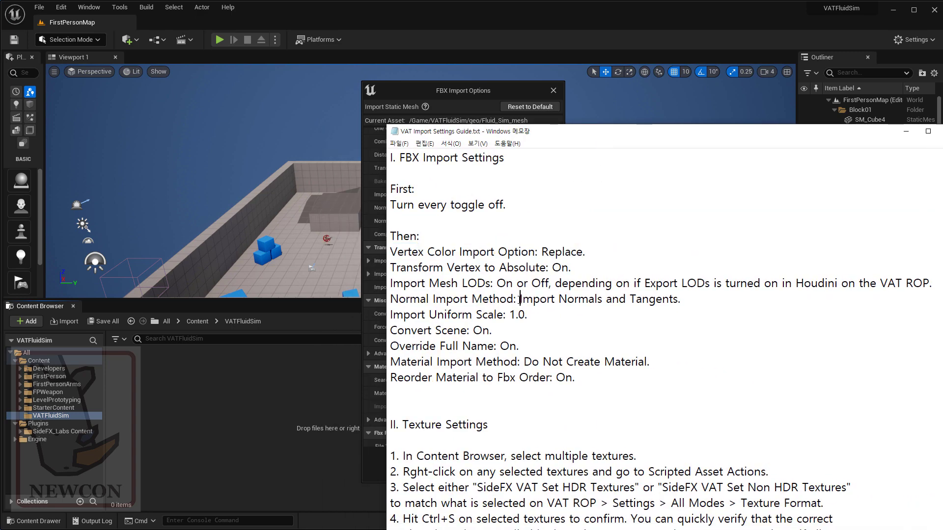
left_click_drag(519, 299, 679, 301)
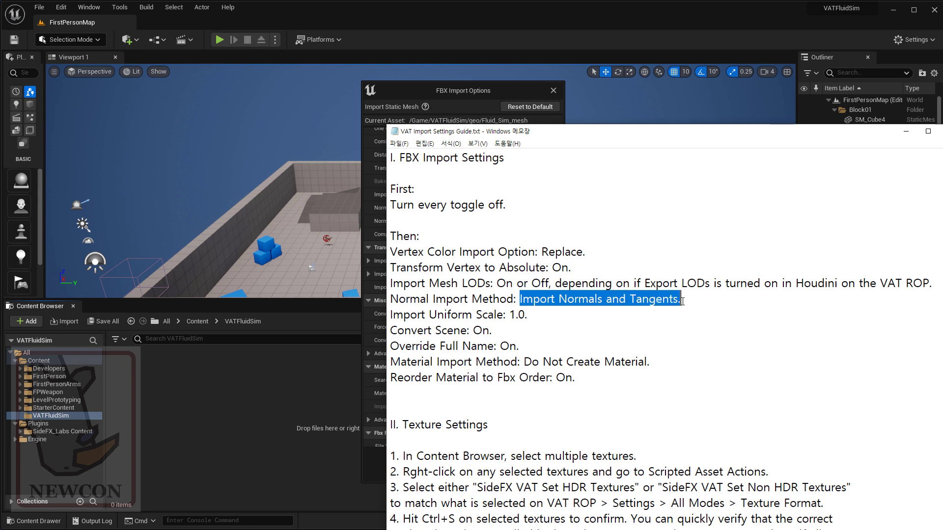
left_click_drag(550, 133, 942, 135)
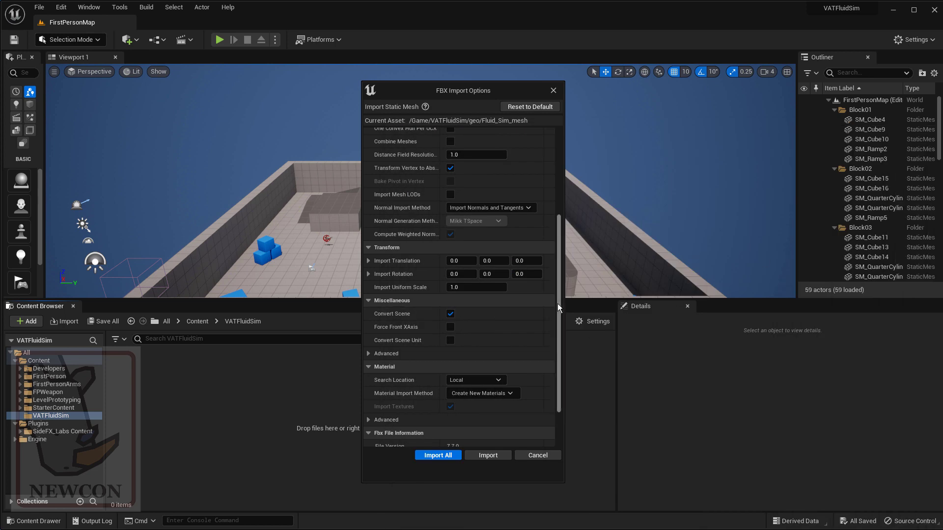
- Expand the advanced miscellaneous import options and set the Material Import Method to Do Not Create Material
left_click_drag(557, 303, 554, 331)
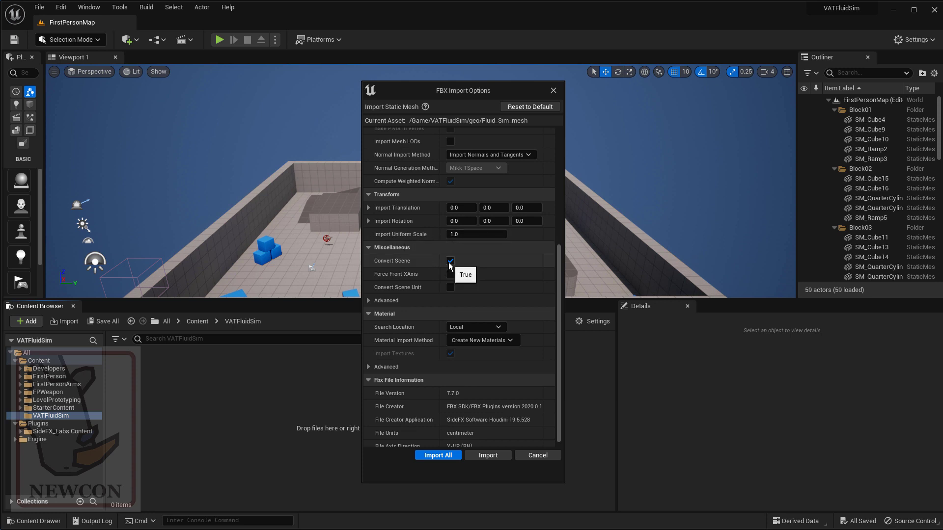
left_click(369, 300)
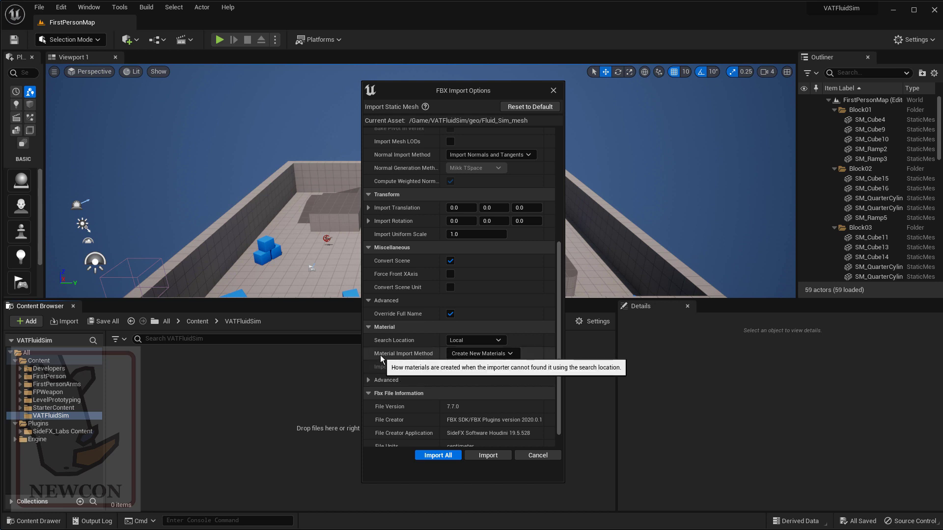
left_click(471, 353)
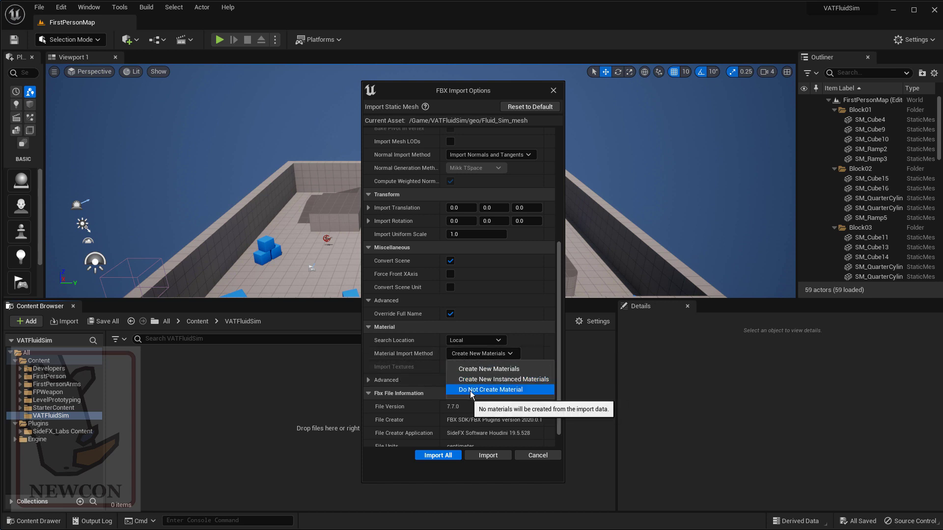
left_click(494, 390)
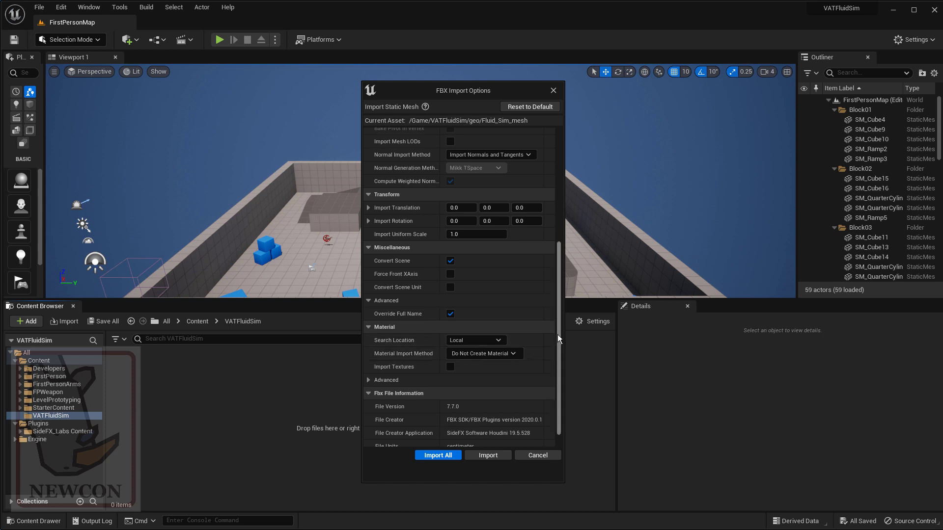
- Expand the advanced material options to check Reorder Material to Fbx Order, and import all files with the configured FBX settings
left_click_drag(558, 334, 558, 358)
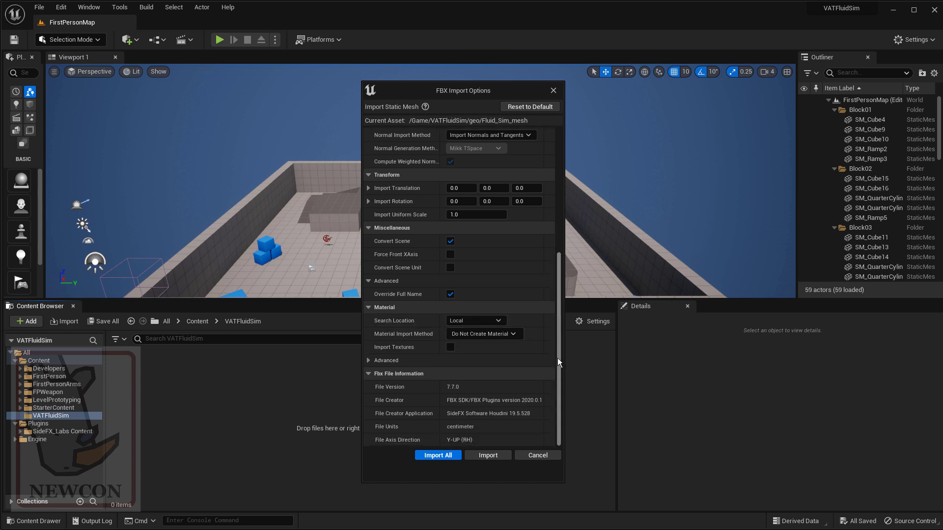
left_click(368, 361)
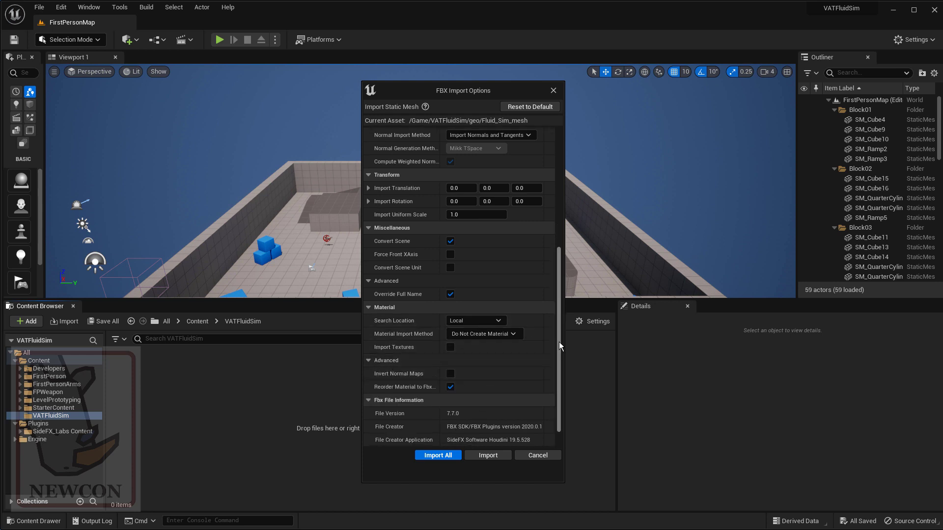
left_click_drag(558, 342, 508, 372)
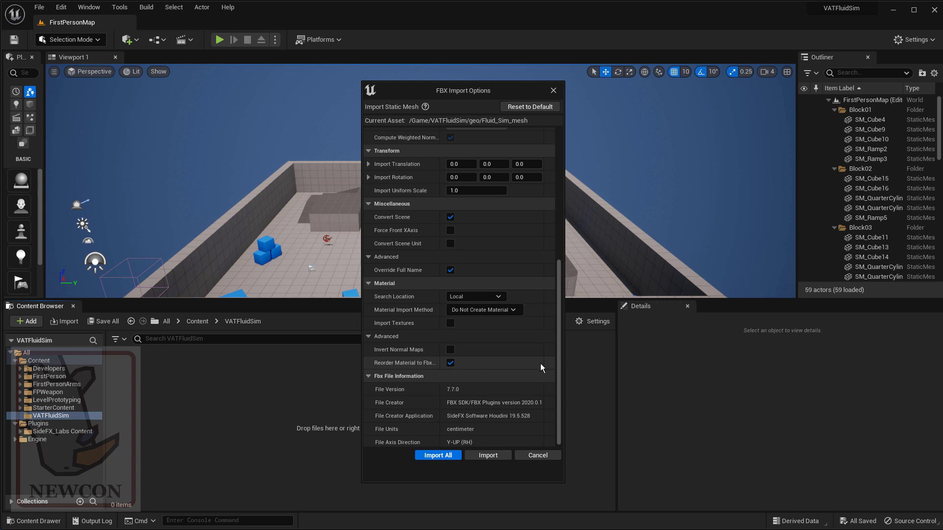
left_click_drag(557, 365, 560, 399)
left_click(431, 455)
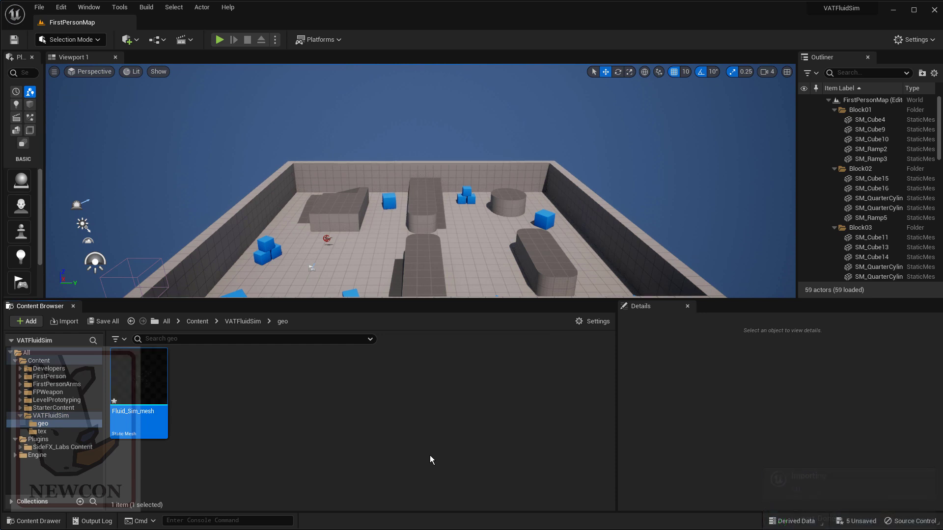
- Apply the Side FX Set VAT Non HDR Textures scripted action to the Fluid_Sim_lookup texture in the tex folder
left_click(44, 432)
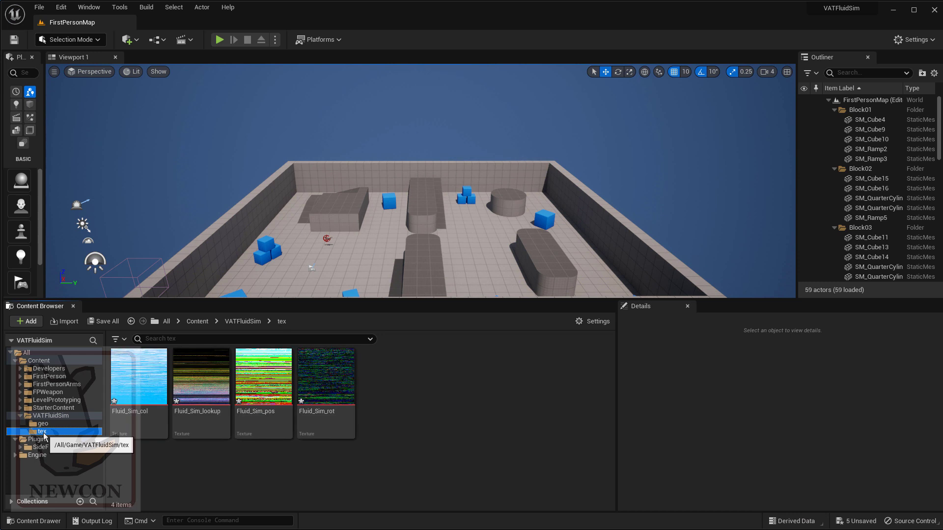
left_click(42, 424)
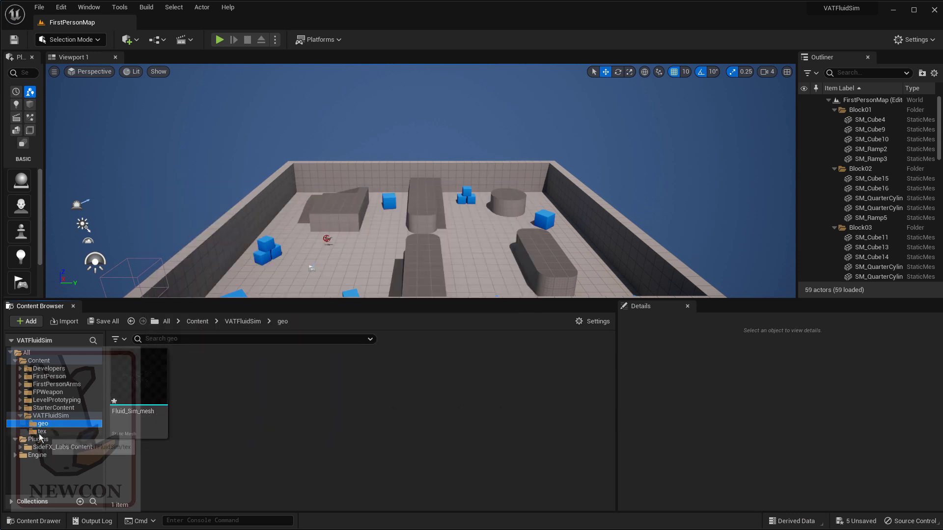
left_click(40, 433)
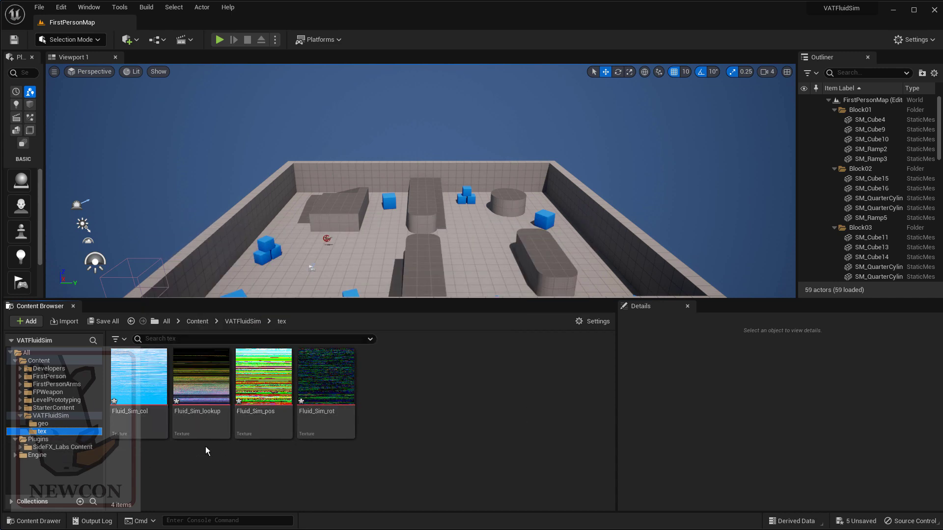
left_click(203, 394)
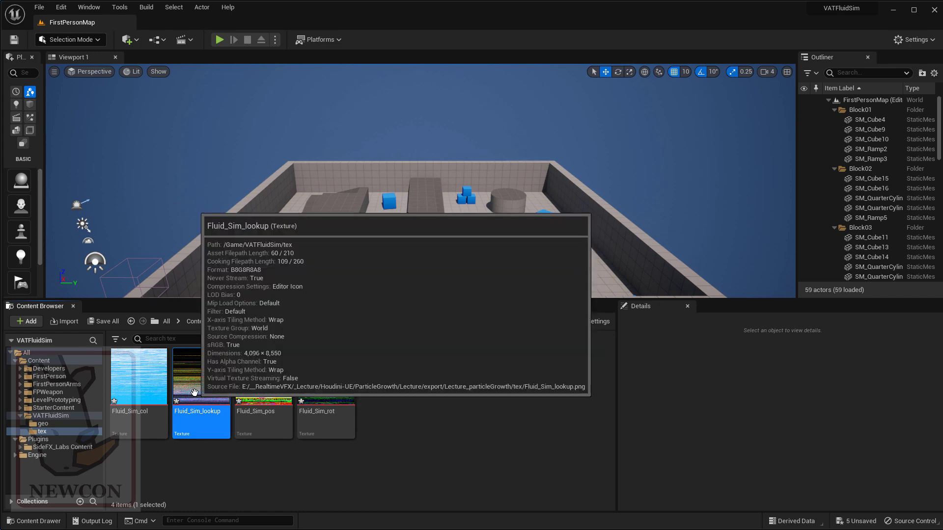
right_click(194, 393)
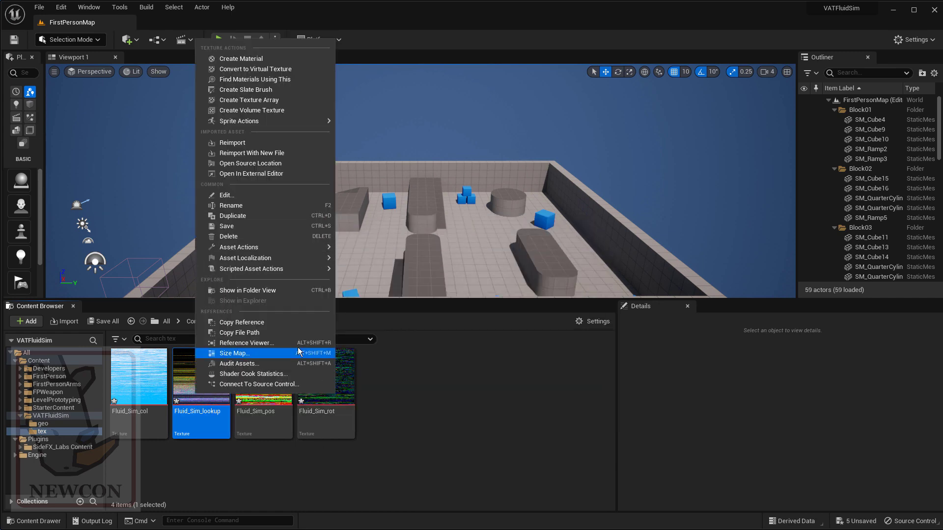
mouse_move(347, 268)
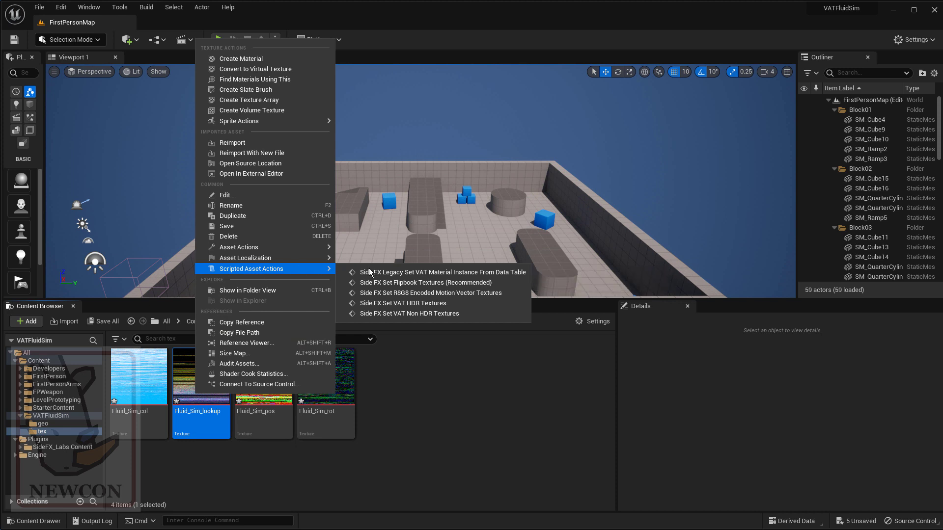
left_click(420, 315)
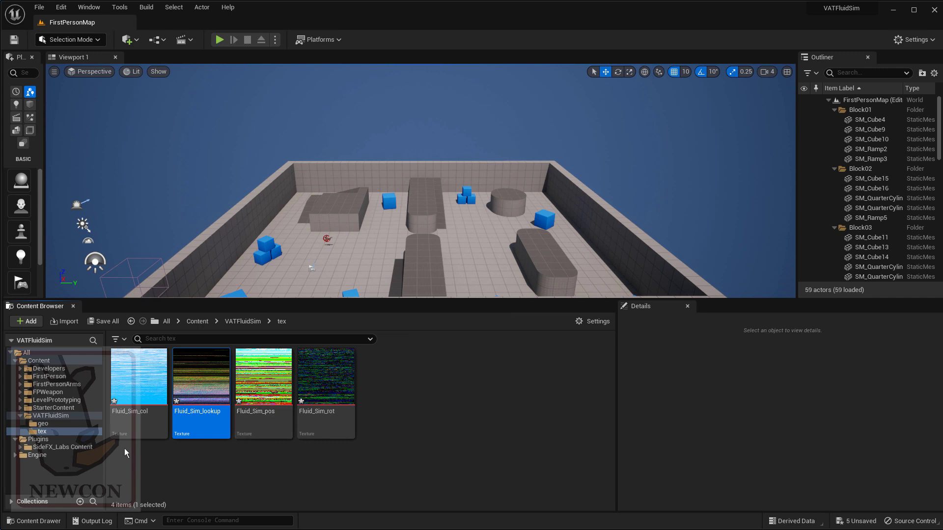
- Apply the Side FX Set VAT HDR Textures scripted action to Fluid_Sim_col, Fluid_Sim_pos and Fluid_Sim_rot together
left_click(139, 417)
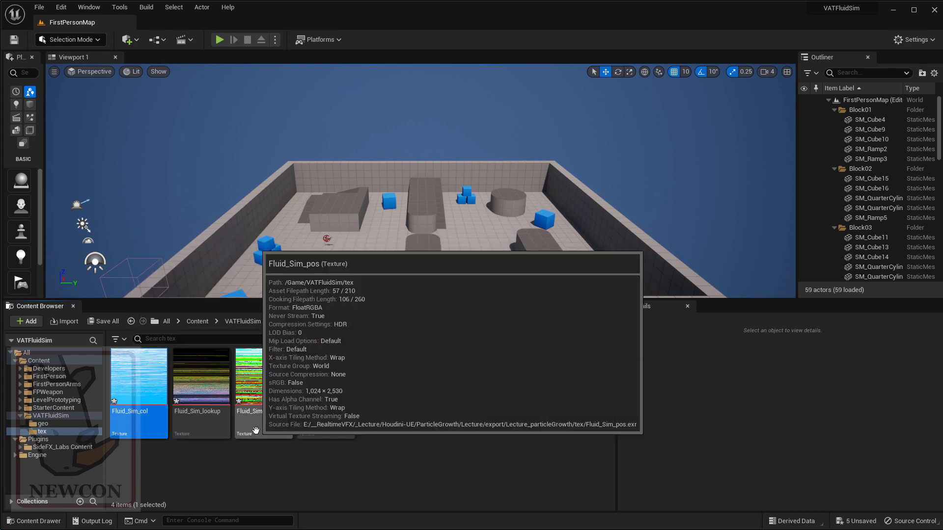
left_click(260, 427, "ctrl")
left_click(315, 427, "ctrl")
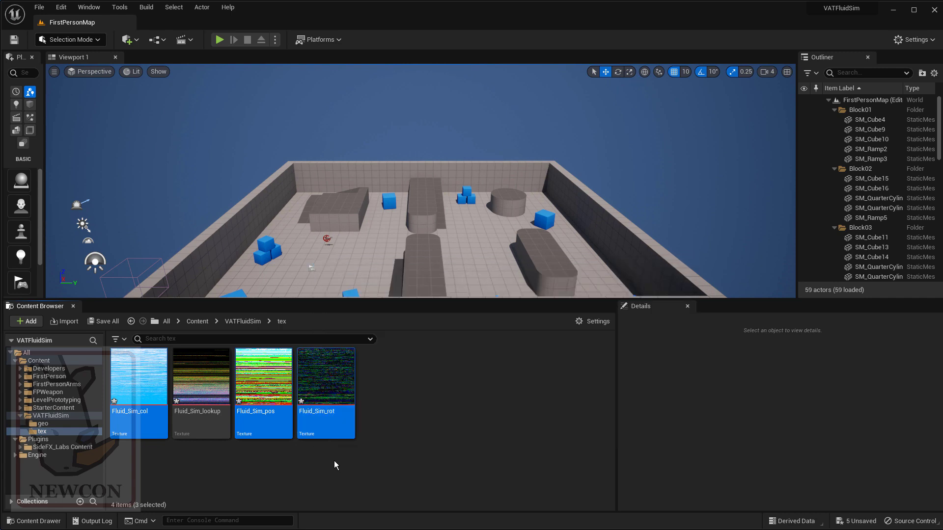
right_click(322, 417)
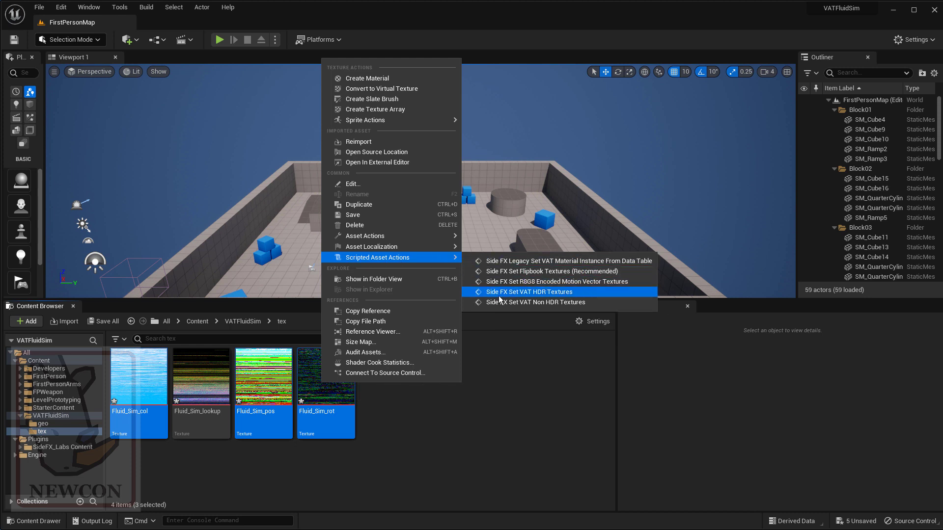
left_click(549, 293)
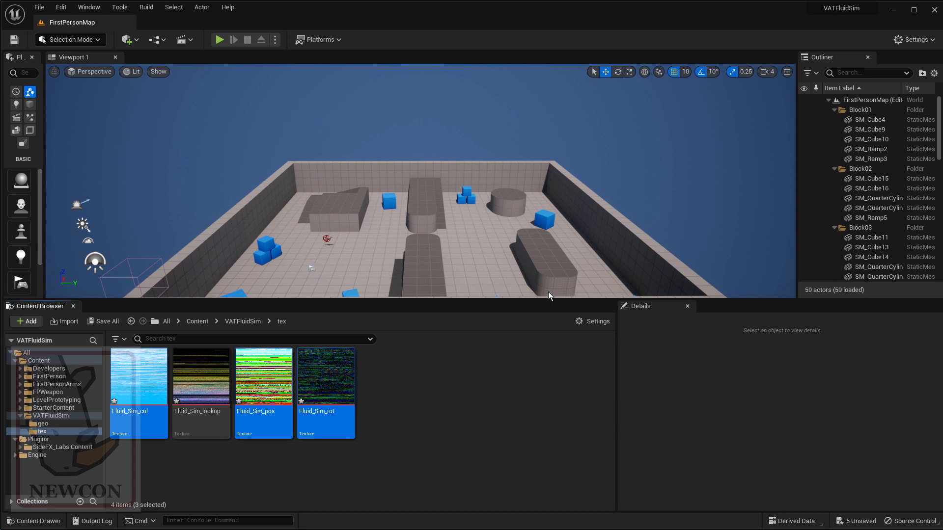
- Open the Fluid_Sim_col texture and search its details for the Filter setting to check it
left_click(433, 433)
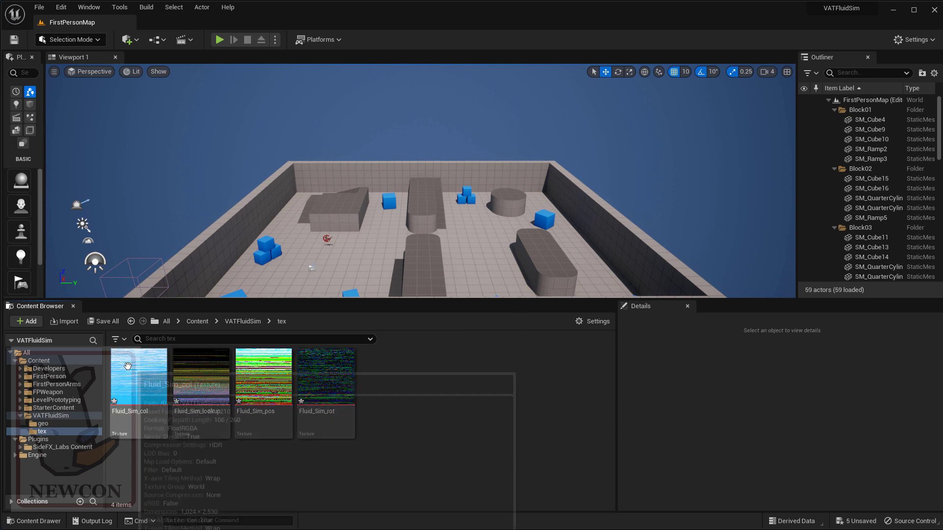
left_click(131, 365)
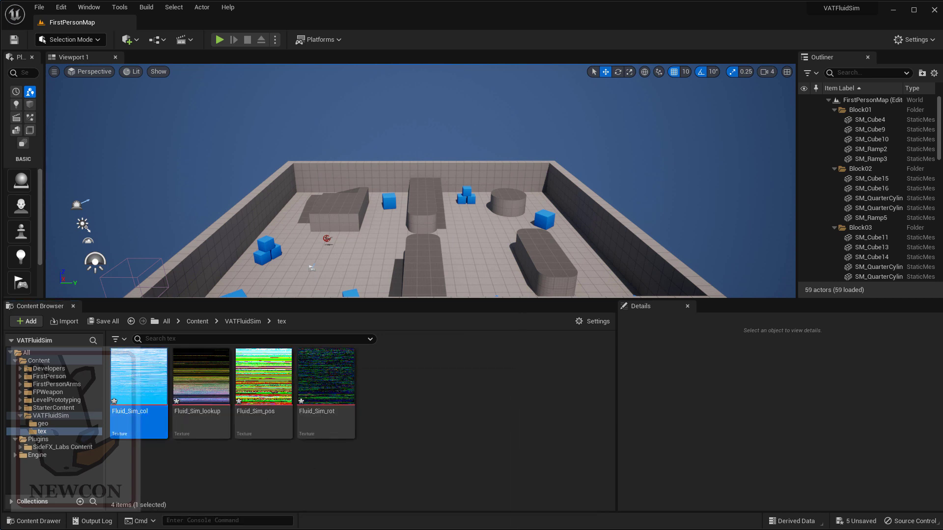
left_click_drag(443, 122, 156, 20)
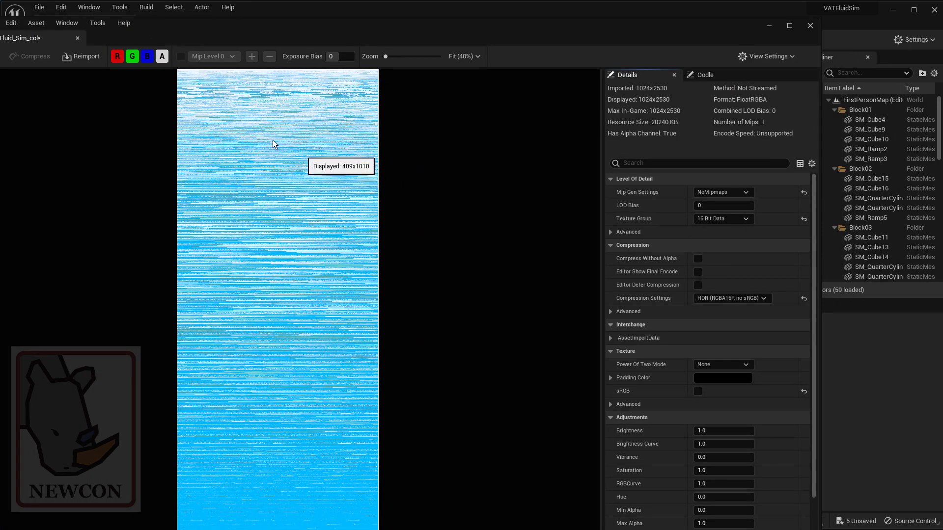
left_click_drag(319, 6, 377, 24)
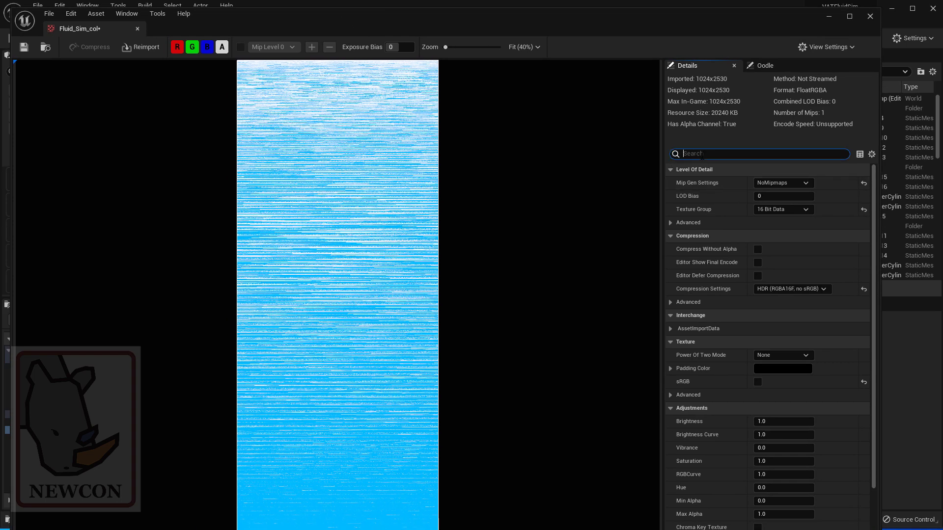
type("fil")
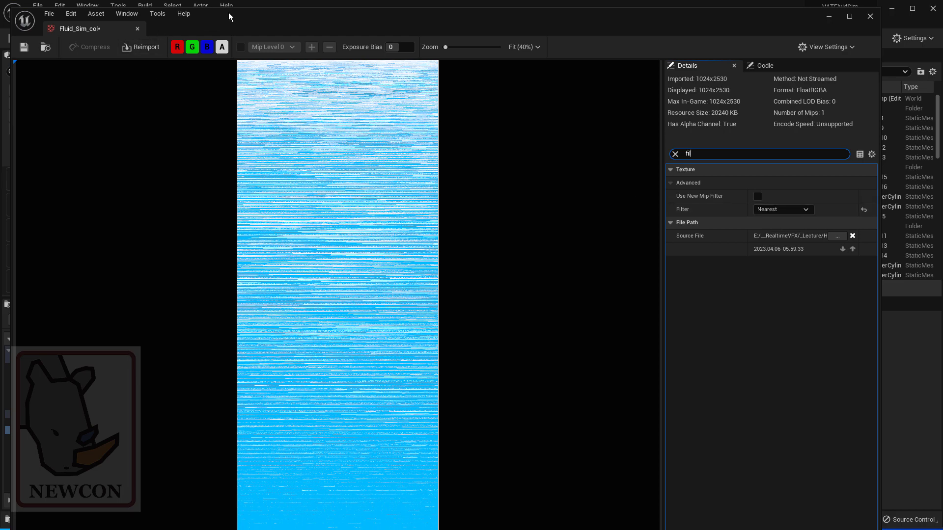
- Open the Fluid_Sim_lookup texture alongside it and search its details for the Filter setting
left_click_drag(229, 18, 457, 33)
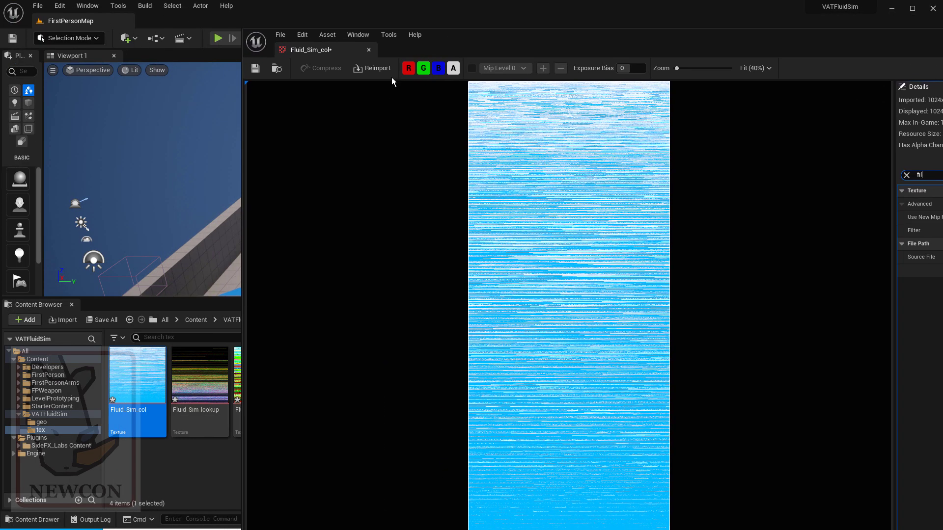
double_click(214, 364)
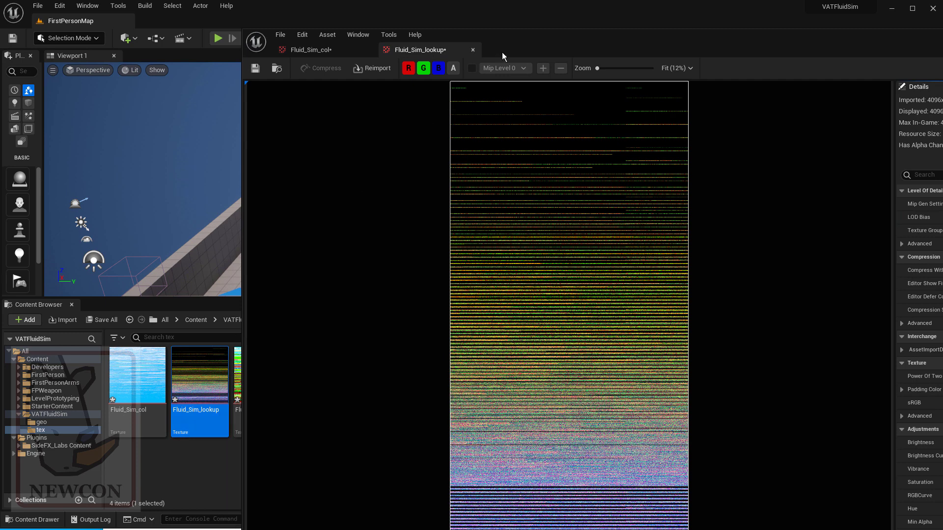
left_click_drag(524, 43, 221, 45)
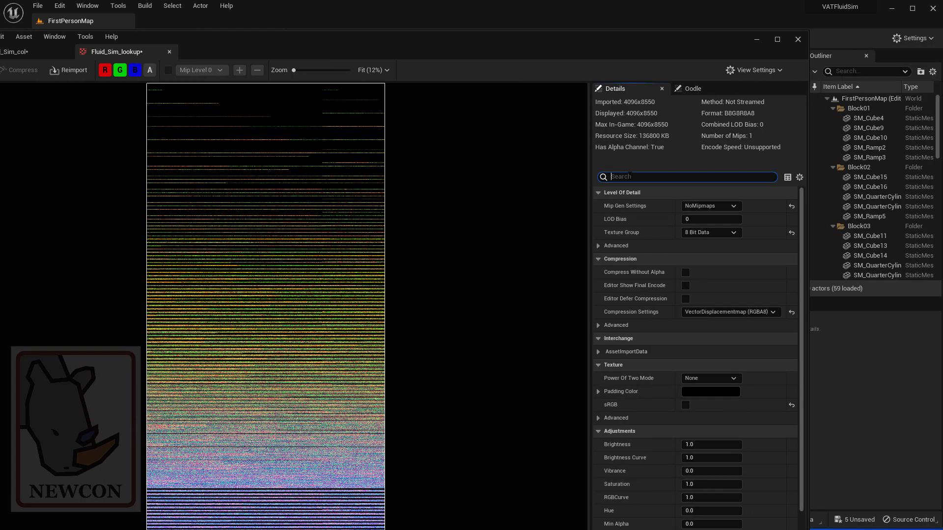
type("filter")
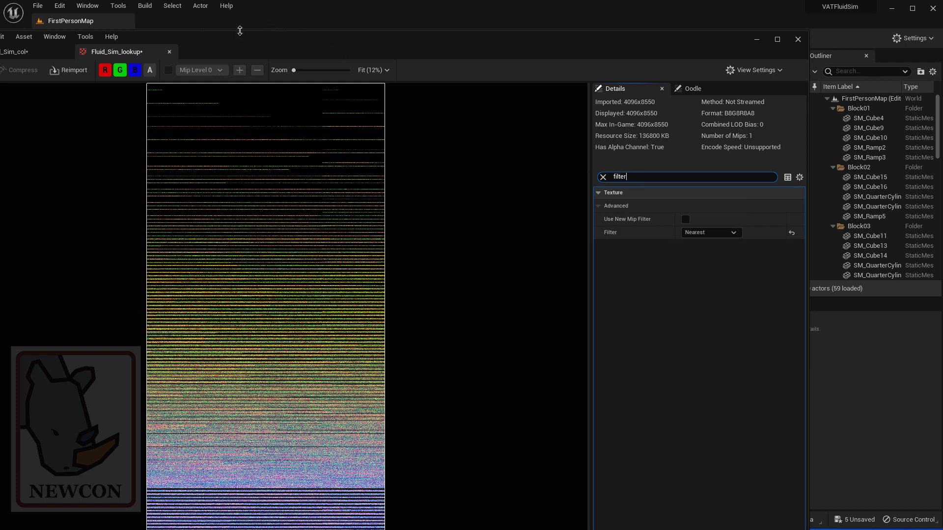
- Open the Fluid_Sim_pos and Fluid_Sim_rot textures and look up the Filter setting in the details of each
left_click_drag(233, 44, 401, 119)
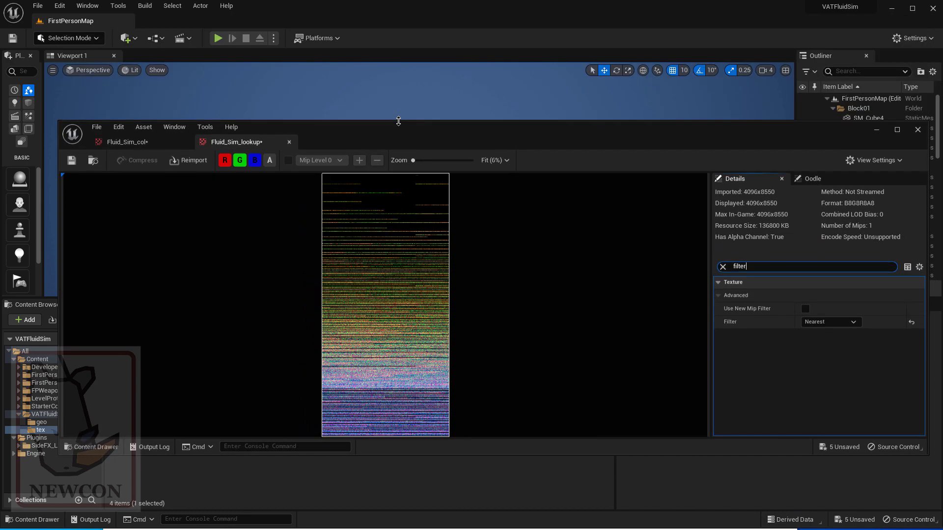
left_click_drag(458, 123, 424, 21)
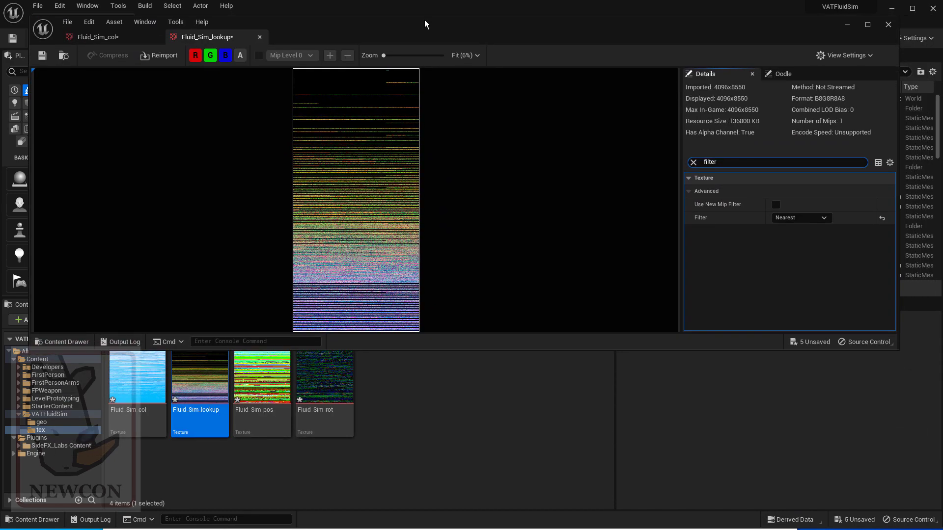
double_click(259, 383)
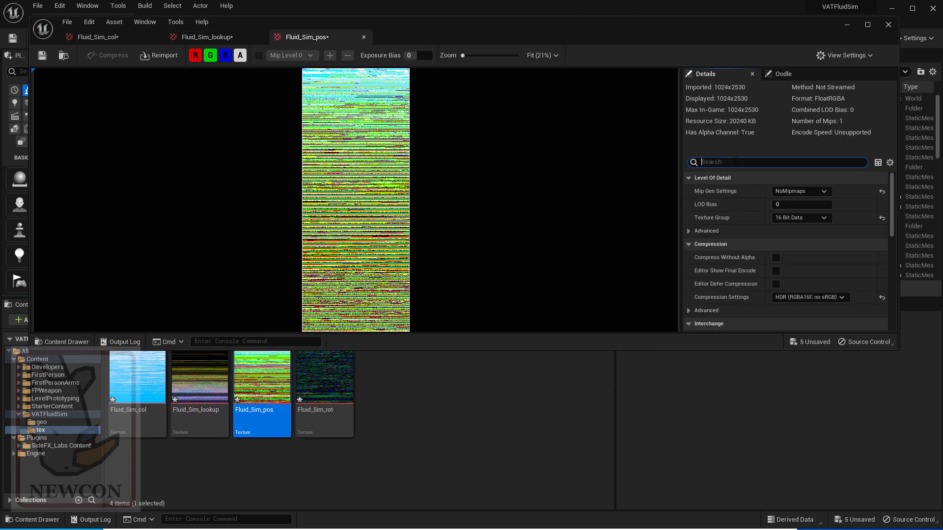
type("filte")
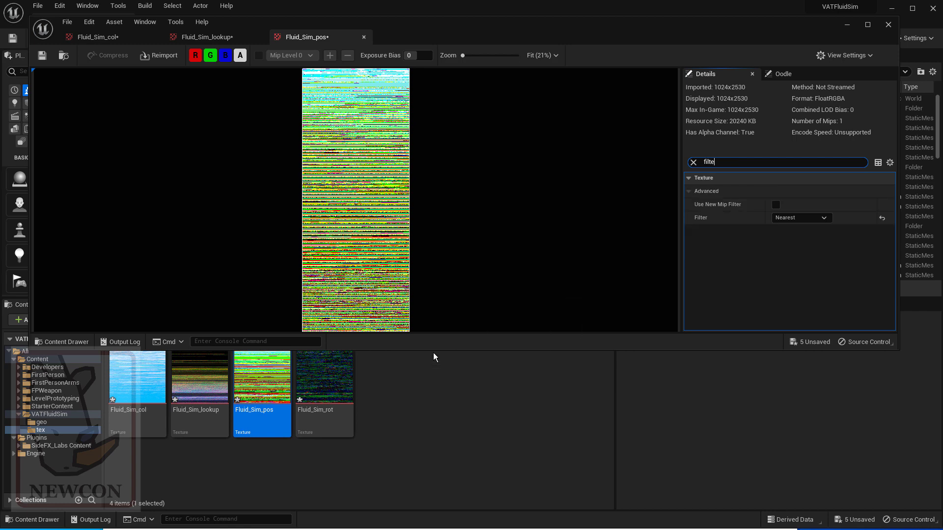
double_click(324, 380)
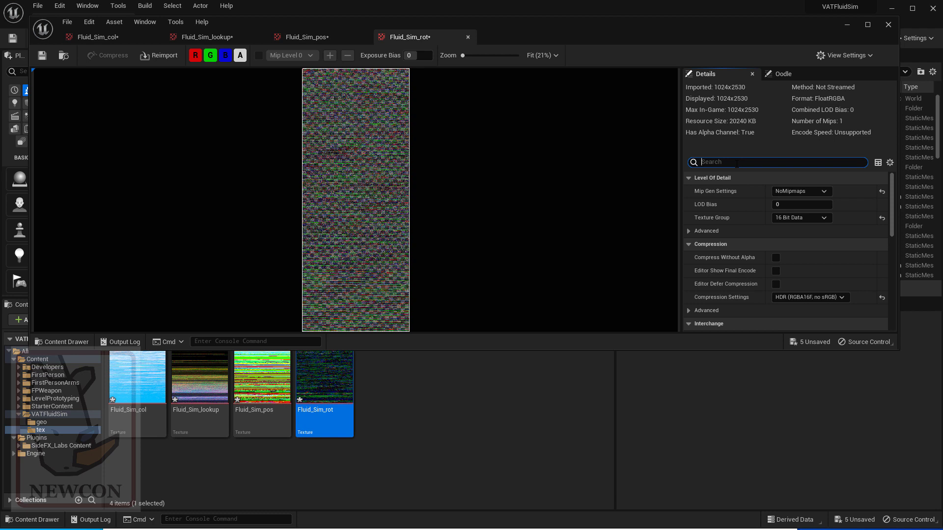
type("filter")
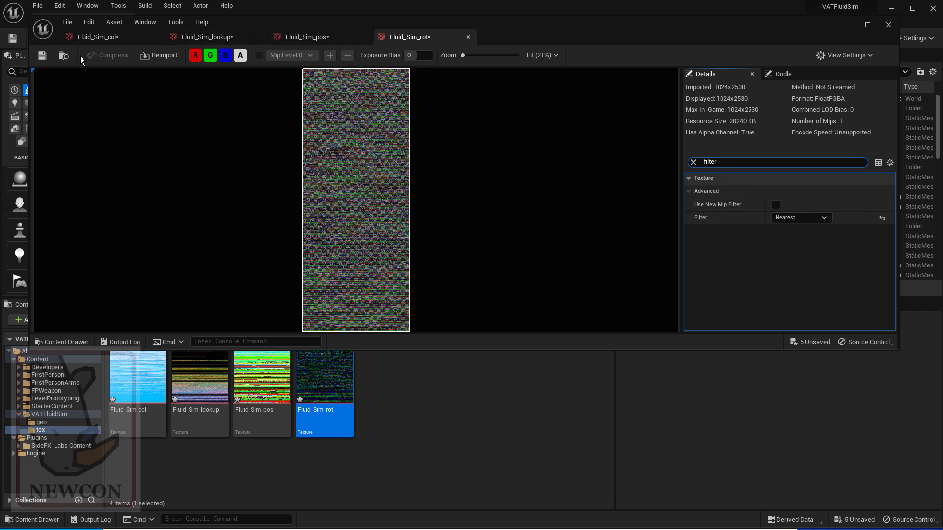
- Save all modified assets, and close the texture editor after a final look through the open Fluid_Sim textures
left_click(41, 7)
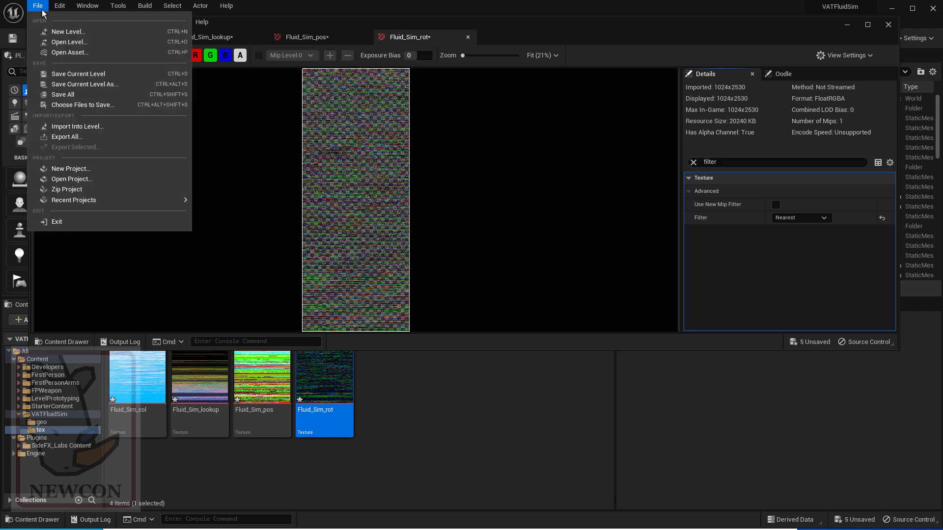
left_click(68, 94)
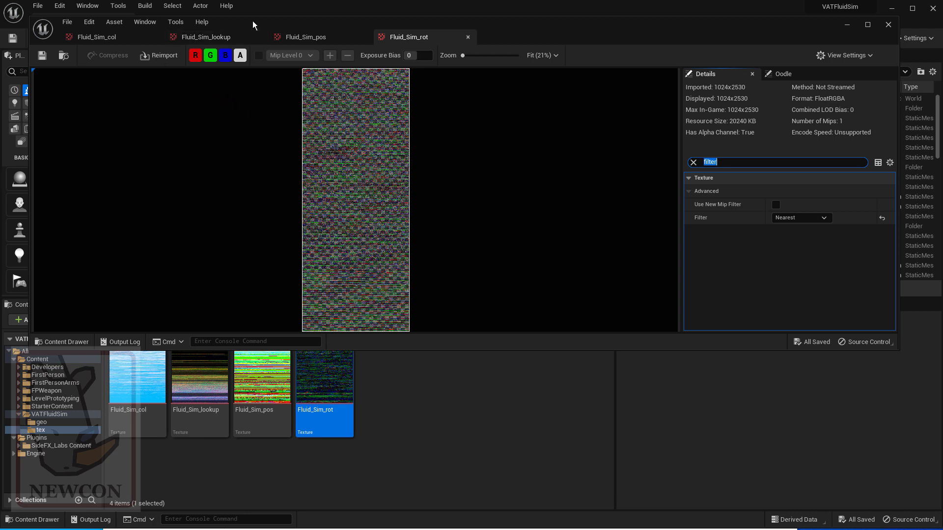
left_click_drag(244, 26, 250, 138)
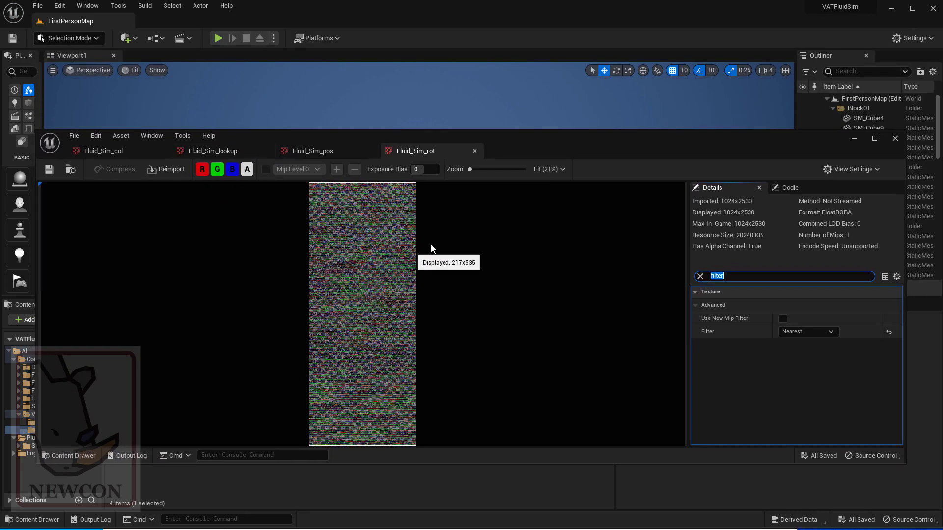
left_click(328, 153)
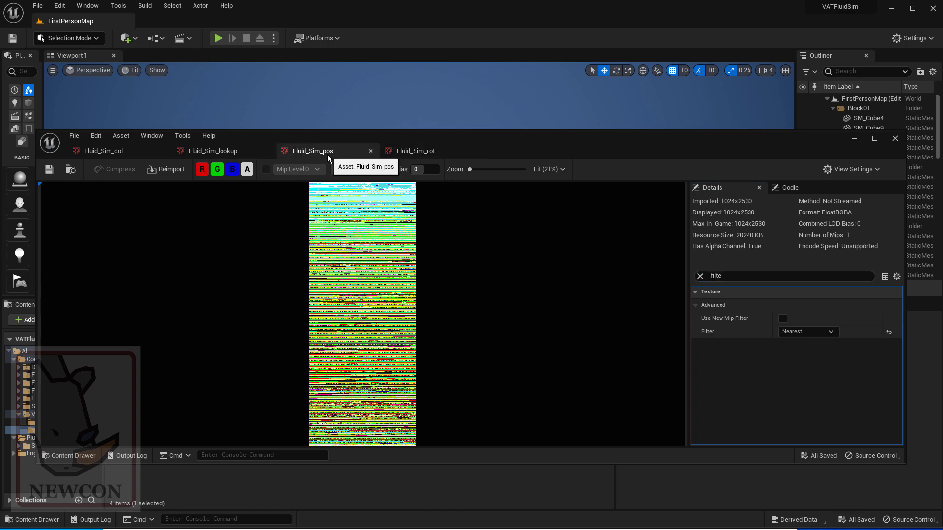
left_click(228, 151)
left_click(109, 153)
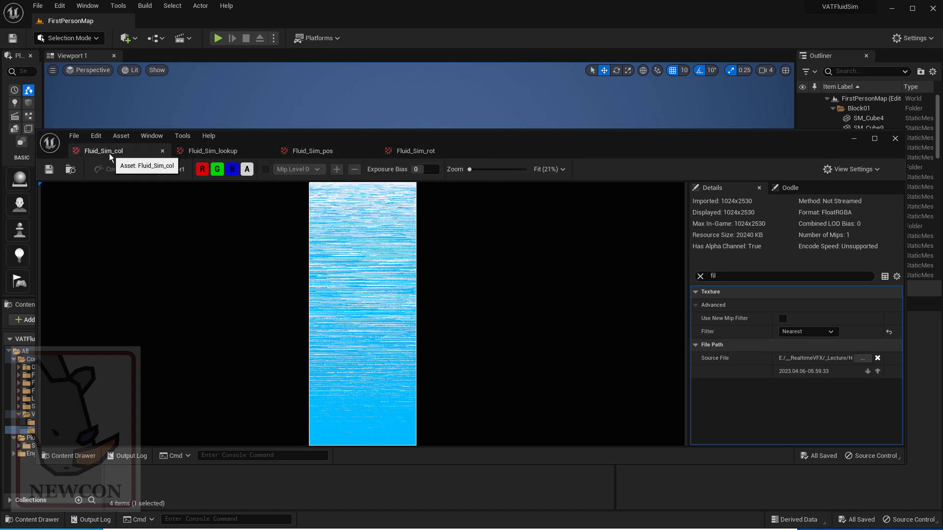
left_click(895, 140)
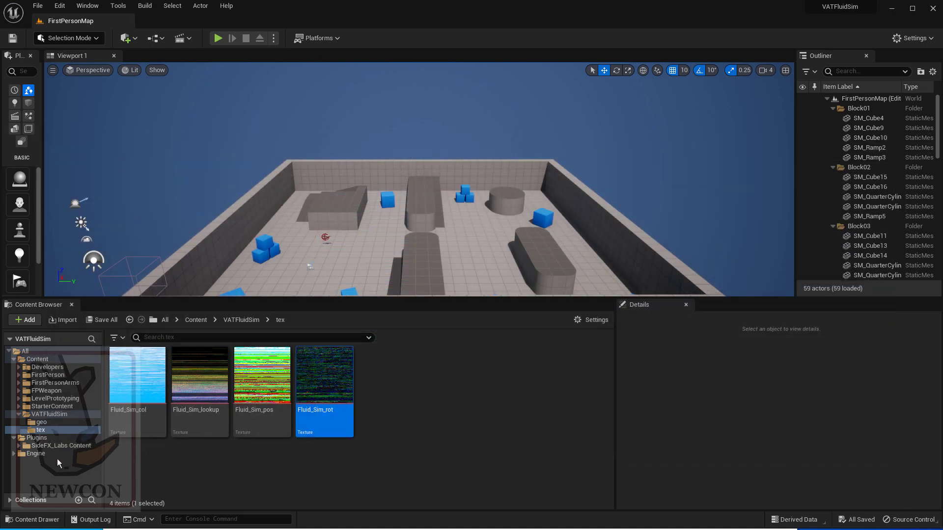
- Open Fluid_Sim_mesh from the geo folder in the Static Mesh editor and enlarge its window
left_click(35, 423)
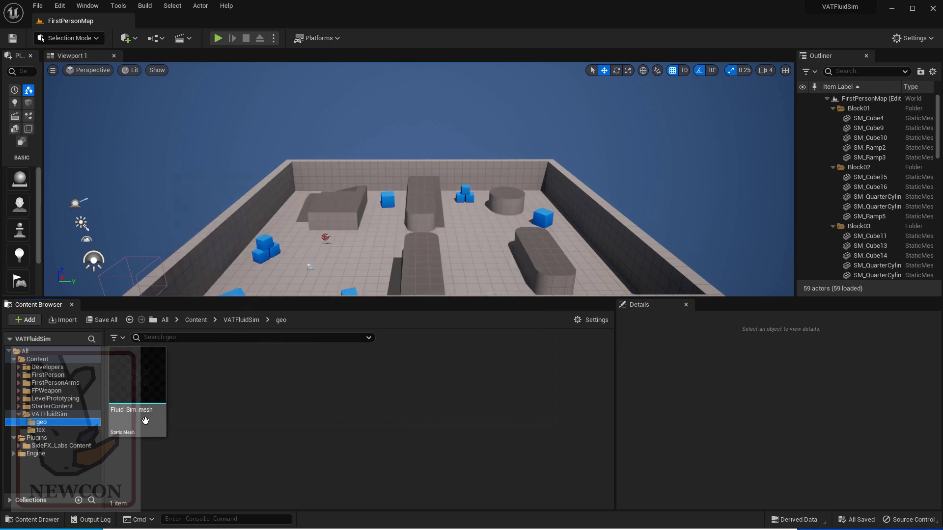
mouse_move(115, 420)
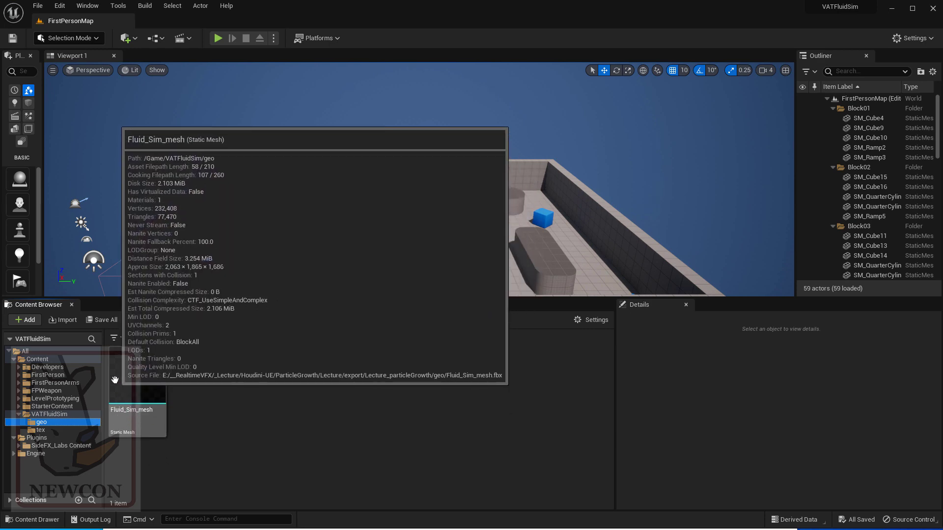
double_click(133, 377)
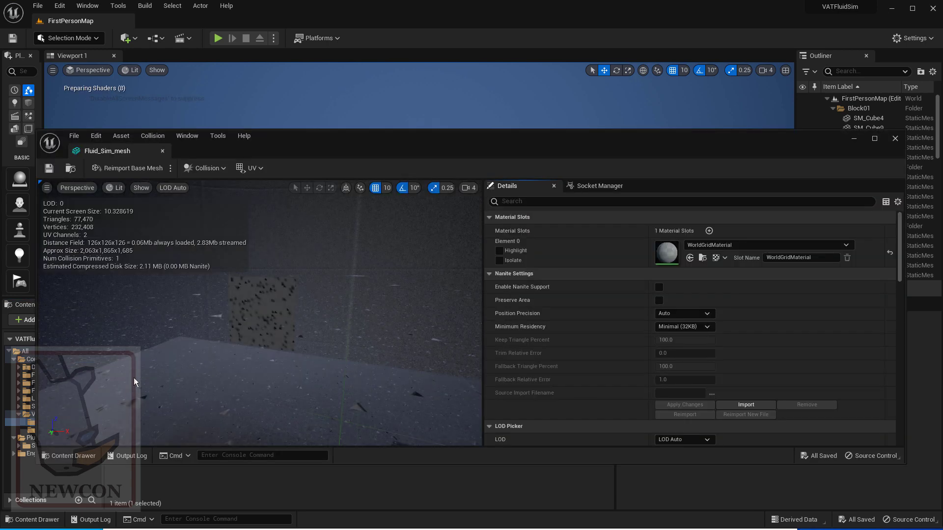
left_click_drag(341, 144, 328, 73)
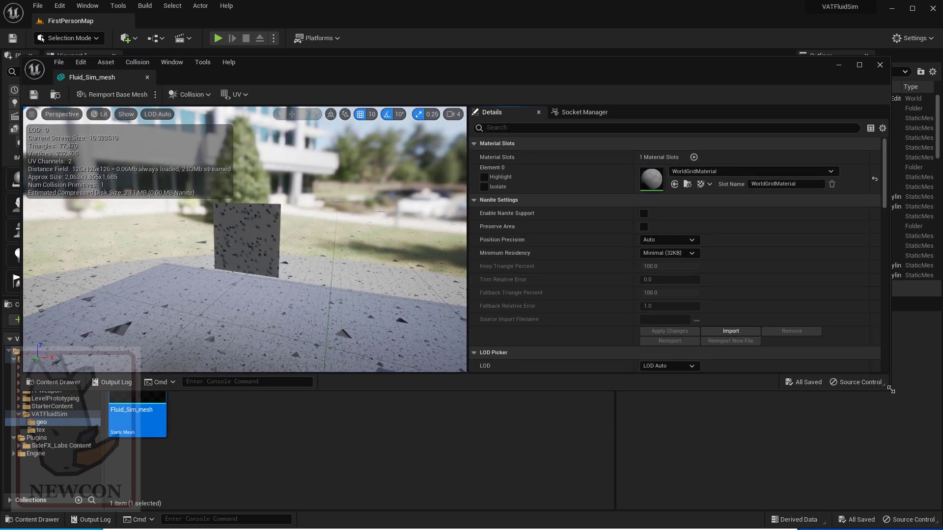
left_click_drag(890, 390, 863, 500)
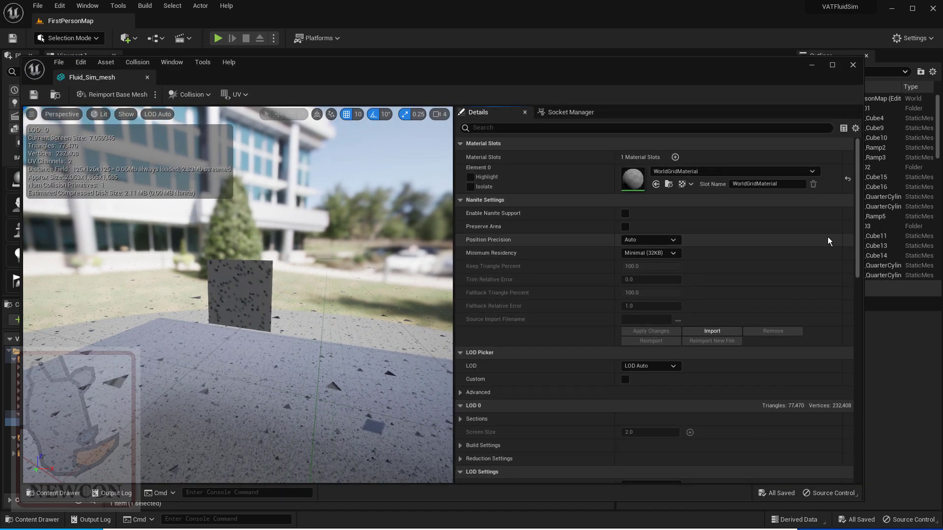
- Enable Use Full Precision UVs in the LOD 0 build settings of Fluid_Sim_mesh and save the mesh
left_click_drag(857, 160, 861, 212)
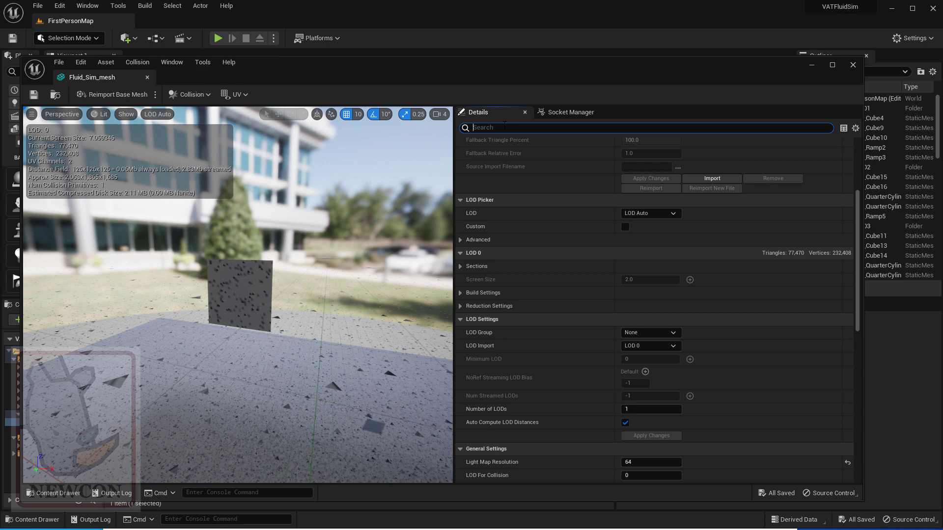
type("uv")
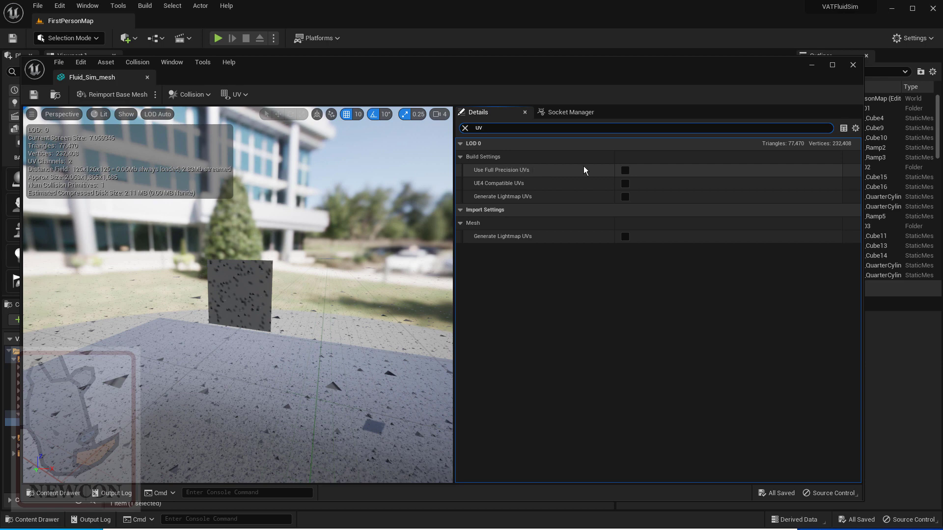
left_click(625, 171)
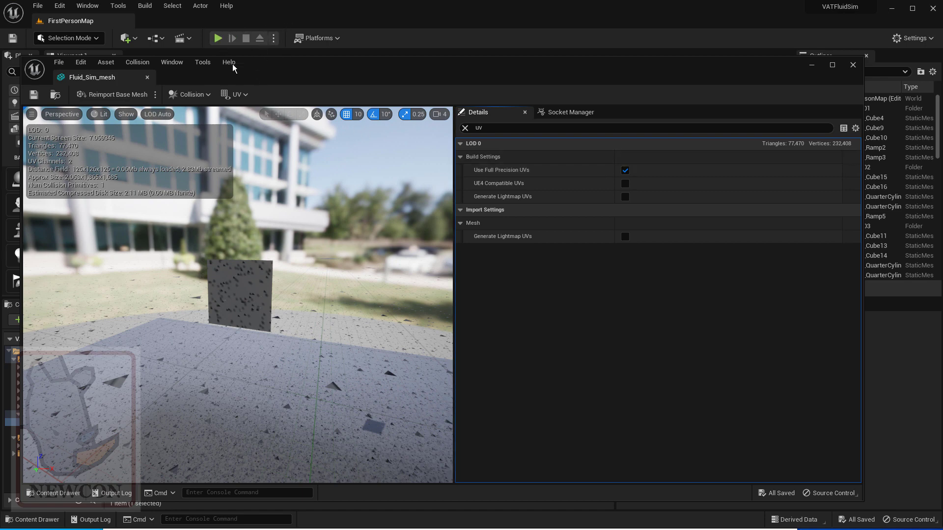
left_click_drag(280, 69, 304, 84)
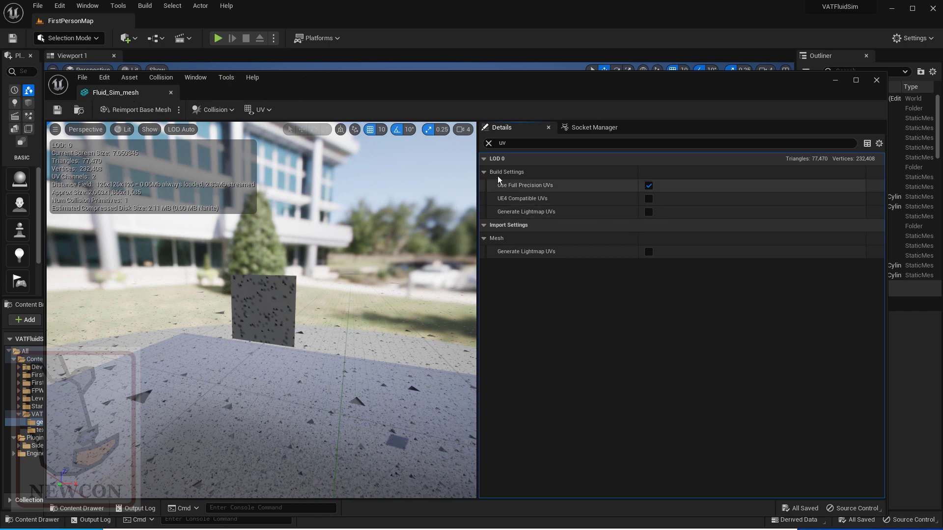
left_click(512, 143)
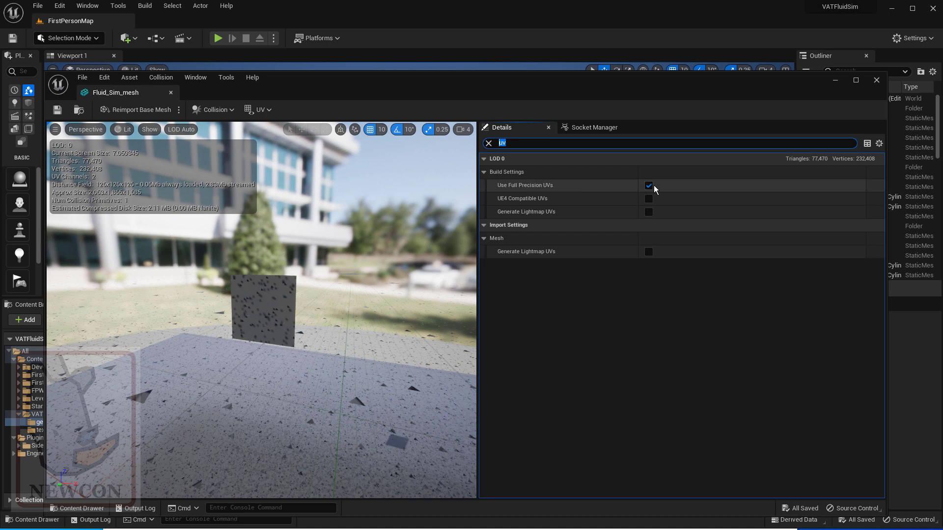
left_click(58, 110)
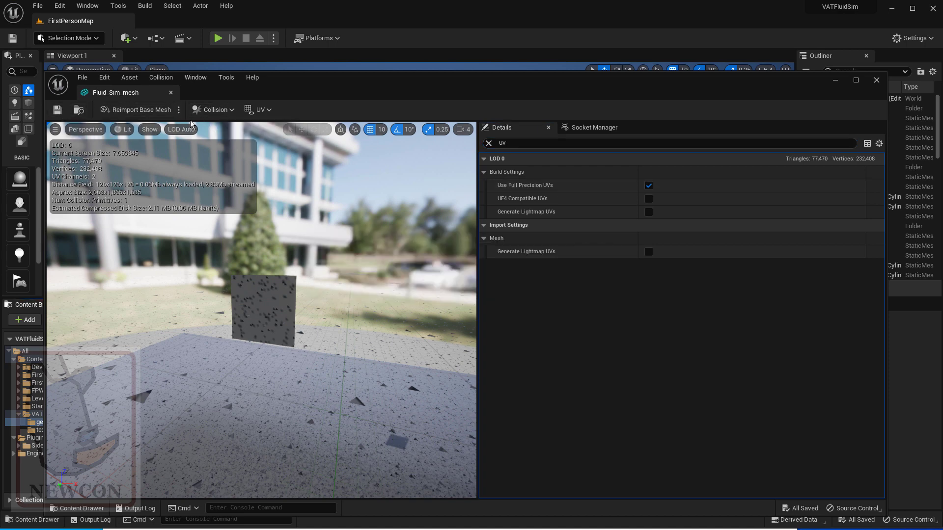
- Close the Fluid_Sim_mesh editor with its level of detail changes applied, and go to the VATFluidSim folder
left_click(875, 81)
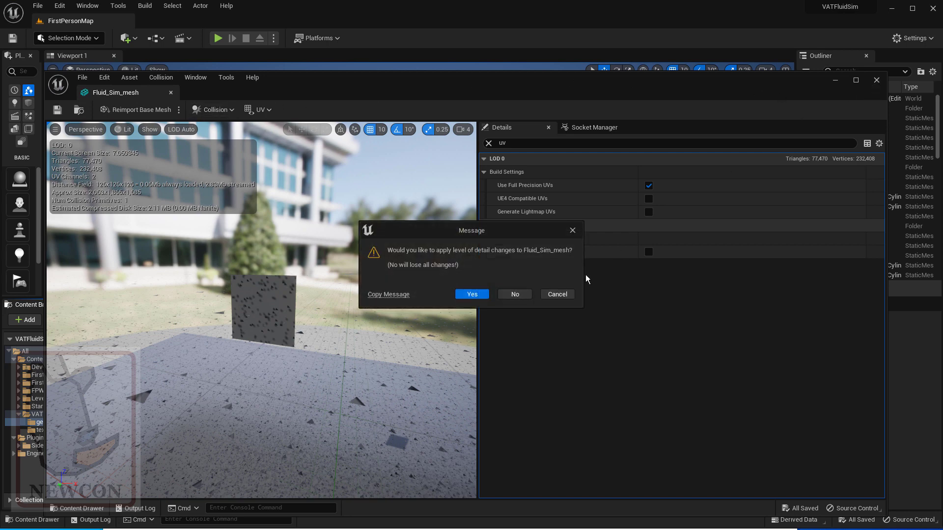
left_click(472, 294)
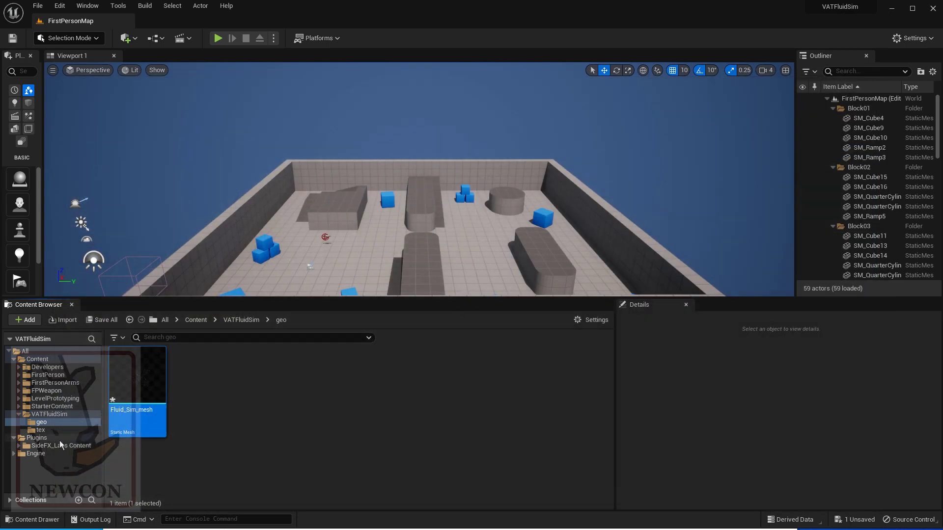
left_click(49, 413)
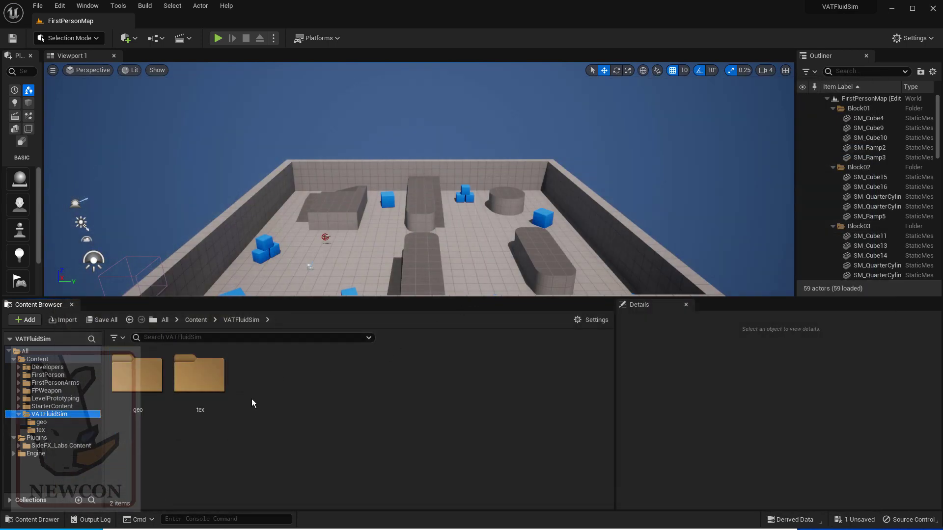
- Create a material named M_VAT_Fluid in the VATFluidSim folder and open it in the Material Editor
right_click(263, 394)
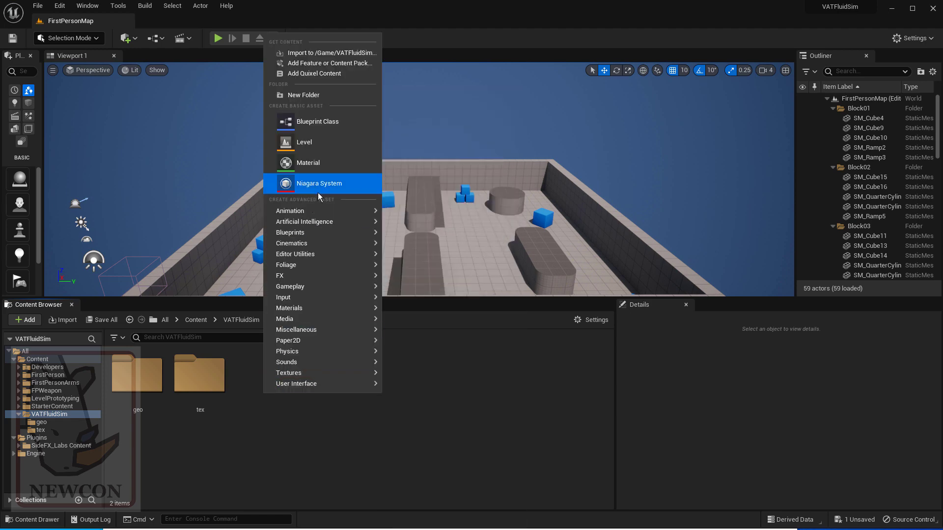
left_click(308, 162)
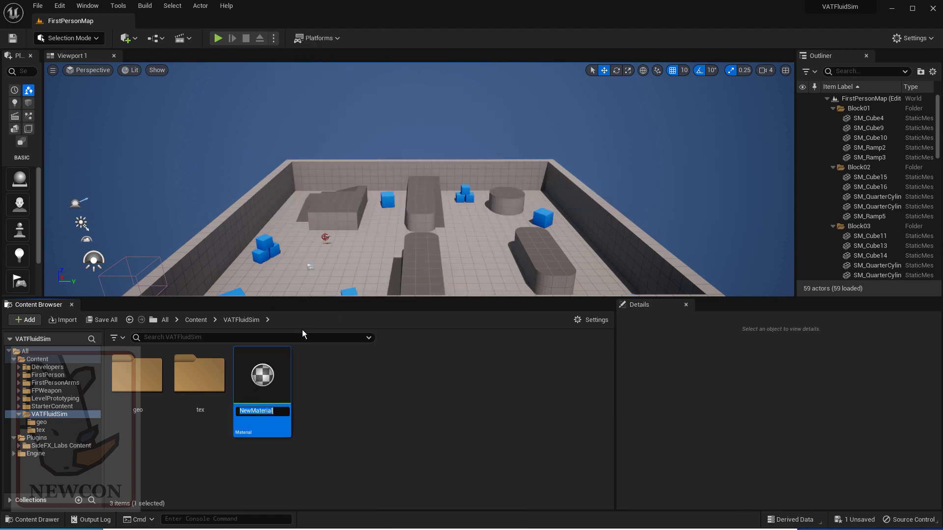
type("M_VAT_Fluid")
key("Return")
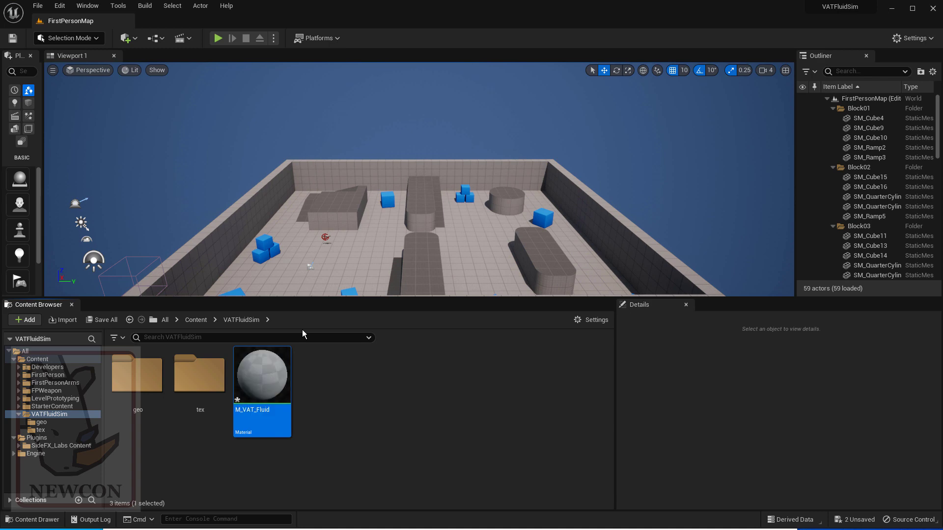
double_click(264, 374)
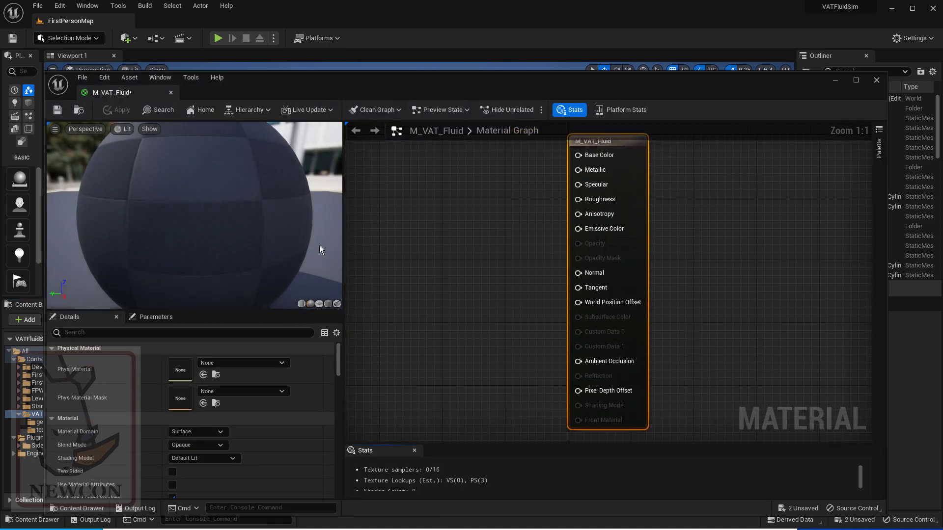
- Add the MF_VAT_DynamicRemeshing function to the material graph and place it beside the M_VAT_Fluid result node, leaving room for connections
right_click_drag(715, 279, 835, 294)
right_click(513, 253)
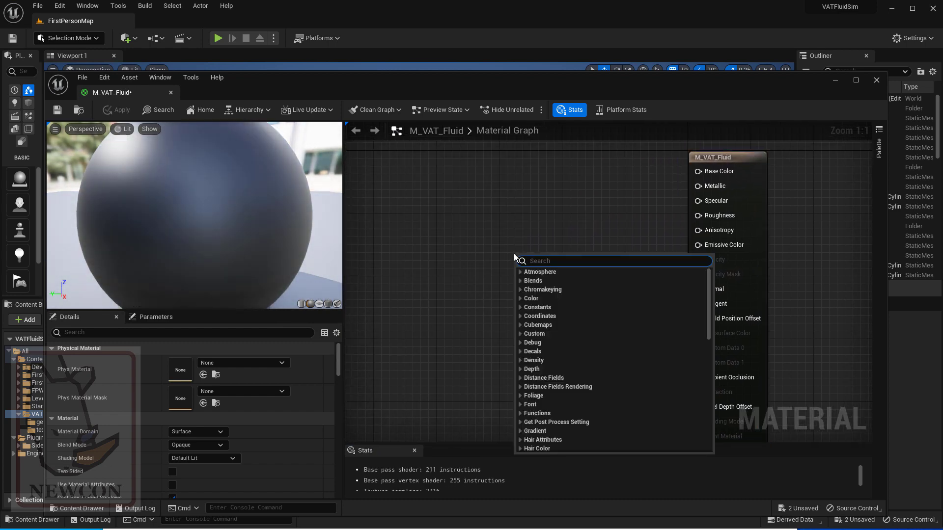
type("vat")
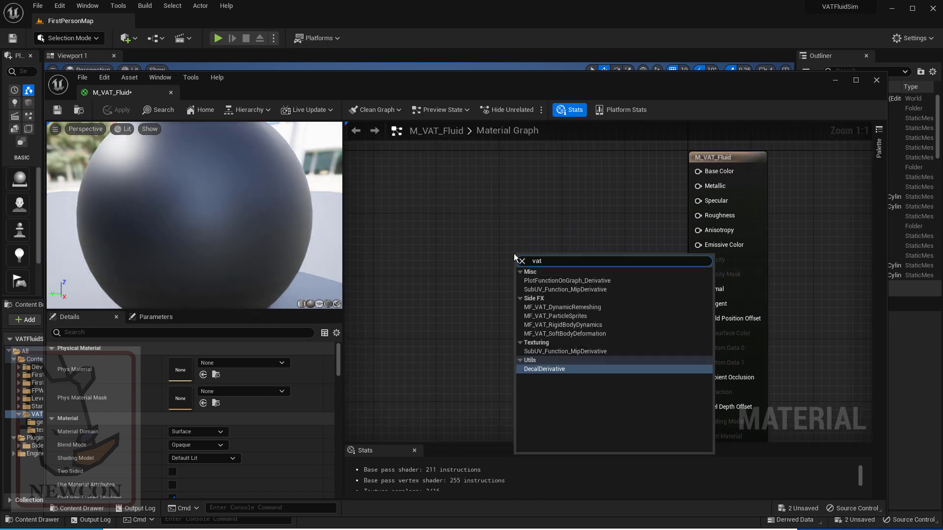
left_click(584, 307)
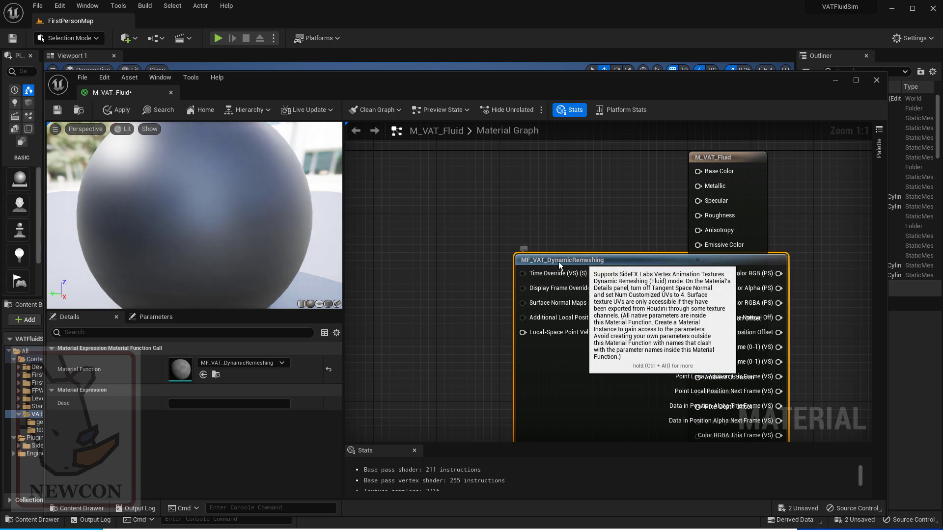
left_click_drag(584, 259, 419, 170)
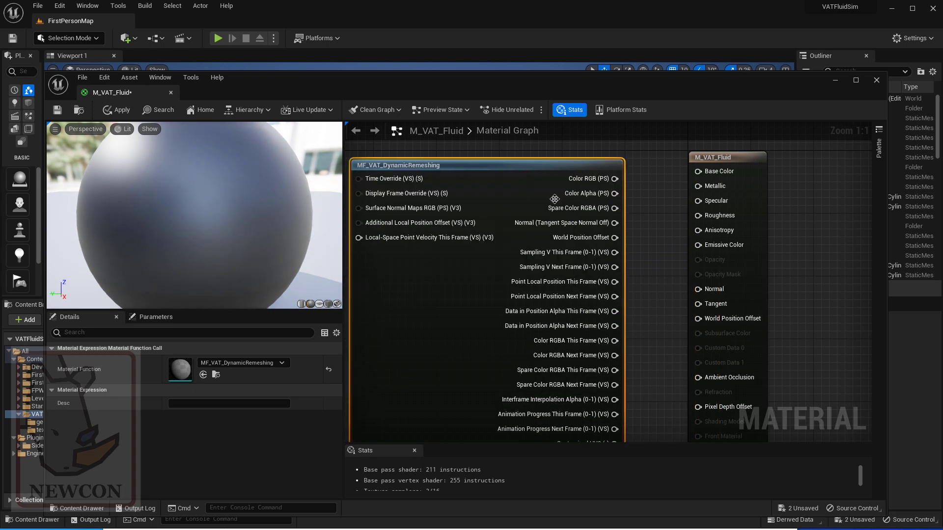
right_click_drag(807, 316, 762, 293)
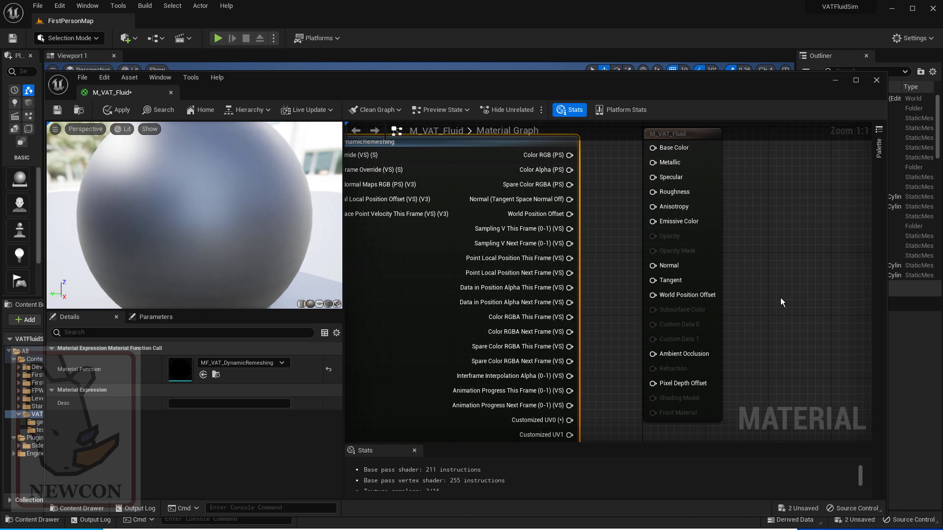
scroll(774, 291, "down", 5)
scroll(774, 290, "up", 5)
right_click_drag(764, 278, 784, 325)
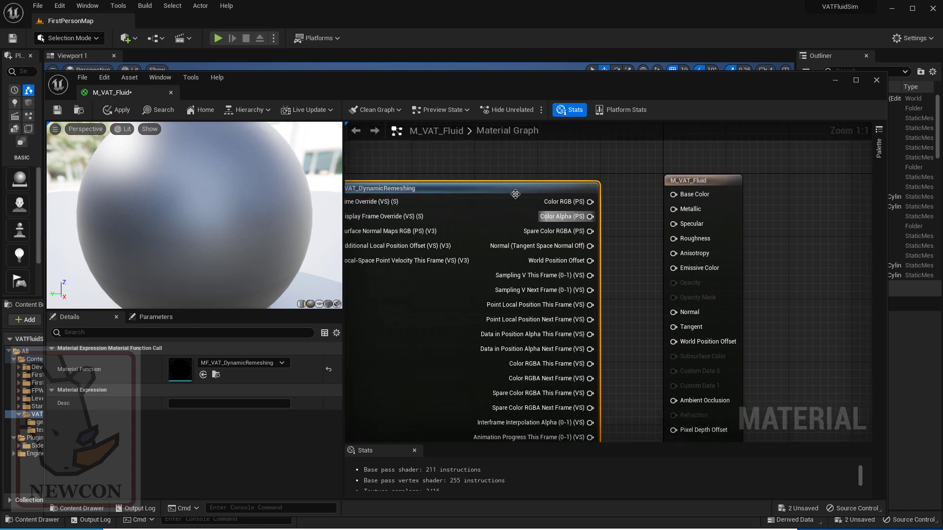
left_click_drag(509, 192, 477, 173)
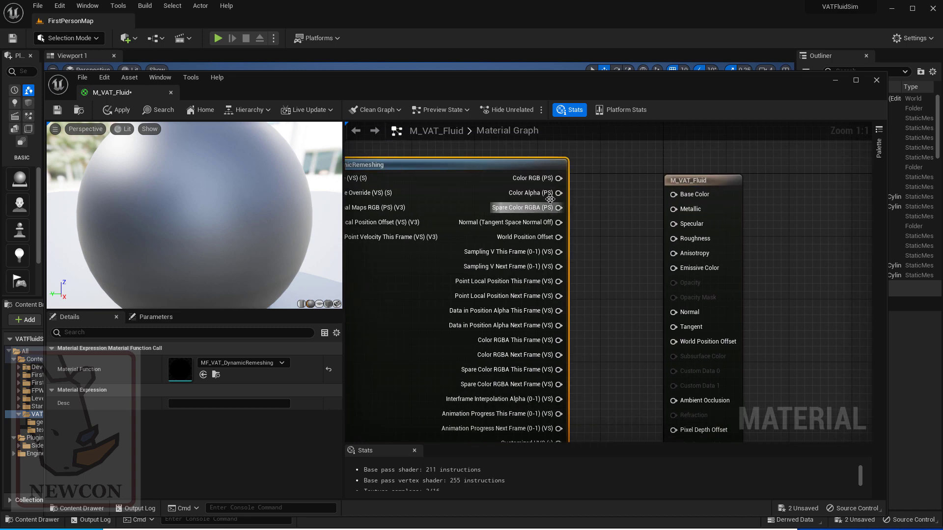
- Connect the function's Color RGB output to Base Color and its Normal (Tangent Space Normal Off) output to Normal
left_click_drag(559, 178, 673, 194)
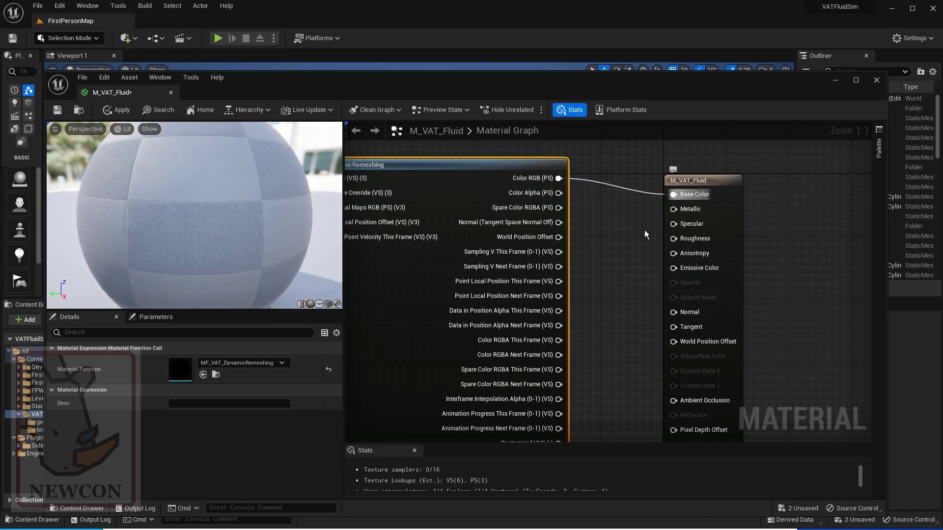
left_click(599, 285)
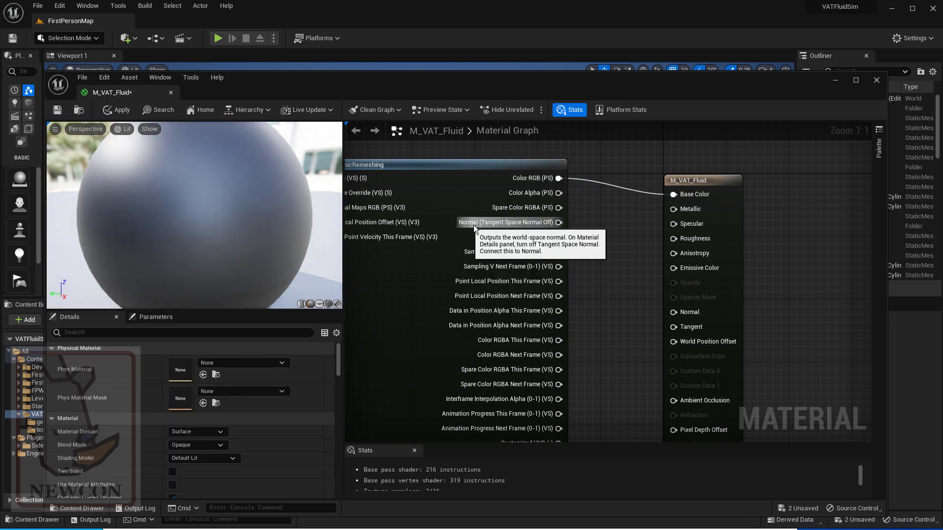
left_click_drag(559, 222, 669, 313)
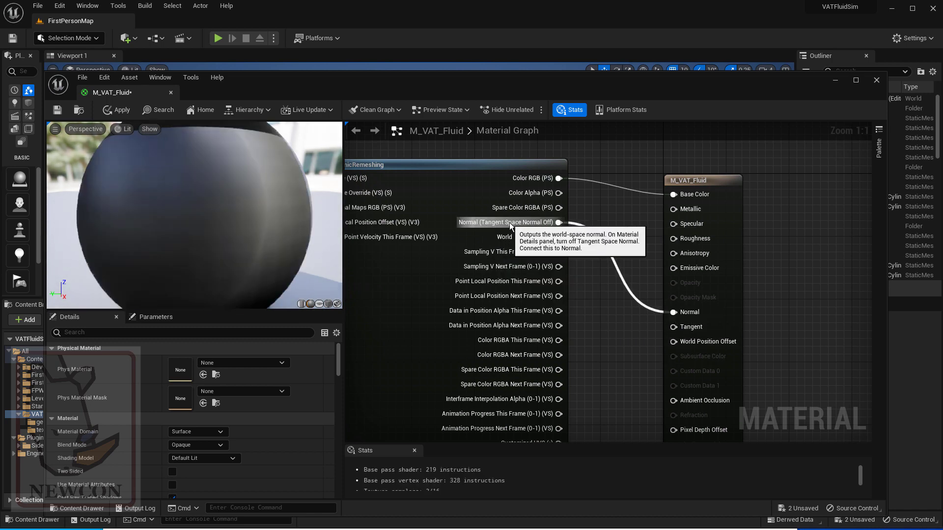
- Disable Tangent Space Normal on M_VAT_Fluid and connect the function's World Position Offset output to the material's World Position Offset input
left_click(678, 187)
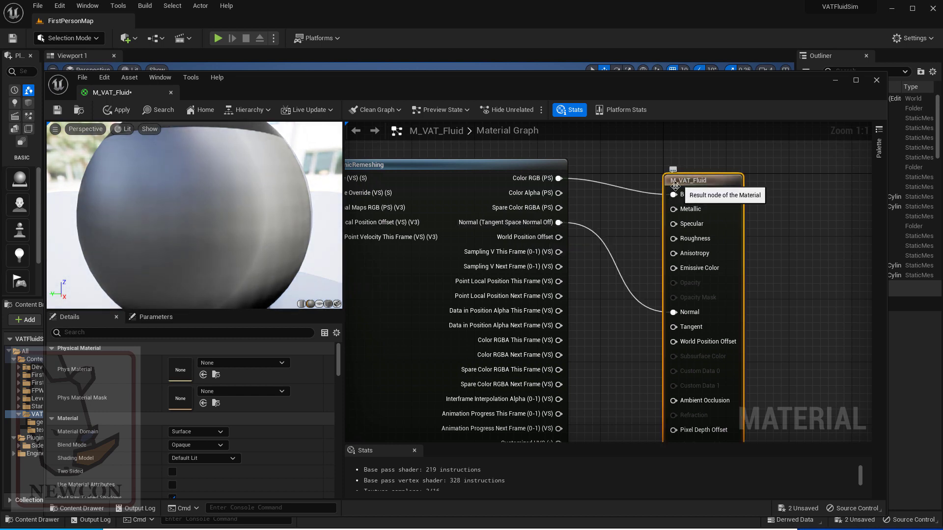
left_click(84, 333)
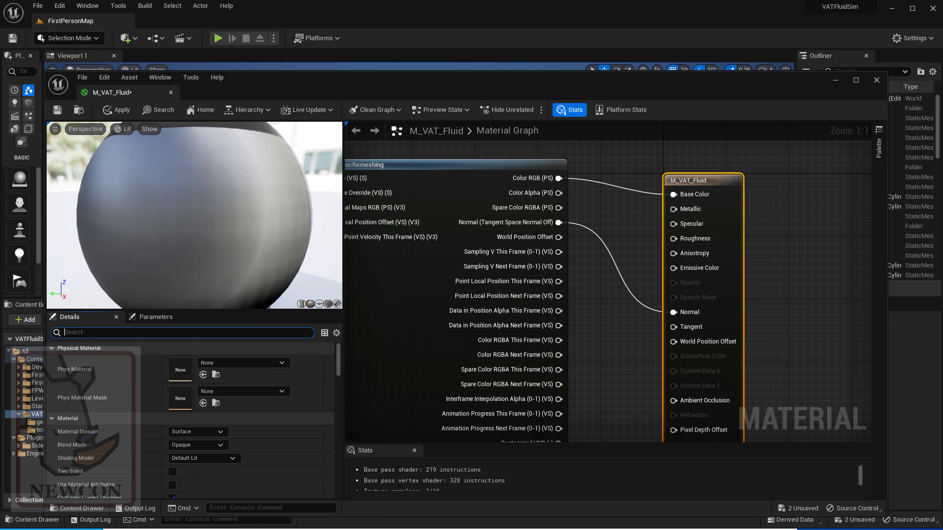
type("tangen")
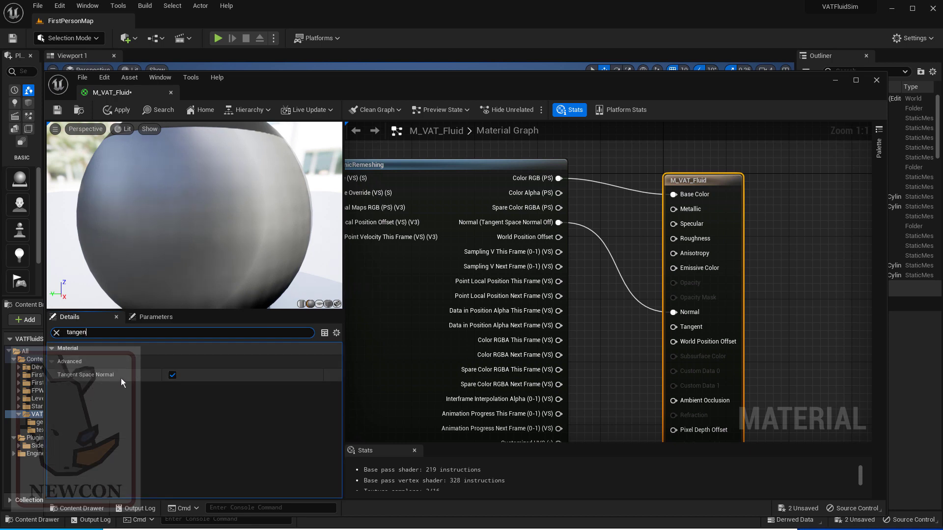
left_click(172, 377)
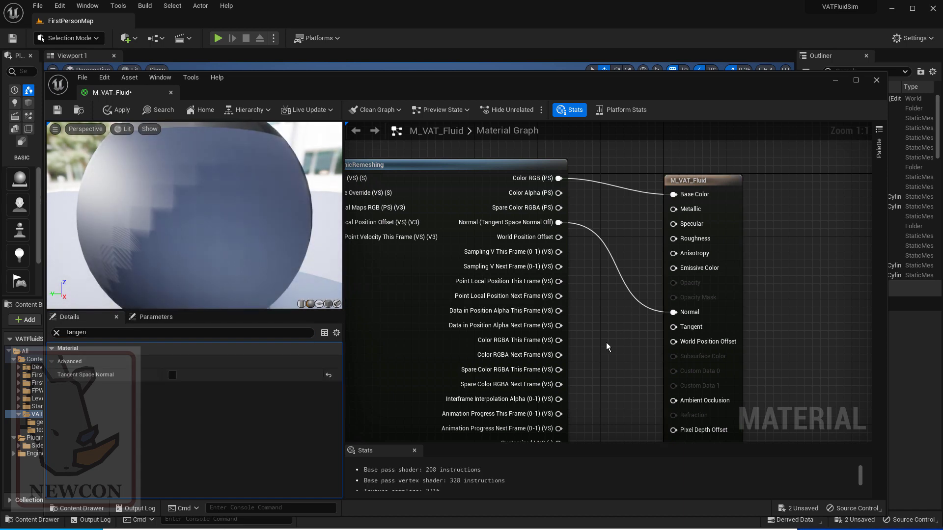
right_click_drag(606, 323, 589, 283)
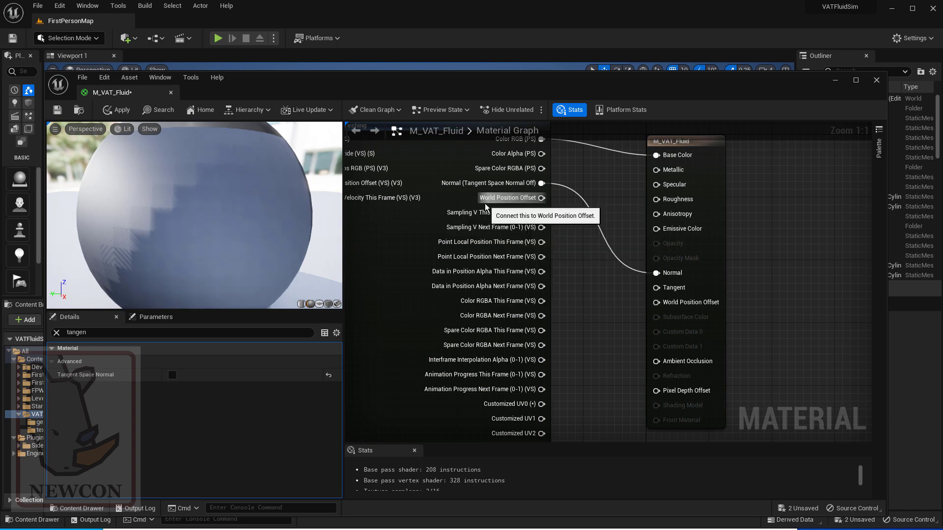
left_click_drag(541, 198, 657, 304)
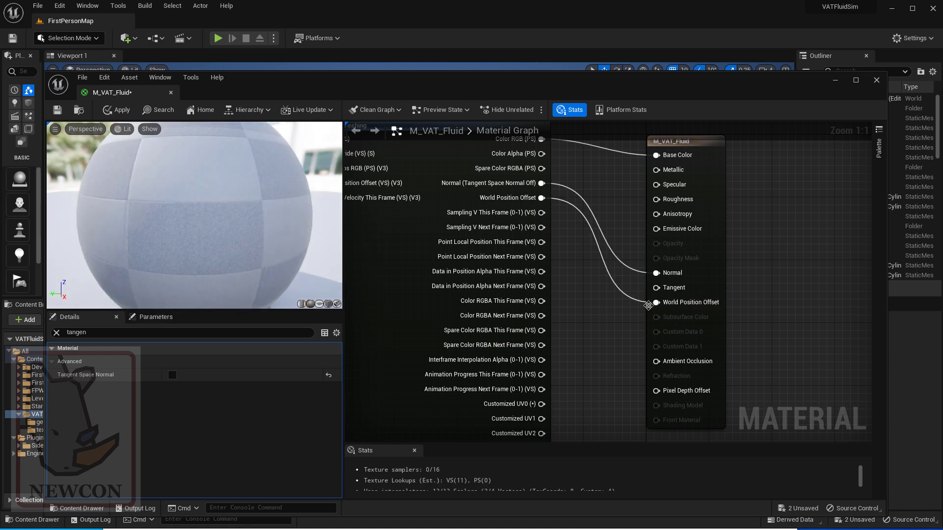
- Set Num Customized UVs of the M_VAT_Fluid material to 4
right_click_drag(581, 385, 583, 346)
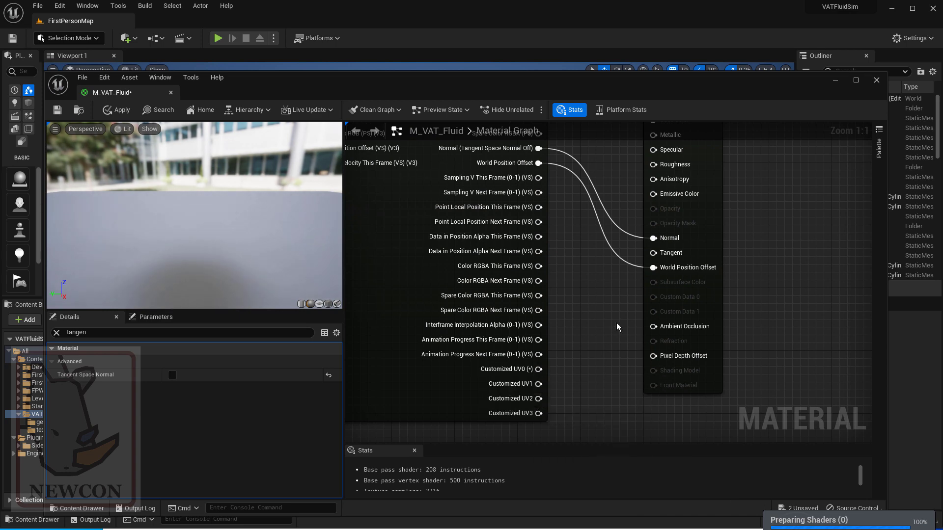
right_click_drag(612, 294, 625, 386)
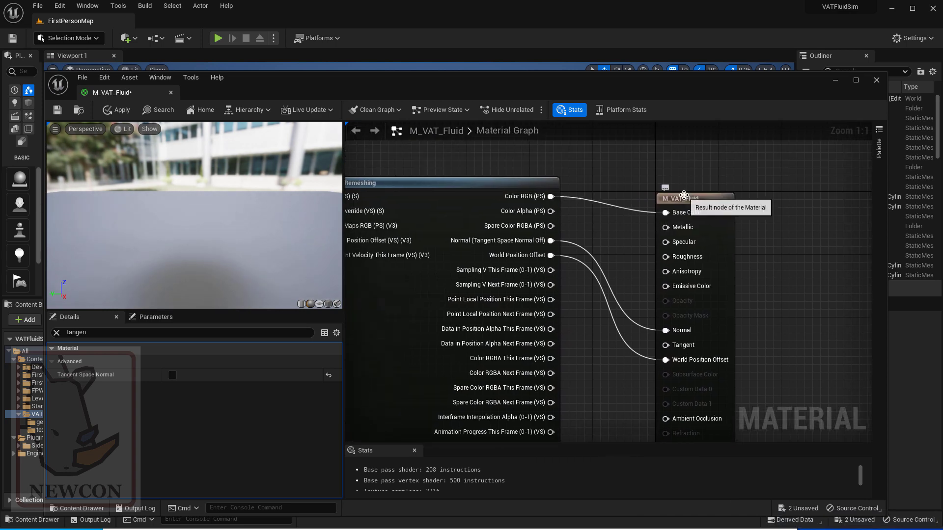
left_click(683, 197)
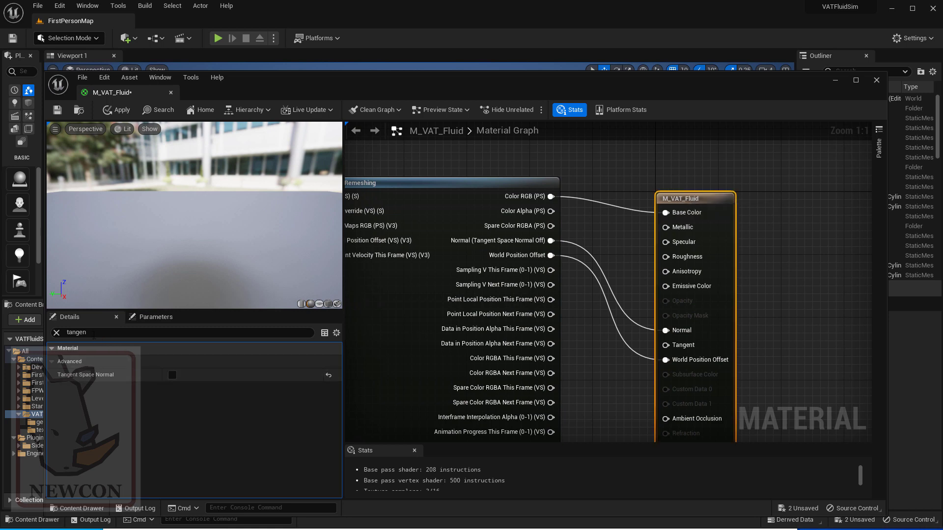
left_click(56, 333)
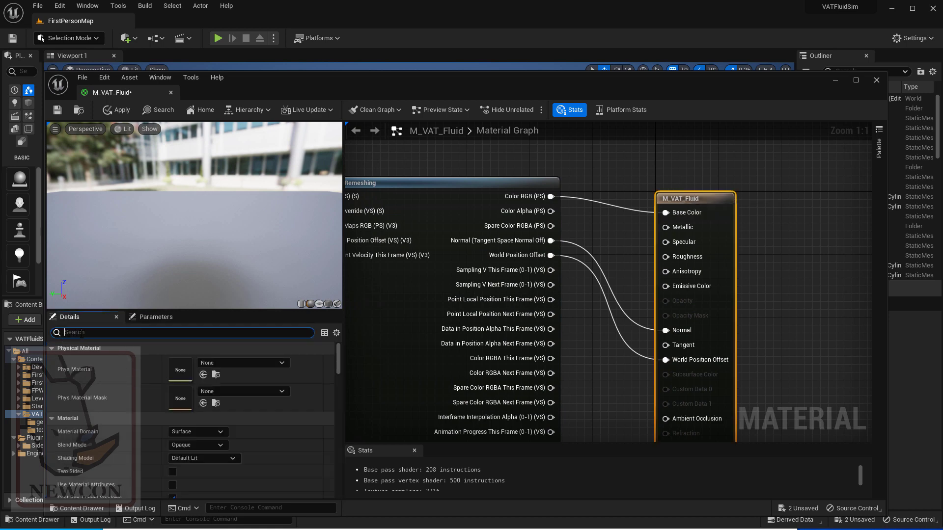
type("cusom")
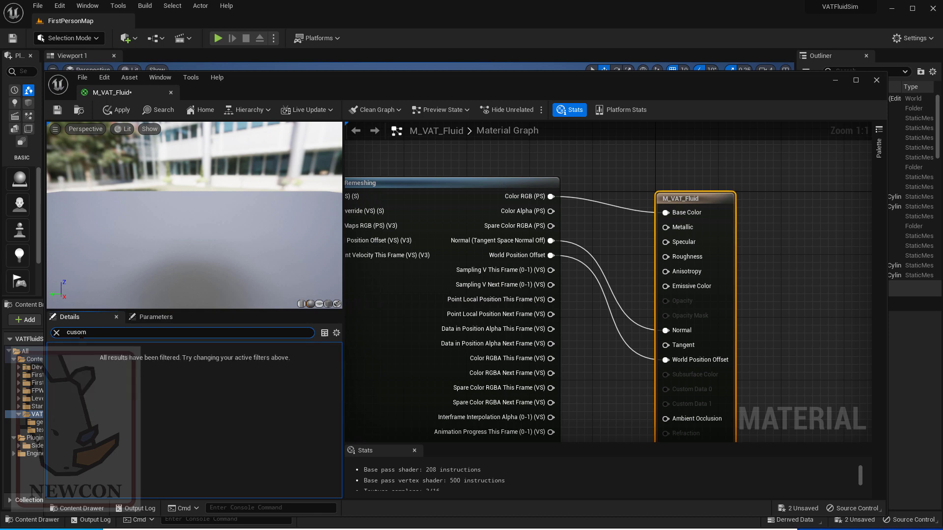
key("BackSpace")
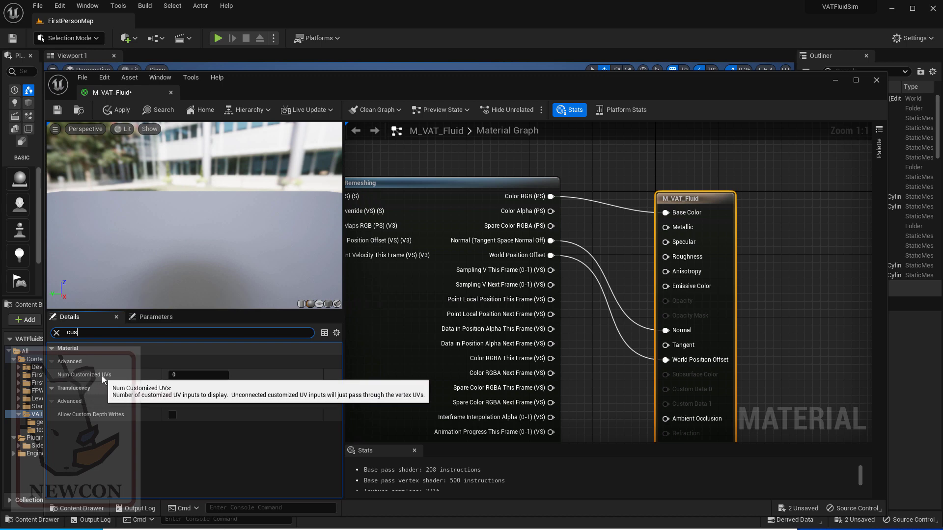
left_click(180, 377)
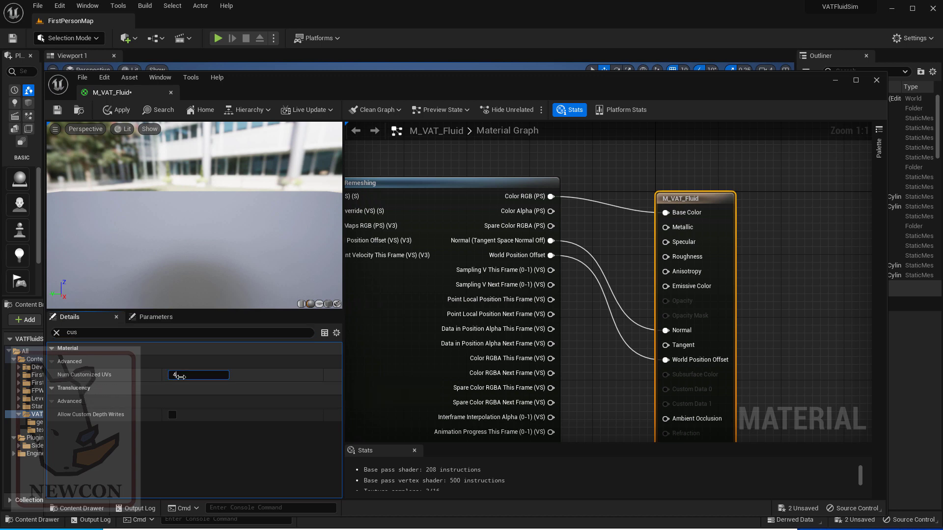
key("Return")
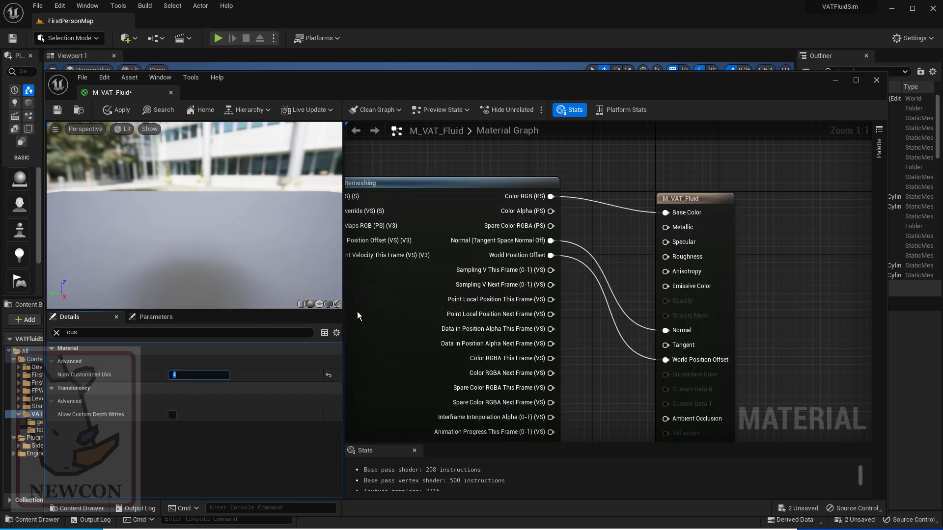
- Connect the function's Customized UV1, UV2 and UV3 outputs to the matching Customized UV inputs of M_VAT_Fluid
right_click_drag(783, 315, 778, 211)
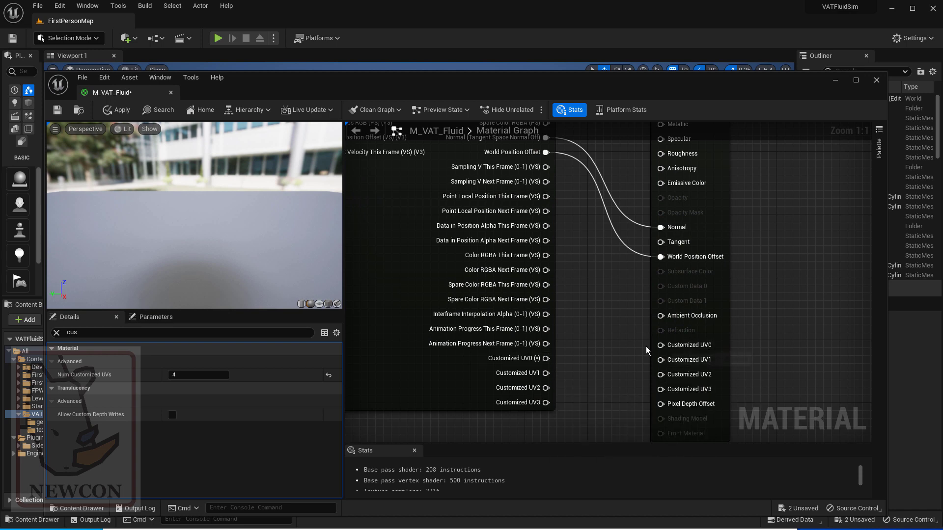
left_click_drag(548, 380, 660, 362)
left_click_drag(546, 387, 660, 374)
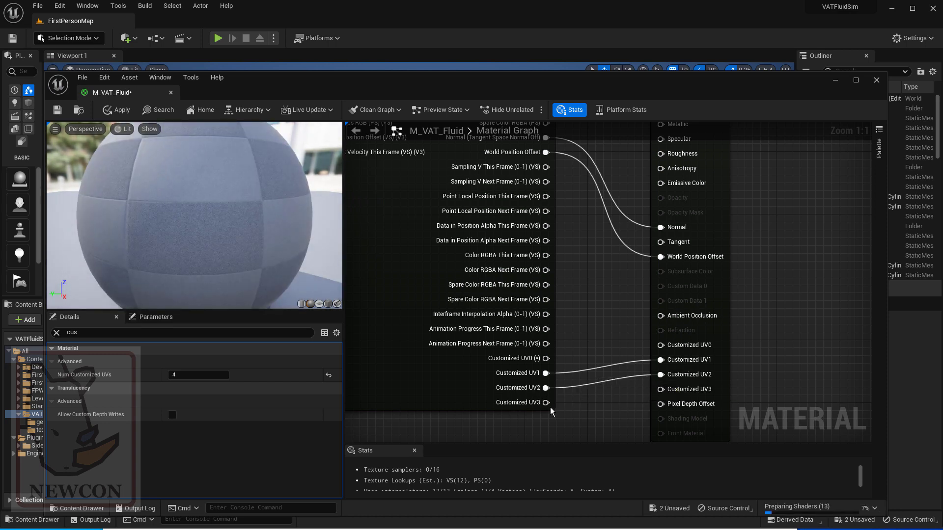
left_click_drag(546, 402, 662, 391)
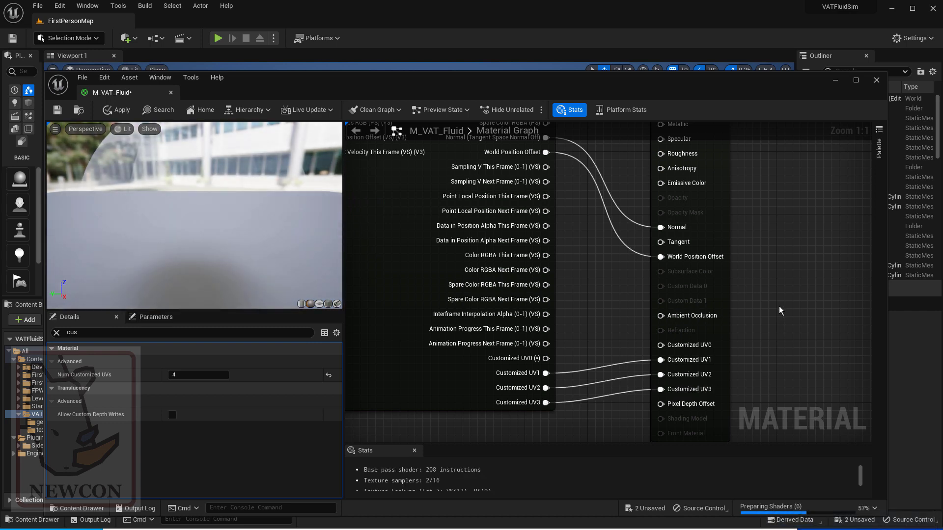
- Apply and save the M_VAT_Fluid material, and reposition its editor window
right_click_drag(780, 311, 823, 372)
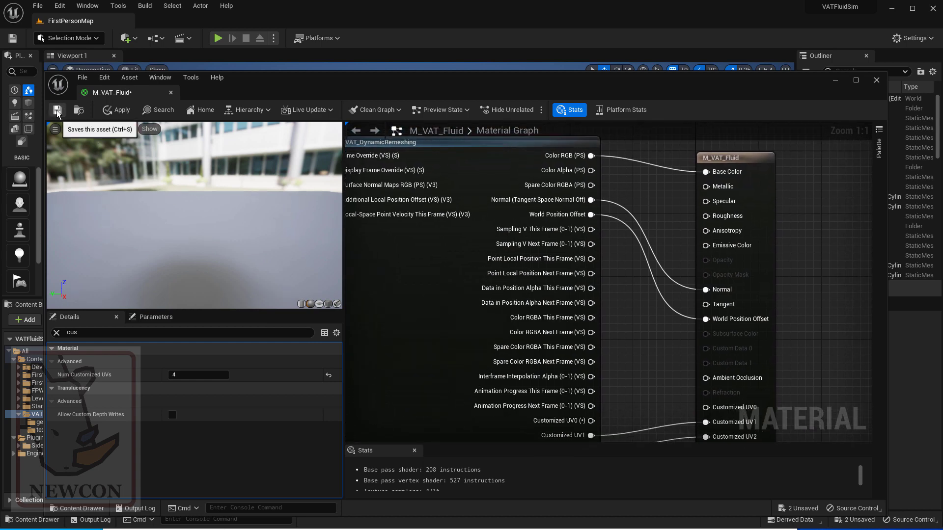
left_click(113, 111)
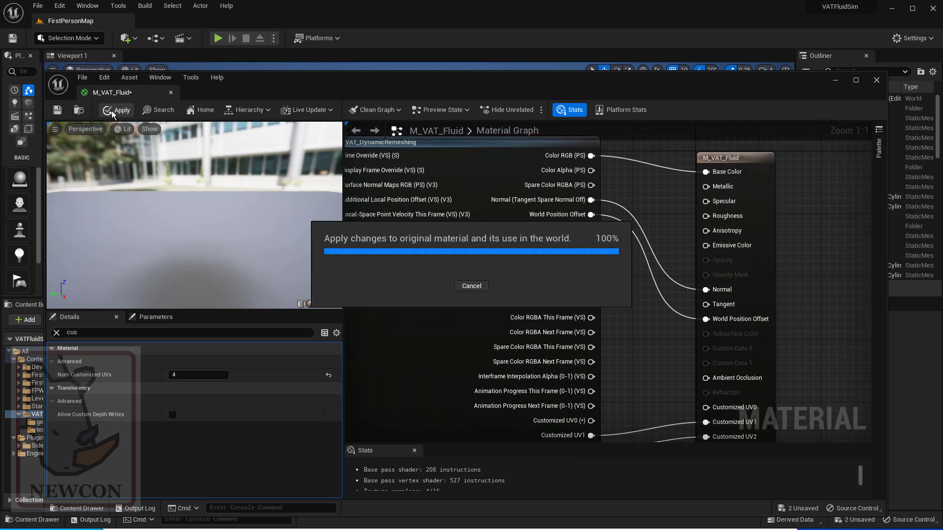
left_click(58, 110)
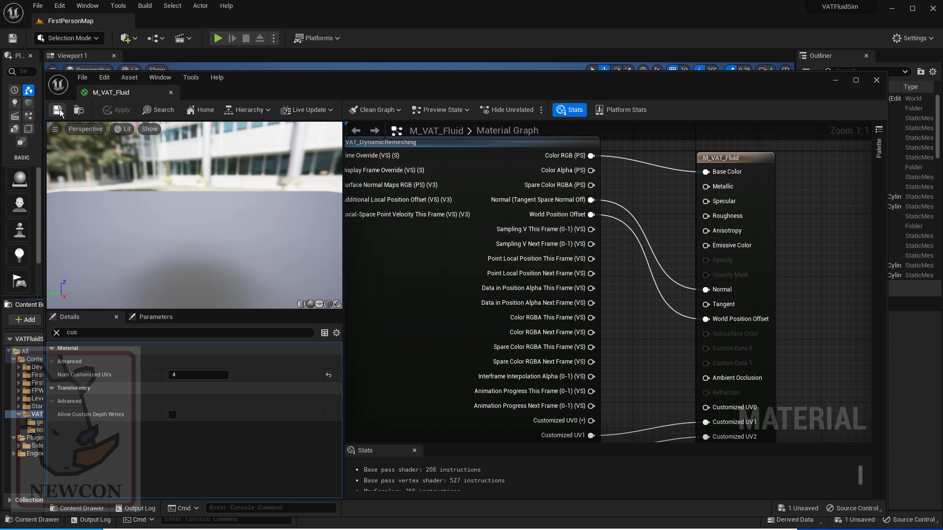
left_click_drag(277, 82, 235, 93)
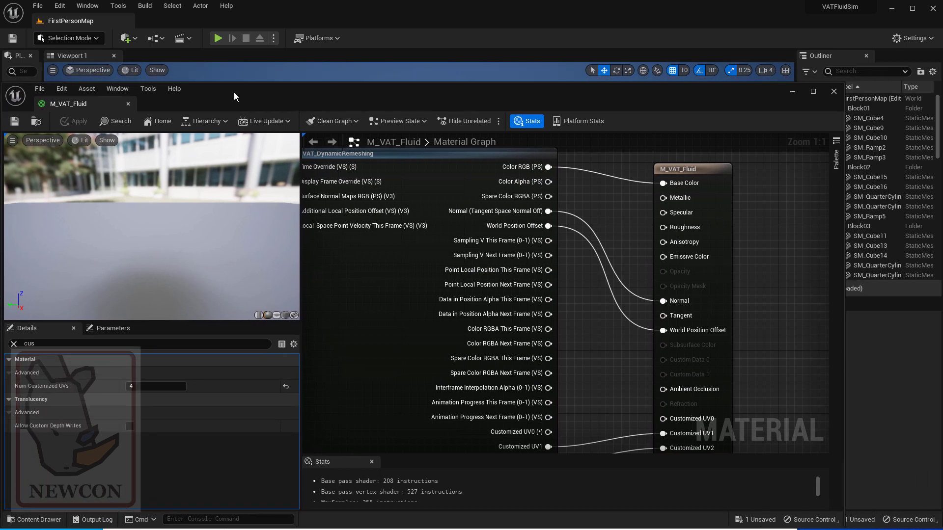
- Dock the M_VAT_Fluid editor into the main window and create a material instance of M_VAT_Fluid with the default name
left_click_drag(84, 105, 162, 20)
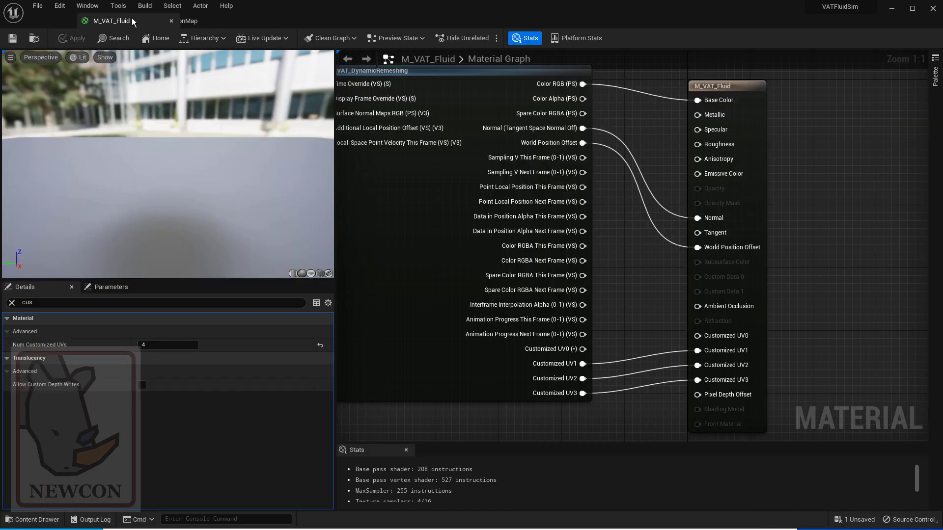
left_click(63, 22)
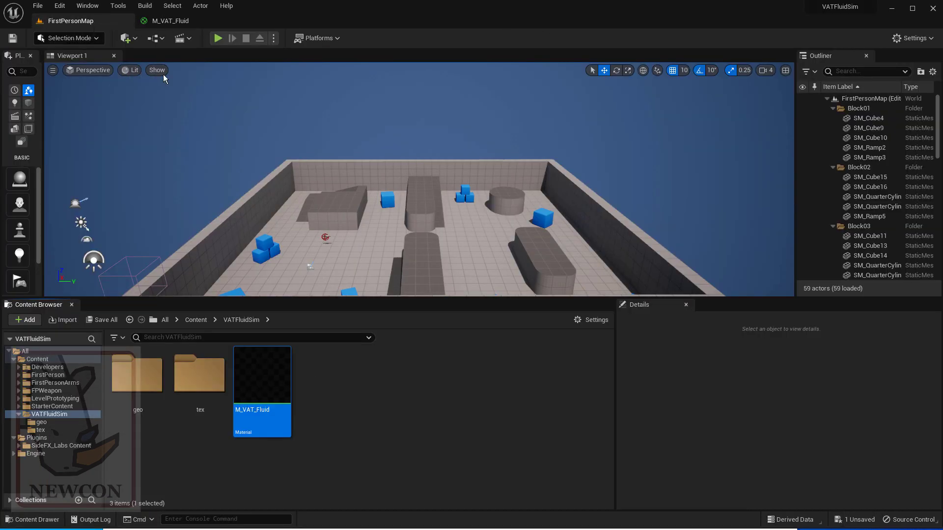
right_click(262, 396)
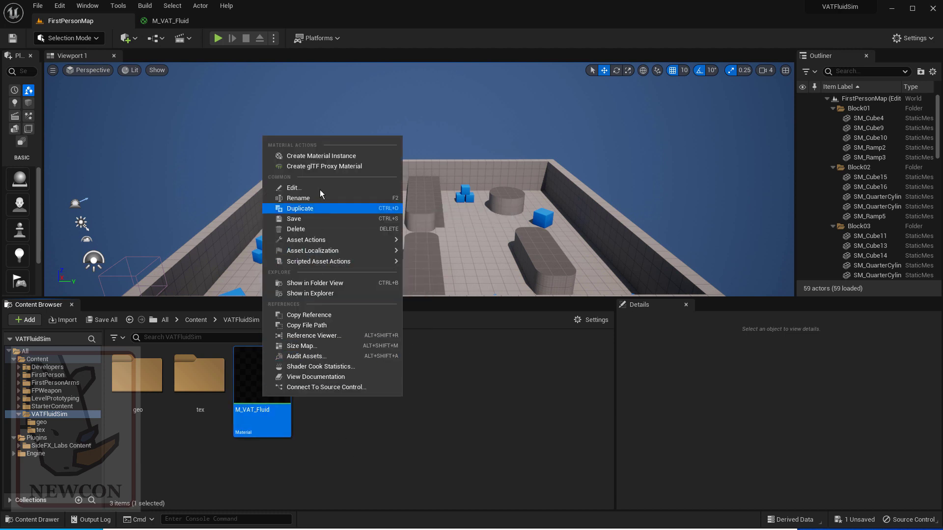
left_click(323, 156)
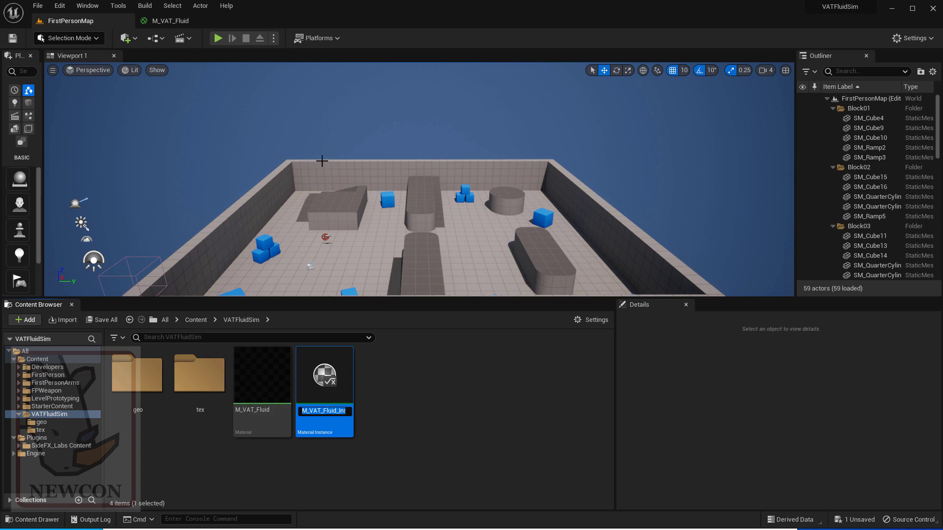
key("Return")
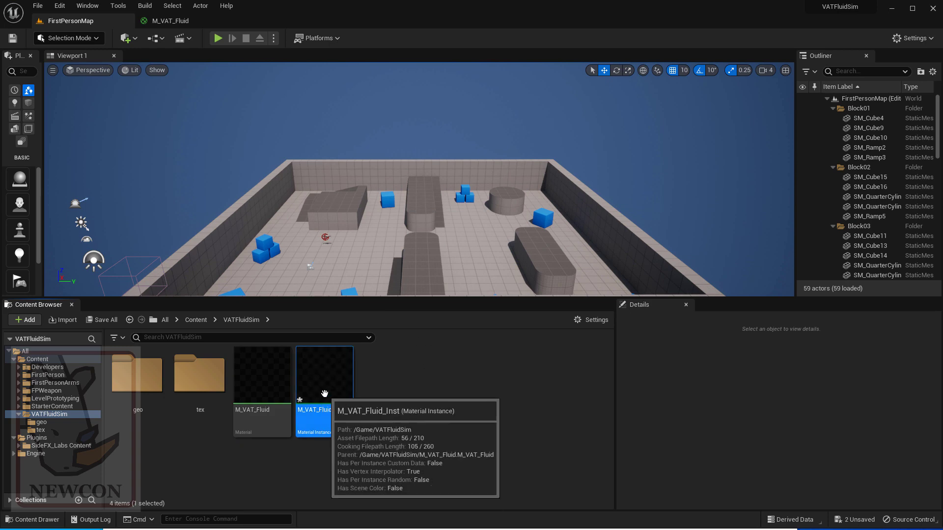
- Open M_VAT_Fluid_Inst in a separate enlarged window and enable its Position Texture, Rotation Texture, Color Texture and Lookup Table overrides
double_click(324, 394)
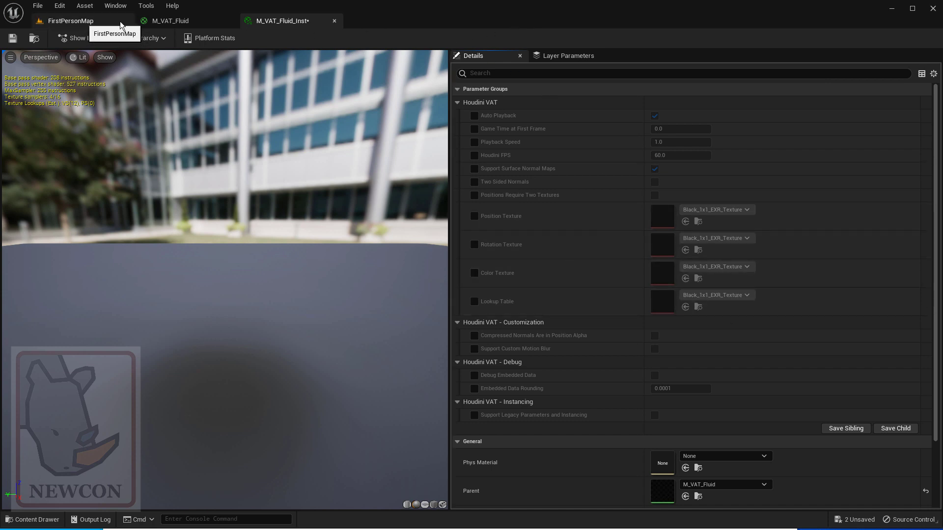
left_click_drag(273, 20, 285, 122)
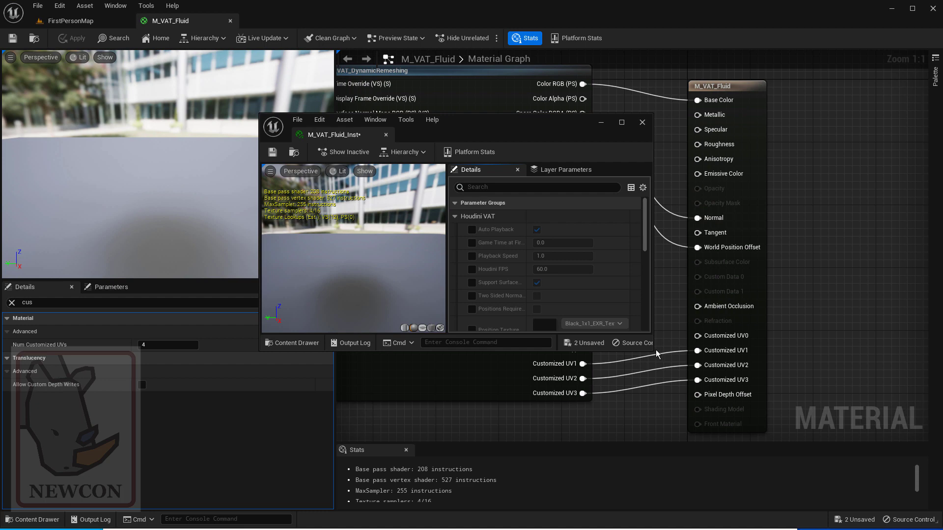
left_click_drag(655, 349, 902, 510)
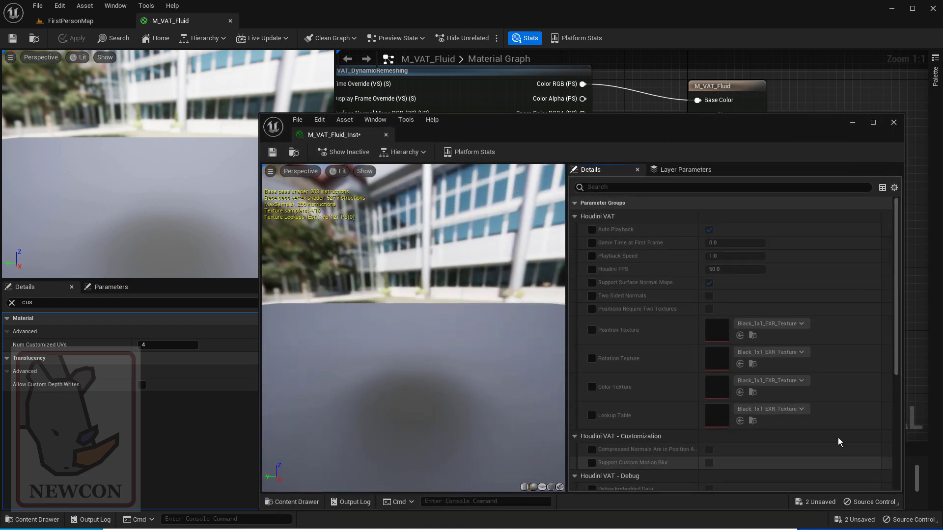
left_click(591, 330)
left_click(590, 358)
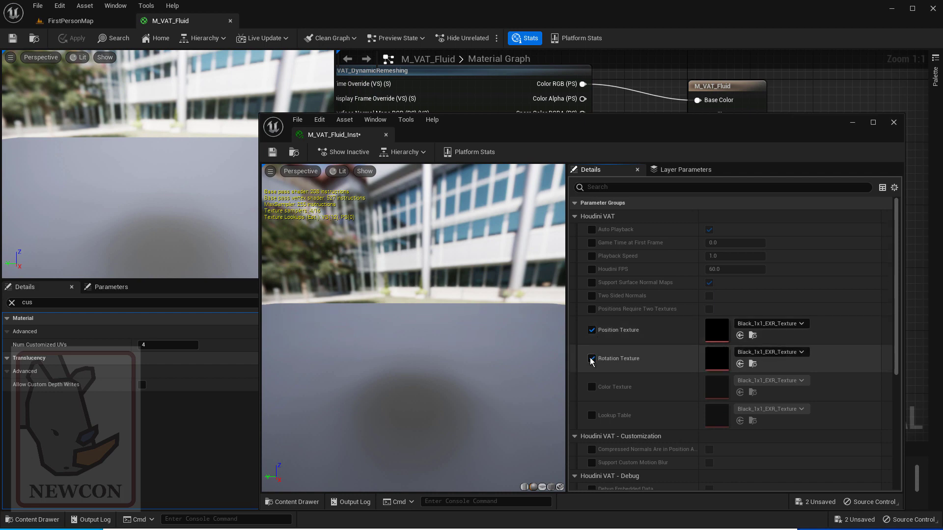
left_click(591, 388)
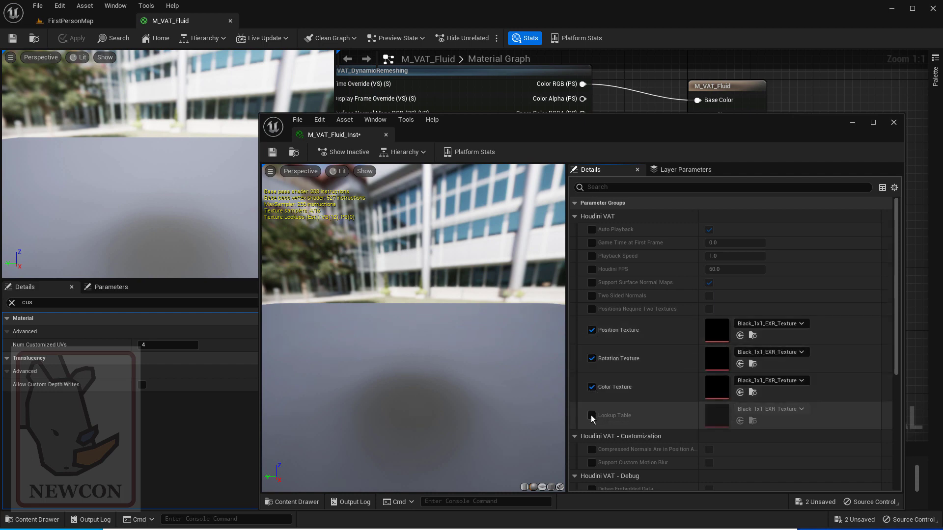
left_click(591, 415)
left_click_drag(895, 347, 900, 370)
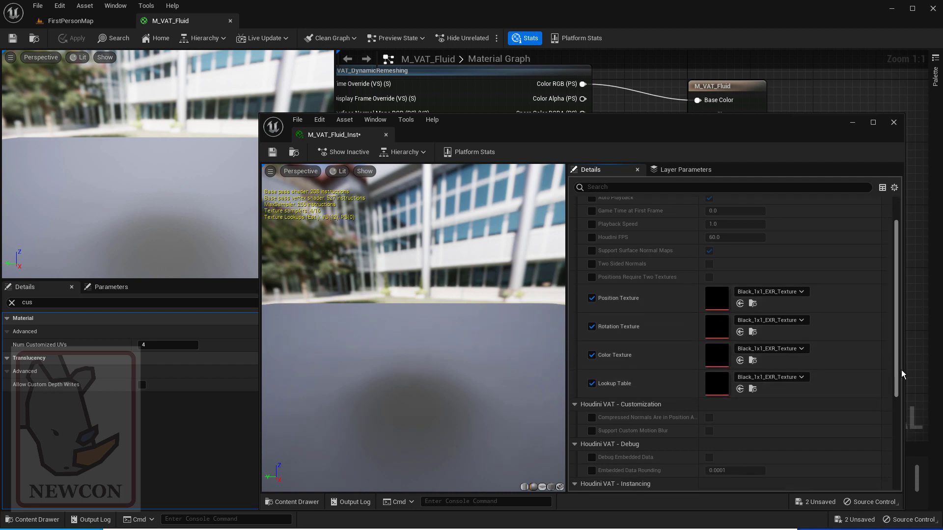
- Assign Fluid_Sim_pos, Fluid_Sim_rot, Fluid_Sim_col and Fluid_Sim_lookup from the tex folder to the instance's position, rotation, color and lookup parameters
left_click_drag(610, 126, 641, 42)
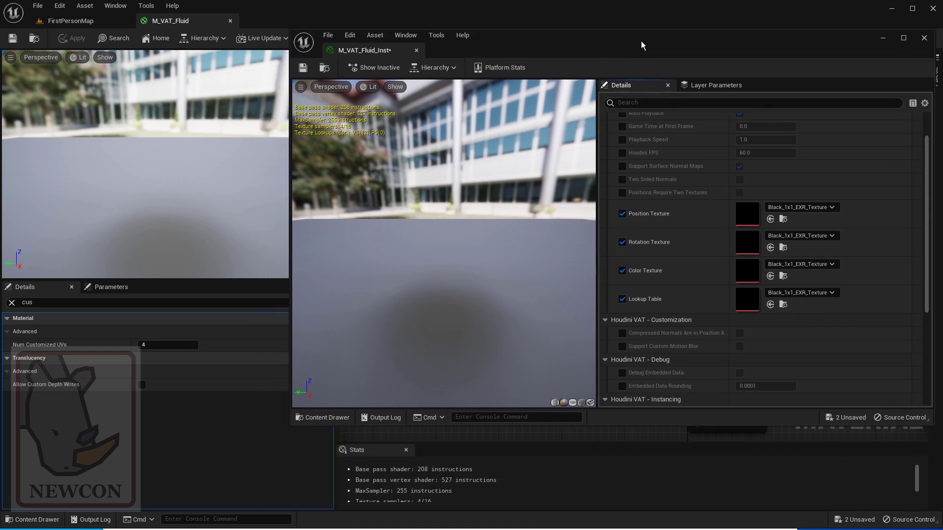
left_click(69, 20)
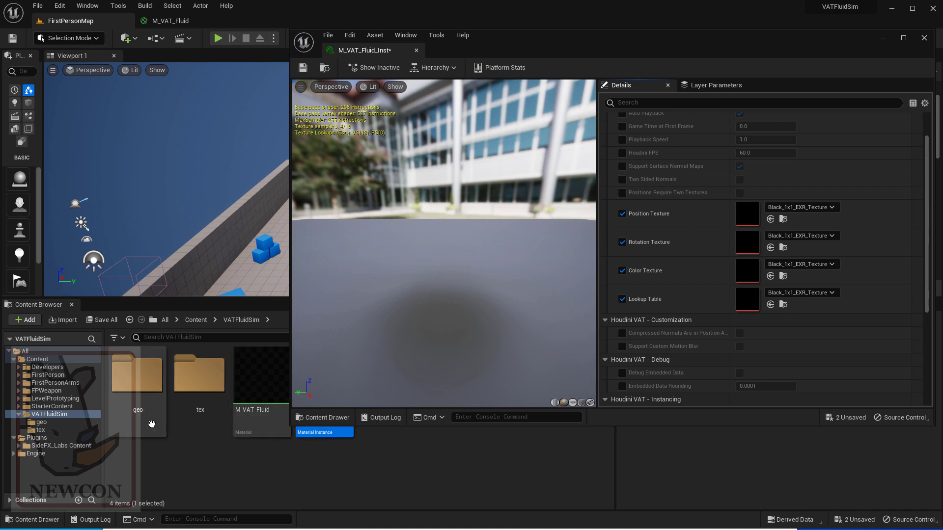
double_click(198, 386)
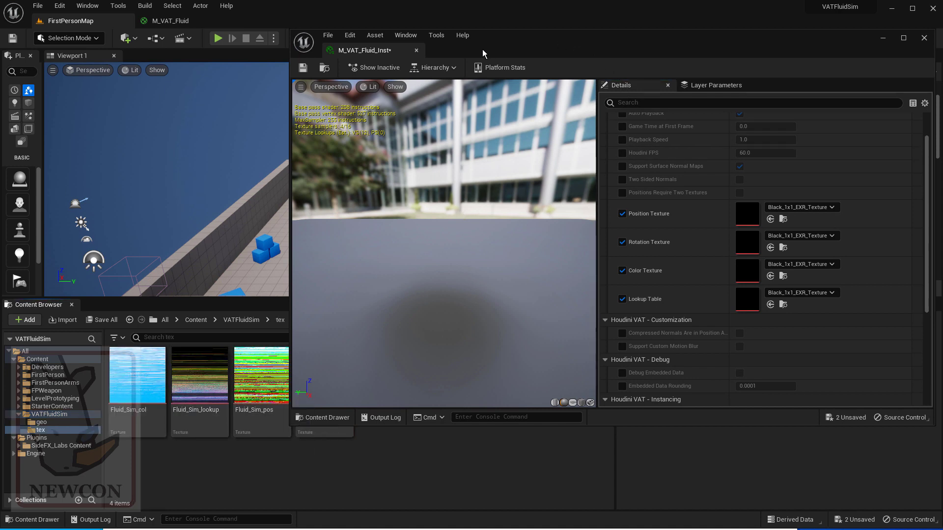
left_click_drag(482, 49, 512, 43)
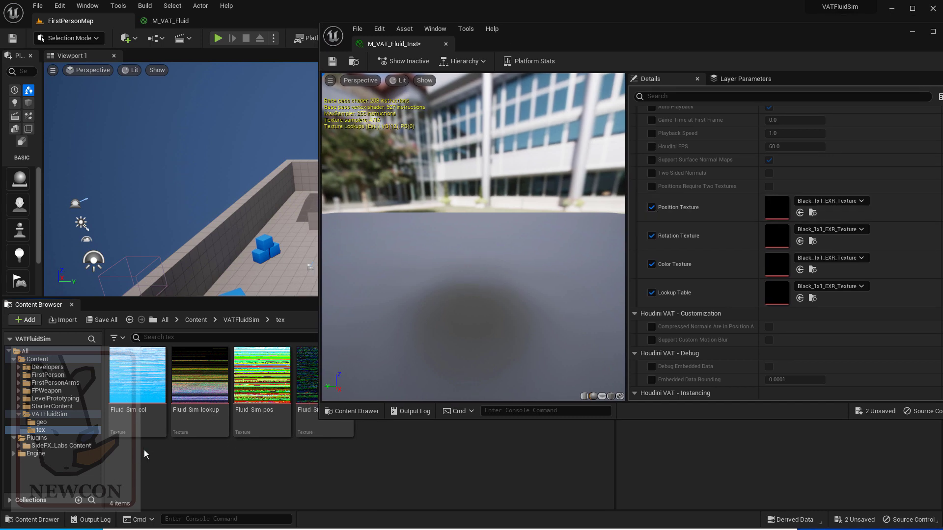
left_click_drag(257, 388, 776, 206)
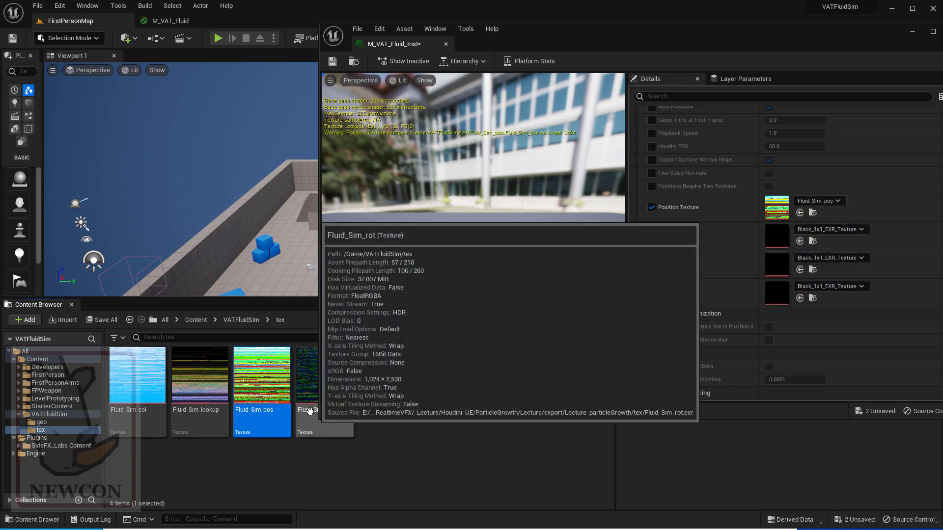
left_click(312, 390)
left_click_drag(540, 391, 772, 233)
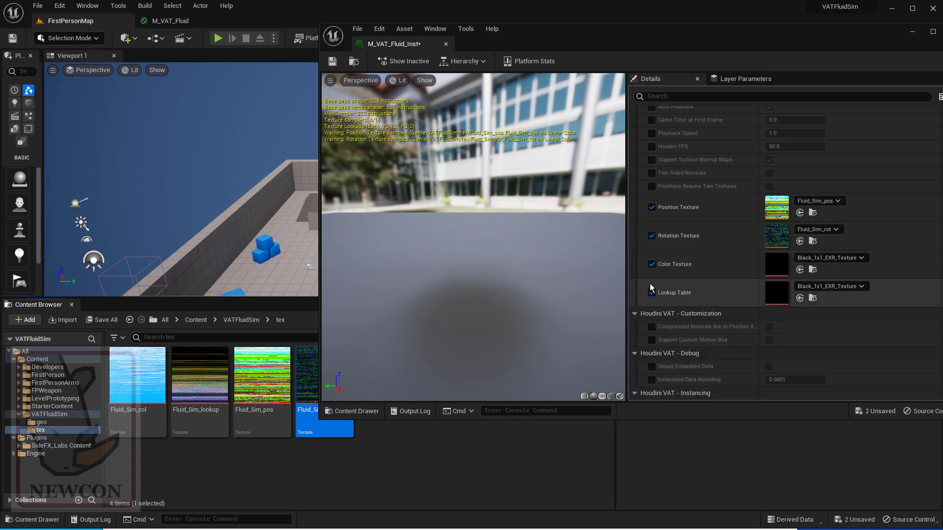
left_click_drag(130, 383, 772, 265)
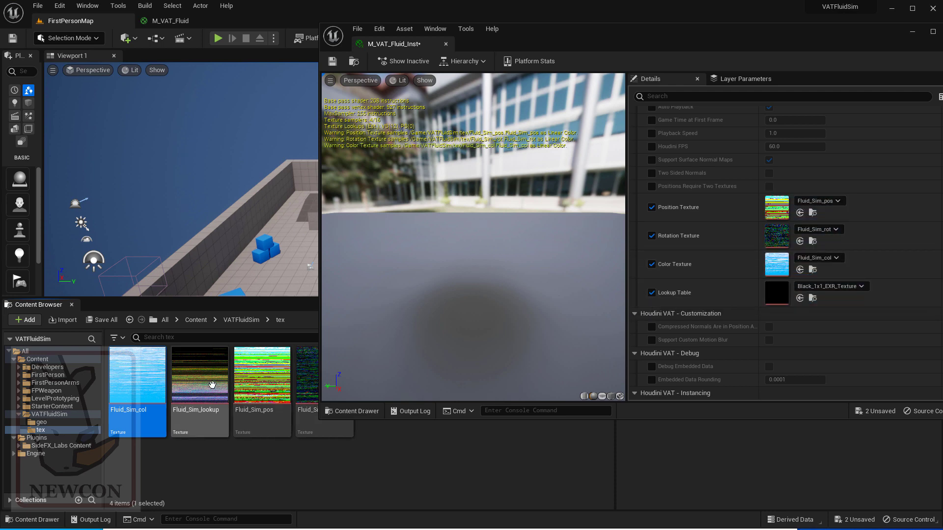
left_click_drag(212, 384, 771, 295)
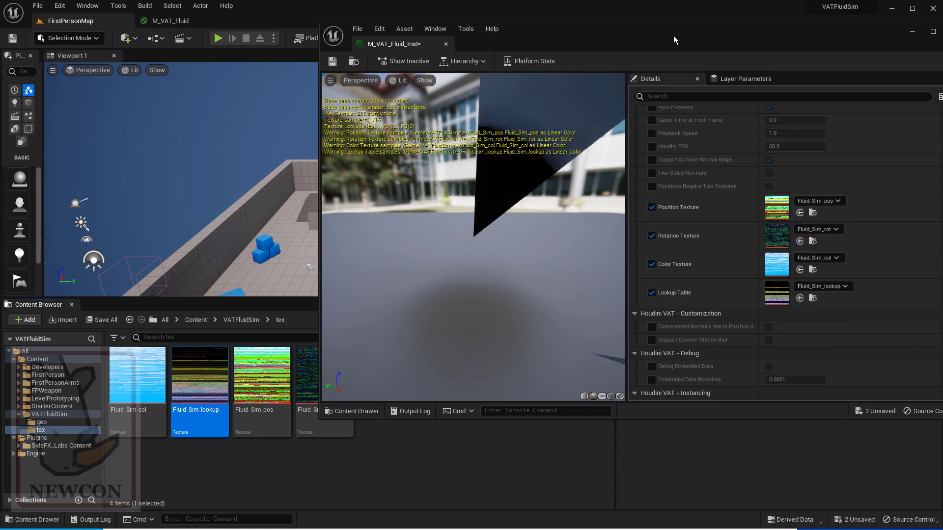
- Enable the Houdini FPS override on M_VAT_Fluid_Inst and set it to 24
left_click_drag(673, 35, 479, 90)
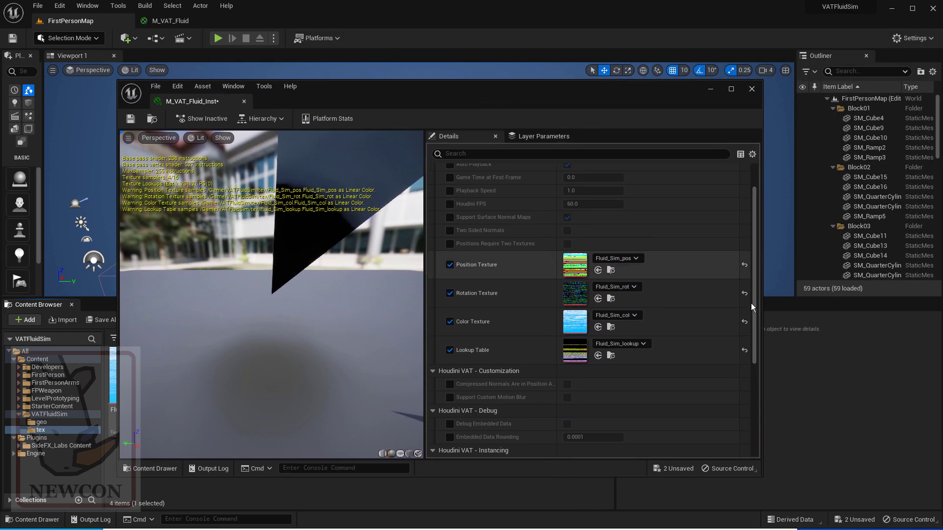
scroll(754, 340, "up", 2)
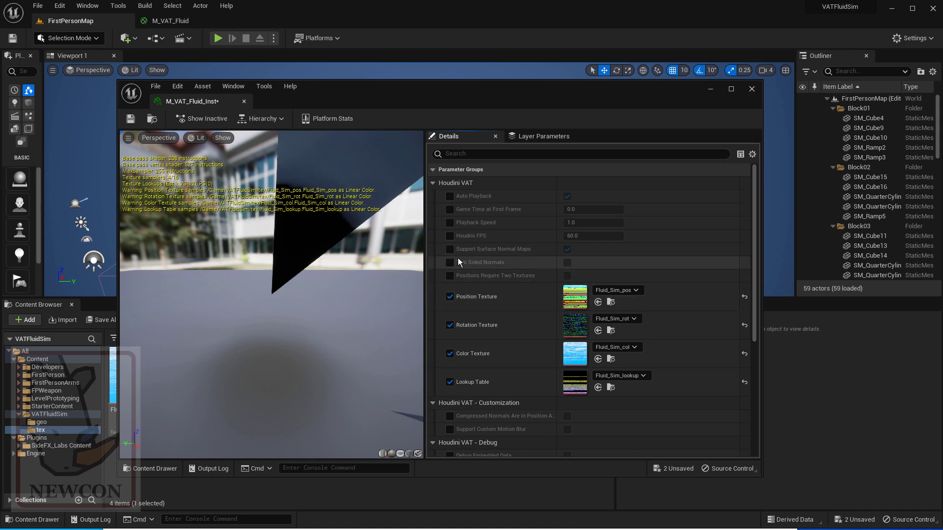
left_click(450, 236)
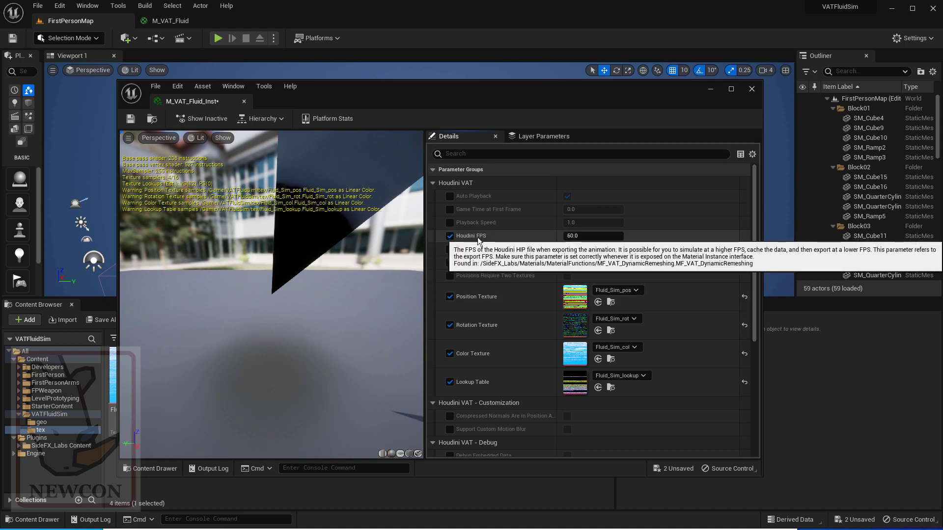
left_click(575, 236)
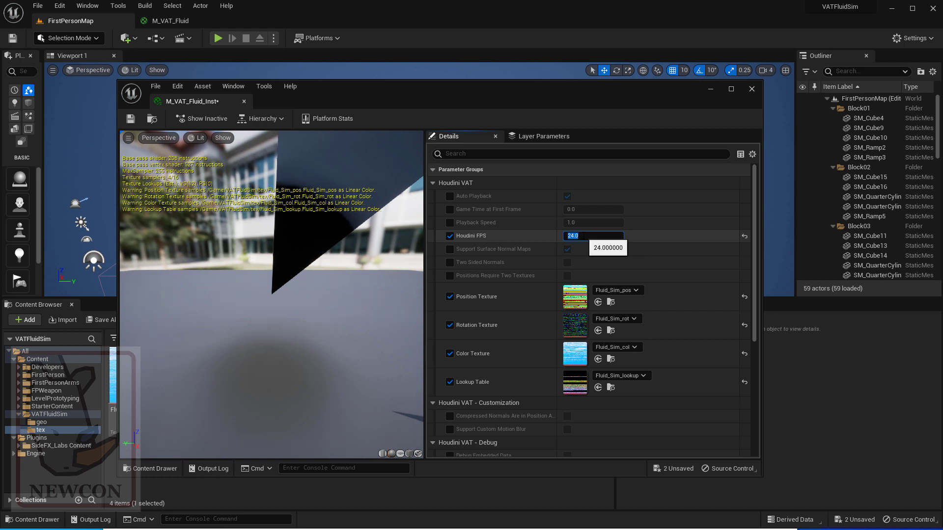
left_click(754, 264)
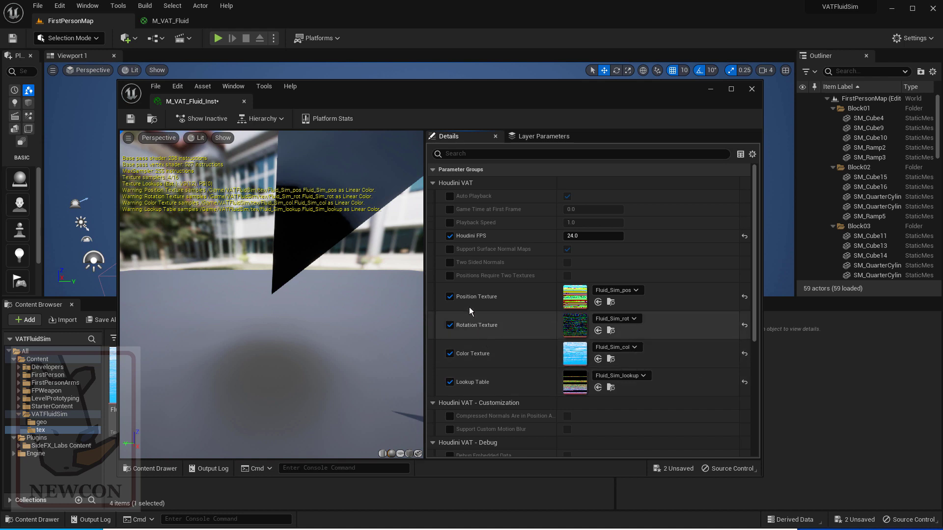
- Save the M_VAT_Fluid_Inst material instance and close its editor window
mouse_move(753, 328)
left_mouse_down()
mouse_move(761, 387)
mouse_move(764, 321)
left_mouse_up()
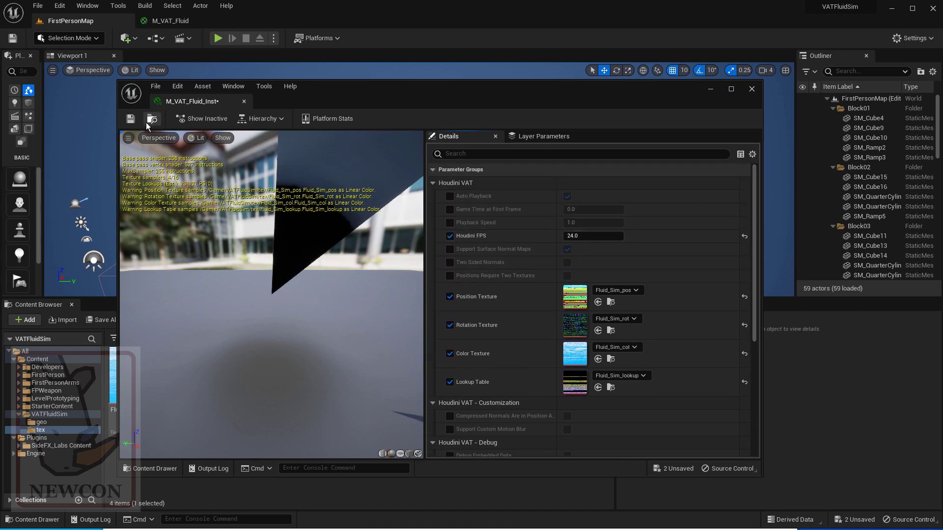
left_click(133, 120)
left_click_drag(395, 84, 420, 94)
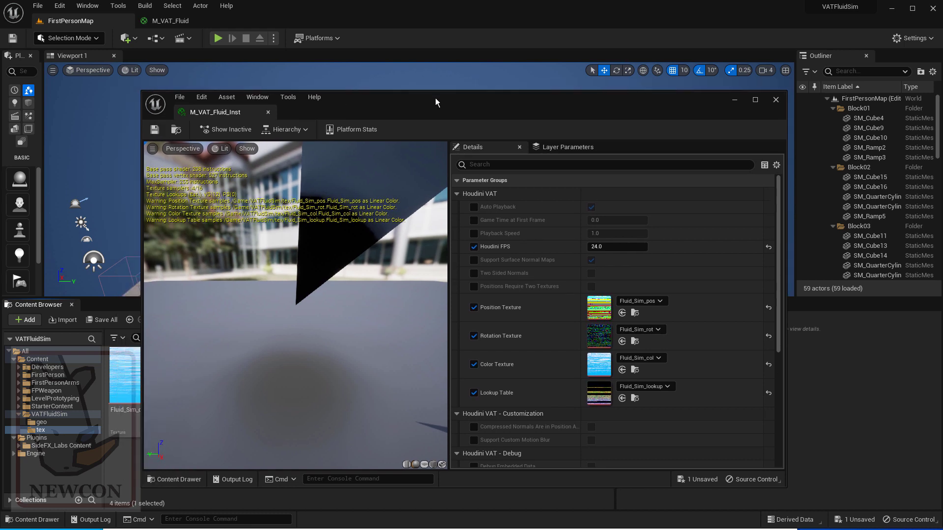
left_click(776, 101)
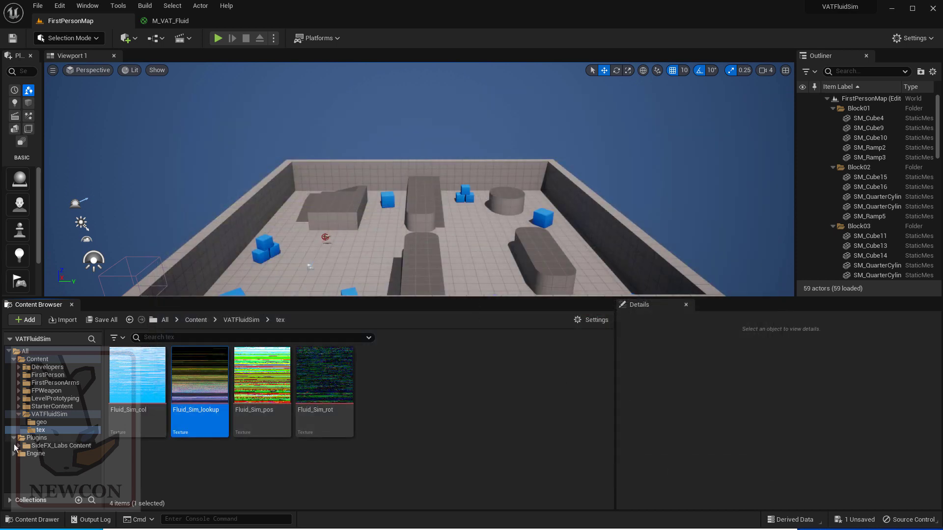
- Place Fluid_Sim_mesh from the geo folder on the open floor of the level near the blue cubes
left_click(41, 422)
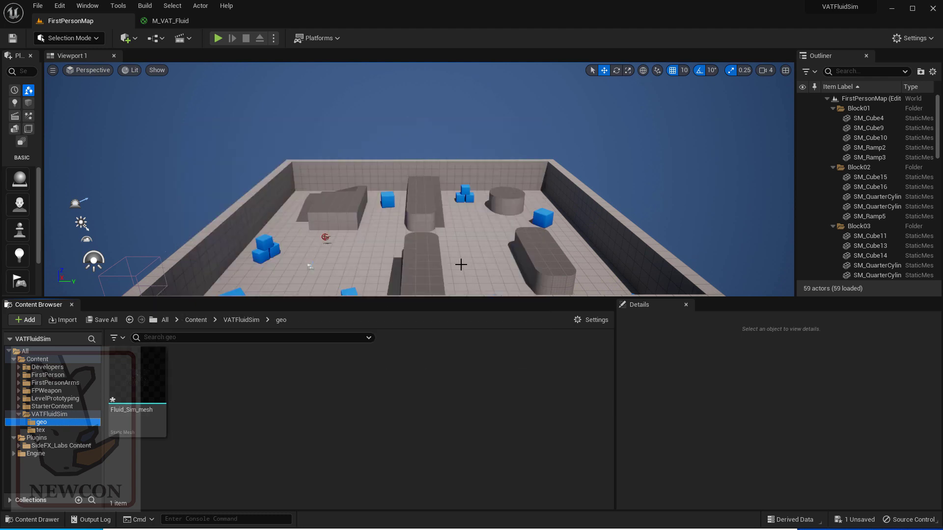
right_click_drag(453, 232, 294, 239)
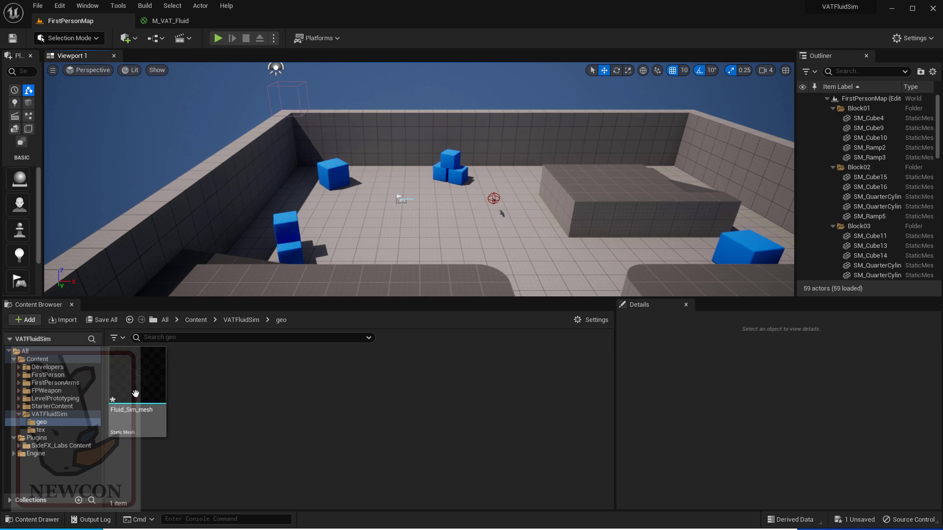
left_click_drag(137, 398, 378, 194)
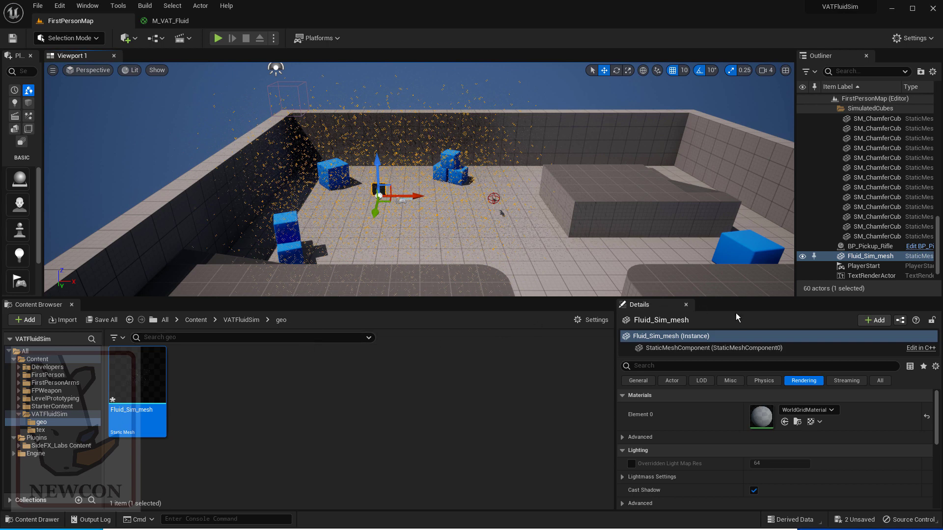
- Assign M_VAT_Fluid_Inst from the VATFluidSim folder to material Element 0 of the placed Fluid_Sim_mesh
left_click_drag(937, 412, 938, 416)
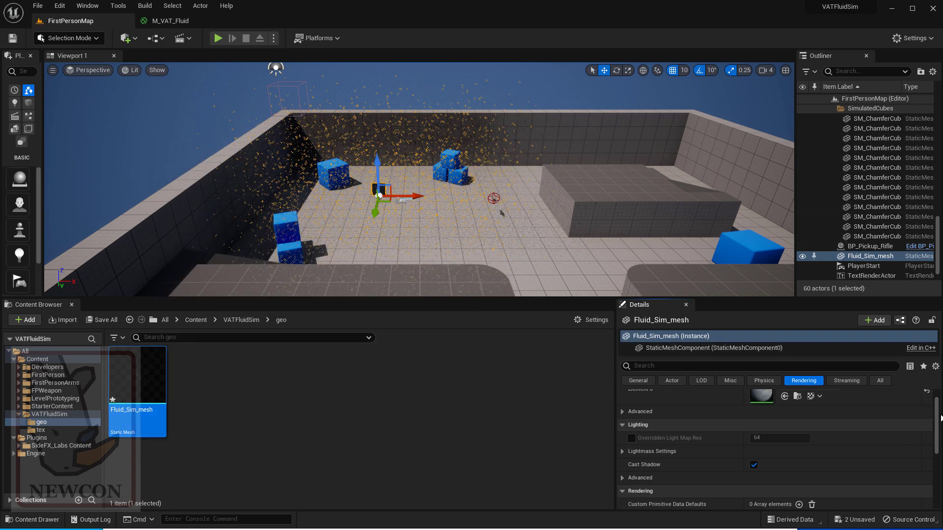
left_click_drag(937, 415, 926, 394)
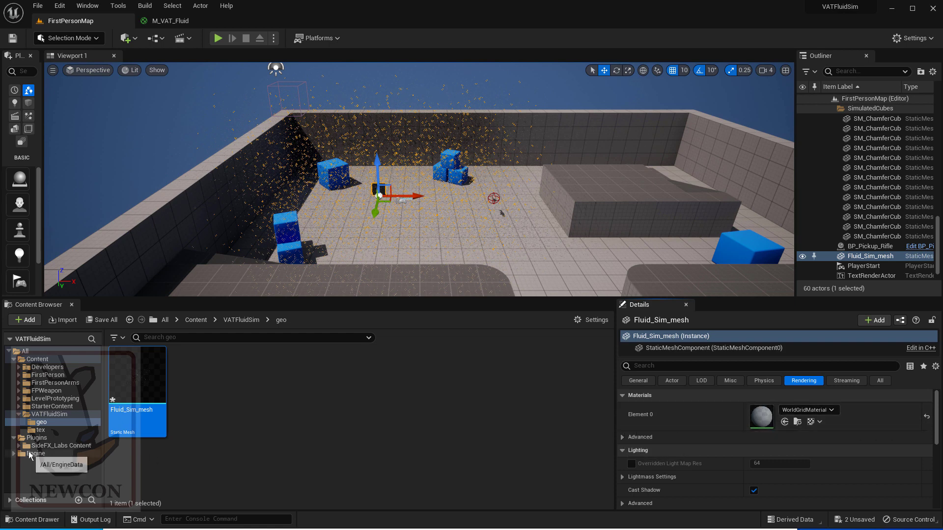
left_click(40, 415)
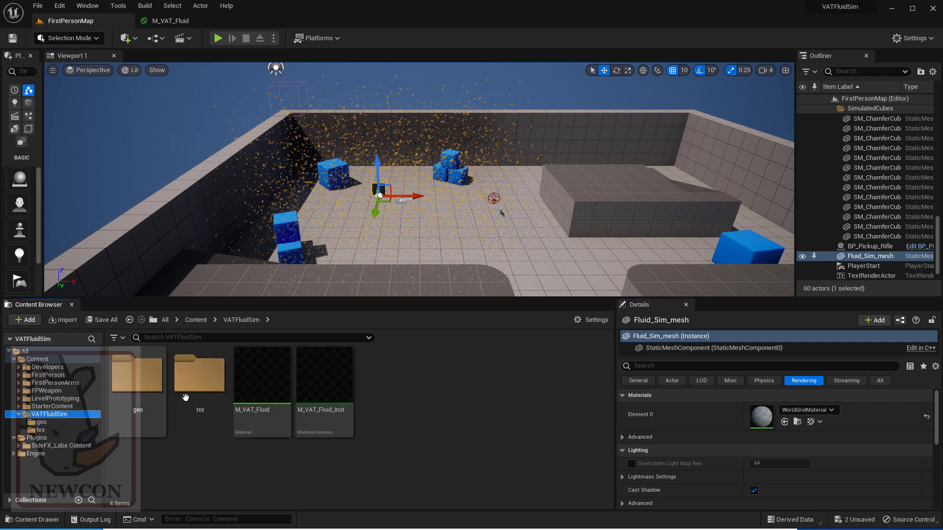
left_click_drag(329, 372, 762, 416)
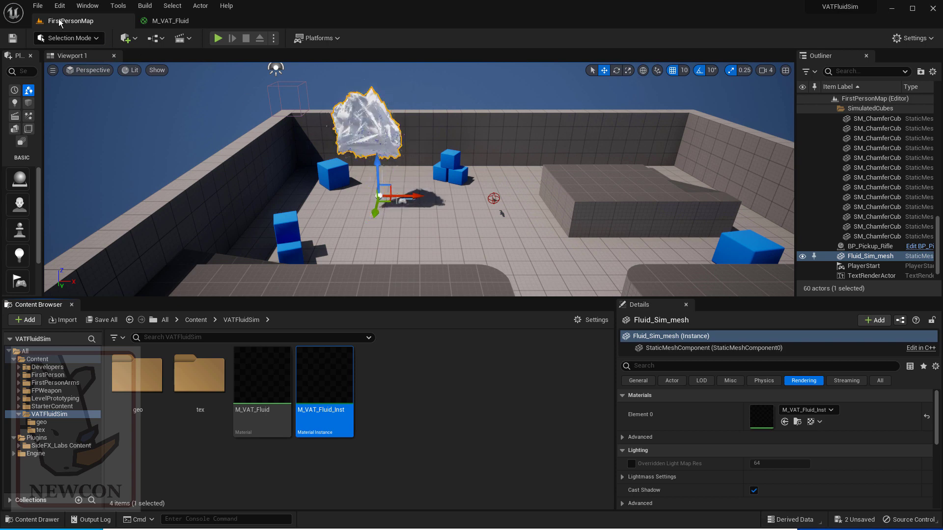
- Save all project changes, exit the editor and minimize the Temp folder window
left_click(39, 7)
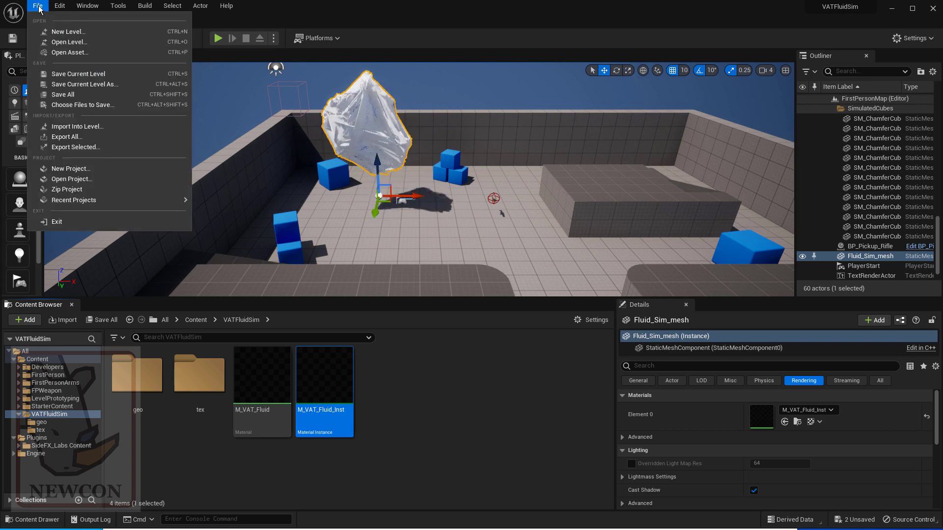
left_click(62, 94)
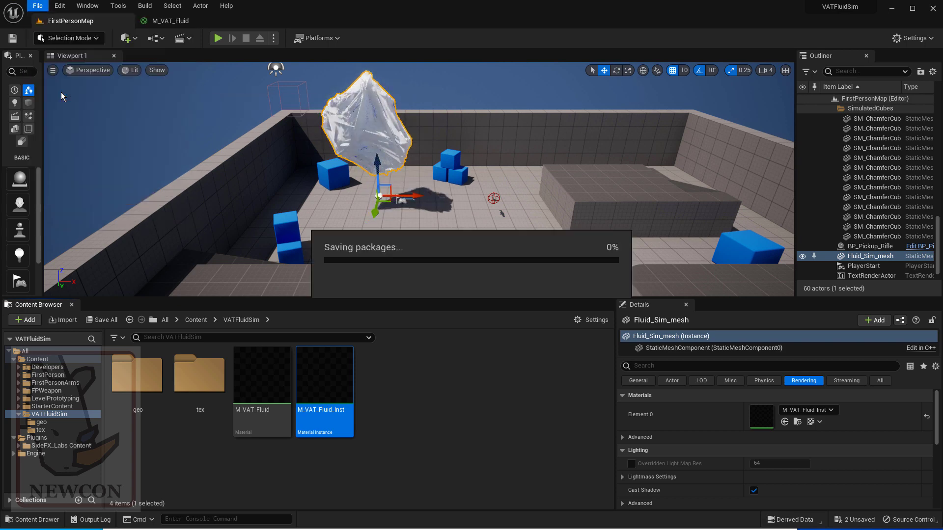
left_click(36, 6)
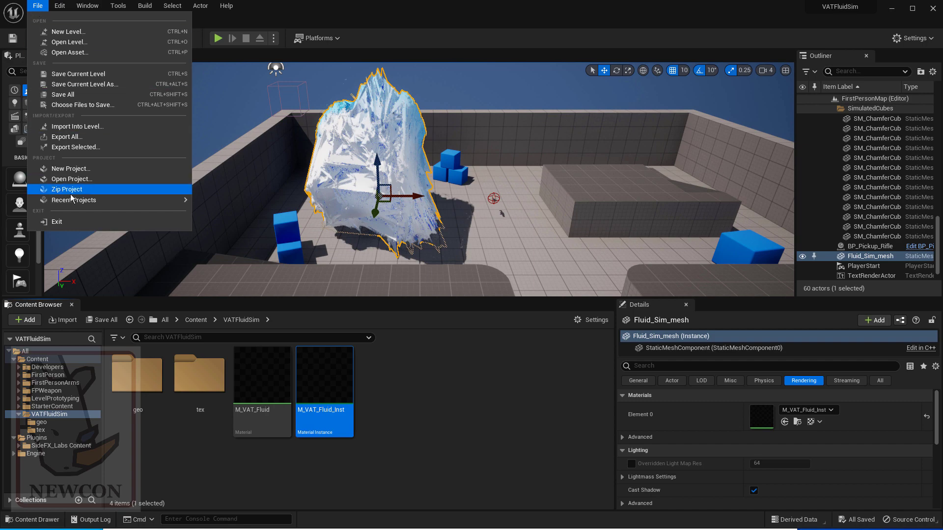
left_click(58, 222)
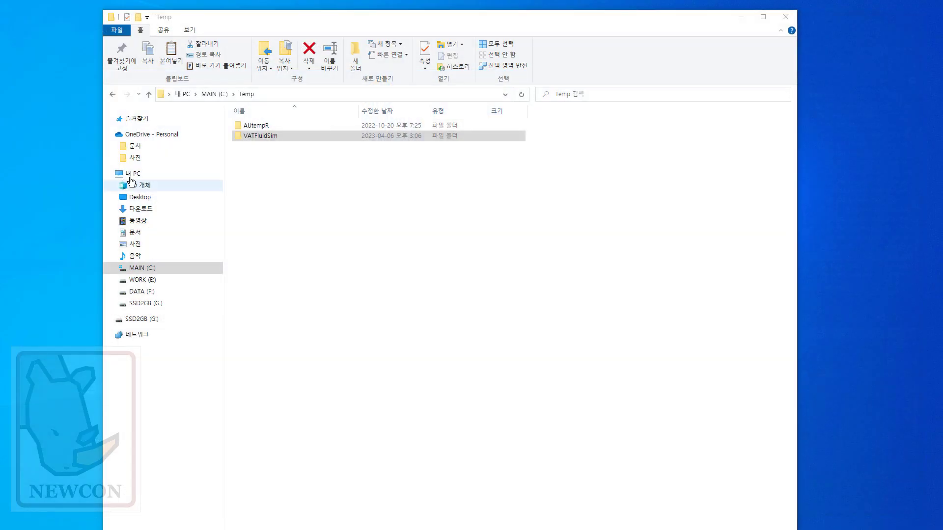
left_click(741, 19)
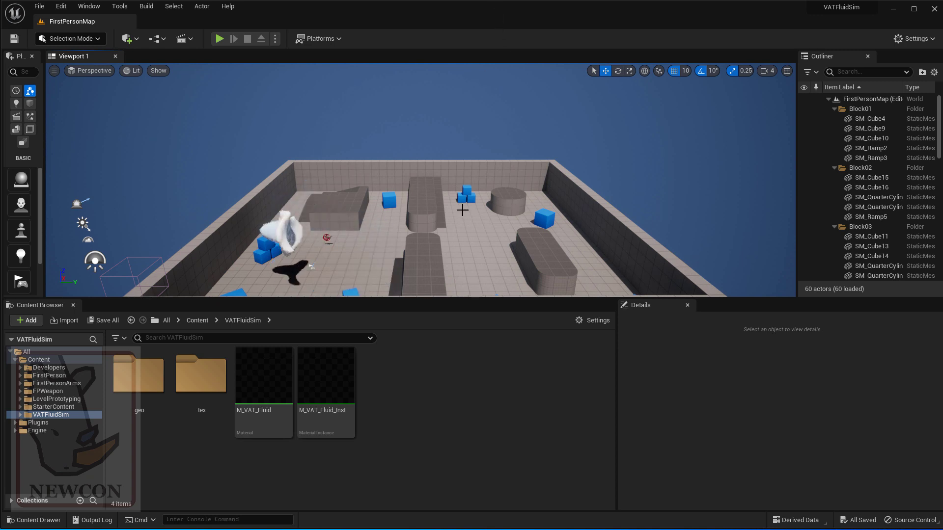
- Select Fluid_Sim_mesh in the level, lock its scale proportions and set its scale to 0.1 on all axes
right_click_drag(462, 210, 445, 223)
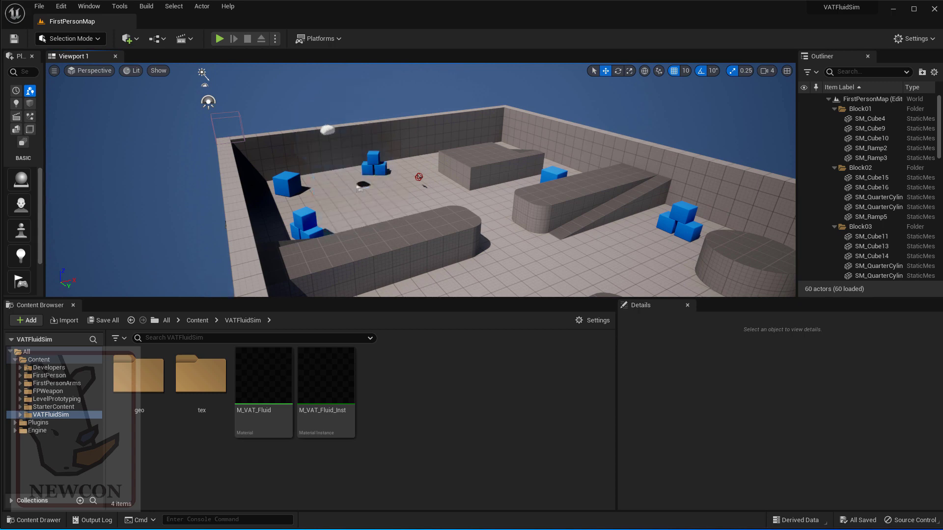
key("d")
right_click_drag(444, 223, 461, 212)
key("a")
key("w")
left_click(484, 201)
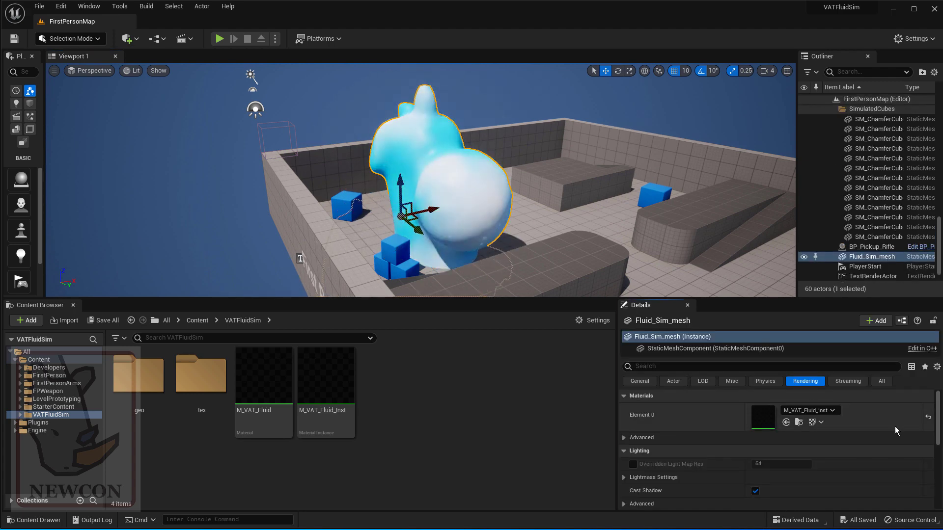
left_click_drag(937, 410, 937, 424)
left_click(857, 258)
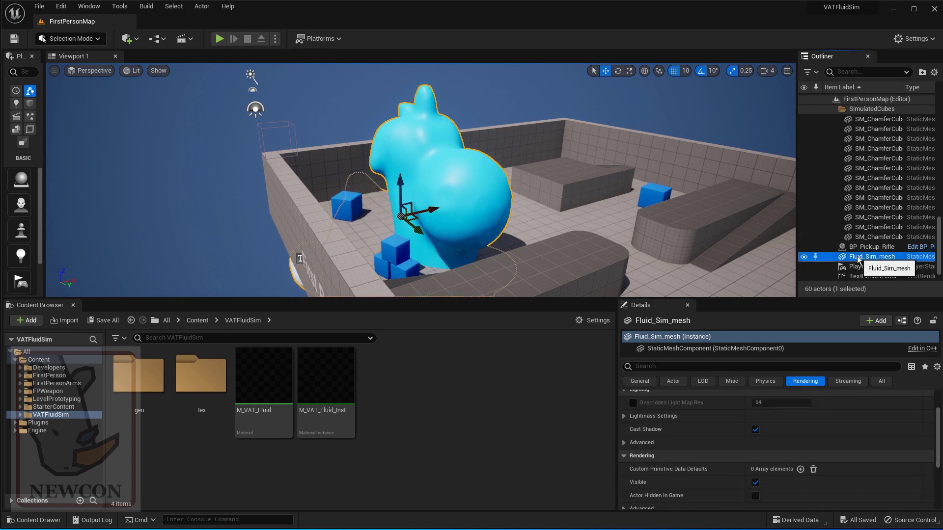
left_click(882, 381)
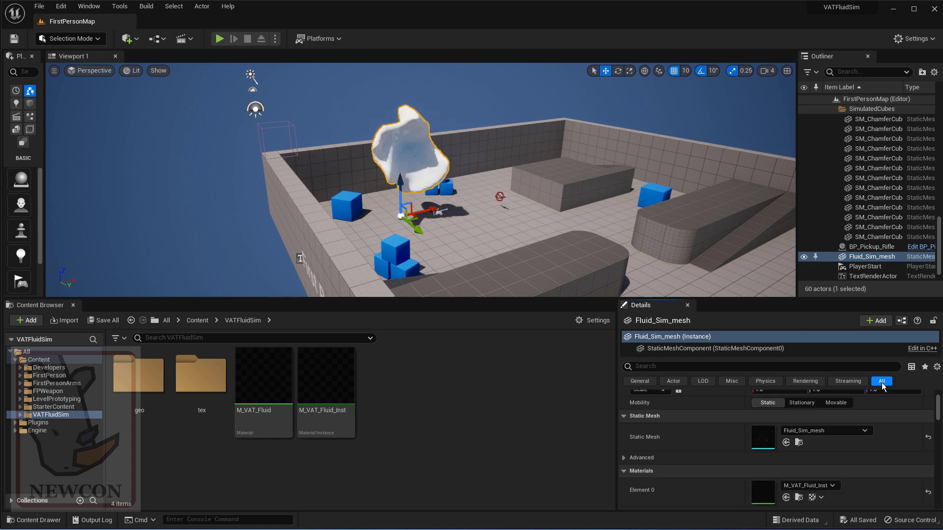
left_click_drag(938, 406, 938, 400)
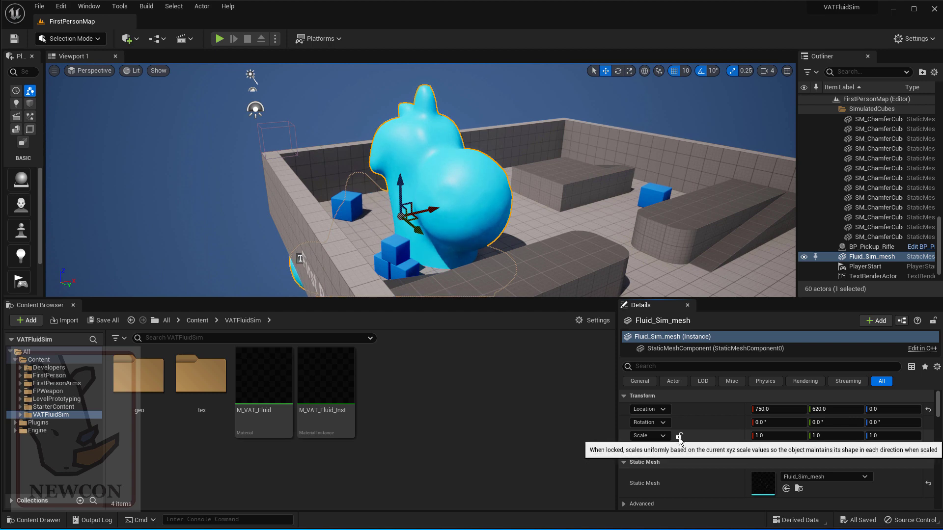
left_click(679, 436)
left_click(771, 436)
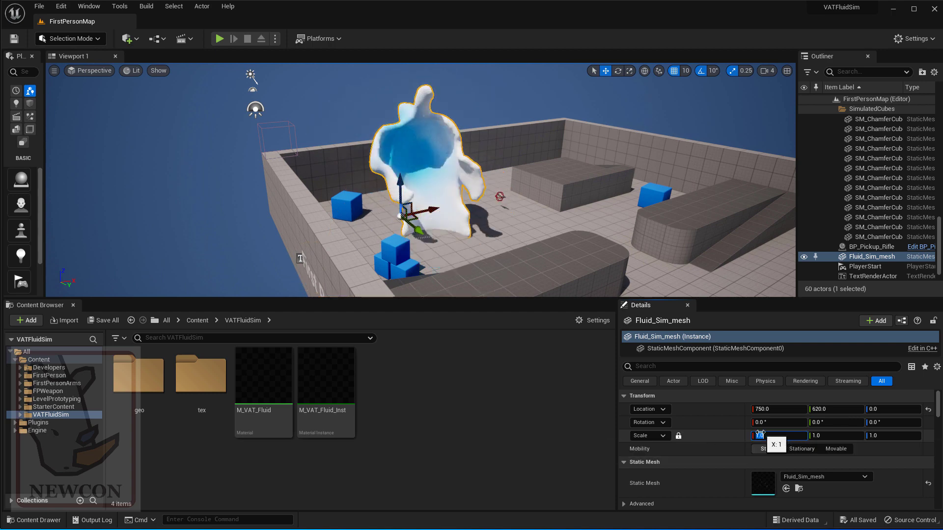
type("0.1")
key("Return")
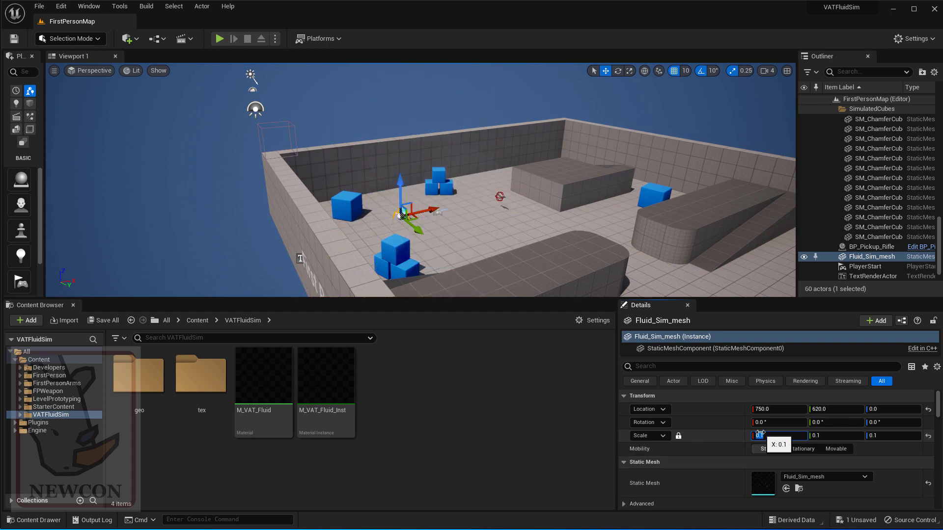
- Raise Fluid_Sim_mesh above the floor to a Z location of 80 and view it up close
left_click_drag(400, 182, 400, 170)
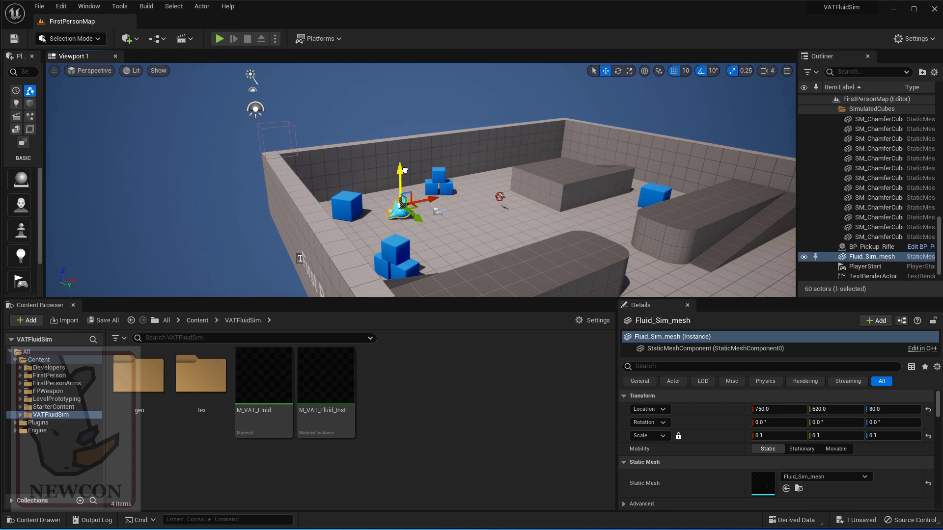
key("w")
mouse_move(441, 231)
right_mouse_down()
mouse_move(457, 241)
mouse_move(398, 241)
mouse_move(449, 246)
right_mouse_up()
right_click_drag(420, 179, 486, 165)
key("a")
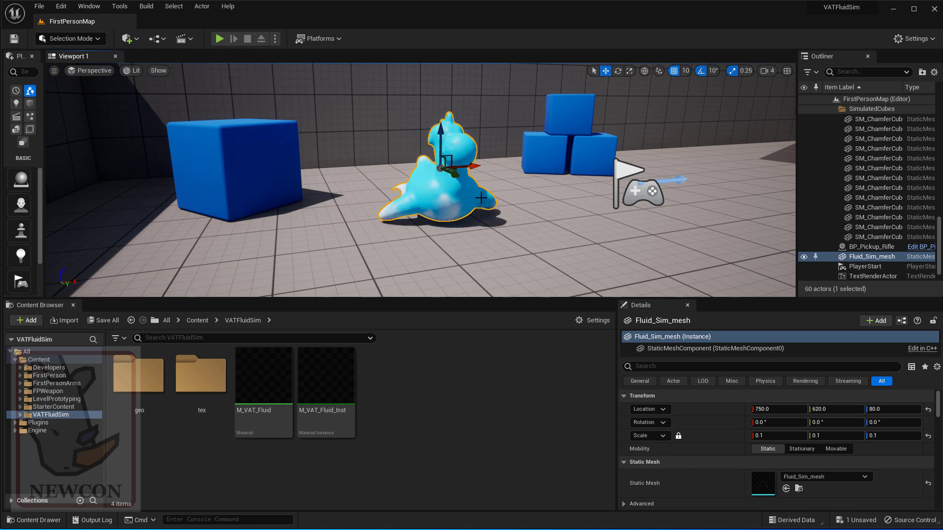
right_click_drag(482, 196, 480, 191)
key("w")
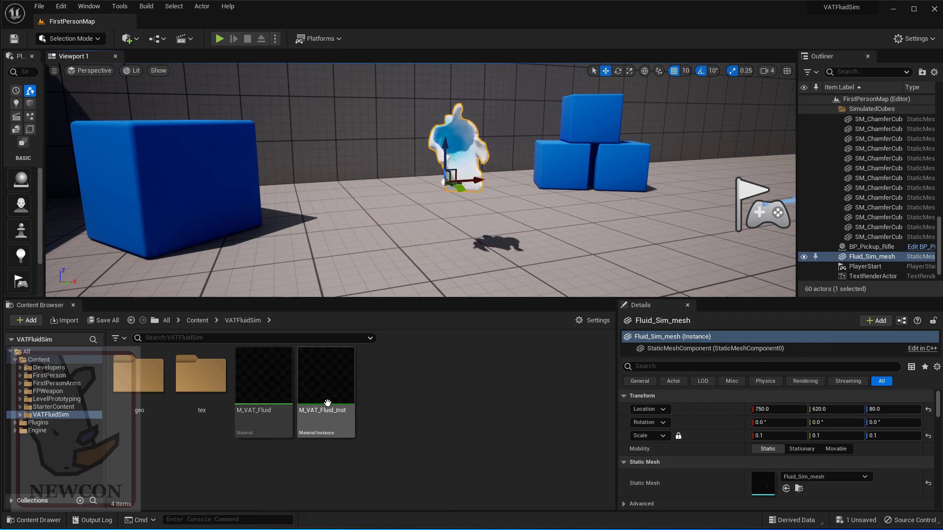
- Open the M_VAT_Fluid material and set its Blend Mode to Translucent
left_click(260, 387)
double_click(261, 387)
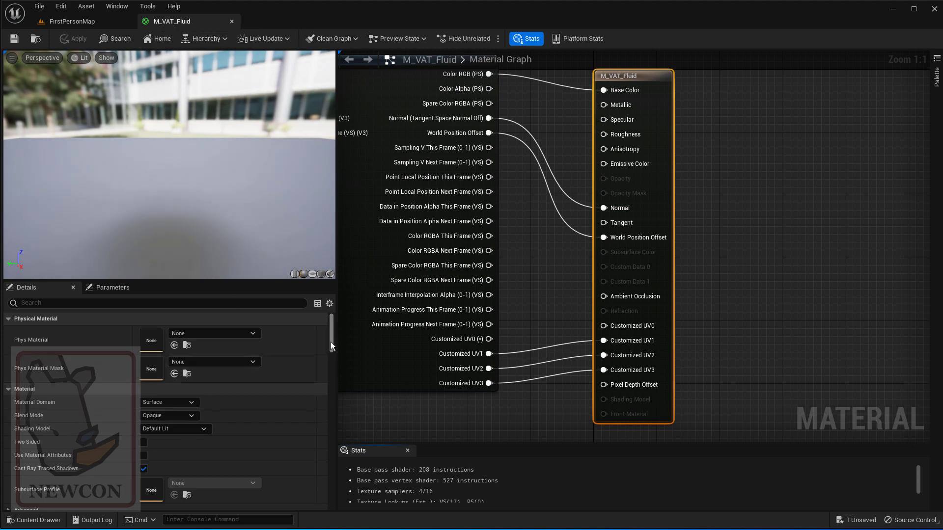
scroll(329, 346, "down", 2)
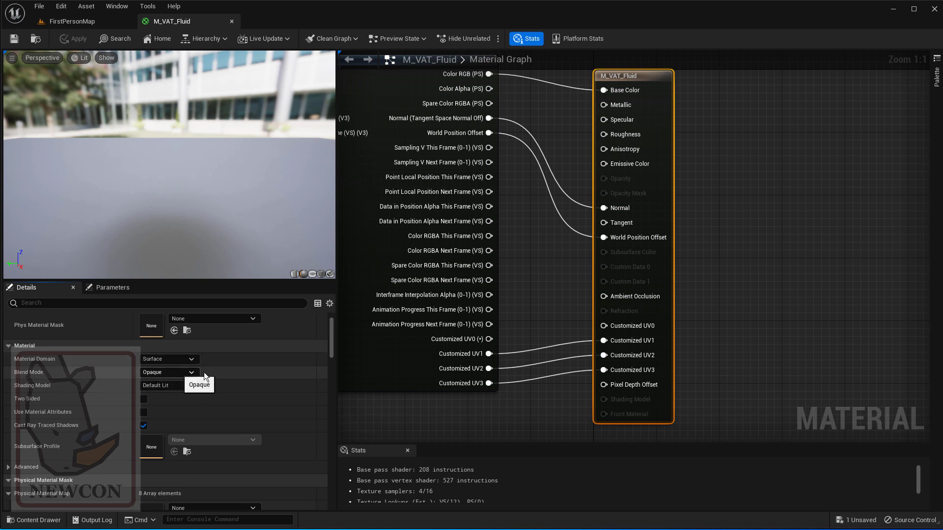
left_click(194, 372)
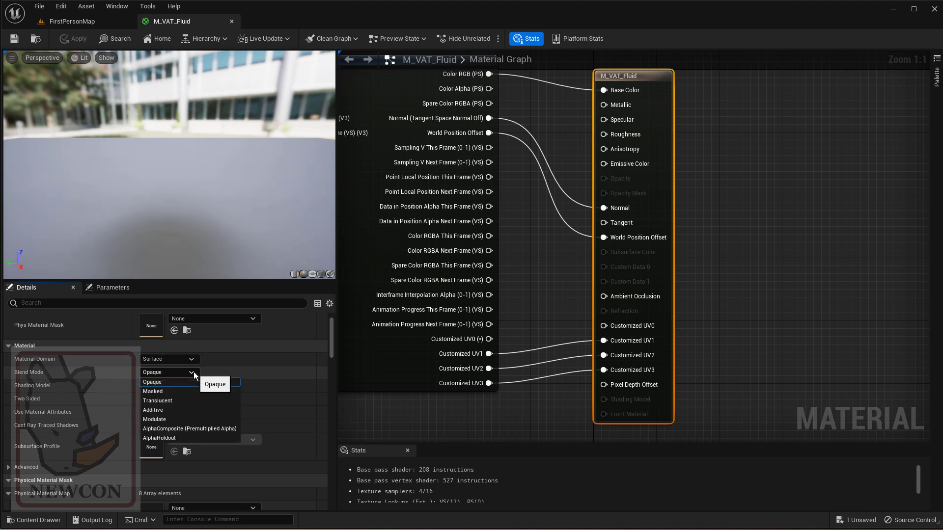
left_click(167, 402)
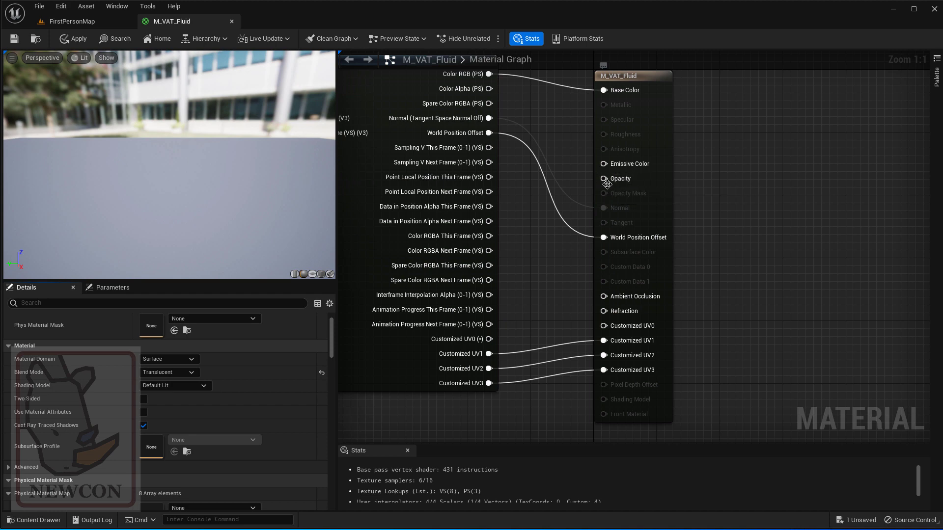
- Add a Constant node to the M_VAT_Fluid graph and connect it to the material's Opacity input
right_click_drag(744, 307, 818, 314)
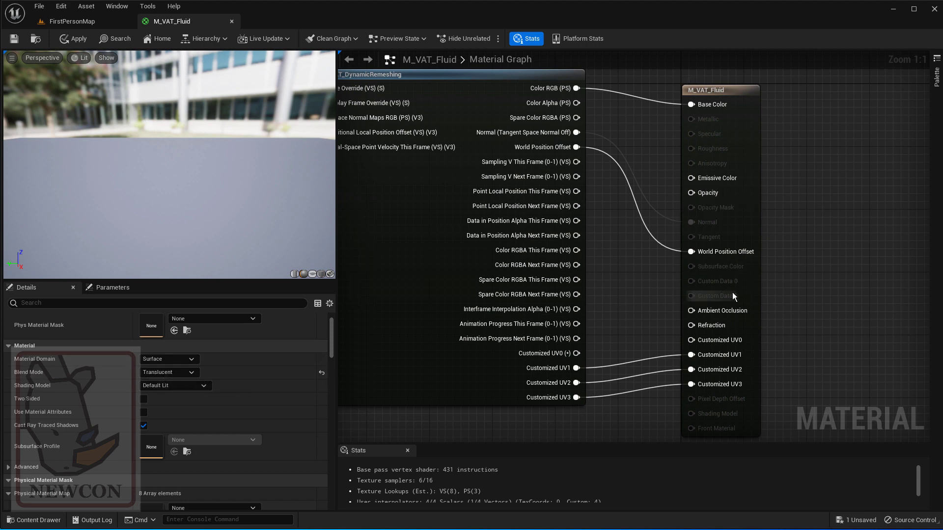
right_click(620, 302)
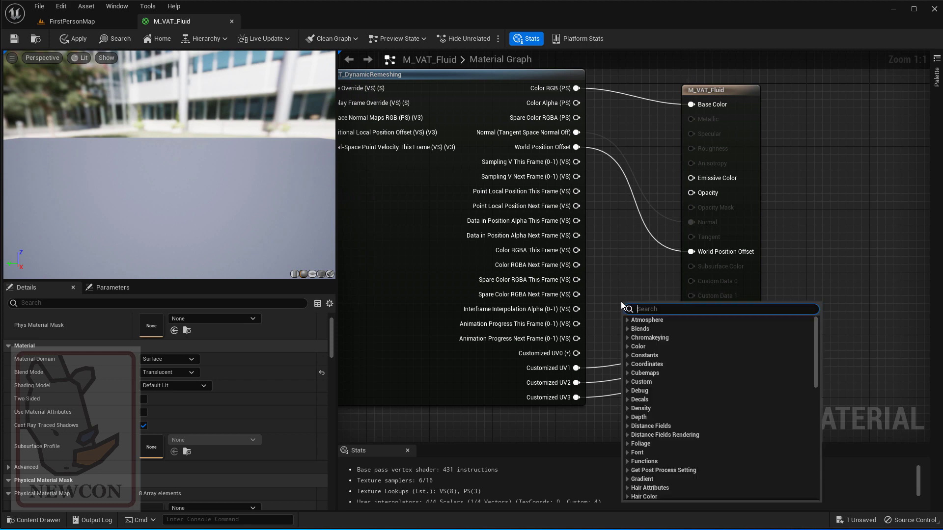
type("cons")
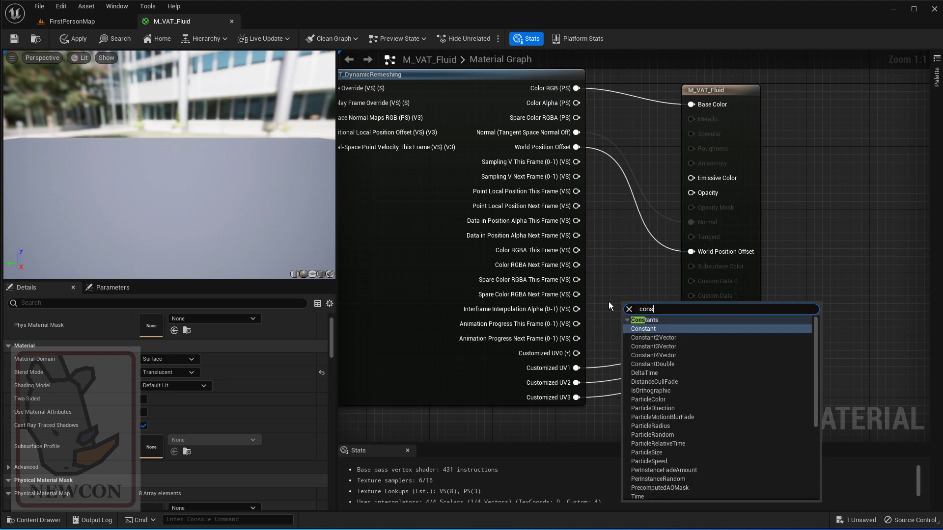
key("Return")
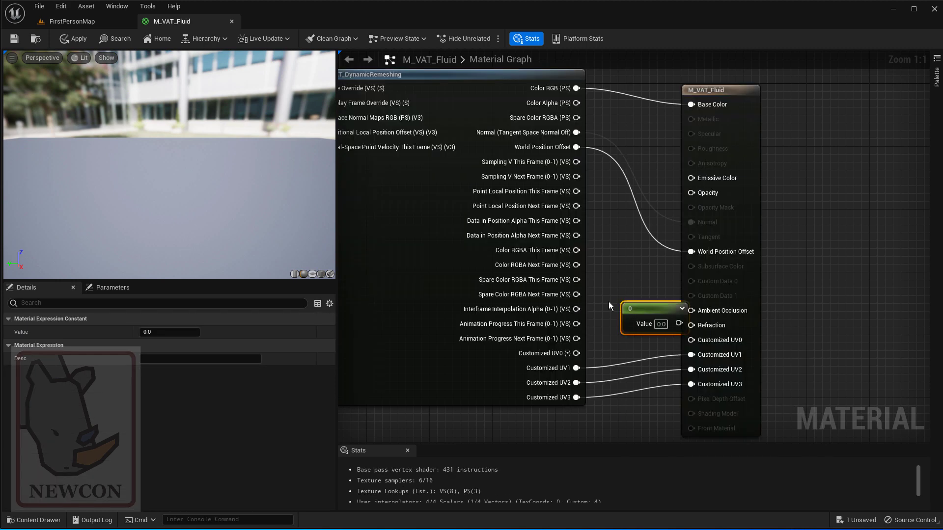
left_click_drag(641, 299, 691, 196)
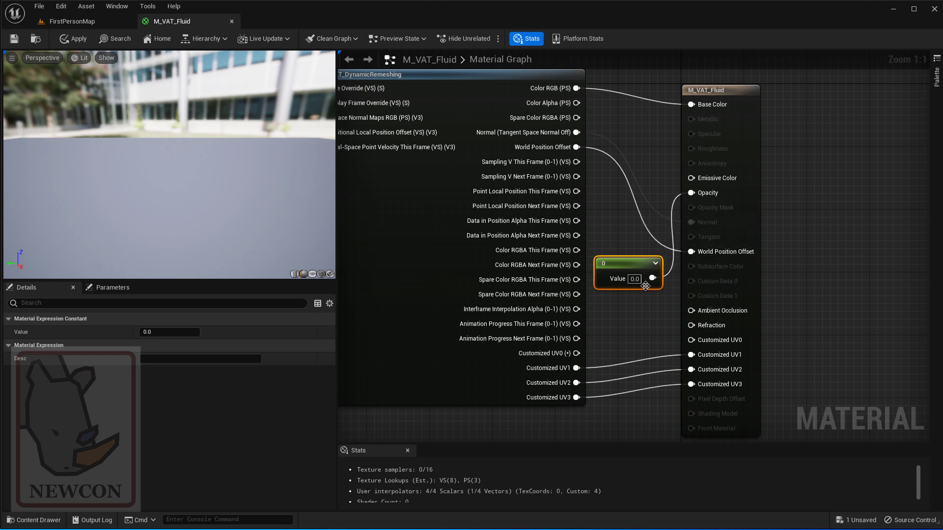
- Set the opacity constant's value to 0.5 and save the M_VAT_Fluid material
key("BackSpace")
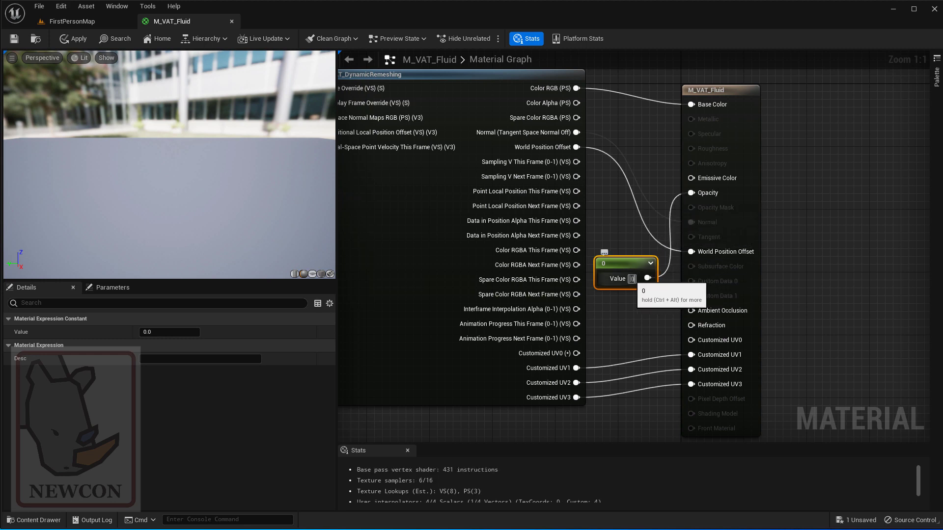
type("0.5")
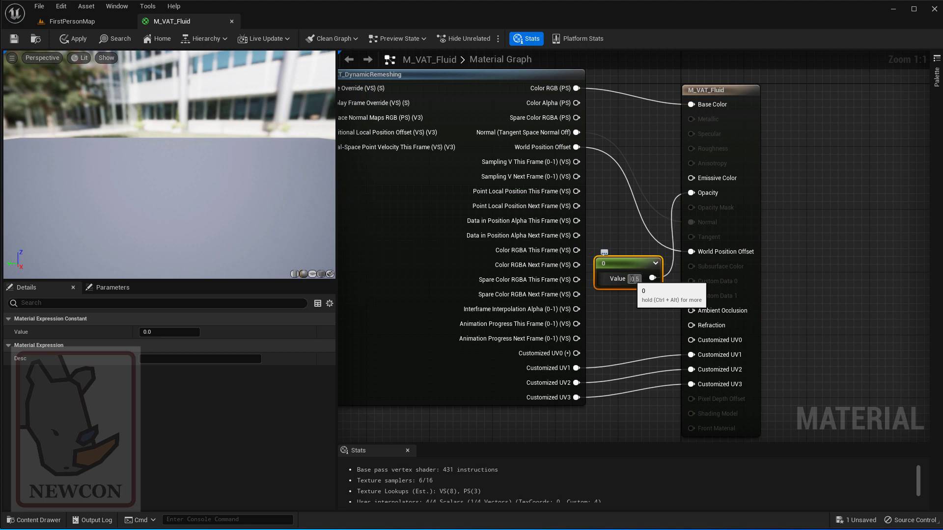
key("Return")
left_click(850, 302)
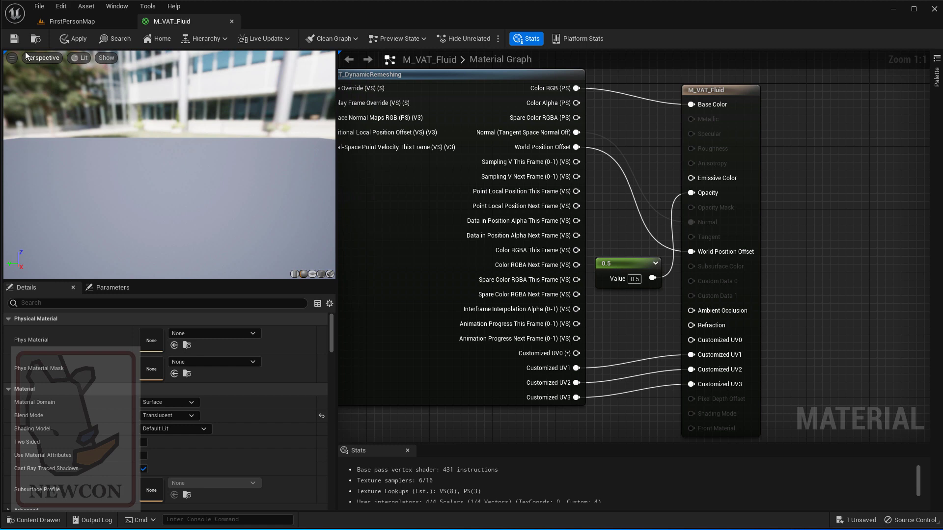
left_click(14, 39)
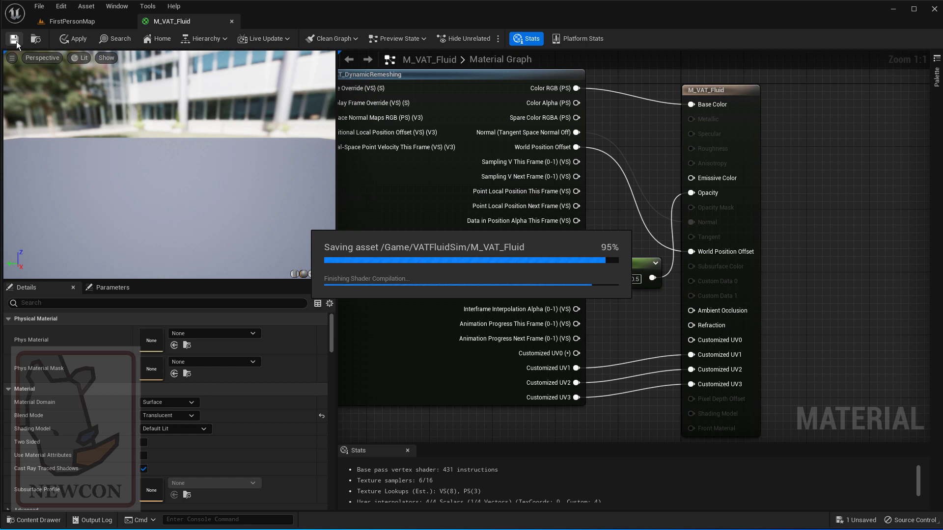
- Examine the translucent fluid animation on Fluid_Sim_mesh in FirstPersonMap, comparing it with the M_VAT_Fluid graph
left_click(68, 21)
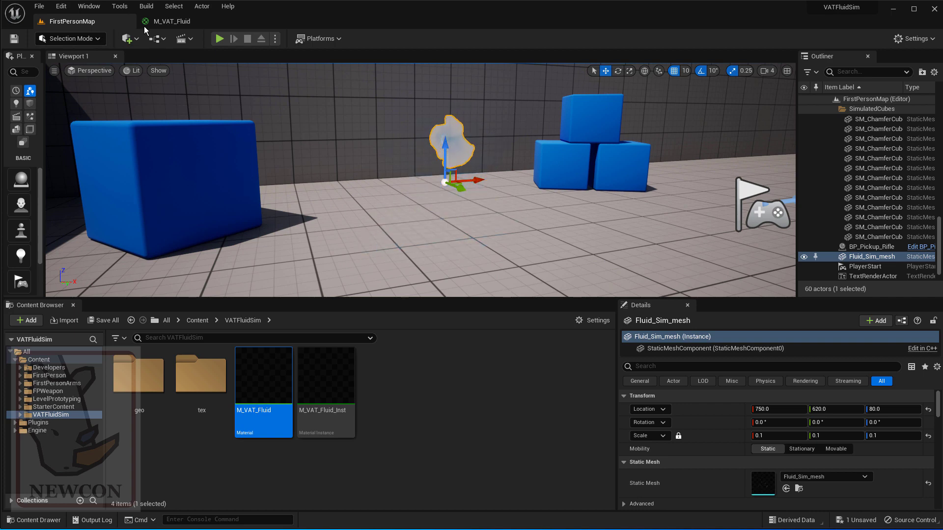
left_click(160, 23)
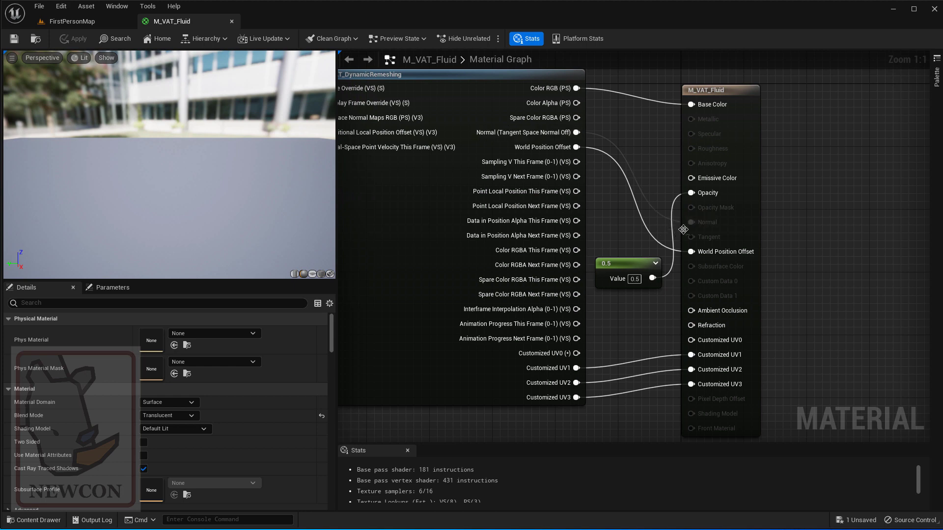
left_click(80, 22)
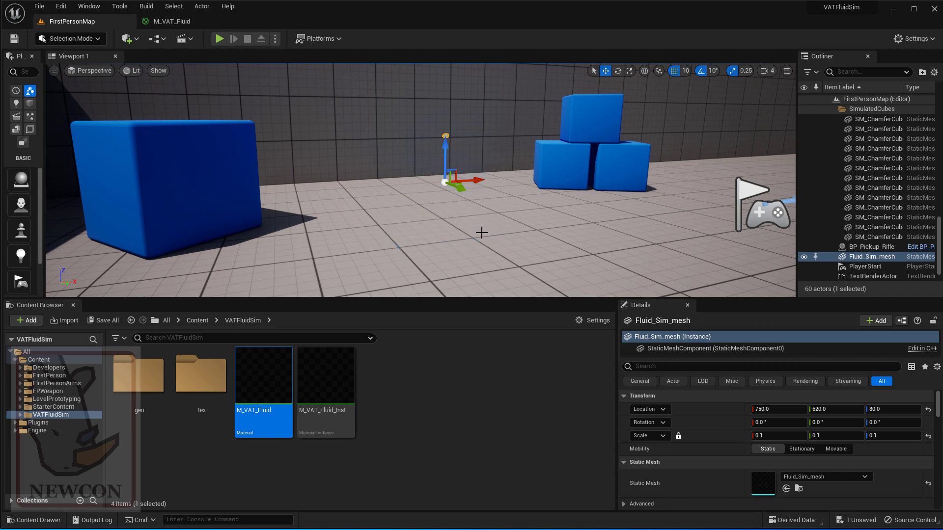
key("d")
mouse_move(481, 226)
right_mouse_down()
mouse_move(564, 226)
mouse_move(510, 223)
mouse_move(480, 241)
mouse_move(485, 232)
right_mouse_up()
key("w")
key("s")
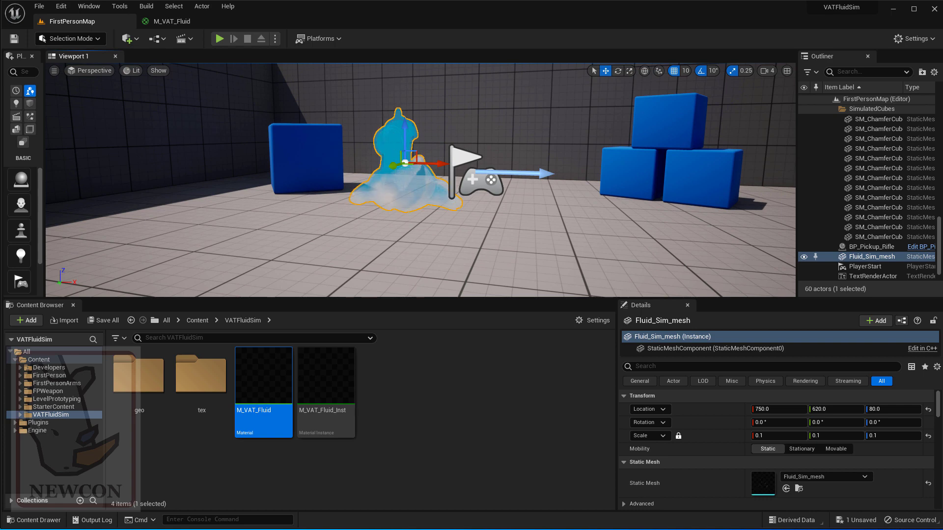
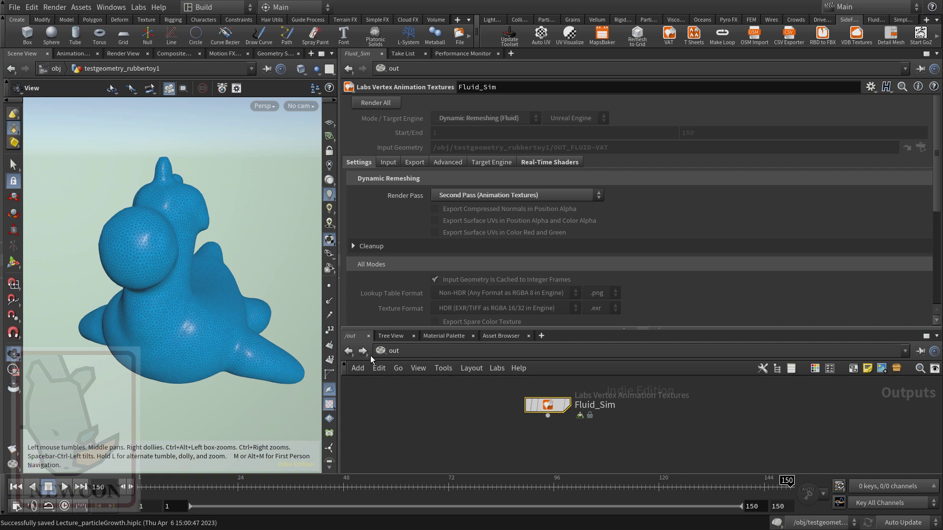
- Return to the testgeometry_rubbertoy1 network with an enlarged network area and display its source rubber toy node in the viewport
left_click(348, 352)
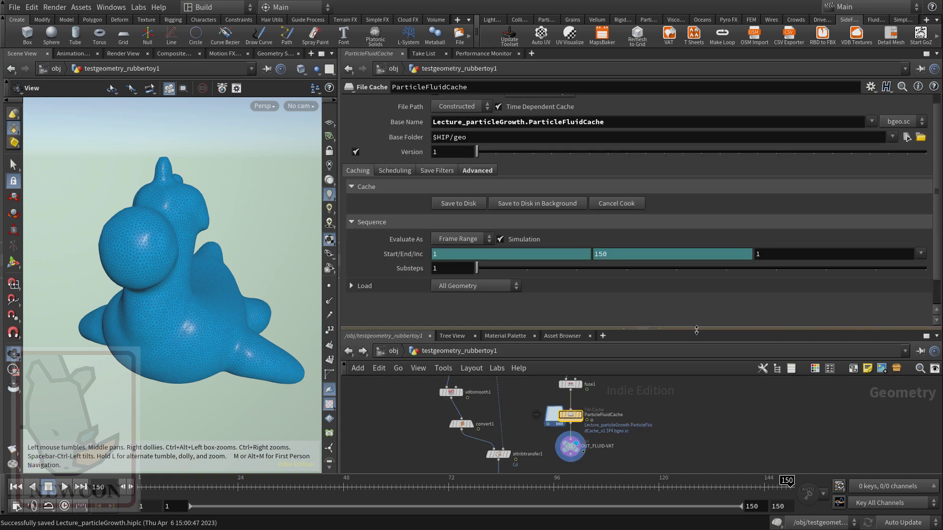
left_click_drag(696, 329, 704, 164)
middle_click_drag(669, 330, 692, 431)
middle_click_drag(646, 260, 650, 373)
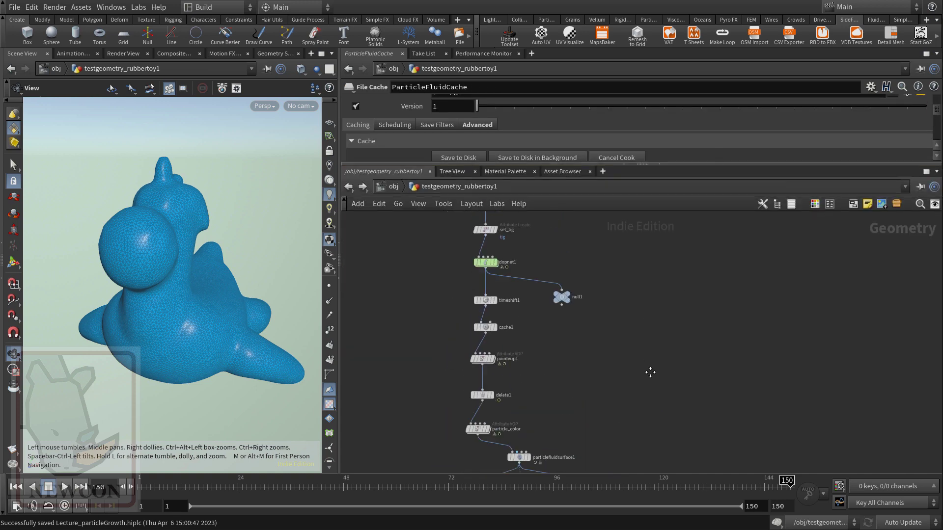
mouse_move(642, 324)
middle_mouse_down()
mouse_move(650, 434)
mouse_move(637, 394)
middle_mouse_up()
middle_click_drag(623, 306, 600, 373)
scroll(629, 332, "up", 4)
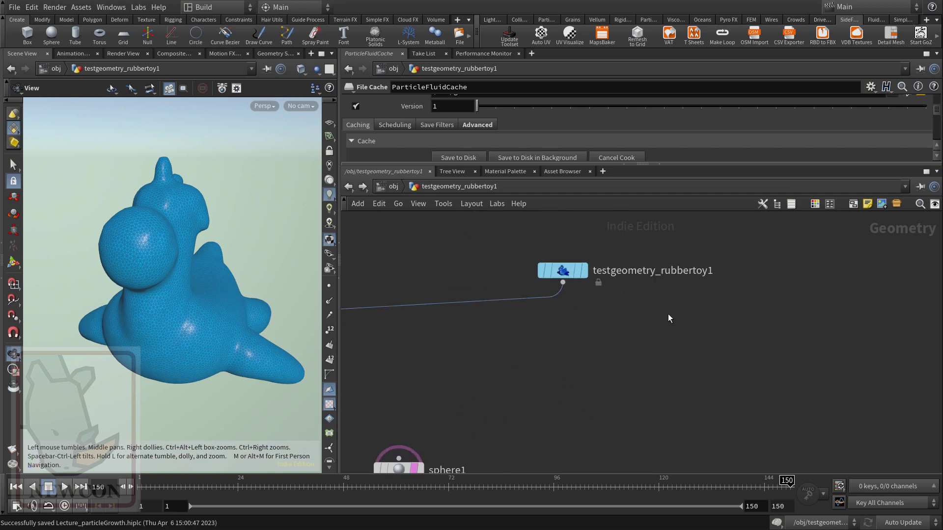
left_click(585, 271)
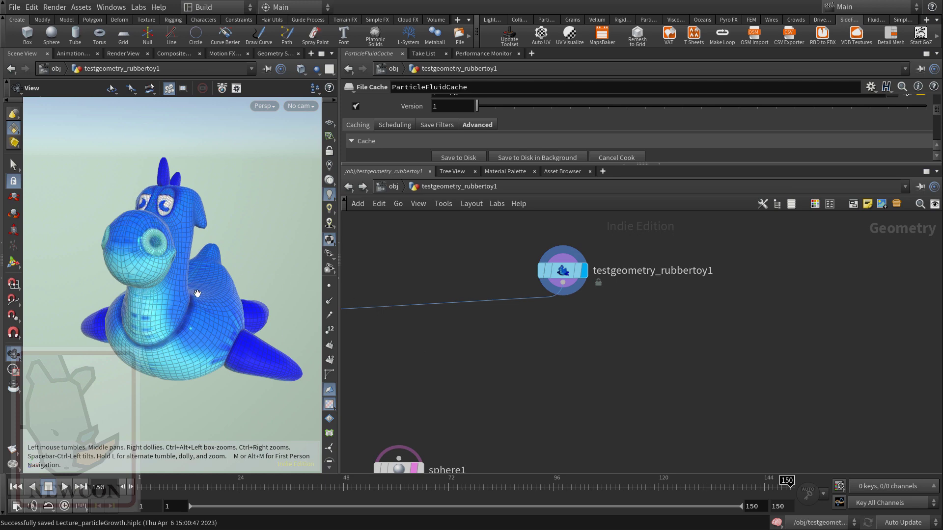
left_click_drag(197, 293, 185, 290)
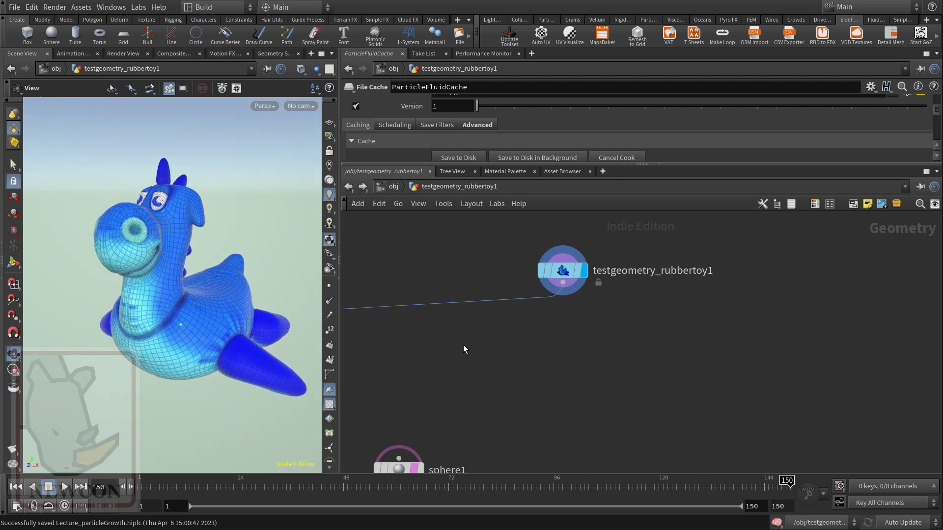
- Add a Point VOP node below the source rubber toy node and connect the toy's output to its first input
scroll(586, 354, "down", 2)
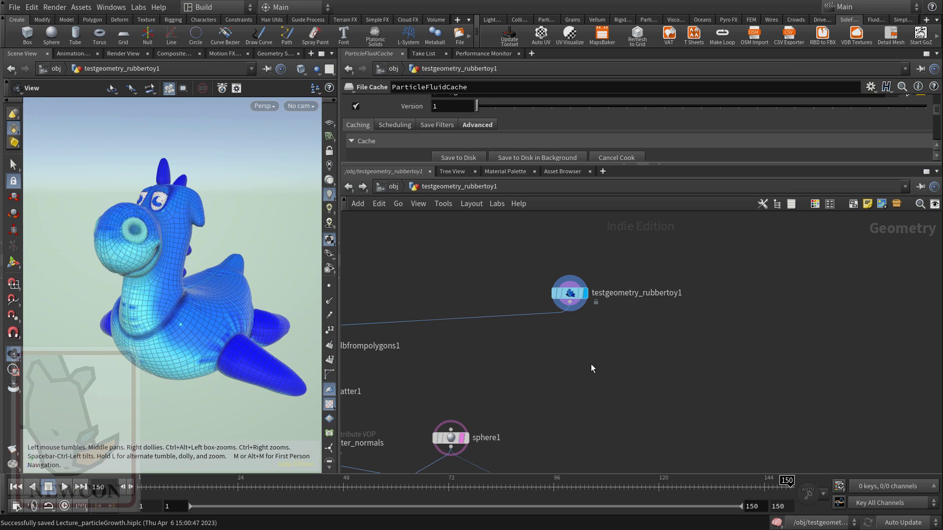
middle_click_drag(597, 368, 581, 335)
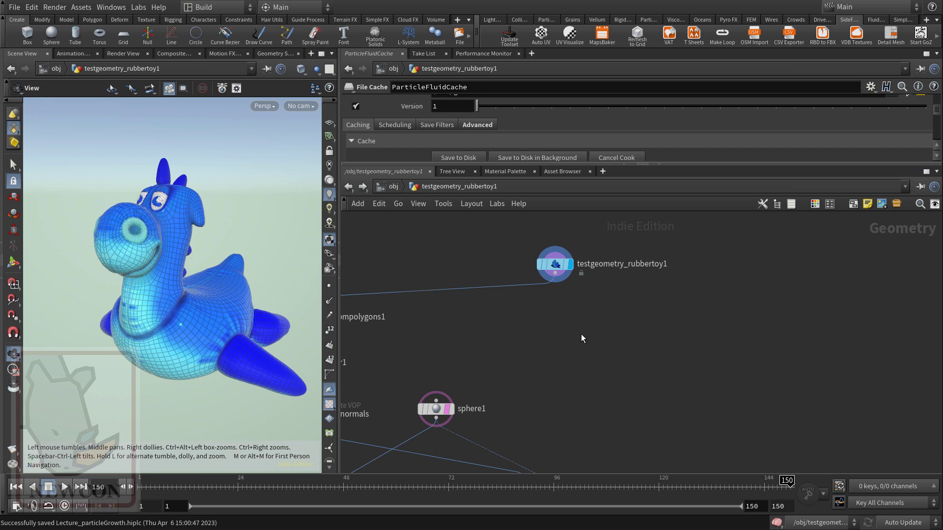
key("Tab")
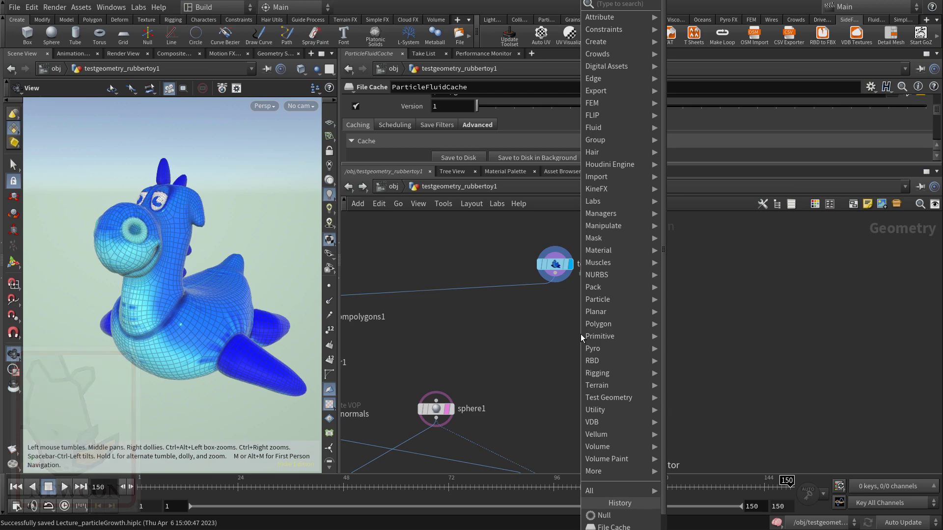
type("point vo")
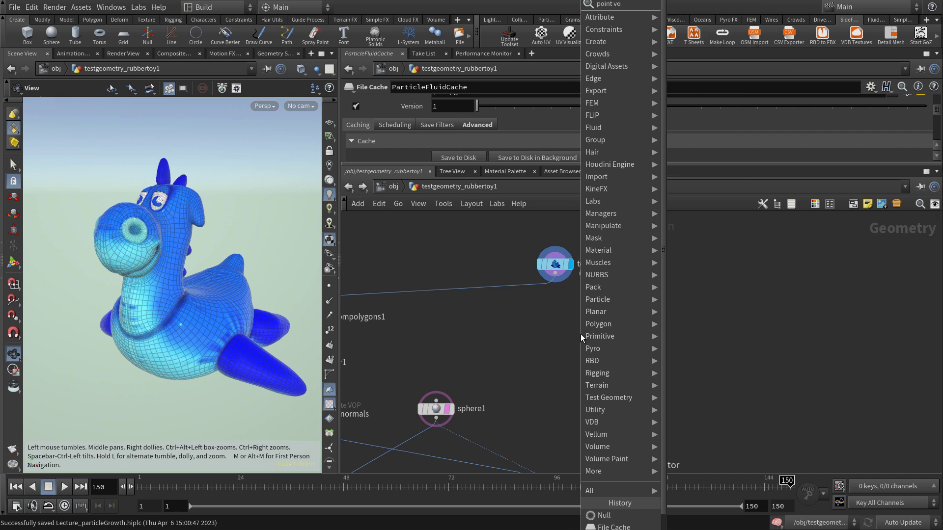
key("Return")
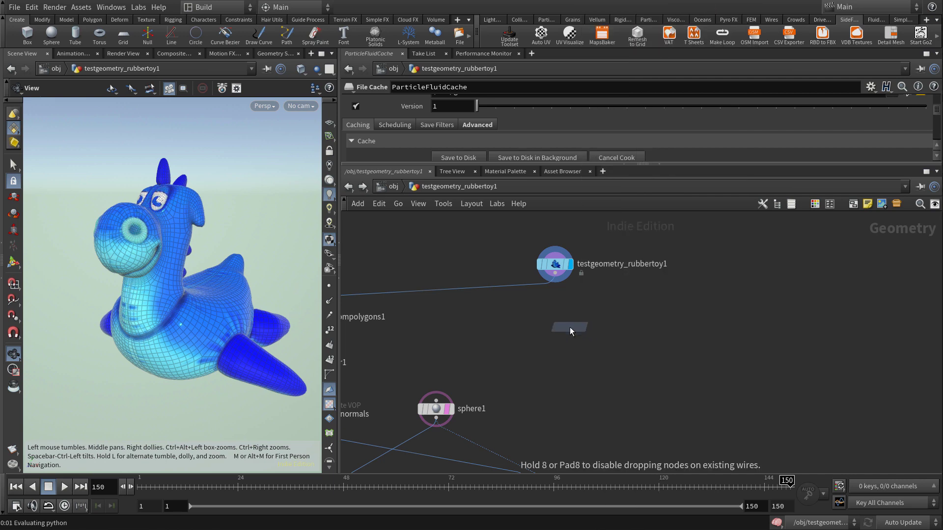
left_click(581, 327)
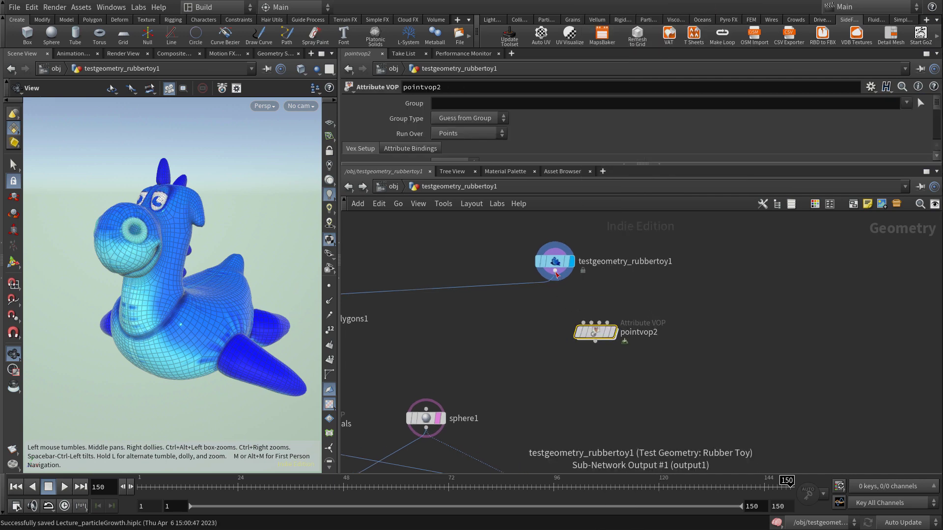
mouse_move(555, 271)
left_mouse_down()
mouse_move(568, 313)
mouse_move(583, 323)
left_mouse_up()
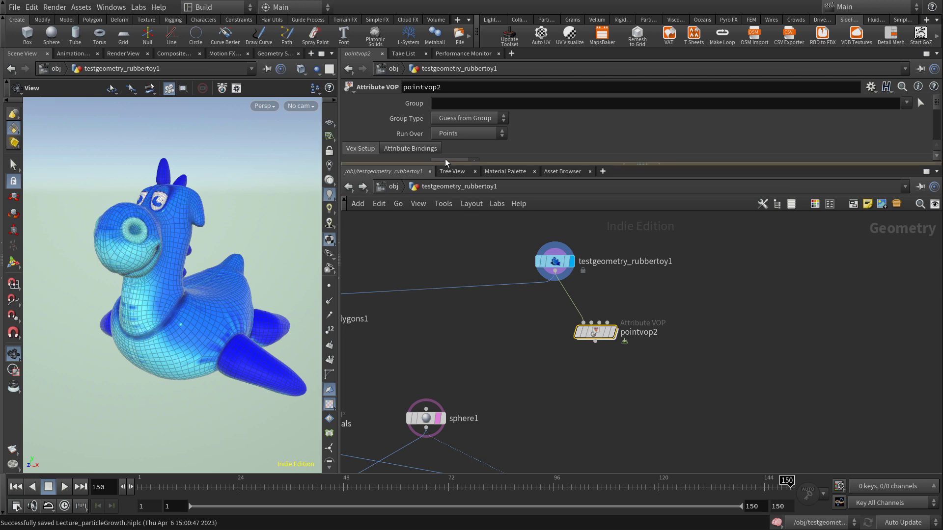
- Set pointvop2 to run over Vertices and make it the displayed node
left_click(454, 131)
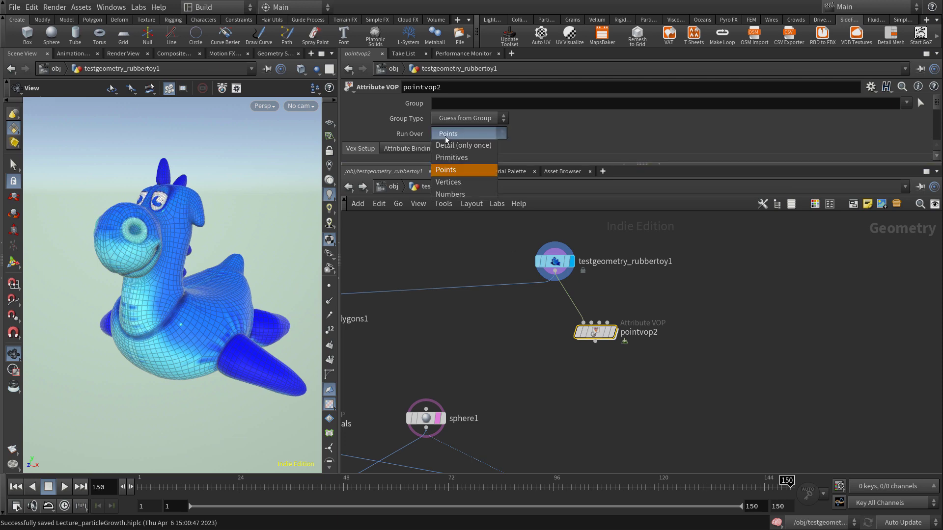
left_click(447, 183)
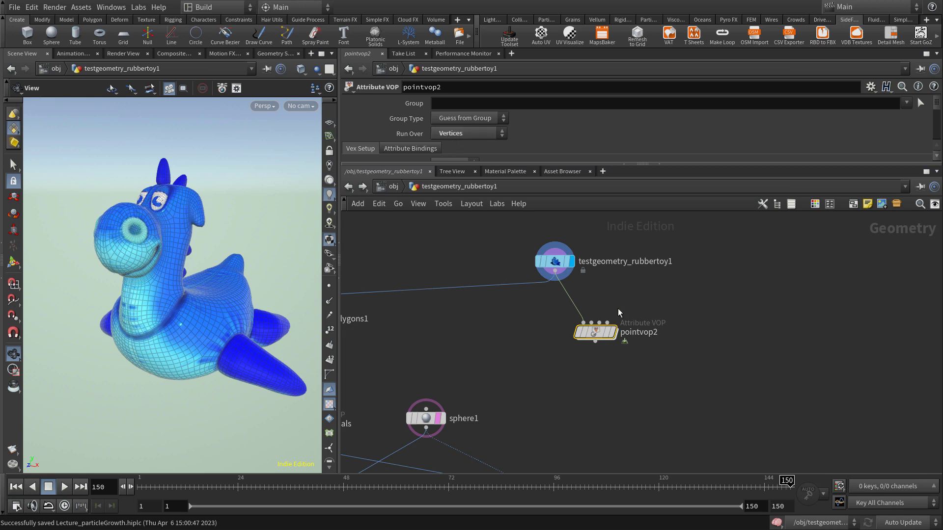
left_click(610, 332)
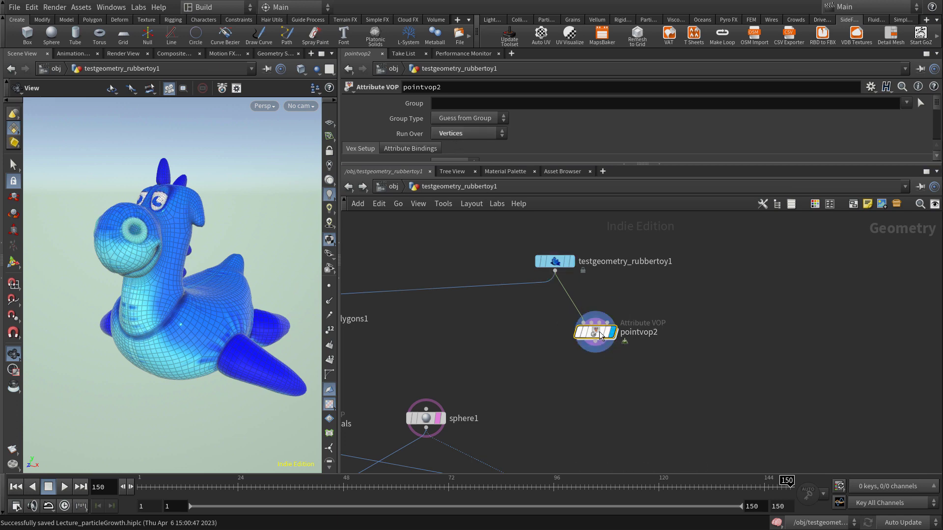
- Enter pointvop2, spread its global and output nodes apart, and add a Color Map node between them
double_click(600, 335)
left_click_drag(549, 311, 422, 263)
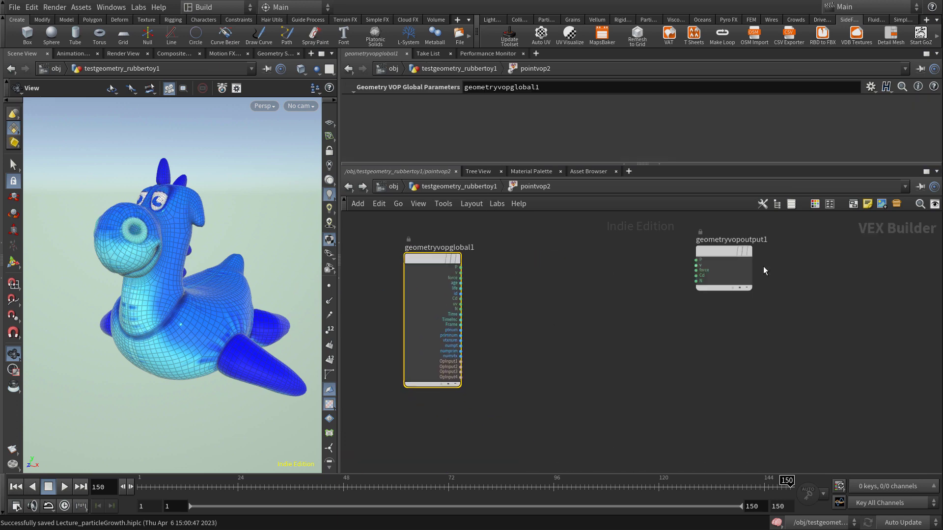
left_click_drag(722, 253, 730, 261)
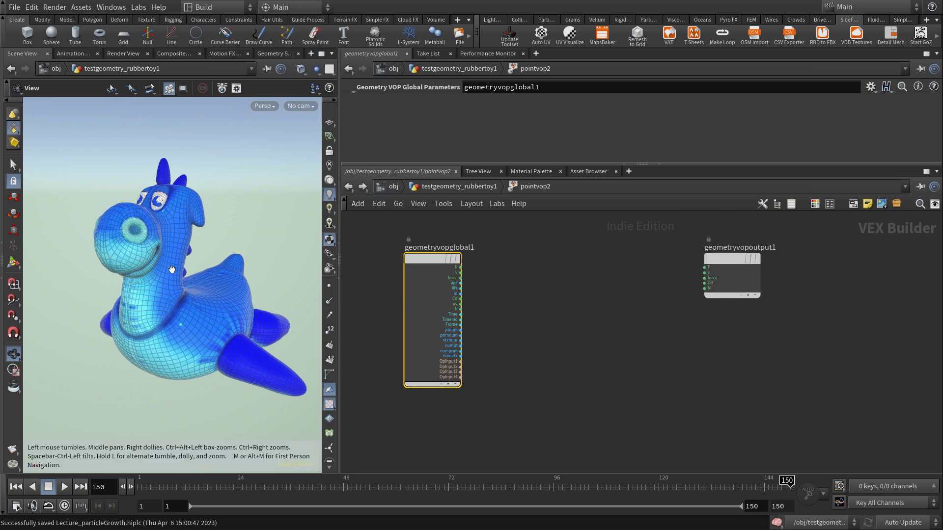
left_click(537, 330)
key("Tab")
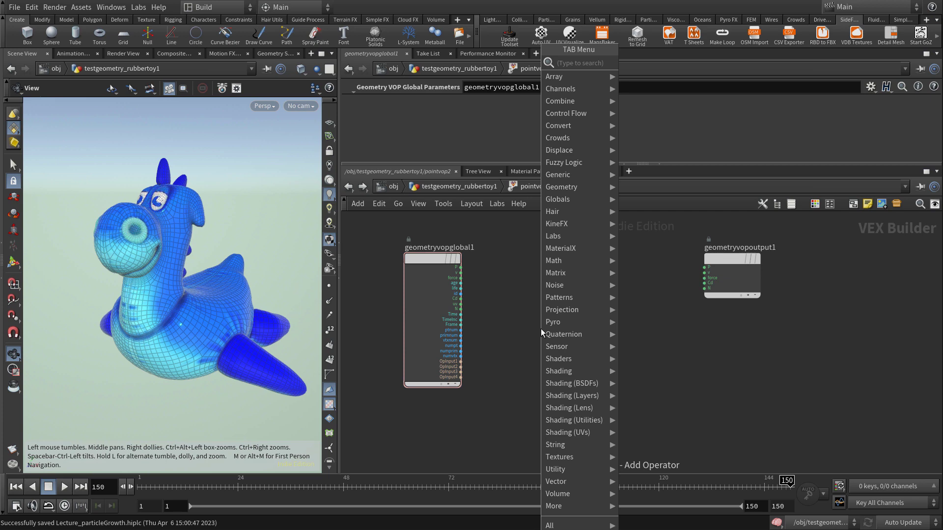
type("color")
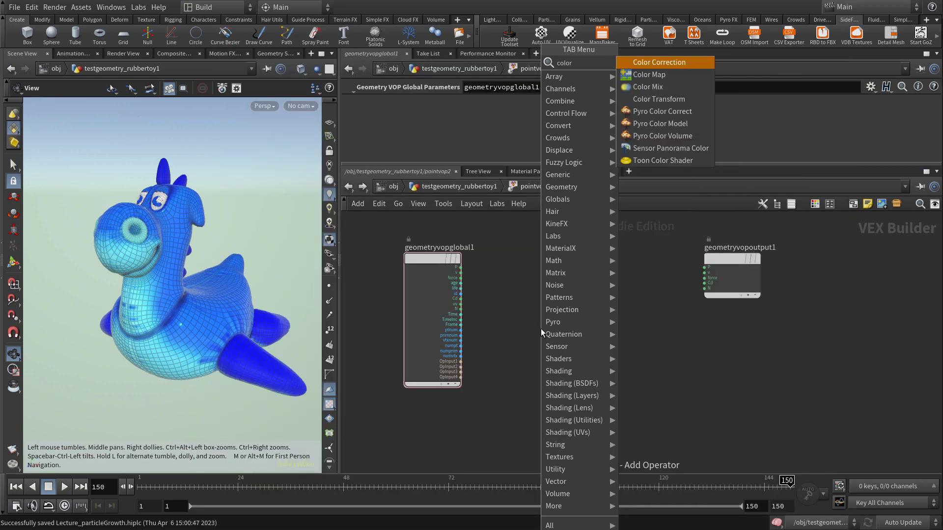
key("Return")
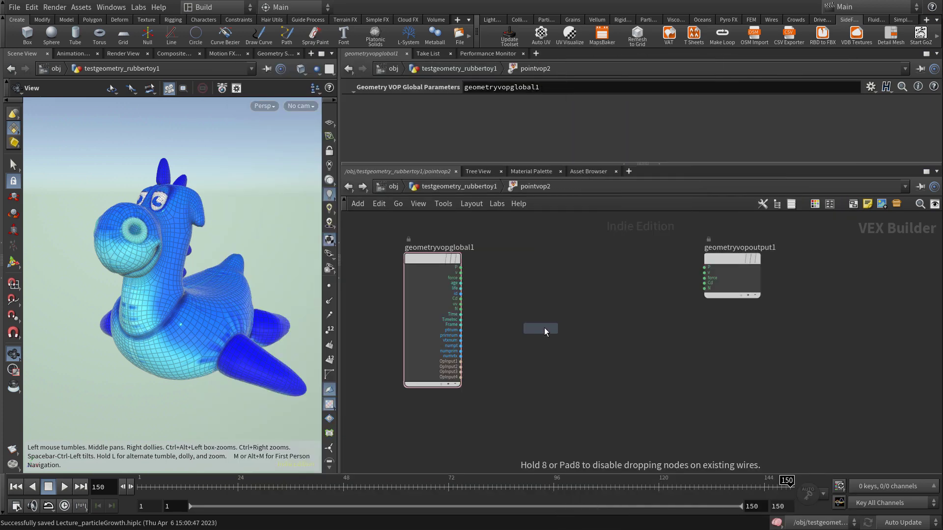
left_click(593, 311)
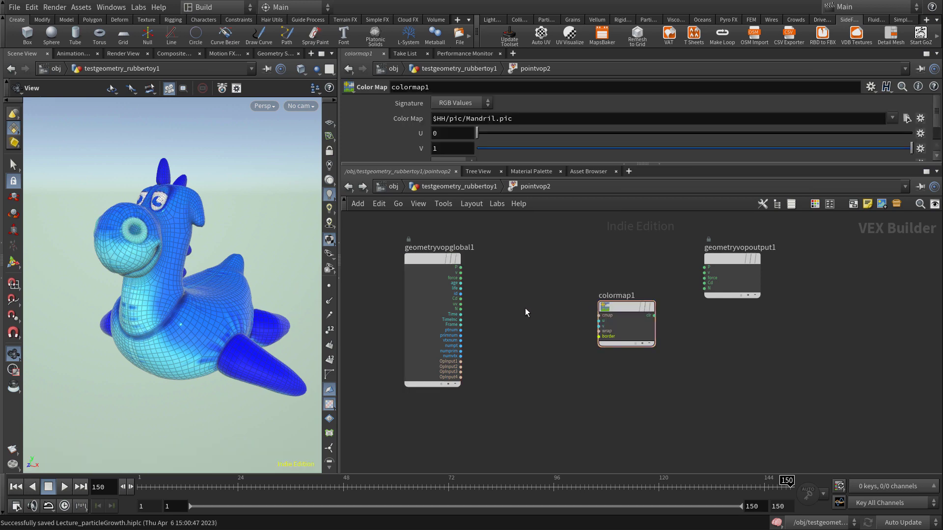
- Add a UV Coords node between the global parameters node and the Color Map node
key("Tab")
type("uv")
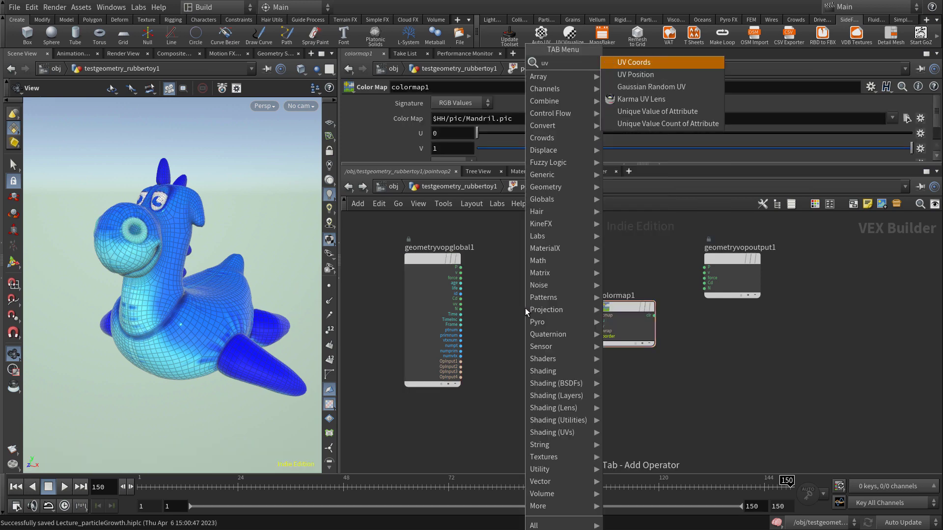
key("Return")
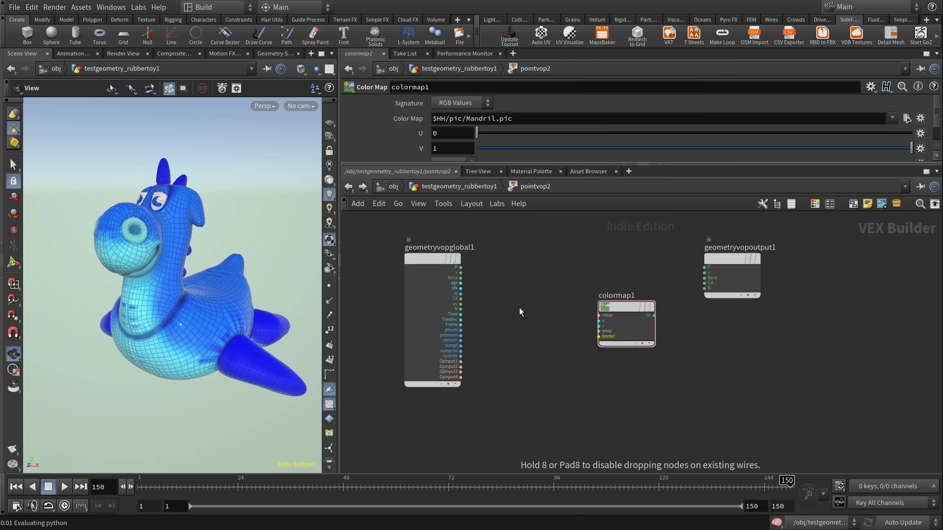
left_click(519, 308)
- Connect the u and v outputs of uvcoords1 to the u and v inputs of colormap1
scroll(581, 380, "up", 2)
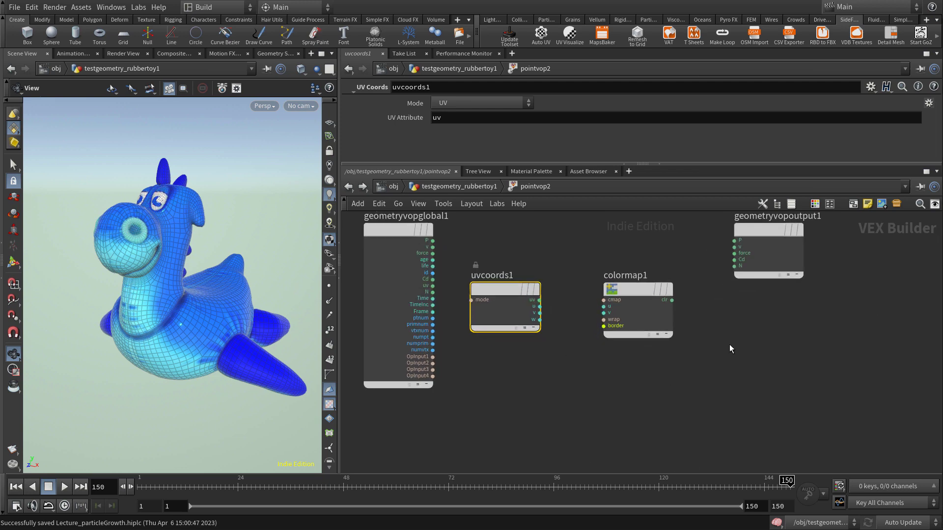
scroll(566, 325, "up", 3)
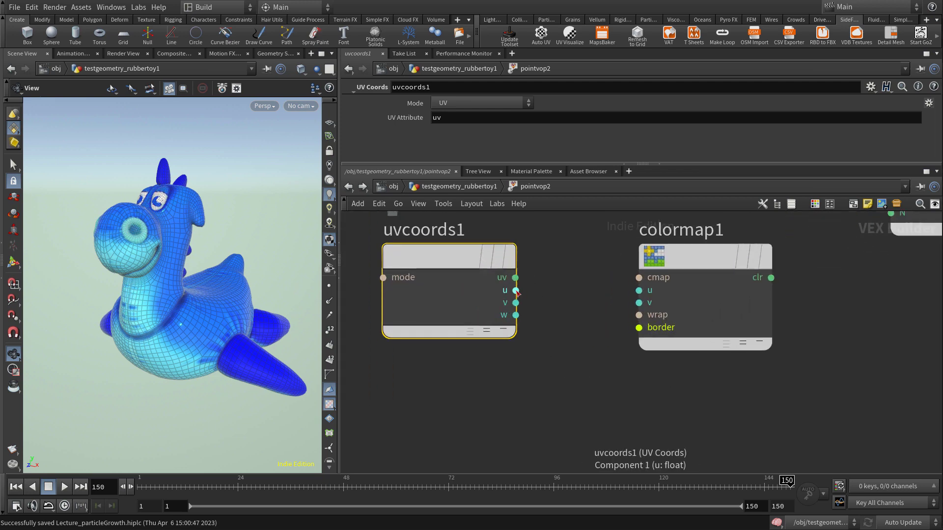
left_click_drag(516, 291, 639, 291)
left_click_drag(515, 303, 638, 303)
scroll(598, 346, "down", 2)
scroll(599, 347, "down", 2)
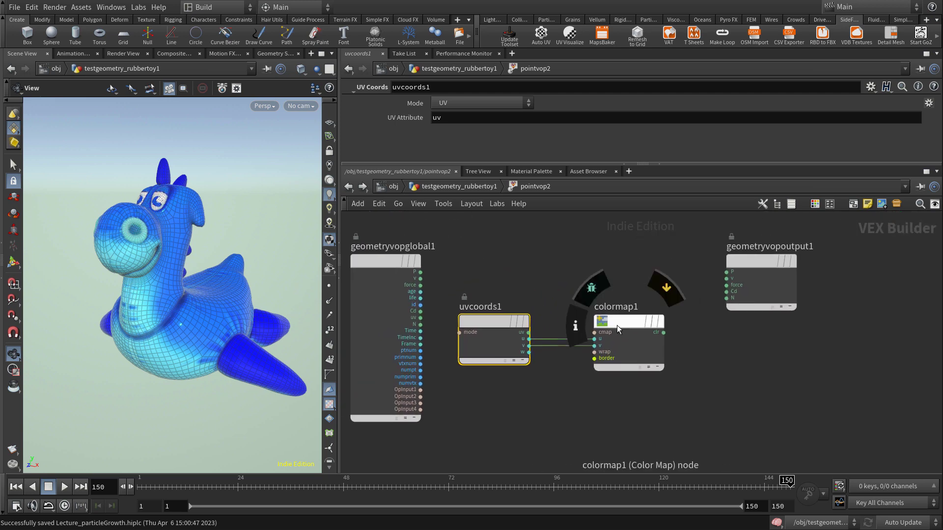
- Check the Color Map's texture setting, return to the geometry network and allow editing of the source rubber toy node's contents
left_click(616, 320)
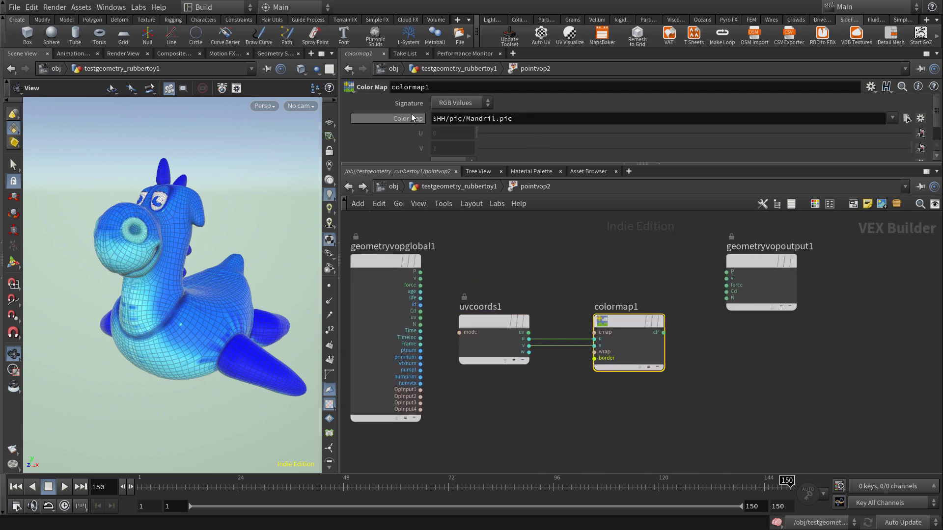
middle_click_drag(503, 248, 522, 270)
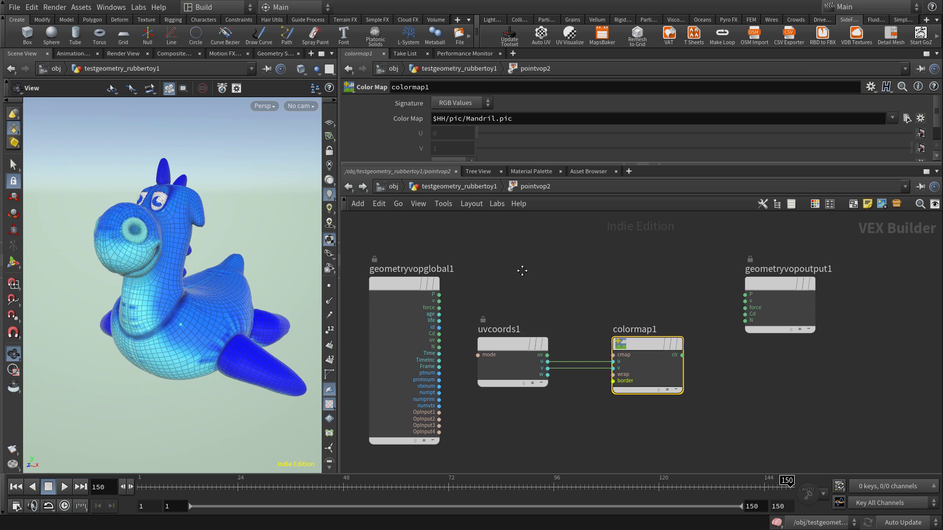
left_click(478, 188)
mouse_move(557, 264)
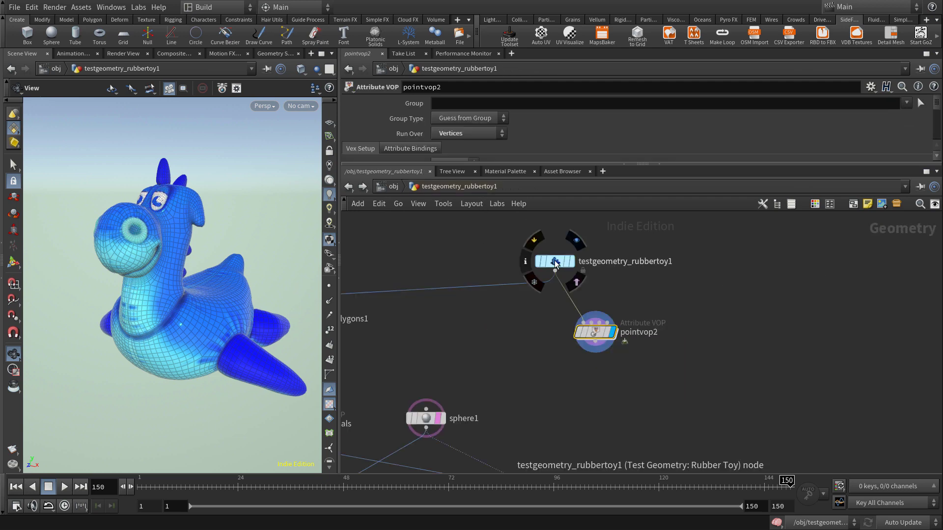
right_click(555, 265)
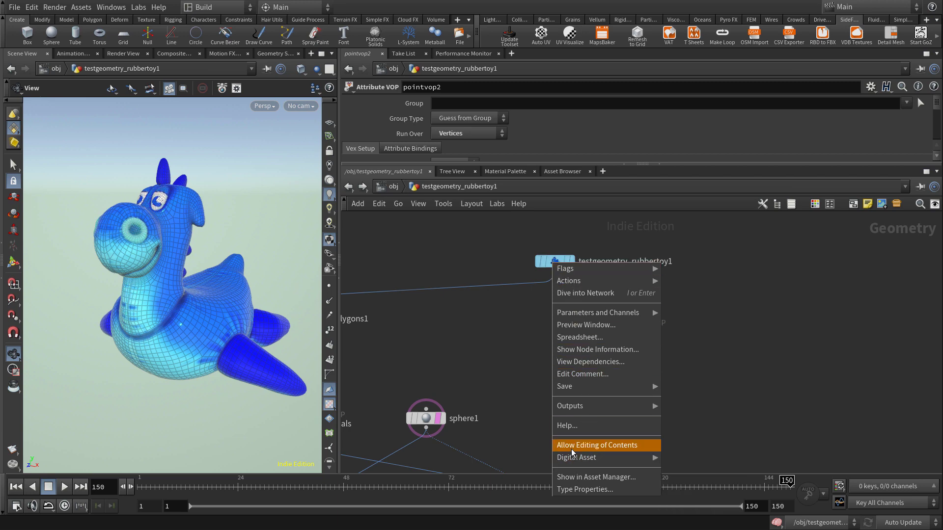
left_click(619, 446)
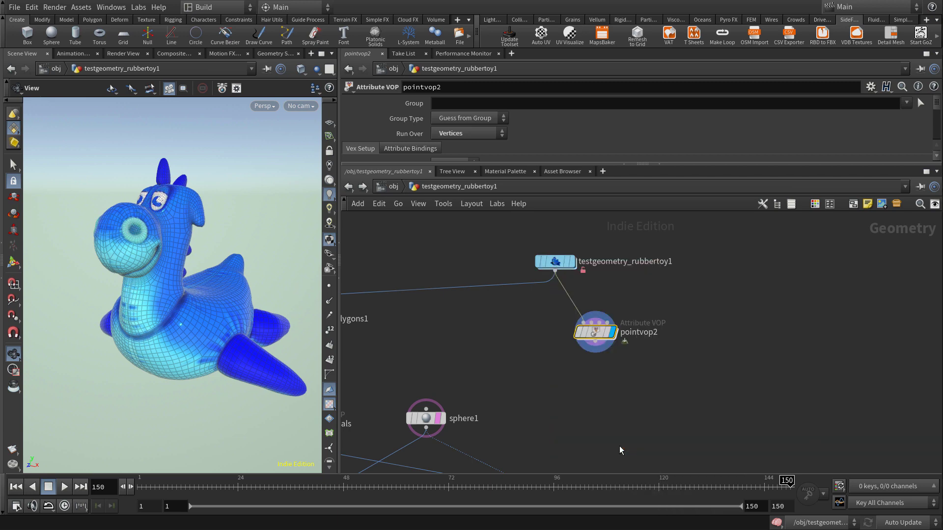
- Enter the unlocked rubber toy asset and open its shopnet1 material network to view the ToyShader
double_click(555, 262)
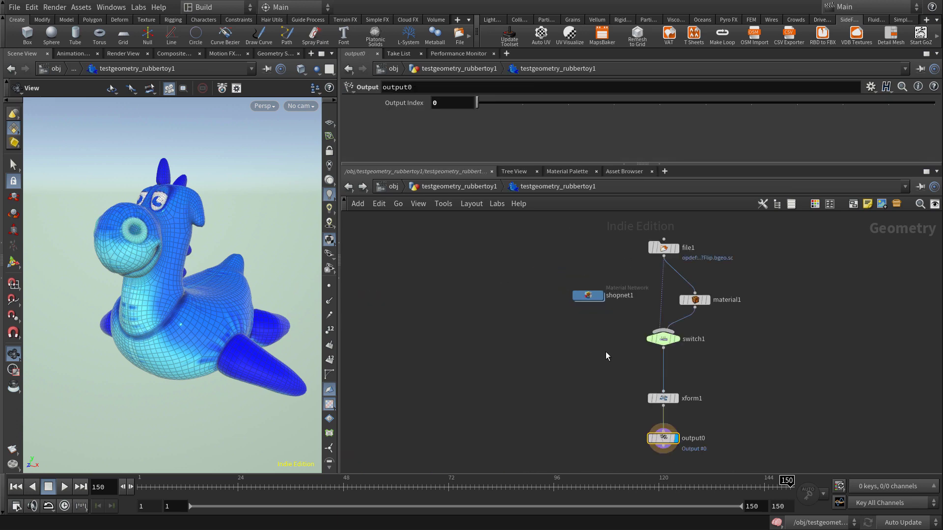
middle_click_drag(616, 322, 564, 303)
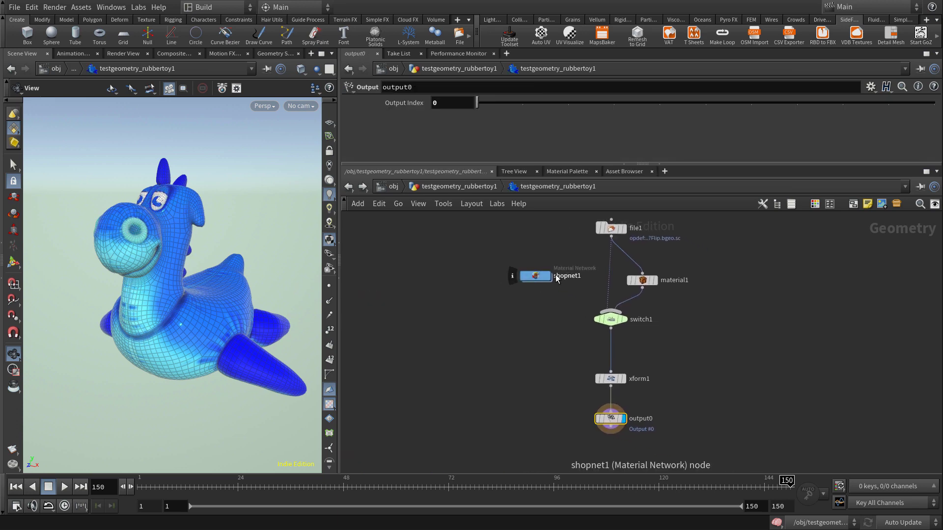
double_click(536, 277)
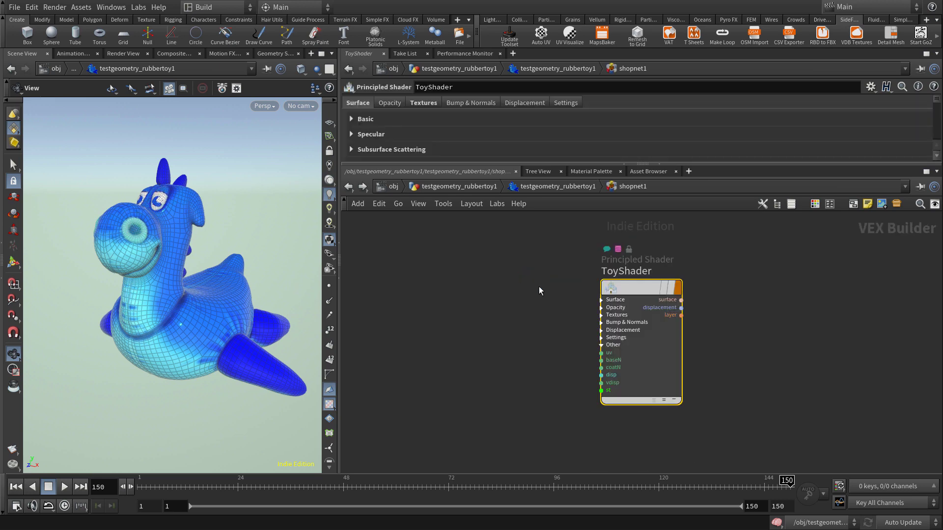
middle_click_drag(576, 308, 492, 330)
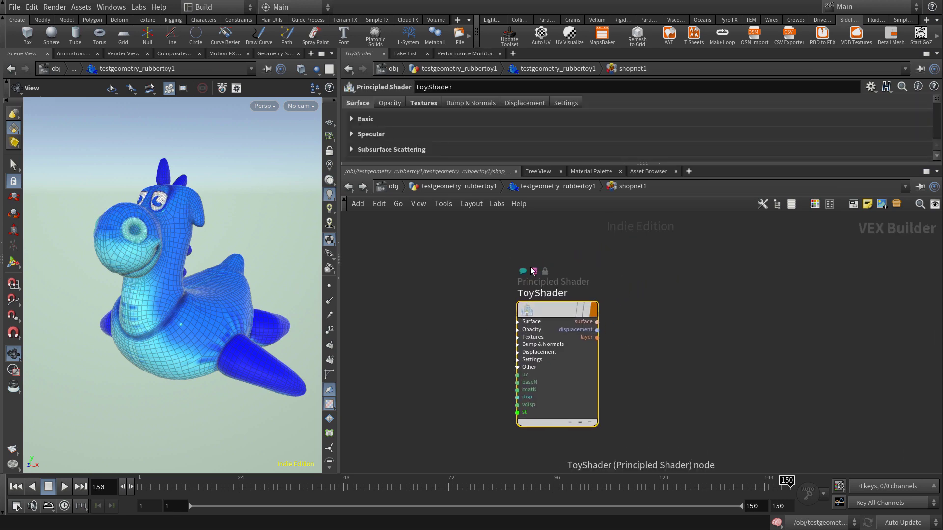
- Show the ToyShader's texture settings, expand the Base Color texture path in full and copy it
left_click_drag(531, 164, 530, 202)
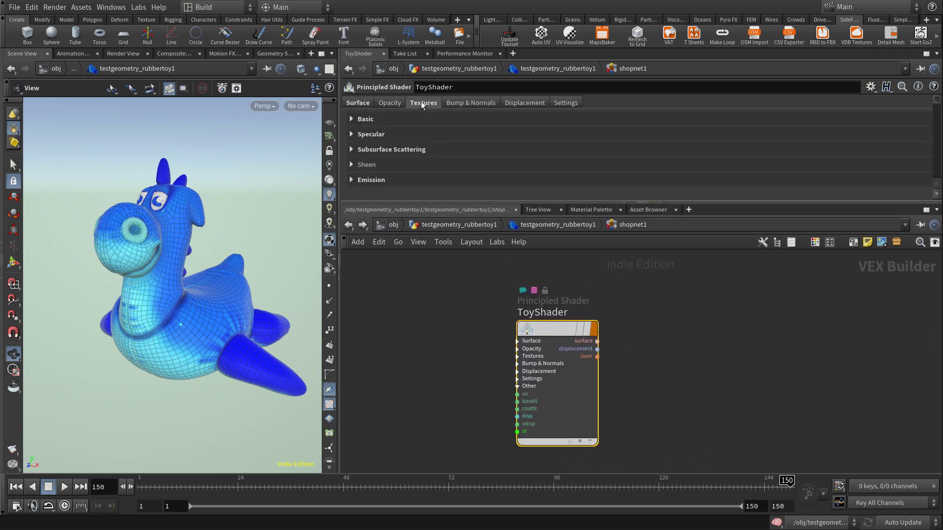
left_click(421, 102)
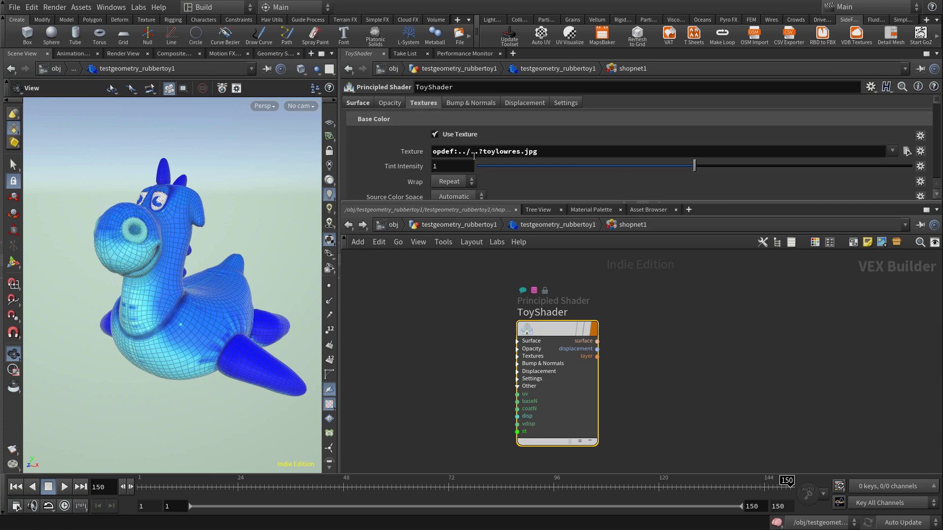
left_click(410, 151)
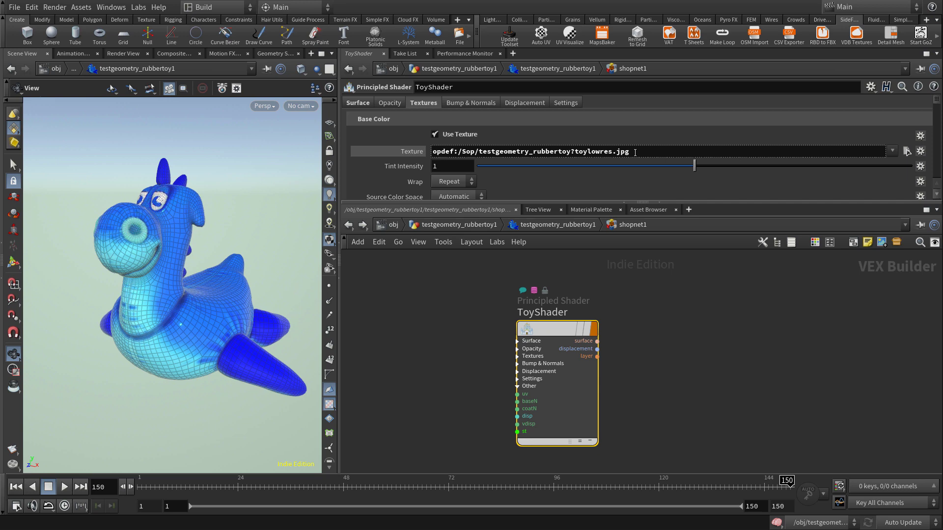
left_click_drag(630, 151, 427, 150)
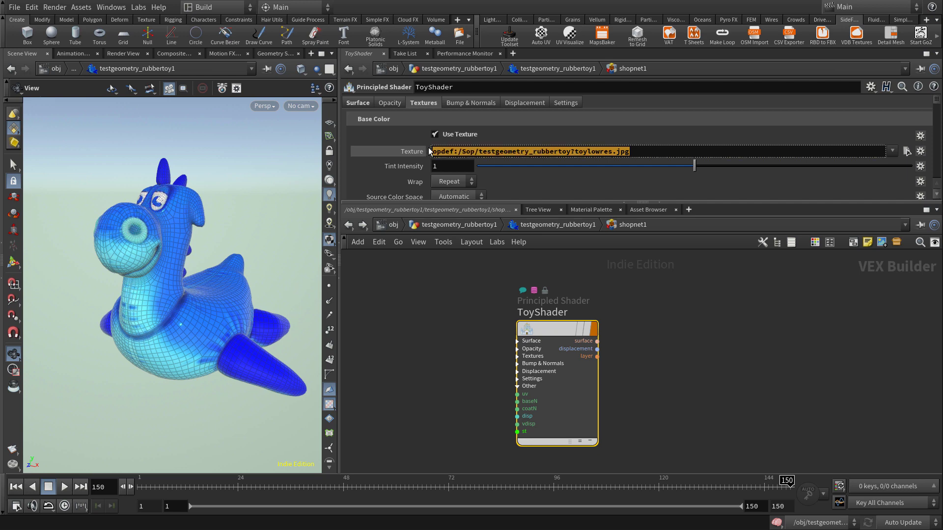
left_click(664, 317)
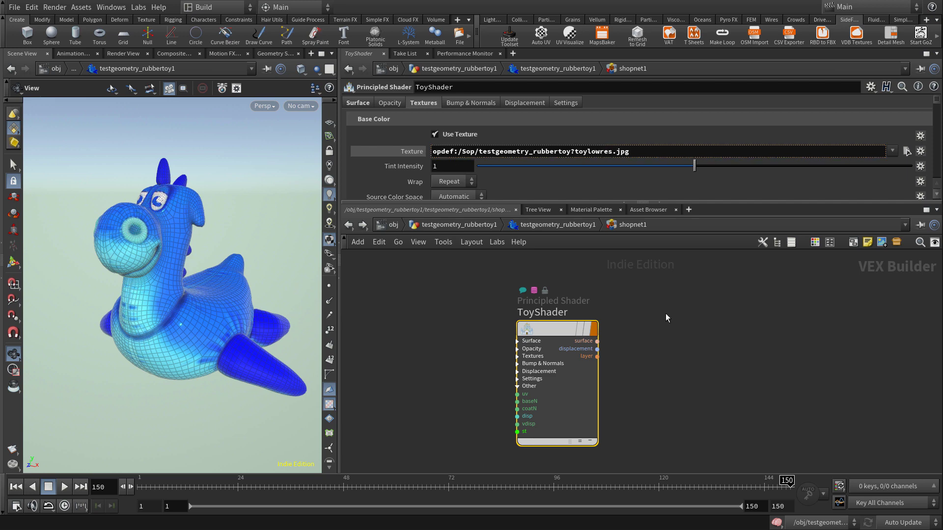
left_click(553, 336)
left_click_drag(630, 151, 433, 151)
key("ctrl+c")
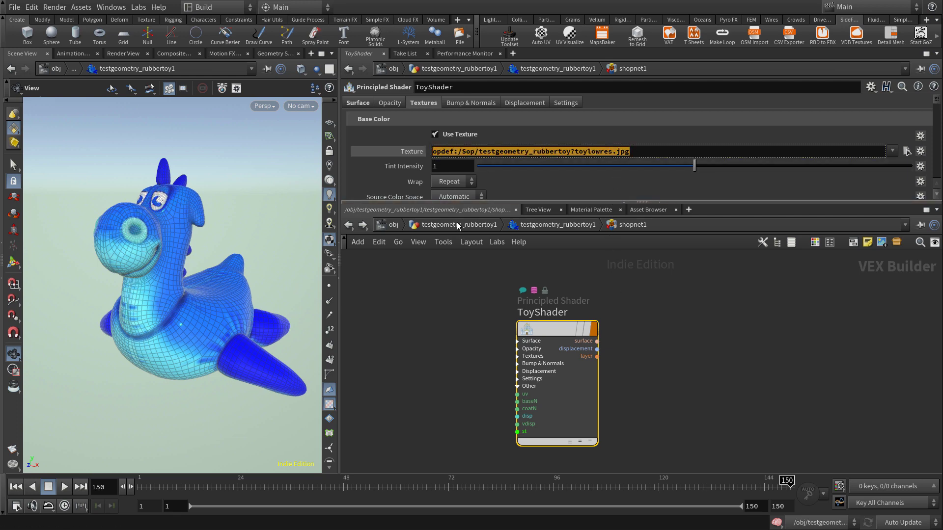
- Return to the pointvop2 network and set colormap1's Color Map to the copied path opdef:/Sop/testgeometry_rubbertoy?toylowres.jpg
left_click(398, 224)
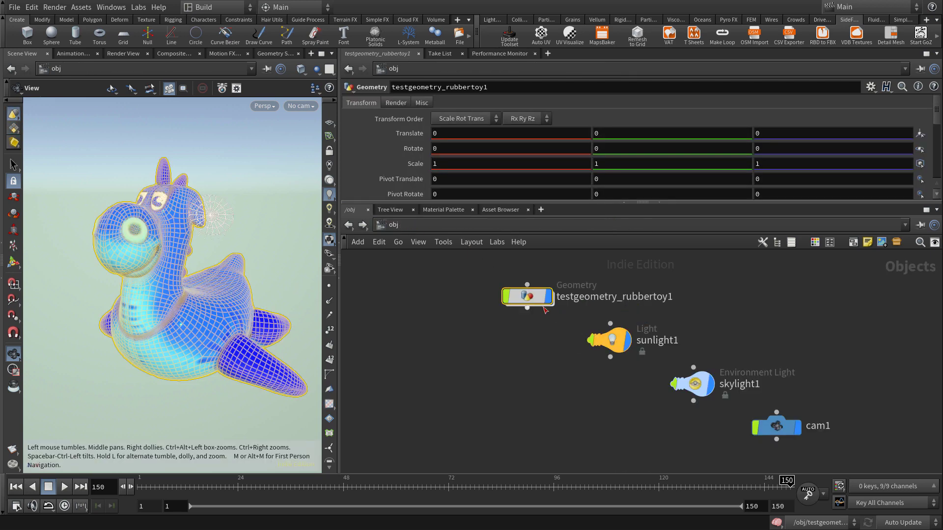
double_click(526, 297)
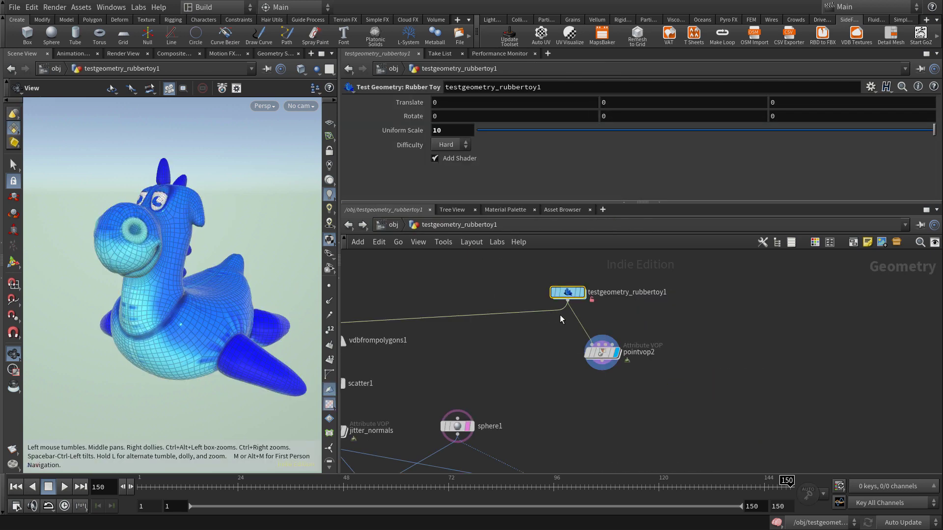
left_click(603, 355)
double_click(603, 355)
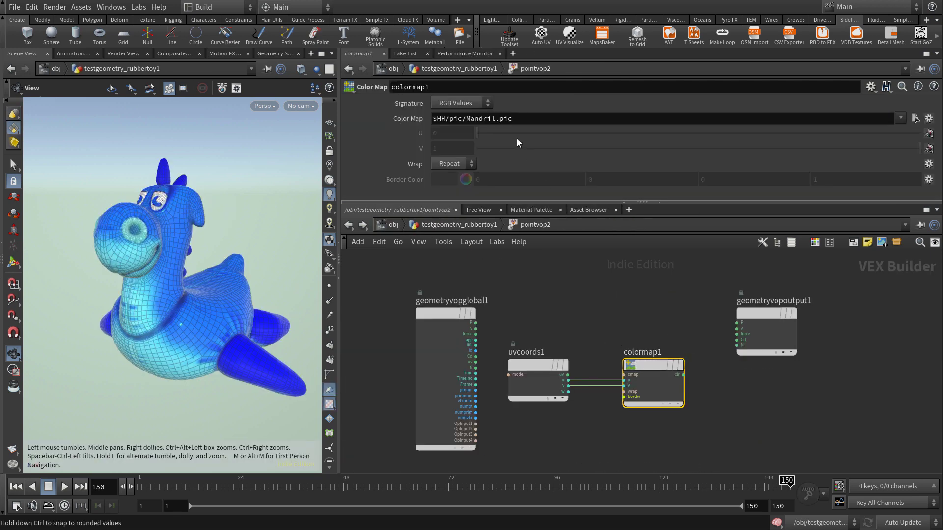
left_click_drag(518, 117, 429, 117)
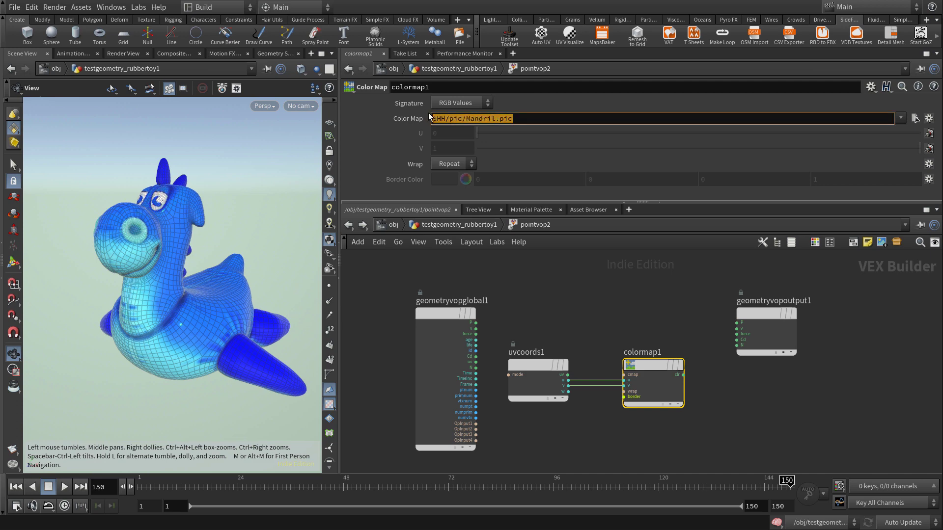
key("ctrl+v")
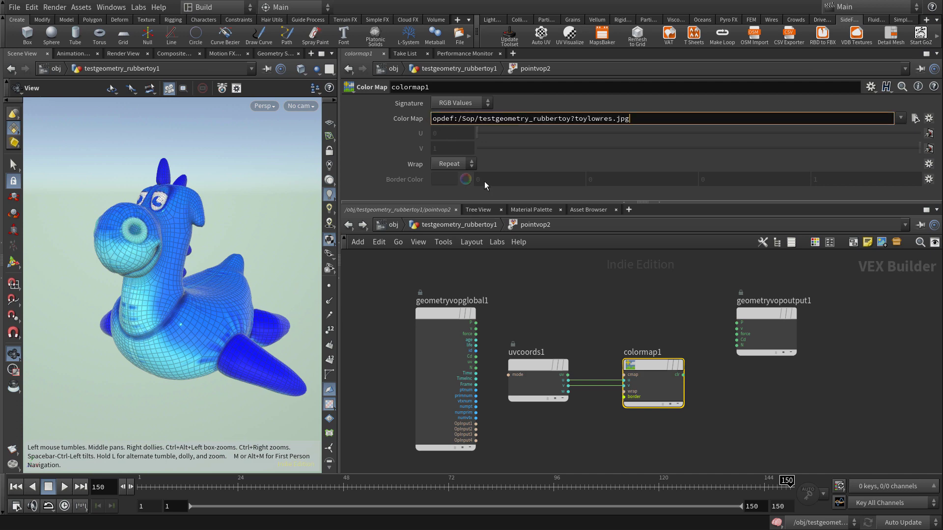
left_click(573, 300)
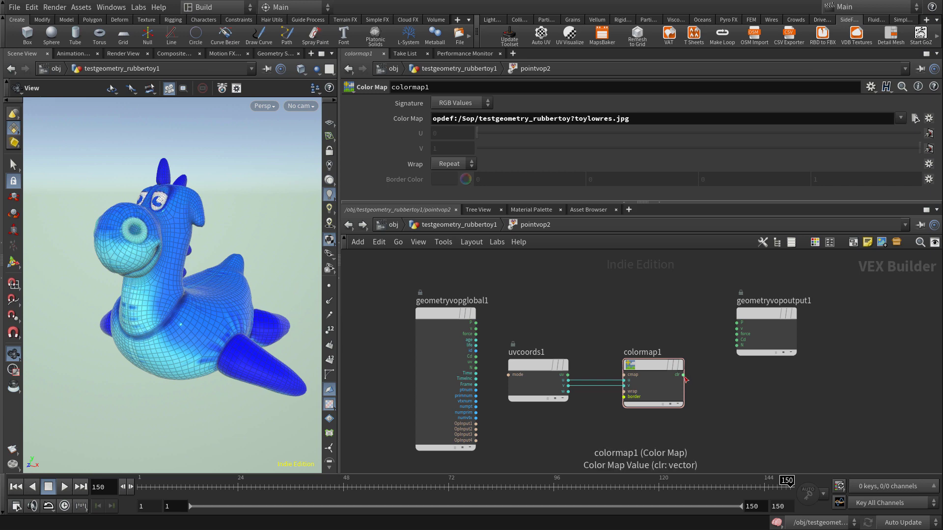
- Connect colormap1's clr output to the Cd input of geometryvopoutput1 and return to the rubber toy geometry network
left_click_drag(683, 375, 760, 374)
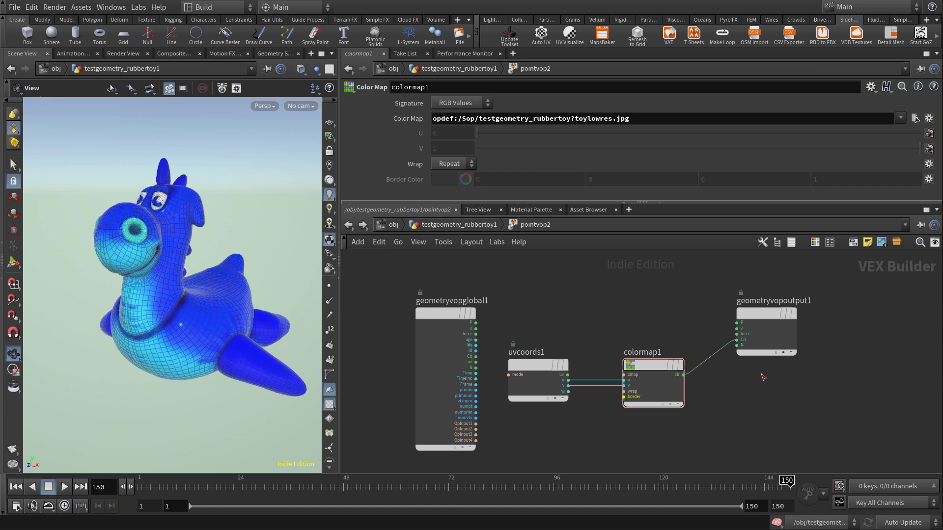
scroll(761, 373, "up", 3)
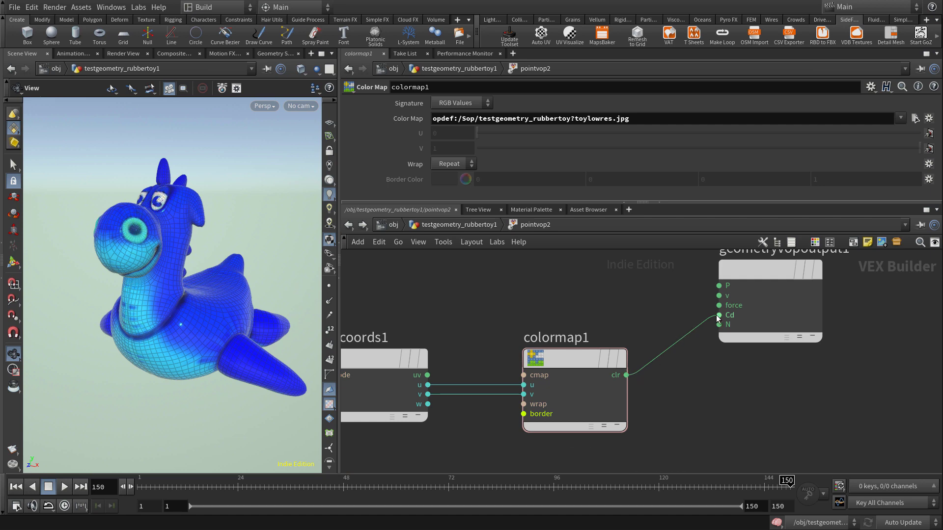
left_click(486, 226)
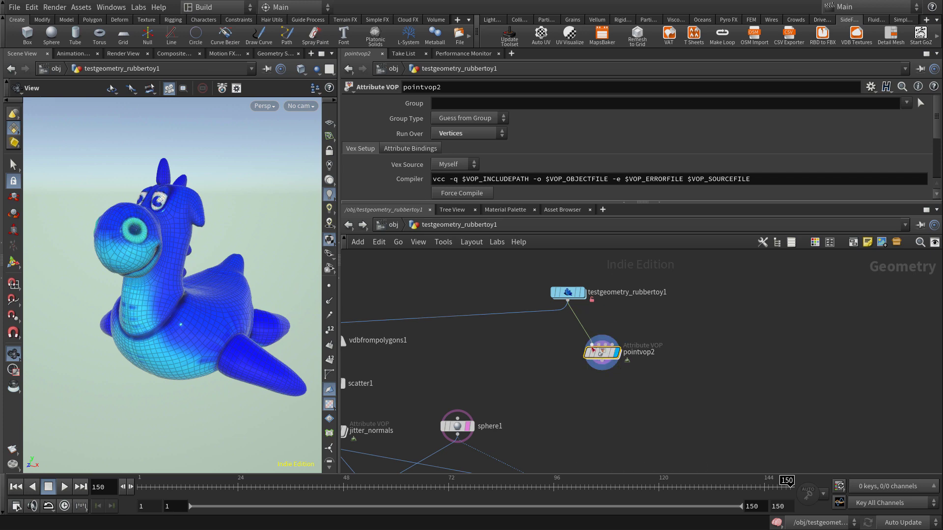
- Add an Attribute Promote node below pointvop2, connect it to pointvop2's output and display it
middle_click_drag(612, 383, 592, 335)
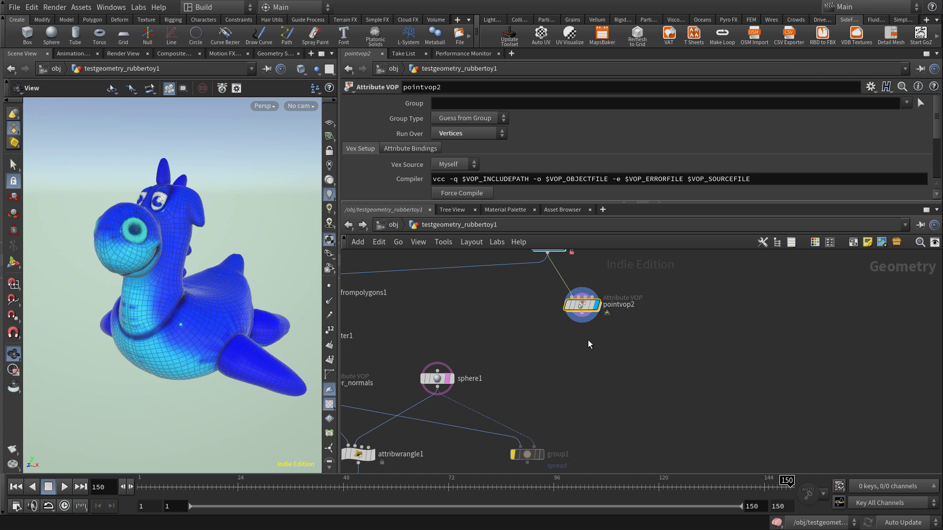
left_click(589, 306)
left_click(606, 376)
key("Tab")
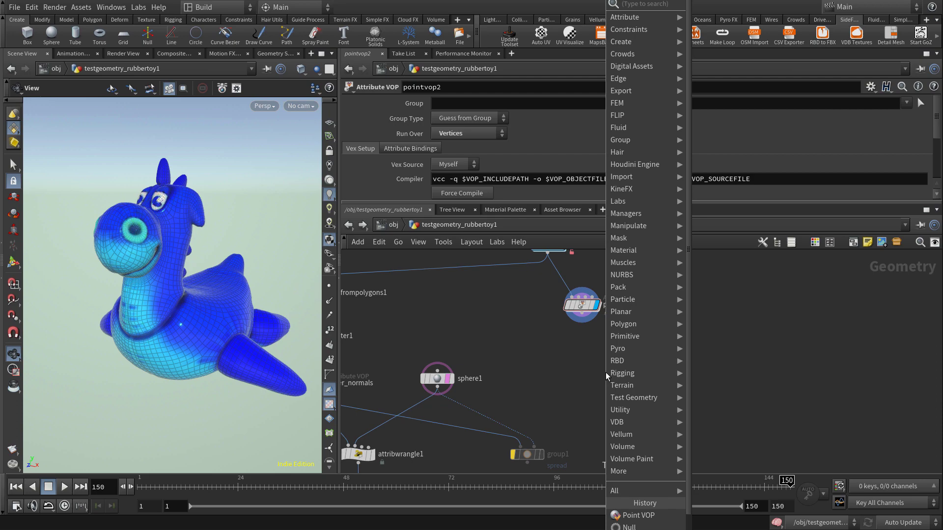
type("promo")
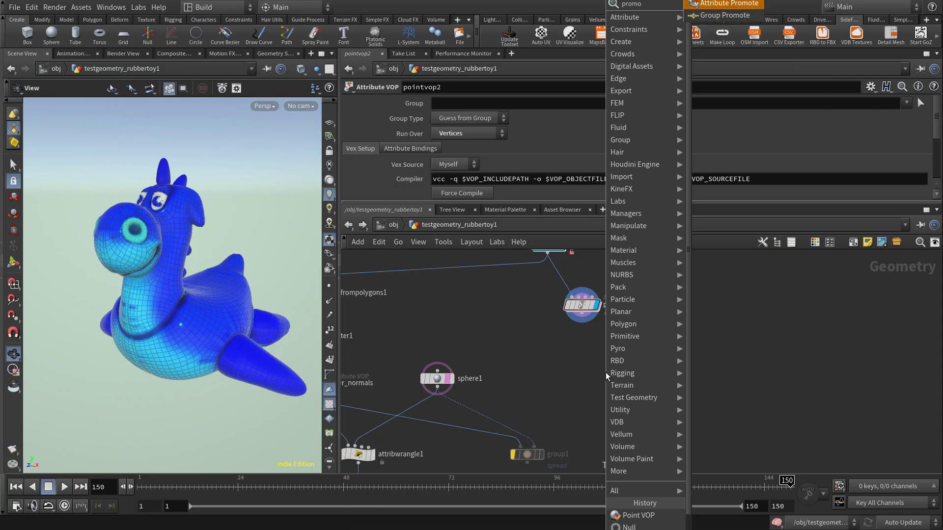
key("Return")
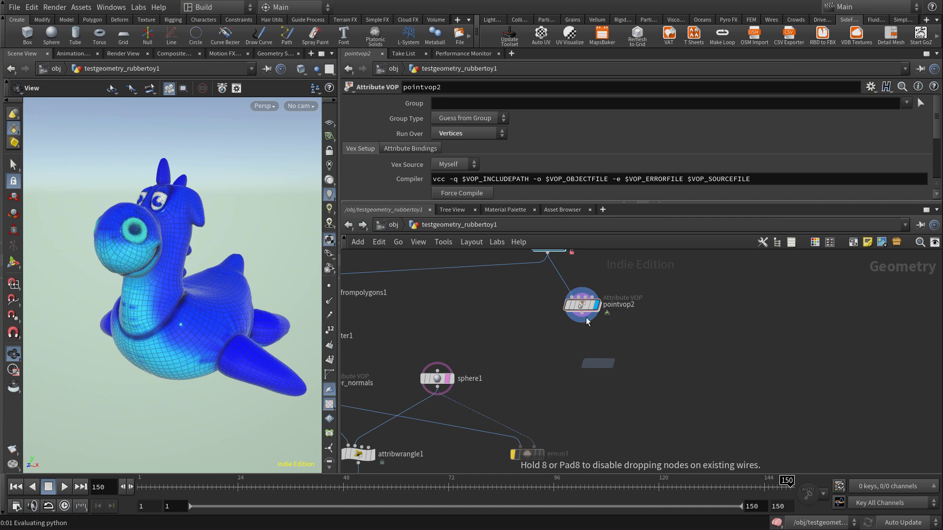
left_click(584, 355)
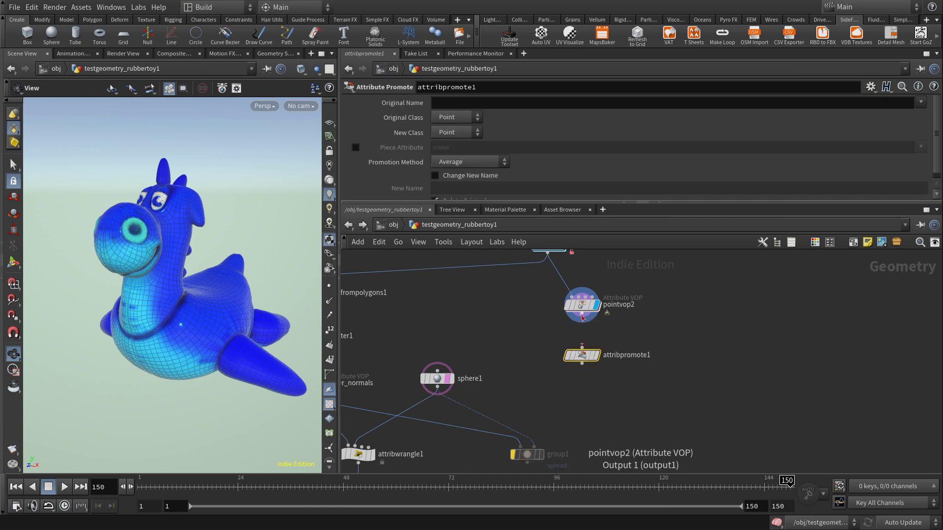
left_click(596, 355)
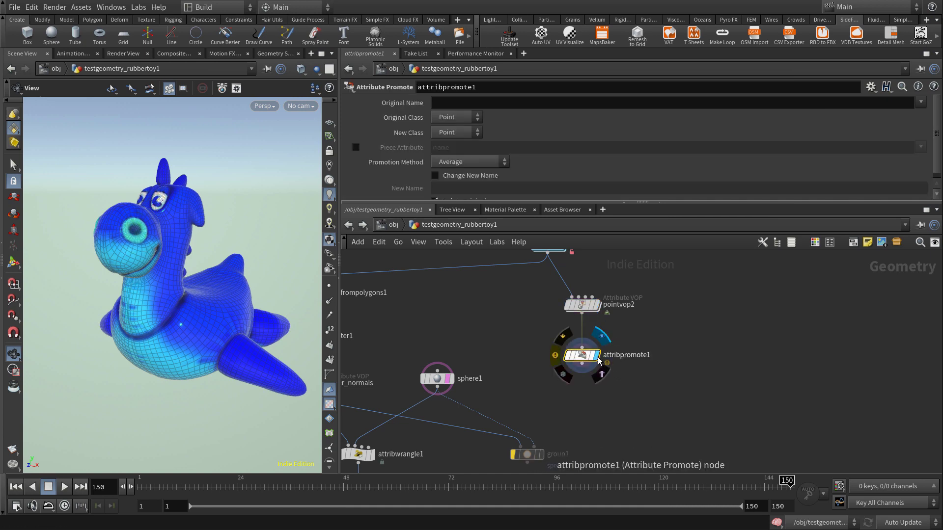
- Check the attribute names offered by the Attribute Promote node and inspect pointvop2's attributes in its node info
scroll(623, 383, "up", 2)
scroll(623, 383, "up", 1)
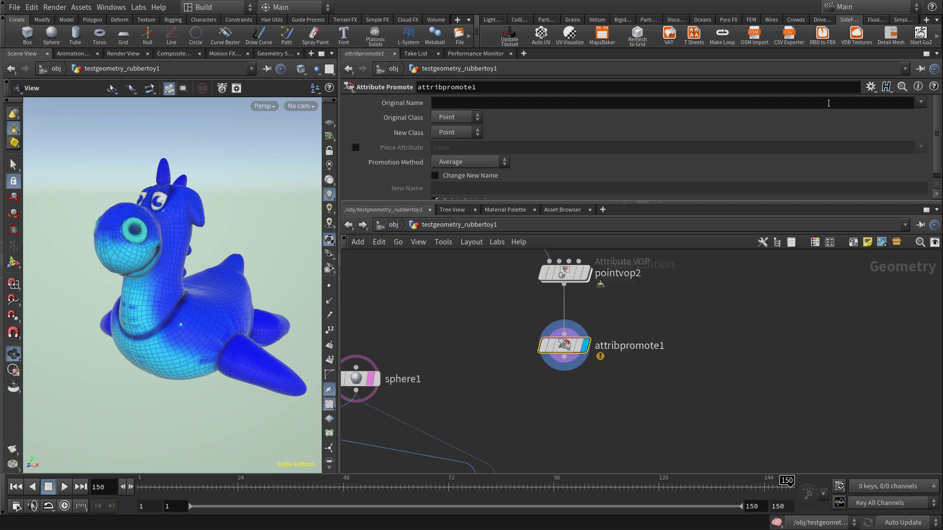
left_click(921, 102)
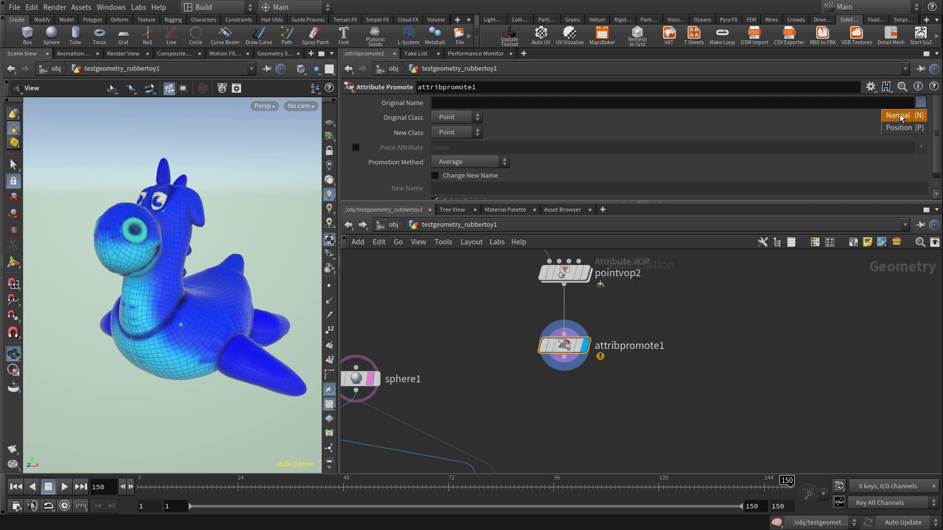
left_click(752, 381)
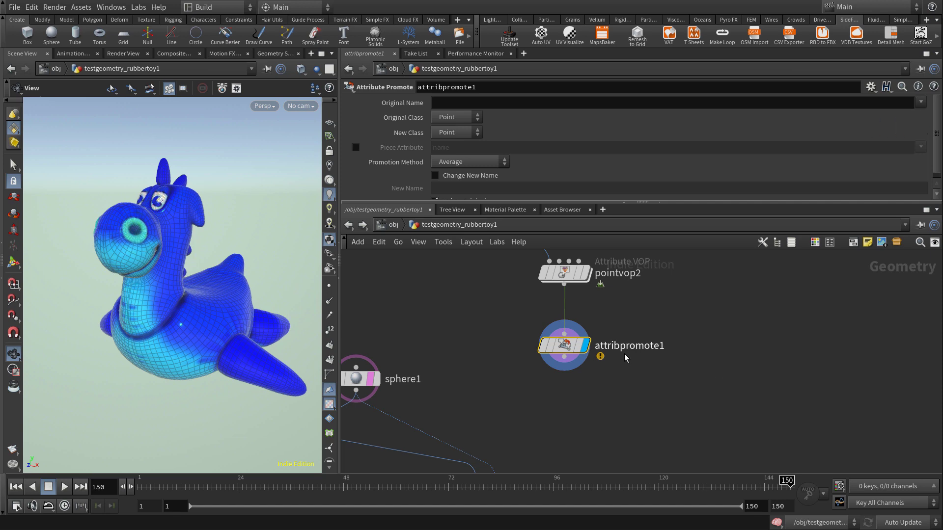
left_click(564, 273)
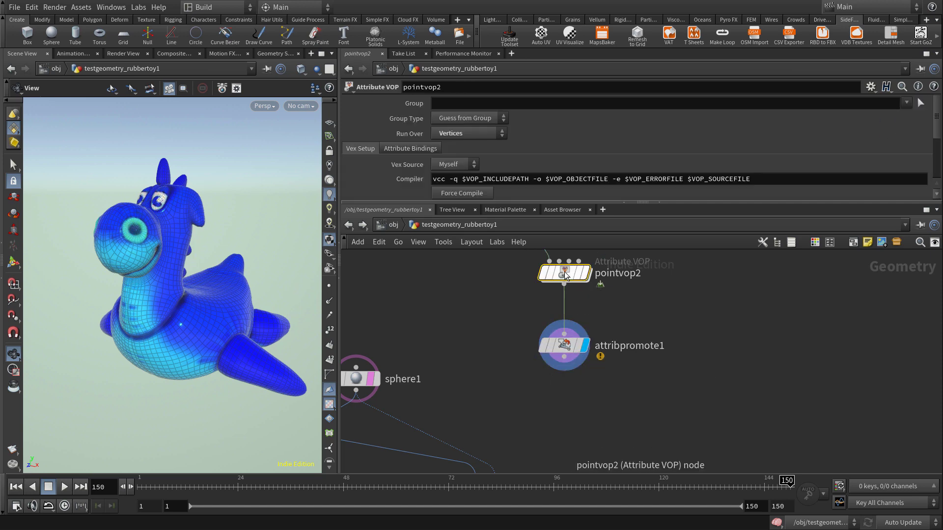
left_click(526, 273)
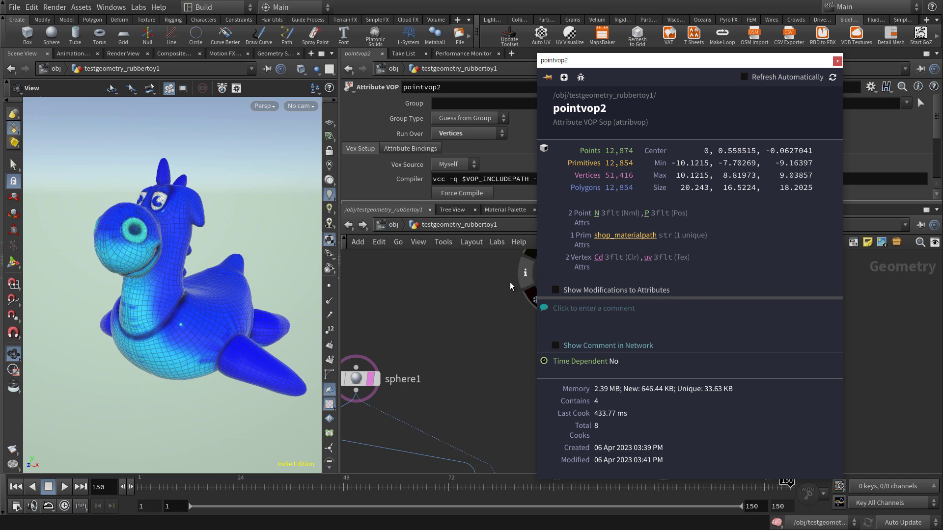
left_click(555, 346)
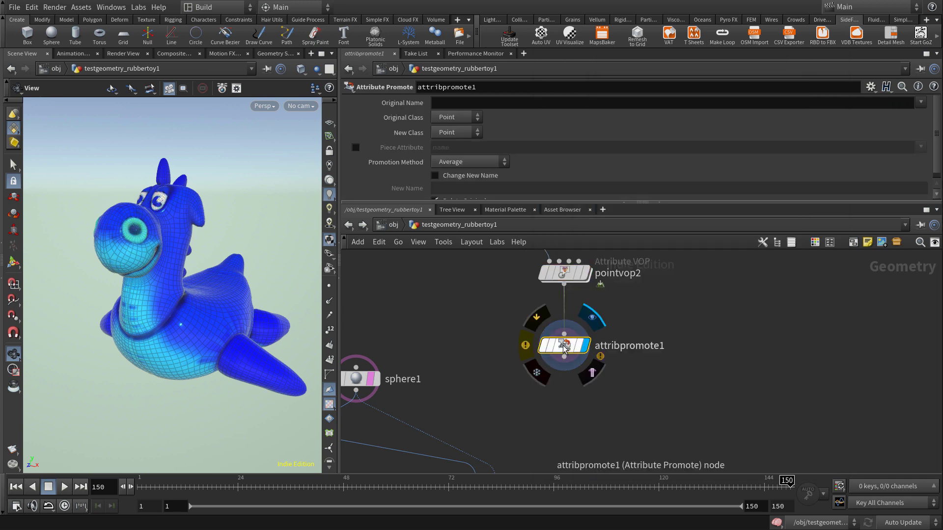
- Set the Attribute Promote node's Original Class to Vertex and its Original Name to Cd
left_click(459, 118)
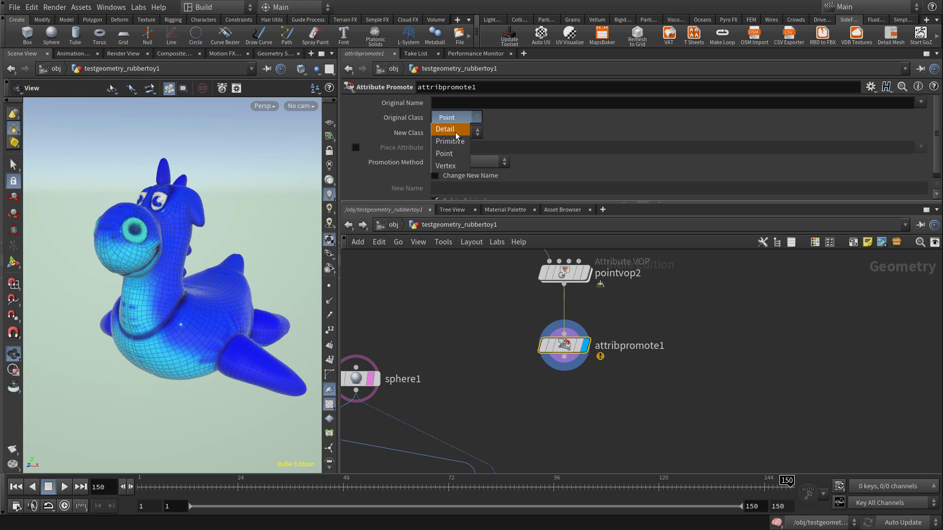
left_click(454, 165)
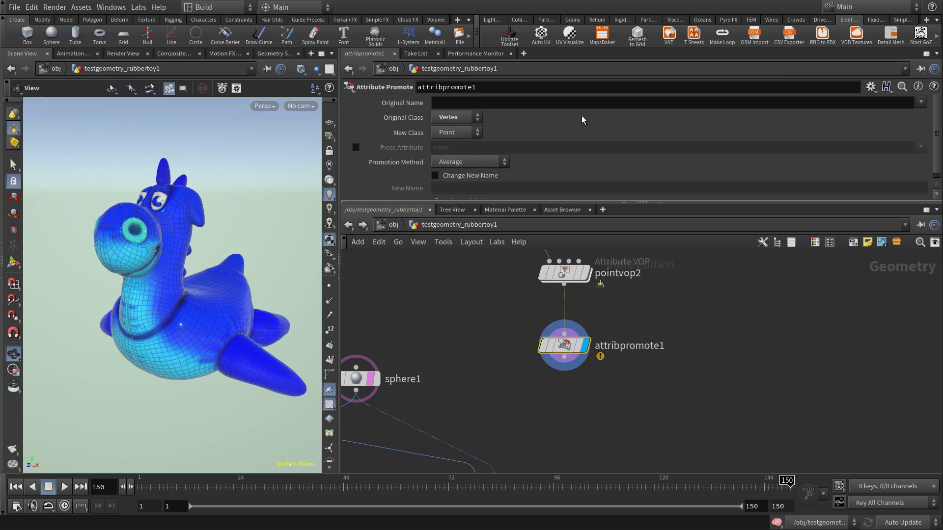
left_click(920, 102)
left_click(916, 115)
left_click_drag(554, 203, 539, 215)
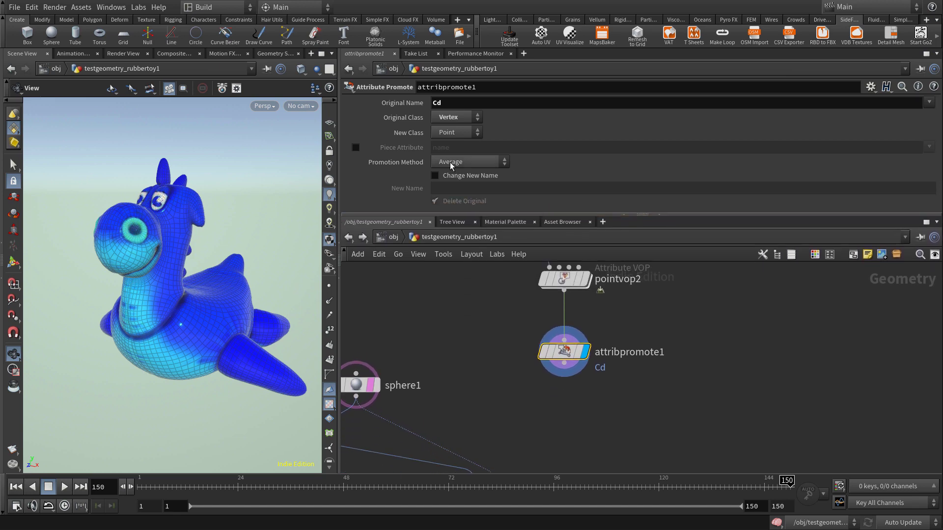
- Add a Null node below attribpromote1 and connect it to attribpromote1's output
middle_click_drag(587, 384, 571, 353)
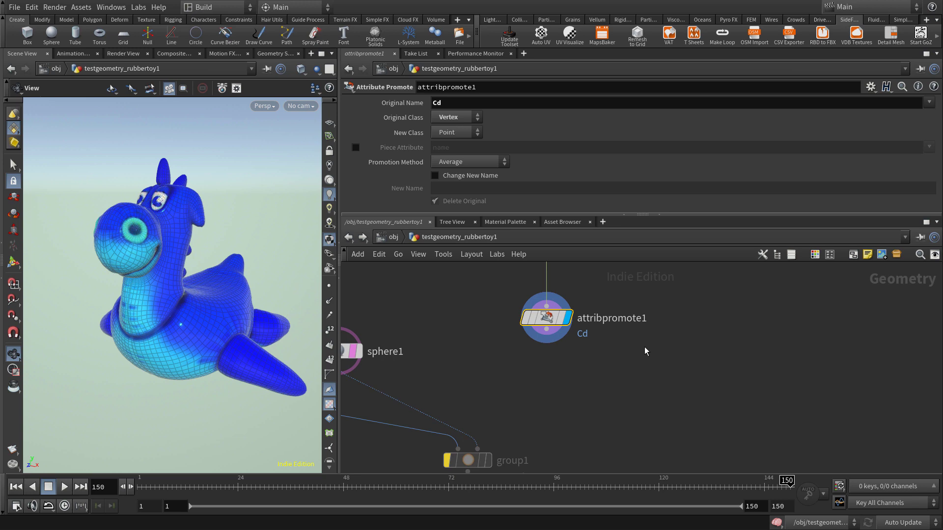
middle_click_drag(643, 388, 653, 364)
key("Tab")
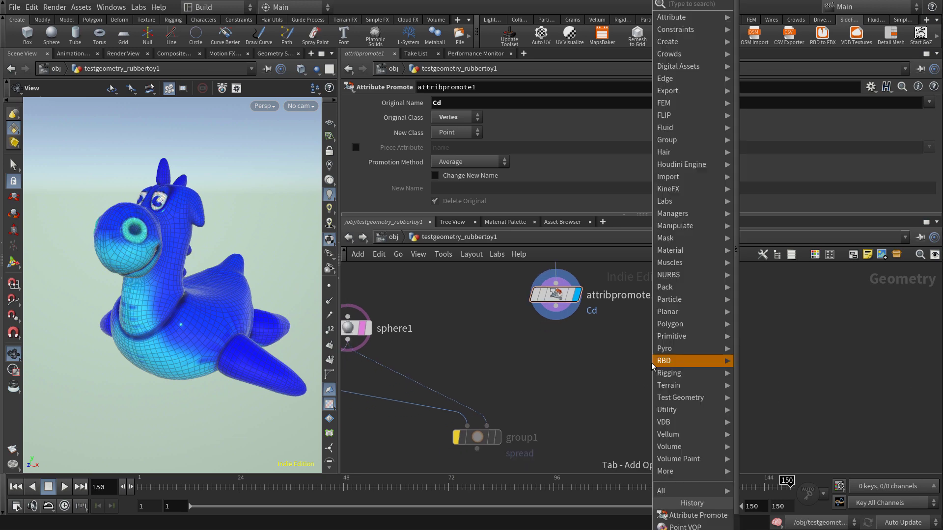
mouse_move(651, 362)
type("null")
key("Return")
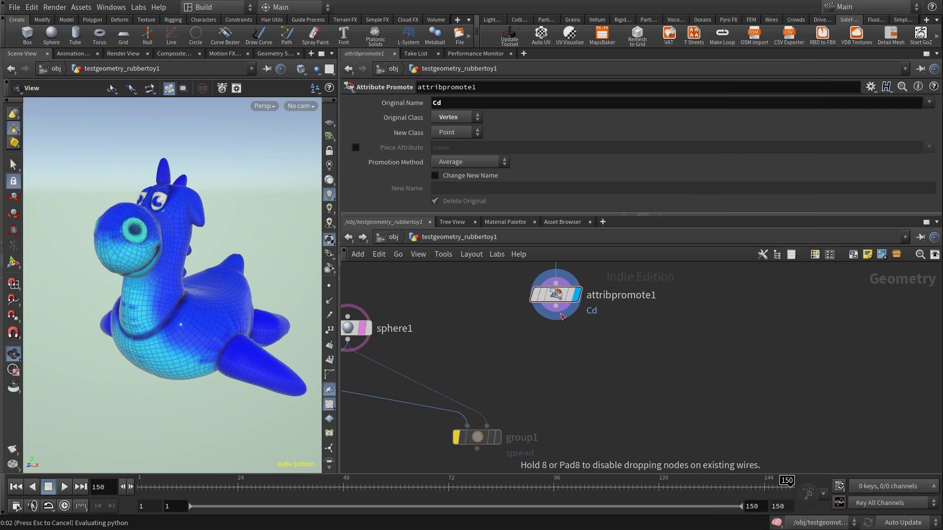
left_click(585, 380)
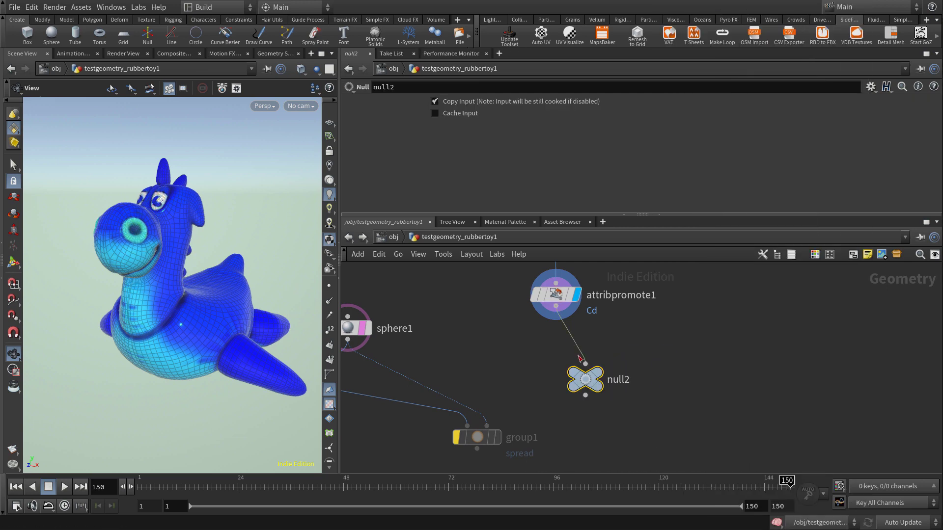
- Add a ROP Alembic Output node below null2, connected to null2's output
left_click(585, 395)
left_click_drag(586, 396, 615, 425)
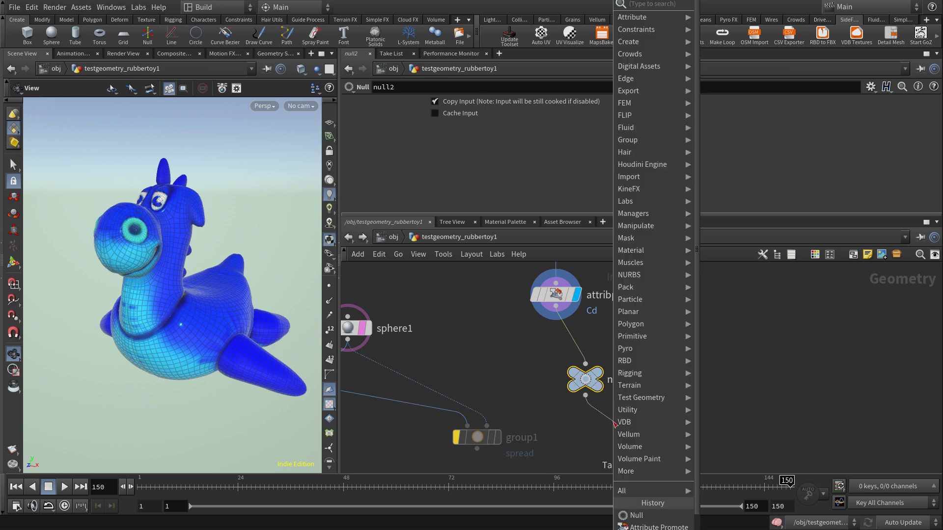
type("rop")
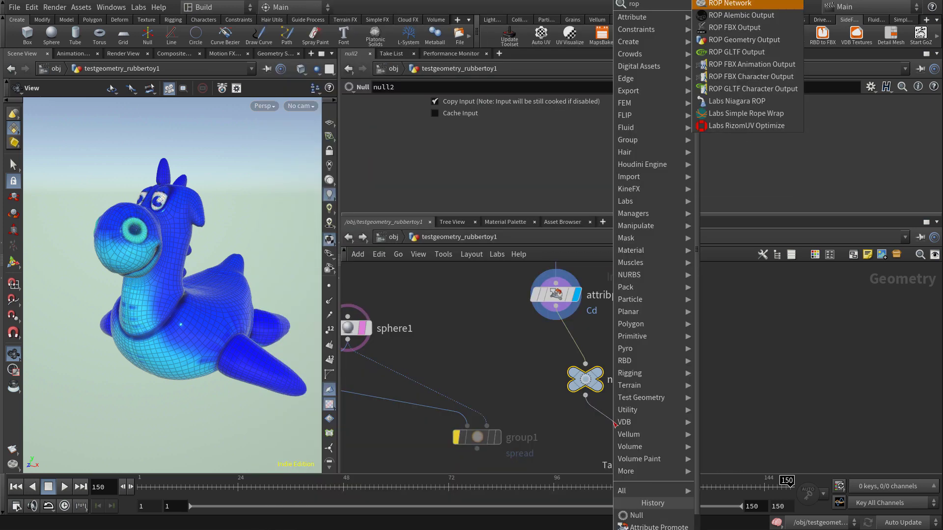
key("Down")
key("Return")
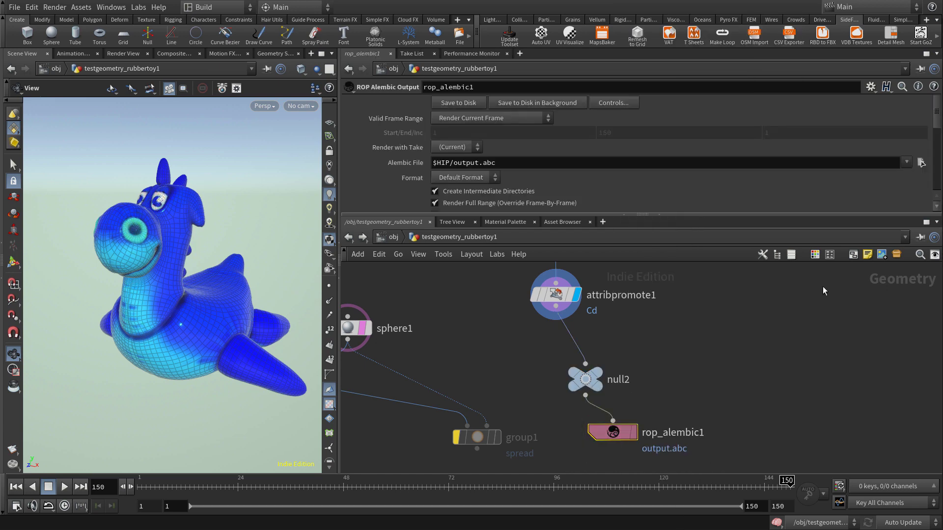
- Set the Alembic export file of rop_alembic1 to $HIP/rubberToy.abc
left_click_drag(827, 214, 829, 288)
left_click_drag(453, 164, 472, 164)
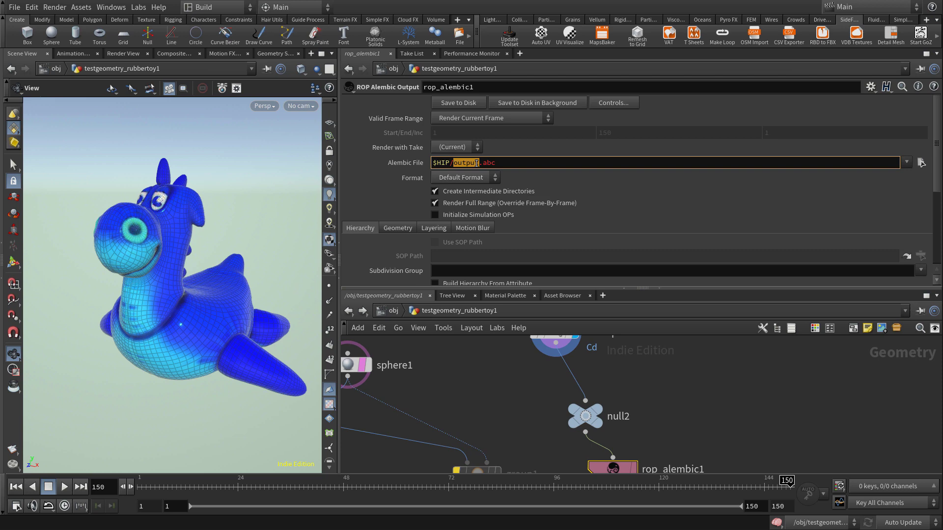
type("rubberToy")
- Set the Packed Transform option in rop_alembic1's geometry settings to Transform Geometry
left_click(397, 229)
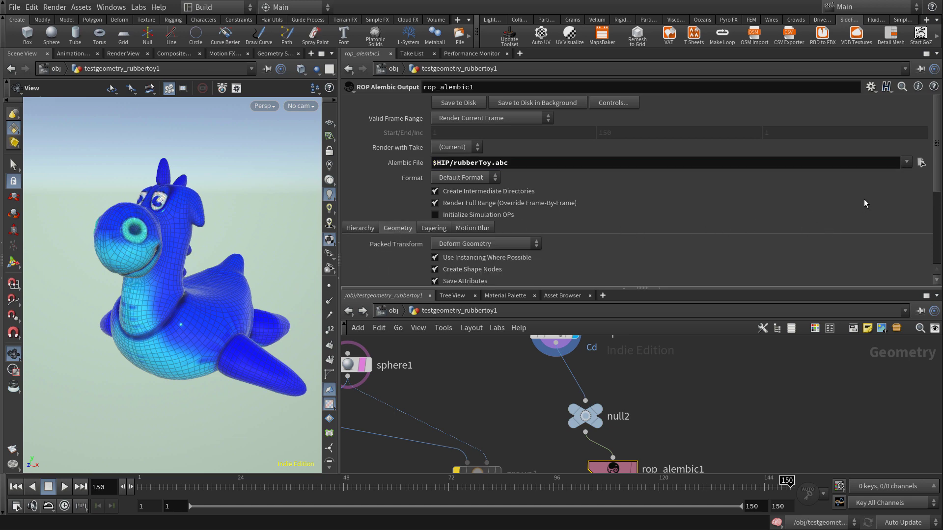
left_click_drag(936, 155, 928, 215)
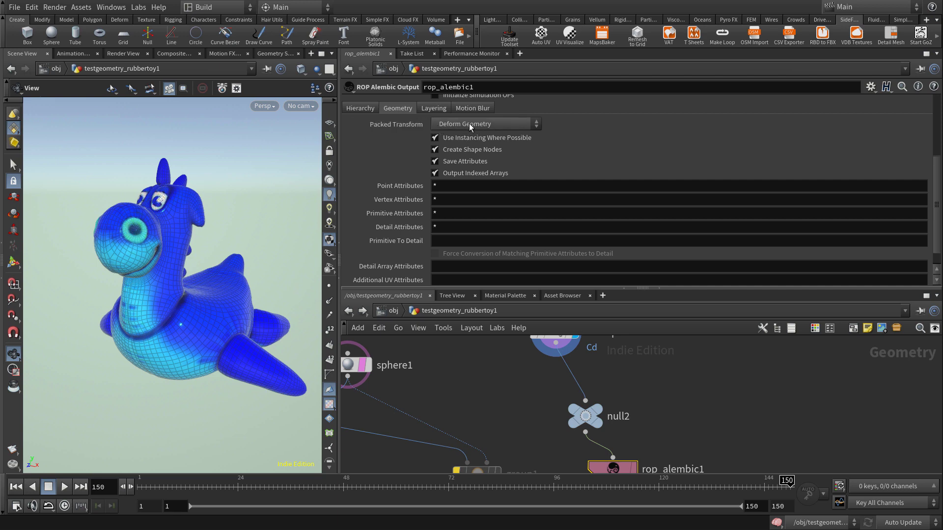
scroll(937, 195, "up", 5)
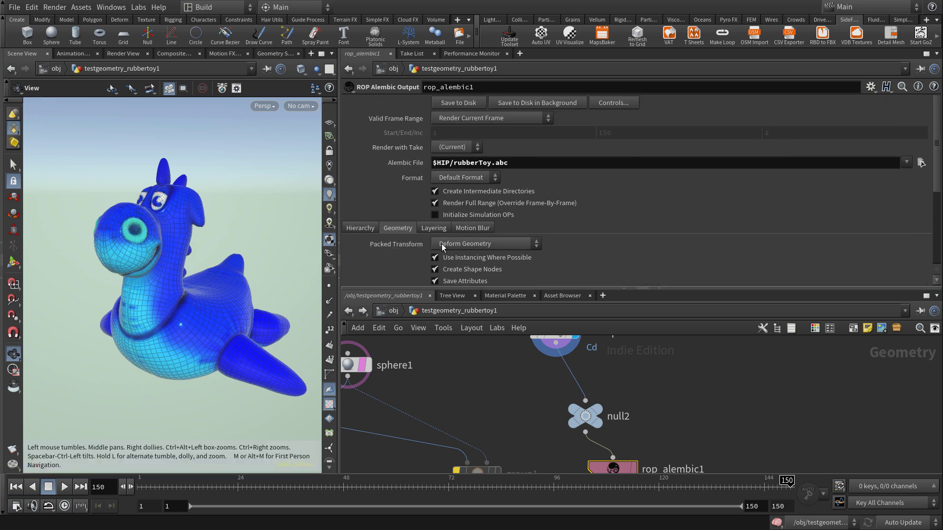
left_click(465, 246)
left_click(465, 256)
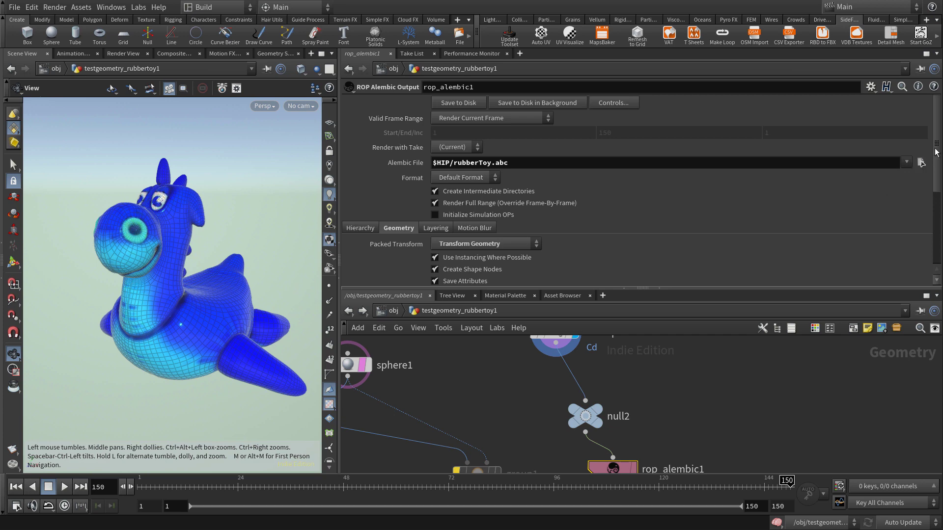
- Review rop_alembic1's point and vertex attribute filters and its layering, motion blur and hierarchy settings
left_click_drag(935, 152, 936, 206)
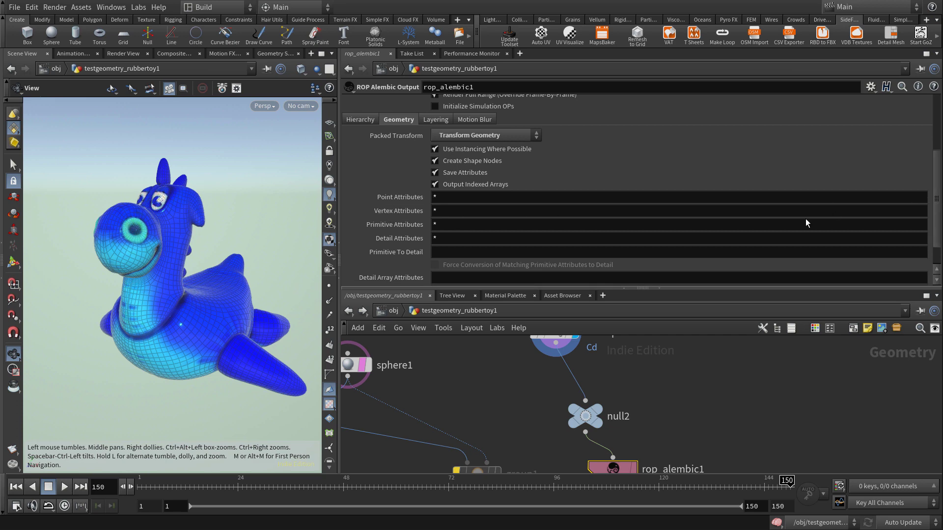
left_click(442, 197)
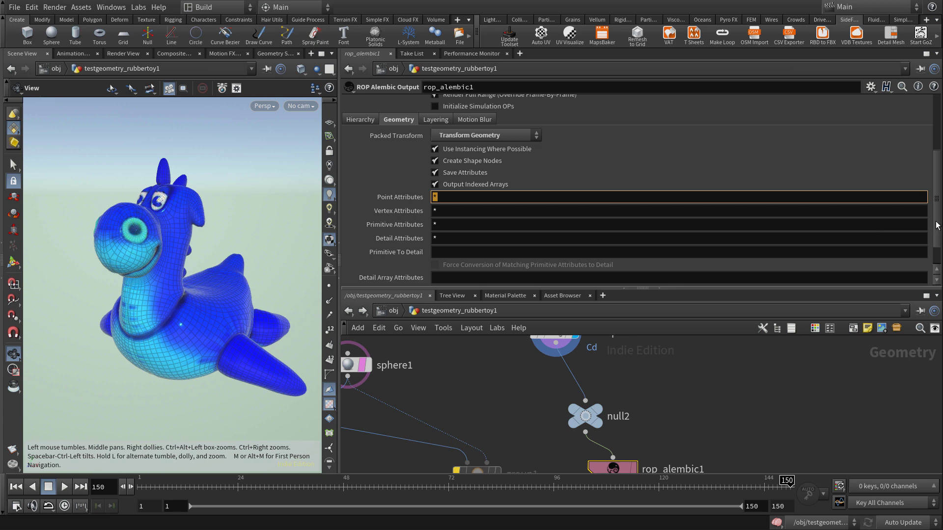
left_click_drag(936, 225, 936, 216)
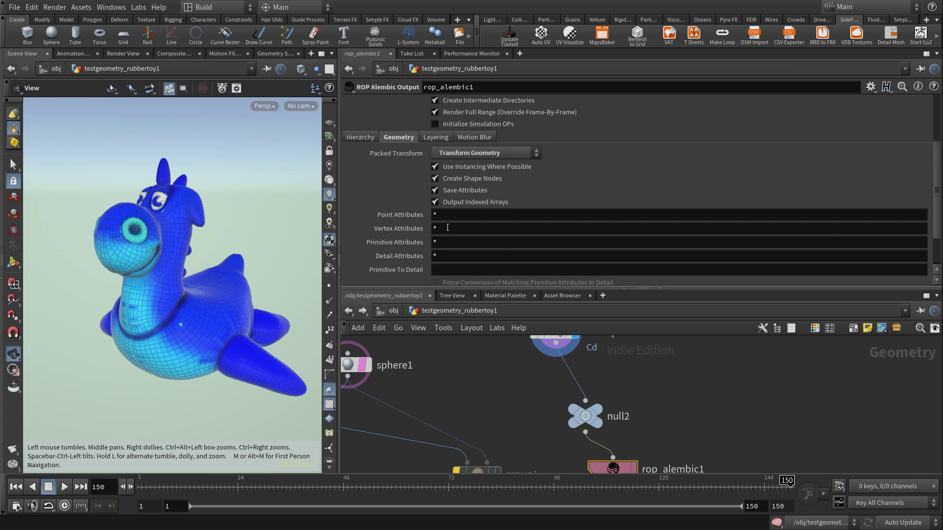
left_click_drag(411, 232, 365, 229)
left_click(434, 137)
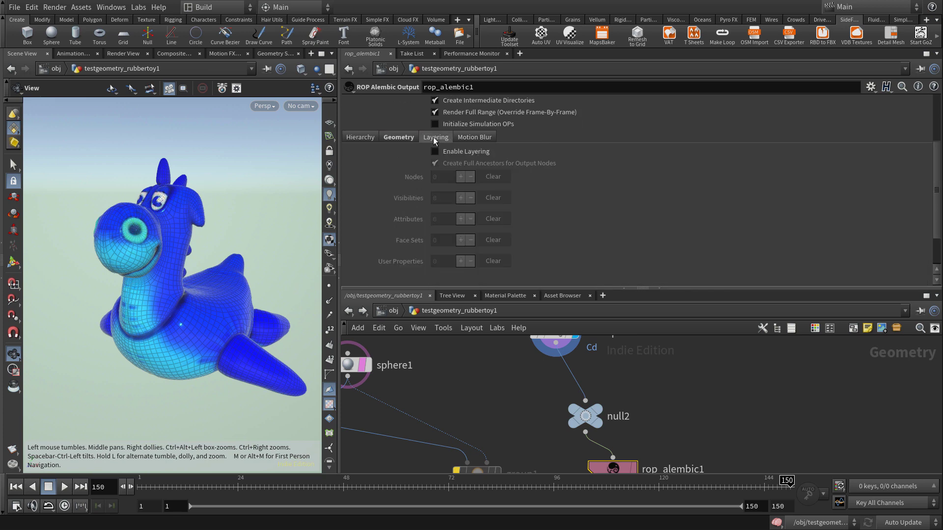
left_click(457, 135)
left_click(355, 137)
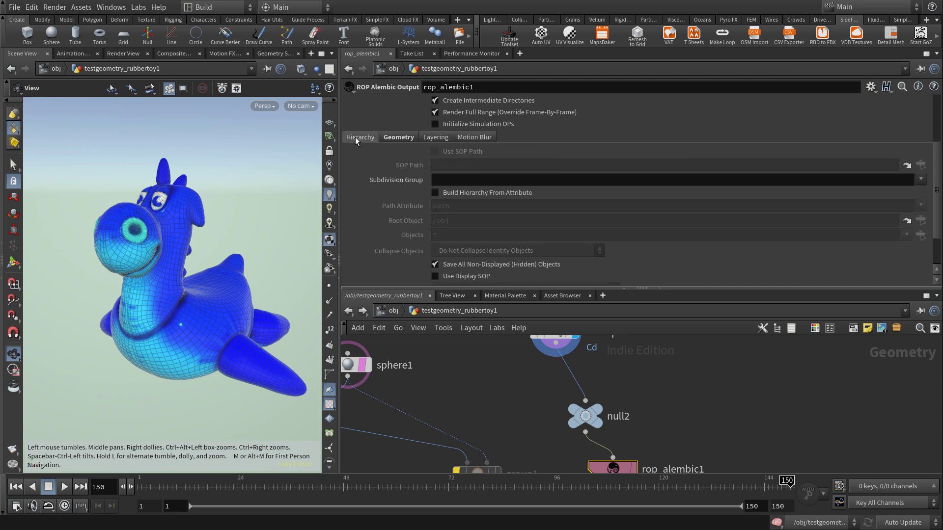
left_click_drag(936, 214, 932, 162)
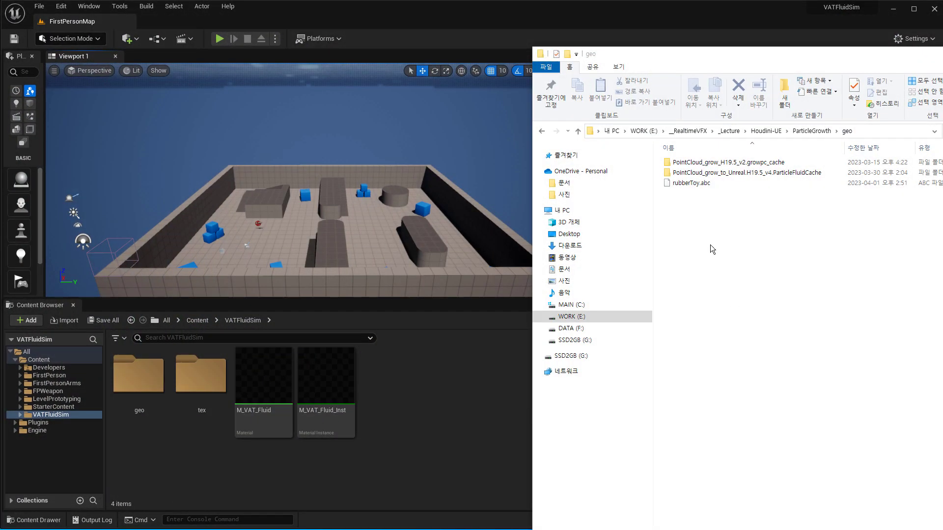
- In Unreal Engine, import rubberToy.abc from the ParticleGrowth geo folder into VATFluidSim as a Static Mesh, using the default Alembic import options
left_click(697, 185)
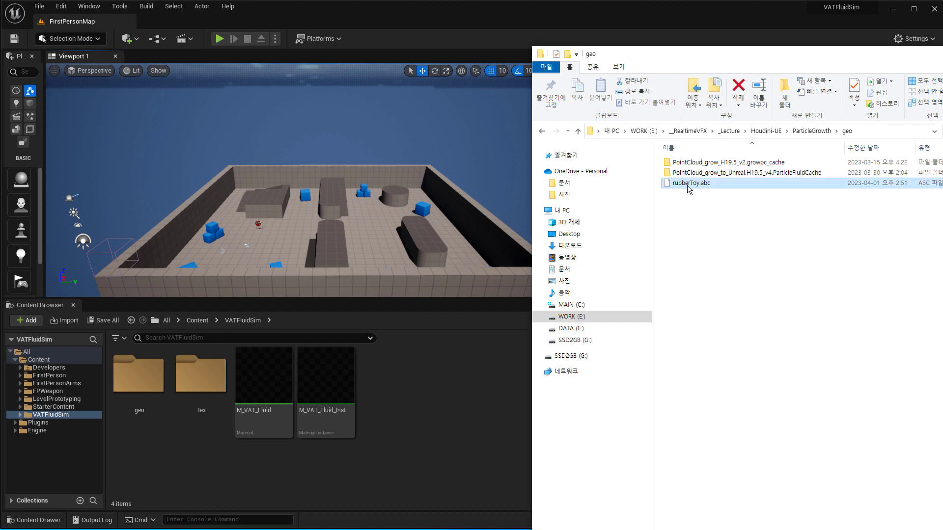
left_click_drag(684, 193, 407, 394)
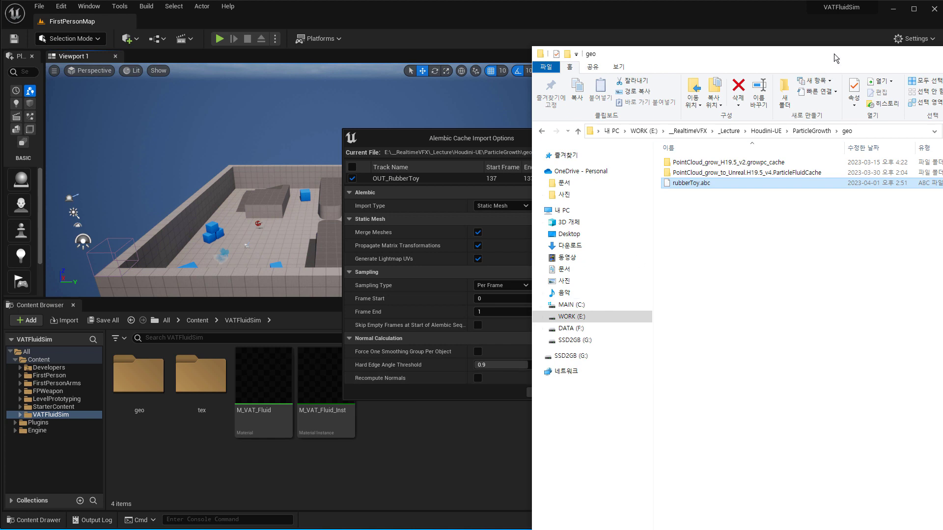
left_click_drag(836, 59, 942, 71)
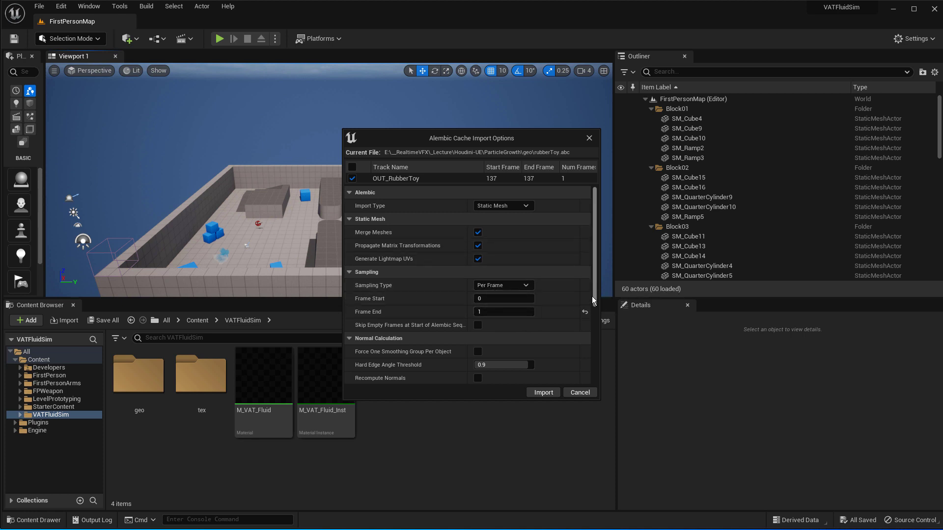
left_click_drag(593, 300, 587, 374)
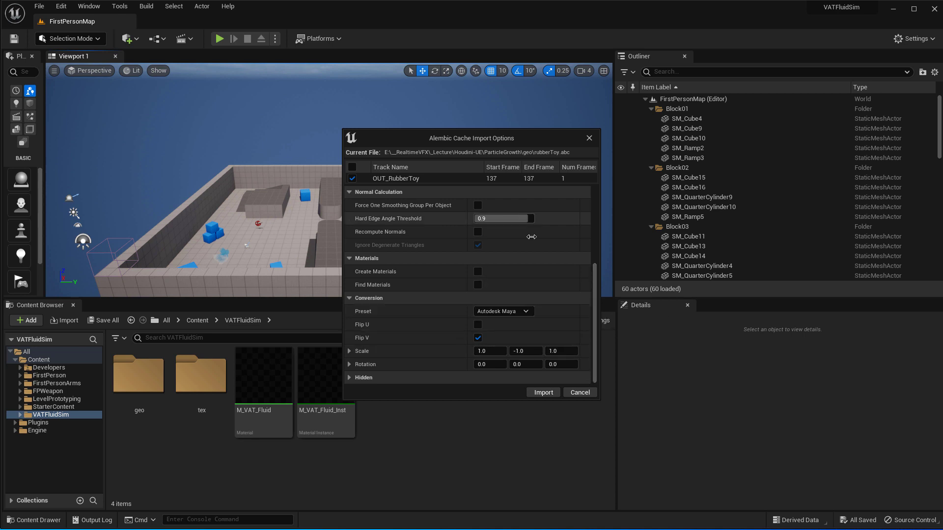
left_click(543, 393)
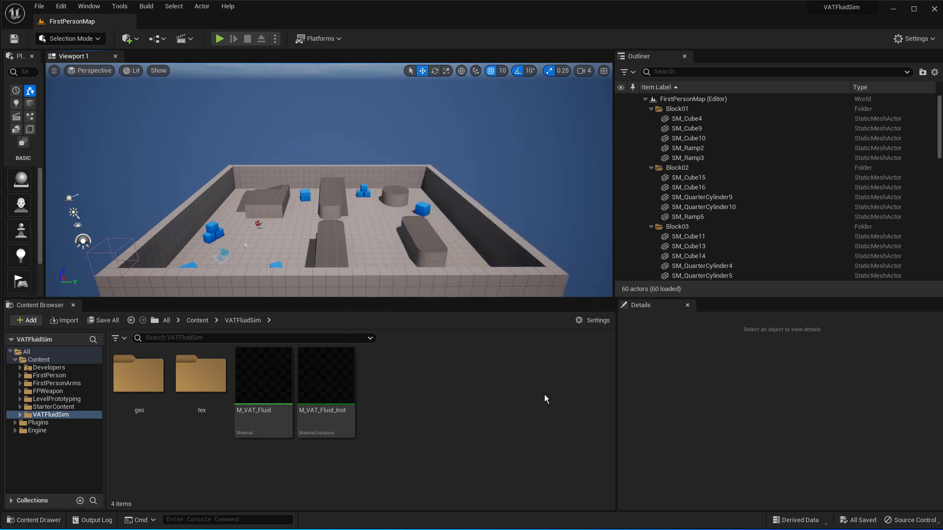
left_click(385, 383)
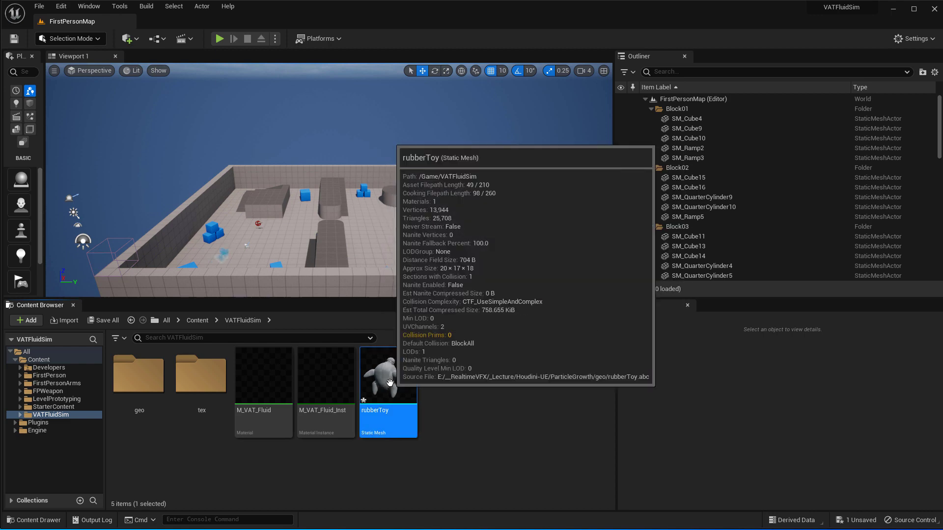
- Create a new material named M_RubberToy in the VATFluidSim content folder
left_click(457, 390)
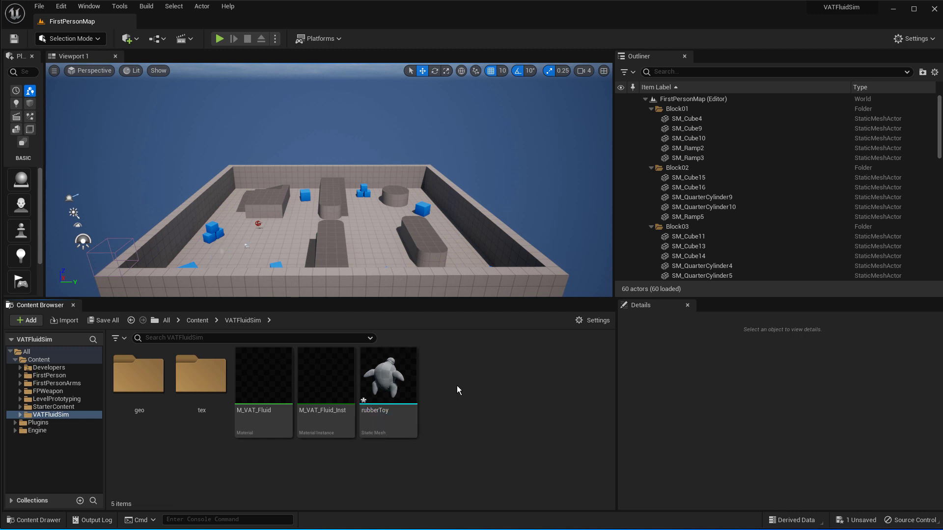
right_click(457, 390)
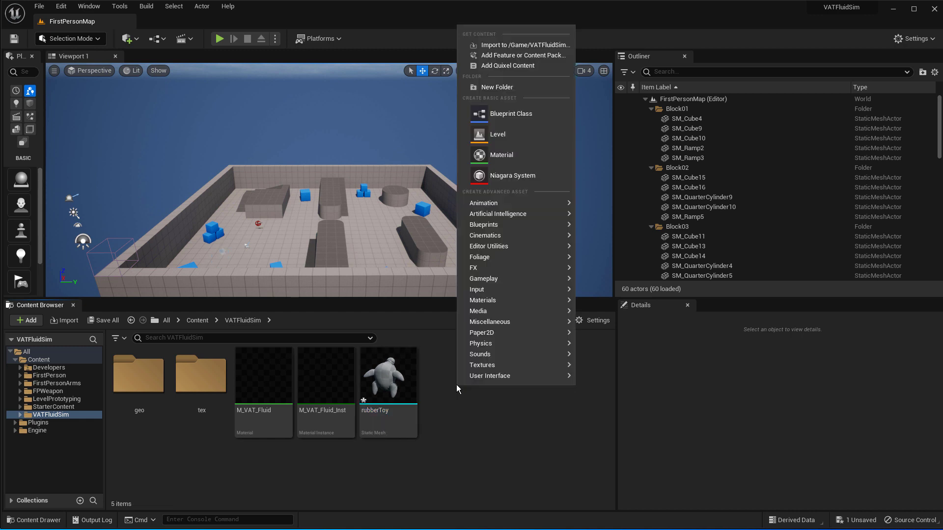
left_click(494, 162)
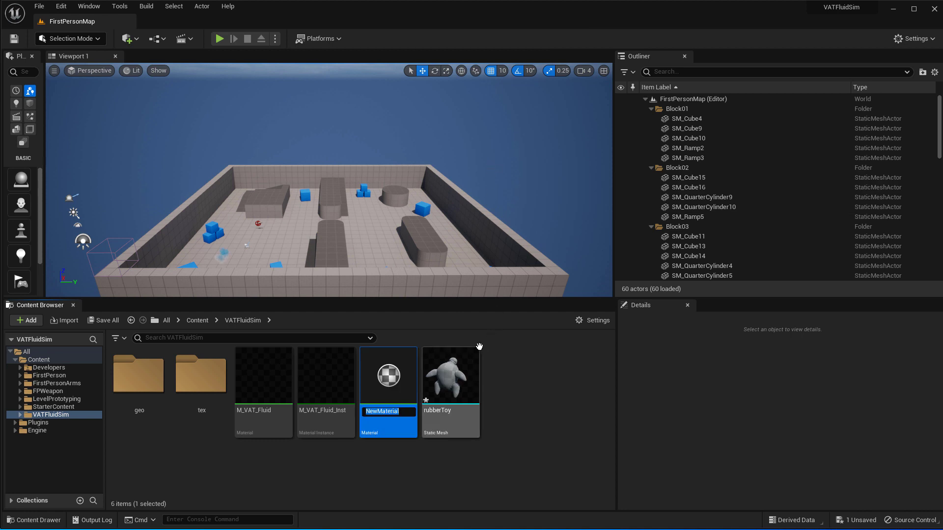
type("M_RubberToy")
key("Return")
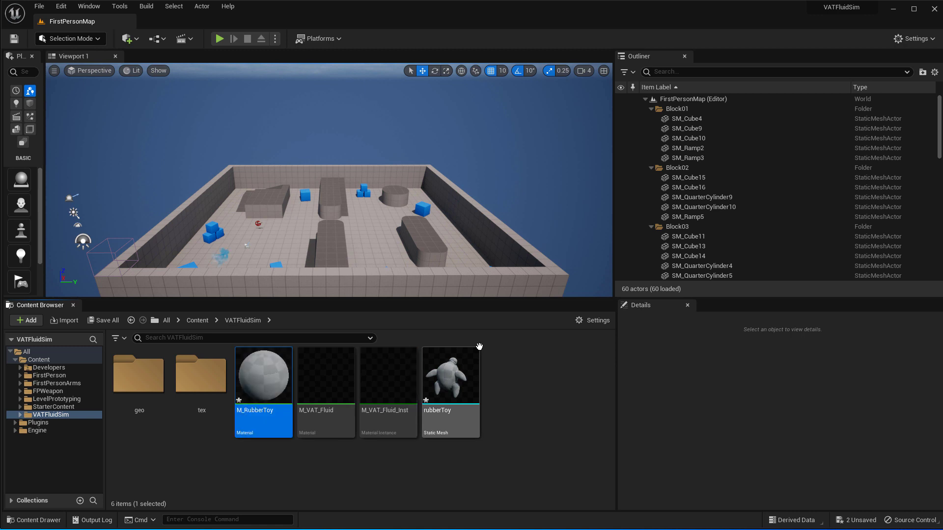
- Open the M_RubberToy material and add a VertexColor node whose combined colour output feeds Base Color
double_click(264, 380)
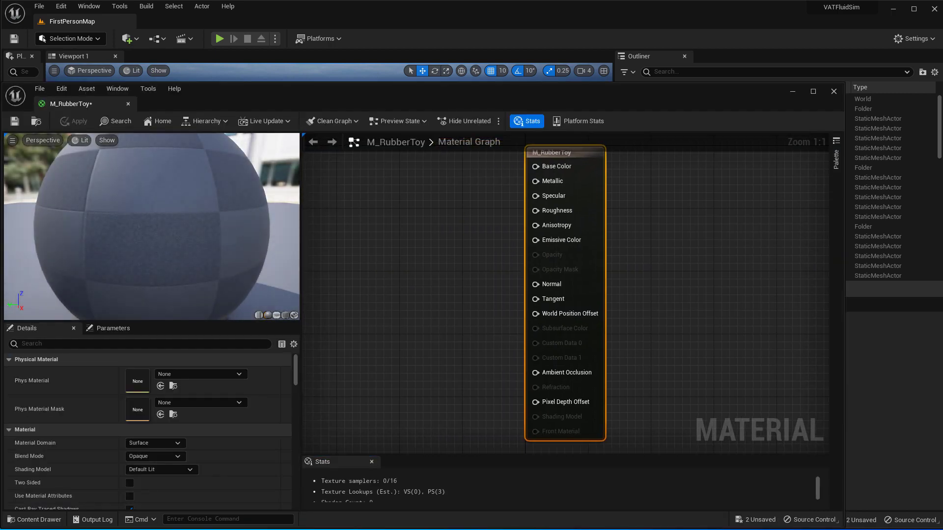
right_click_drag(461, 261, 514, 303)
left_click(463, 277)
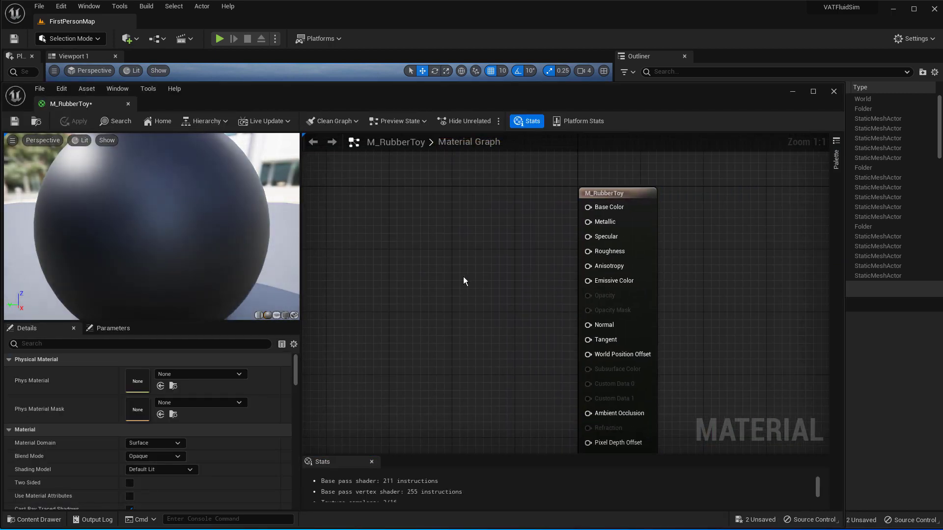
right_click(464, 277)
type("vertex")
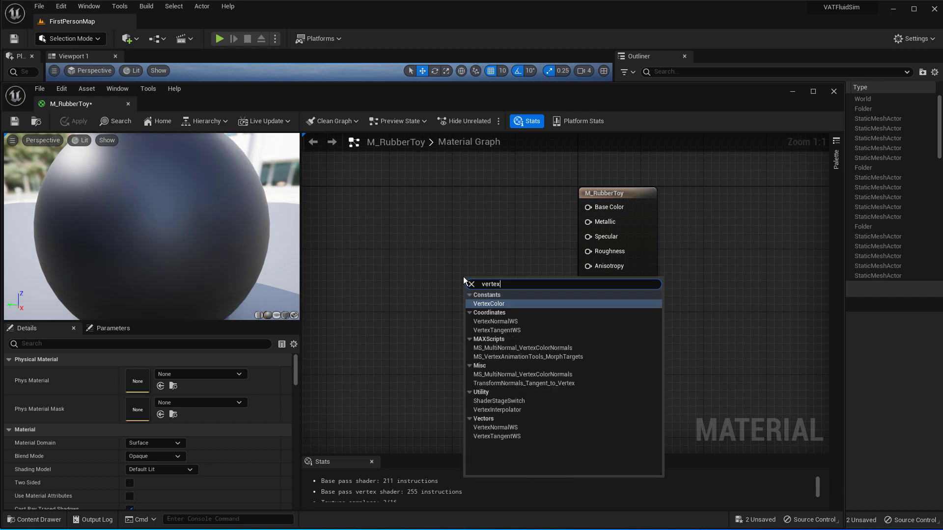
key("Return")
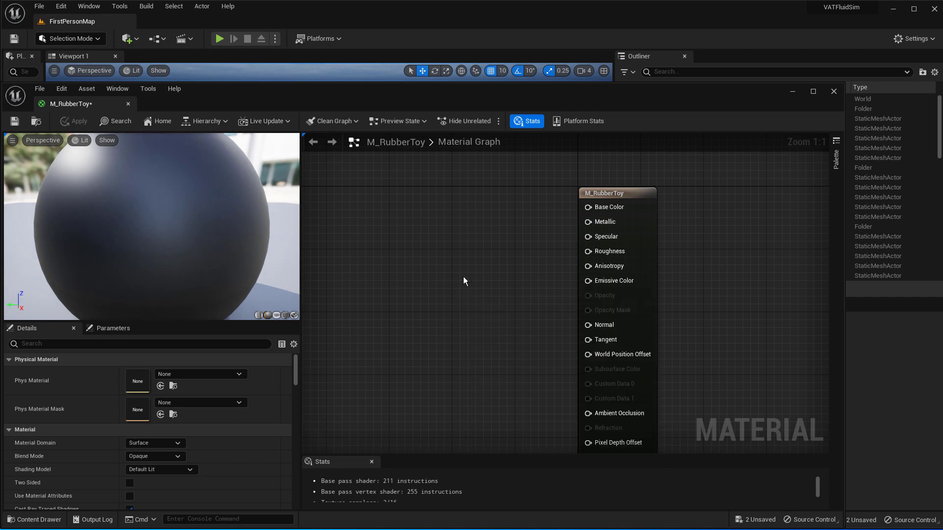
left_click_drag(481, 282, 441, 179)
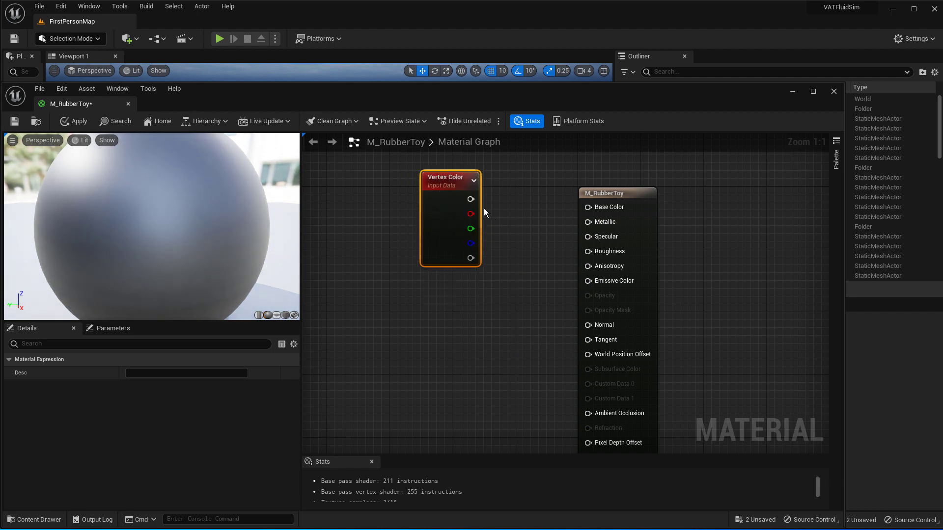
left_click_drag(471, 199, 588, 208)
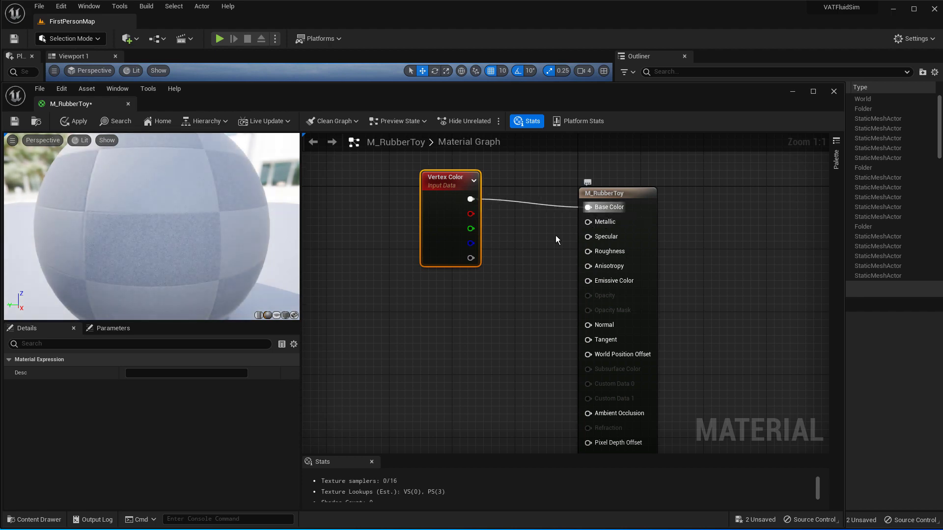
- Add a Constant node to the material graph and place a duplicate of it directly below
left_click(530, 320)
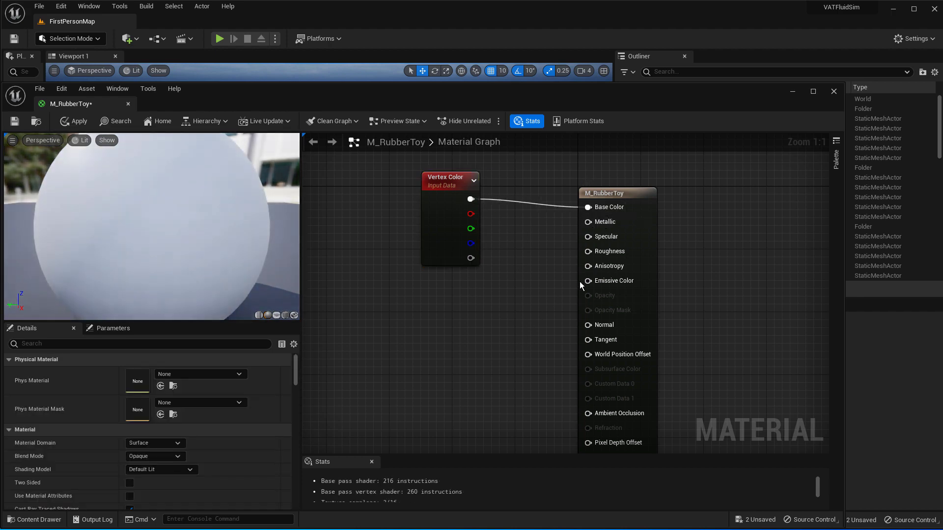
right_click(495, 321)
type("cons")
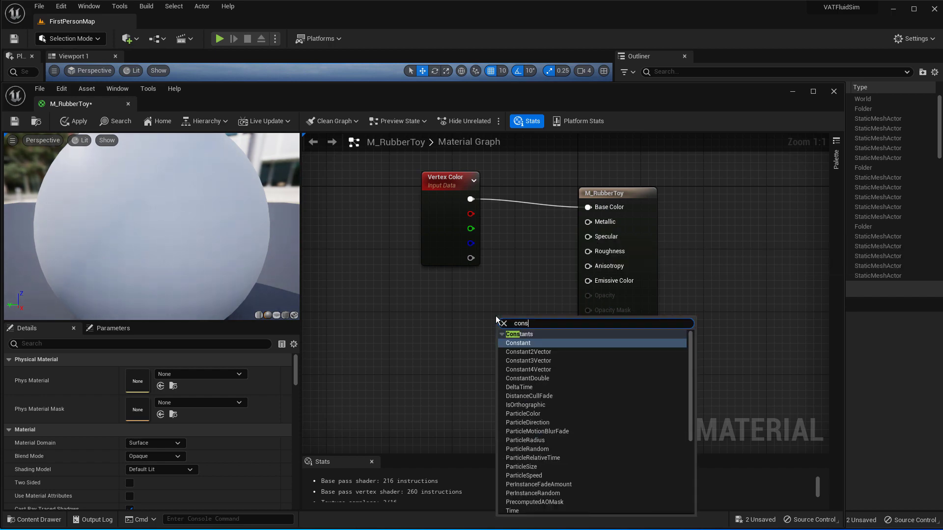
key("Return")
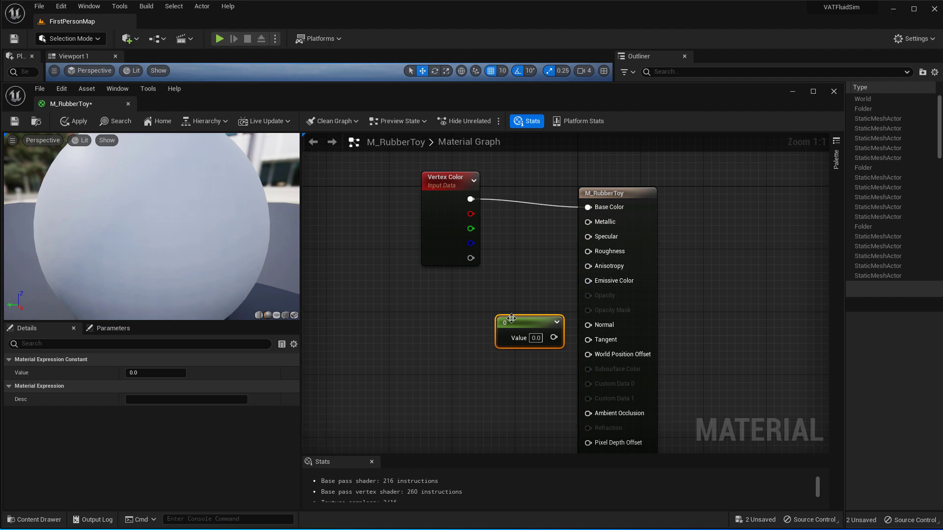
left_click_drag(503, 319, 495, 315)
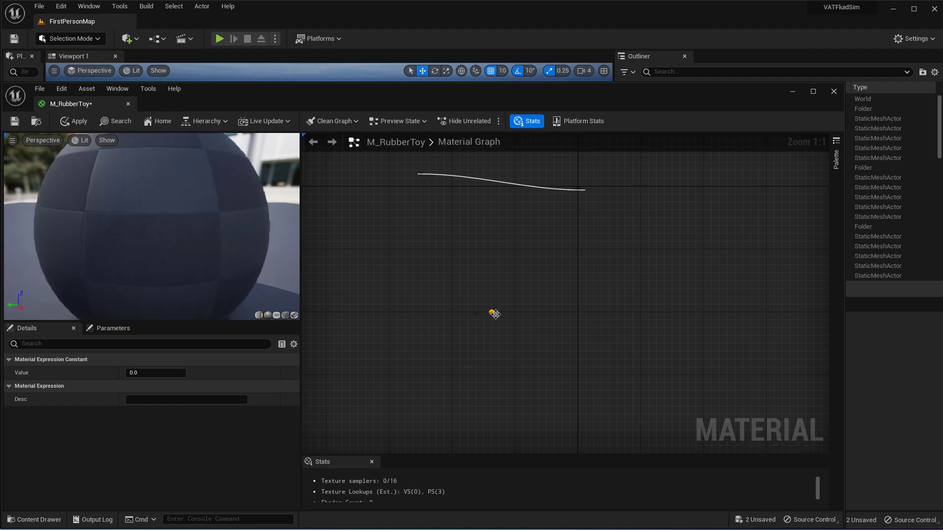
key("ctrl+d")
left_click_drag(508, 358, 499, 374)
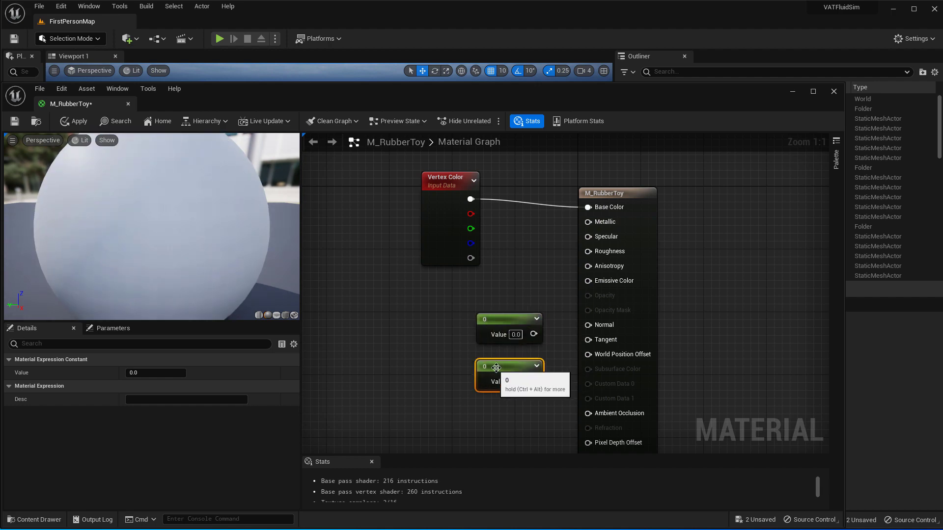
- Connect the upper constant to Specular with a value of 1, and connect the lower constant to Roughness
left_click_drag(533, 335, 588, 237)
left_click(519, 335)
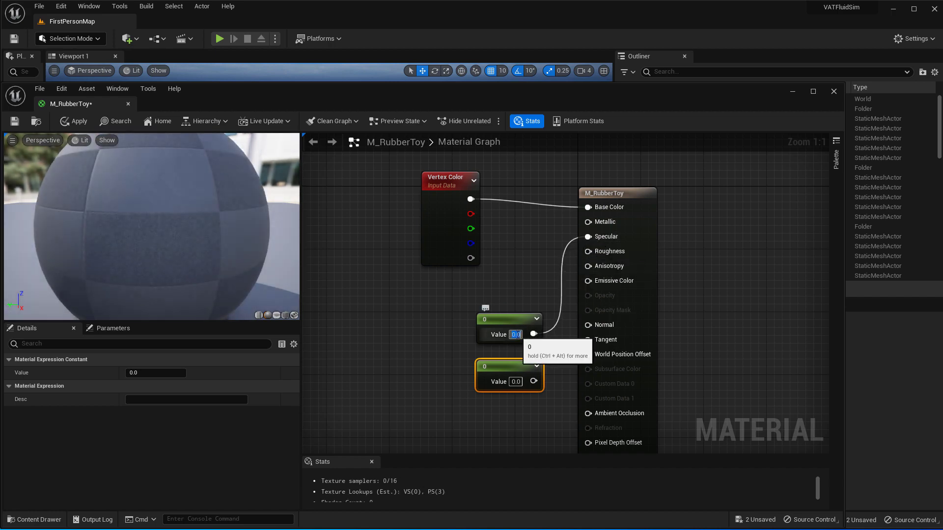
type("1")
left_click(399, 353)
left_click(399, 352)
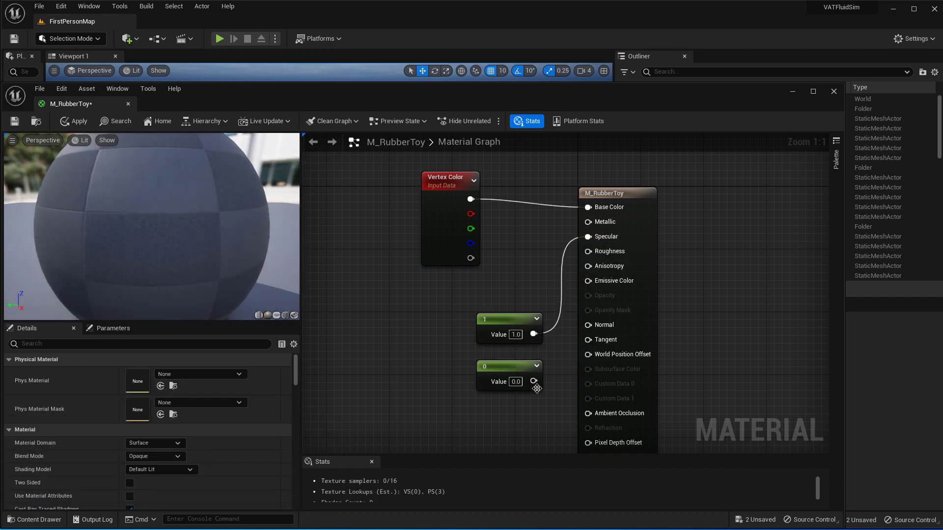
left_click_drag(533, 381, 588, 252)
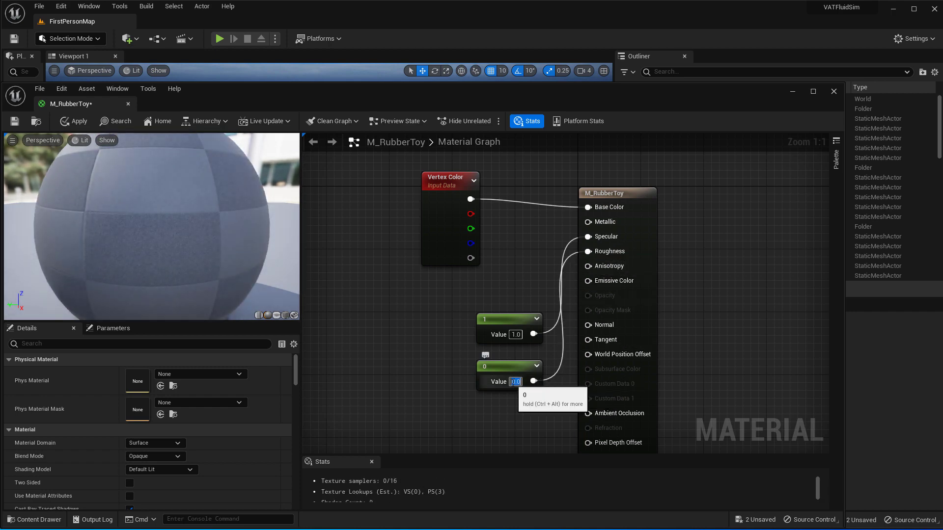
- Set the constant feeding the Roughness input of M_RubberToy to 0.3
type("0")
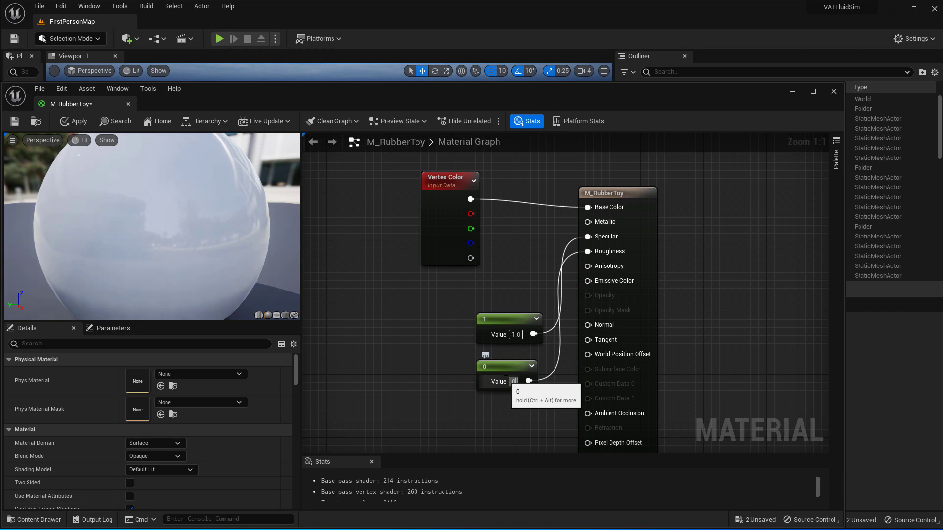
type(".3")
key("Return")
left_click(431, 335)
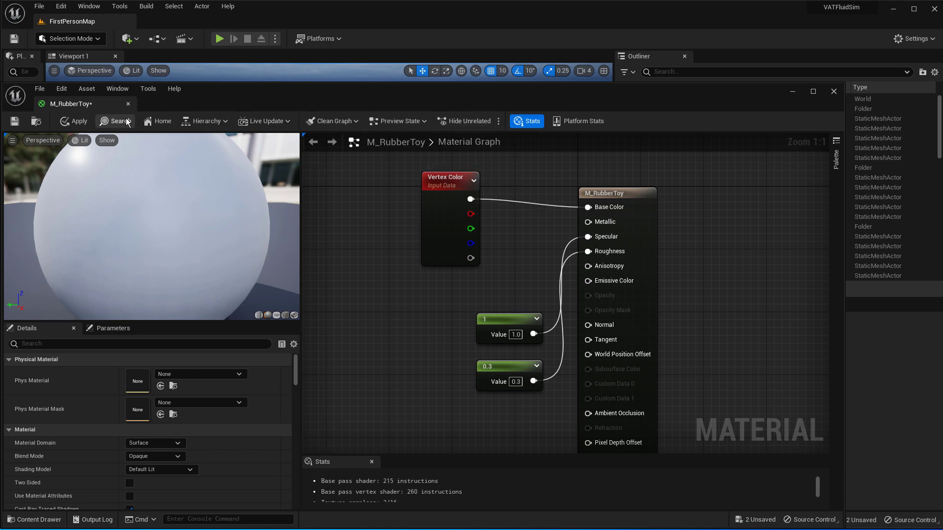
- Apply and save the M_RubberToy material, and close its editor
left_click(78, 123)
left_click(15, 121)
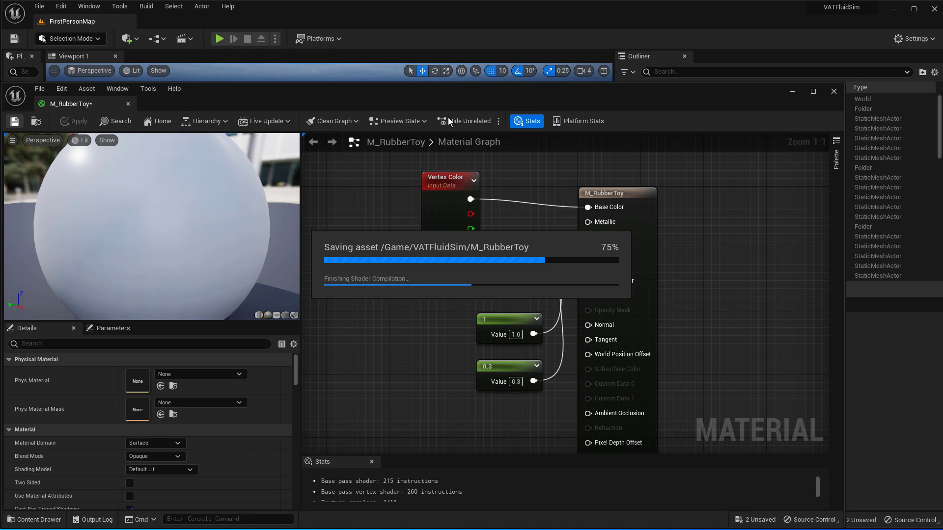
left_click(833, 92)
- Place the rubberToy static mesh in the level and move it to about Y 1750 and Z 420
left_click(447, 375)
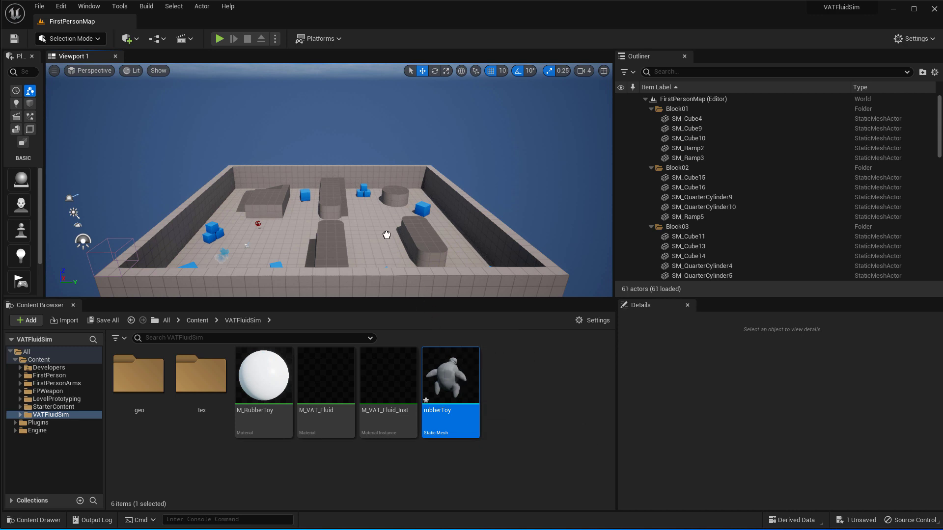
left_click_drag(340, 217, 339, 217)
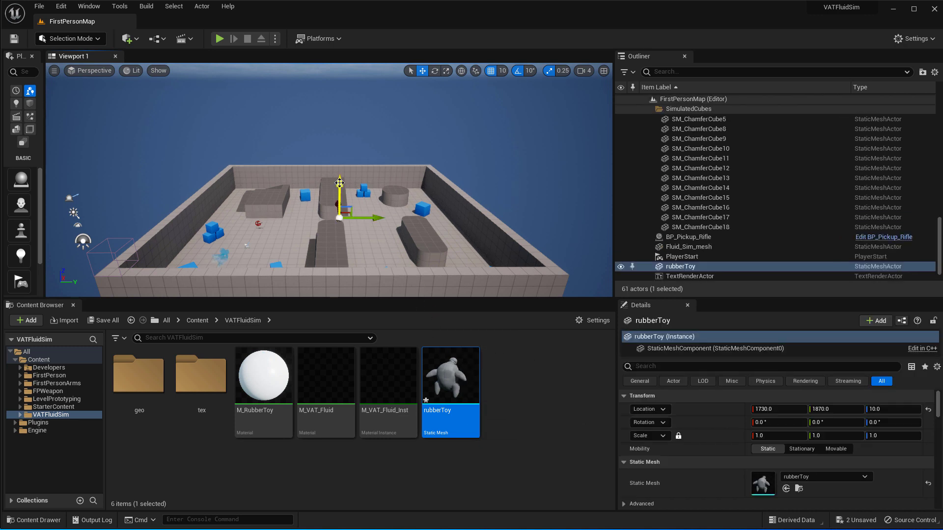
left_click_drag(337, 178, 336, 152)
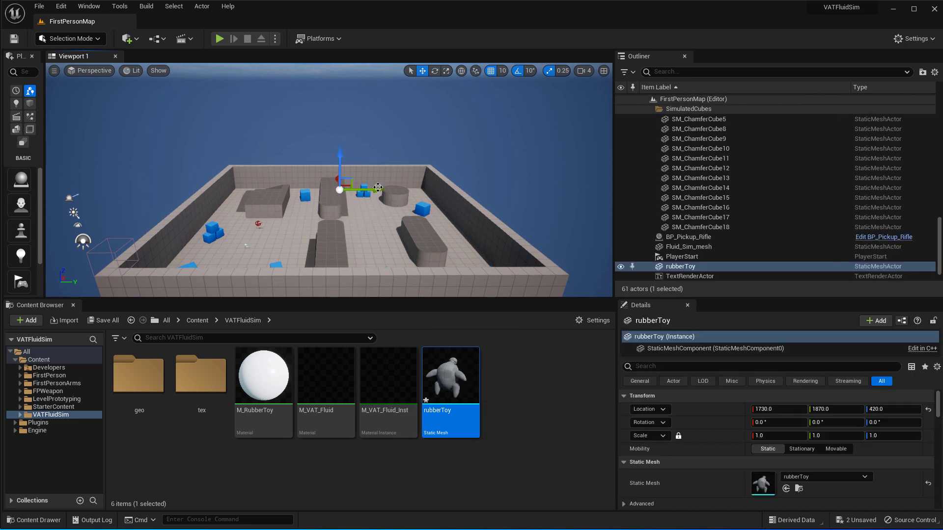
left_click_drag(377, 190, 368, 190)
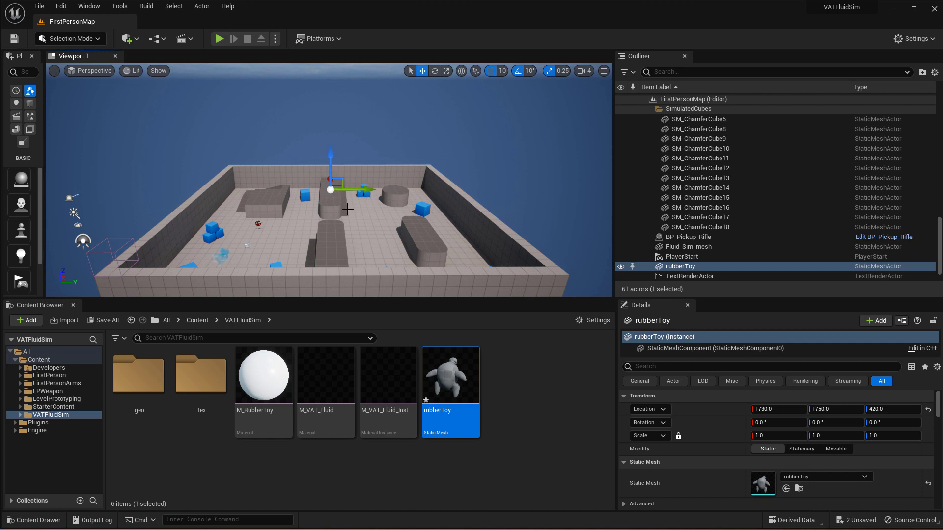
- Set the rubberToy actor's scale to 10 on all axes and its X rotation to 90°
right_click_drag(347, 210, 370, 217)
key("a")
key("w")
key("w")
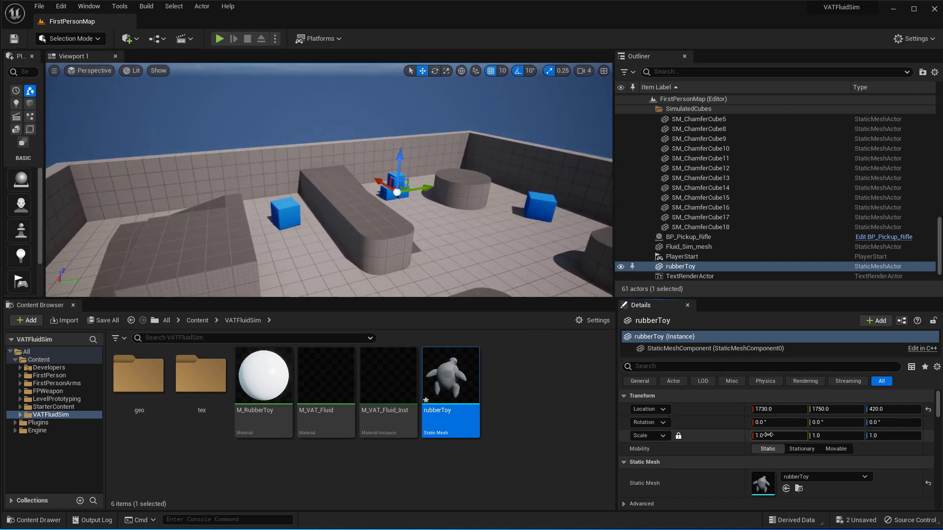
left_click(758, 434)
key("Return")
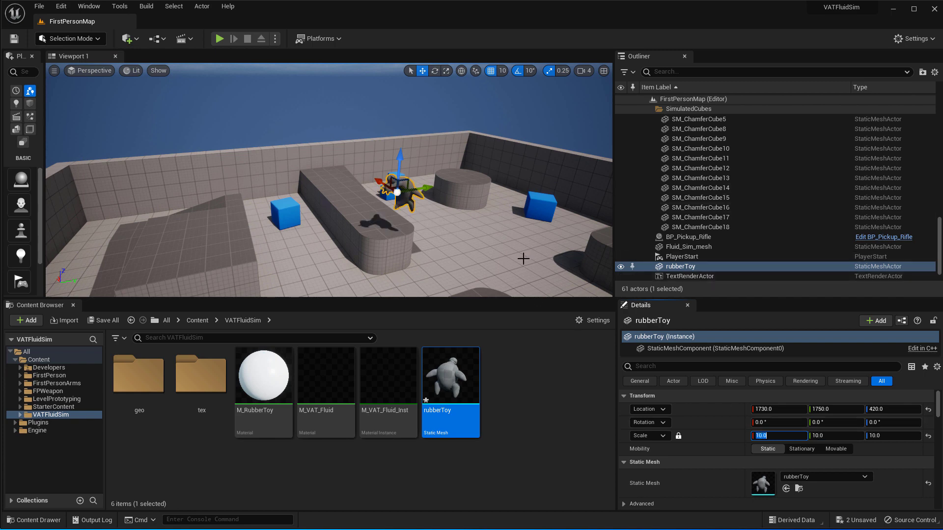
left_click(774, 422)
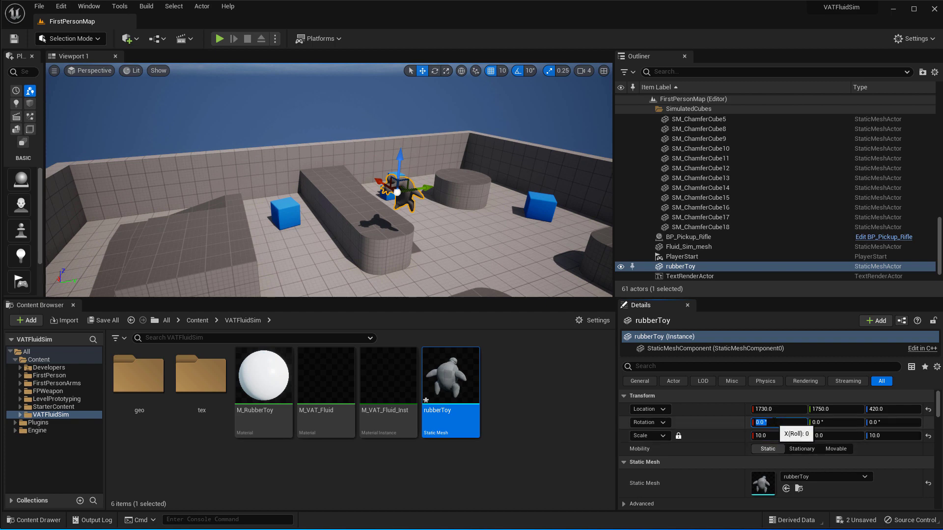
key("Return")
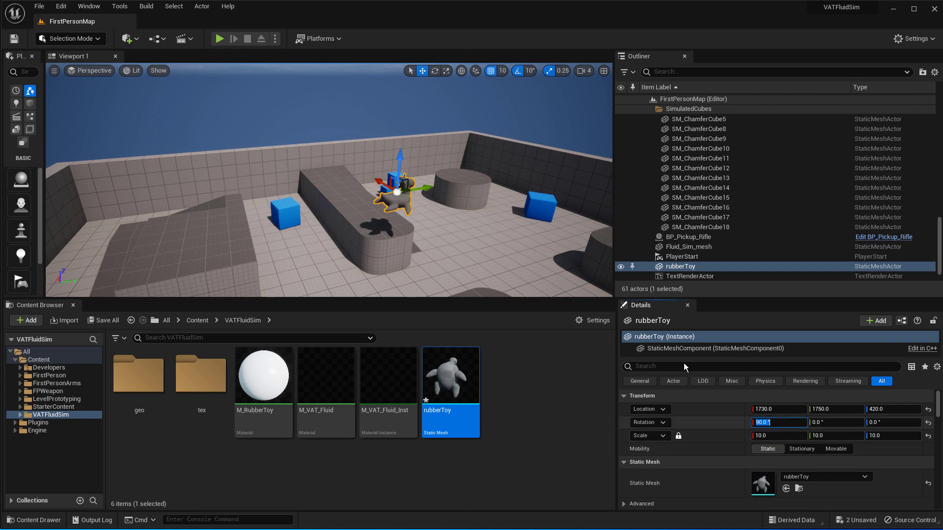
- Lower the rubberToy actor to about Z 350, above the rounded block
right_click_drag(486, 220, 354, 204)
right_click_drag(521, 211, 506, 203)
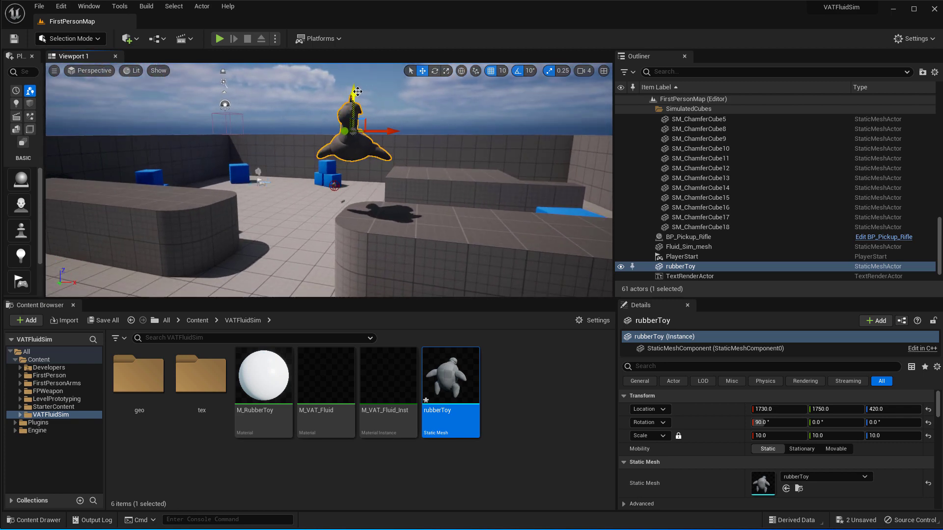
left_click_drag(353, 92, 354, 120)
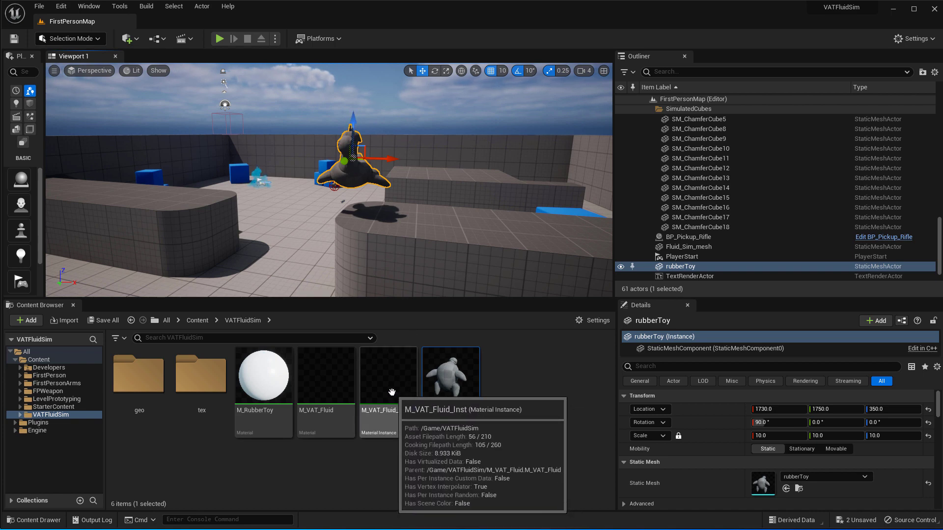
- Try M_VAT_Fluid_Inst on the rubberToy actor, undo it, and assign the M_RubberToy material instead
left_click_drag(391, 393, 350, 170)
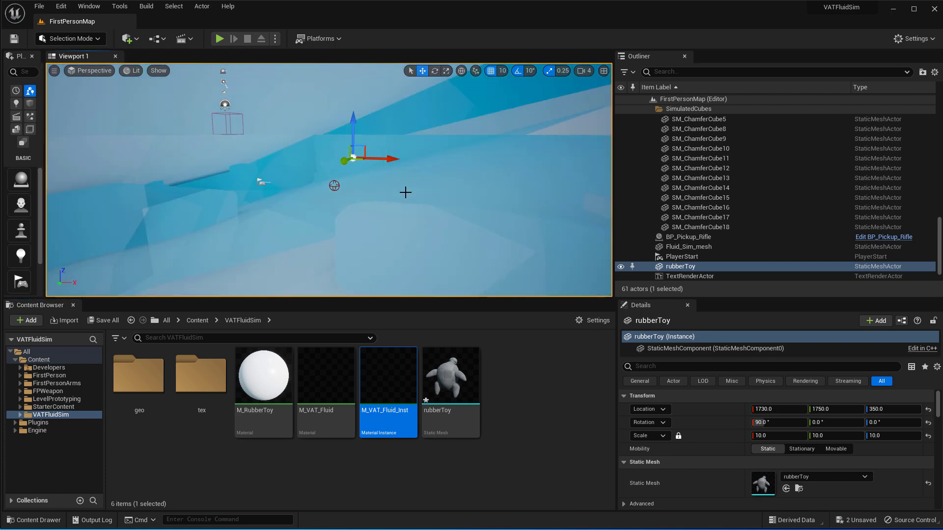
key("ctrl+z")
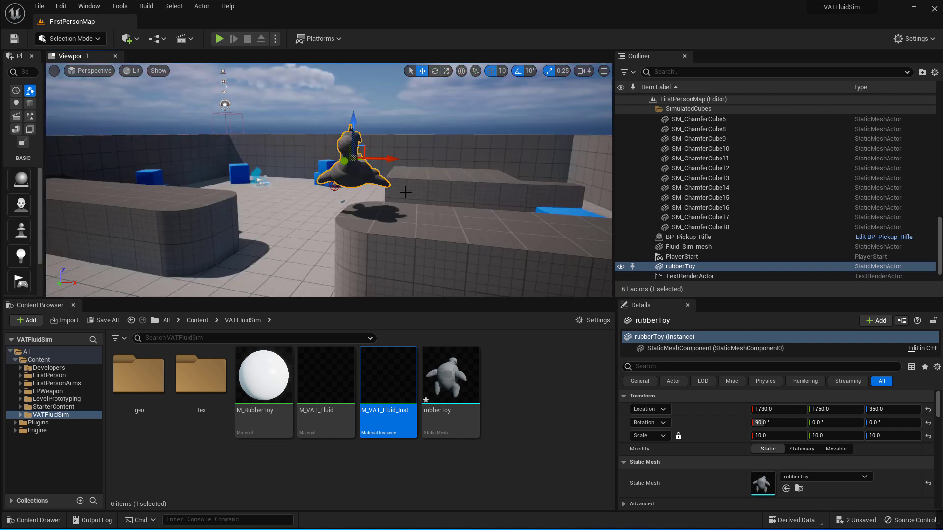
left_click(479, 452)
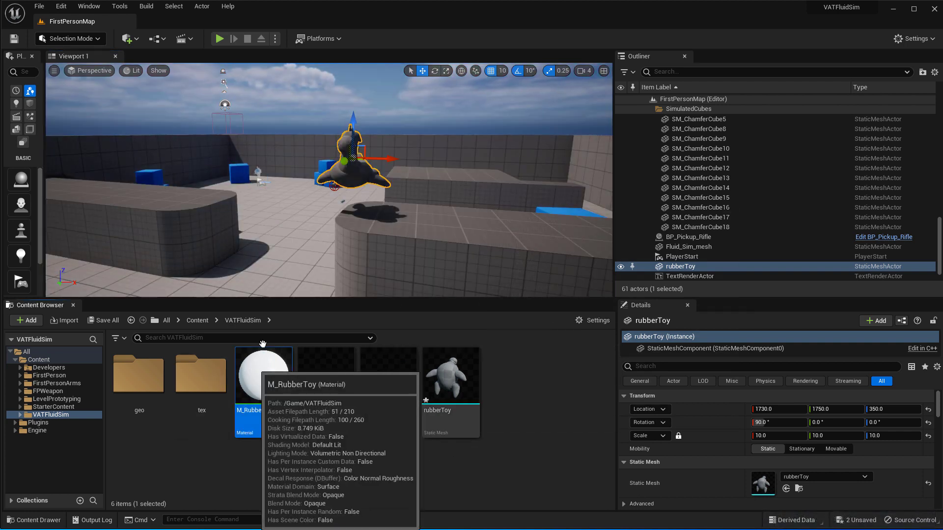
left_click_drag(261, 382, 345, 151)
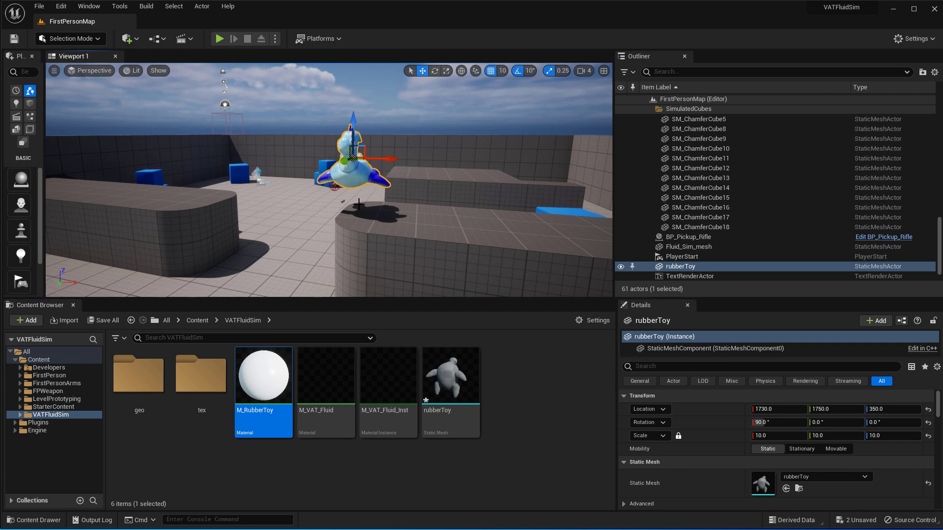
- Lower the rubberToy actor to about Z 270 so it sits on the rounded block, and view it up close
key("w")
mouse_move(390, 200)
right_mouse_down()
mouse_move(388, 192)
mouse_move(350, 185)
mouse_move(375, 185)
mouse_move(352, 184)
mouse_move(388, 200)
mouse_move(373, 177)
mouse_move(374, 195)
right_mouse_up()
key("s")
key("a")
key("d")
key("w")
left_click_drag(370, 152, 372, 235)
key("s")
right_click_drag(408, 224, 427, 241)
key("w")
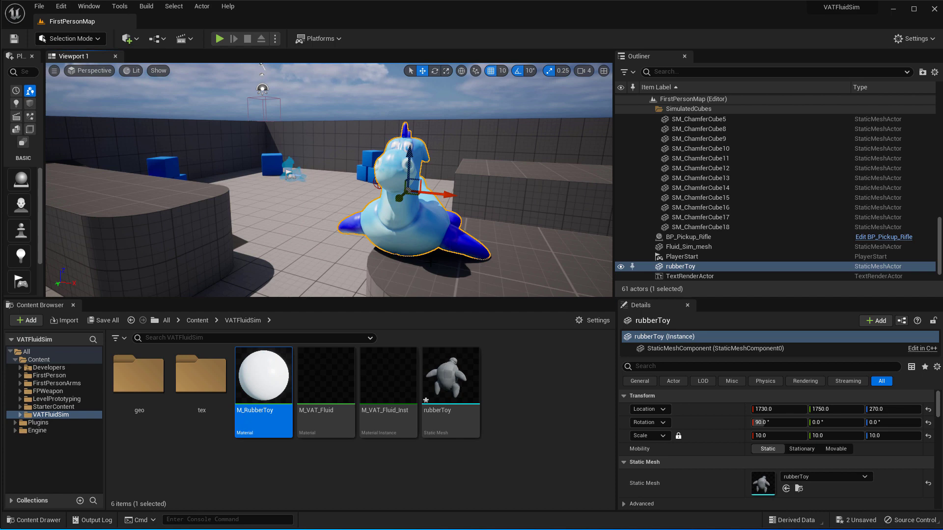
- Delete the rubberToy and Fluid_Sim_mesh actors from the level
left_click(540, 382)
left_click(683, 256)
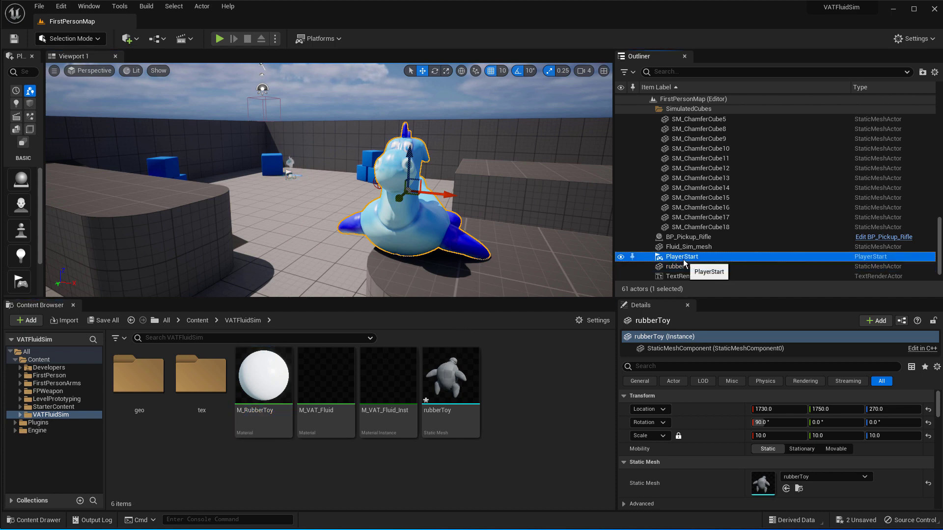
left_click(679, 266)
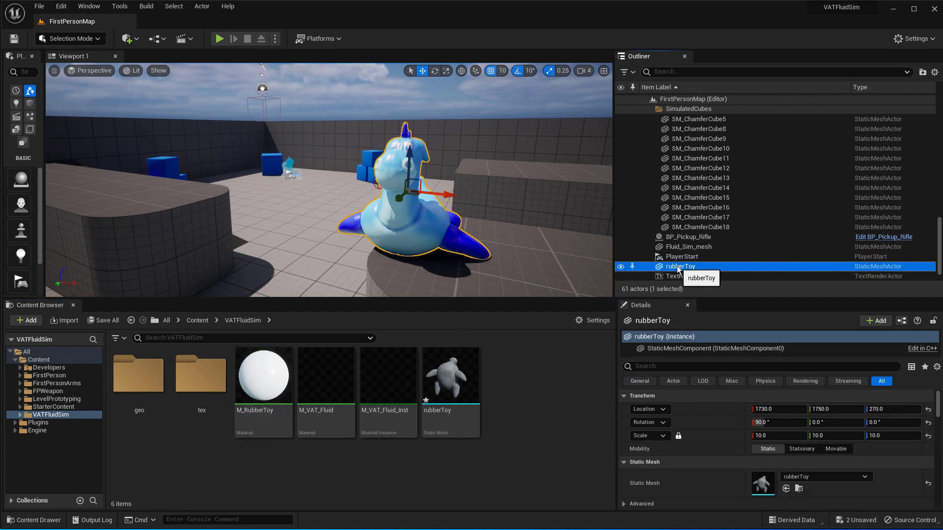
key("Delete")
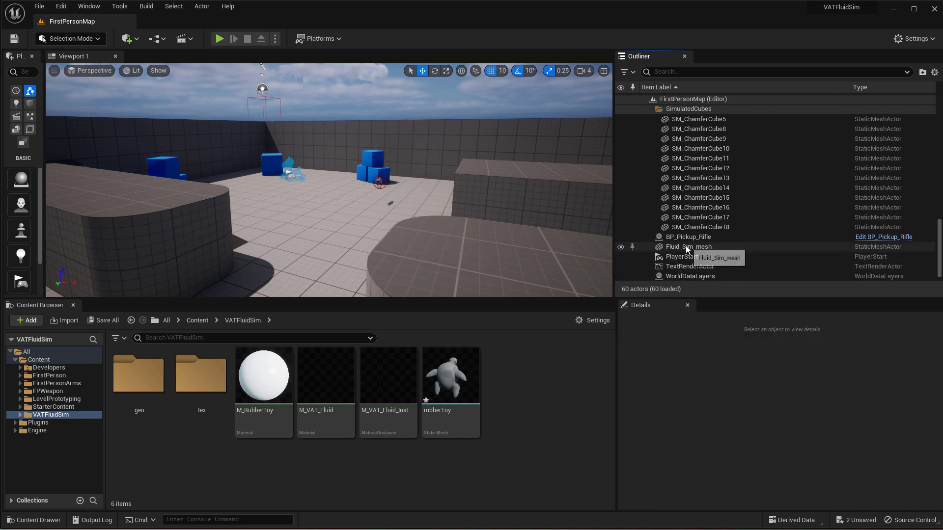
left_click(687, 248)
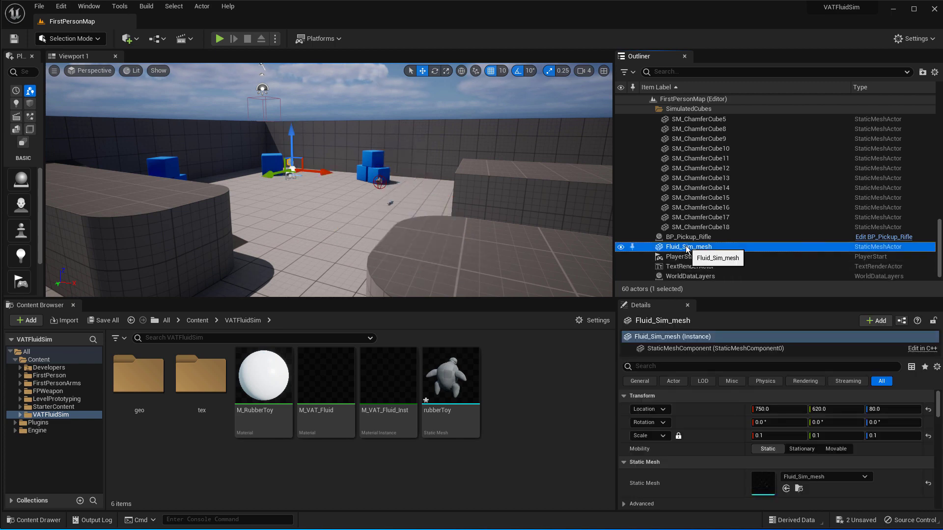
key("Delete")
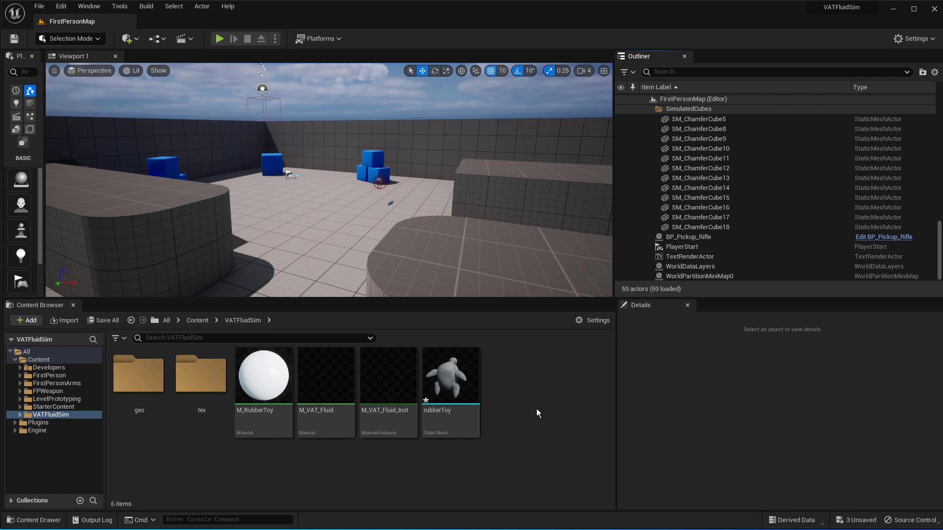
- Create an Actor Blueprint class named BP_VAT_Fluid in the VATFluidSim folder
right_click(509, 392)
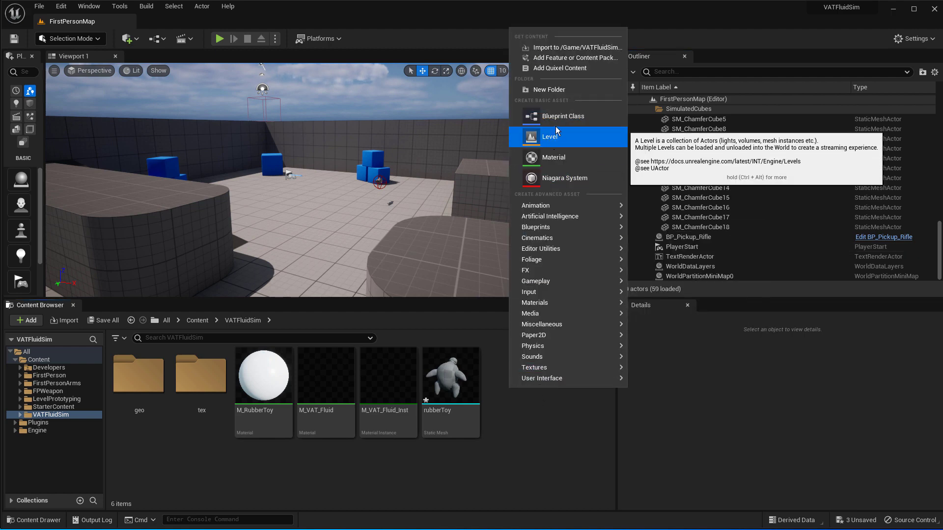
left_click(567, 118)
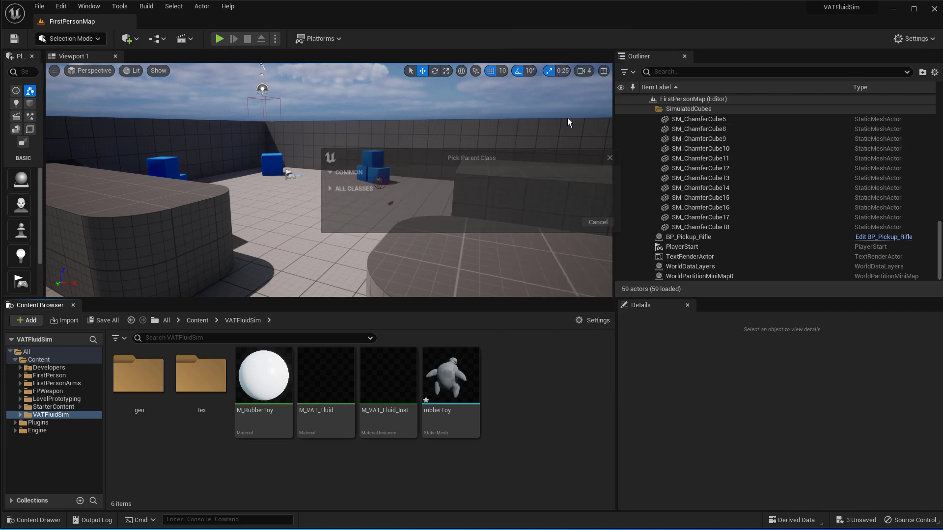
left_click(352, 188)
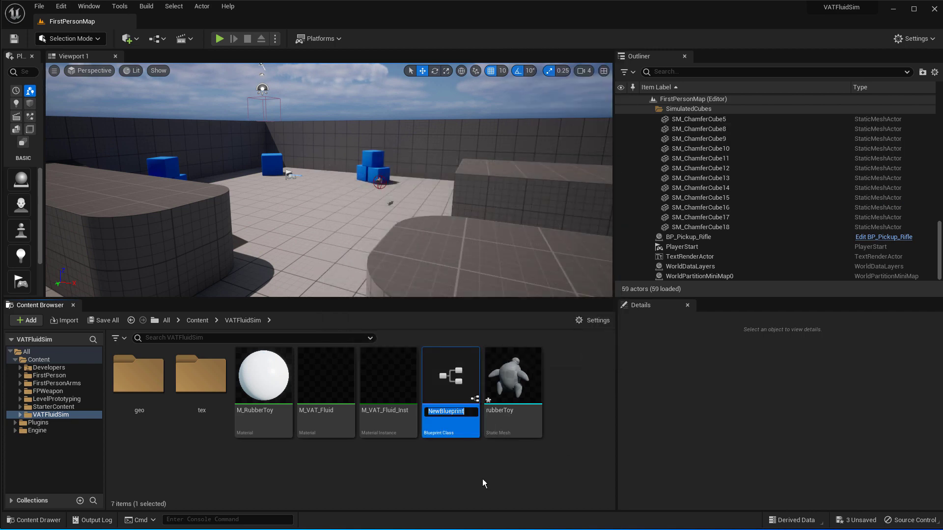
type("BP_VAT_")
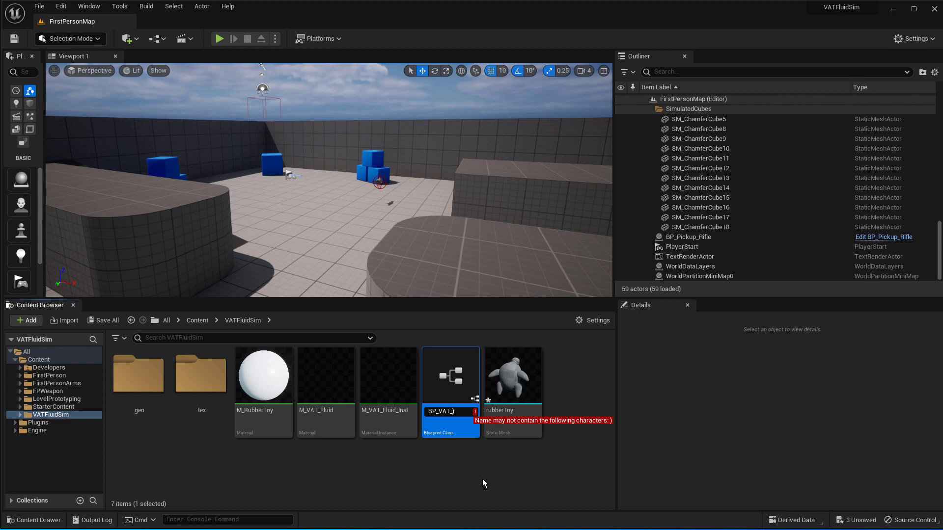
type("Fluid")
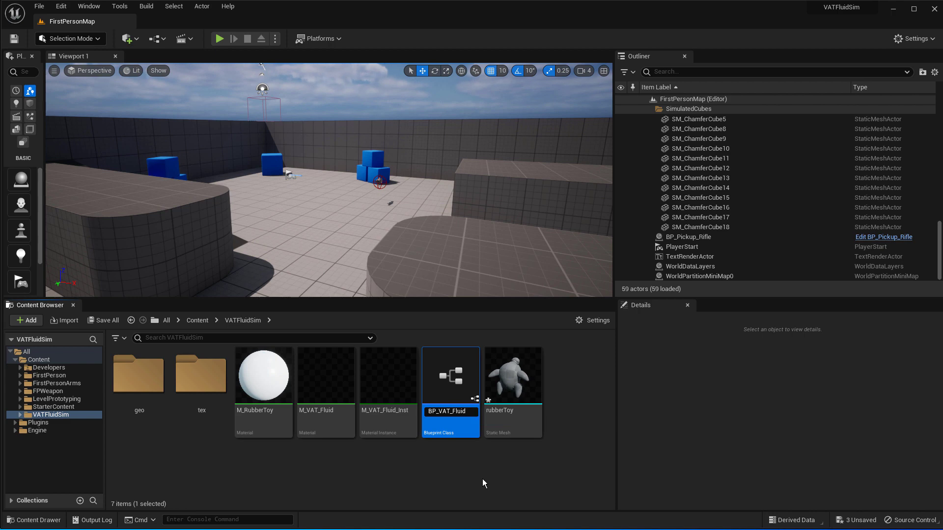
key("Return")
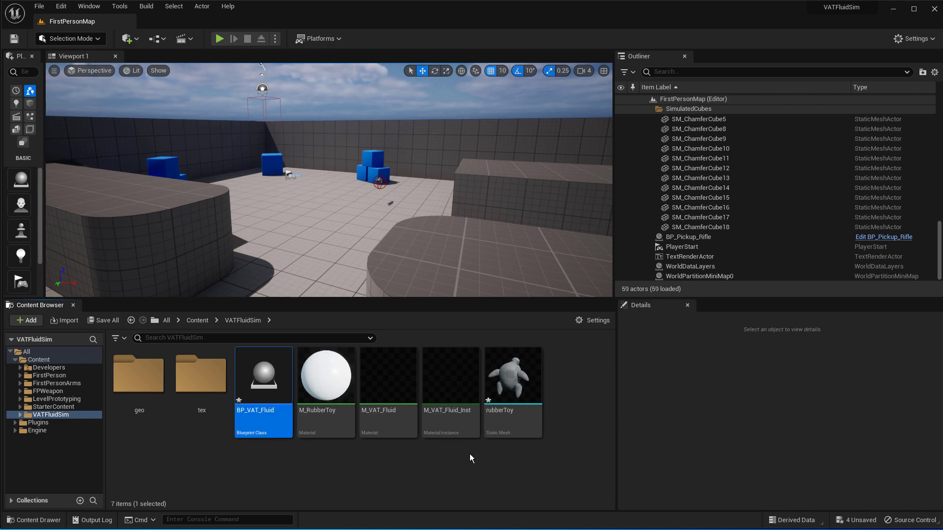
- Open BP_VAT_Fluid and add the rubberToy and the geo folder's Fluid_Sim_mesh static meshes as its components
mouse_move(263, 376)
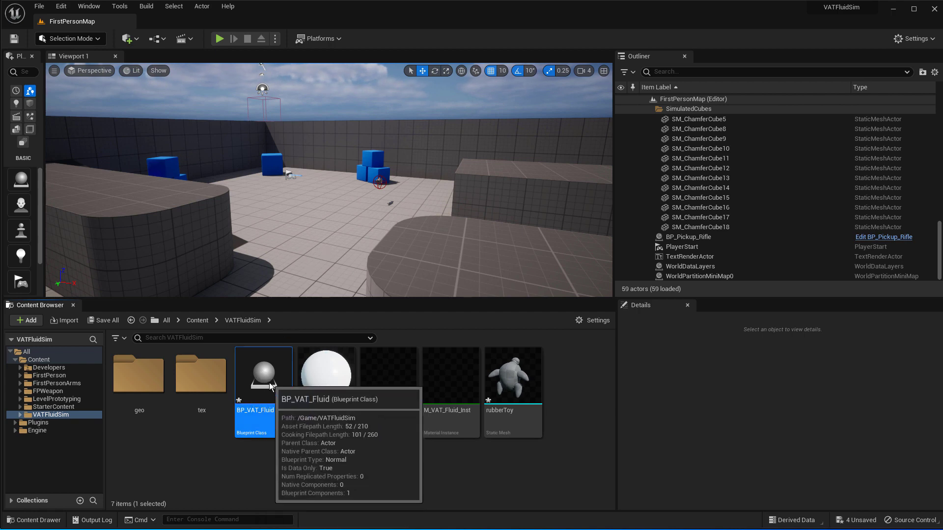
double_click(269, 386)
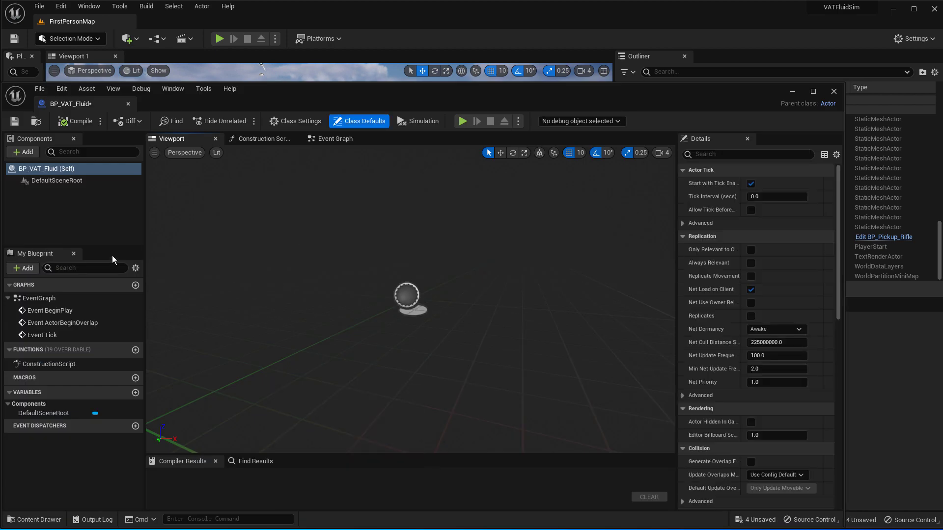
left_click_drag(270, 90, 805, 131)
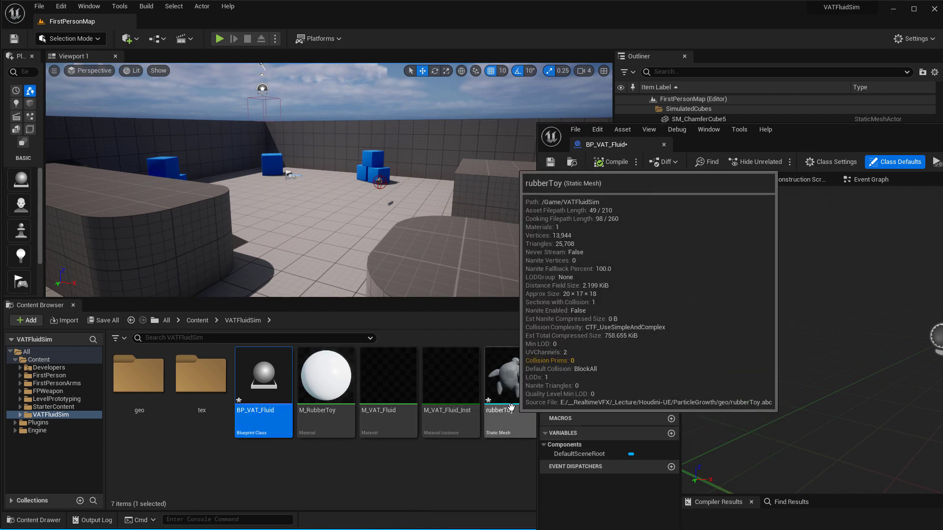
left_click(502, 386)
left_click_drag(502, 386, 591, 252)
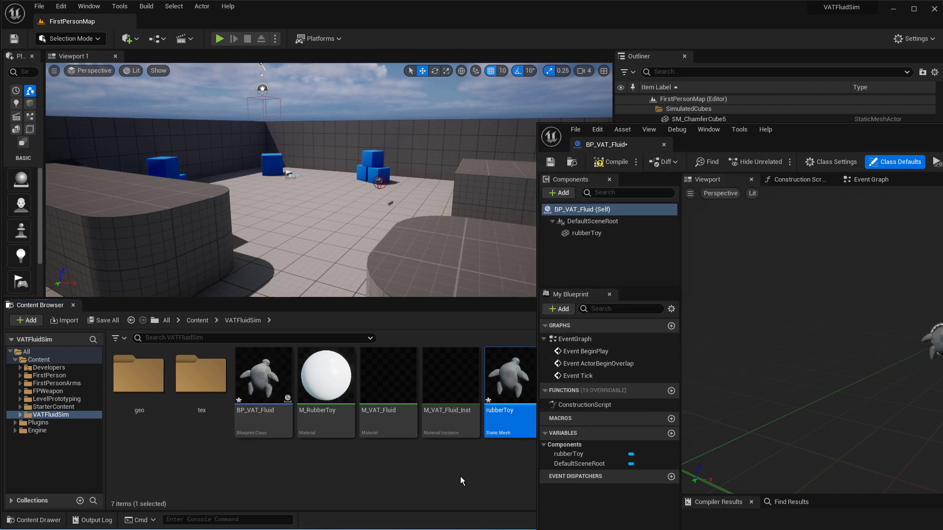
double_click(125, 383)
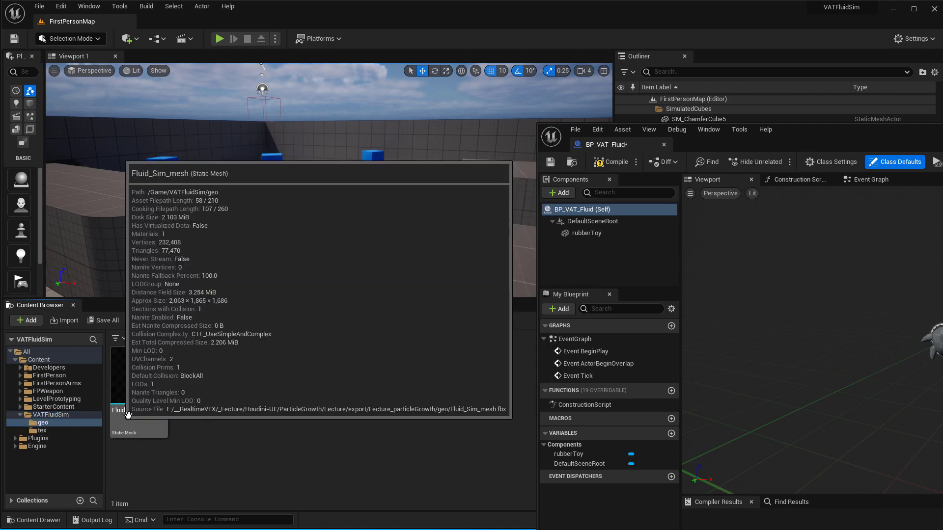
left_click_drag(124, 434, 592, 263)
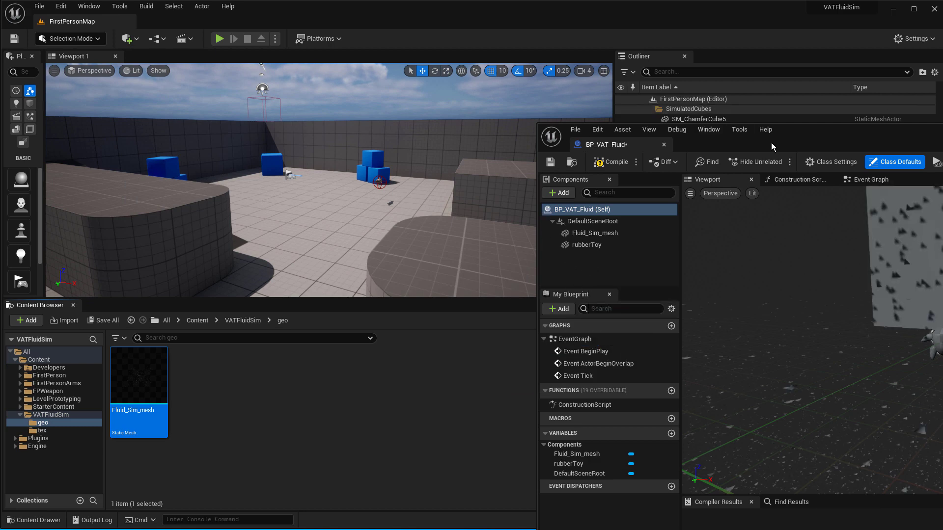
- Scale the Fluid_Sim_mesh component uniformly to 0.1
left_click_drag(795, 131, 319, 78)
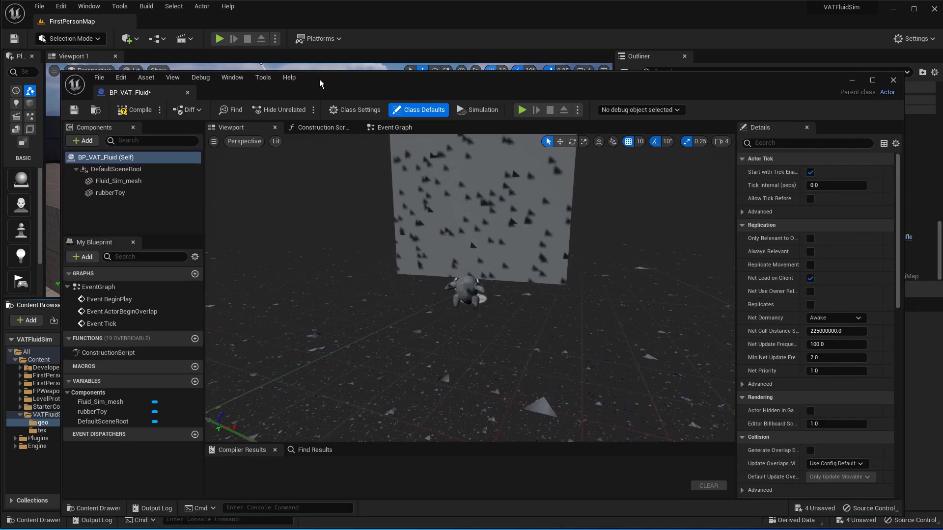
left_click(112, 181)
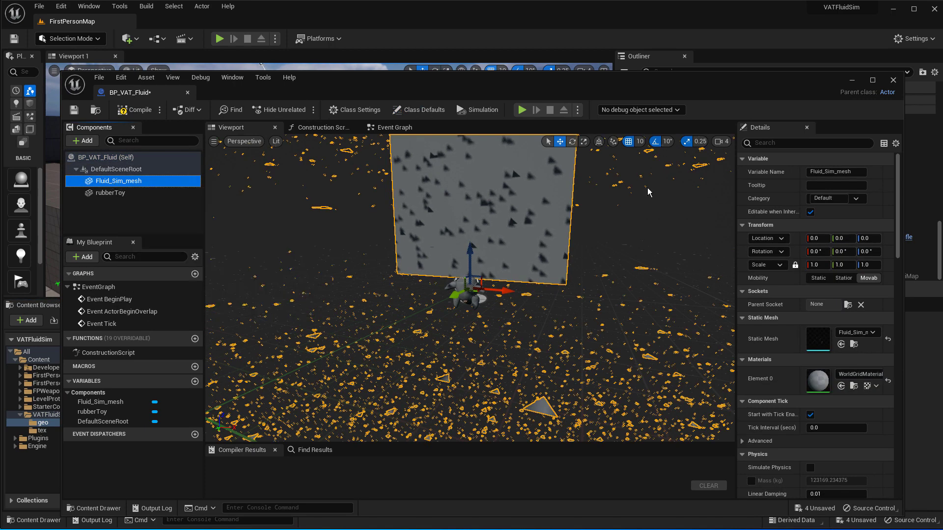
left_click(817, 267)
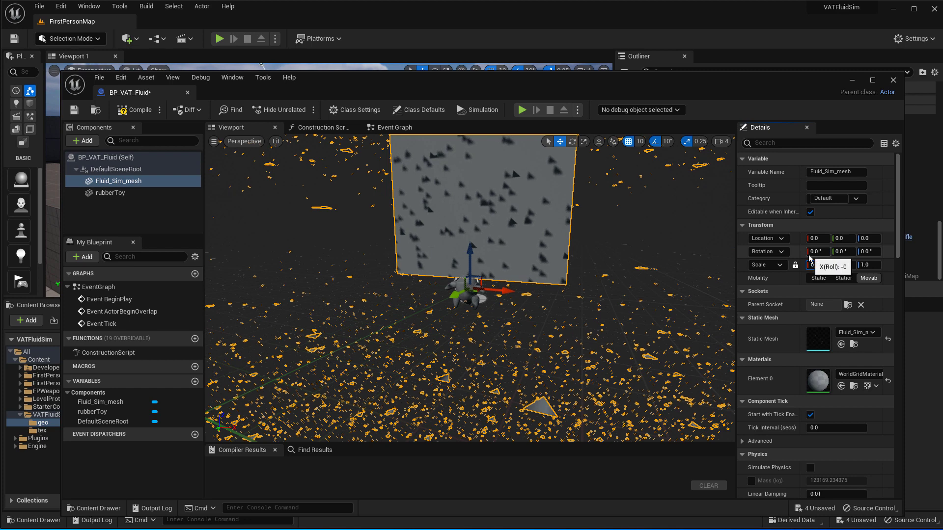
type("0.1")
key("Return")
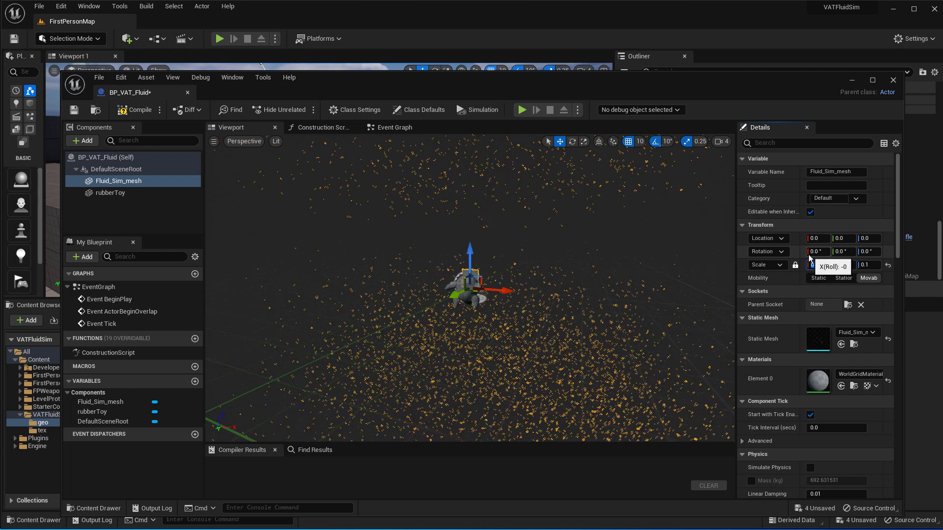
- Scale the rubberToy component uniformly to 10 and frame it in the Blueprint viewport
left_click(119, 193)
left_click(825, 266)
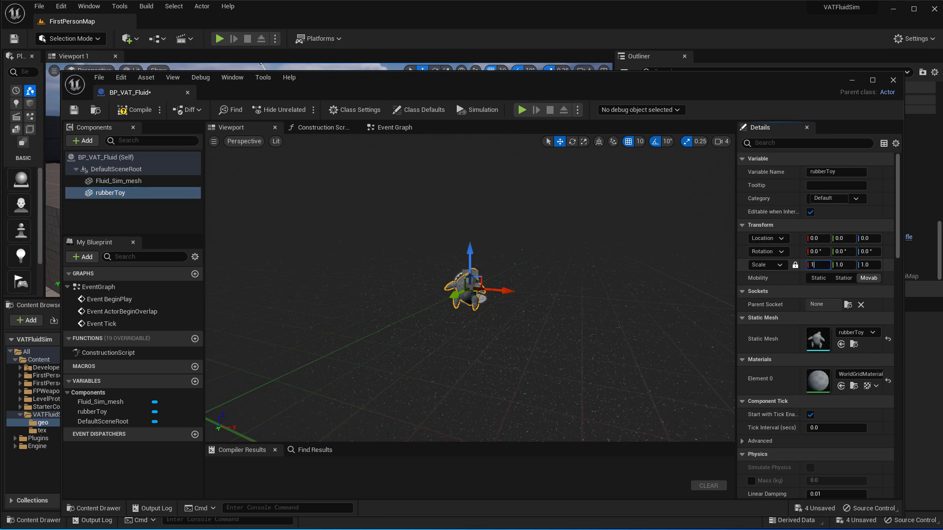
key("Return")
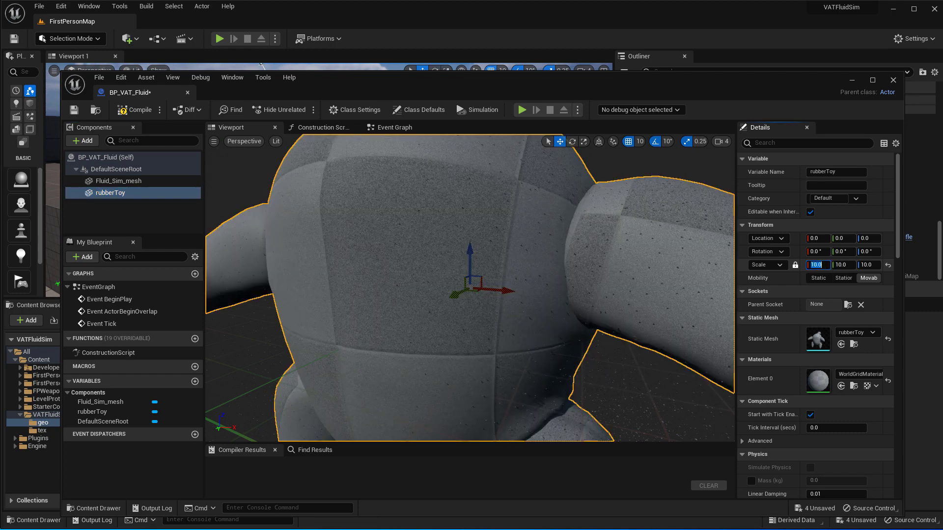
left_click(582, 260)
key("f")
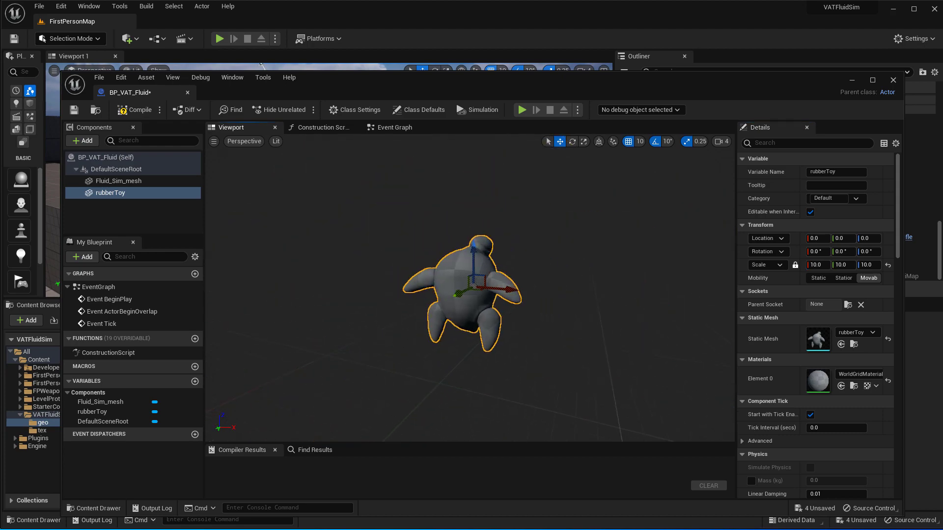
key("w")
right_click_drag(583, 260, 572, 270)
key("s")
- Rotate the rubberToy component 90° about X so that it stands upright
left_click(817, 251)
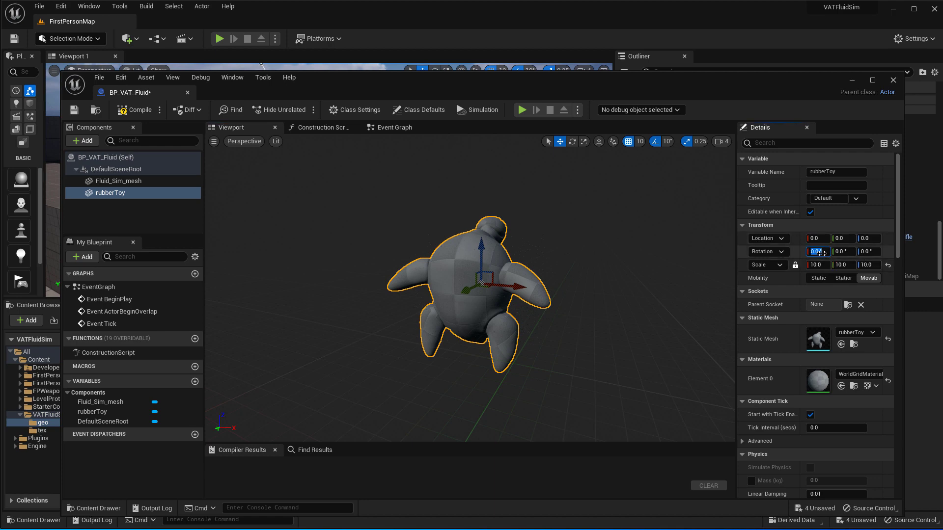
type("90")
key("Return")
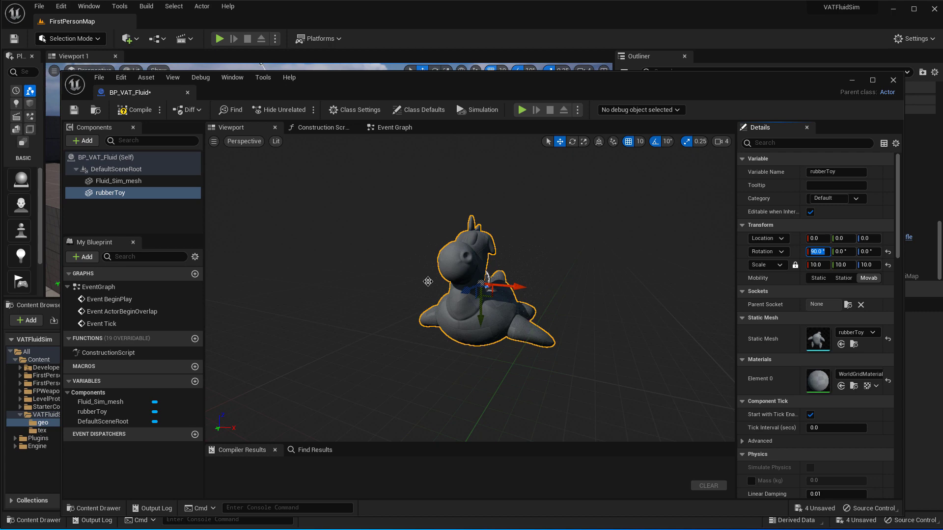
- Add a Sphere Collision component named COL_Toy and parent it to the rubberToy component
left_click(99, 207)
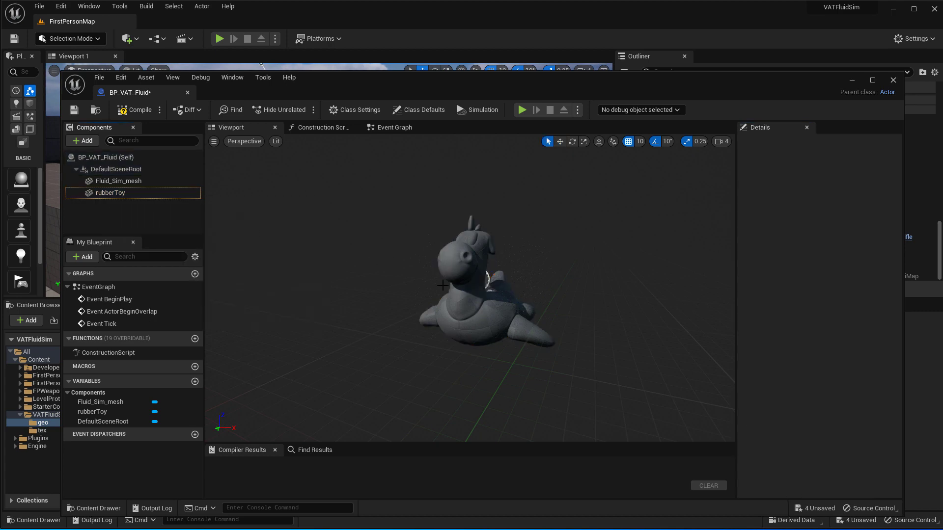
left_click(87, 142)
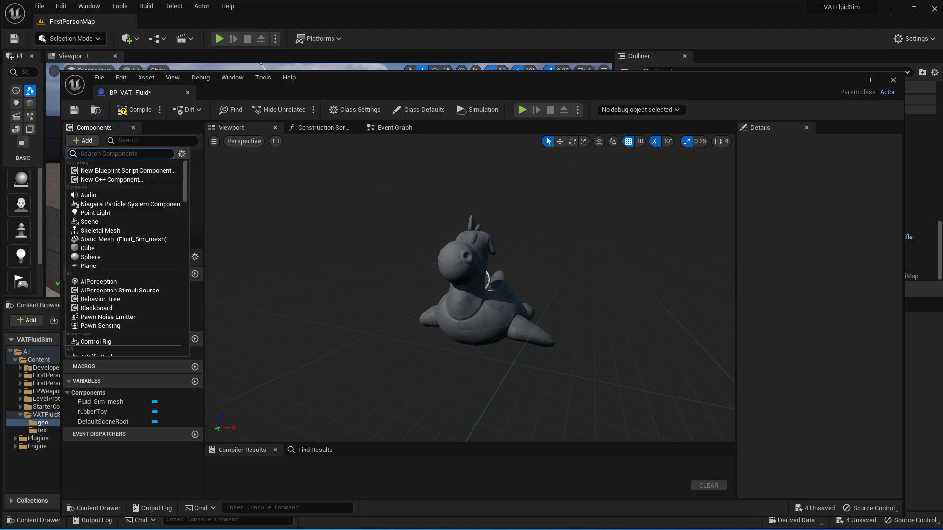
type("col")
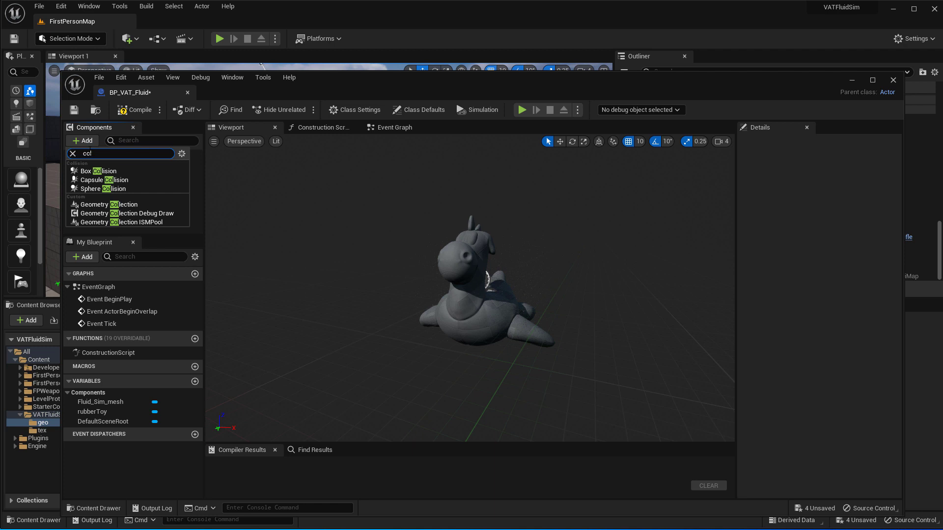
left_click(105, 190)
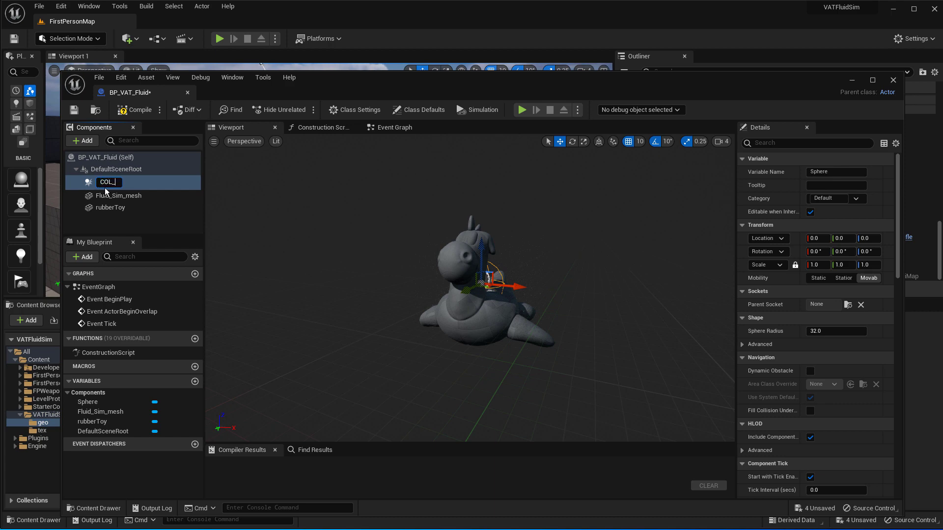
type("COL_Toy")
key("Return")
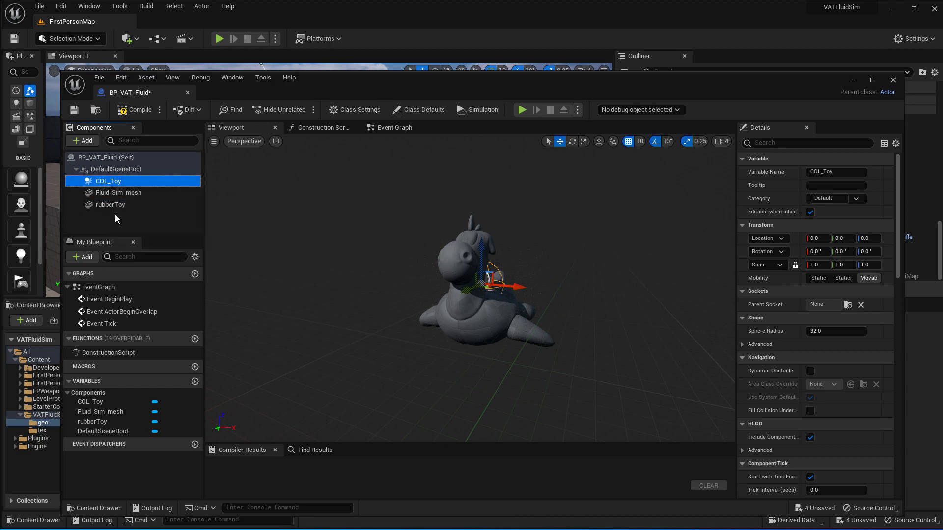
left_click_drag(115, 215, 114, 205)
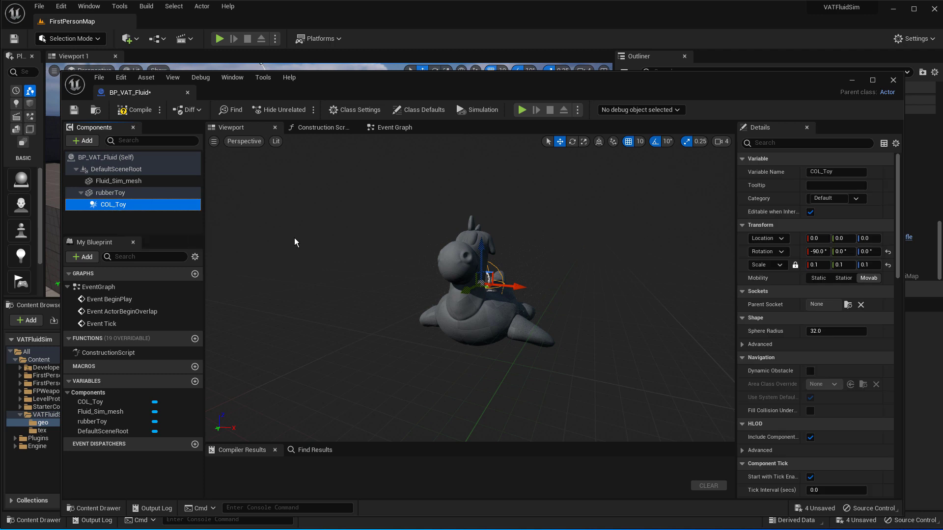
- Set COL_Toy's sphere radius to 35 and scale it uniformly to 0.35 so that it encloses the toy
left_click(826, 332)
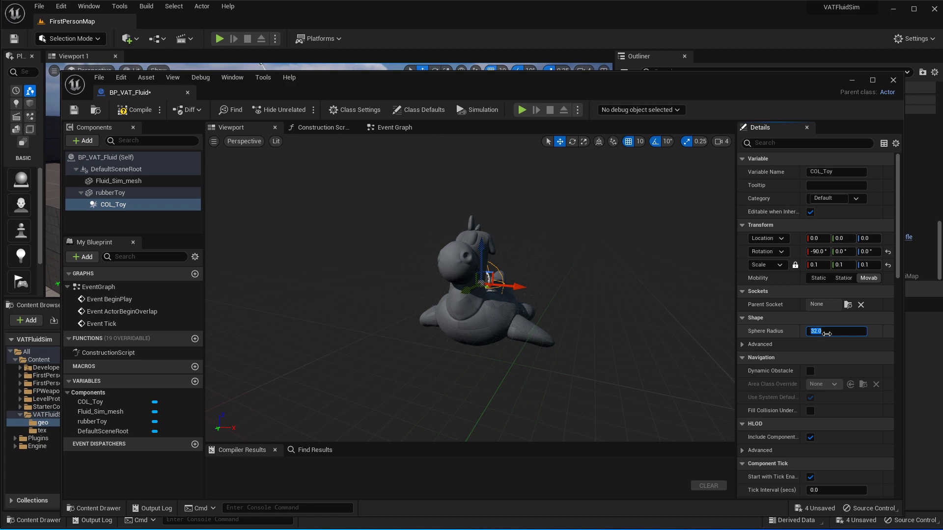
type("35")
key("Return")
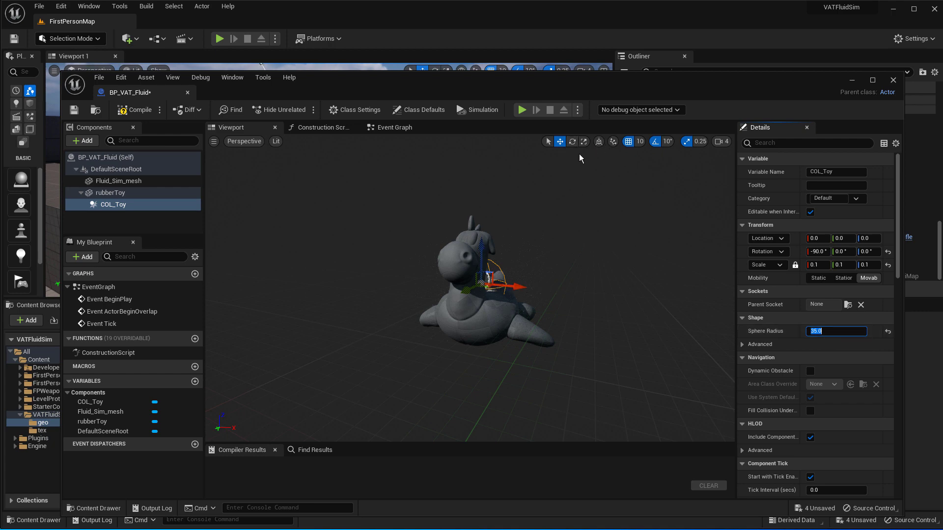
left_click(584, 142)
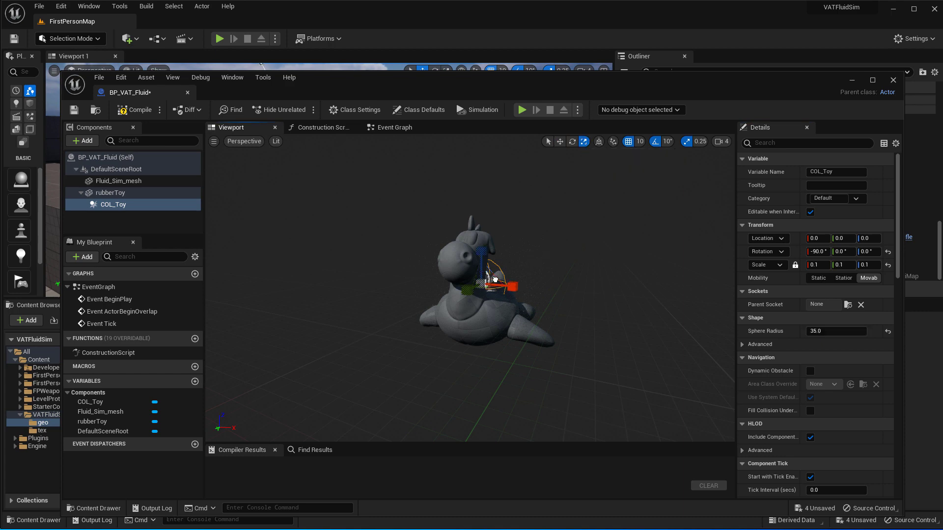
left_click_drag(481, 284, 506, 272)
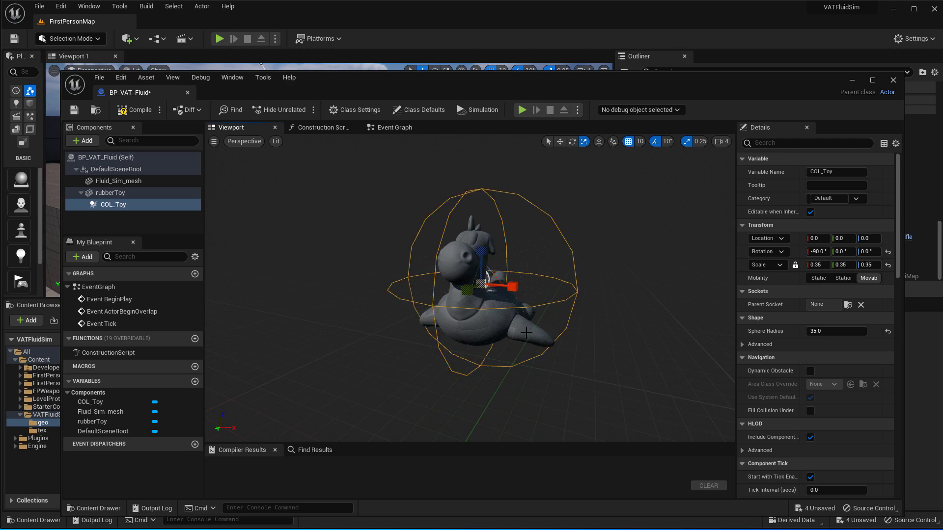
right_click_drag(507, 333, 528, 340)
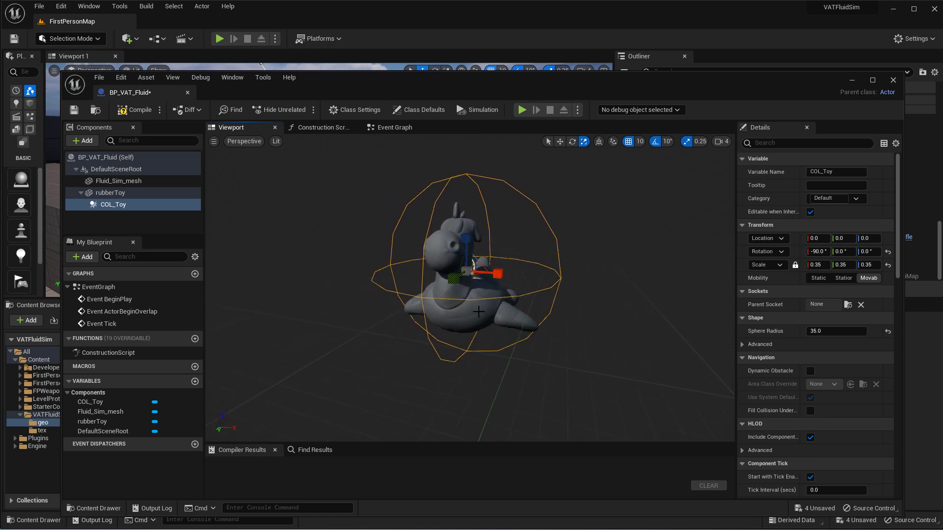
left_click(105, 196)
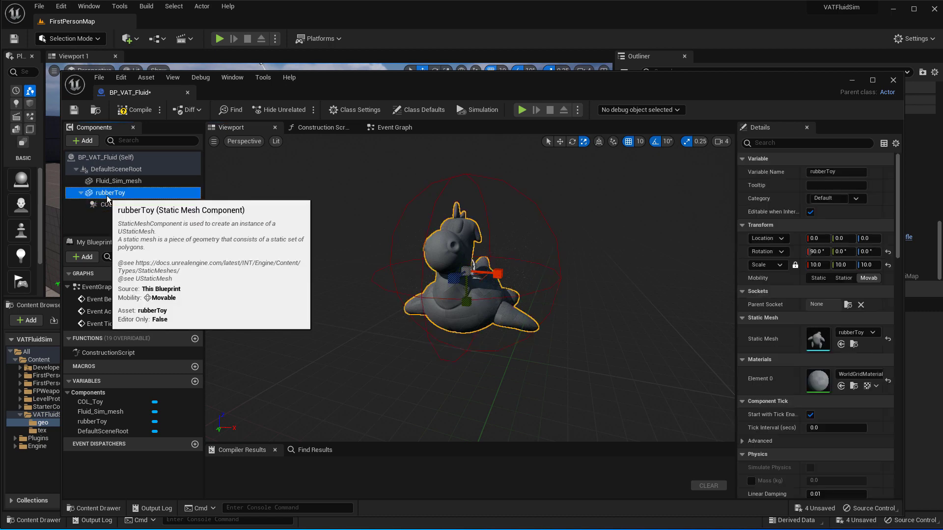
left_click(111, 206)
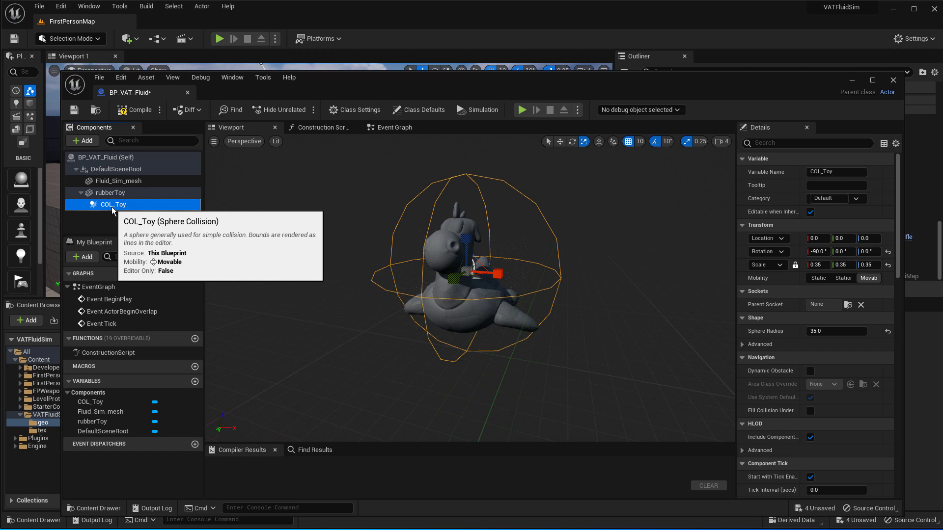
left_click_drag(467, 269, 473, 261)
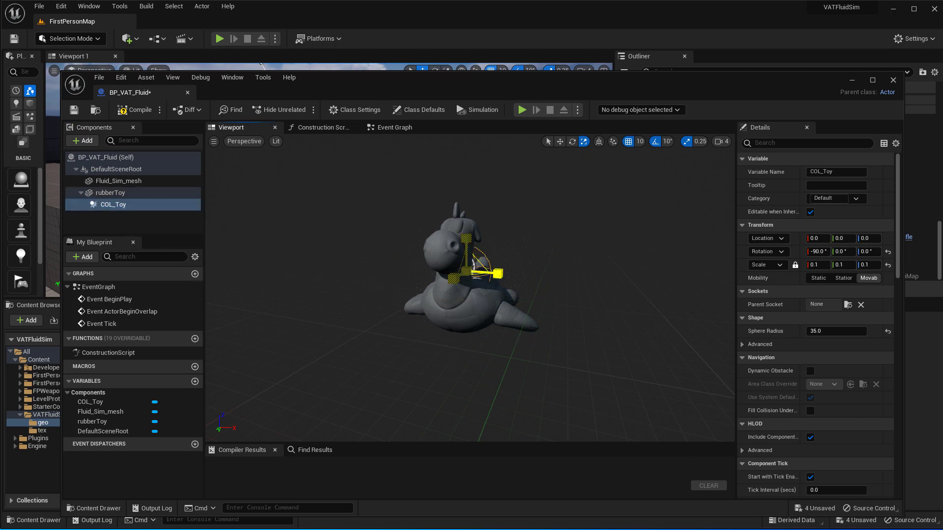
key("ctrl+z")
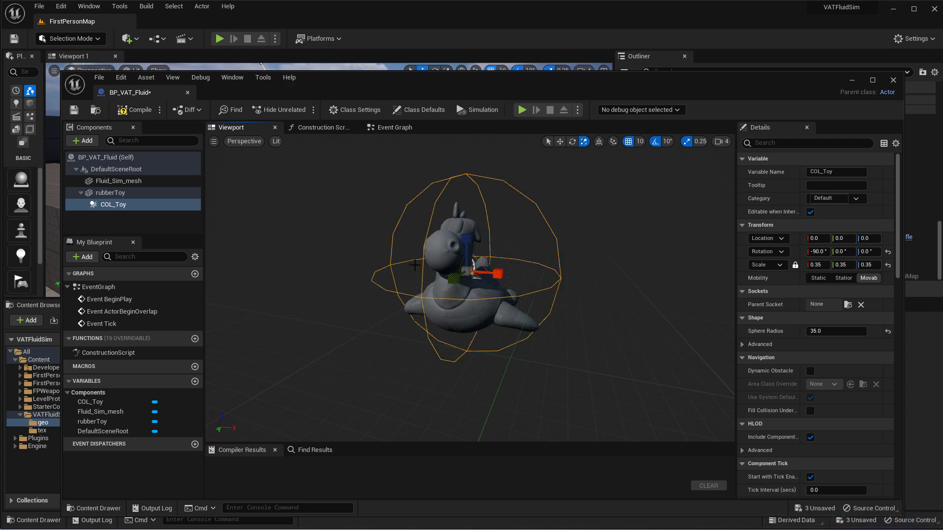
- Examine from several sides how the COL_Toy collision sphere surrounds the rubber toy
key("a")
right_click_drag(524, 287, 493, 255)
key("w")
key("s")
key("a")
key("d")
key("s")
key("a")
key("w")
key("s")
key("s")
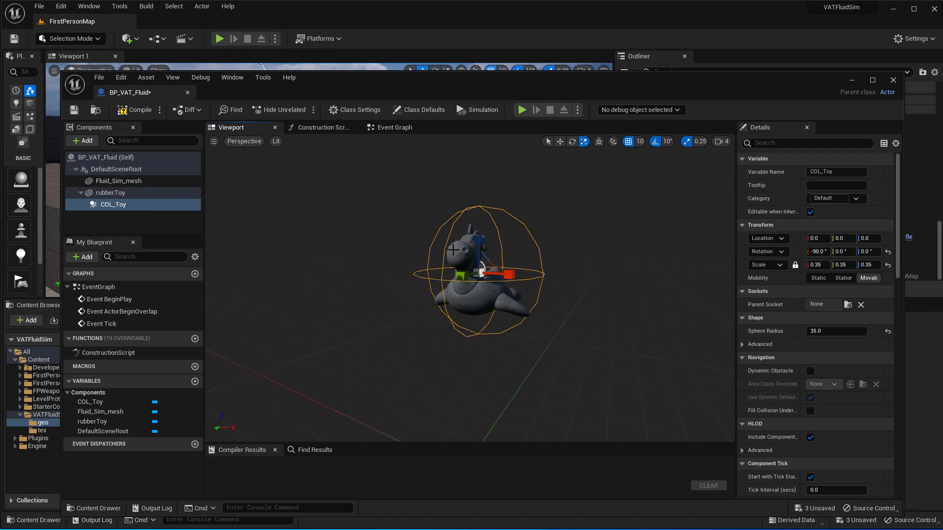
key("d")
right_click_drag(453, 251, 509, 252)
key("a")
key("d")
key("a")
key("w")
key("w")
key("s")
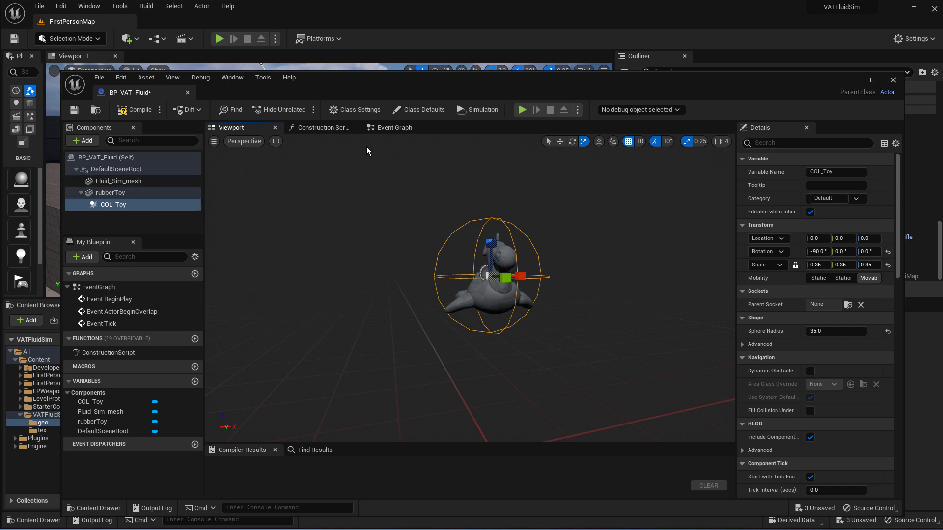
- Open BP_VAT_Fluid's Event Graph and move the Event BeginPlay node away from the other event nodes
left_click(387, 129)
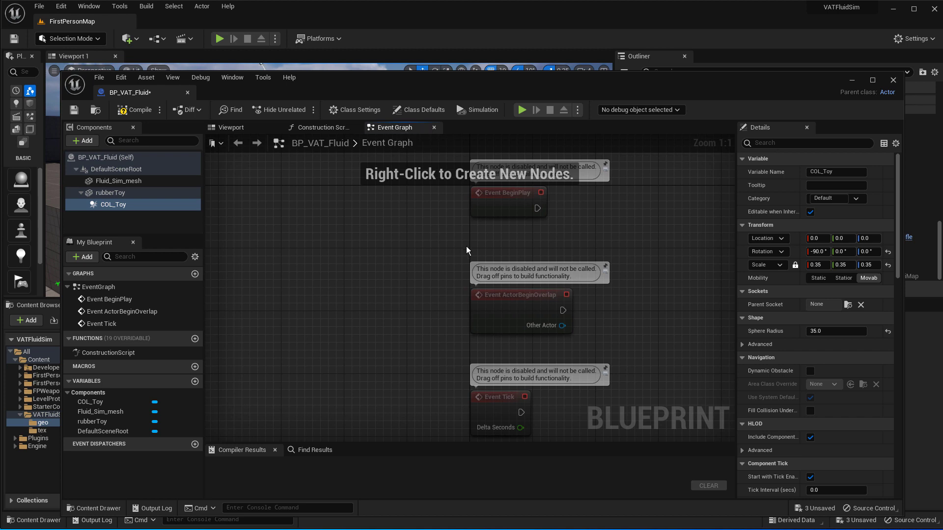
right_click_drag(380, 293, 387, 363)
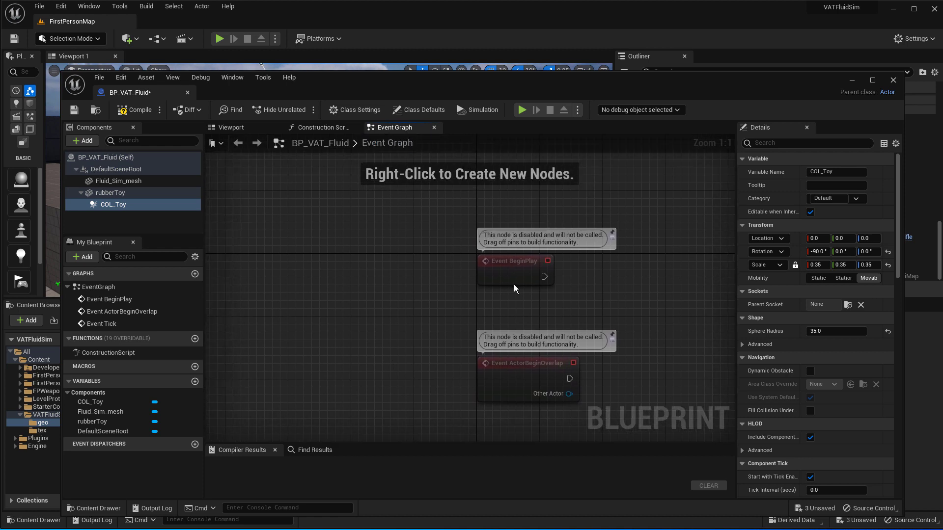
left_click_drag(508, 258, 287, 210)
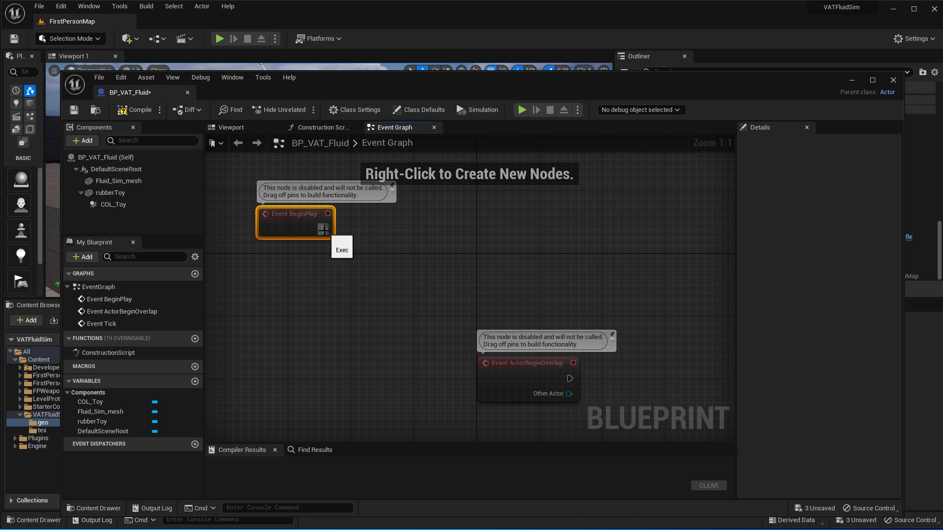
left_click(315, 285)
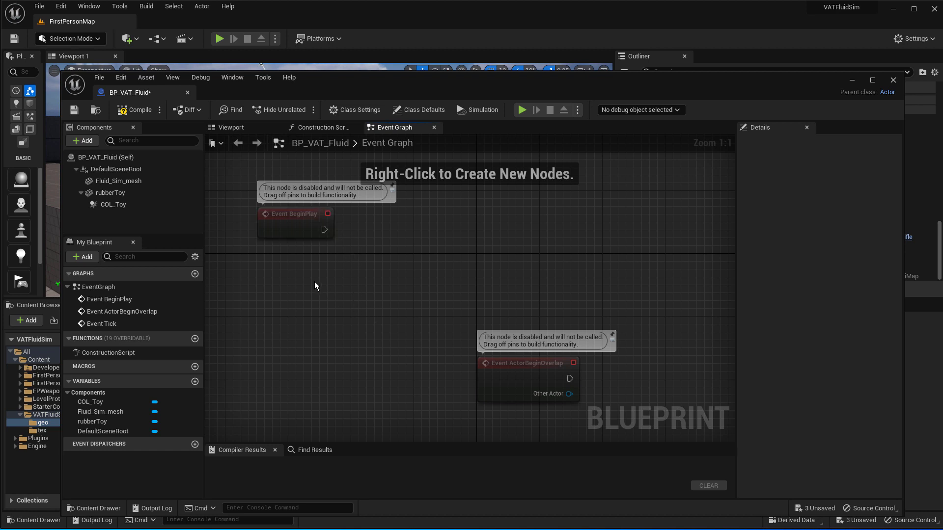
- Add a Set Material node targeting rubberToy to the Event Graph and place it just below Event BeginPlay
right_click(360, 294)
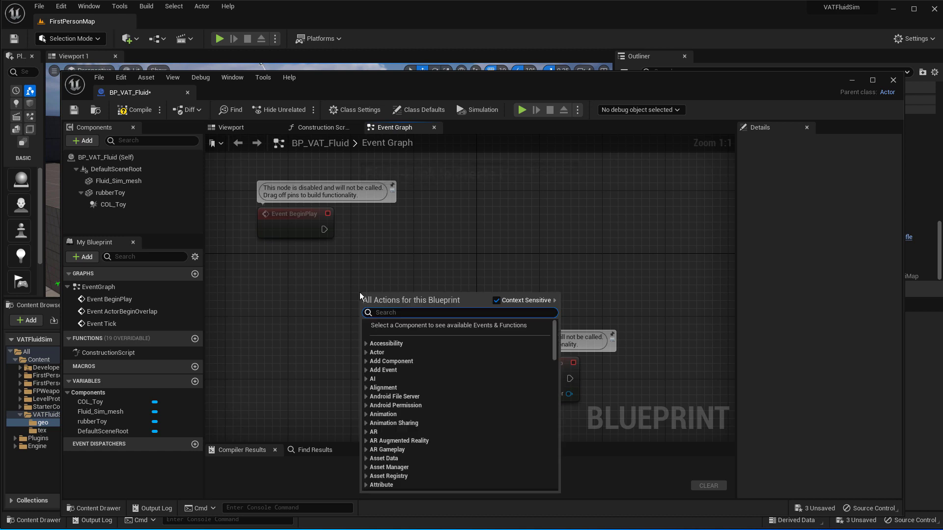
type("set mater")
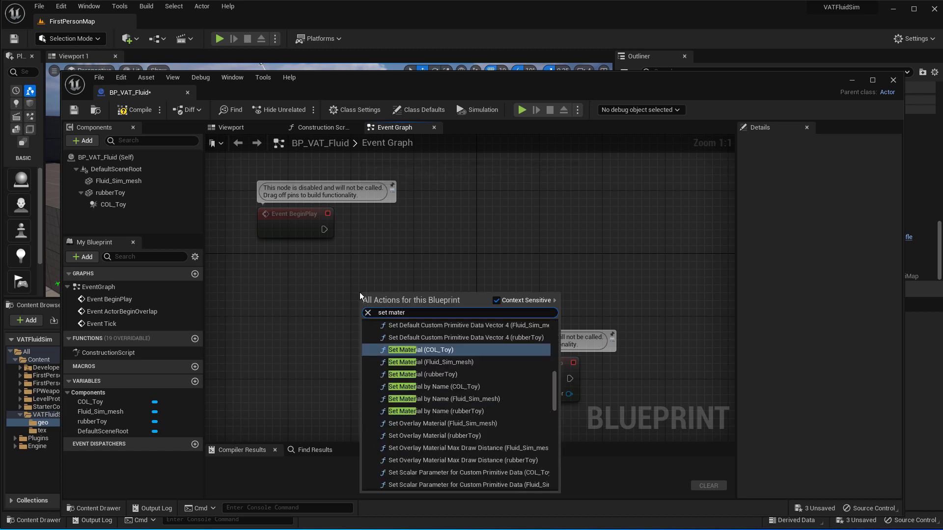
key("Down")
key("Down")
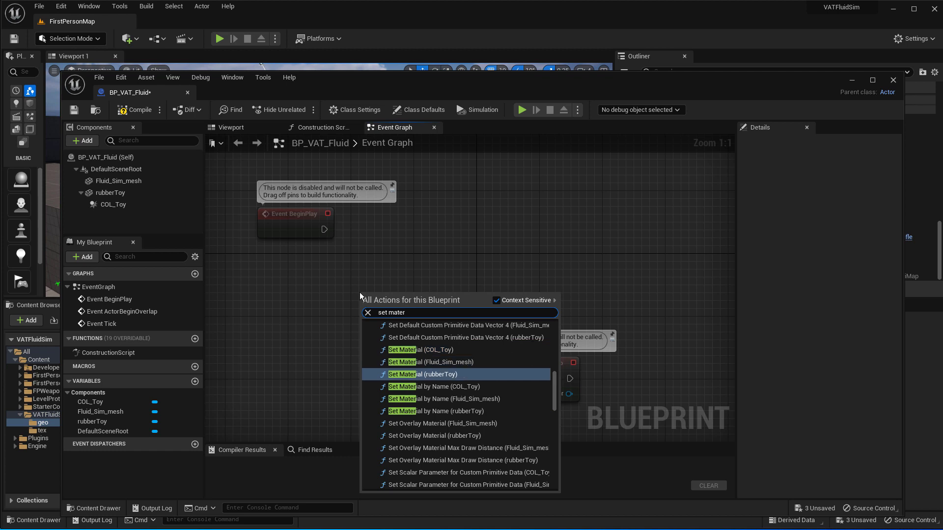
key("Return")
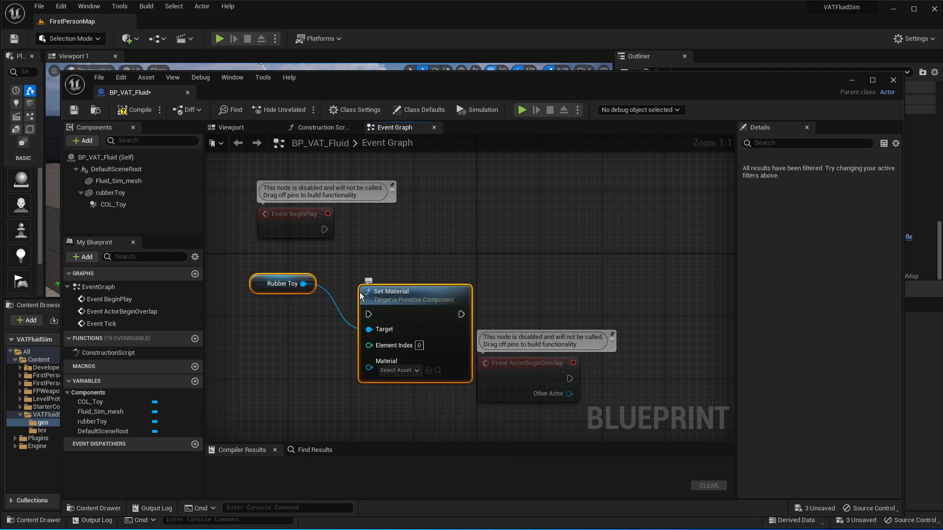
left_click_drag(378, 292, 385, 257)
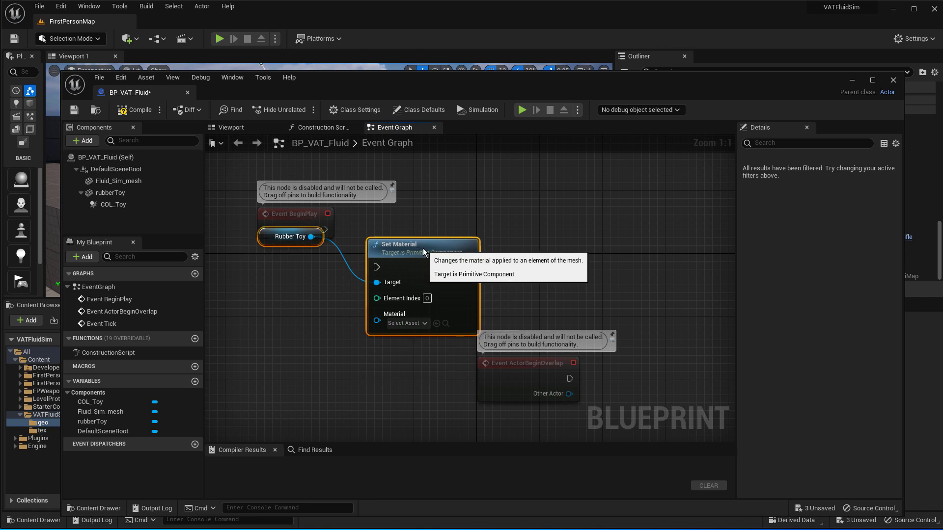
- Move the Rubber Toy and Set Material nodes below Event BeginPlay, connect BeginPlay's execution output to Set Material, and align them side by side
left_click_drag(275, 248, 259, 293)
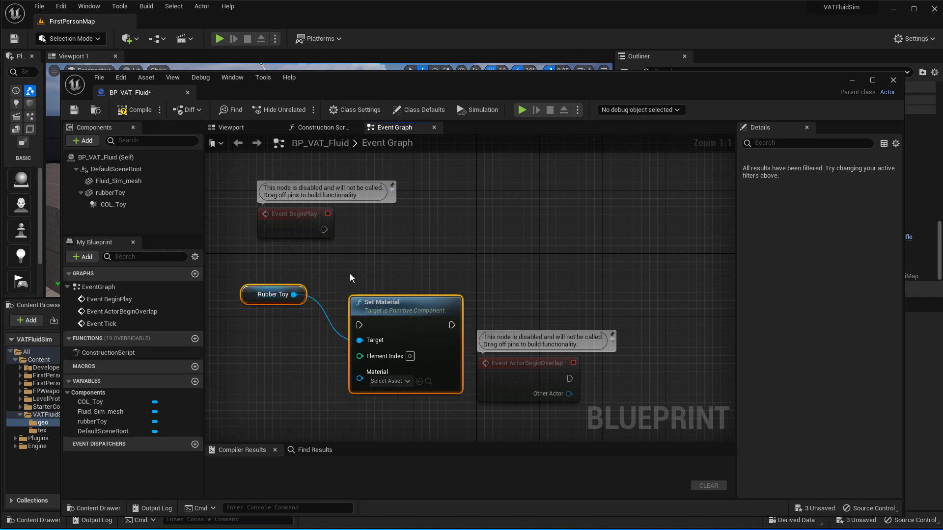
left_click(350, 273)
left_click_drag(323, 229, 397, 216)
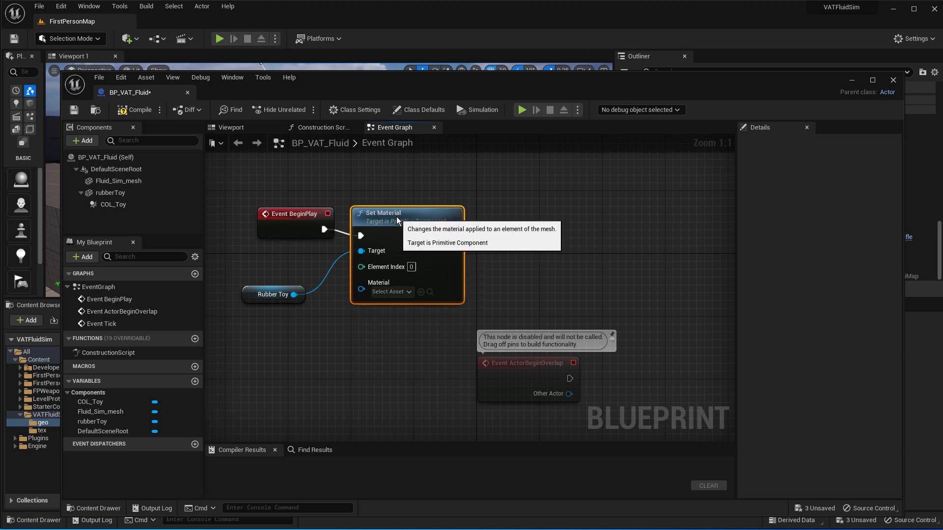
- Assign the M_RubberToy material from the VATFluidSim folder as the Set Material node's Material
left_click_drag(329, 82, 604, 38)
left_click(49, 415)
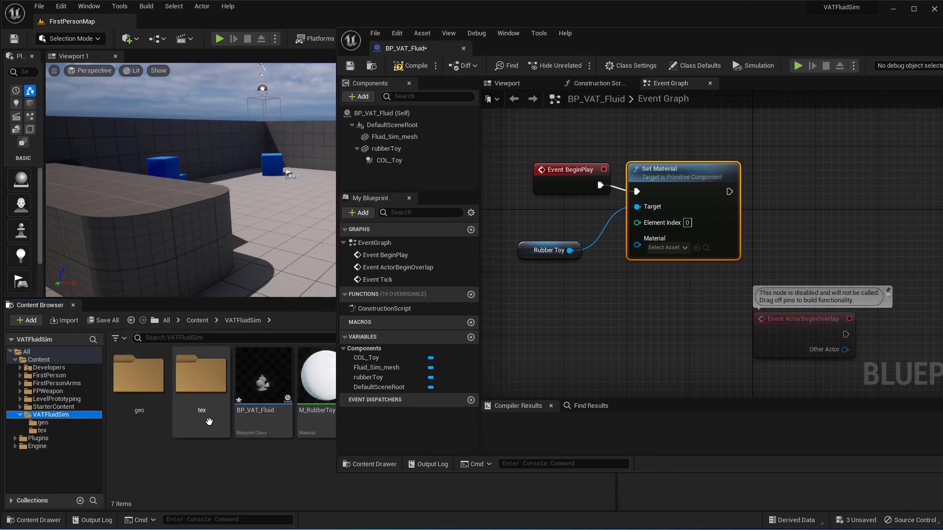
left_click(312, 387)
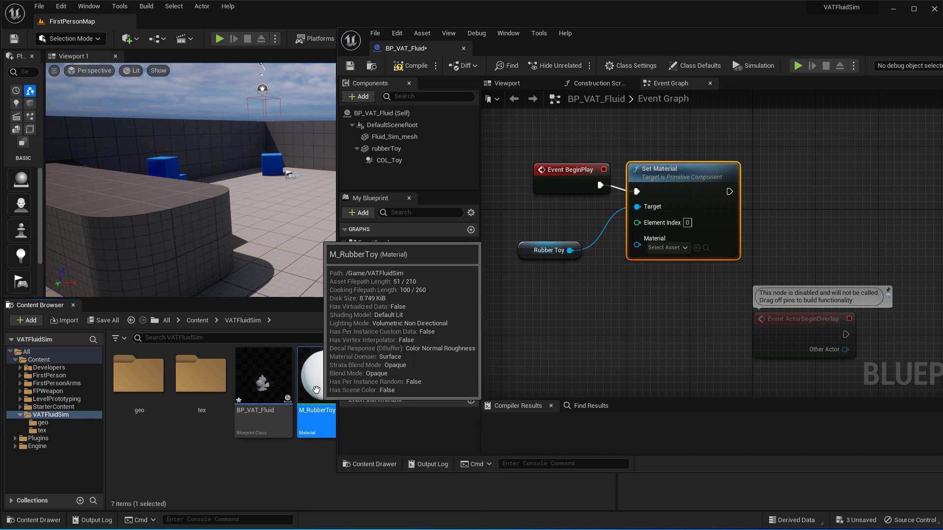
left_click(696, 248)
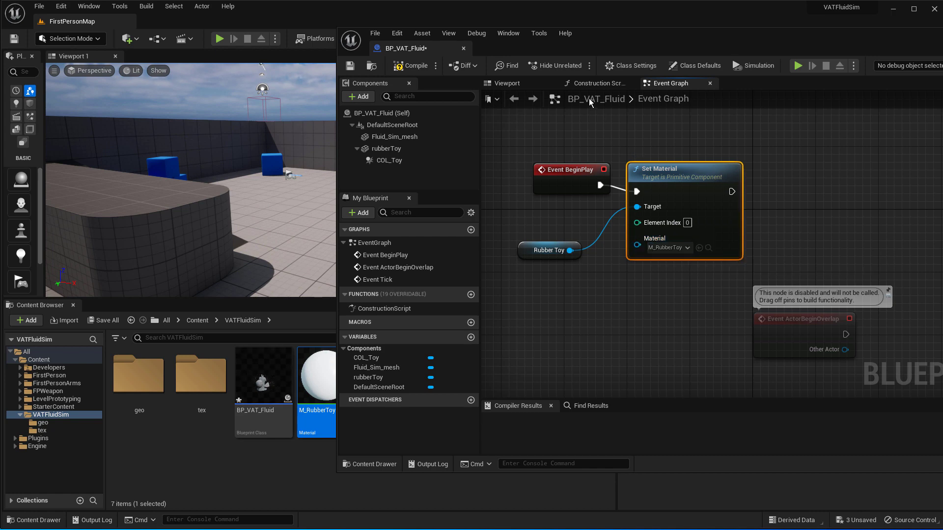
left_click_drag(602, 34, 332, 27)
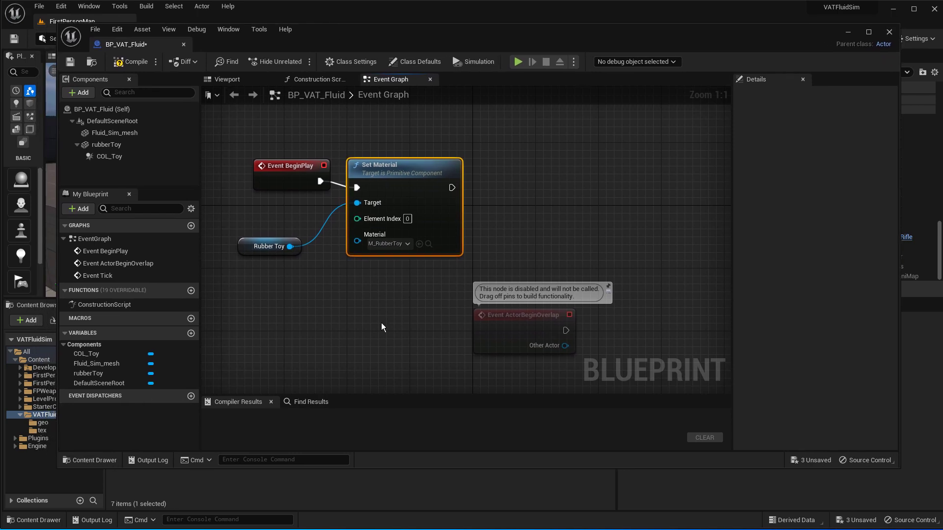
- Move the Event BeginPlay node slightly farther away from the Set Material node
right_click_drag(415, 334, 319, 335)
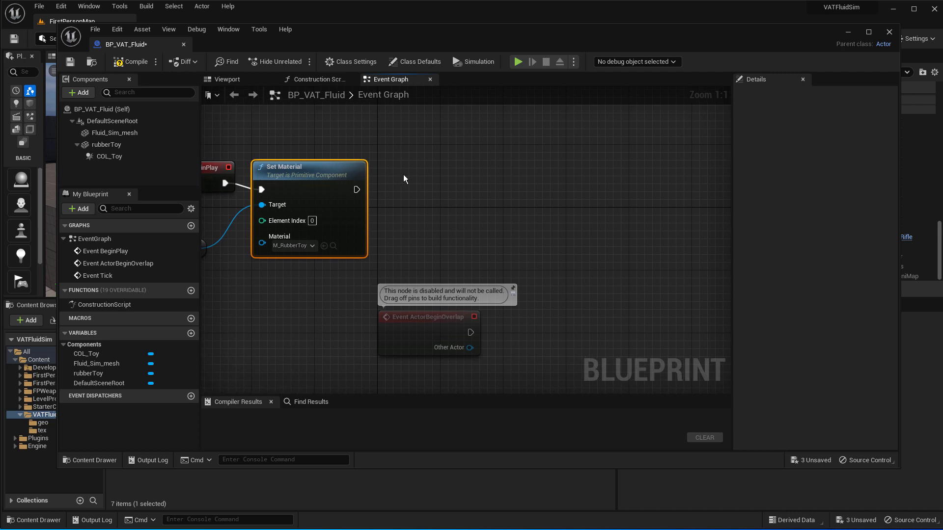
right_click_drag(425, 180, 545, 191)
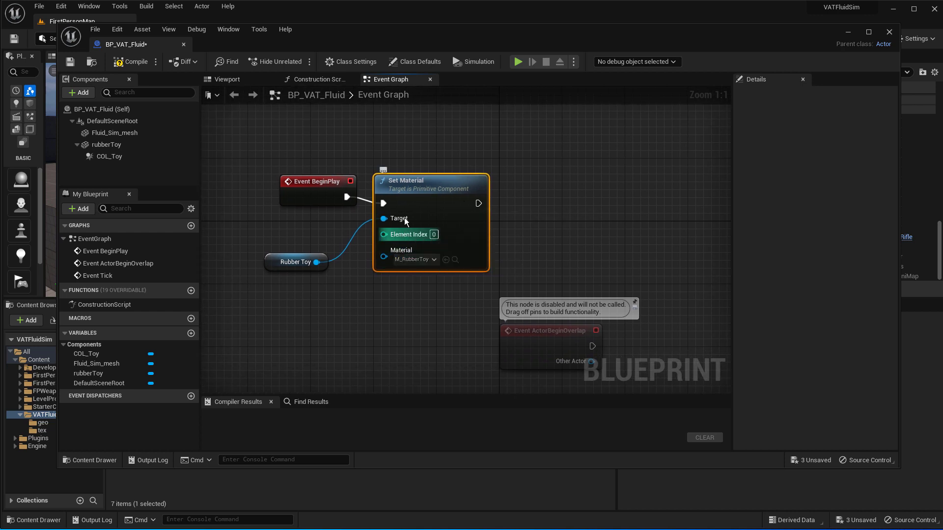
left_click_drag(313, 183, 297, 182)
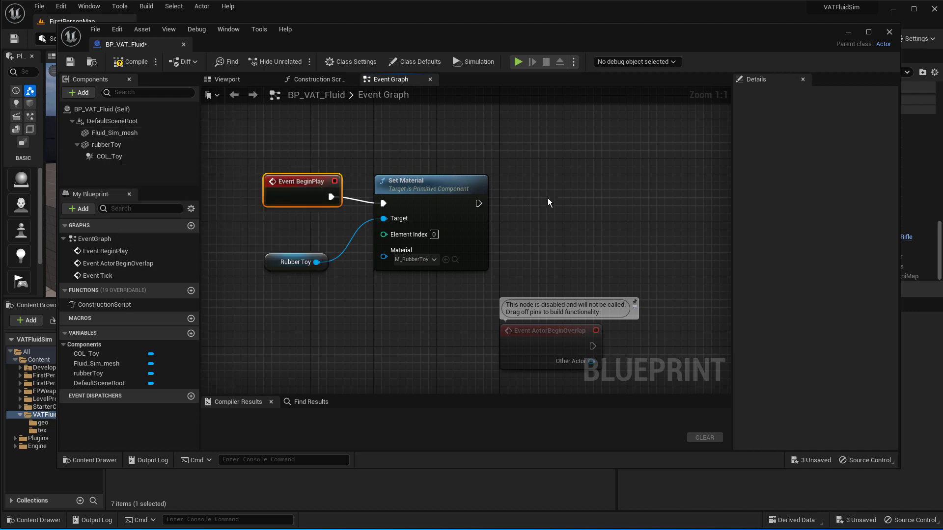
- Add a Create Dynamic Material Instance node targeting Fluid_Sim_mesh and place it with its reference node above and beyond Set Material
left_click(584, 210)
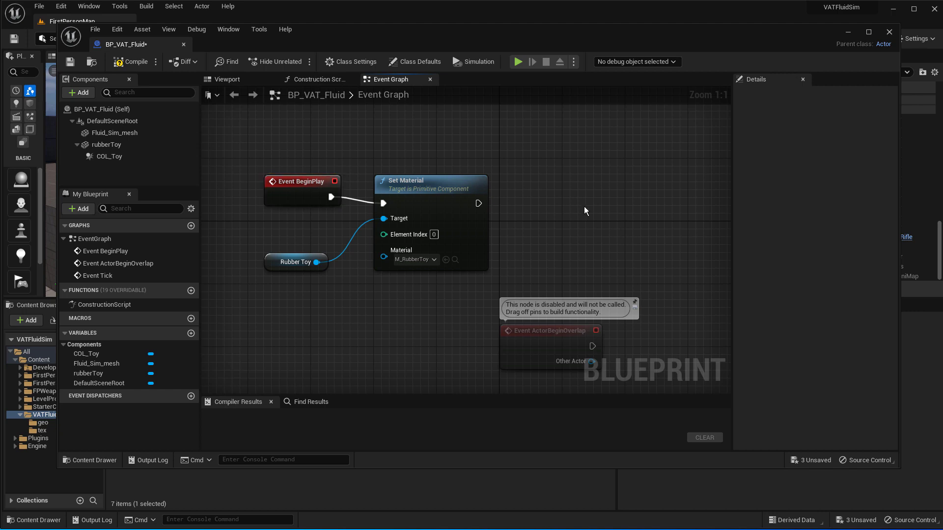
right_click(584, 210)
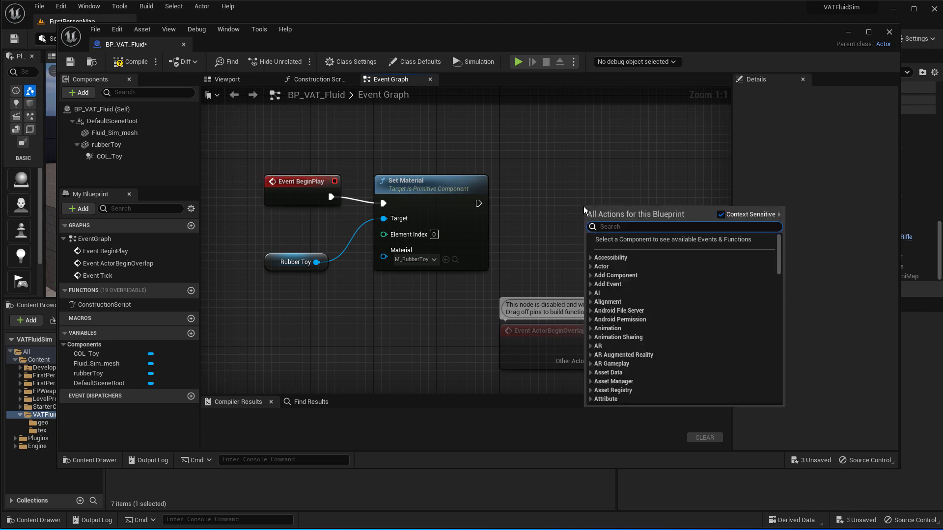
type("dyn")
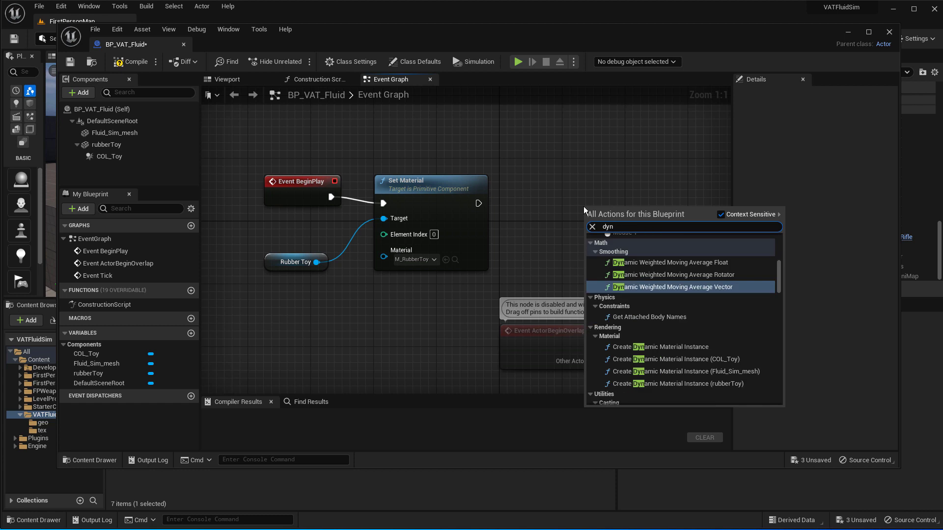
type("amic")
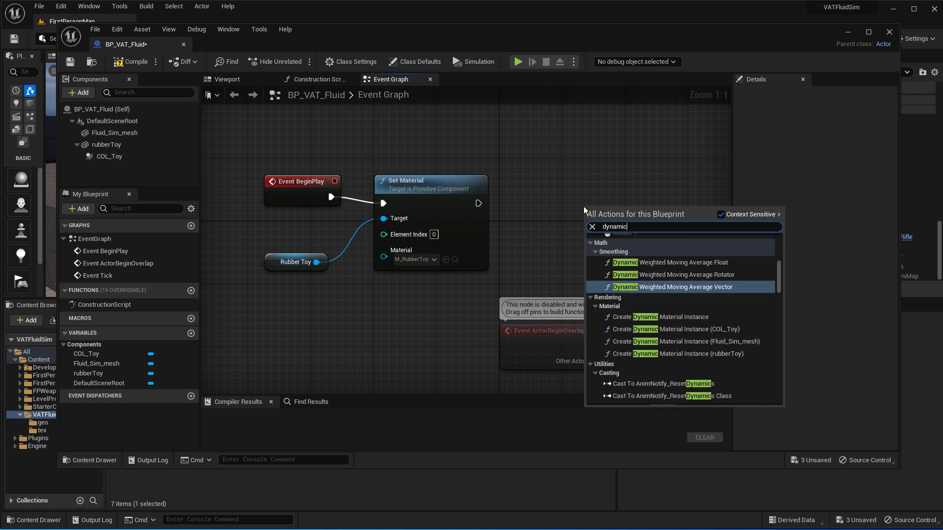
key("Down")
key("Down")
key("Down")
key("Down")
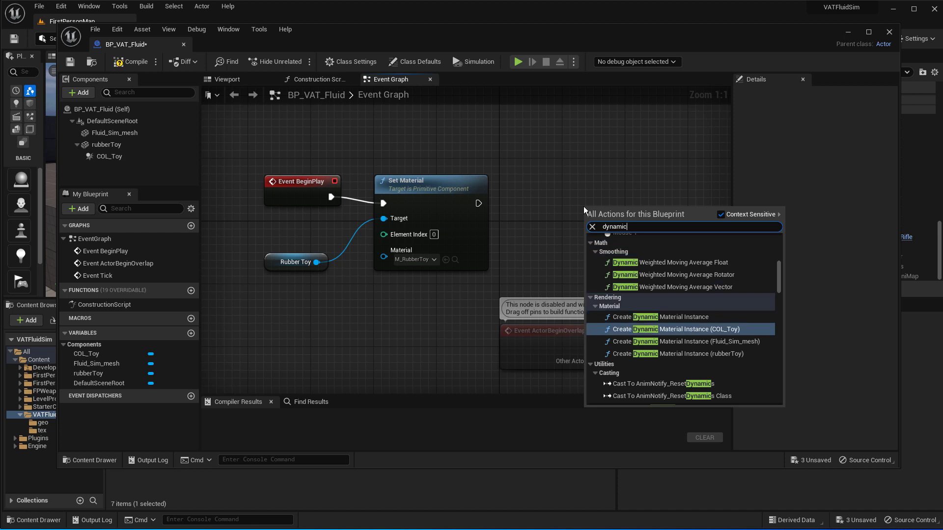
key("Down")
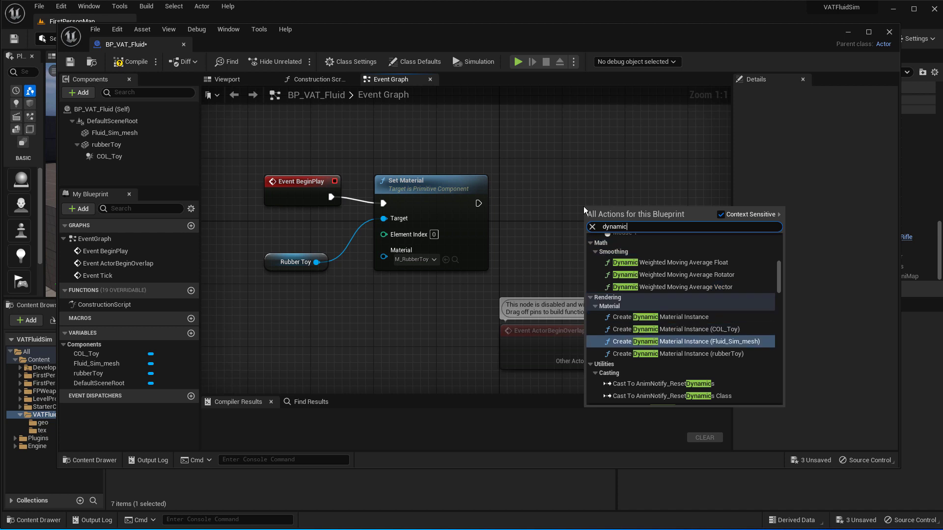
key("Return")
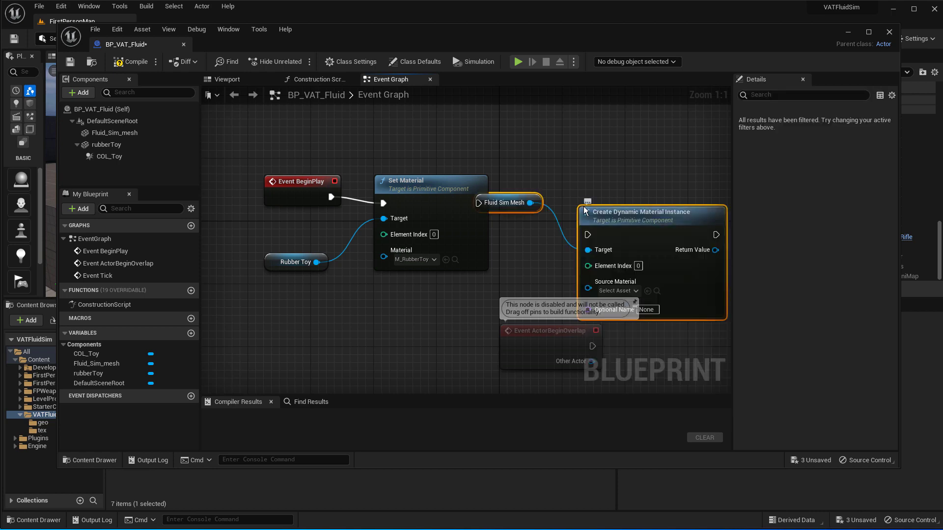
right_click_drag(597, 172, 501, 236)
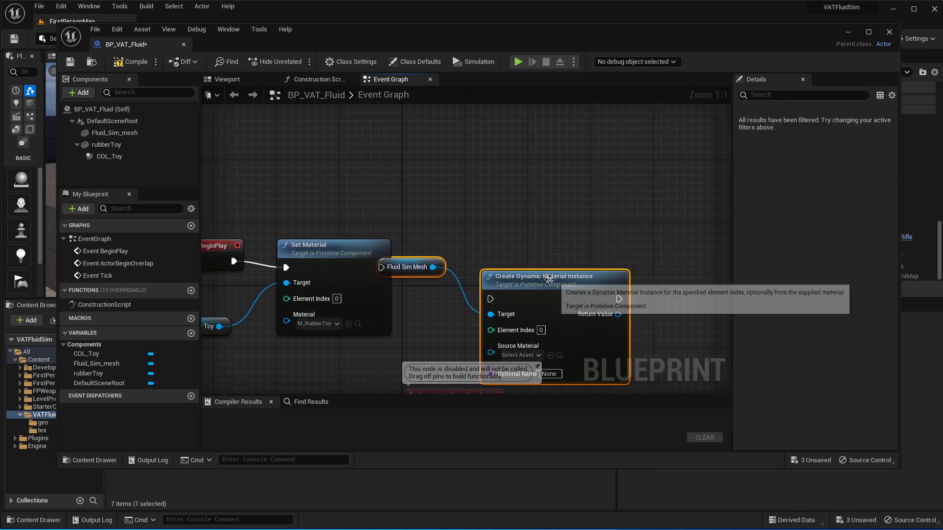
left_click_drag(546, 279, 546, 176)
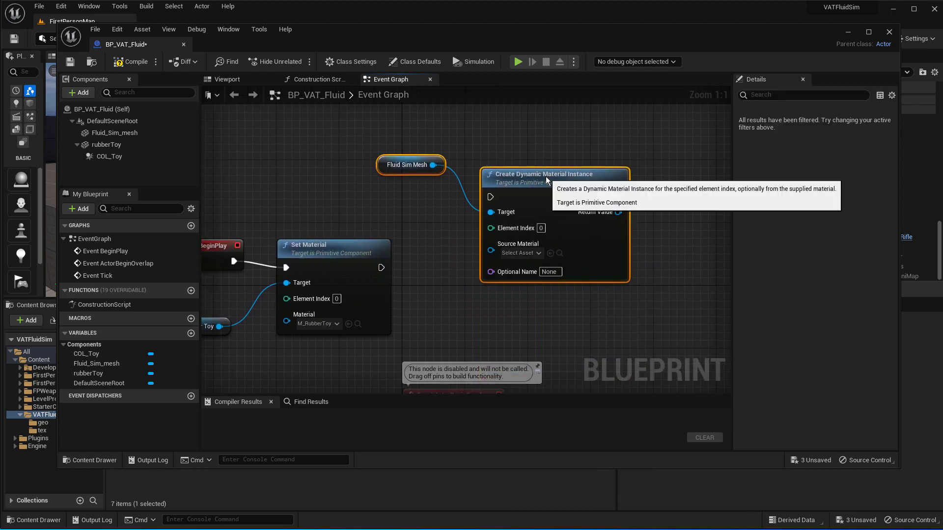
- Connect Set Material's execution output to Create Dynamic Material Instance and lower that node closer to Set Material's level
left_click(444, 316)
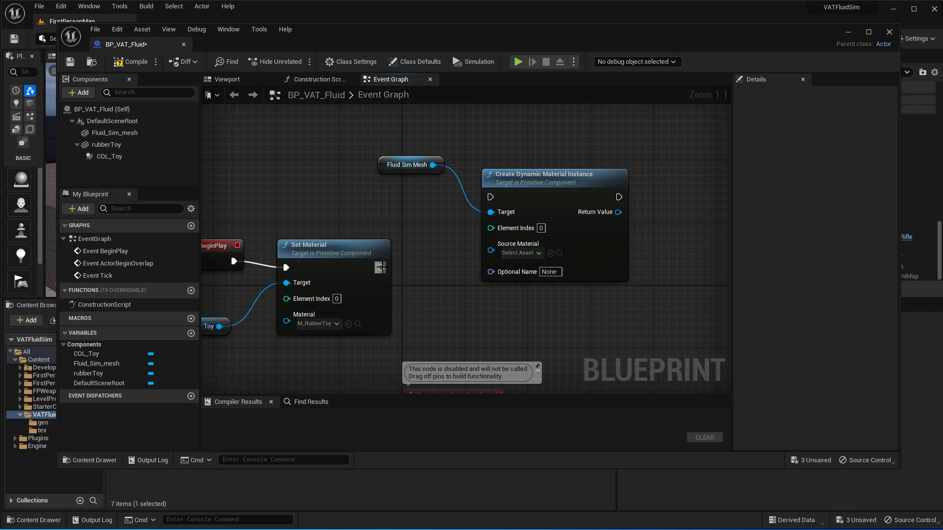
left_click_drag(380, 268, 491, 198)
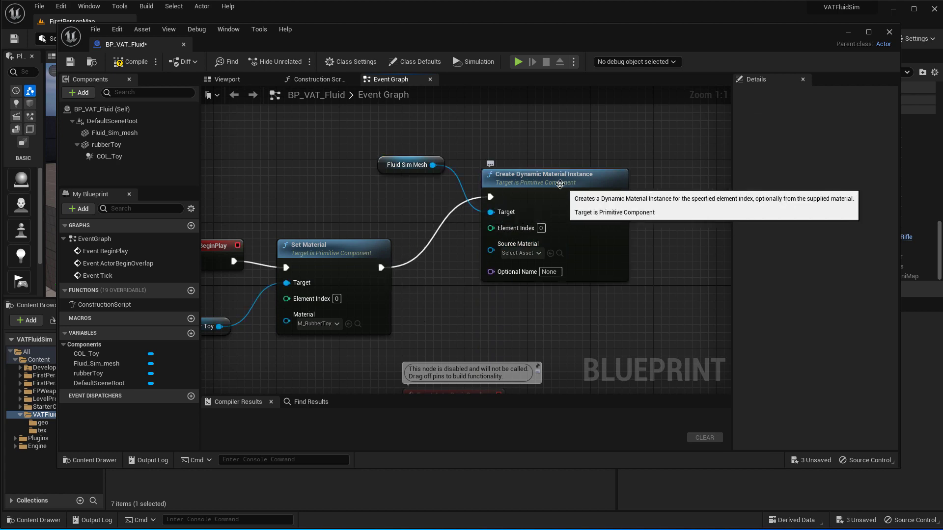
left_click_drag(549, 177, 556, 207)
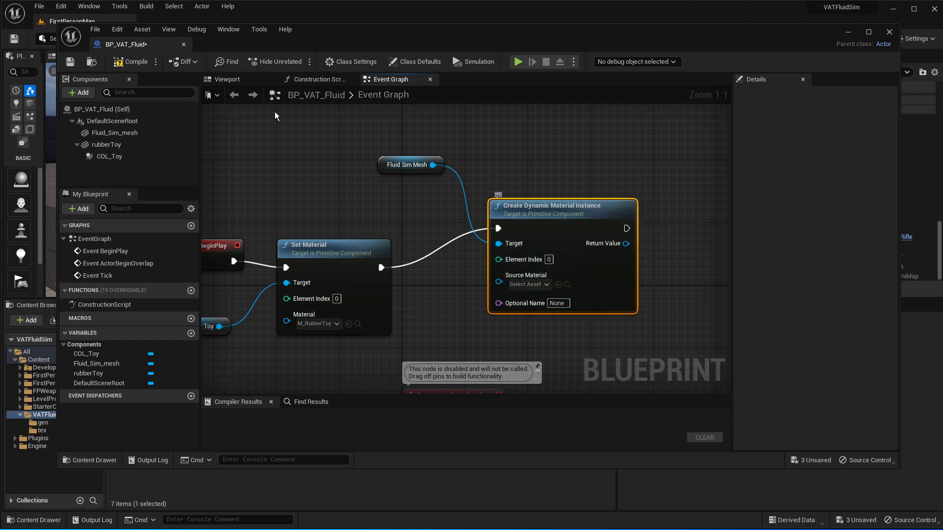
- Assign M_VAT_Fluid_Inst as the Source Material of the Create Dynamic Material Instance node
left_click_drag(319, 35, 831, 53)
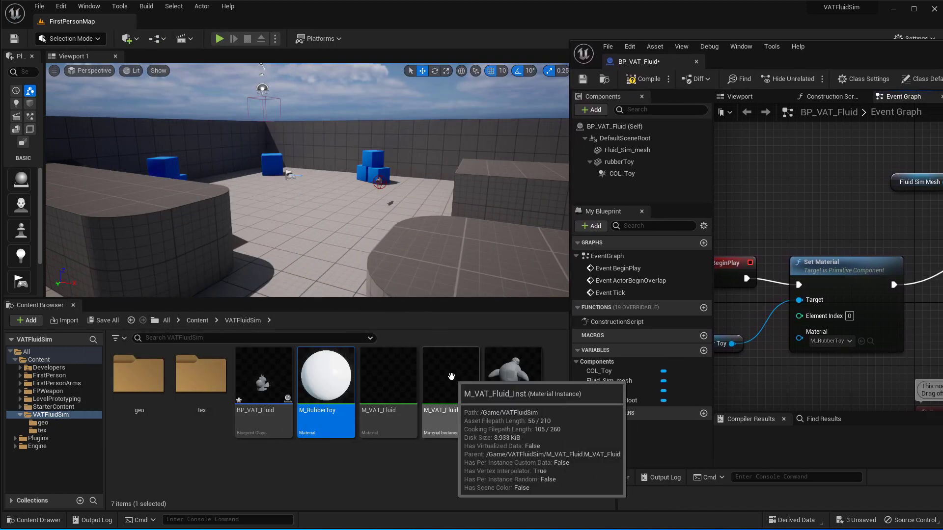
left_click(451, 392)
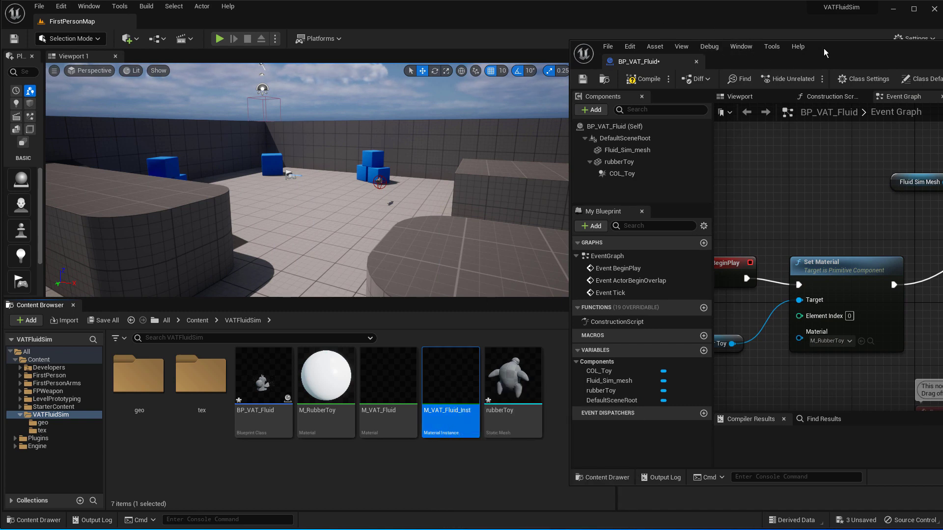
left_click_drag(825, 52, 307, 38)
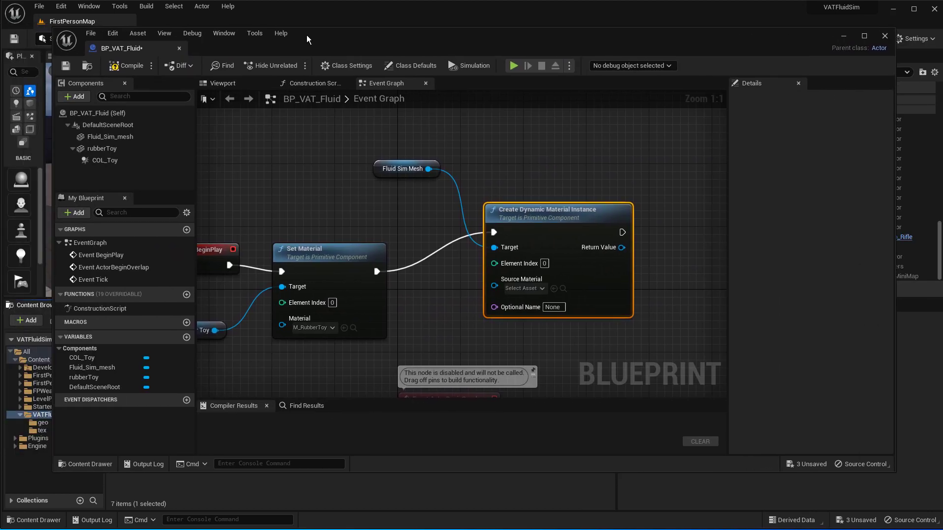
left_click(554, 289)
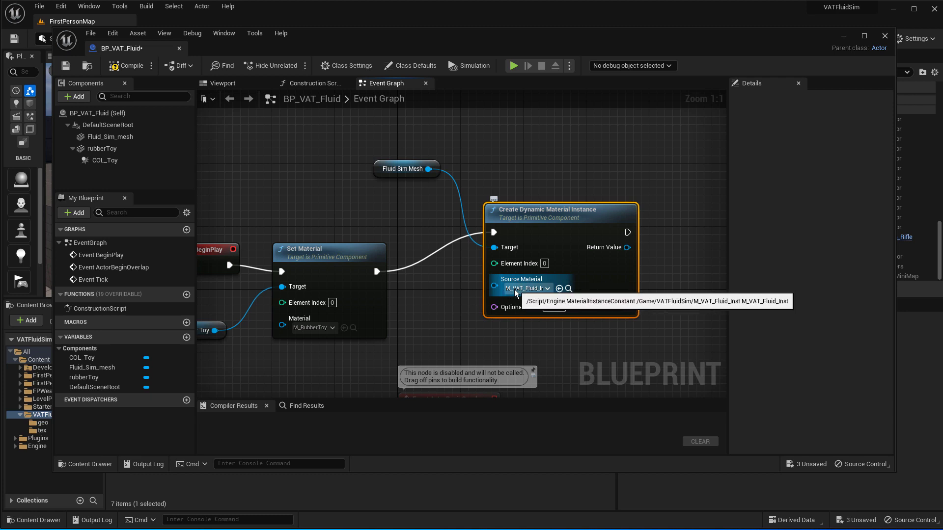
- Open the M_VAT_Fluid_Inst material instance and enable the overrides for Playback Speed and Game Time at First Frame
right_click_drag(437, 327, 496, 175)
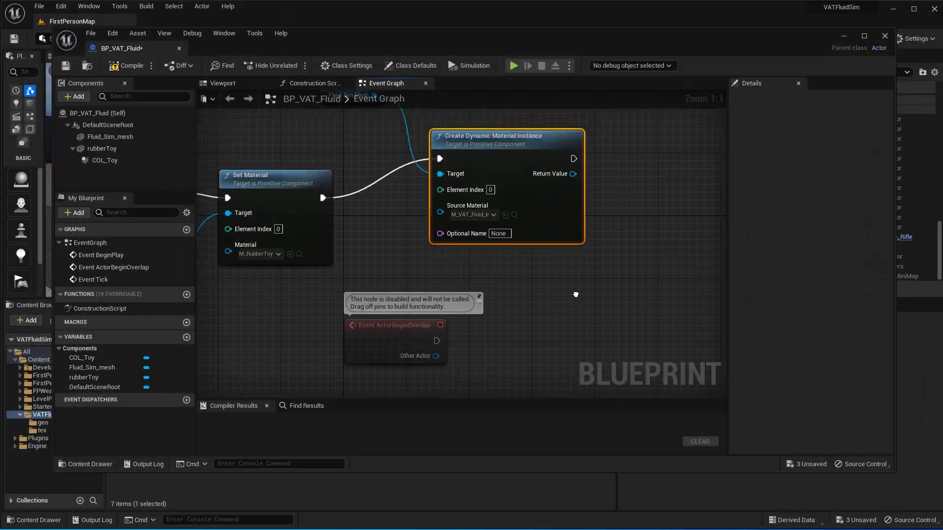
right_click_drag(519, 268, 482, 264)
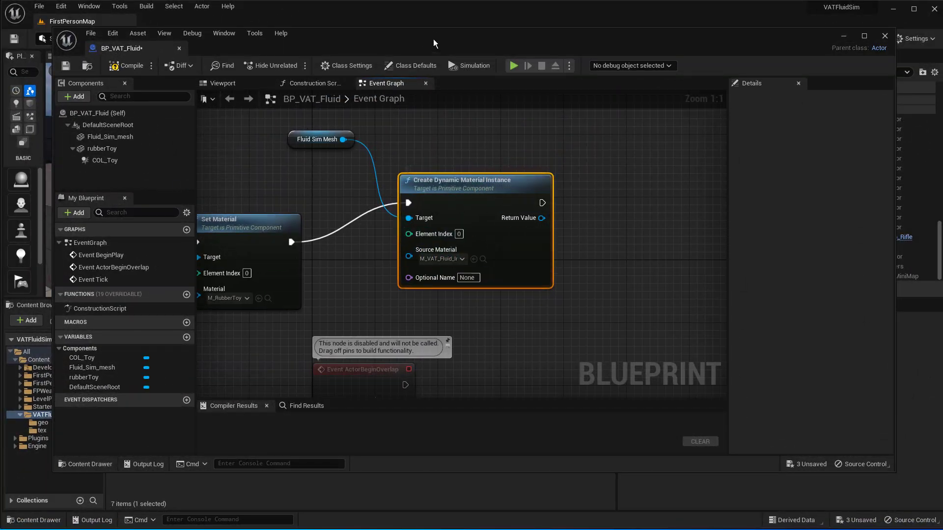
left_click_drag(400, 43, 482, 430)
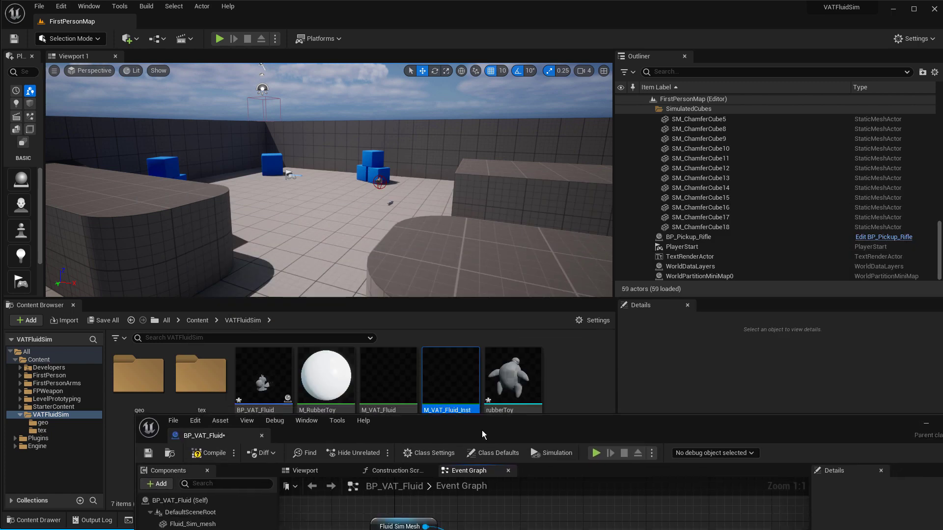
double_click(451, 384)
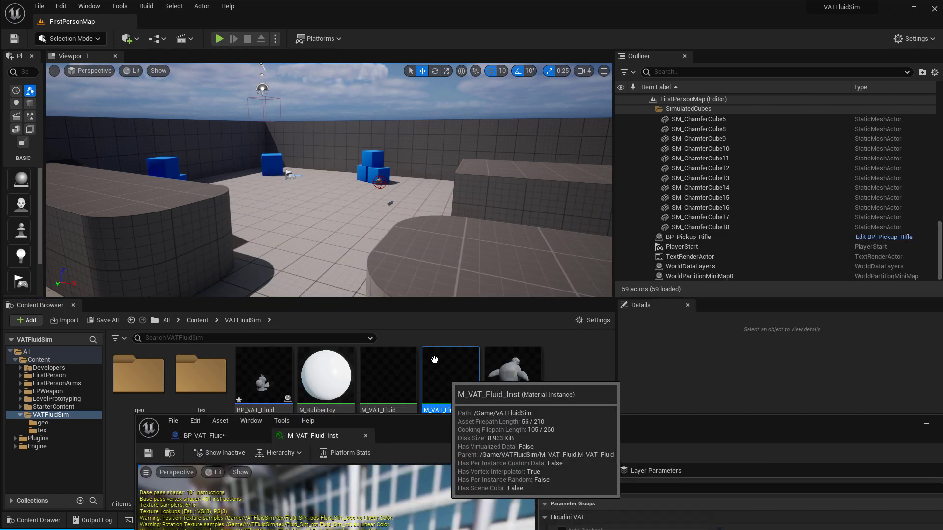
left_click_drag(519, 429, 431, 29)
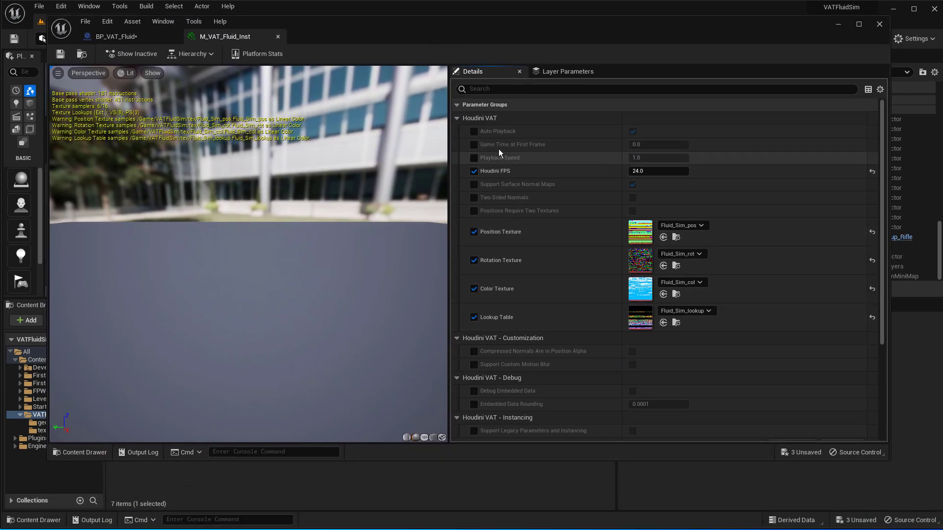
left_click(473, 158)
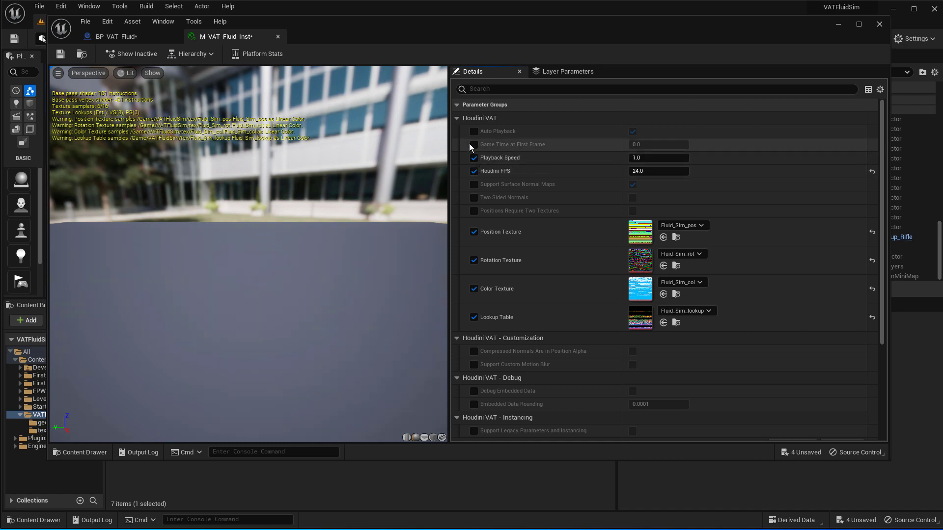
left_click(473, 145)
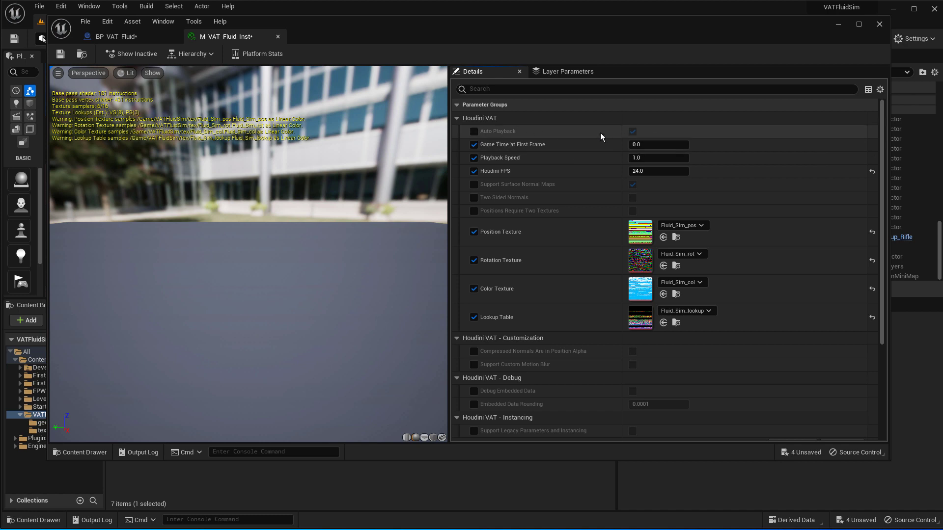
- Try overriding Auto Playback and switching it off in M_VAT_Fluid_Inst, and revert the parameter to its default
left_click(473, 132)
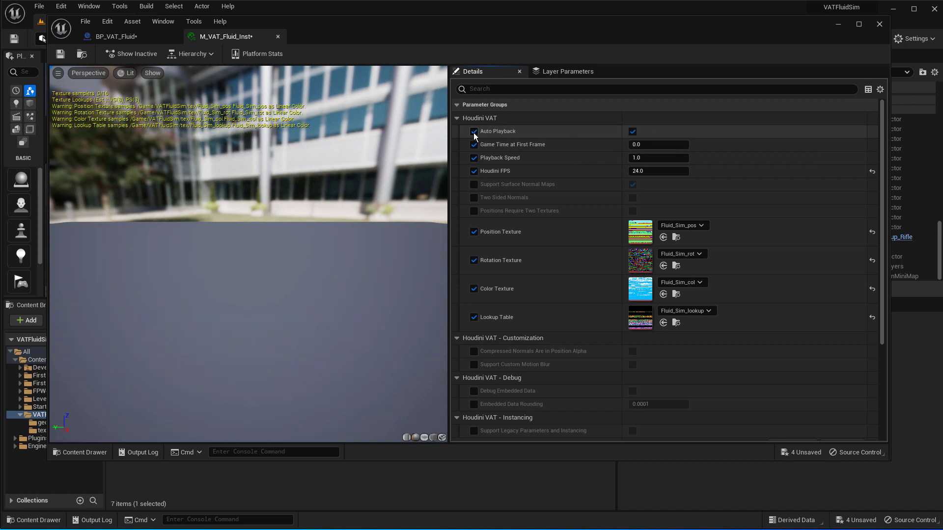
left_click(632, 132)
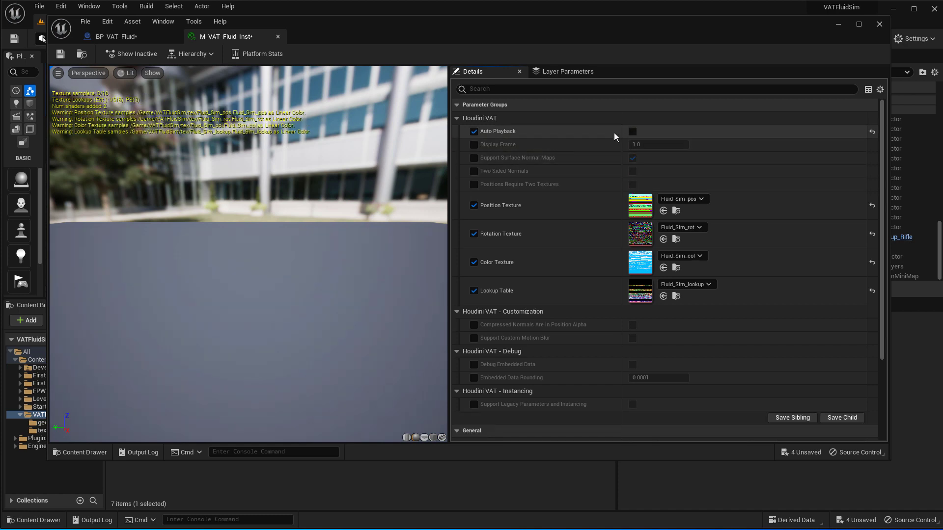
left_click(632, 132)
left_click(474, 131)
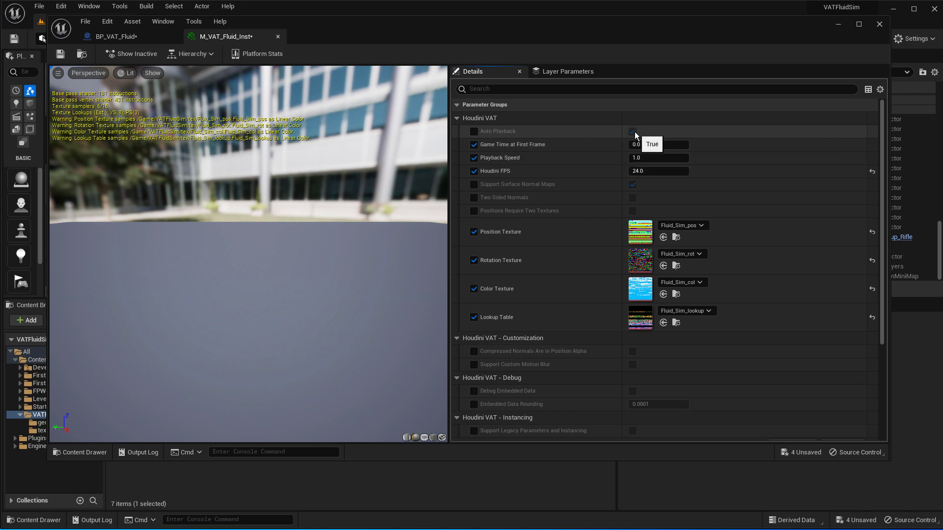
- Set Playback Speed to 0.0 and Game Time at First Frame to 1.0 in M_VAT_Fluid_Inst, and save the material instance
mouse_move(500, 133)
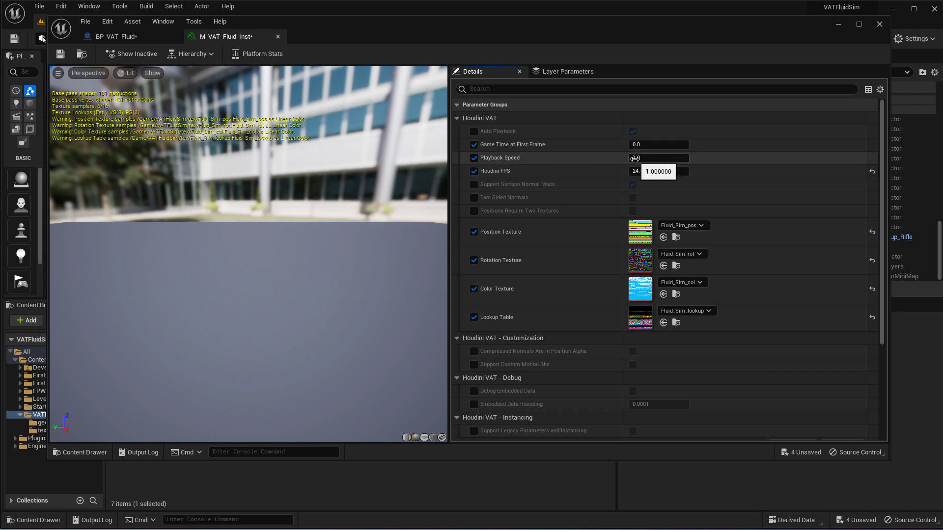
left_click(640, 158)
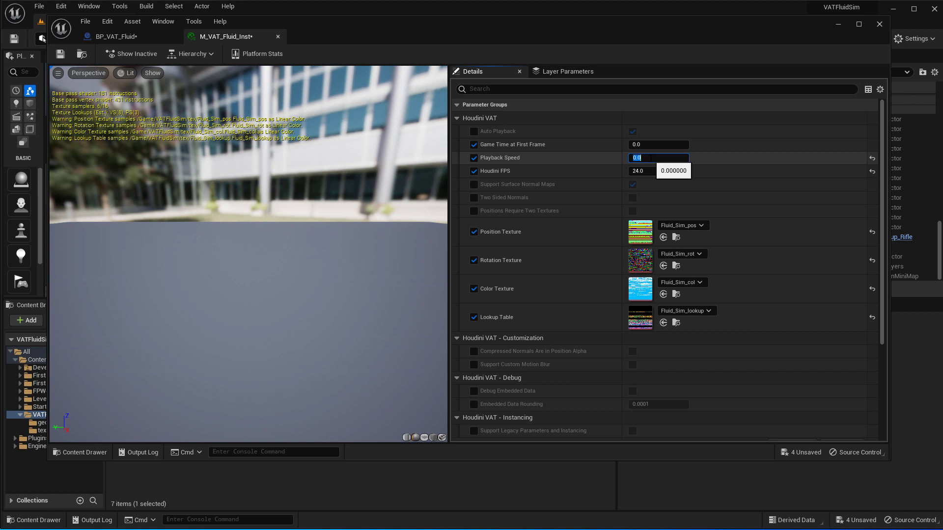
mouse_move(487, 148)
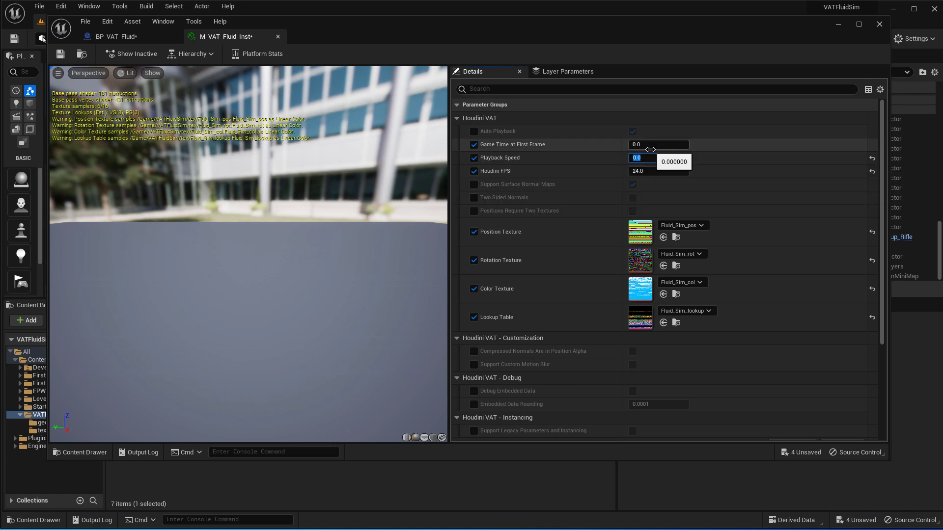
key("Return")
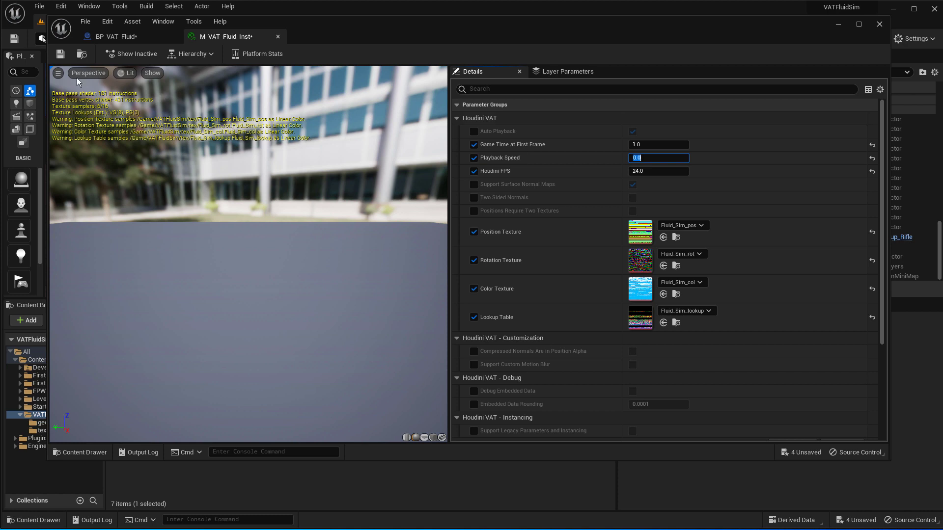
left_click(58, 57)
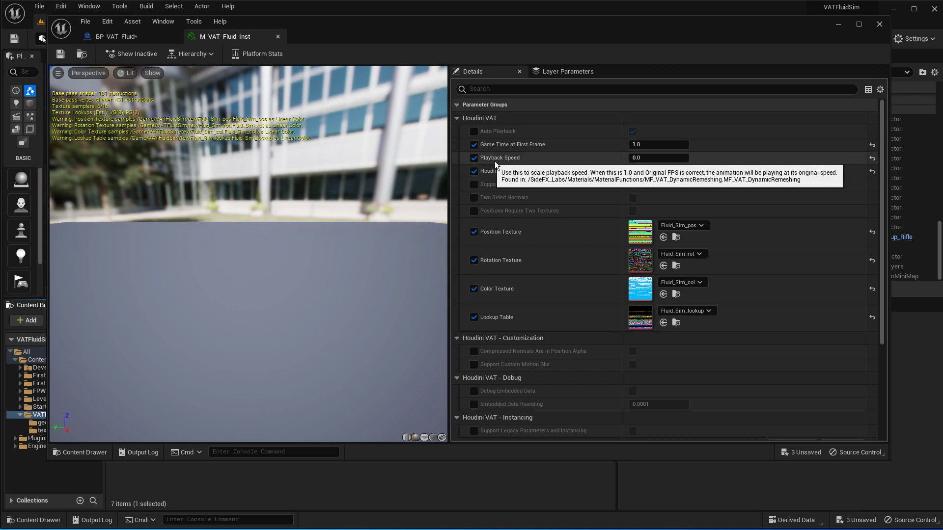
left_click(111, 37)
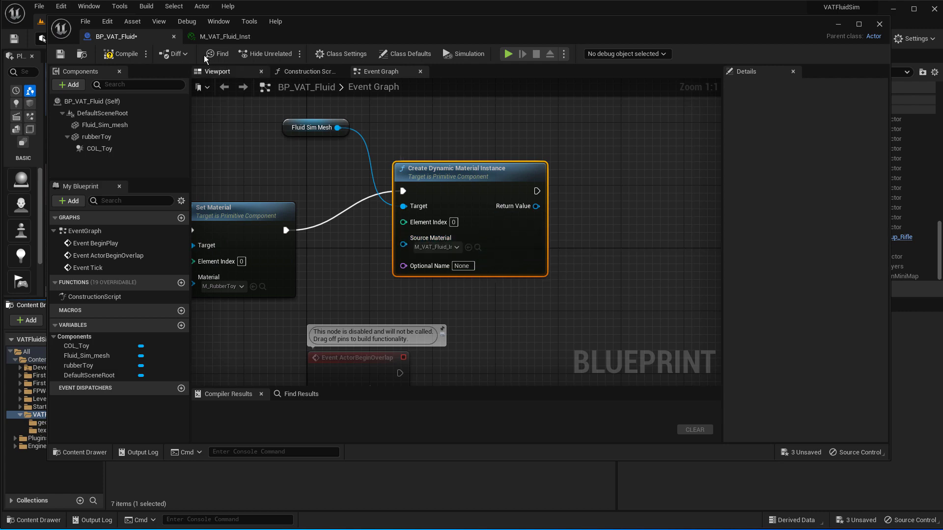
left_click(225, 36)
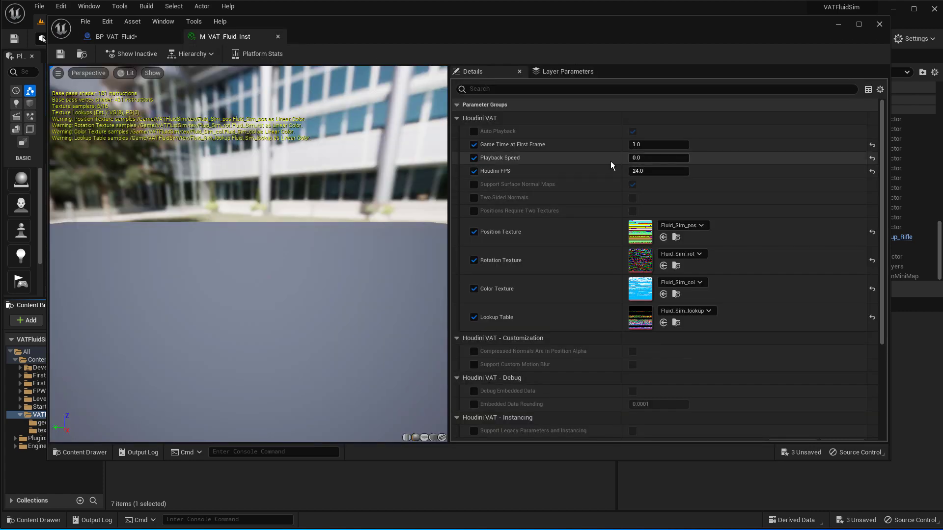
left_click(637, 157)
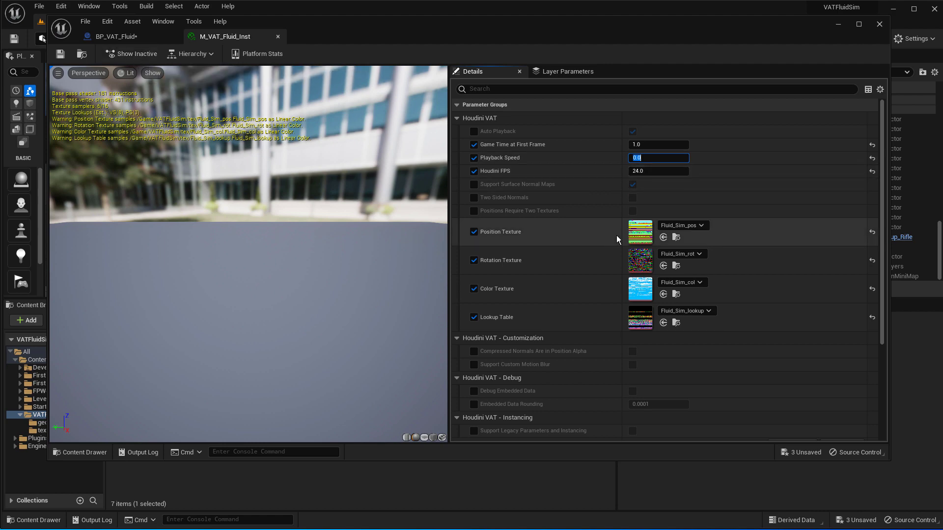
- In BP_VAT_Fluid, add a Set Scalar Parameter Value node from Create Dynamic Material Instance's Return Value and align the two nodes
left_click(125, 40)
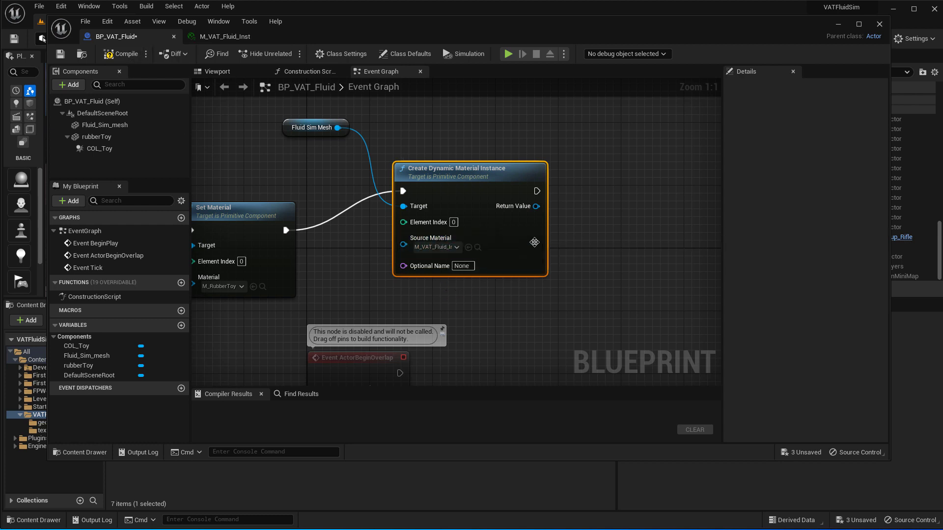
right_click_drag(625, 277, 515, 248)
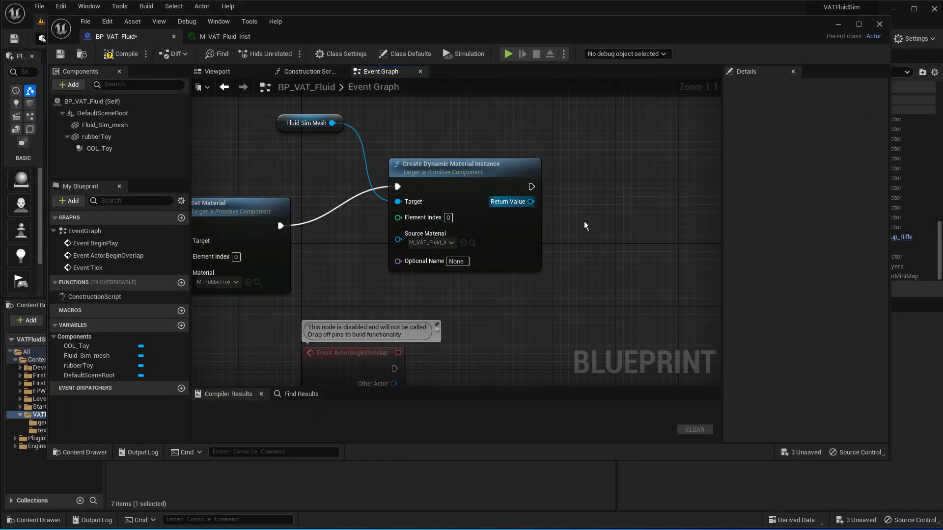
right_click_drag(596, 246, 433, 230)
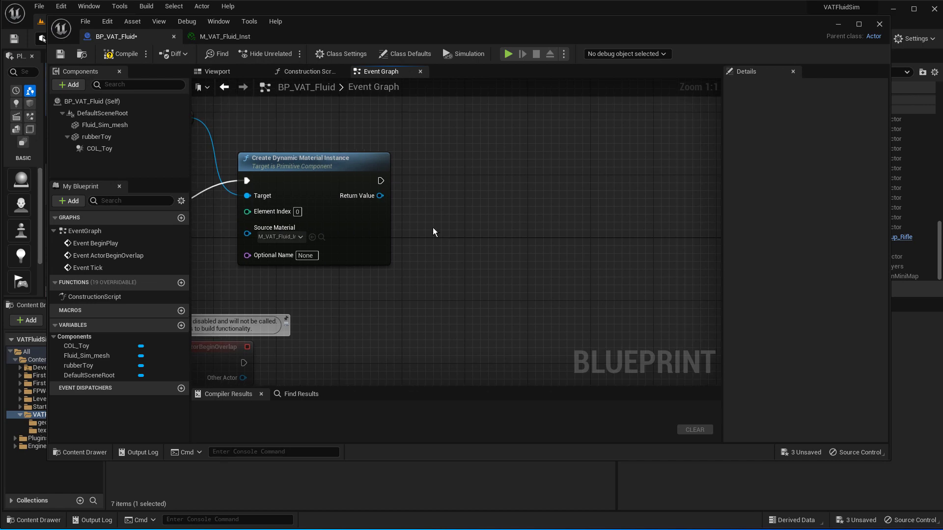
left_click_drag(380, 195, 464, 175)
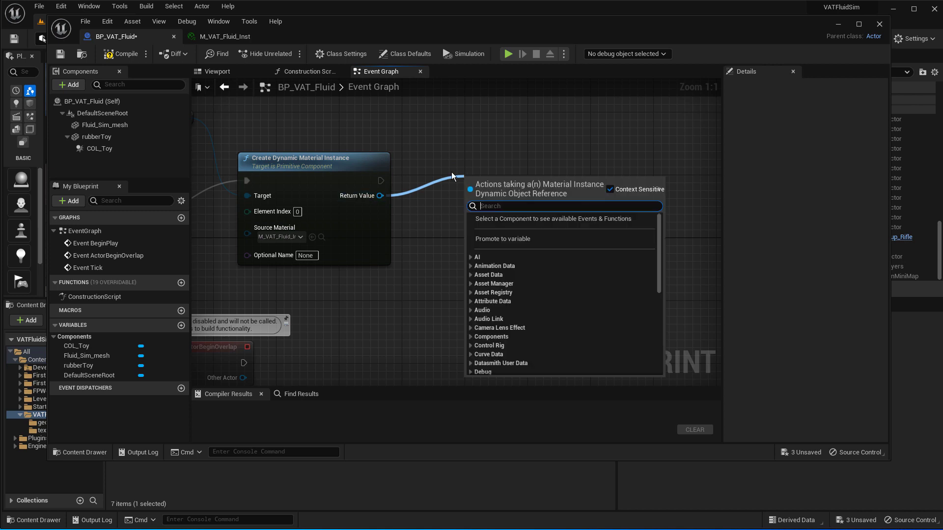
type("set sca")
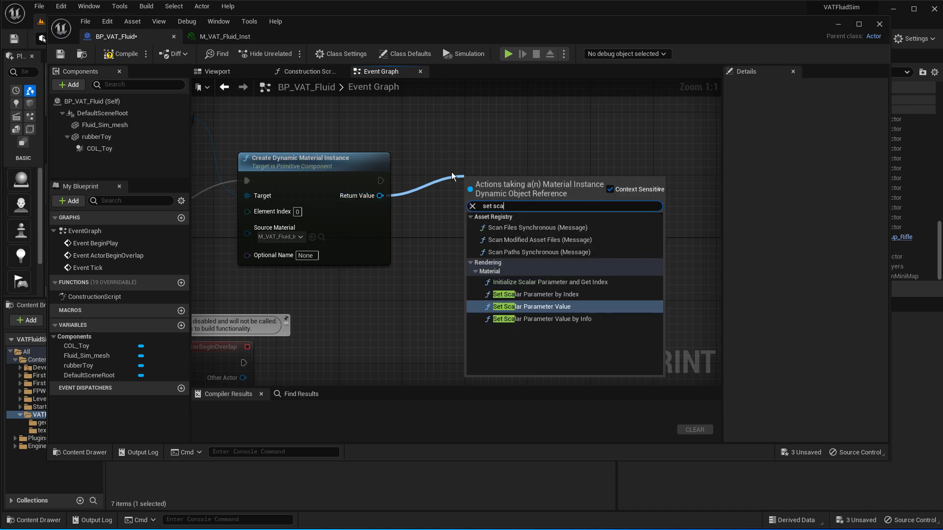
type("l")
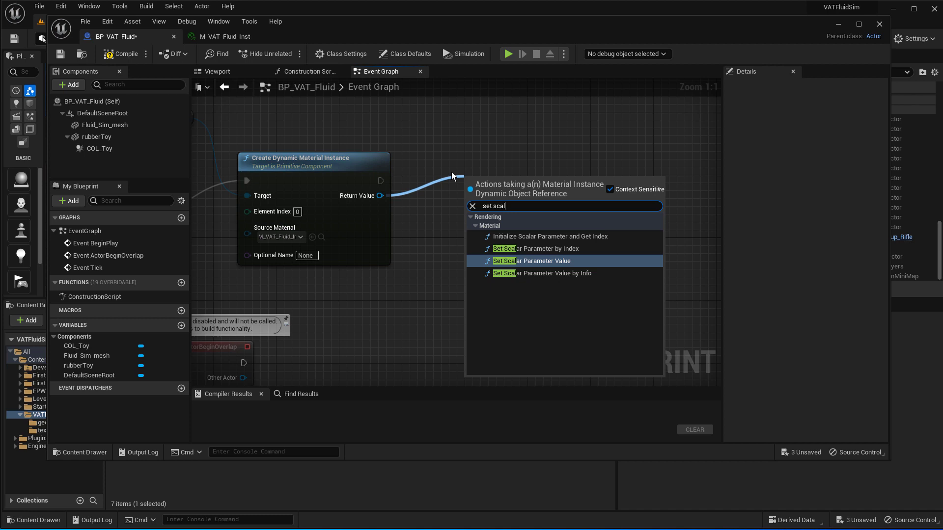
key("Return")
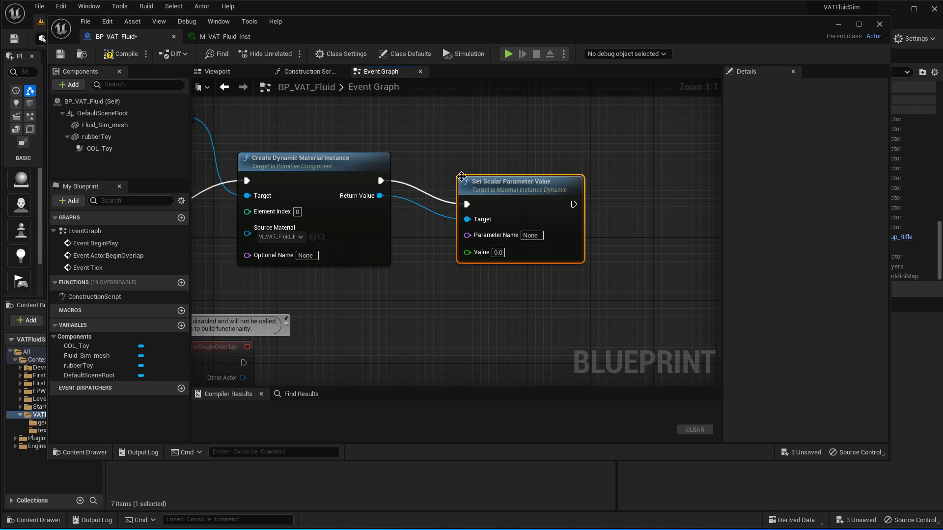
left_click_drag(483, 183, 510, 160)
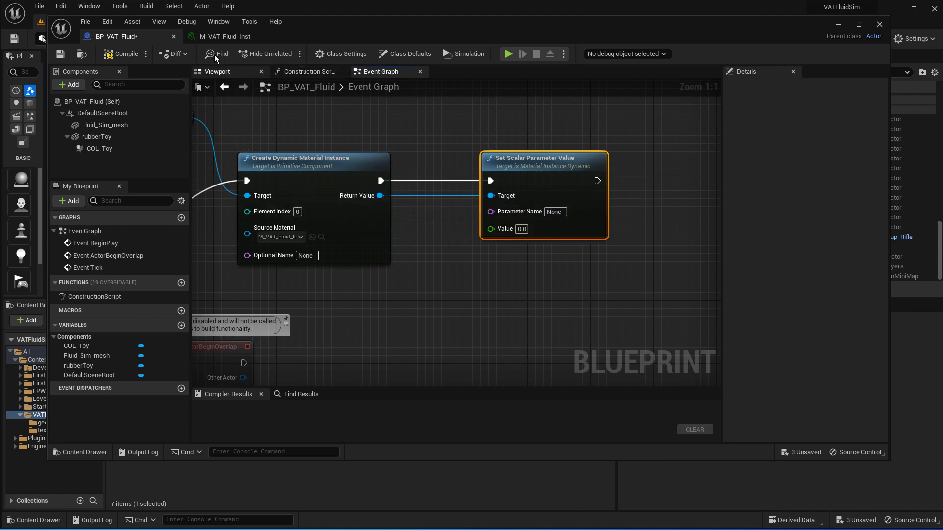
- Set the Set Scalar Parameter Value node's Parameter Name to Playback Speed and its Value to 1.0, matching the parameter name in M_VAT_Fluid_Inst
left_click(220, 37)
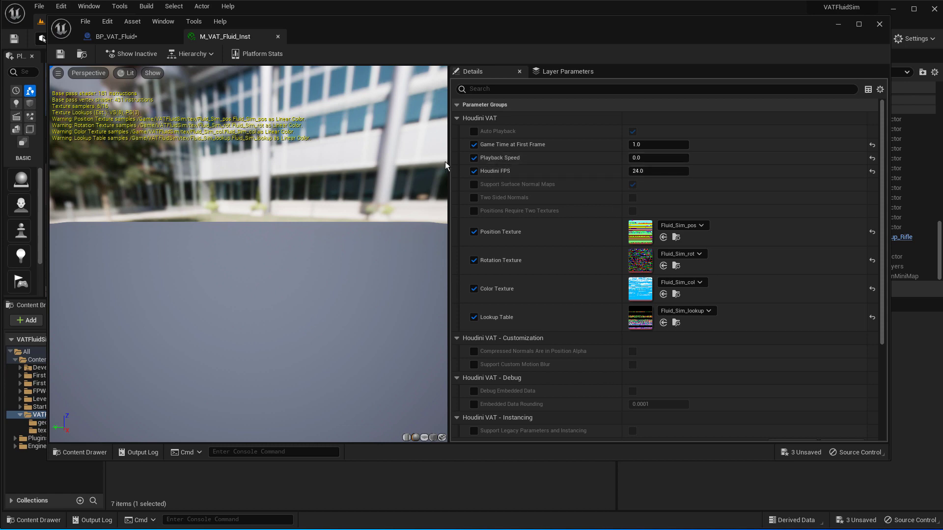
left_click(119, 35)
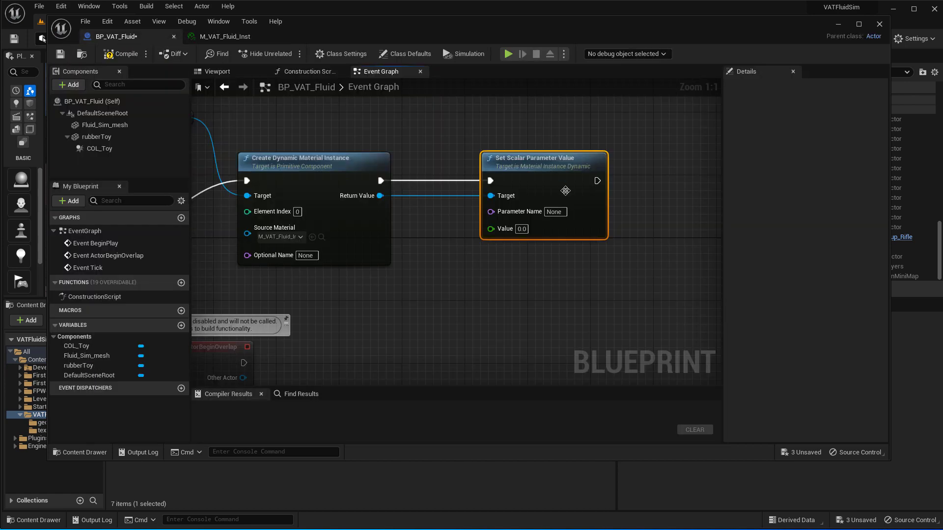
left_click(554, 211)
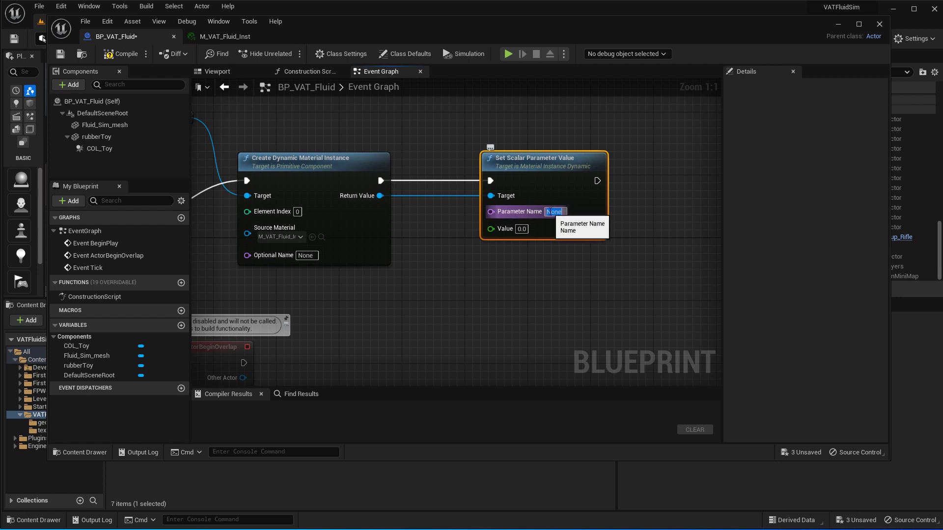
type("Playback S")
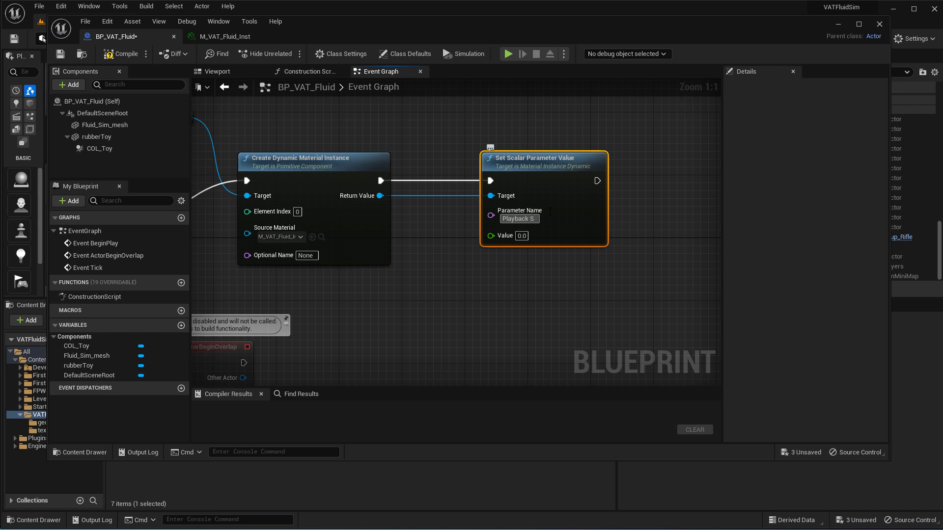
type("peed")
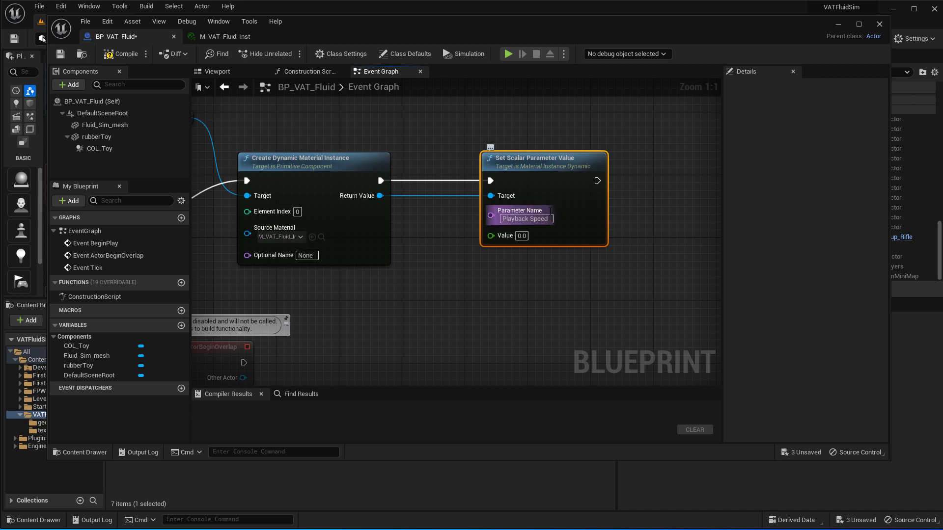
left_click(521, 237)
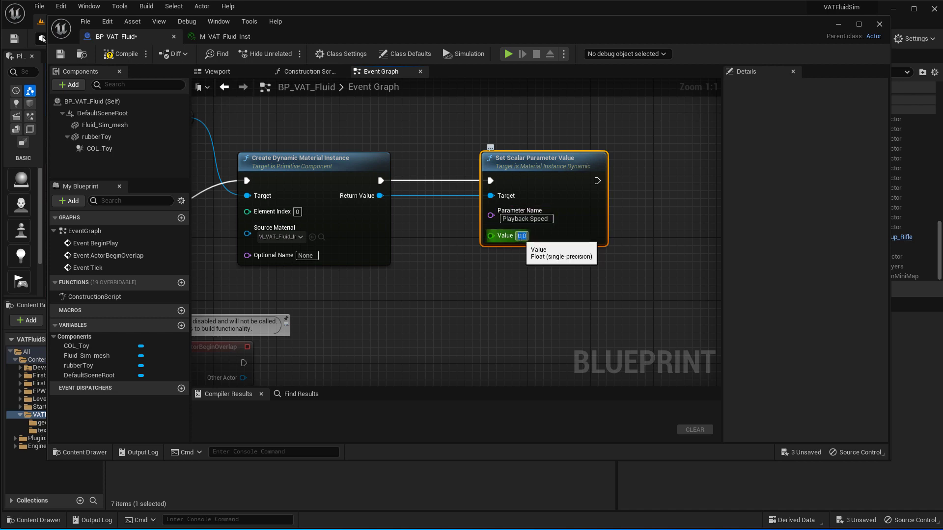
left_click(214, 33)
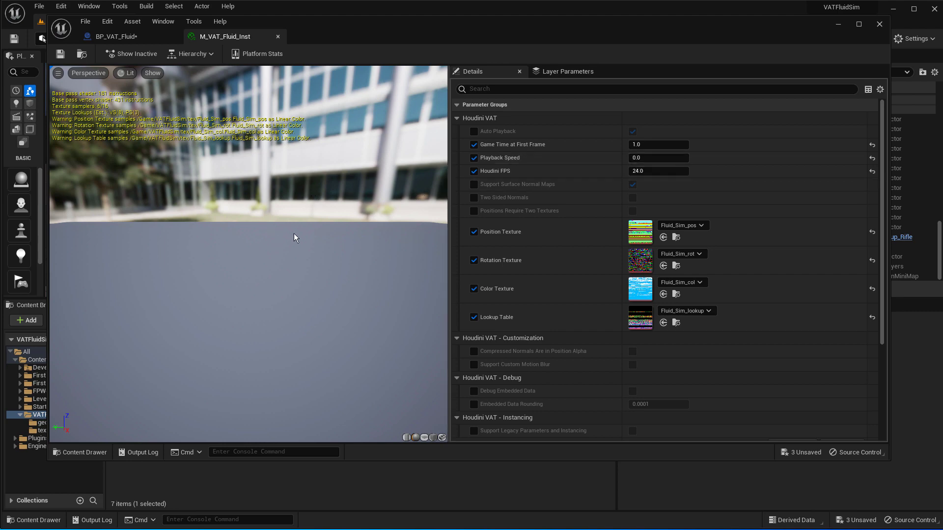
left_click(115, 41)
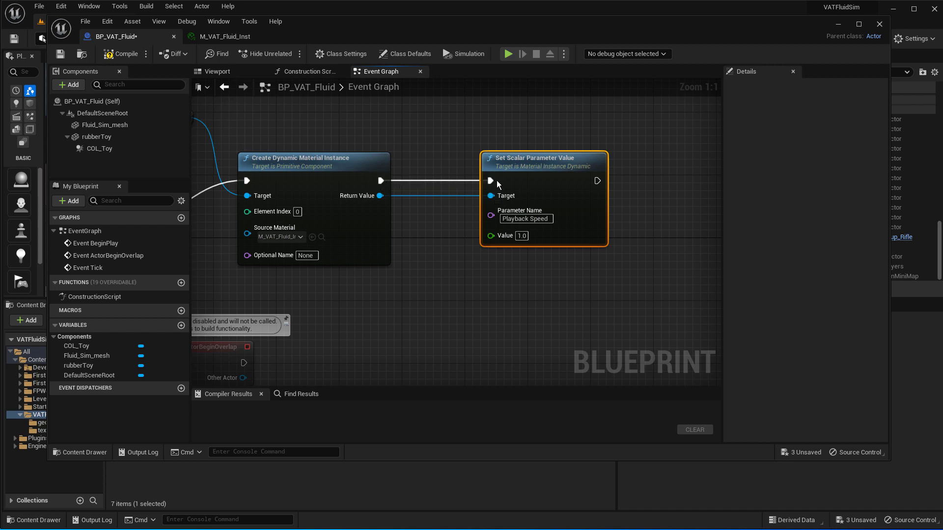
- Place a COL_Toy component reference in the Event Graph and add its On Component Hit event
right_click_drag(461, 309, 583, 274)
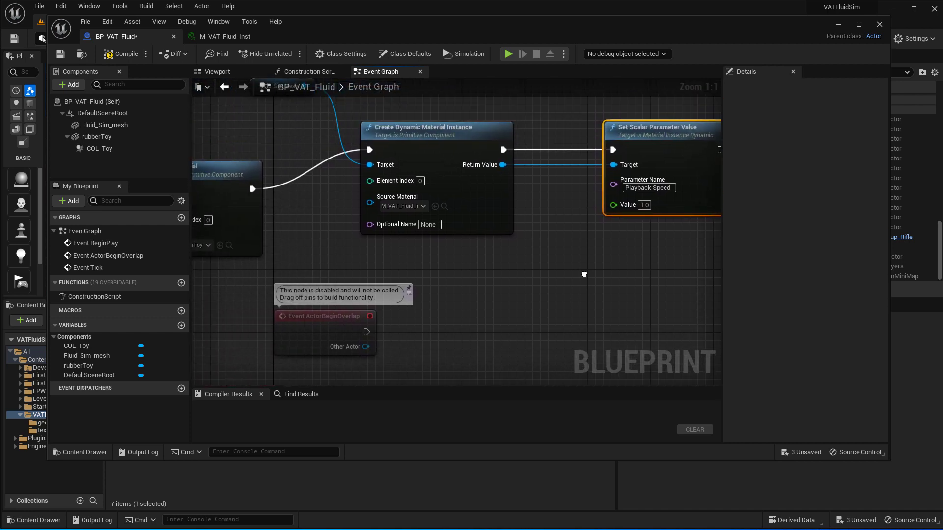
left_click(103, 150)
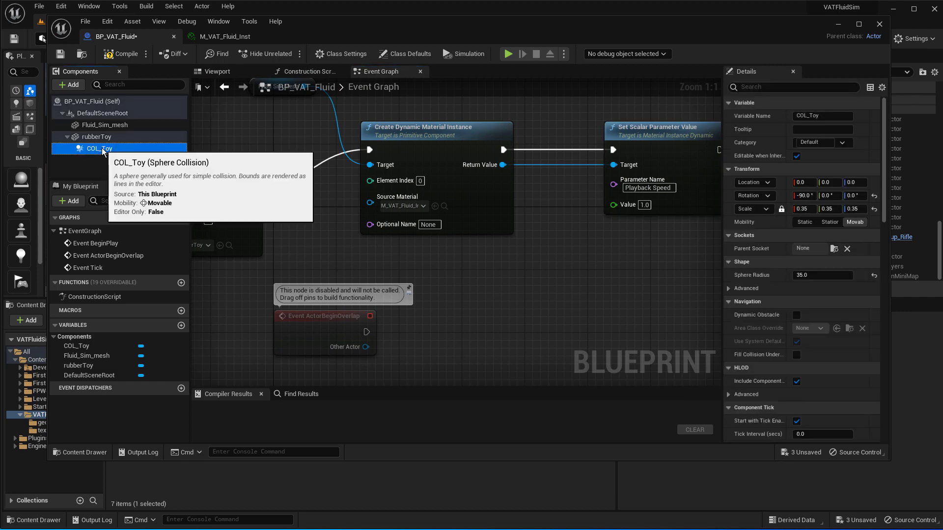
left_click_drag(102, 150, 462, 297)
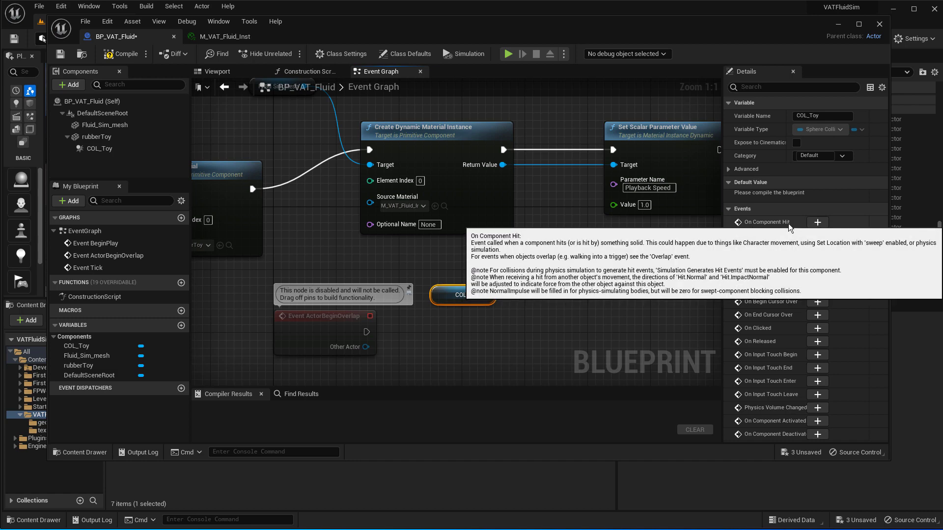
left_click(816, 222)
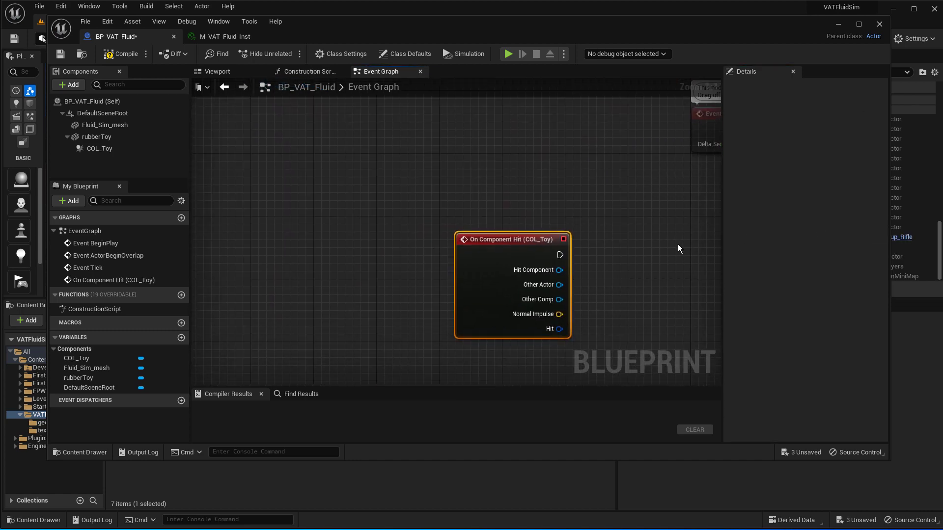
- Move the On Component Hit (COL_Toy) event node to just below the COL Toy reference node
left_click_drag(511, 240, 676, 209)
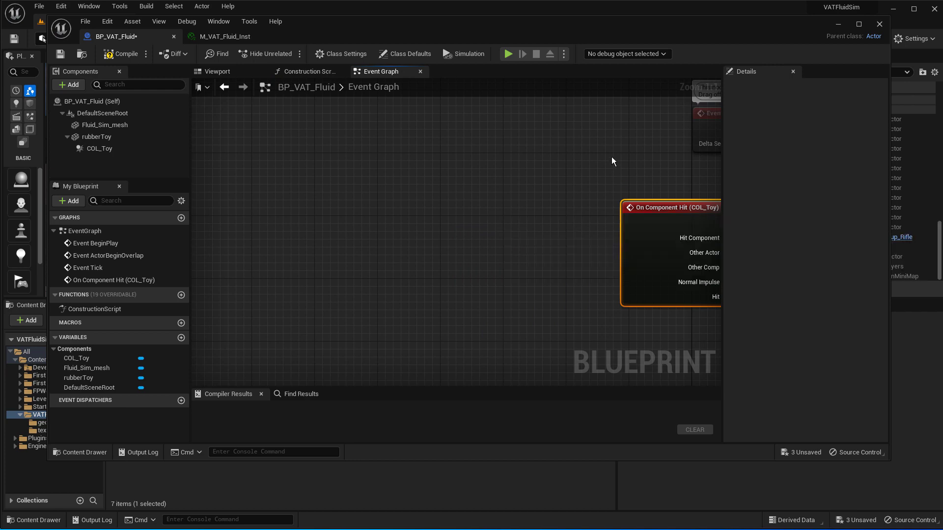
right_click_drag(537, 178, 135, 215)
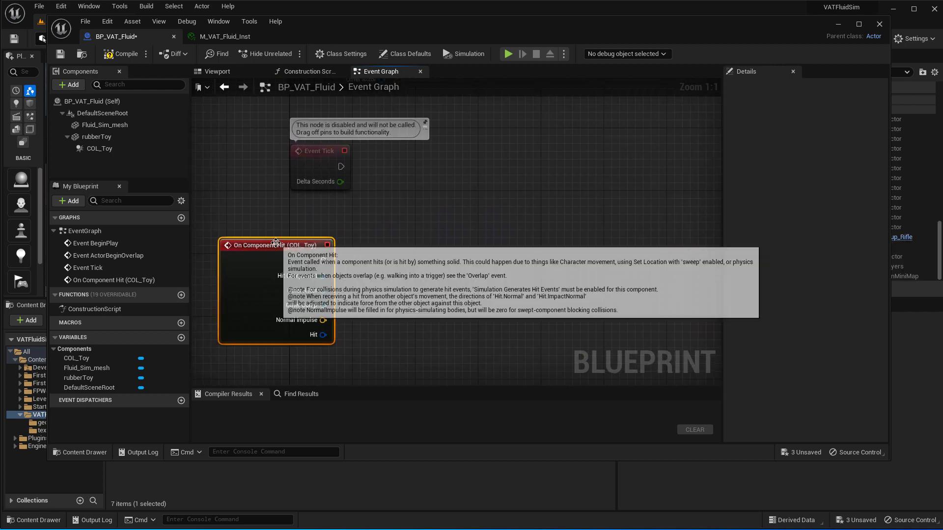
left_click_drag(275, 240, 518, 143)
right_click_drag(425, 168, 326, 302)
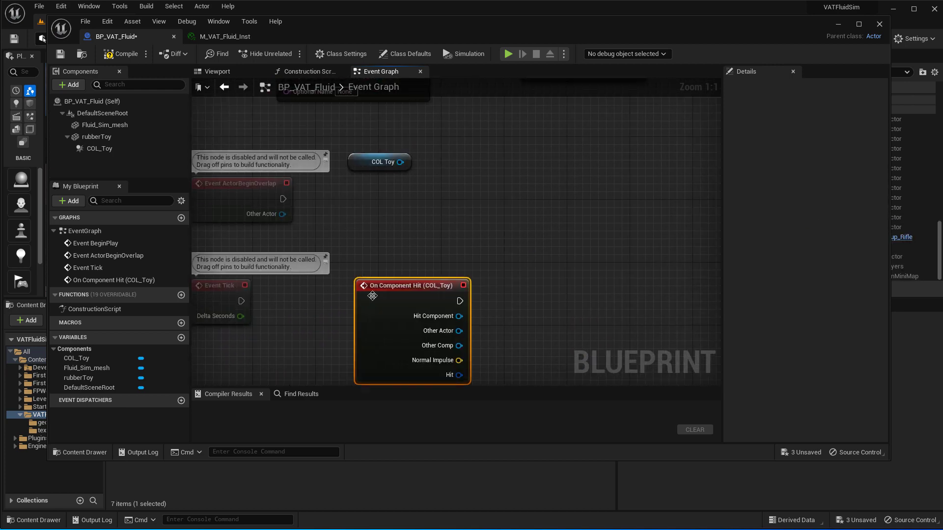
left_click_drag(392, 291, 392, 205)
- Add a Cast To BP_FirstPersonProjectile node from On Component Hit's Other Actor pin and place it level beside the event node
right_click_drag(553, 260, 449, 289)
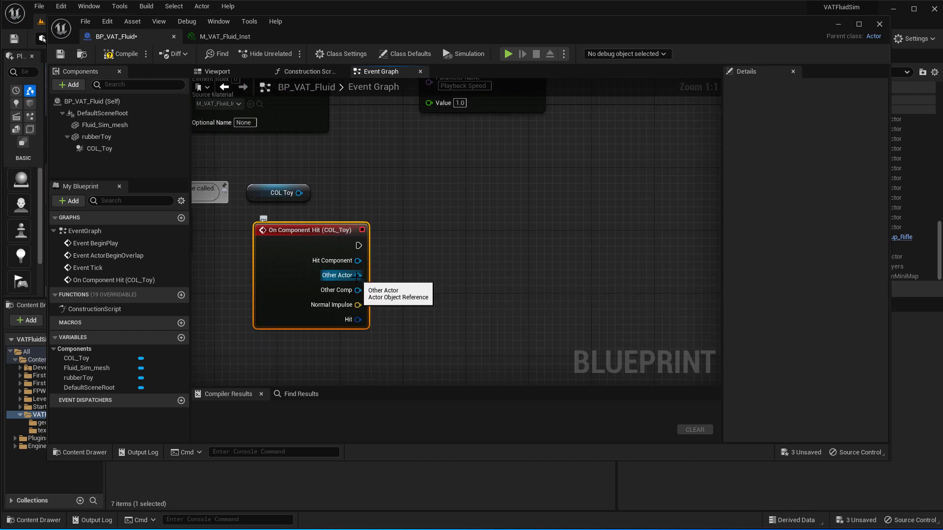
left_click_drag(339, 281, 430, 262)
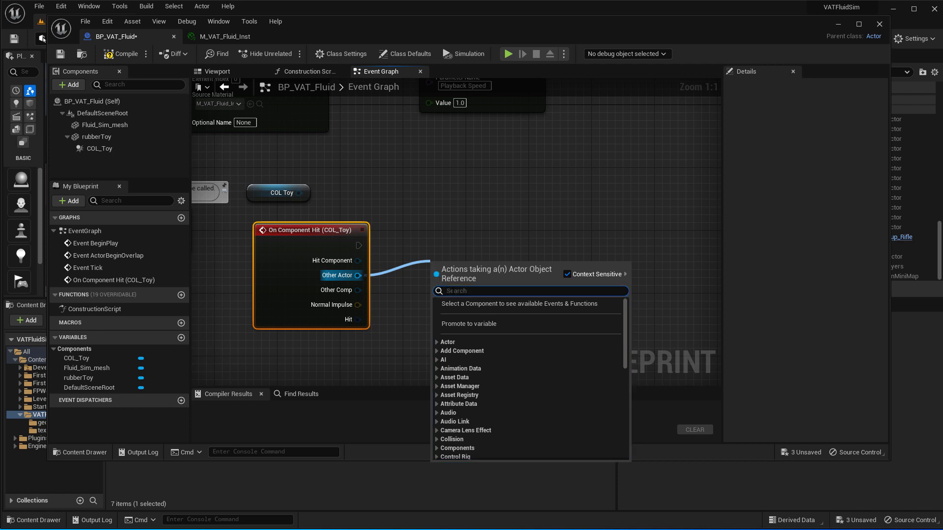
type("bp")
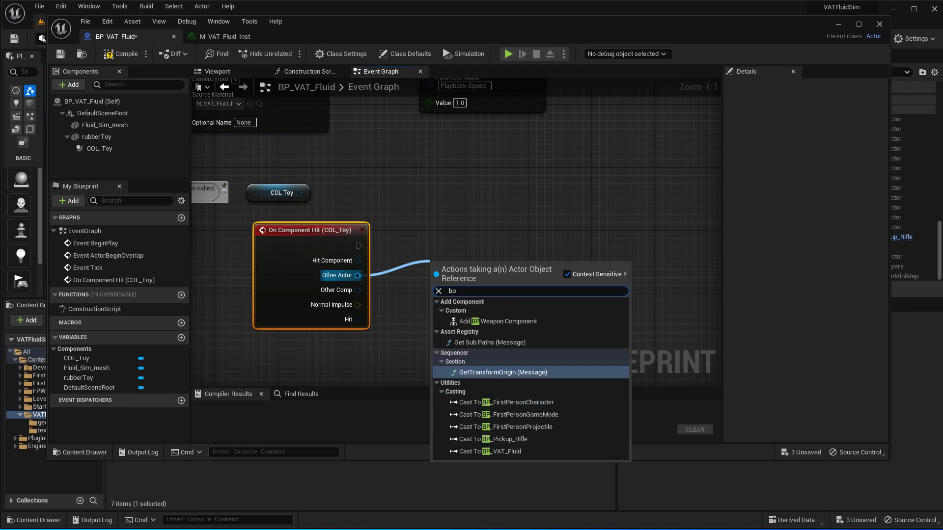
type("_")
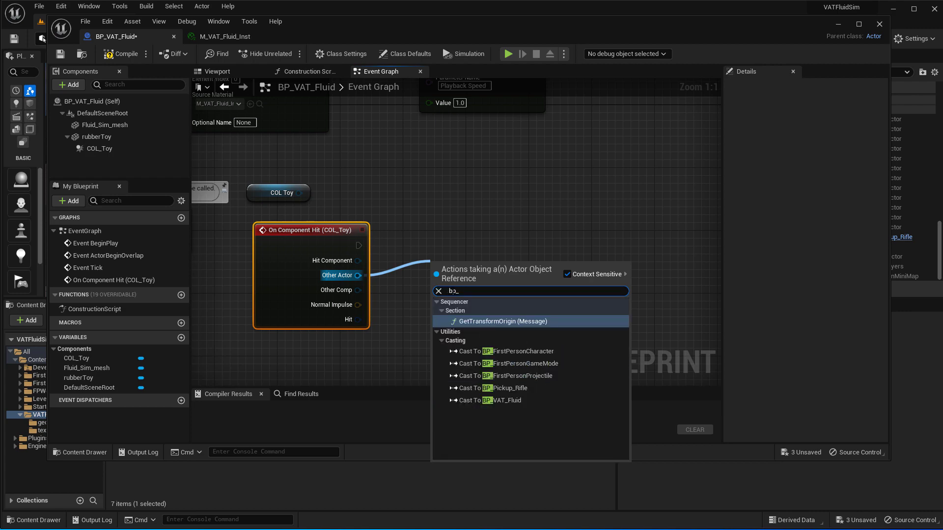
key("Down")
key("Down")
key("Down")
key("Down")
key("Down")
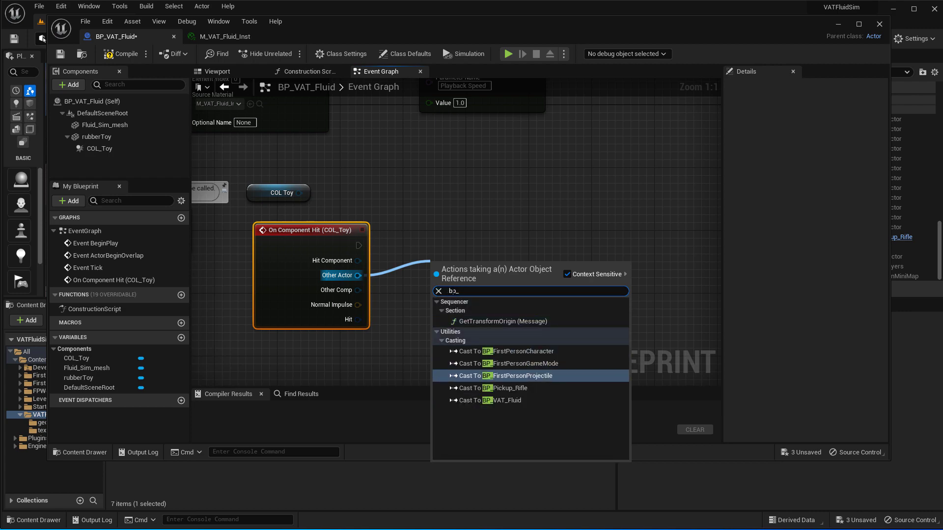
key("Return")
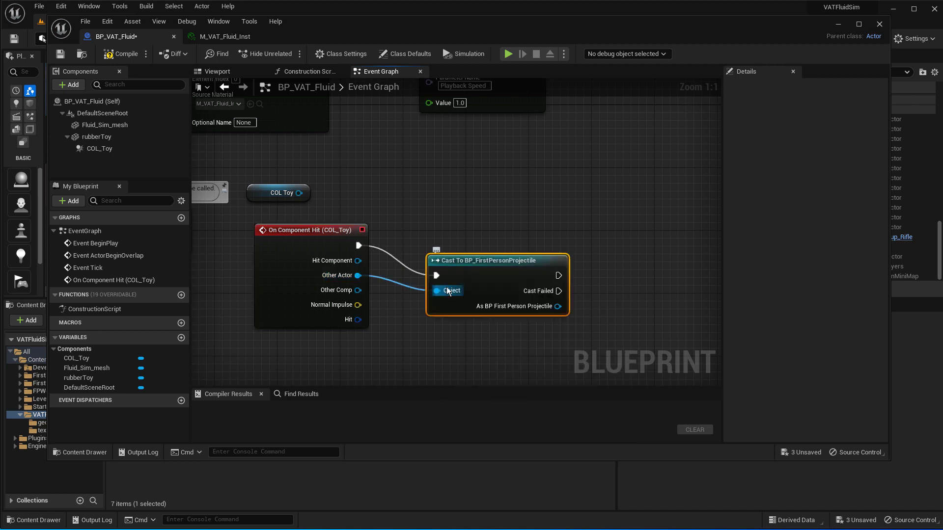
left_click_drag(472, 256, 456, 218)
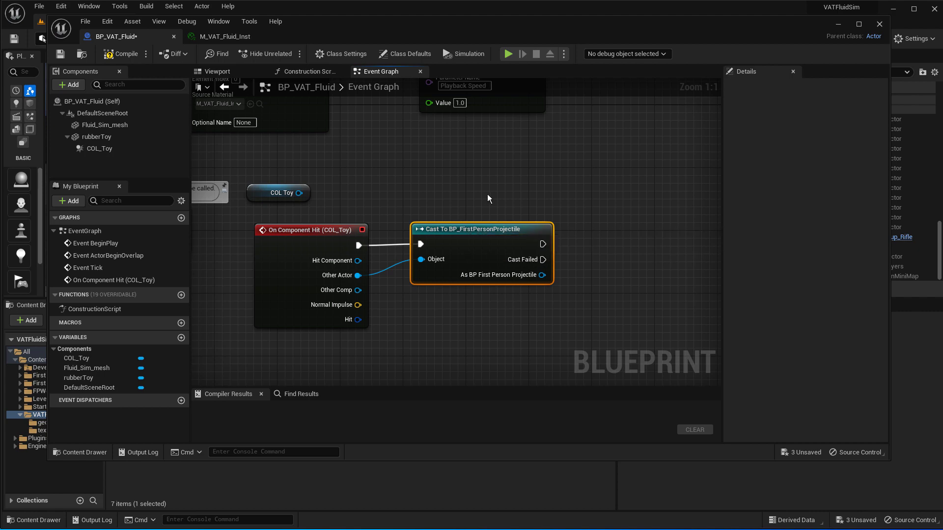
- Move Set Scalar Parameter Value farther along and replace its incoming execution link with one from the cast node's success output
right_click_drag(487, 194, 450, 255)
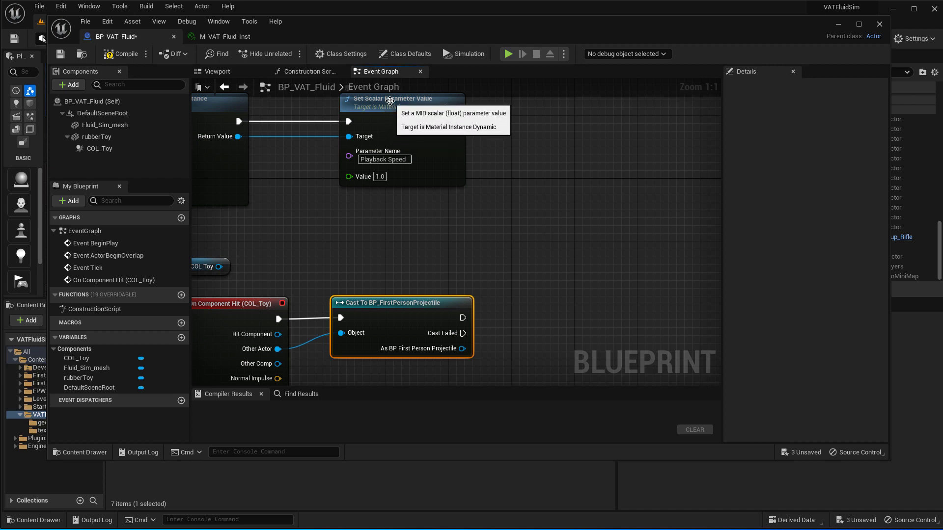
left_click_drag(400, 100, 635, 115)
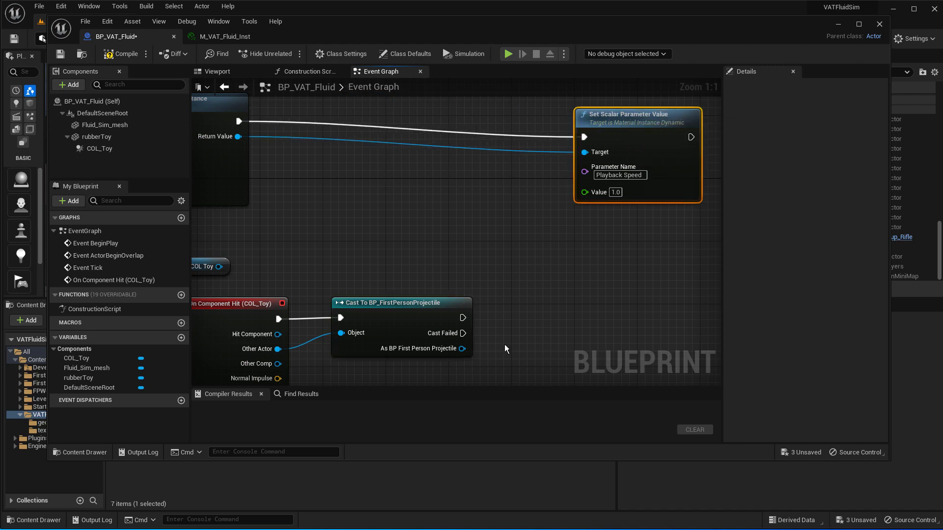
left_click_drag(466, 319, 584, 136)
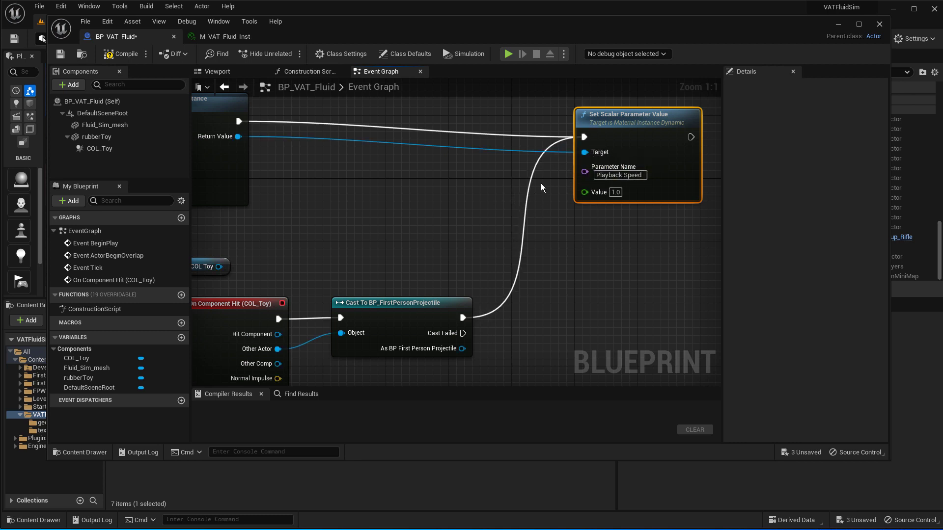
left_click(584, 137, "alt")
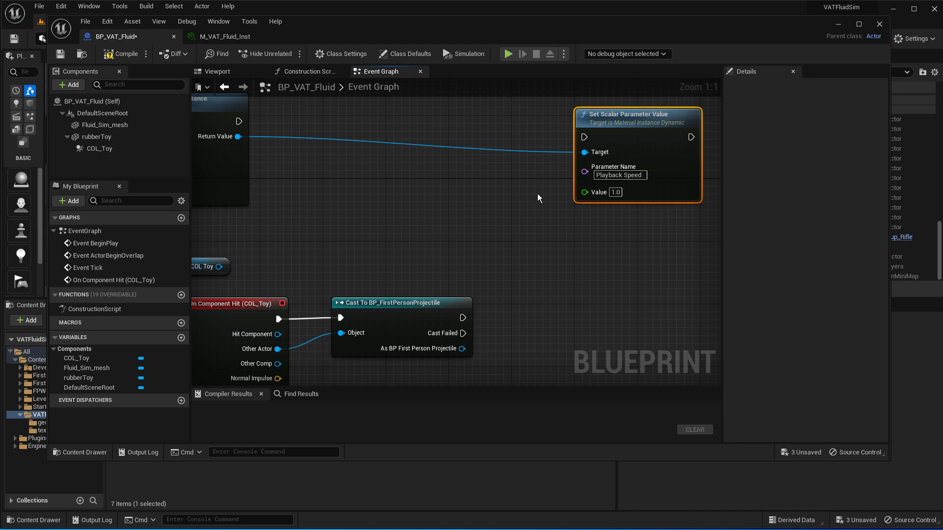
left_click_drag(462, 318, 583, 137)
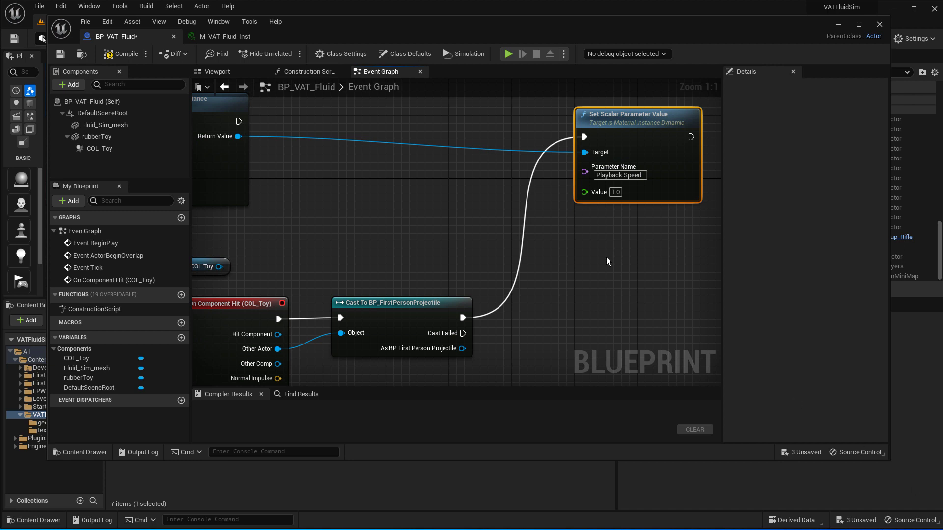
right_click_drag(605, 257, 627, 241)
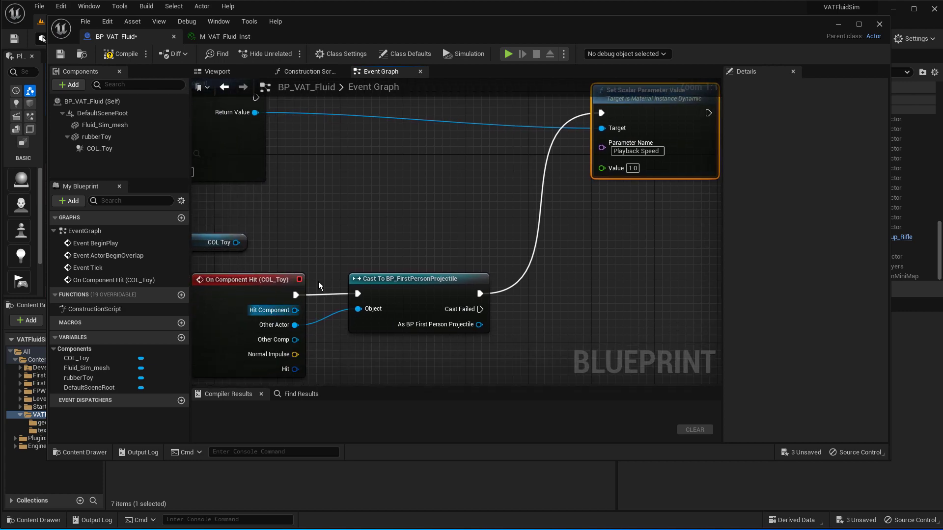
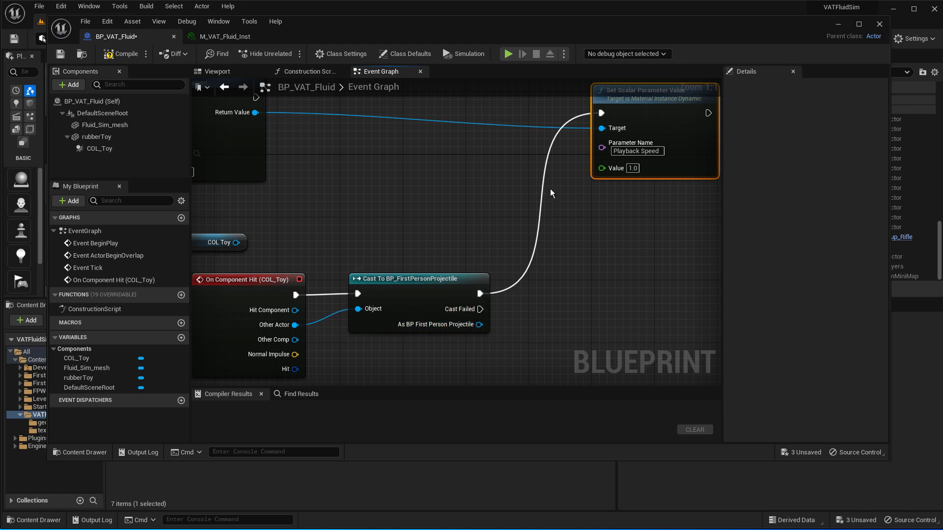
- Add a Delay node beside Set Scalar Parameter Value and connect the latter's execution output to it
right_click_drag(648, 261, 479, 264)
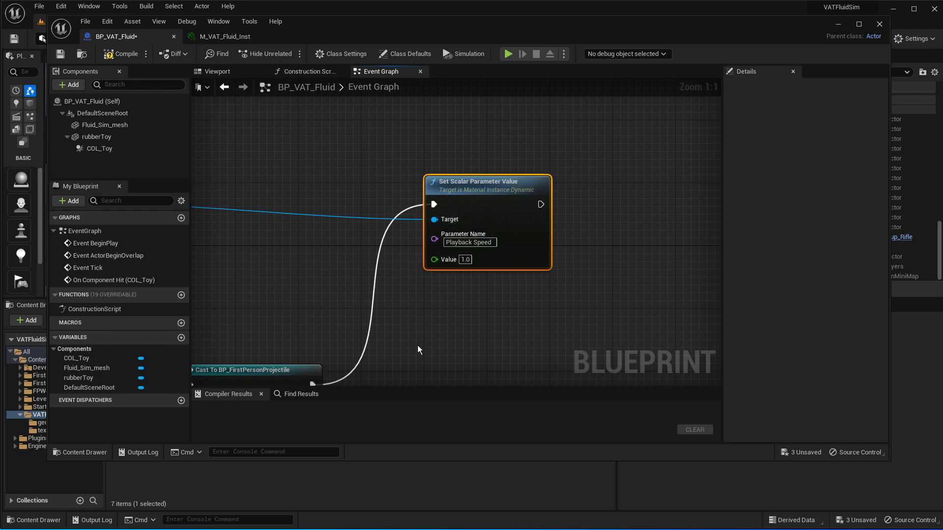
right_click_drag(428, 356, 379, 306)
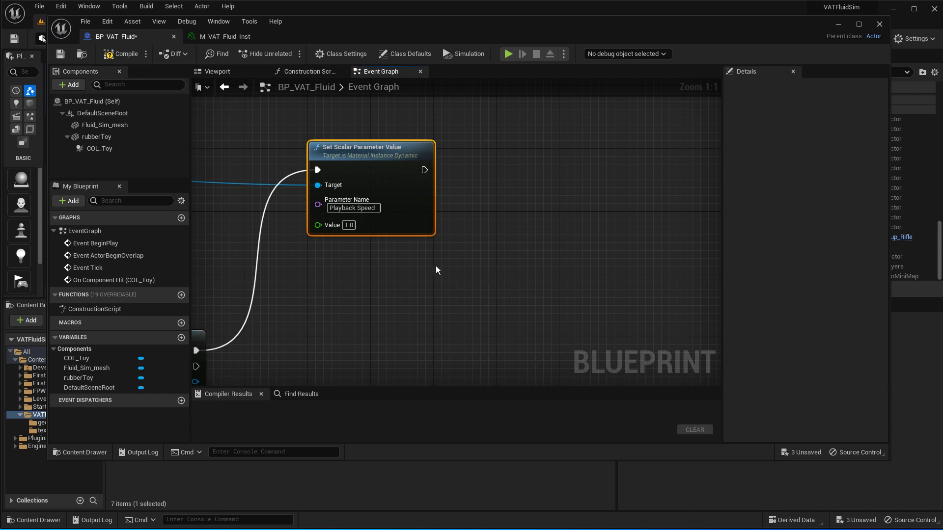
right_click_drag(392, 290, 329, 327)
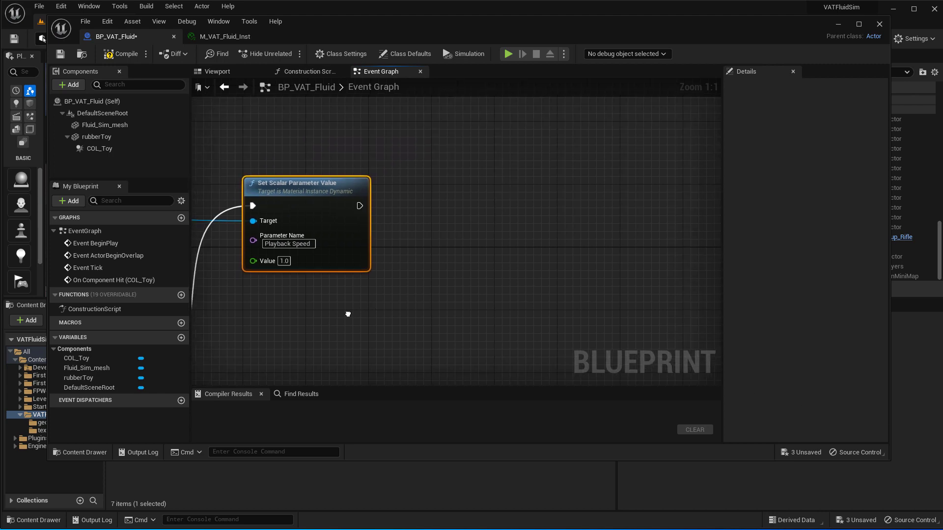
left_click(434, 264)
right_click(434, 264)
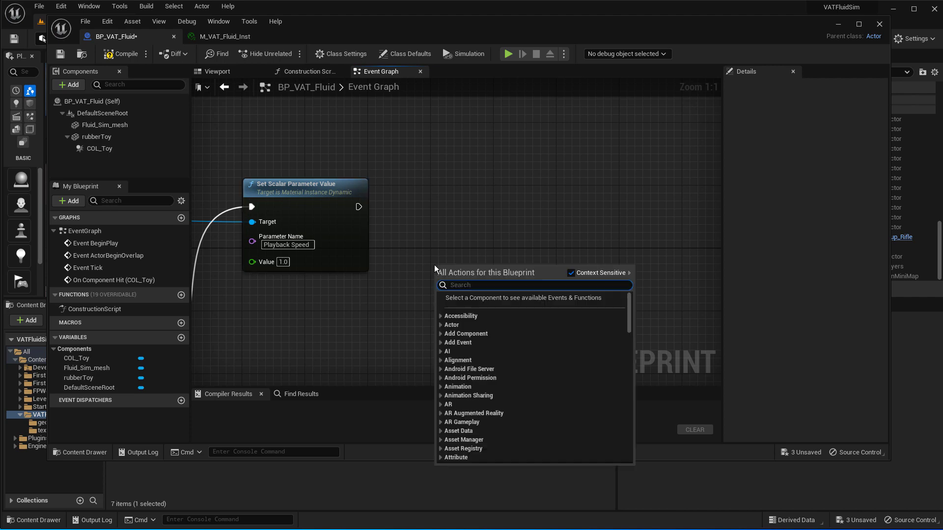
type("d")
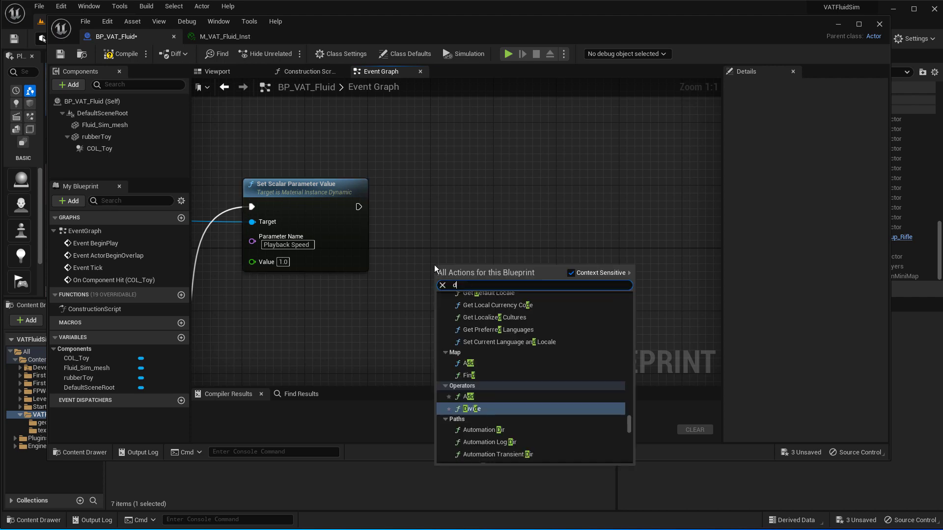
type("elay")
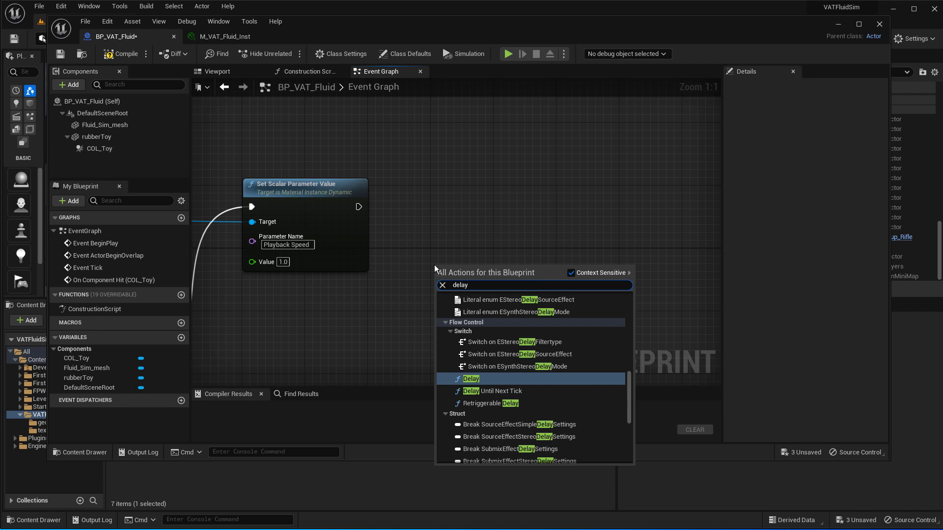
key("Return")
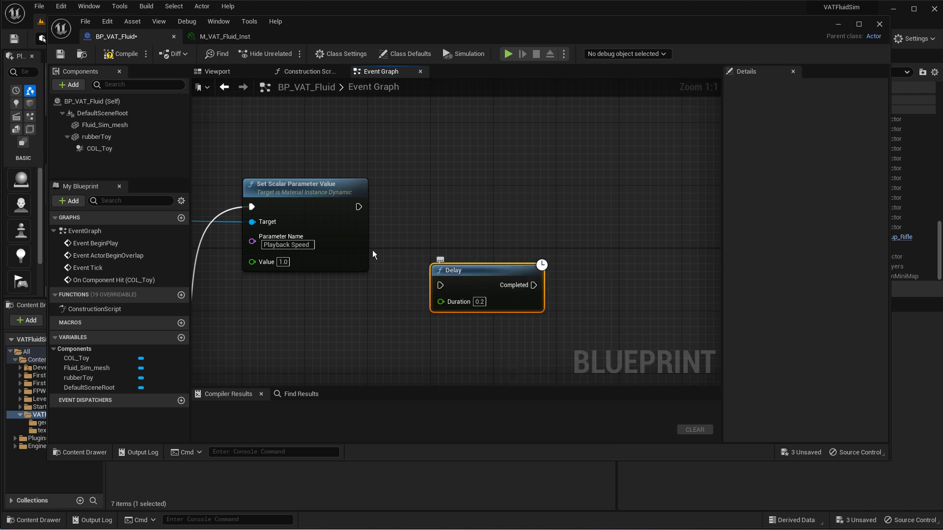
left_click_drag(481, 284, 489, 214)
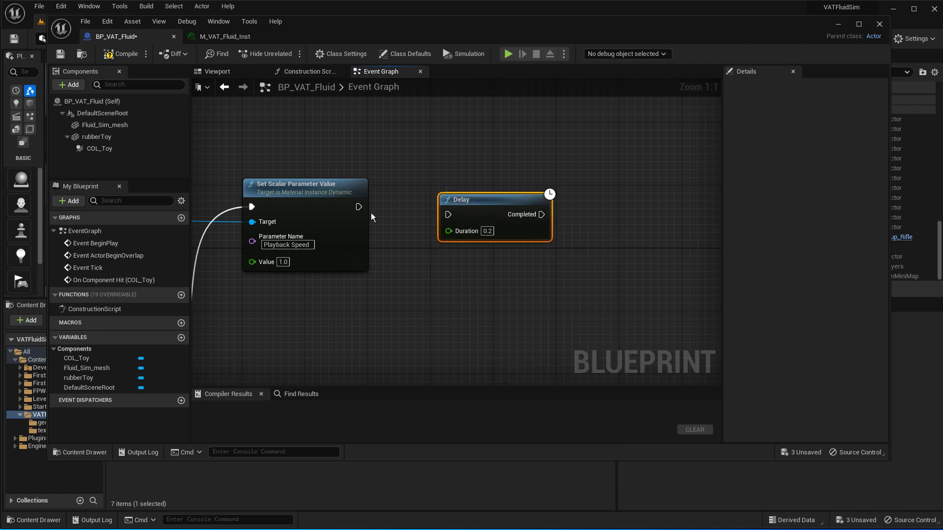
left_click_drag(358, 206, 448, 215)
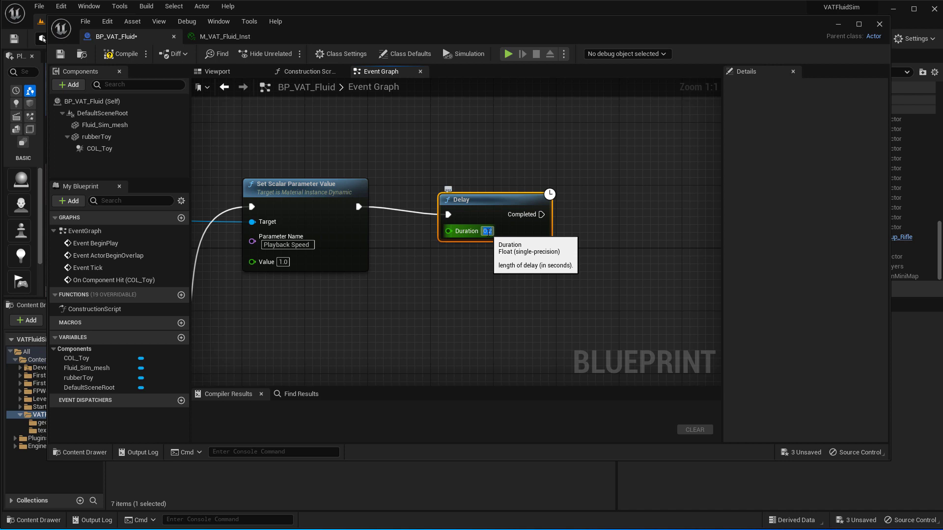
- Set the Delay node's Duration to 6.25 and align the node with Set Scalar Parameter Value's execution output
type("0.25")
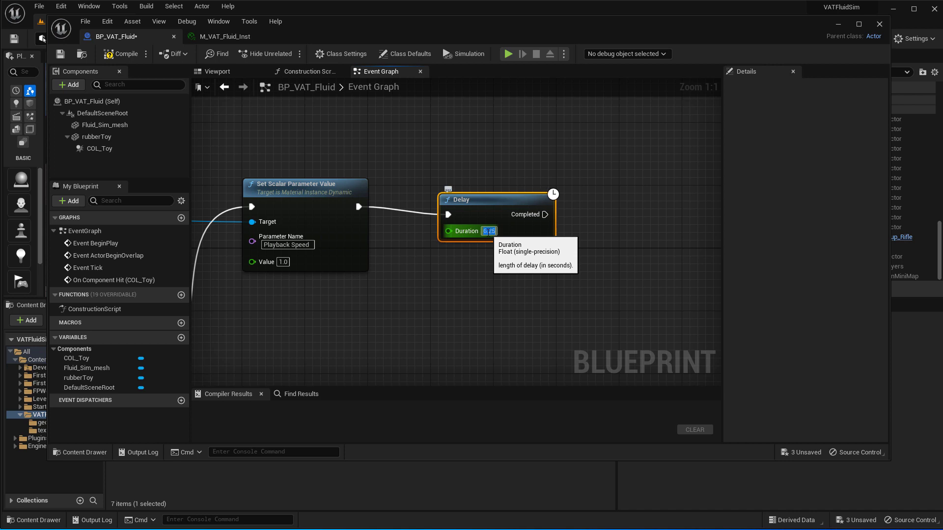
left_click(476, 284)
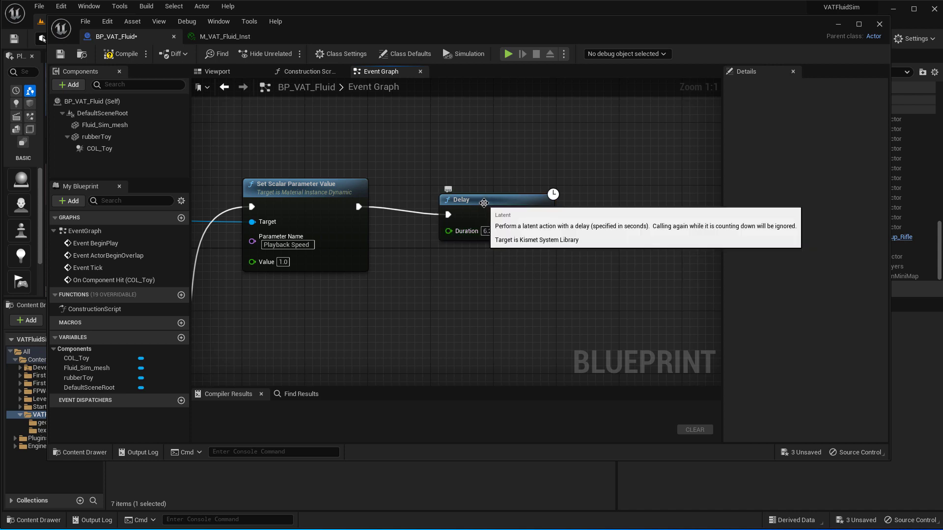
left_click_drag(485, 202, 485, 194)
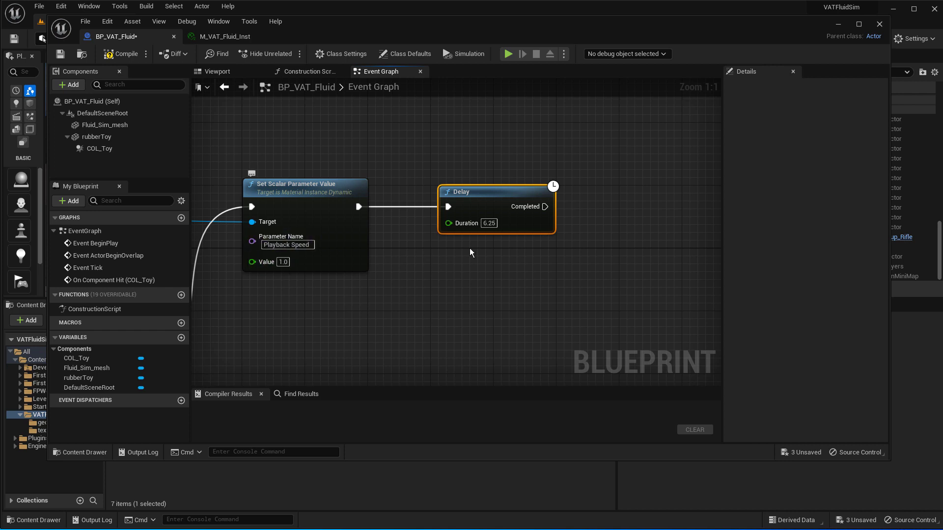
right_click_drag(559, 282, 437, 269)
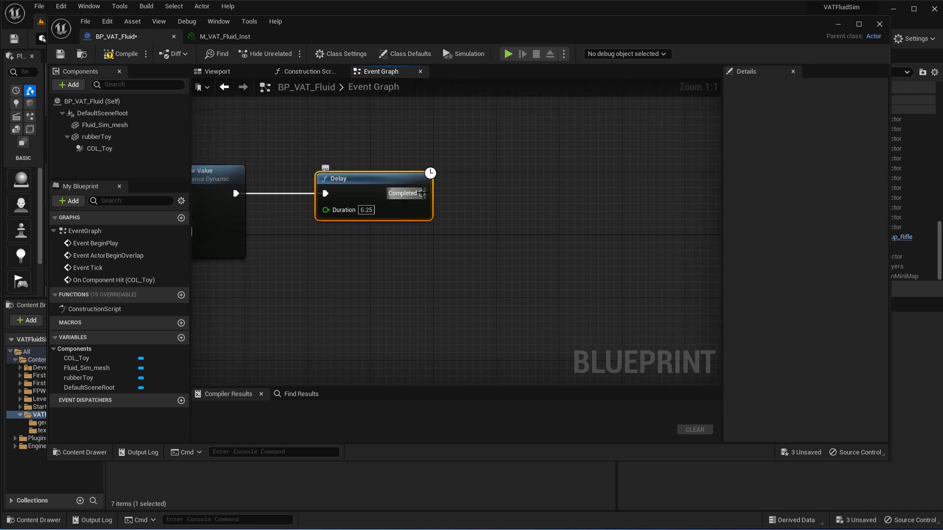
left_click_drag(422, 193, 547, 264)
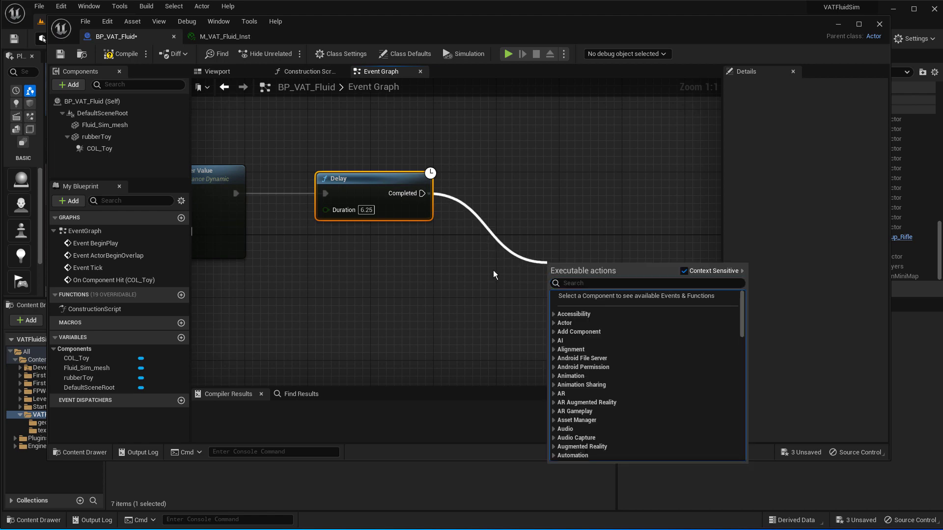
left_click(475, 273)
- Duplicate the Set Scalar Parameter Value node, place the copy after Delay, and connect Delay's Completed output to its execution input
right_click_drag(343, 285, 551, 300)
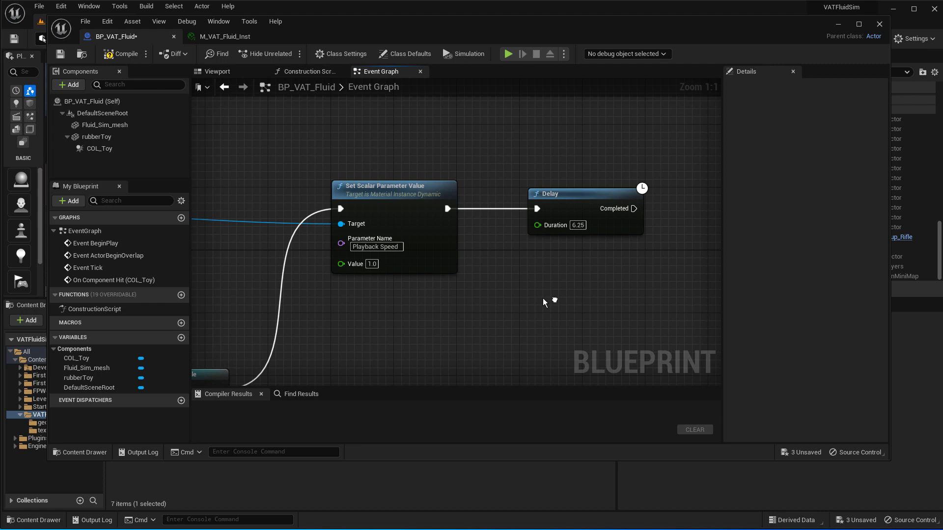
left_click(388, 188)
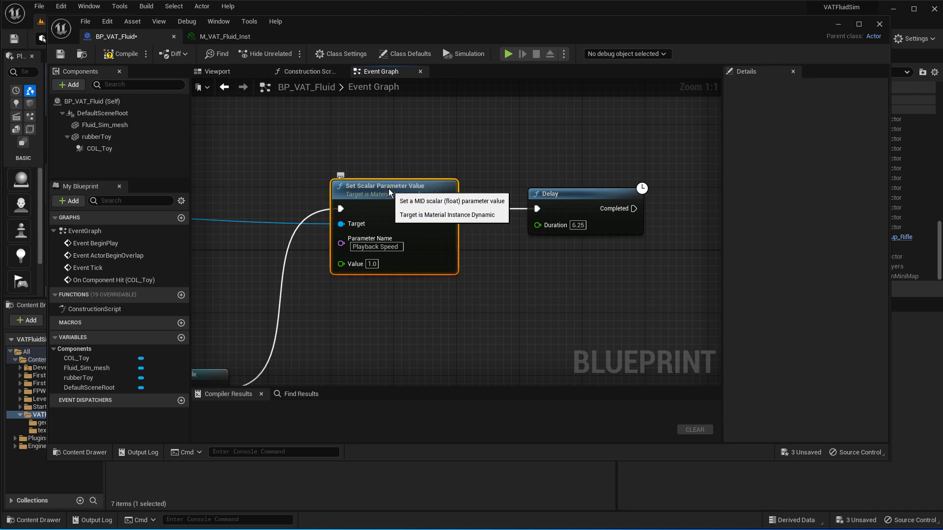
key("ctrl+d")
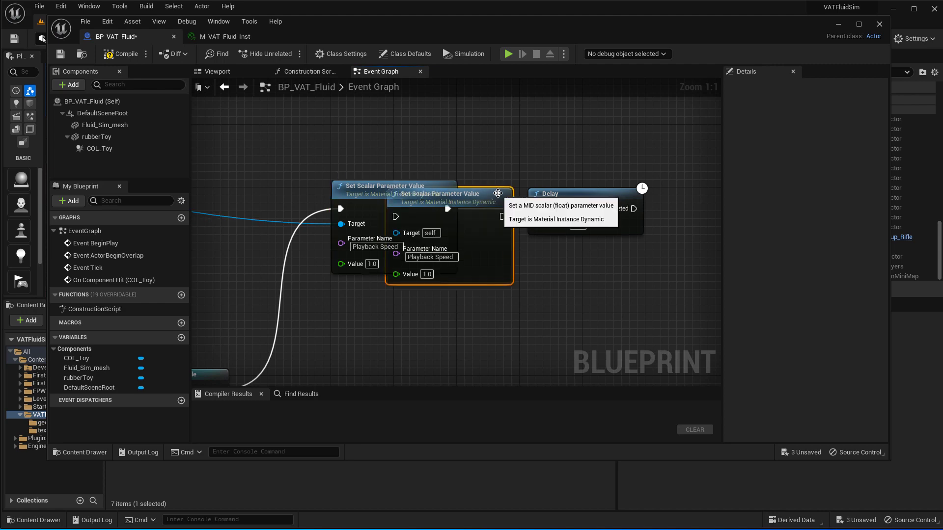
left_click_drag(499, 192, 697, 267)
right_click_drag(553, 276, 343, 262)
left_click_drag(437, 253, 547, 213)
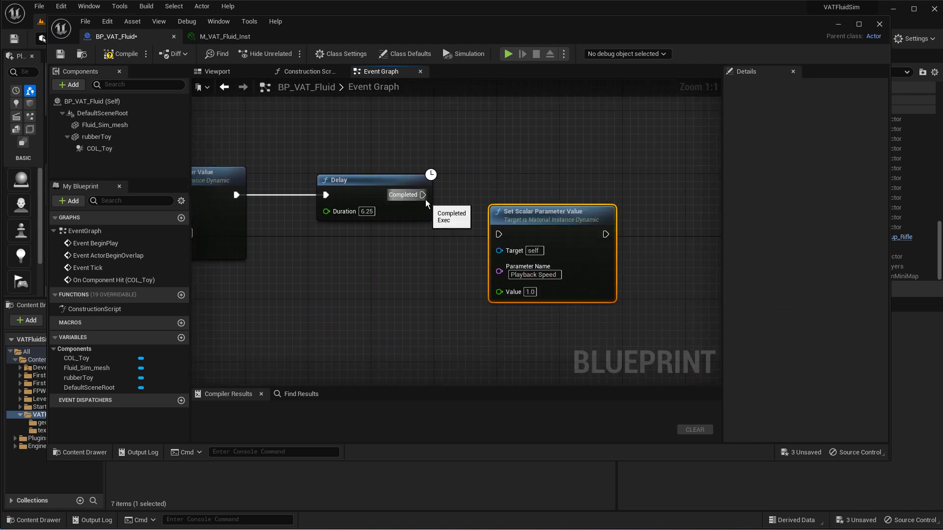
left_click_drag(422, 195, 497, 233)
- Connect Create Dynamic Material Instance's Return Value to the Target of the Set Scalar Parameter Value after Delay, and set that node's Value to 0.0
right_click_drag(320, 280, 606, 281)
right_click_drag(461, 310, 630, 302)
right_click_drag(364, 261, 469, 269)
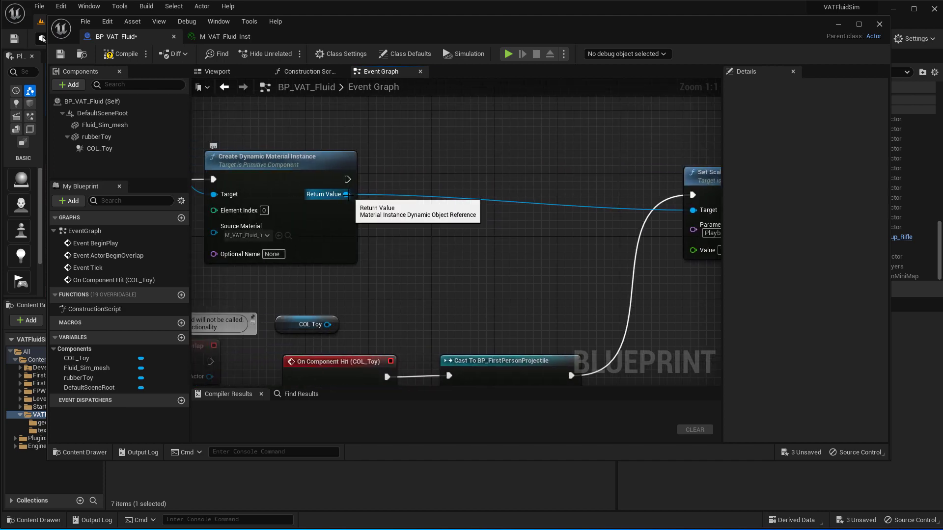
left_click_drag(347, 195, 676, 286)
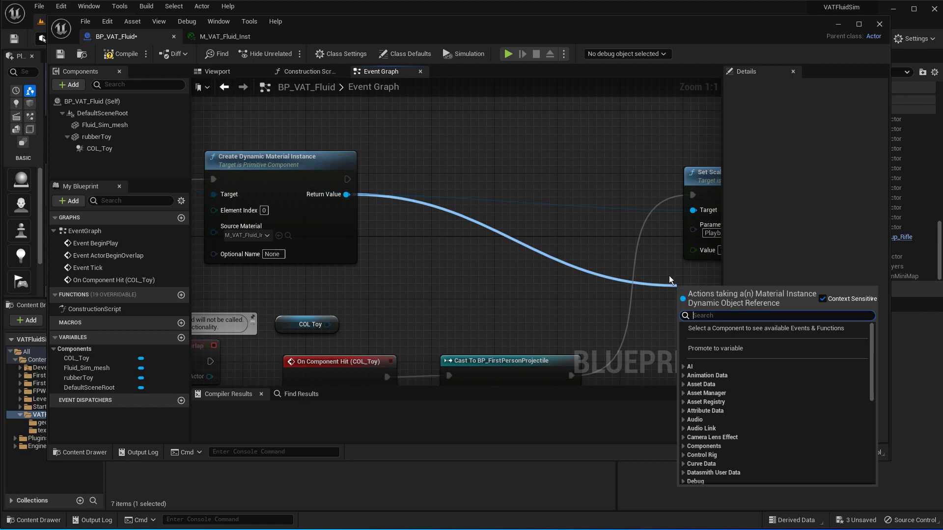
right_click_drag(669, 276, 546, 271)
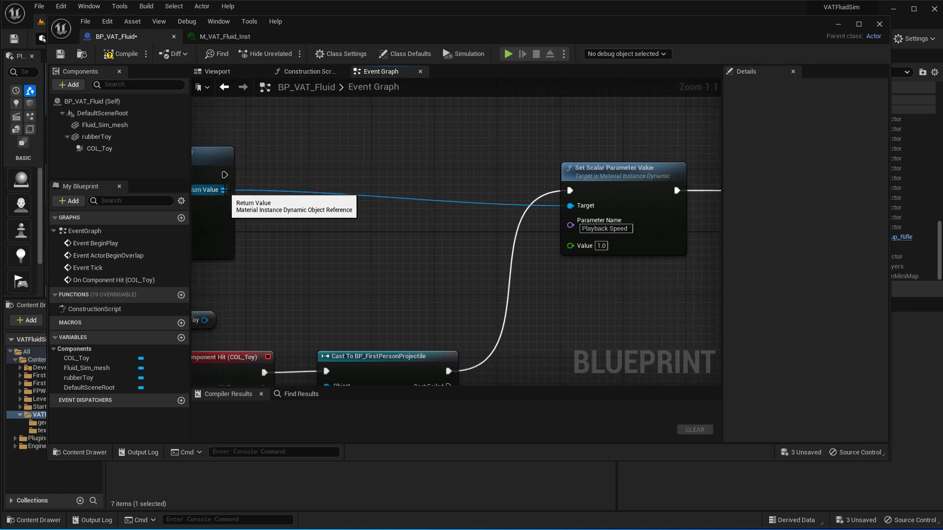
left_click_drag(223, 190, 435, 246)
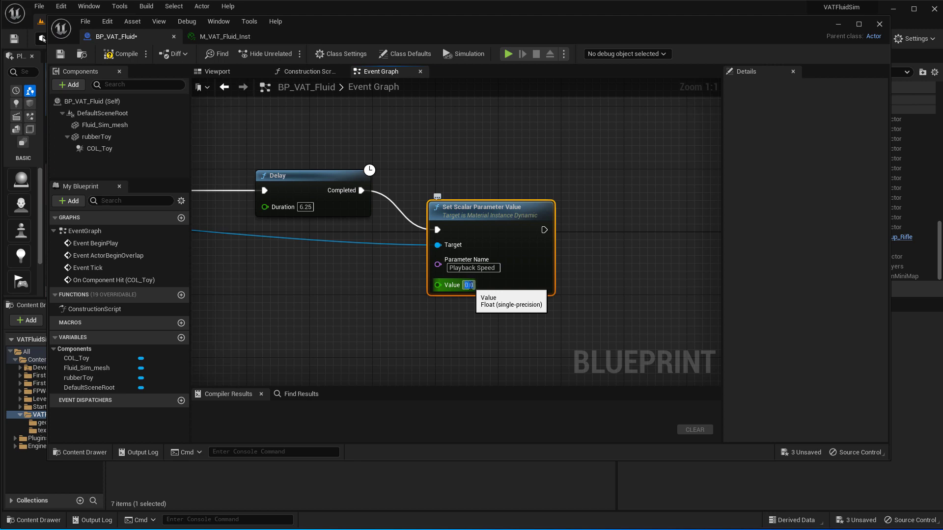
right_click_drag(321, 288, 559, 269)
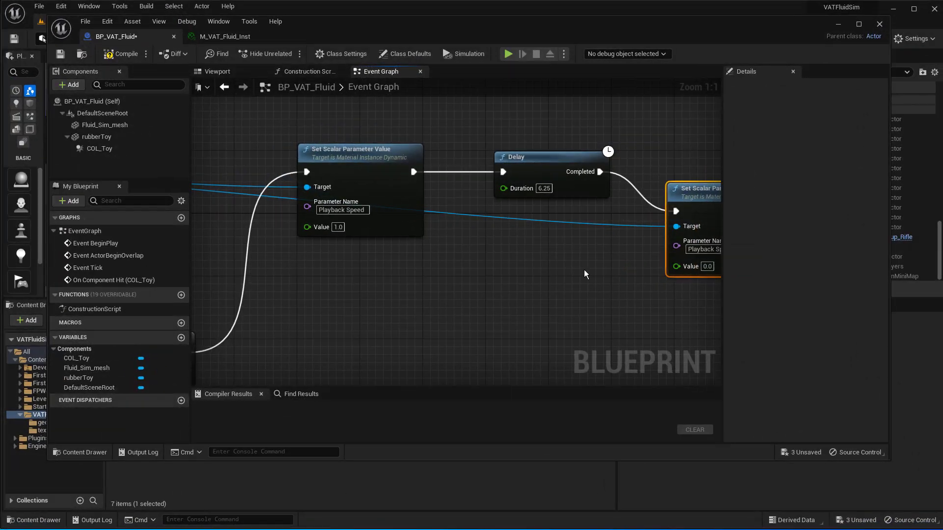
right_click_drag(457, 277, 433, 301)
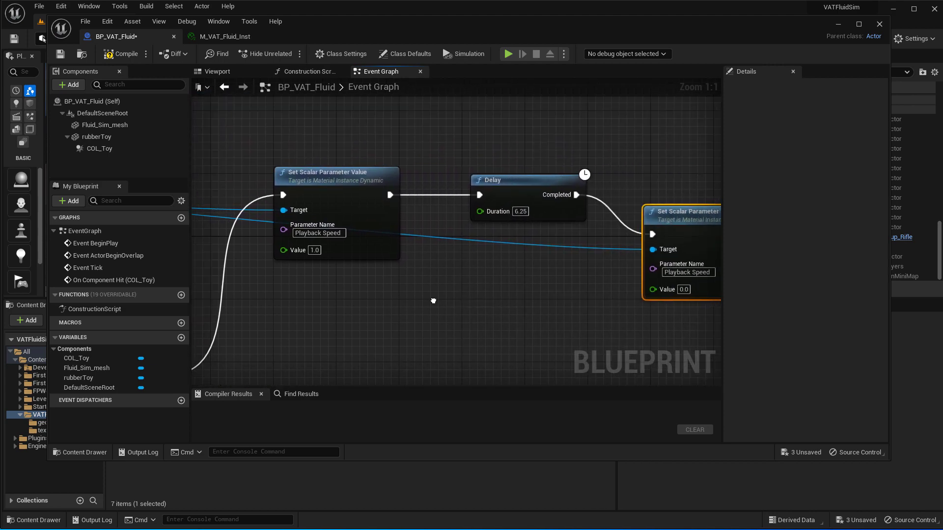
- Examine the Game Time at First Frame parameter and its description in M_VAT_Fluid_Inst, and return to the BP_VAT_Fluid graph
left_click(221, 37)
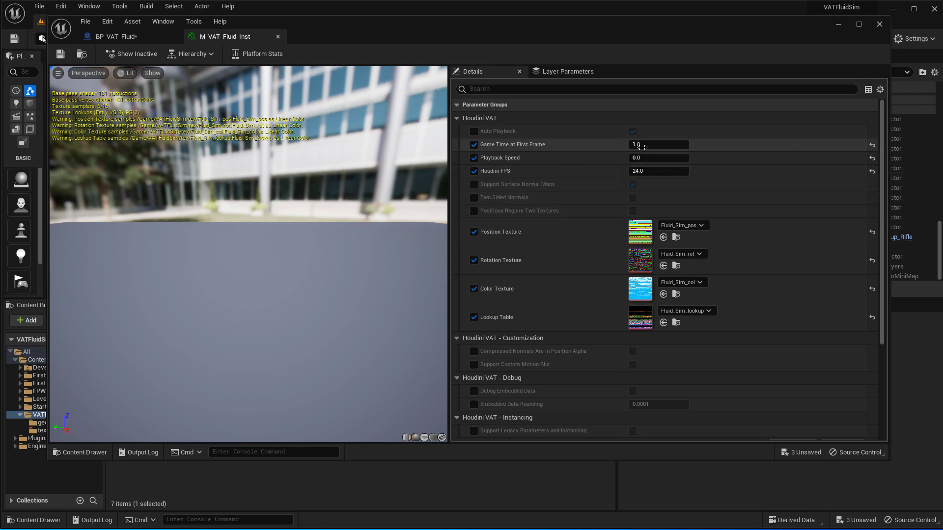
left_click(641, 146)
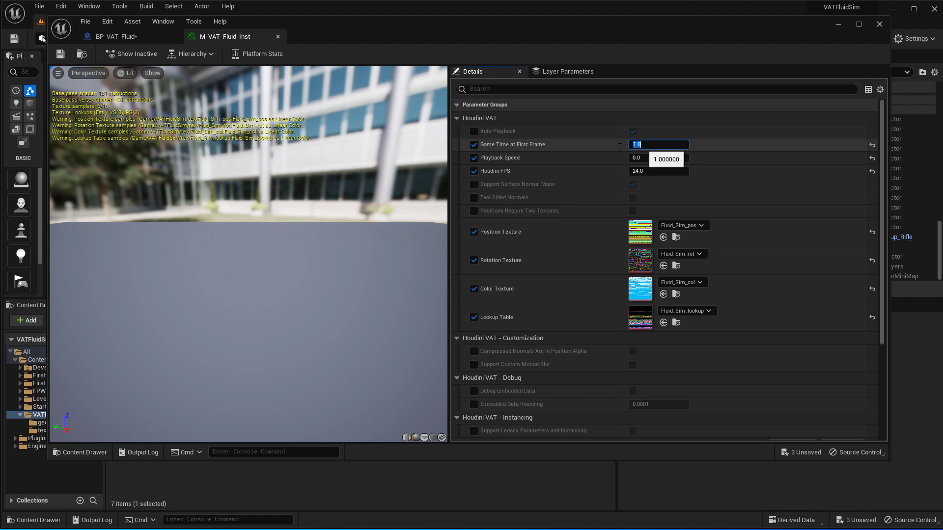
left_click(124, 36)
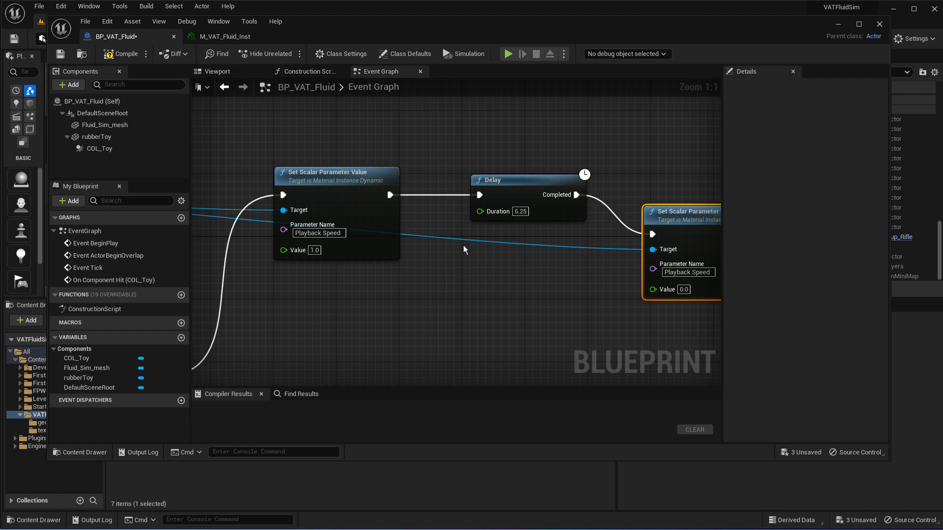
left_click(217, 37)
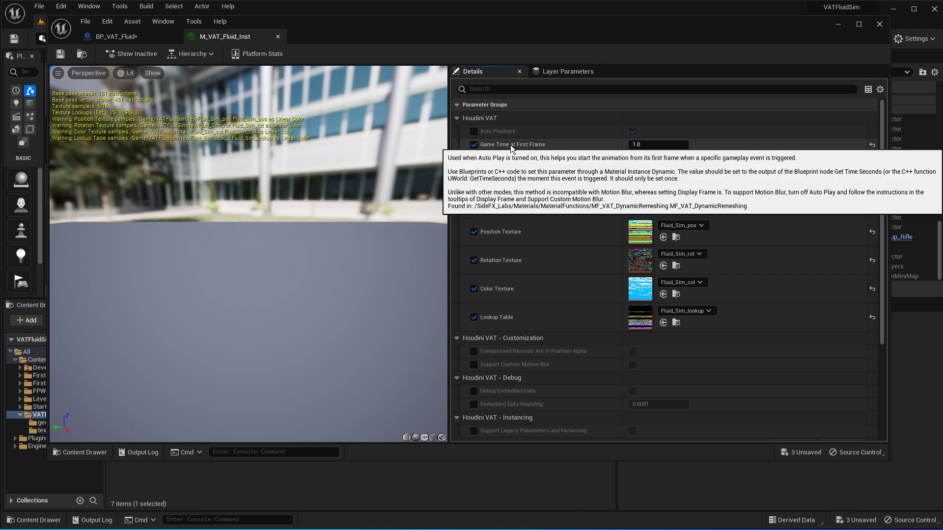
left_click(118, 38)
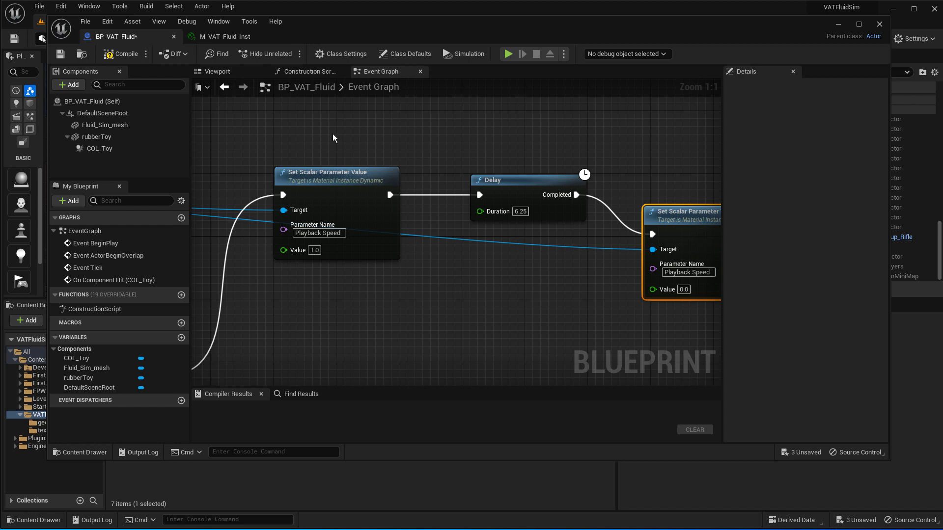
- Move the Delay node and the final Set Scalar Parameter Value farther along to make room after the first Set Scalar Parameter Value
right_click_drag(534, 318, 484, 321)
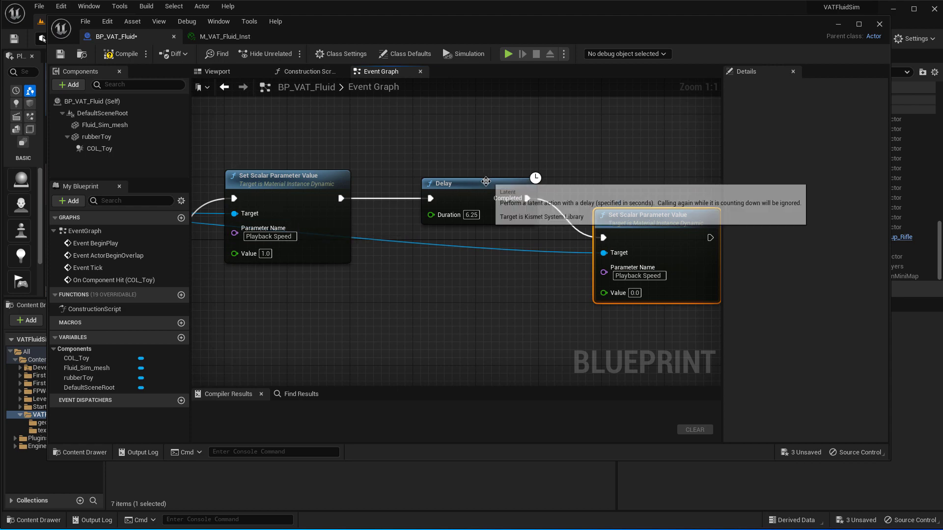
left_click_drag(504, 187, 552, 179)
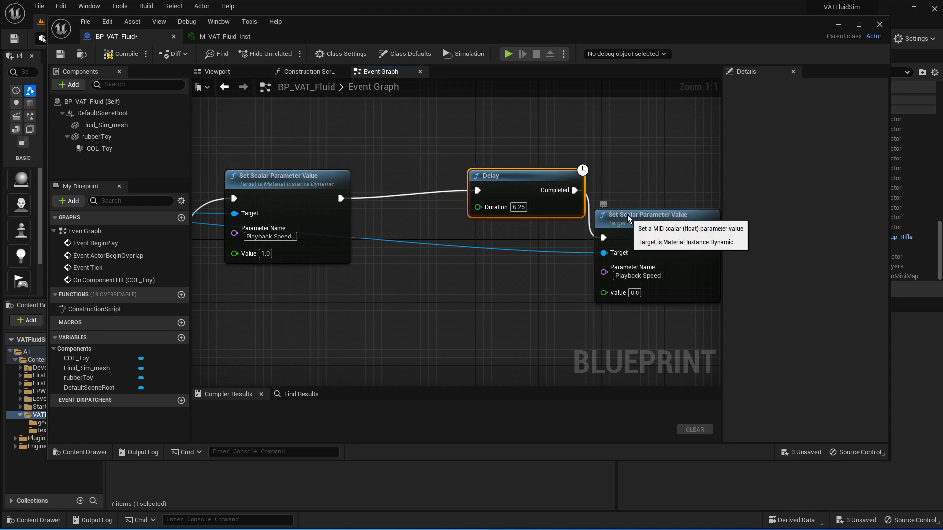
left_click_drag(626, 214, 674, 196)
left_click_drag(520, 176, 543, 168)
left_click(466, 301)
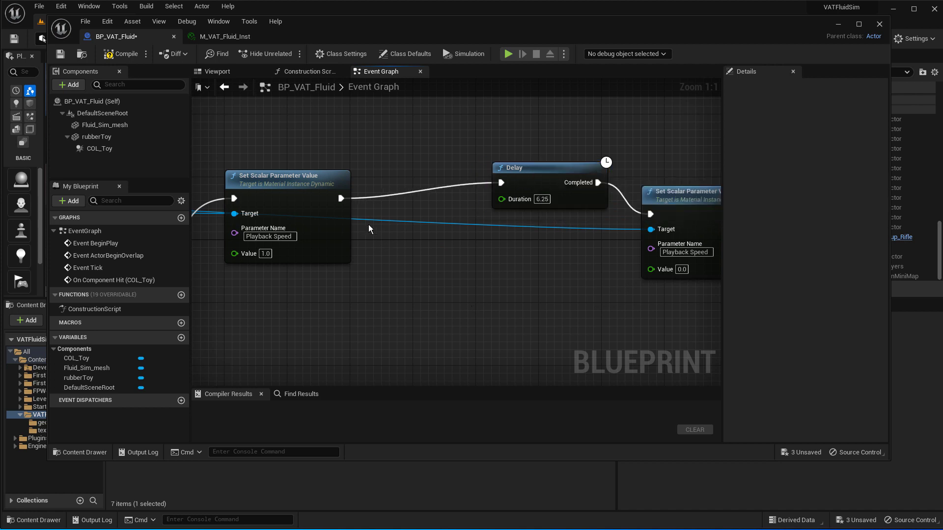
- Duplicate the first Set Scalar Parameter Value, place the copy above the execution link before Delay, and shift Delay farther along
left_click(281, 180)
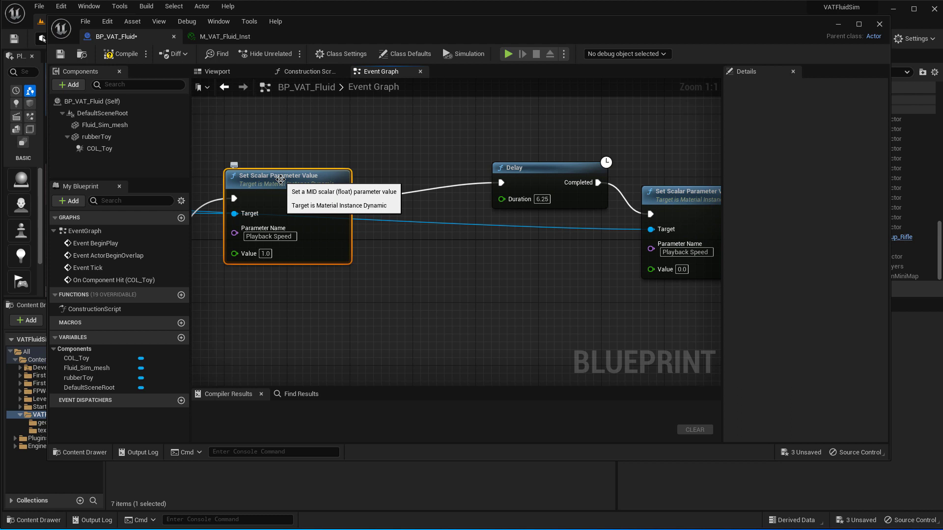
key("ctrl+d")
left_click_drag(355, 183, 425, 199)
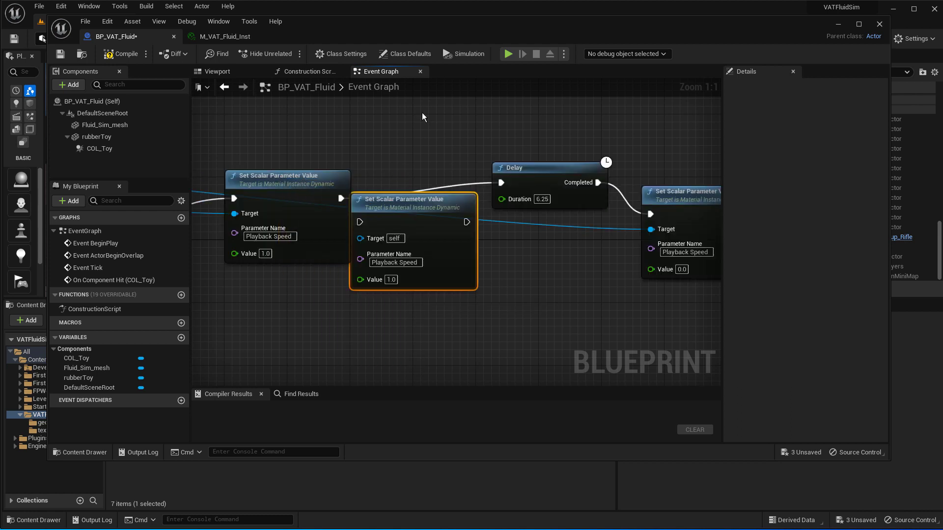
left_click_drag(422, 117, 443, 111)
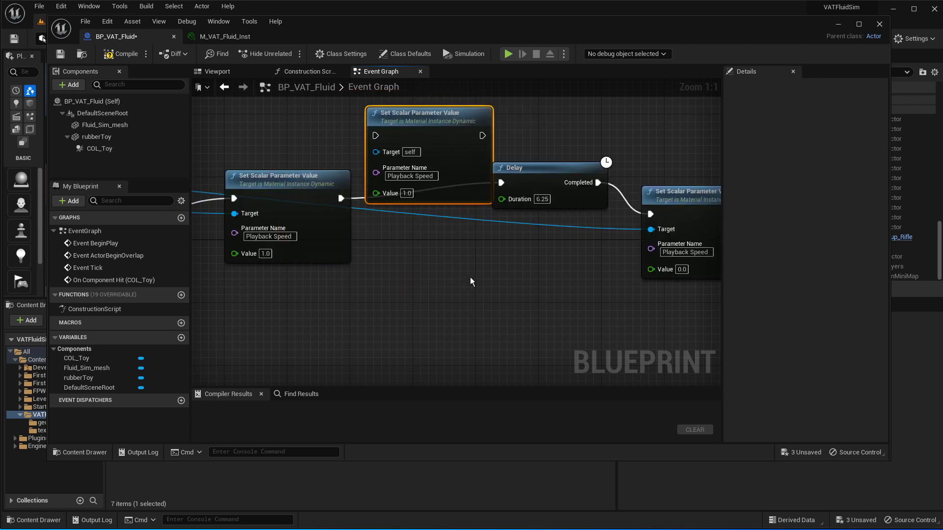
left_click_drag(497, 160, 528, 160)
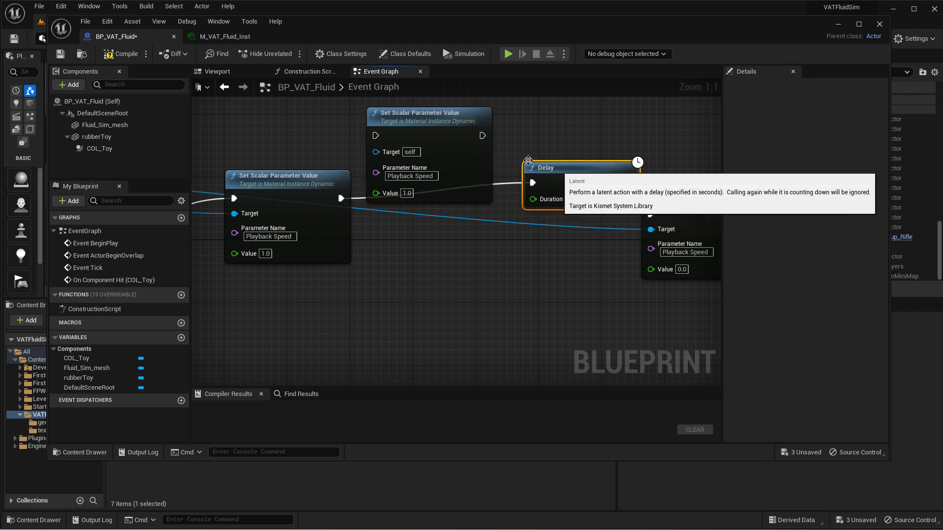
left_click_drag(409, 117, 416, 109)
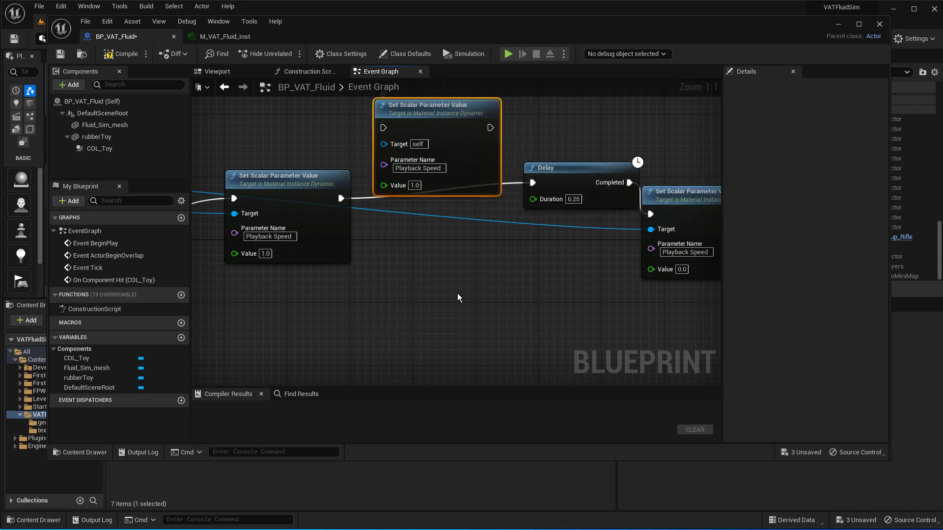
- Set the new copy's Parameter Name to Game Time at First Frame, checking it against the parameter in M_VAT_Fluid_Inst
left_click(224, 40)
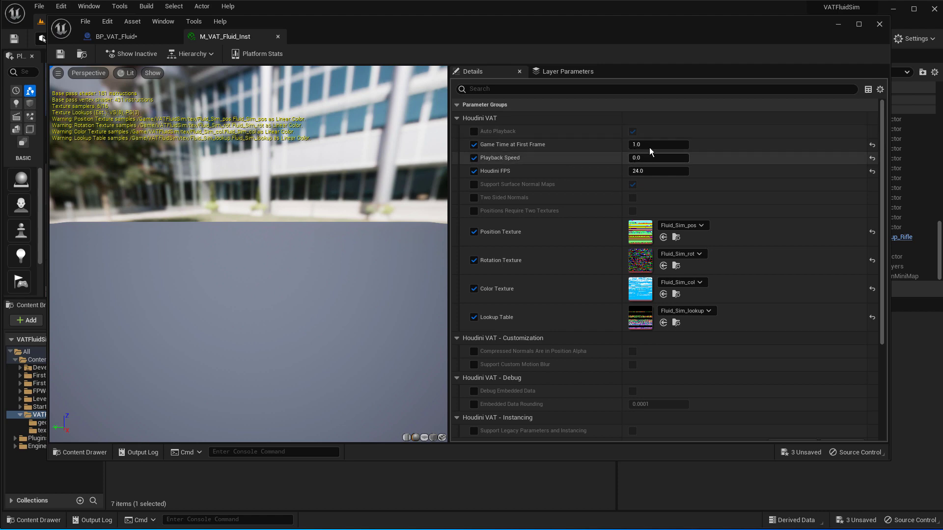
left_click(112, 37)
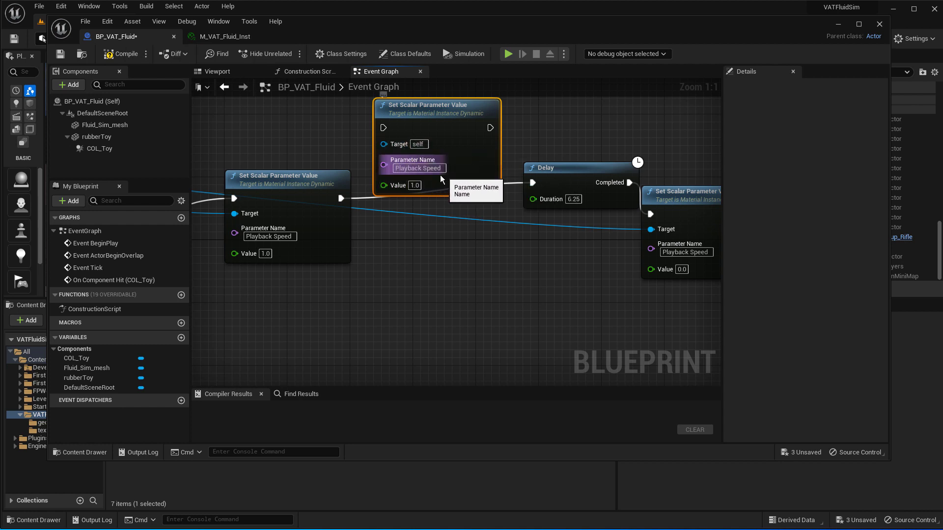
left_click(419, 168)
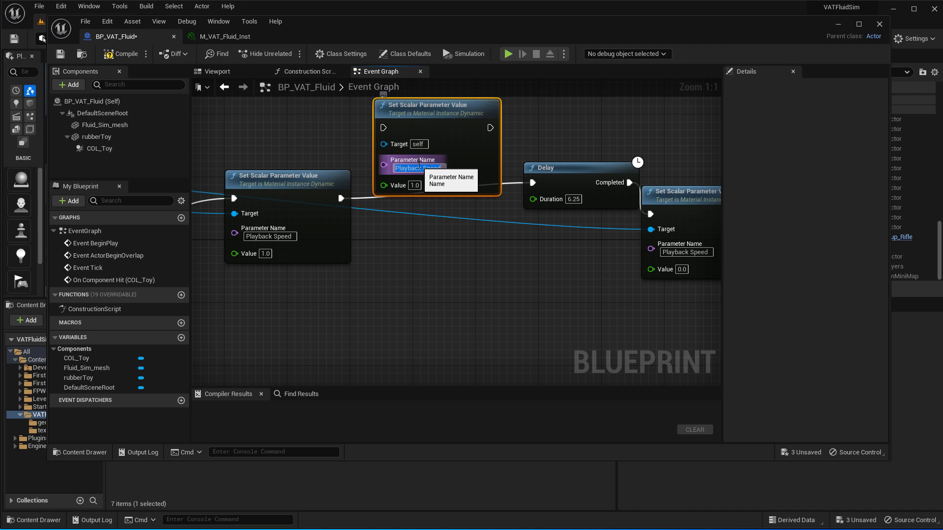
type("Game")
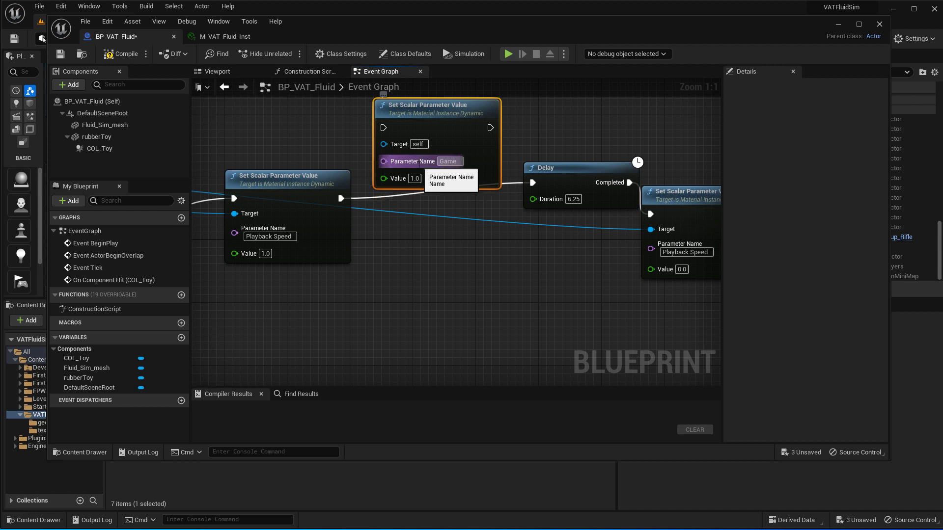
type(" T")
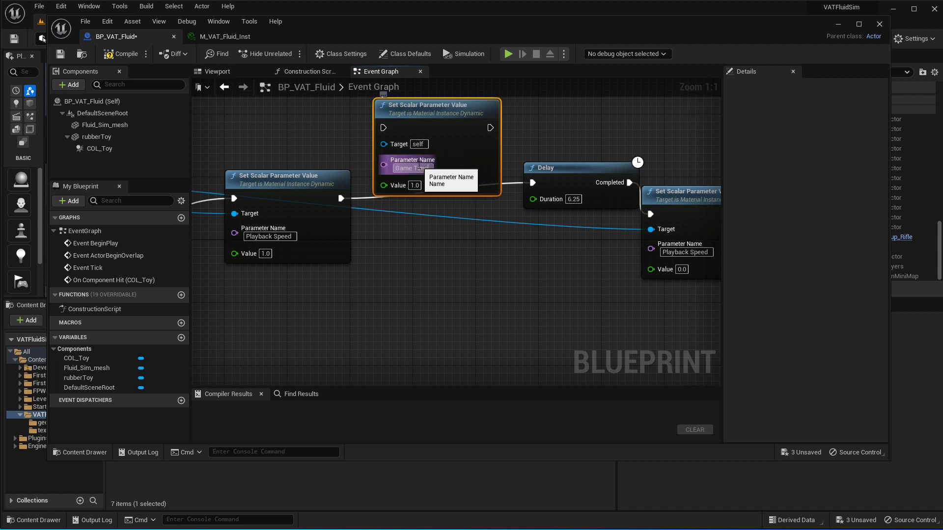
type("ime at First Frame")
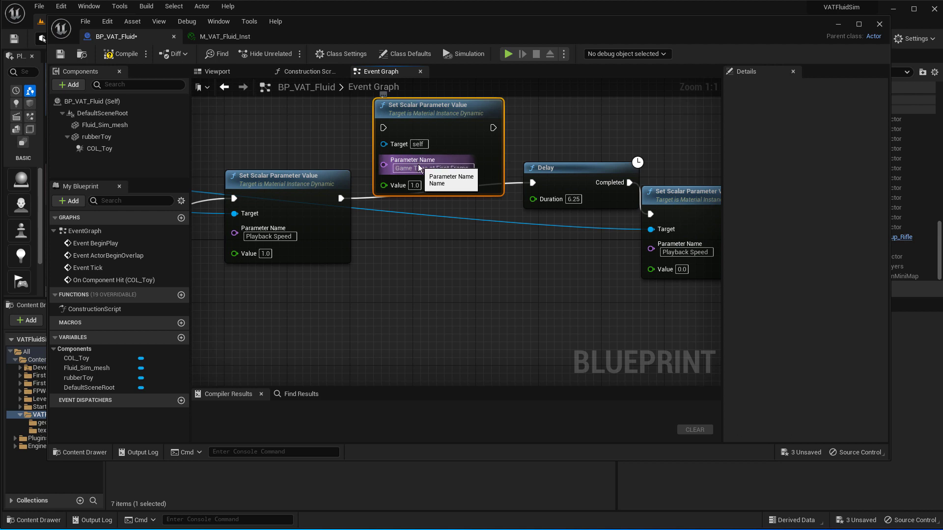
left_click(445, 299)
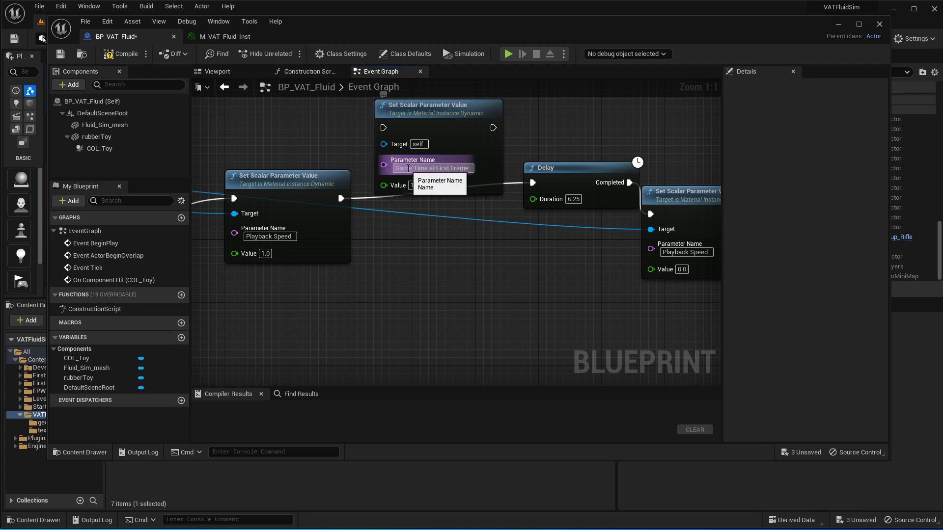
left_click(224, 36)
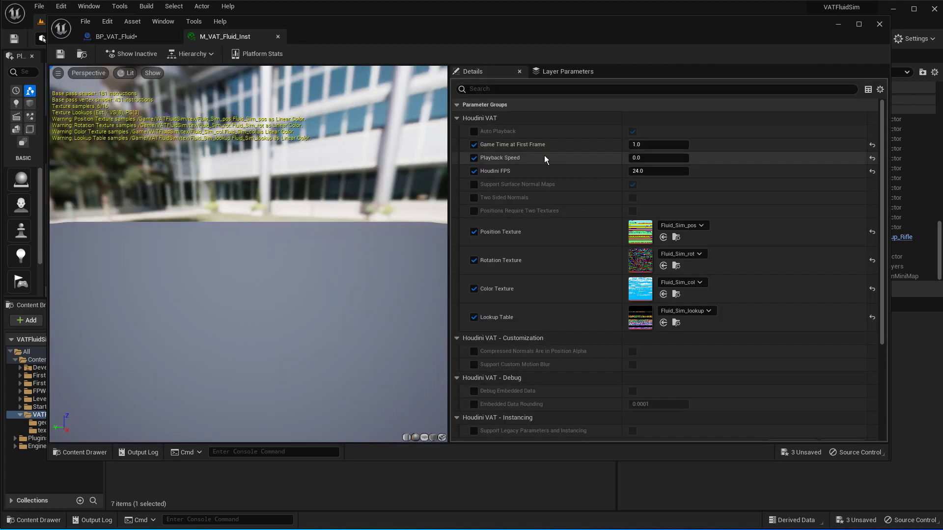
mouse_move(492, 146)
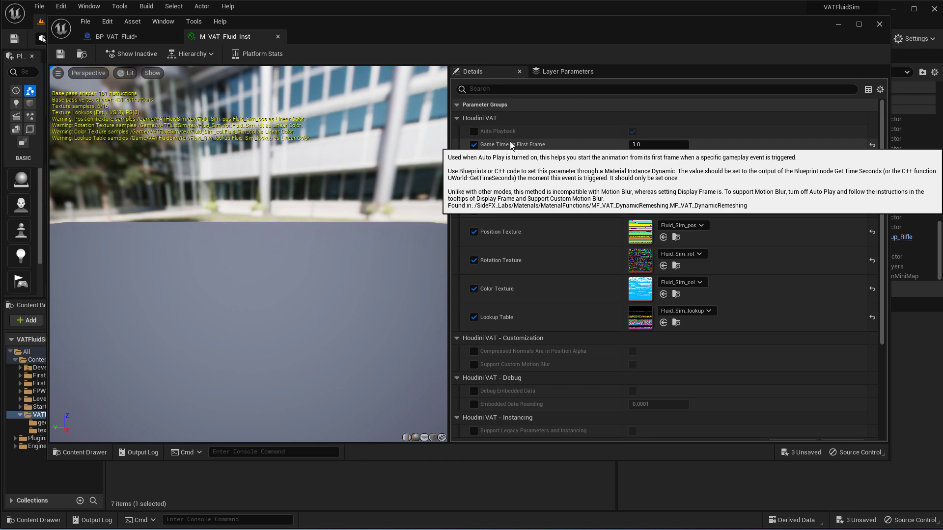
left_click(117, 37)
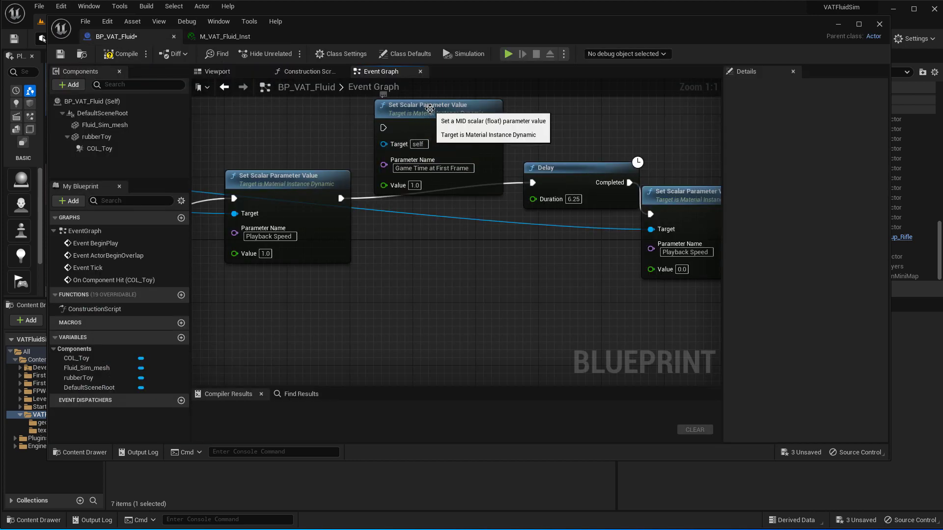
- Connect the first Set Scalar Parameter Value's execution output to the Game Time at First Frame node and move that node closer to Delay
left_click_drag(430, 108, 460, 108)
left_click_drag(340, 198, 414, 128)
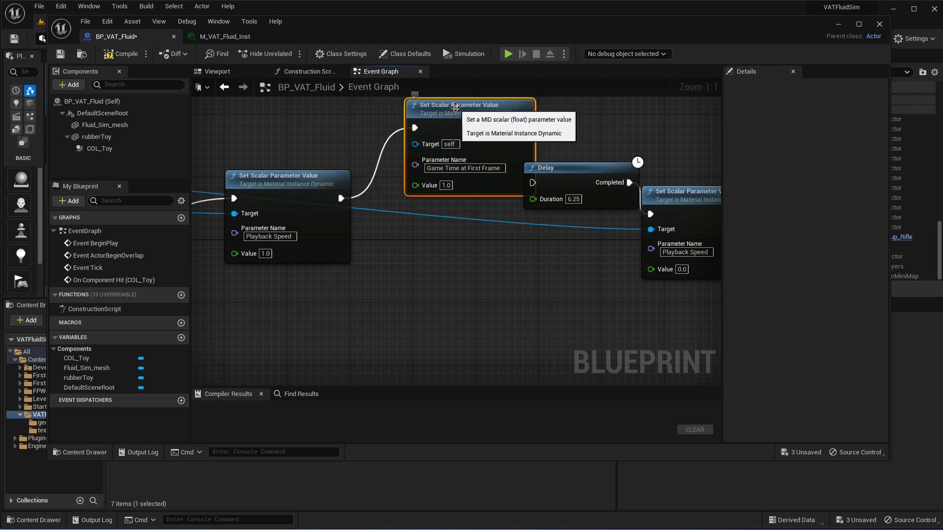
left_click_drag(461, 106, 492, 106)
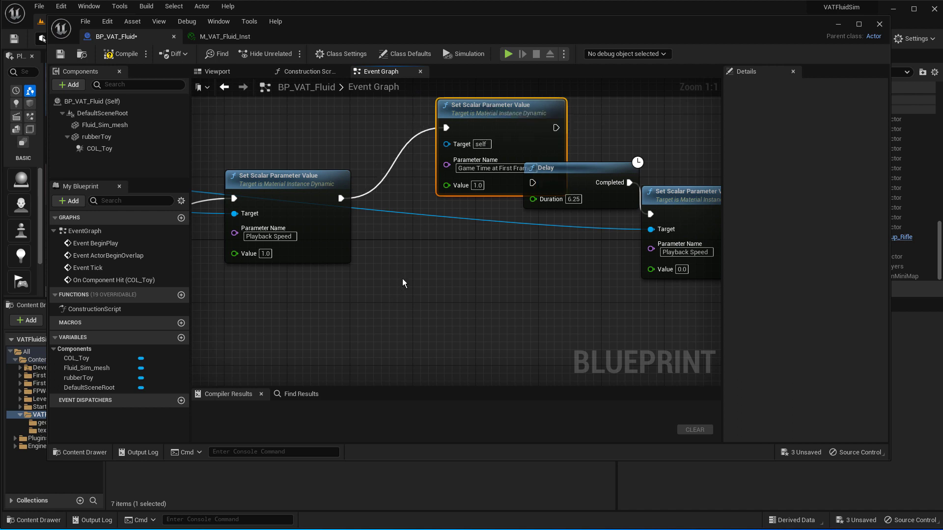
- Connect Create Dynamic Material Instance's Return Value to the Target of the Game Time at First Frame node
right_click_drag(402, 279, 717, 291)
right_click_drag(263, 253, 327, 260)
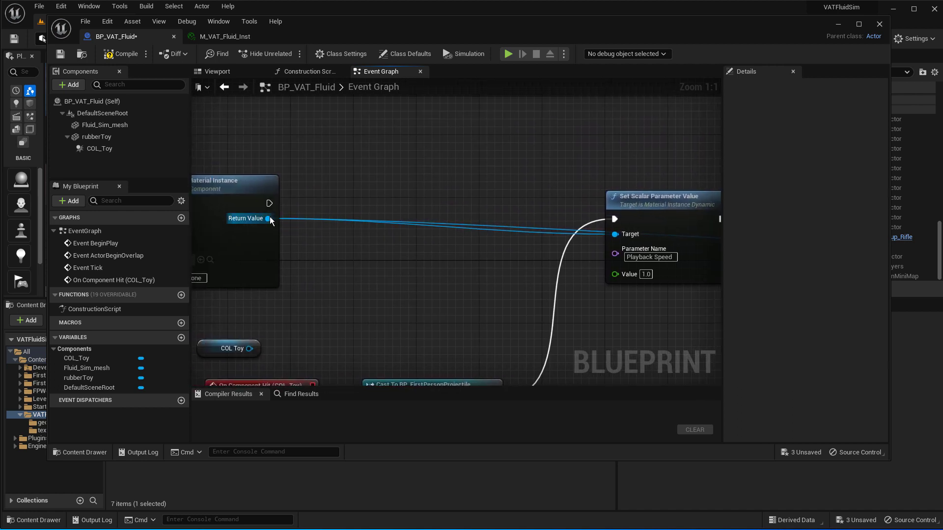
left_click_drag(267, 218, 597, 146)
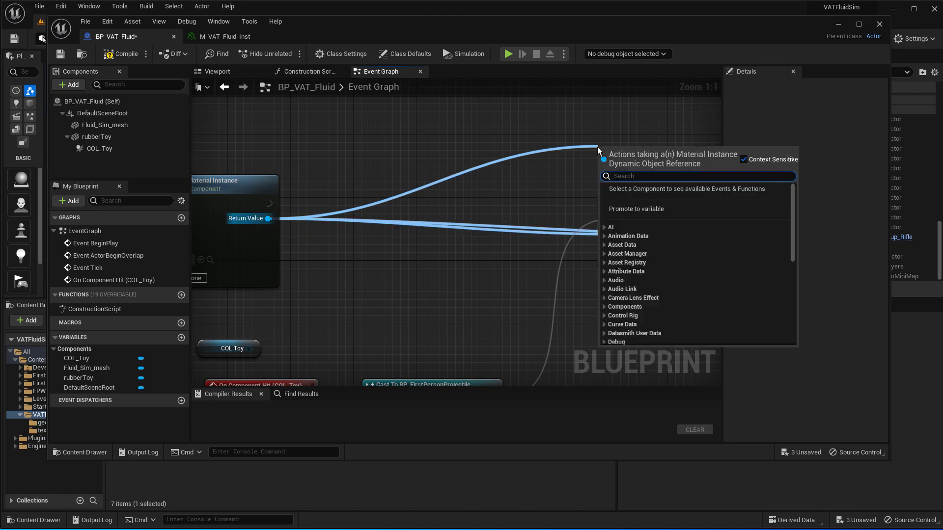
left_click(410, 157)
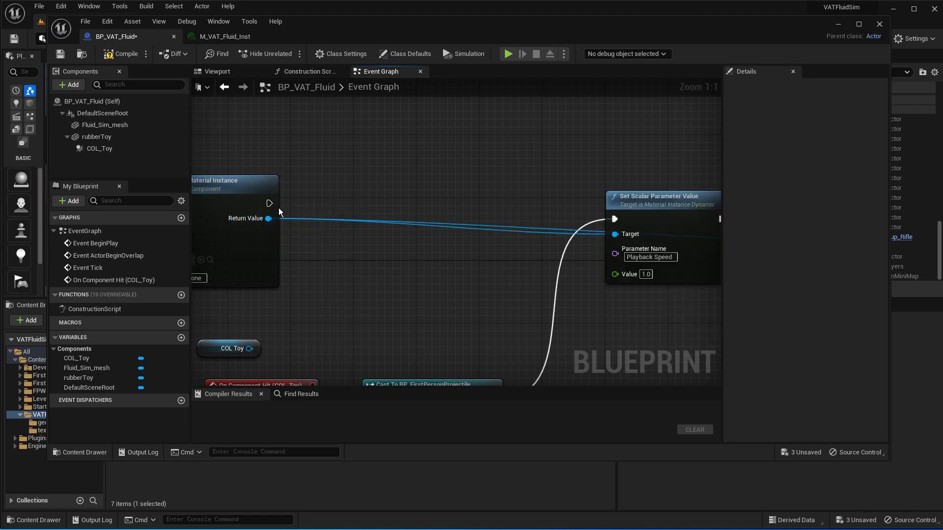
left_click_drag(269, 219, 512, 164)
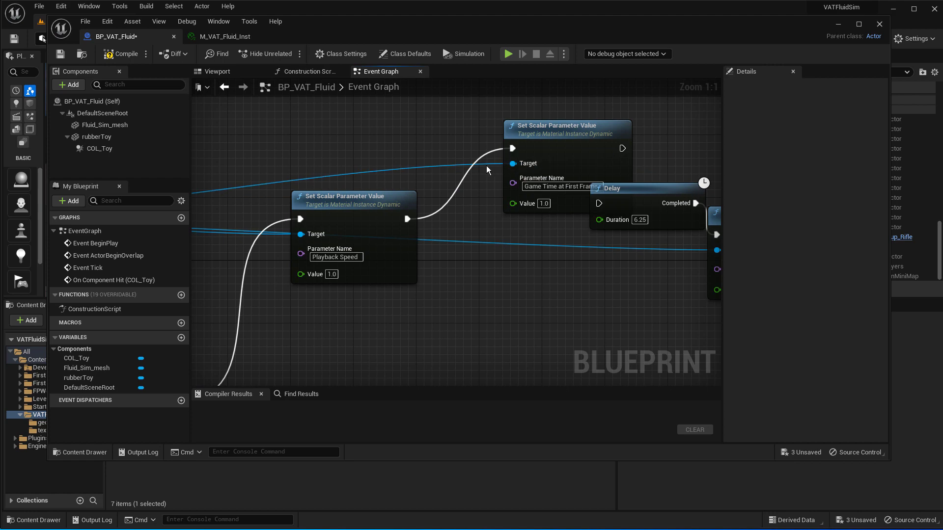
- Add reroute points to the Target wires of the Game Time at First Frame node and the final node, routing them above and below the Playback Speed node
double_click(420, 167)
left_click_drag(416, 163, 406, 154)
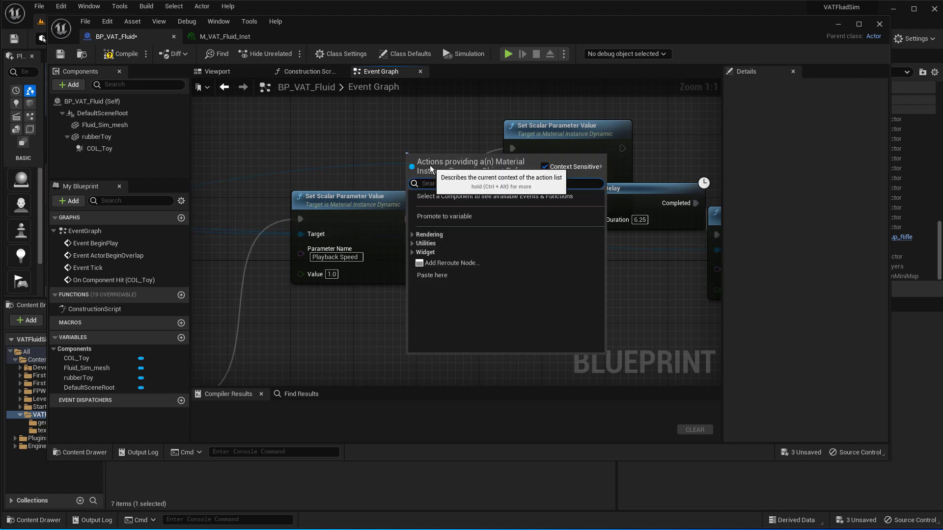
left_click(409, 146)
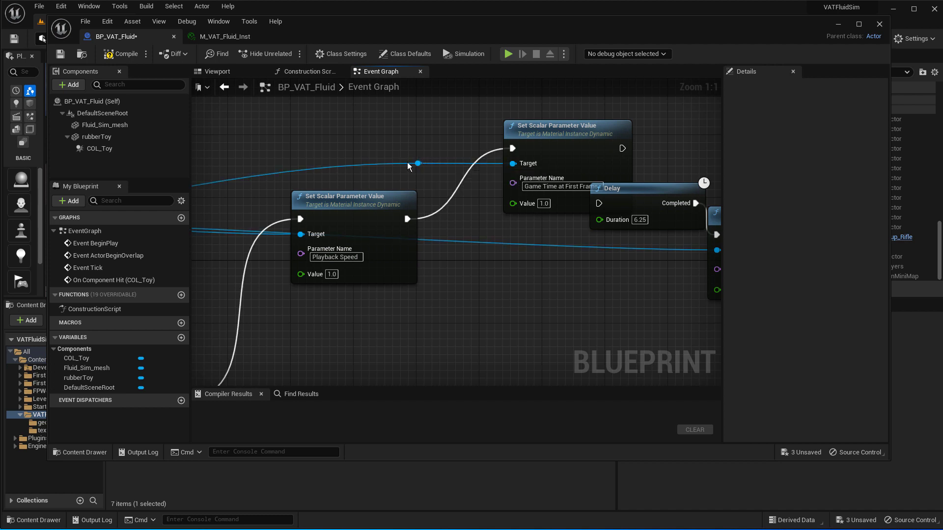
left_click_drag(417, 163, 416, 151)
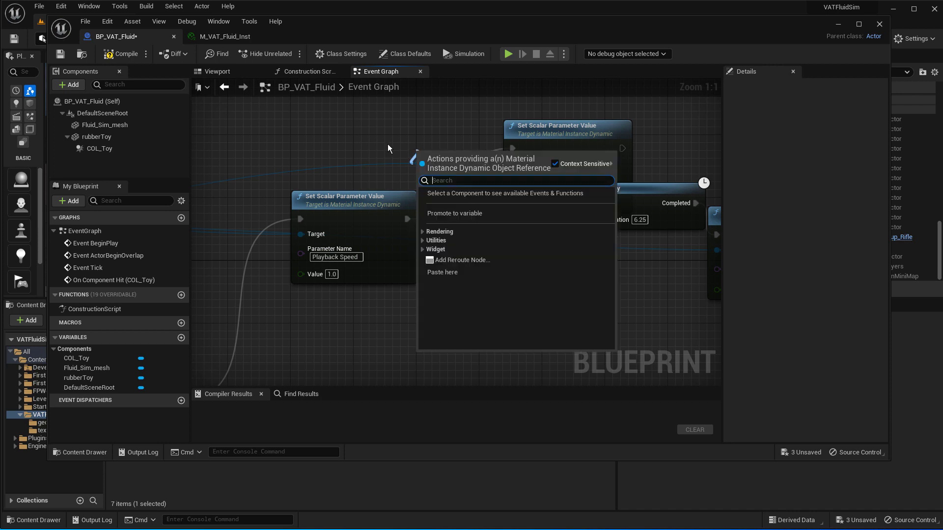
left_click(387, 145)
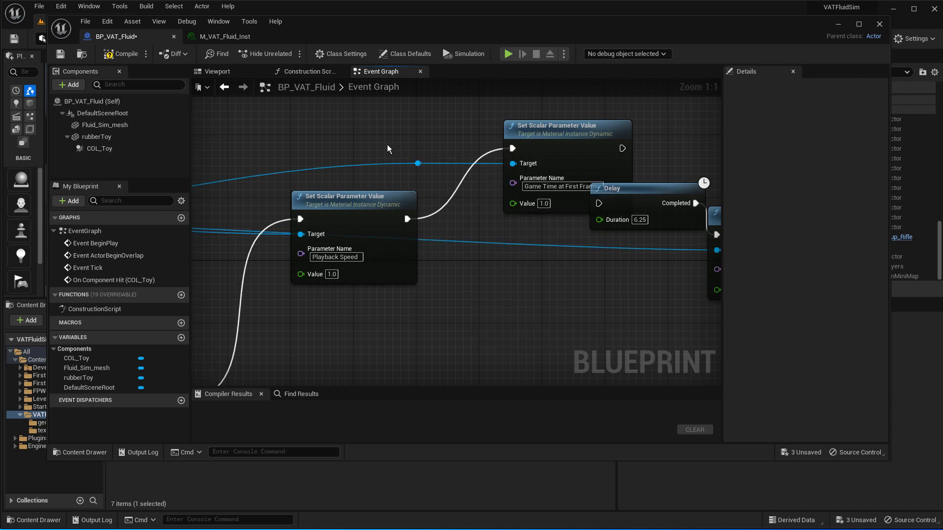
left_click(427, 163)
left_click_drag(425, 160, 341, 120)
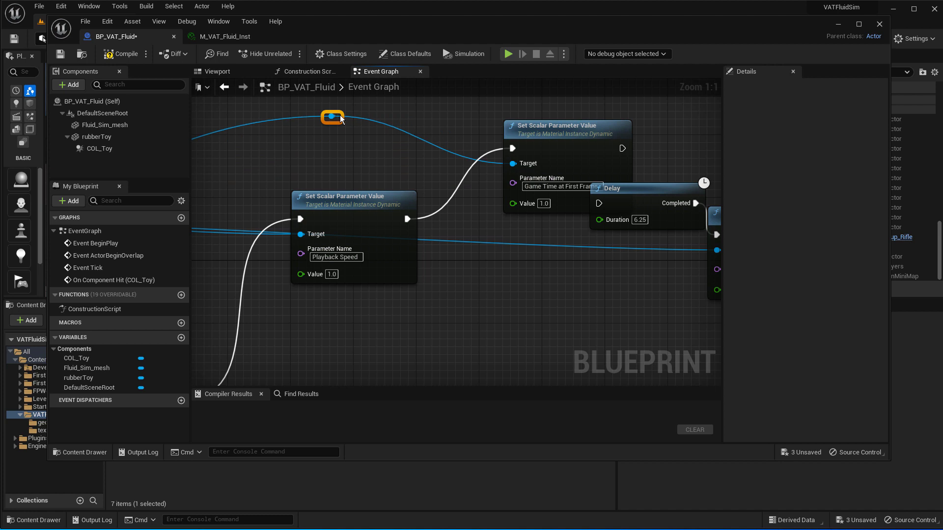
double_click(497, 243)
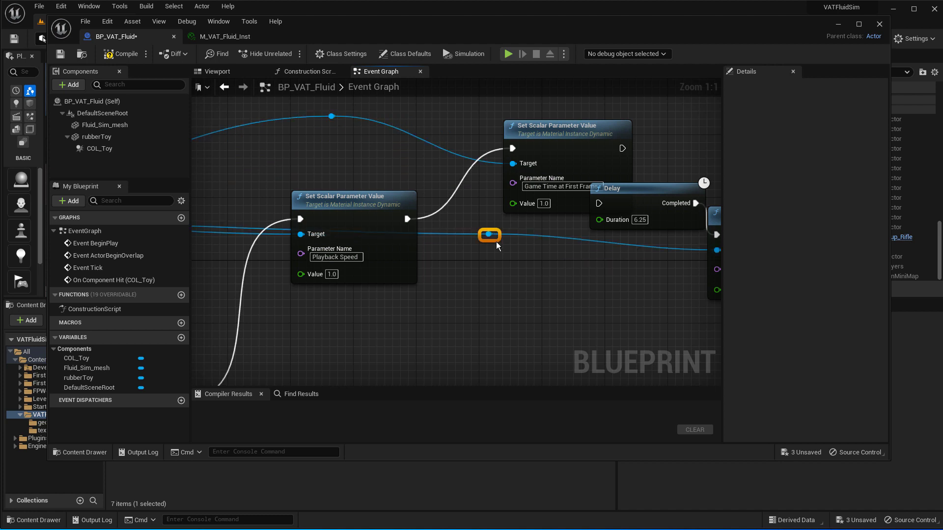
left_click_drag(497, 241, 487, 353)
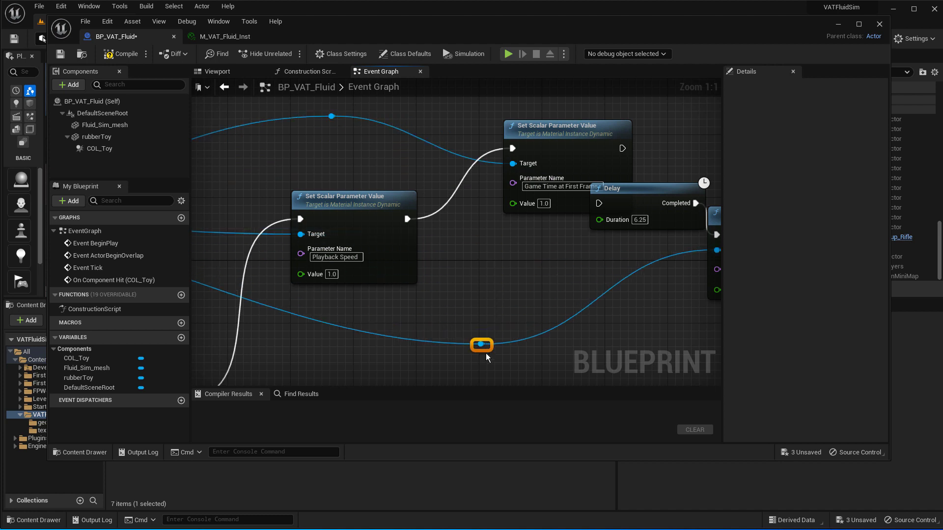
- Space out the Game Time at First Frame node, Delay and the final Set Scalar Parameter Value farther along the graph
left_click_drag(547, 122, 492, 123)
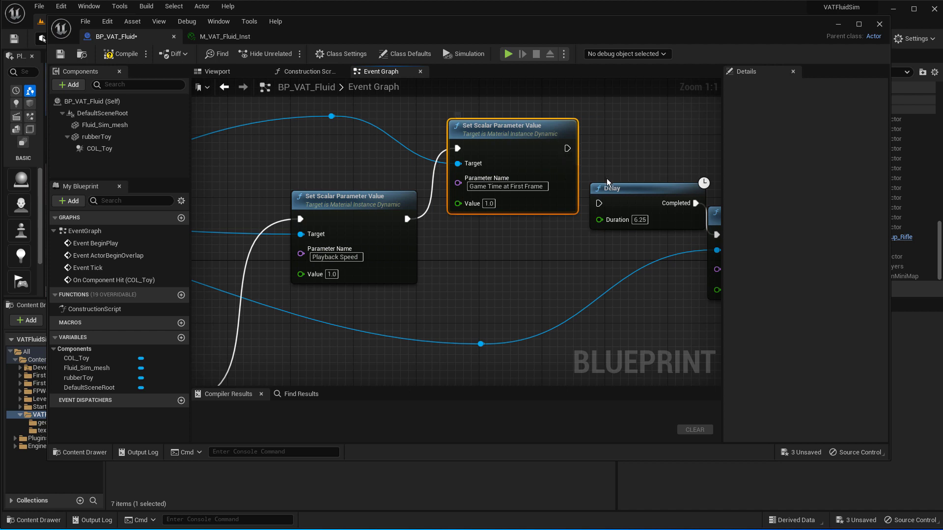
left_click_drag(626, 189, 648, 132)
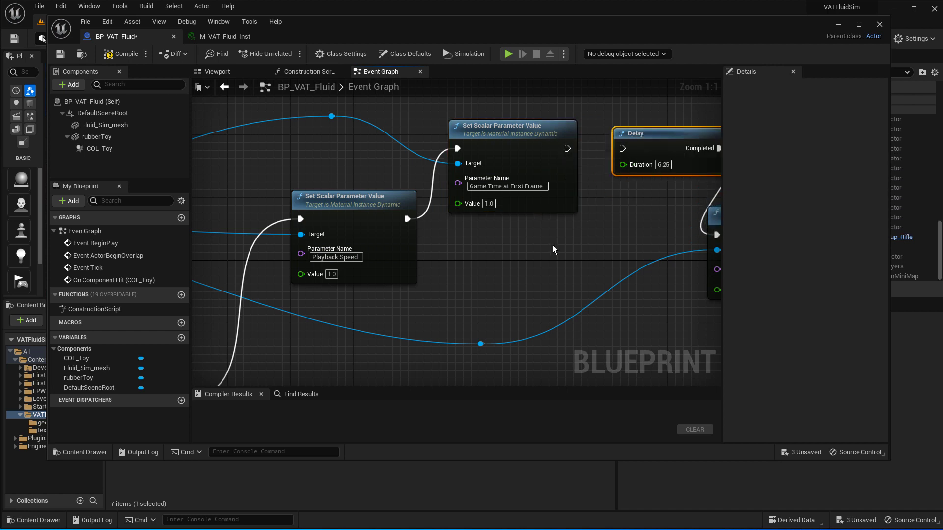
right_click_drag(552, 245, 180, 235)
left_click_drag(388, 207, 671, 193)
left_click_drag(283, 124, 454, 145)
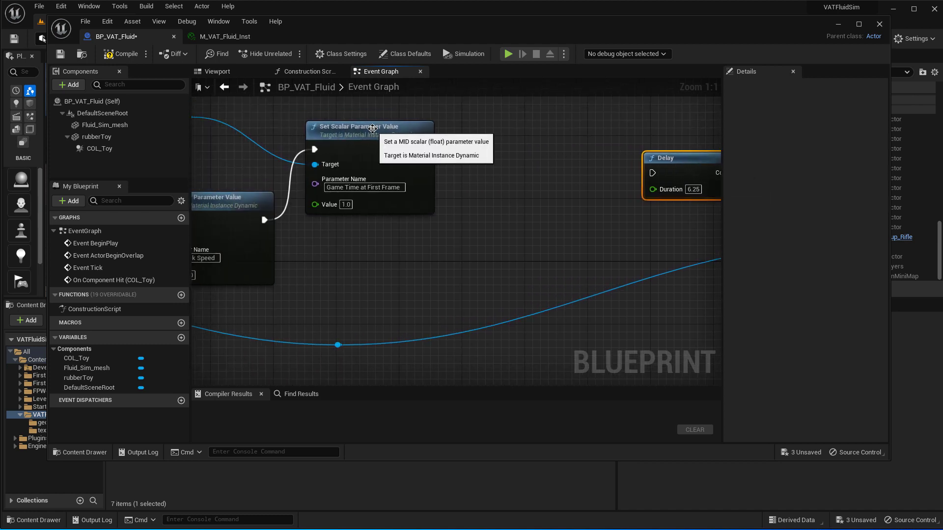
left_click_drag(373, 129, 497, 137)
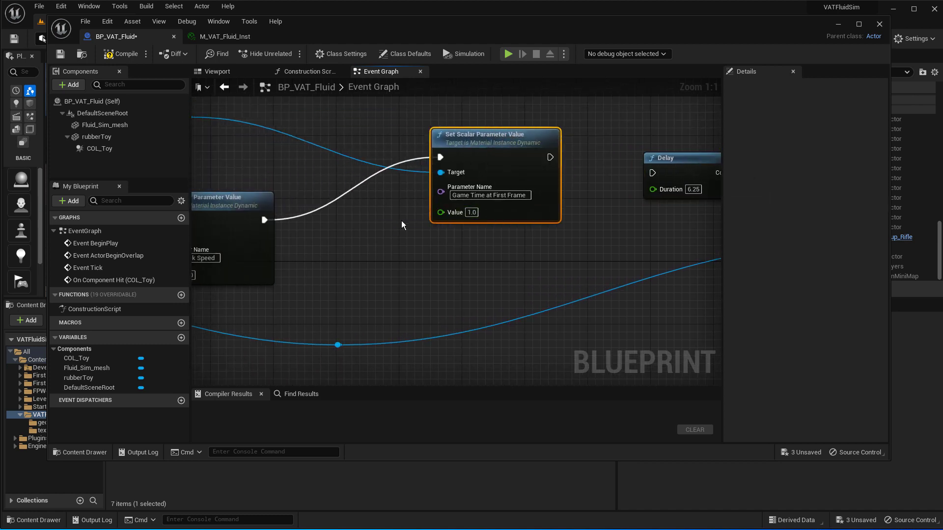
left_click(385, 245)
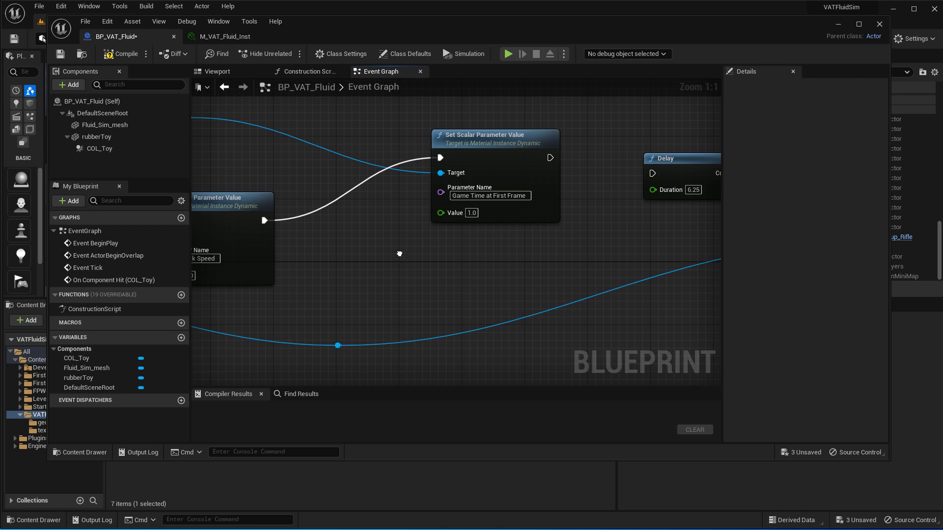
- Add a Get Time Seconds node and connect its Return Value to the Value of the Game Time at First Frame node
right_click(399, 254)
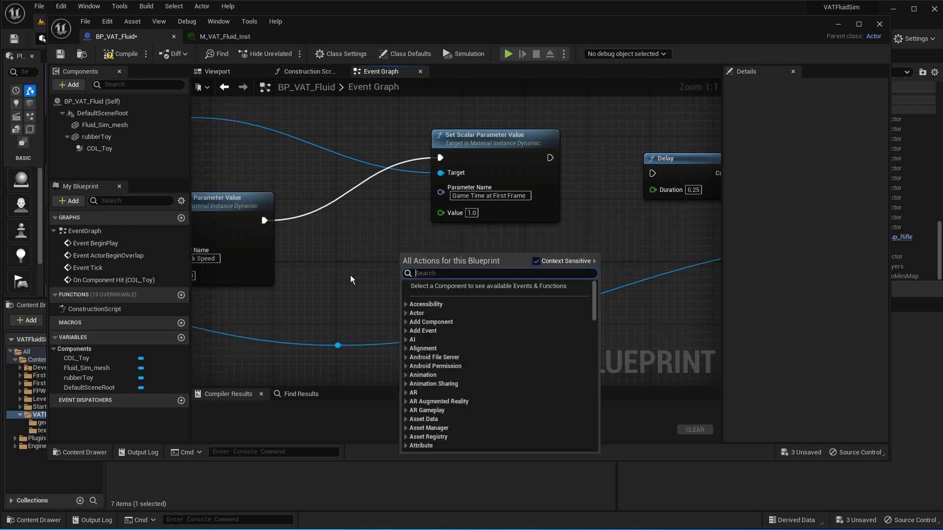
type("get")
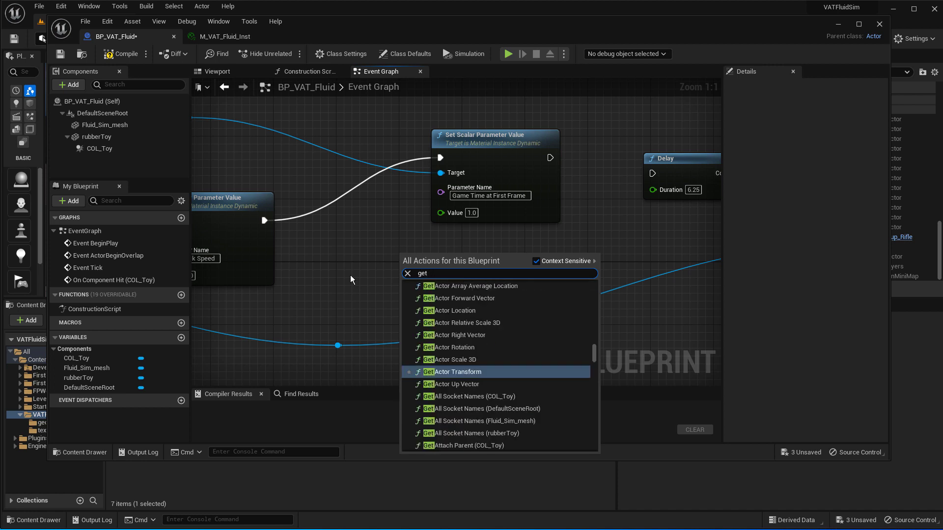
type(" time")
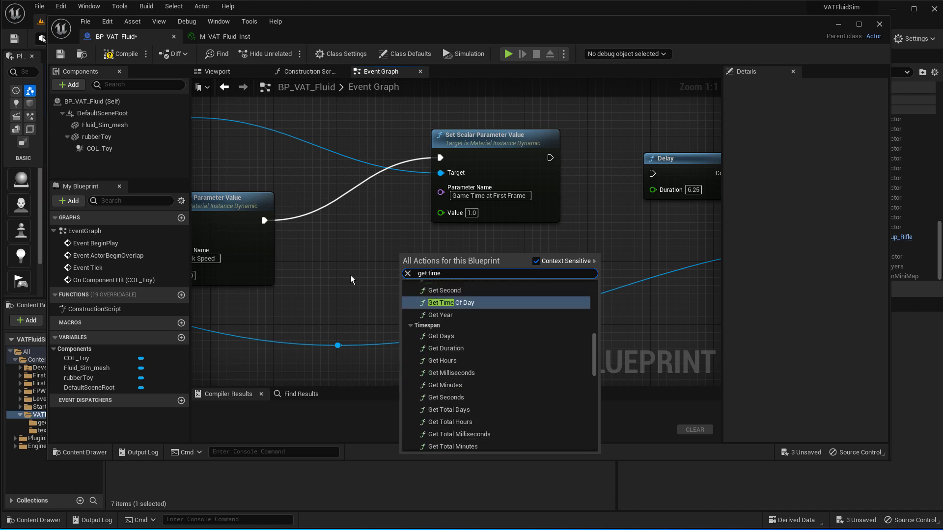
type(" s")
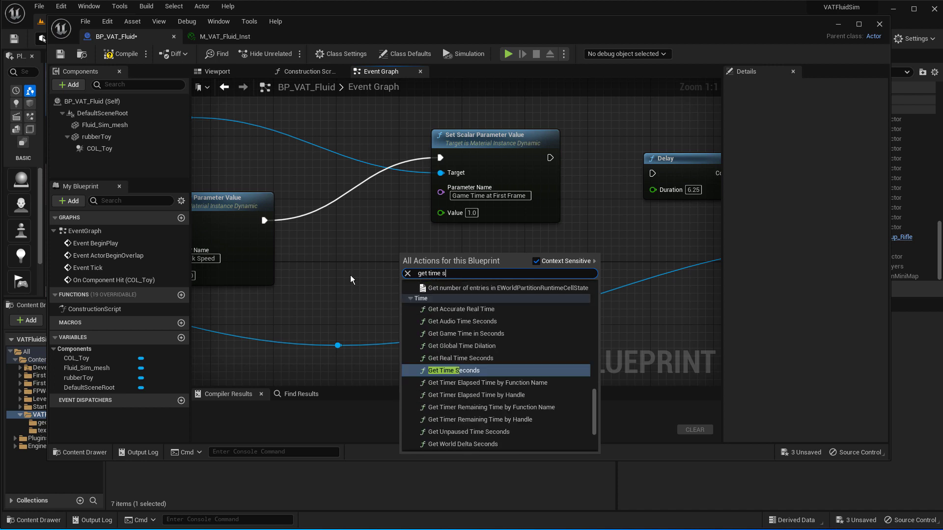
type("econds")
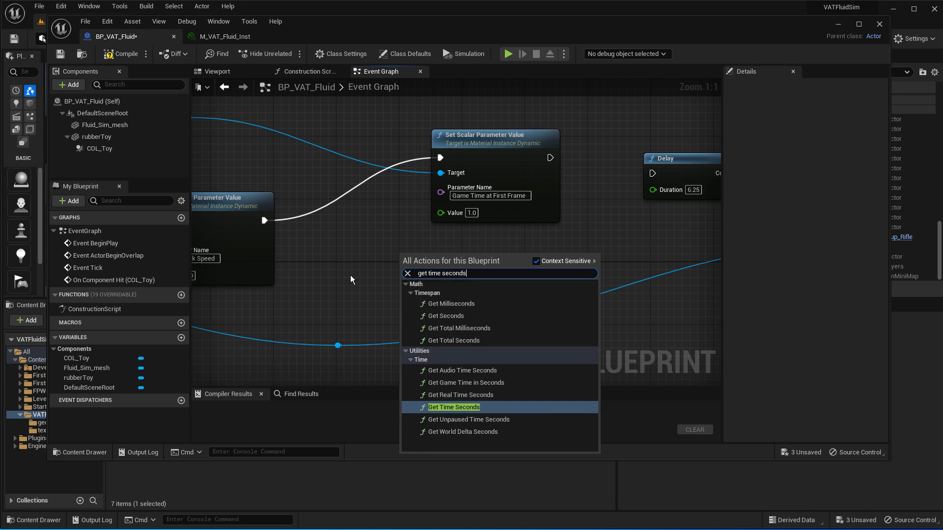
key("Return")
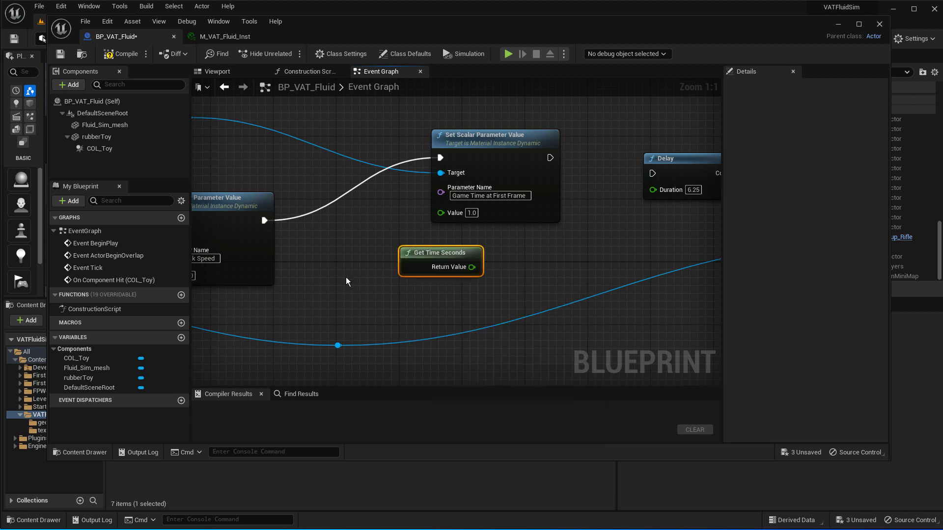
left_click_drag(441, 258, 439, 214)
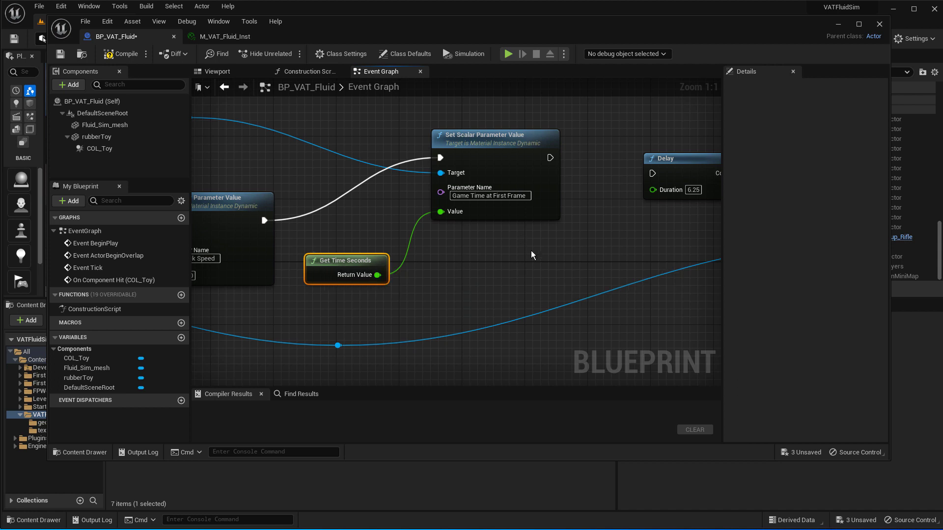
- Connect the Game Time at First Frame node's execution output to the execution input of Delay
right_click_drag(531, 255, 385, 301)
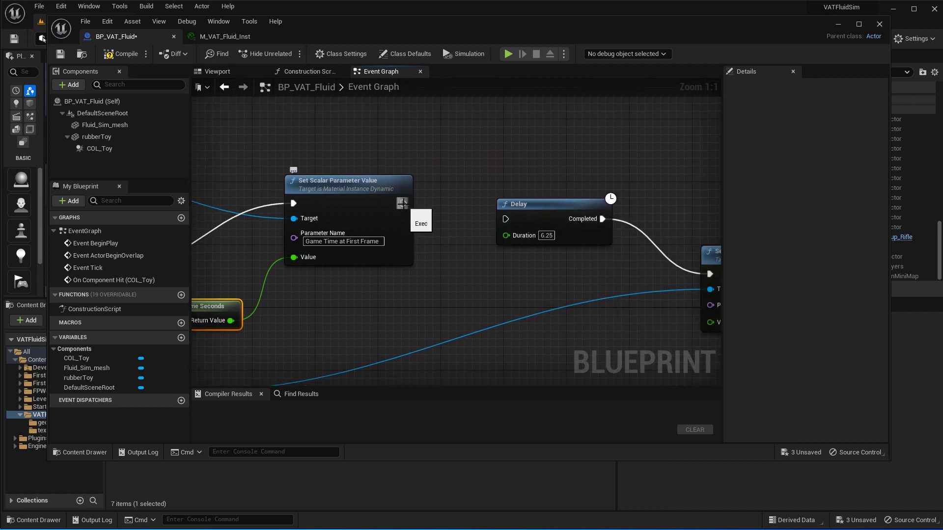
left_click_drag(401, 204, 505, 223)
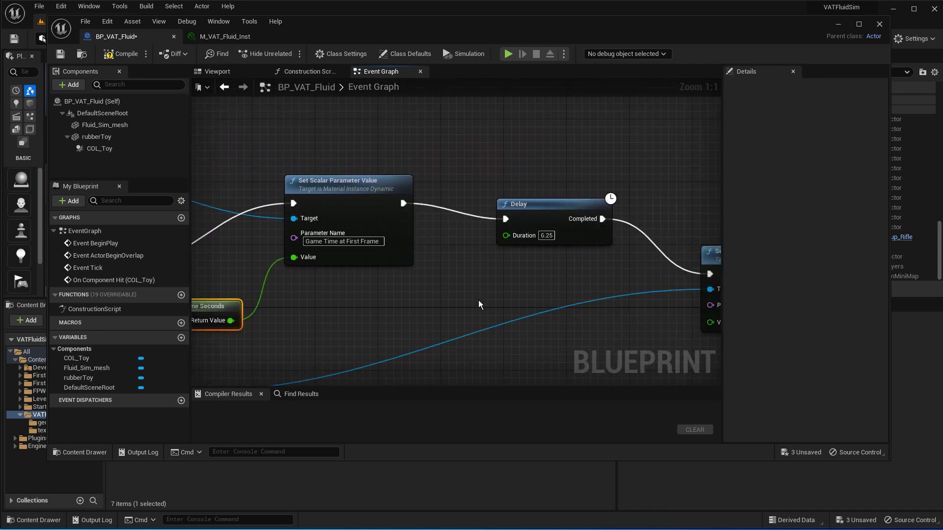
- Read the description of the Game Time at First Frame parameter in M_VAT_Fluid_Inst and return to the BP_VAT_Fluid graph
right_click_drag(376, 304, 701, 289)
mouse_move(380, 193)
right_mouse_down()
mouse_move(579, 158)
mouse_move(295, 155)
right_mouse_up()
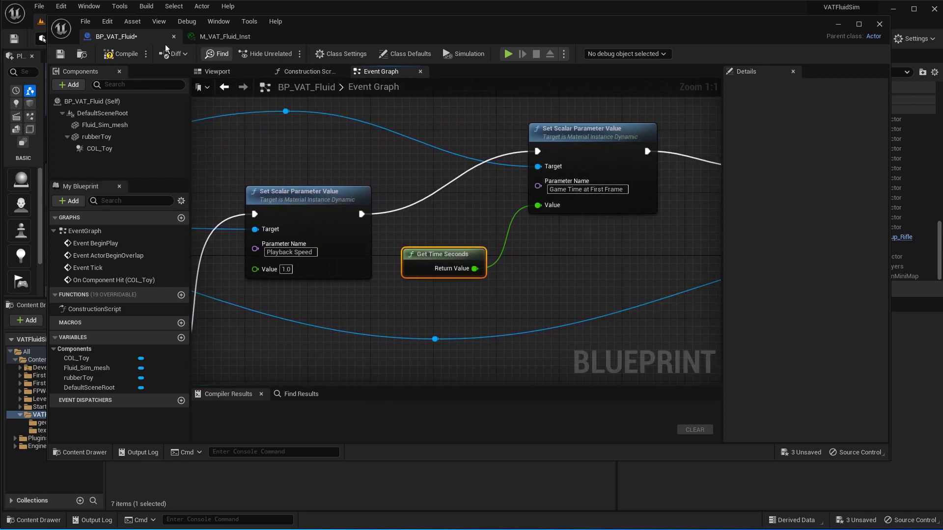
left_click(212, 39)
left_click(636, 145)
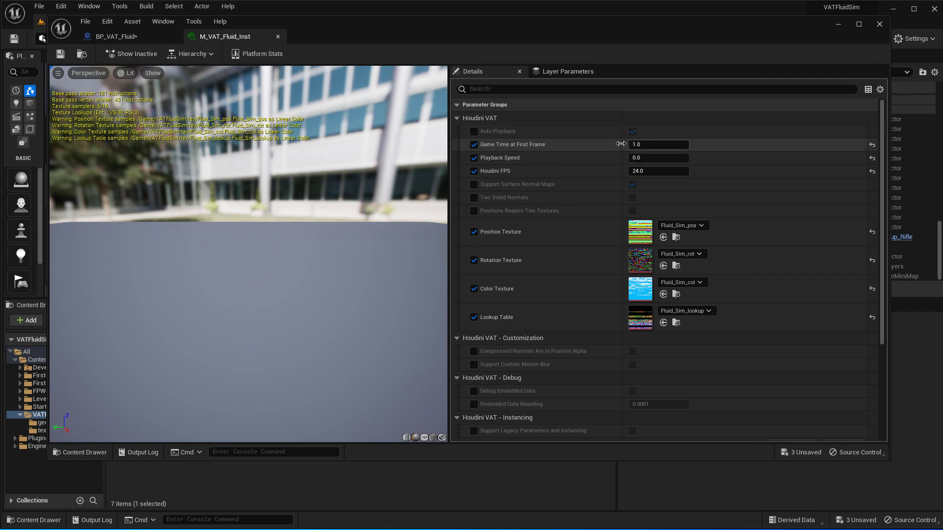
mouse_move(505, 147)
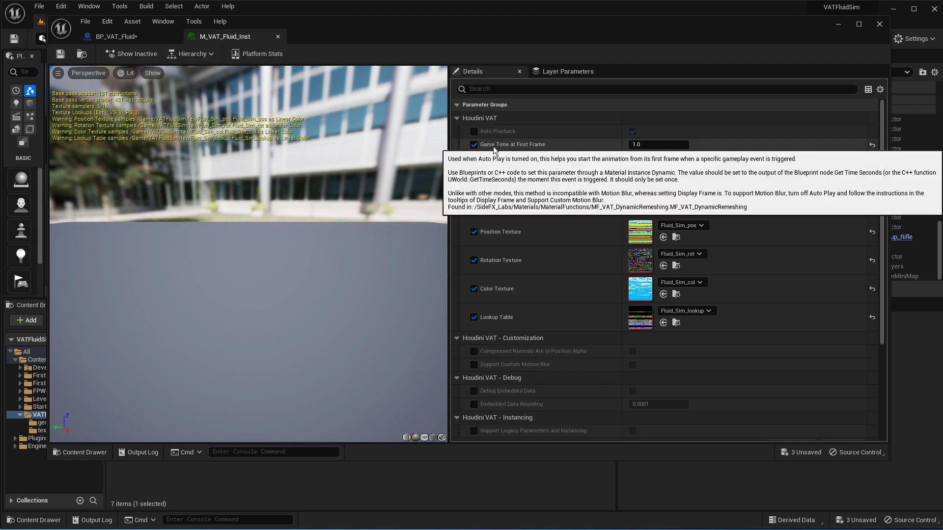
left_click(134, 40)
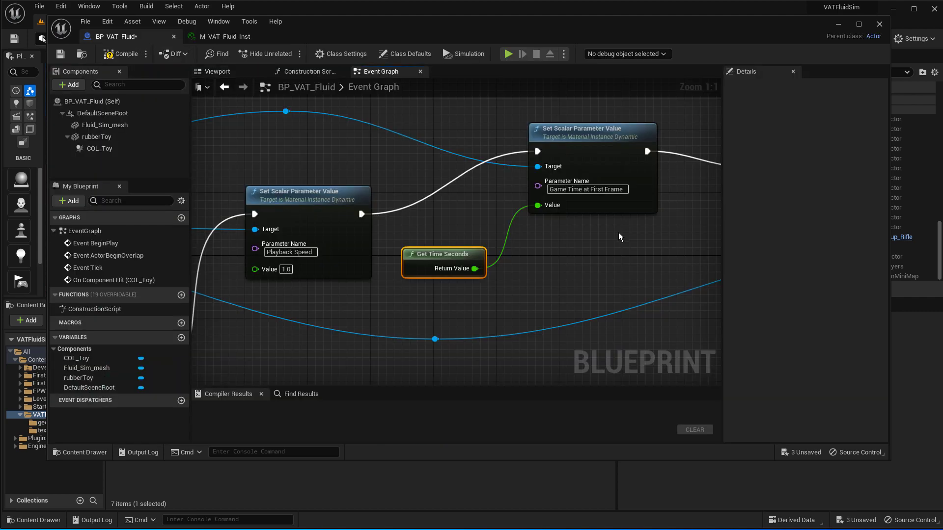
- Align Delay with the Game Time at First Frame node so the execution link between them runs straight
right_click_drag(578, 254, 410, 258)
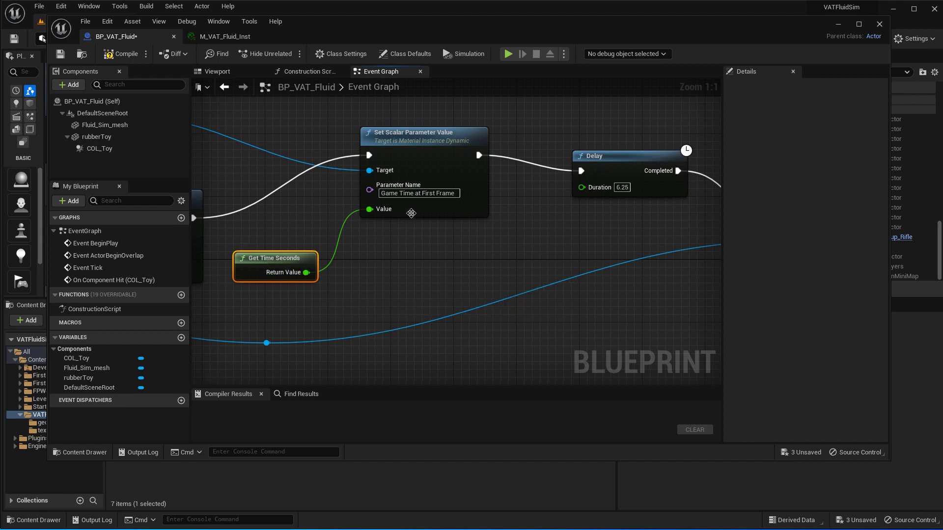
right_click_drag(443, 253, 273, 280)
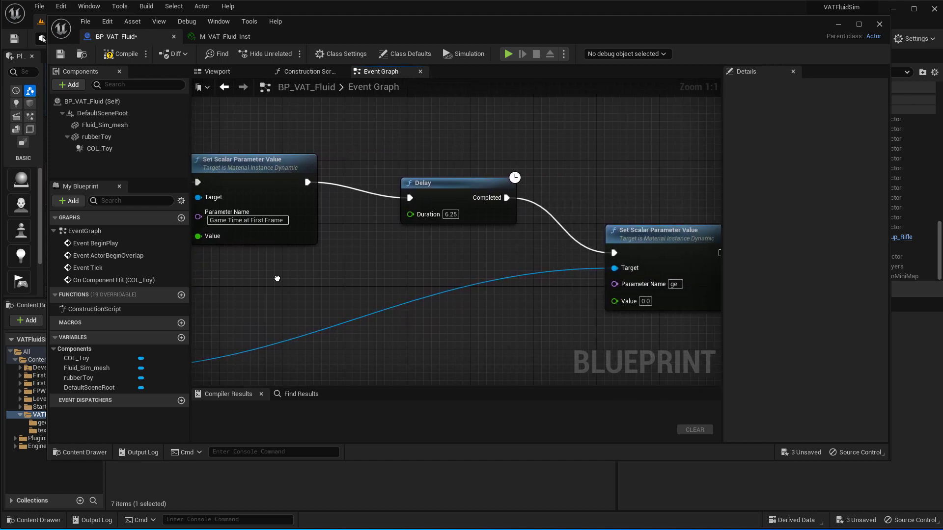
left_click_drag(440, 180, 438, 169)
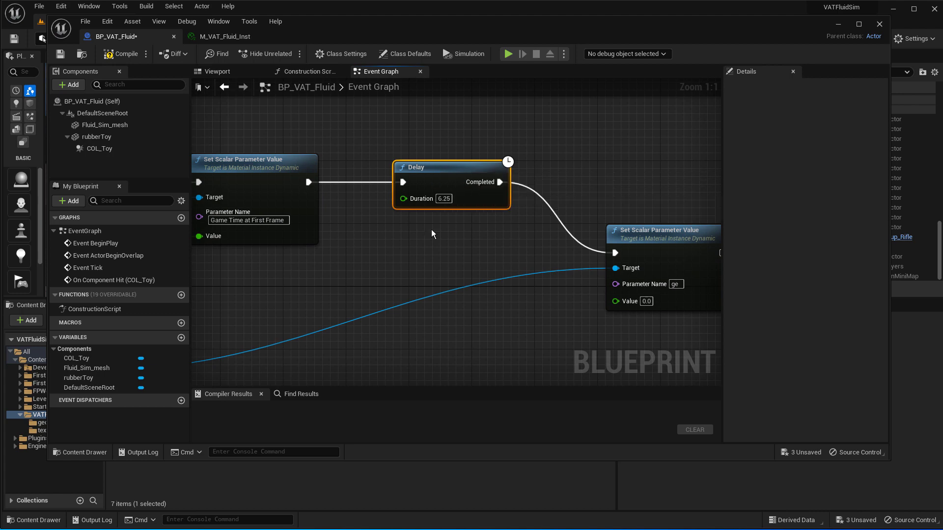
- Set the Parameter Name of the Set Scalar Parameter Value node after Delay to Playback Speed
right_click_drag(441, 245, 296, 234)
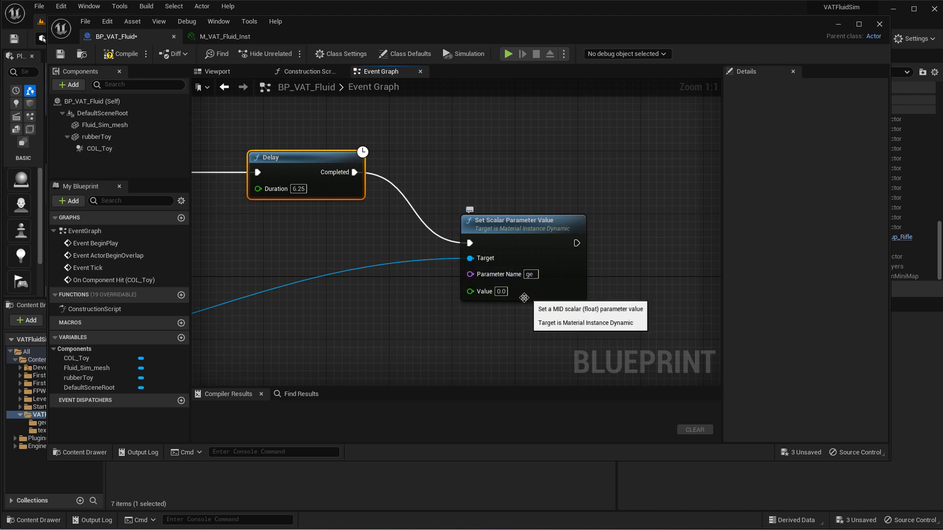
right_click_drag(488, 175, 692, 163)
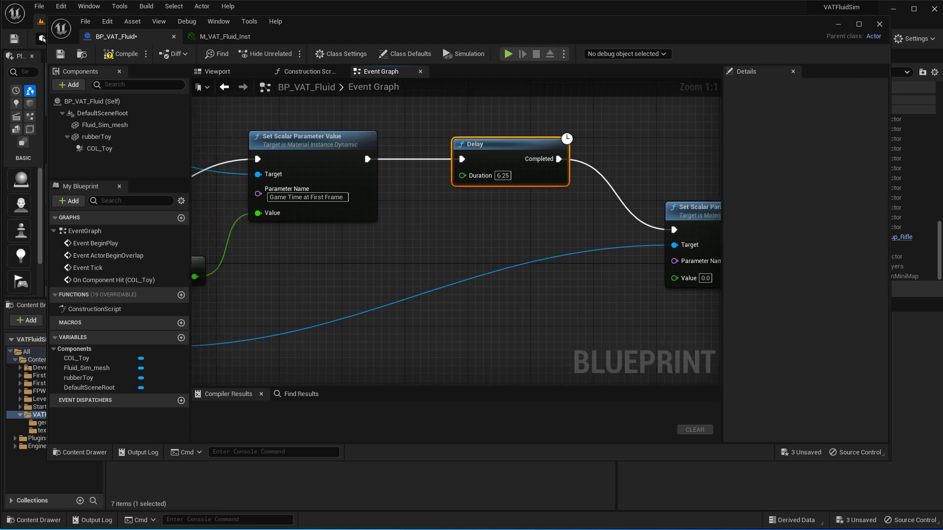
right_click_drag(352, 252, 308, 239)
right_click_drag(629, 309, 385, 301)
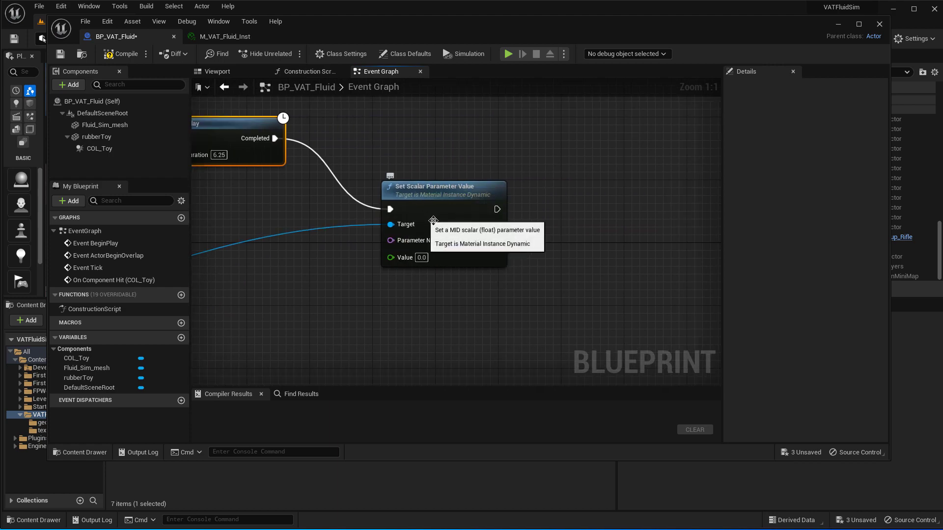
right_click_drag(235, 172, 332, 191)
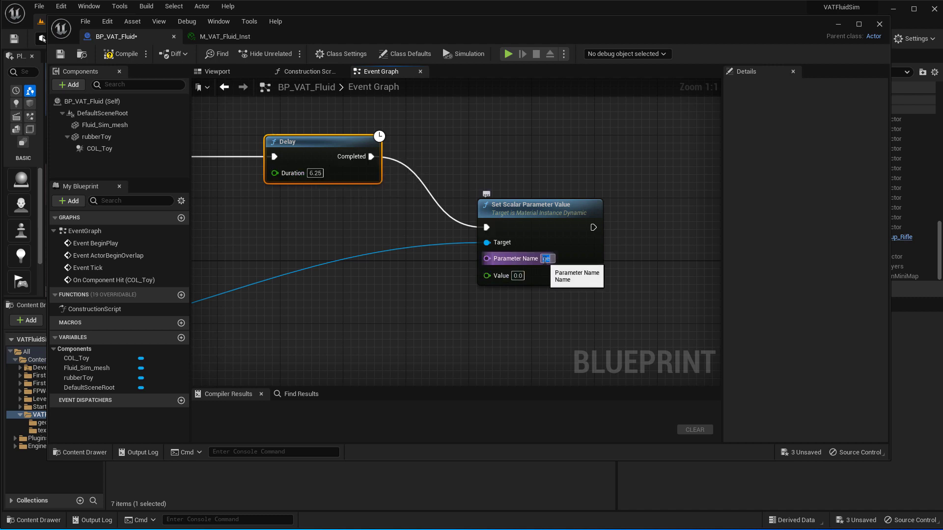
left_click(545, 261)
type("Playback")
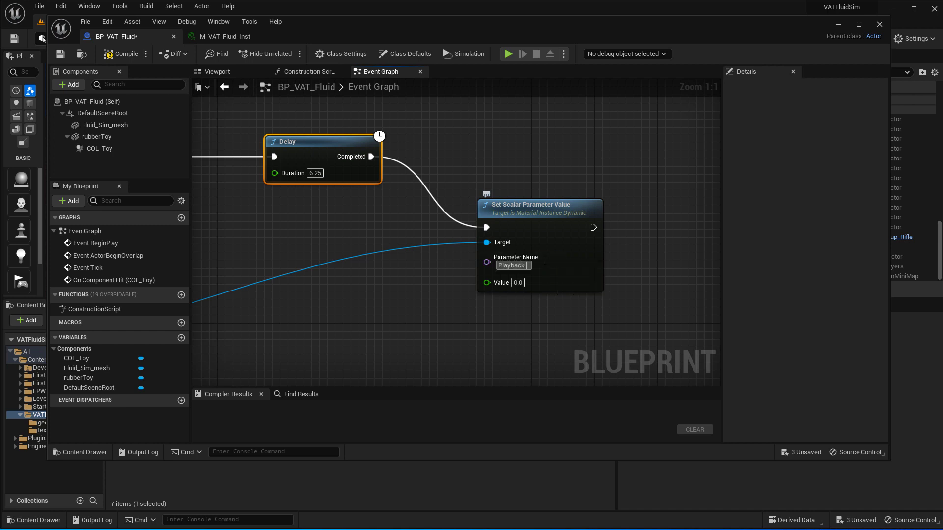
type(" Speed")
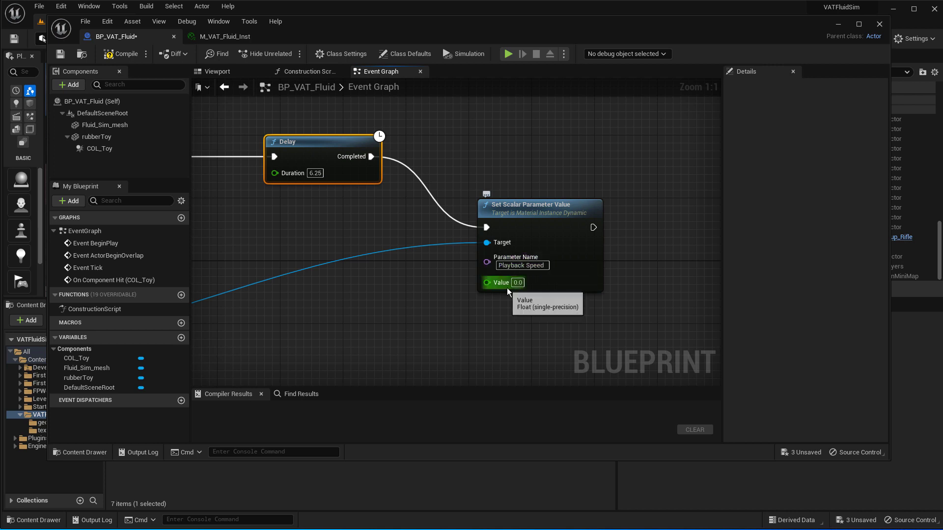
left_click(454, 336)
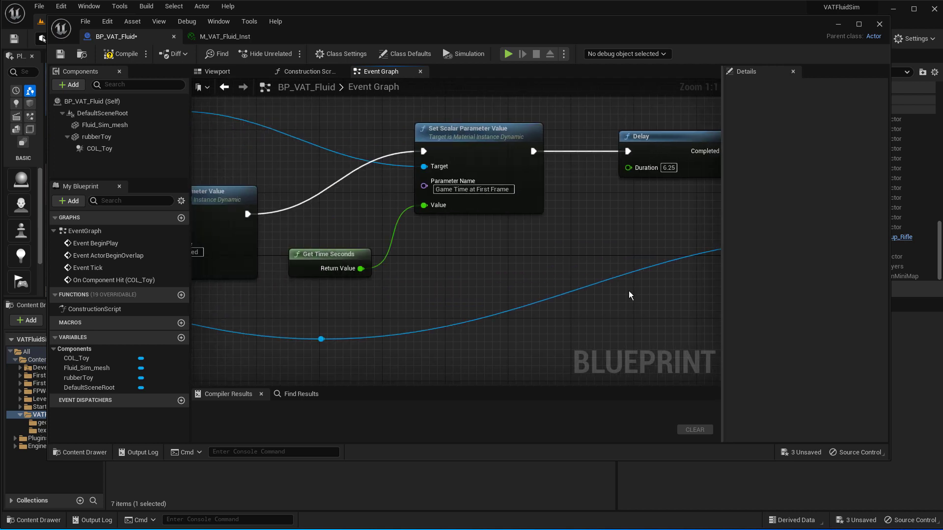
- Check the Delay and Playback Speed nodes, compile and save BP_VAT_Fluid, and close its editor window
right_click_drag(224, 289, 524, 284)
right_click_drag(661, 278, 330, 270)
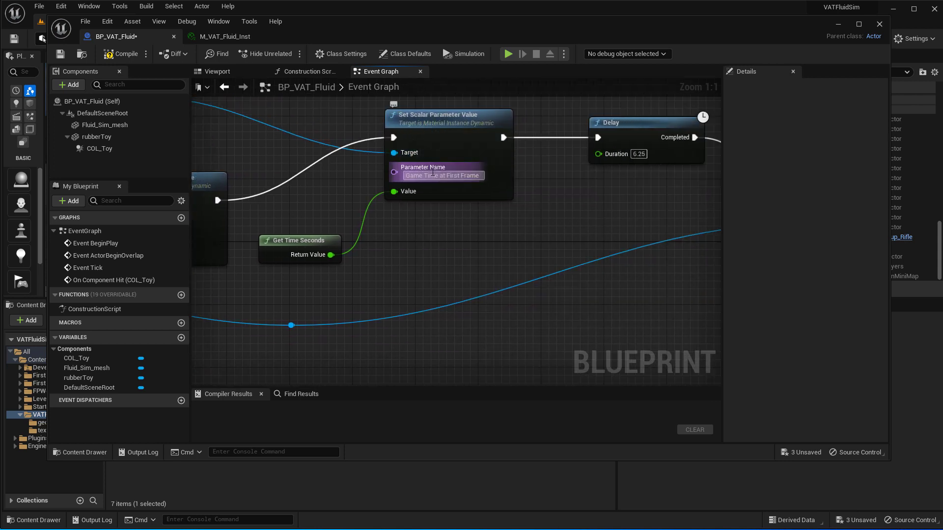
right_click_drag(638, 165, 411, 171)
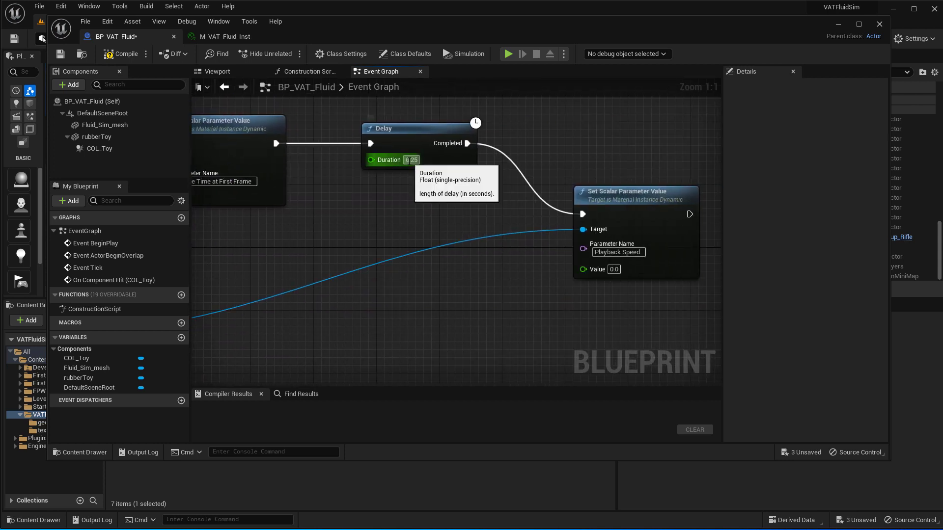
right_click_drag(635, 282, 474, 284)
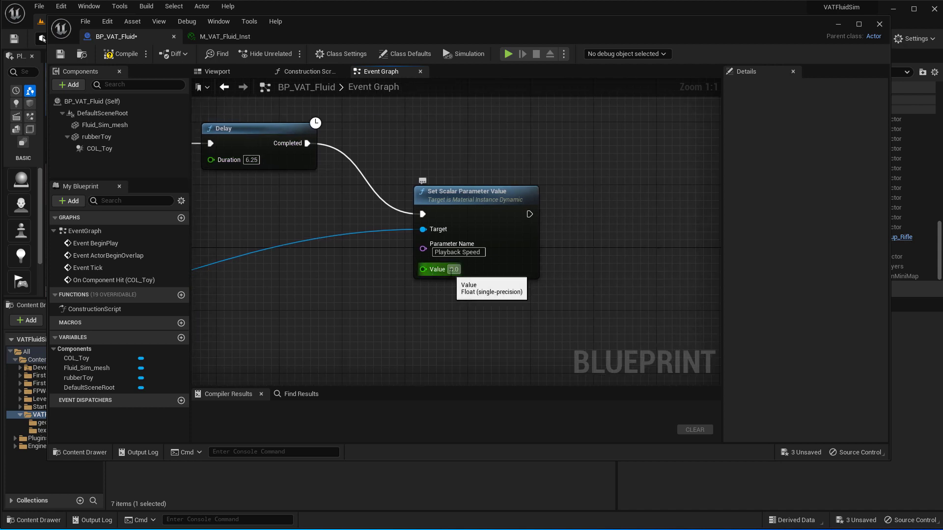
right_click_drag(514, 332, 524, 290)
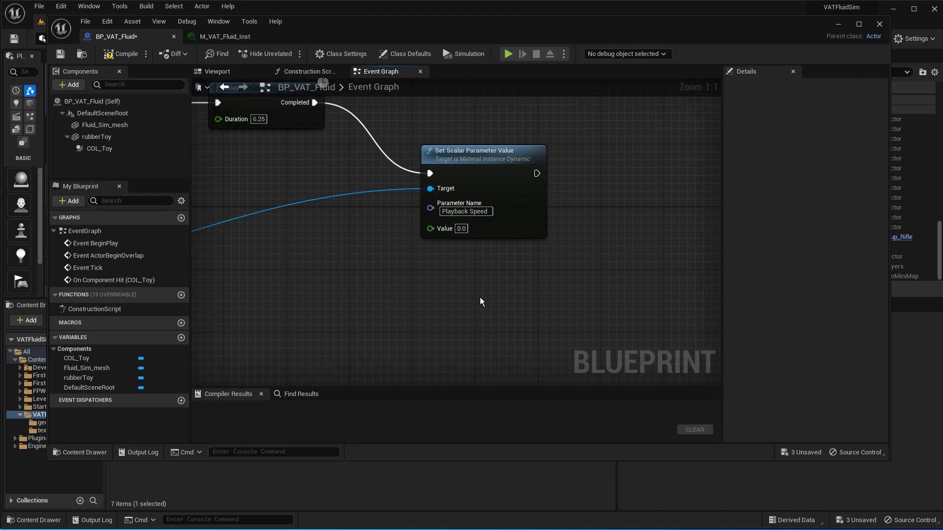
right_click_drag(426, 318, 551, 338)
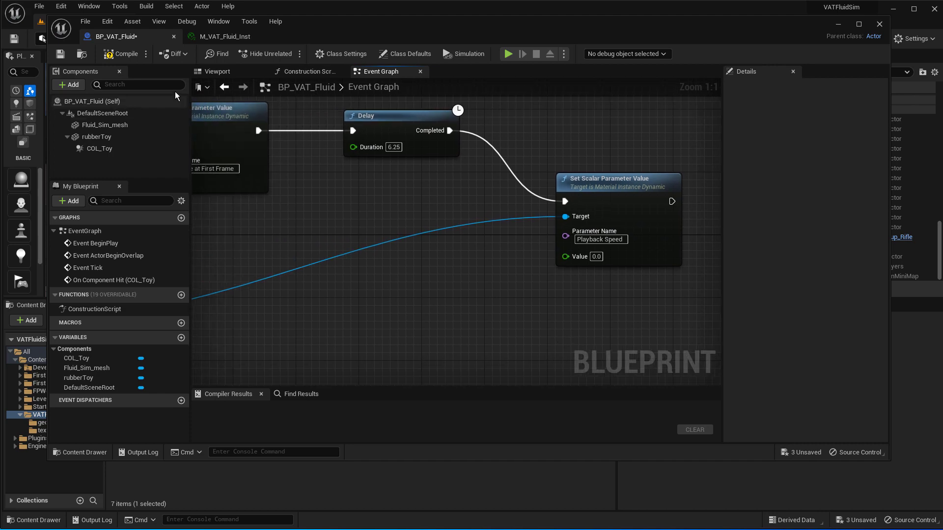
left_click(123, 54)
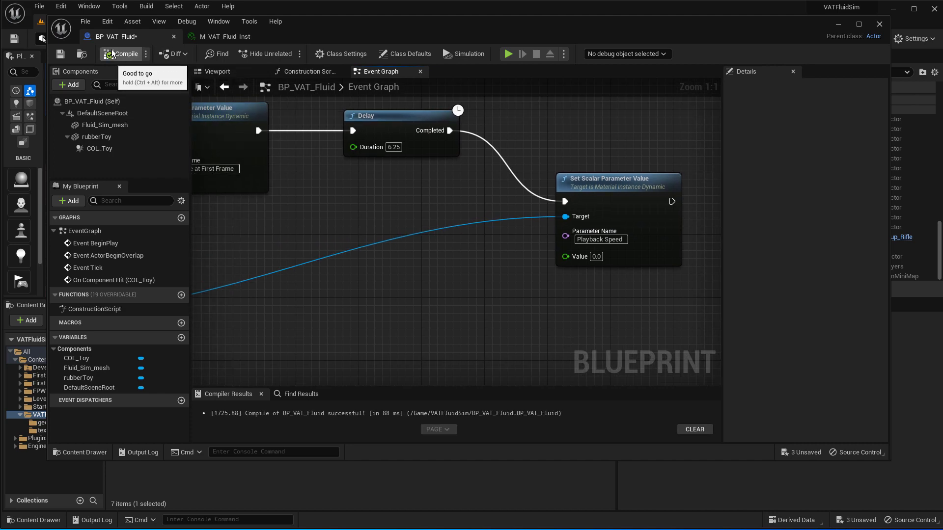
left_click(60, 55)
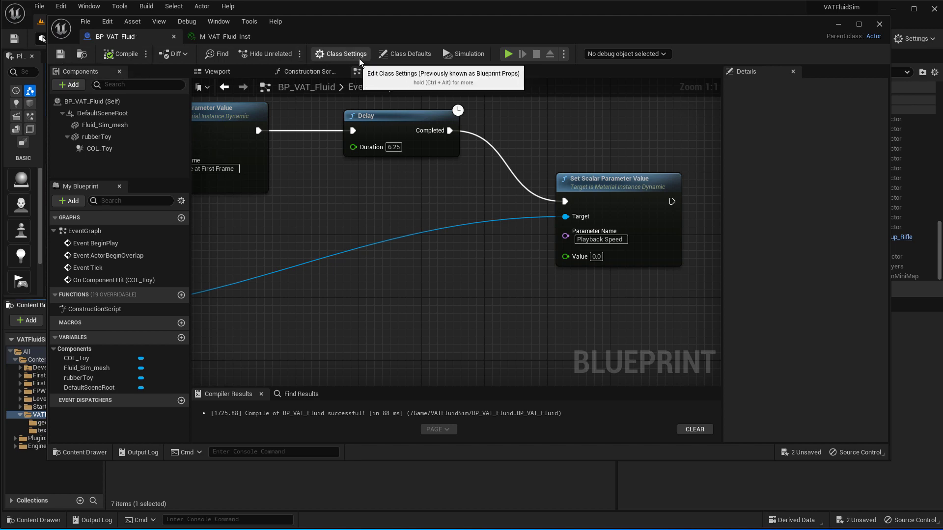
left_click_drag(345, 22, 274, 168)
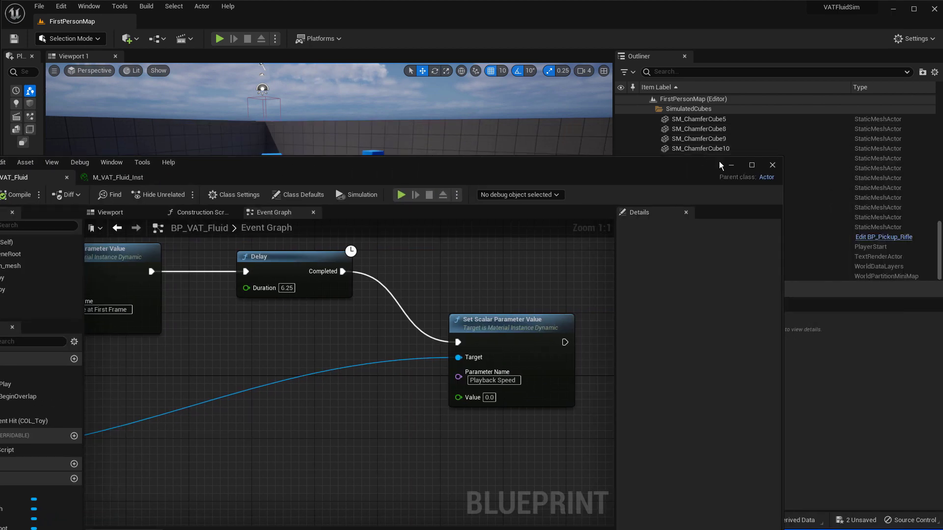
left_click(773, 167)
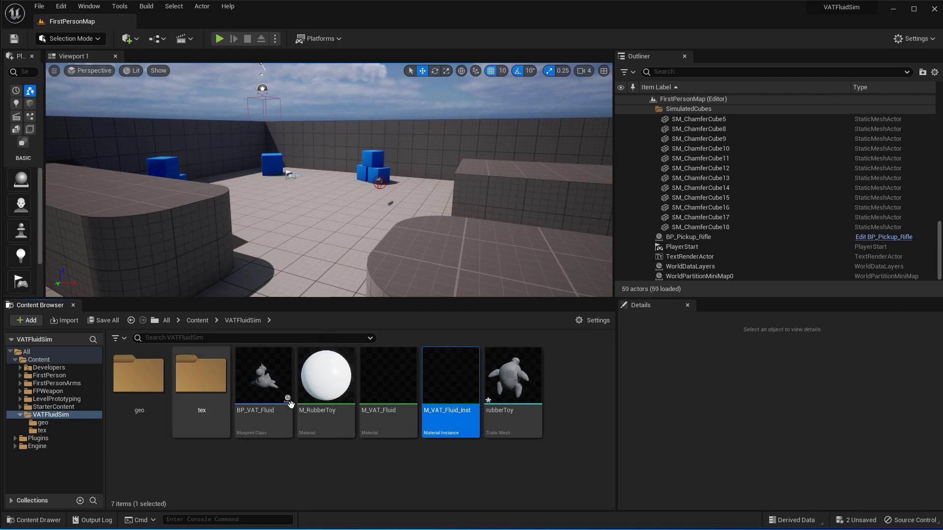
- Place a BP_VAT_Fluid actor on the open floor of FirstPersonMap, raise it, and shift it toward the stacked blue cubes
mouse_move(270, 377)
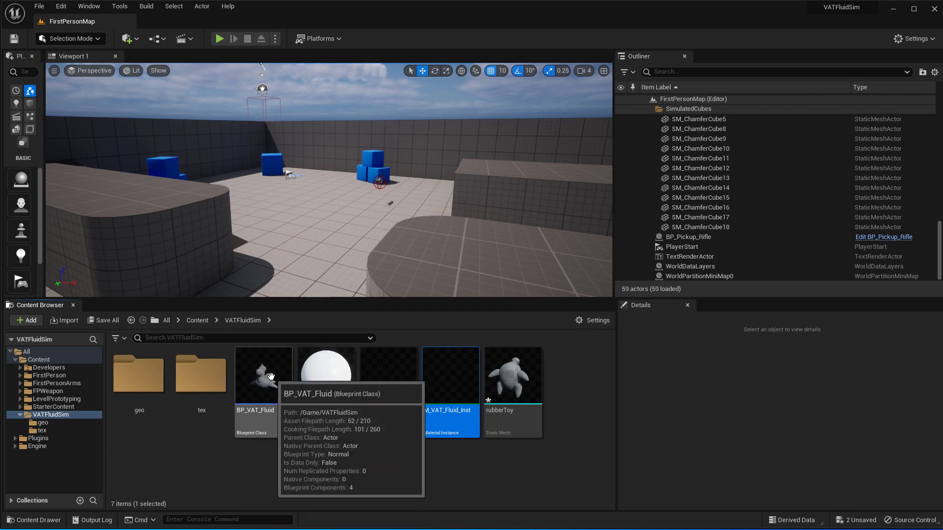
left_click_drag(270, 376, 324, 203)
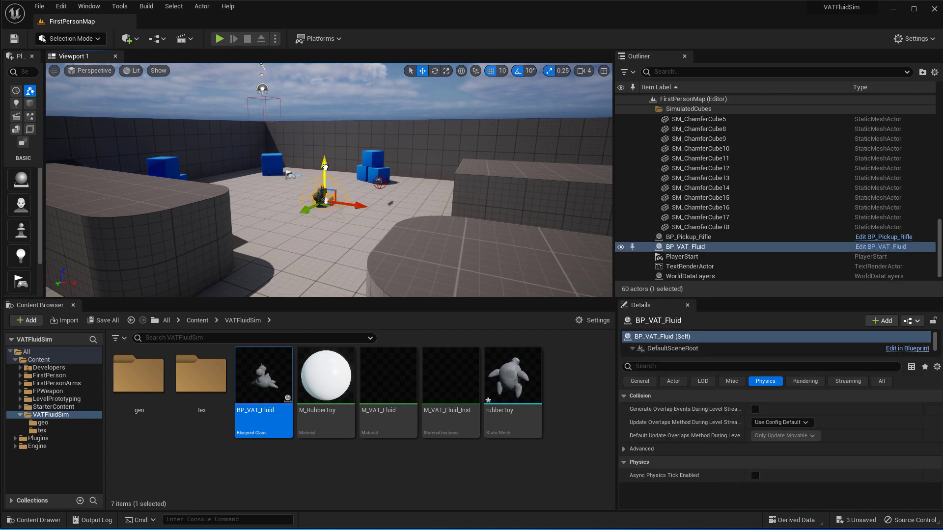
left_click_drag(324, 167, 323, 136)
left_click_drag(366, 177, 428, 208)
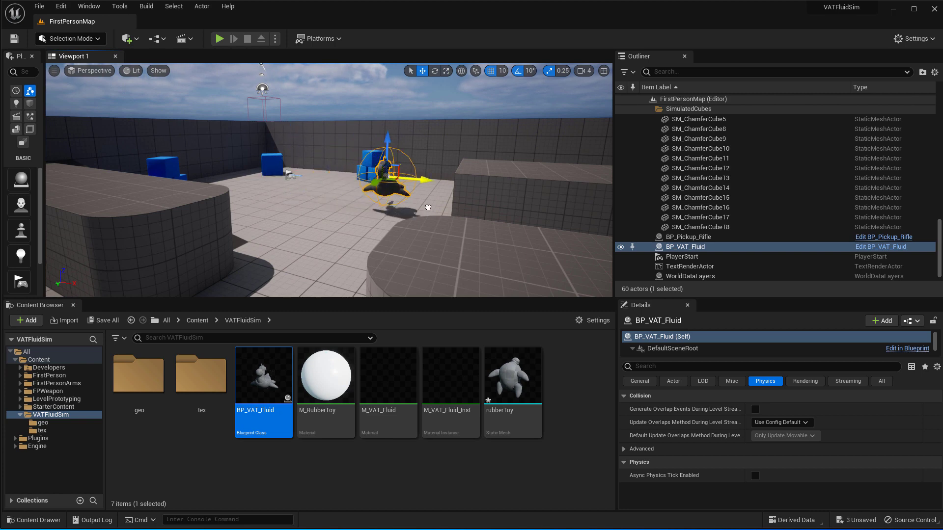
- Move the BP_VAT_Fluid actor along its green axis, away from the rifle pickup into the open floor area
right_click_drag(405, 199, 464, 210)
key("w")
key("s")
key("w")
key("s")
right_click_drag(373, 192, 372, 191)
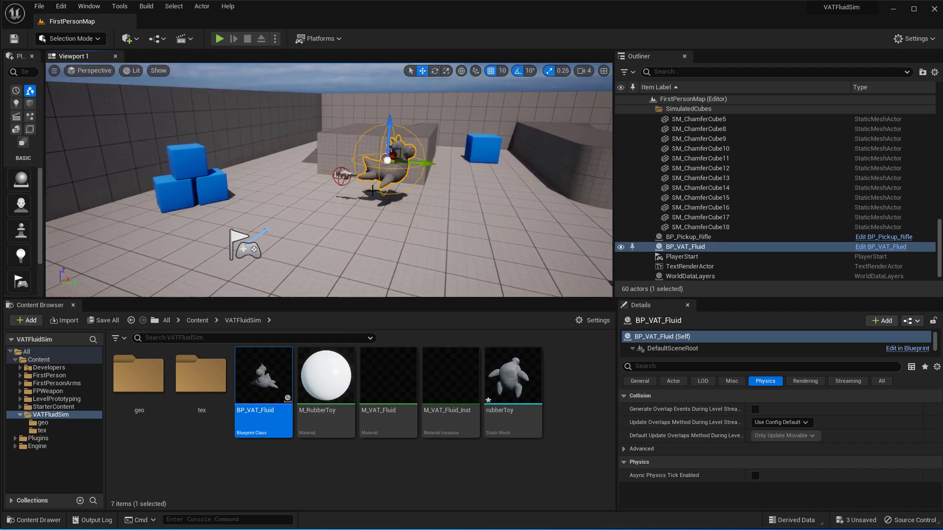
left_click_drag(431, 163, 506, 166)
- Rotate the BP_VAT_Fluid toy about its vertical axis to face the player start side and lower it onto the floor
left_click(434, 73)
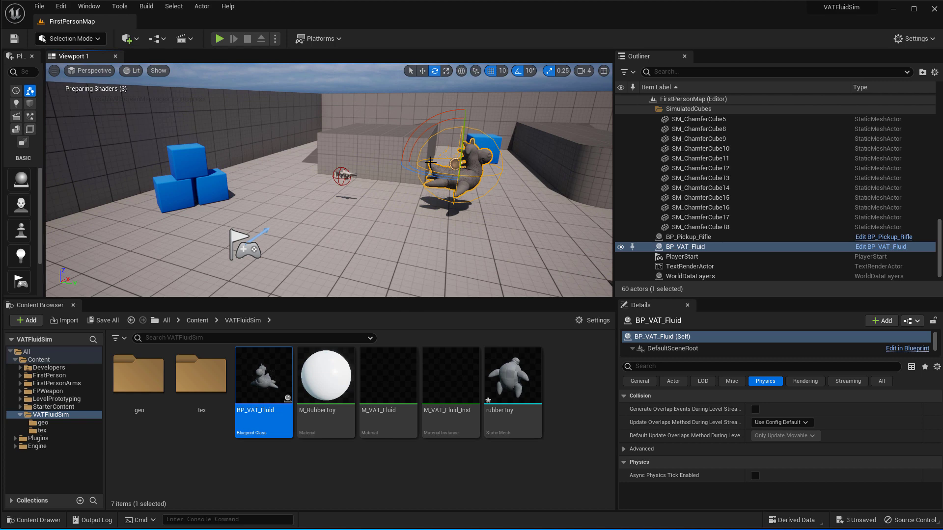
left_click_drag(417, 169, 550, 169)
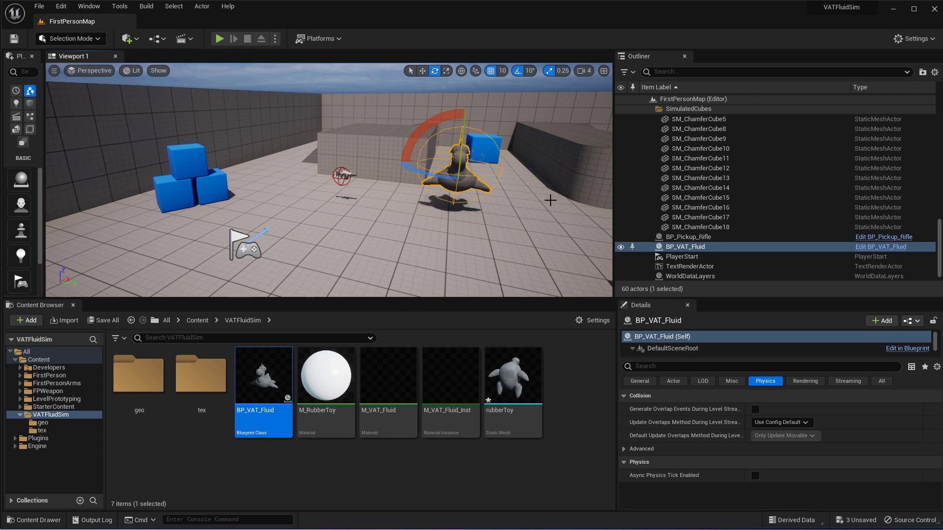
left_click(423, 71)
left_click_drag(464, 123, 460, 146)
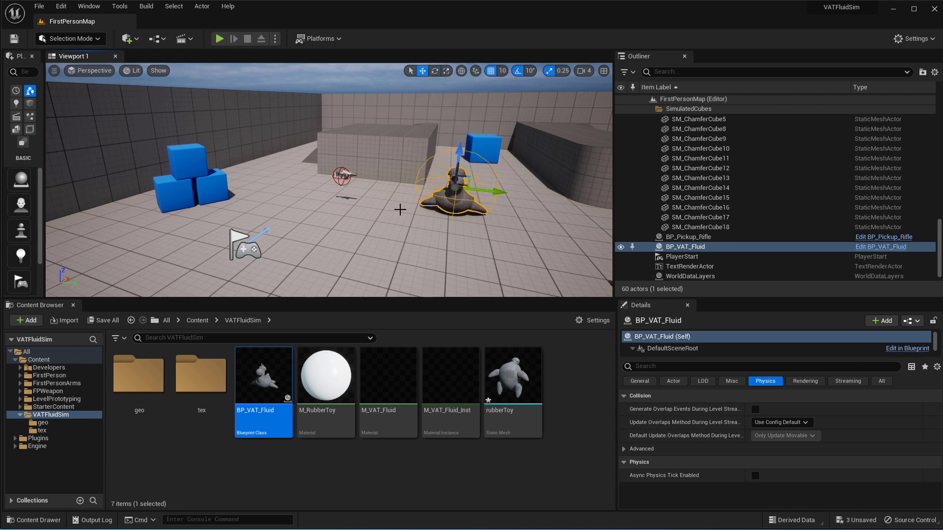
- Play-test FirstPersonMap by picking up the rifle and shooting the toy to check the fluid playback, and end the play session
left_click(219, 38)
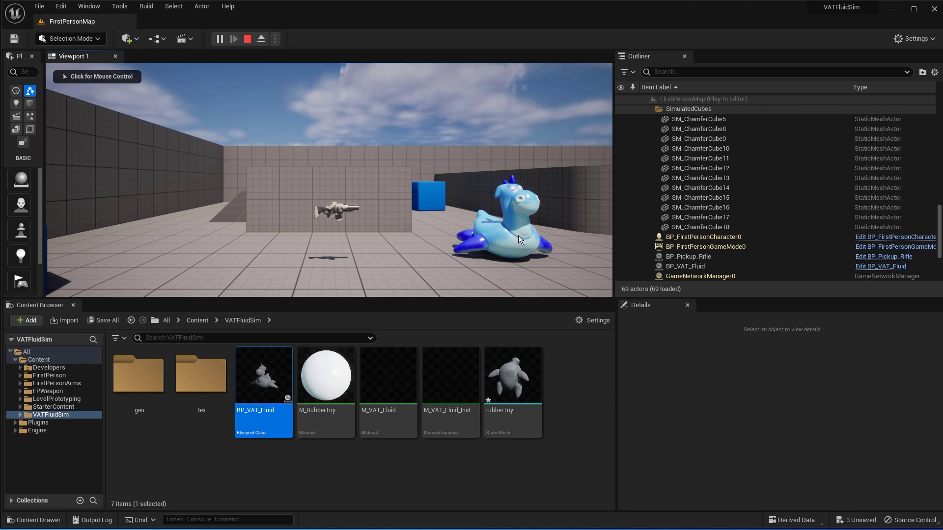
left_click(479, 236)
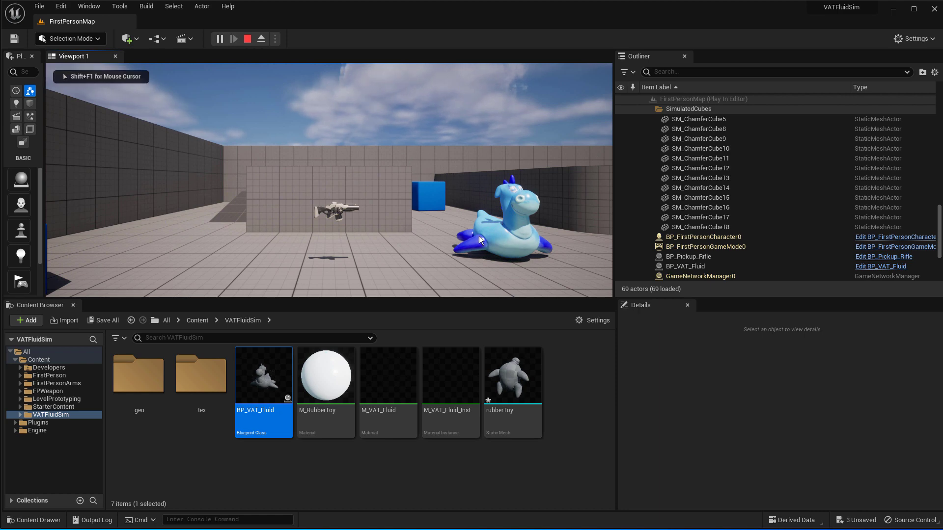
key("w")
key("w")
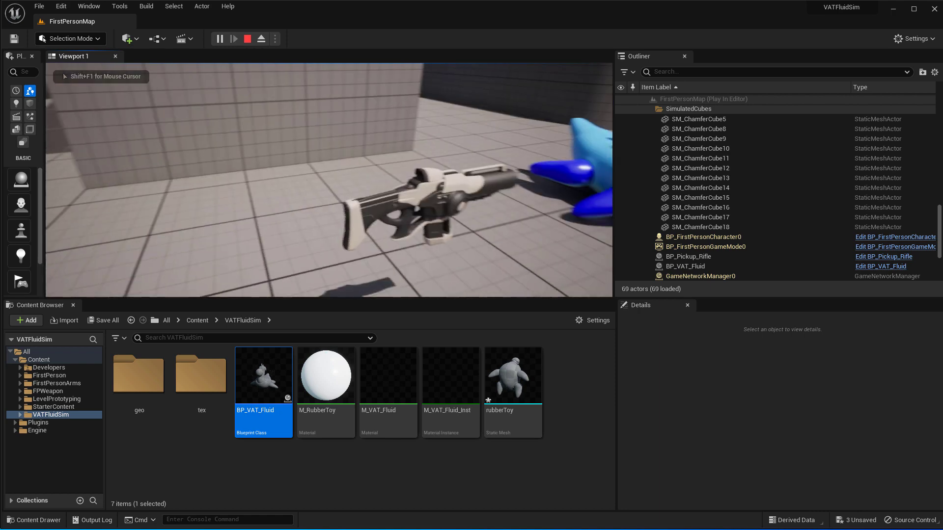
key("d")
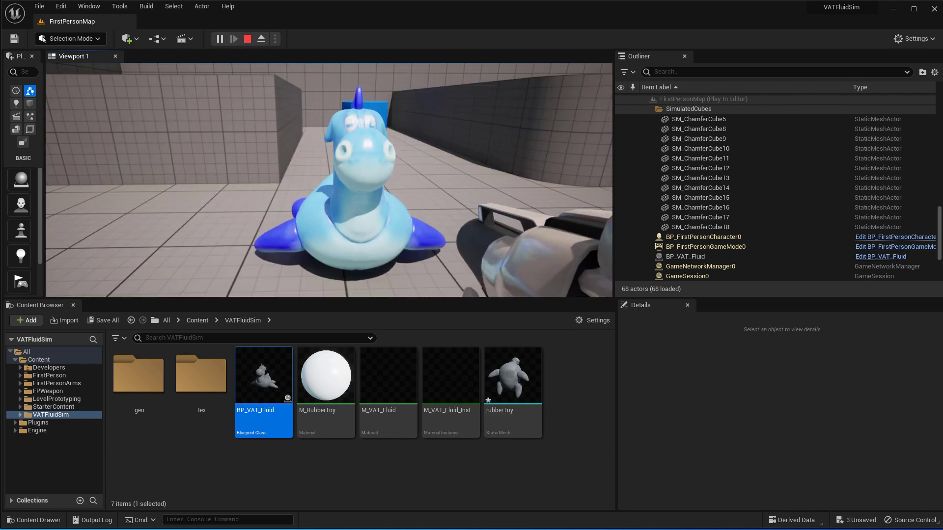
left_click(329, 180)
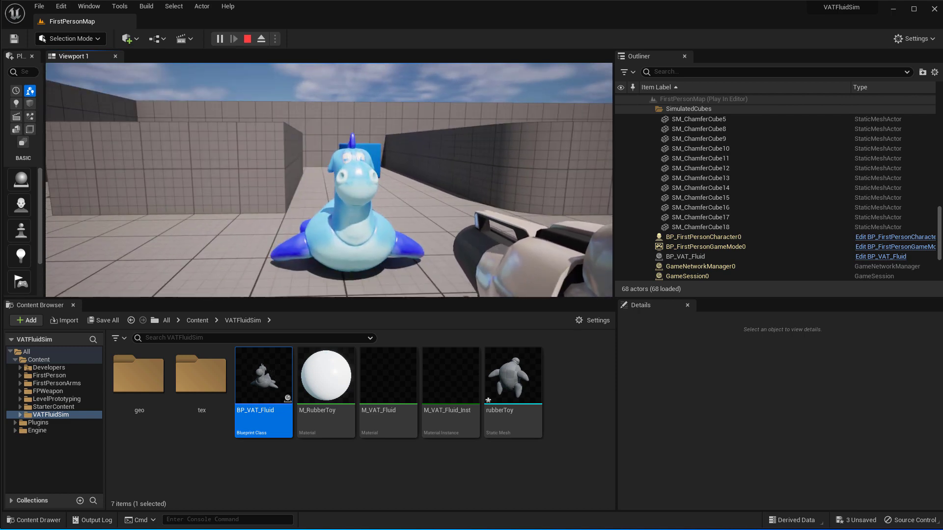
left_click(329, 180)
key("d")
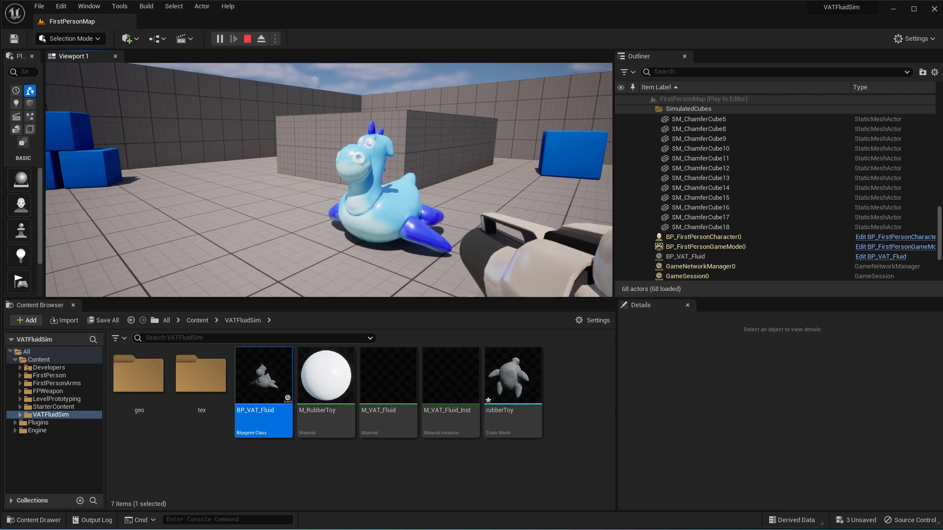
key("Escape")
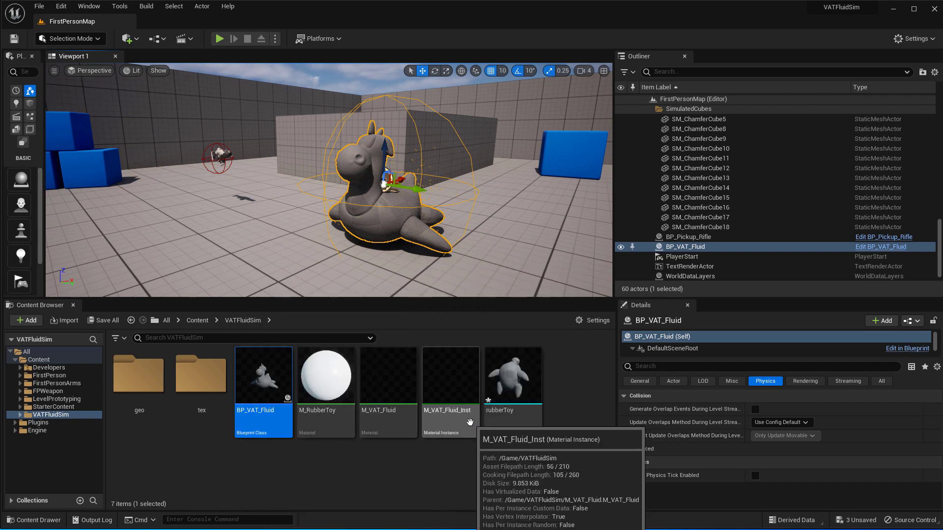
- Set the constant feeding Opacity in the M_VAT_Fluid material to 0.8 and save the material
double_click(398, 389)
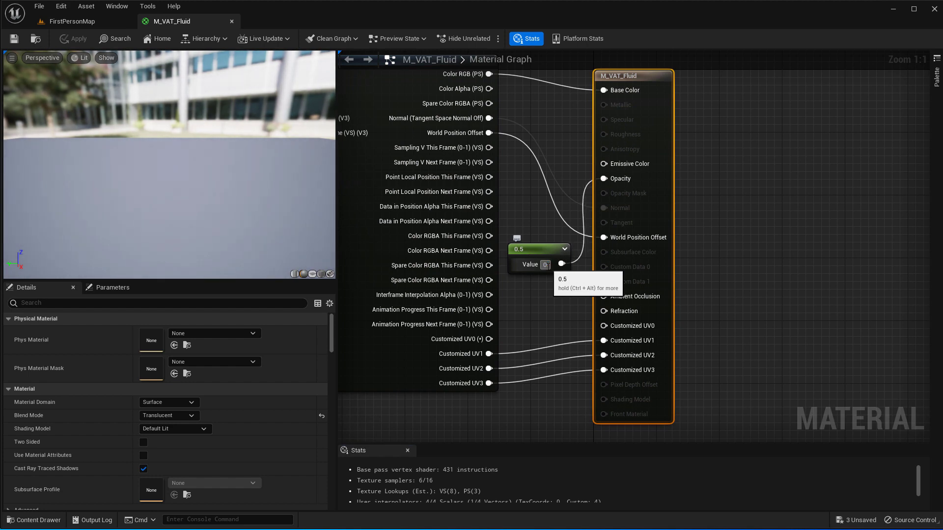
key("Return")
left_click(782, 278)
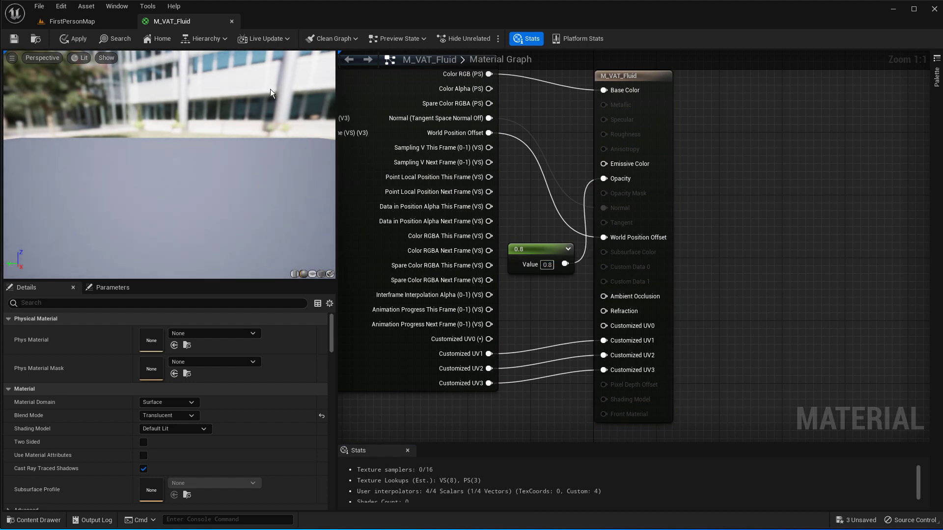
left_click(36, 40)
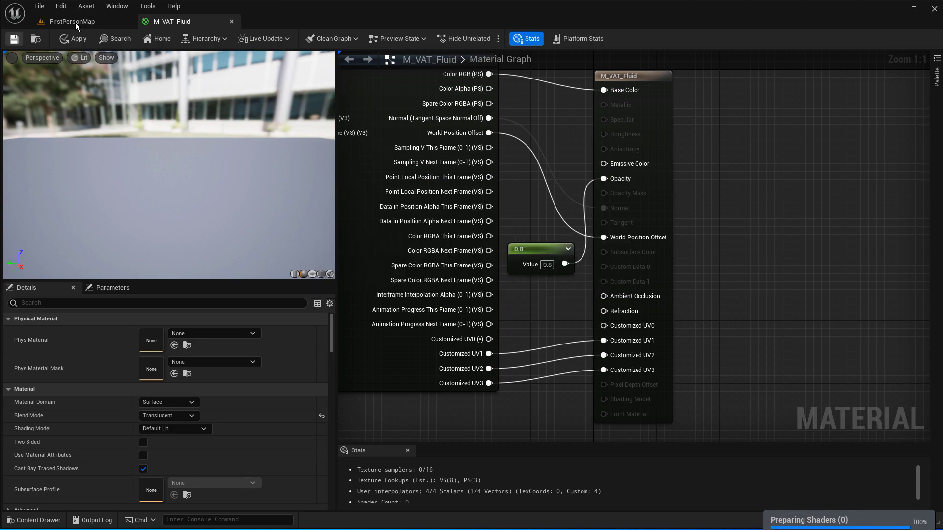
- Play-test FirstPersonMap again, picking up the rifle and shooting the toy to check the fluid with the new opacity
left_click(75, 22)
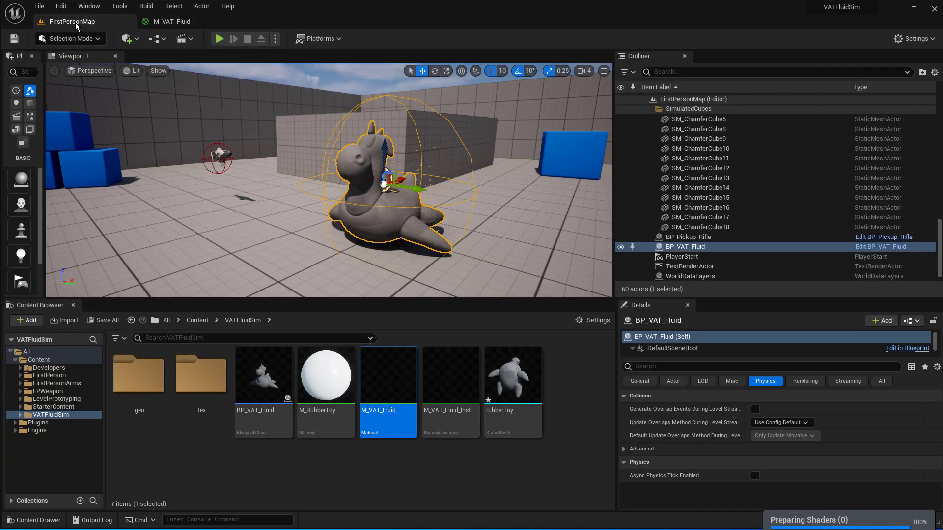
left_click(219, 39)
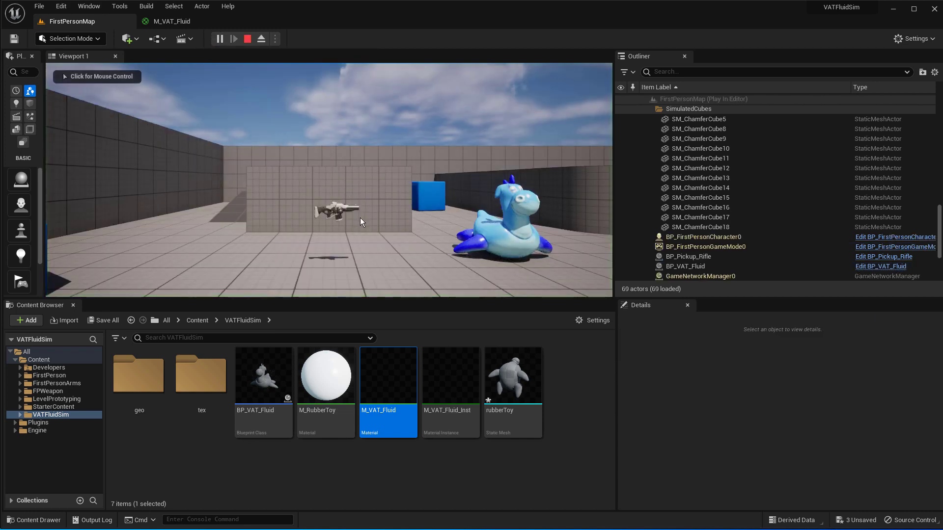
left_click(360, 217)
key("w")
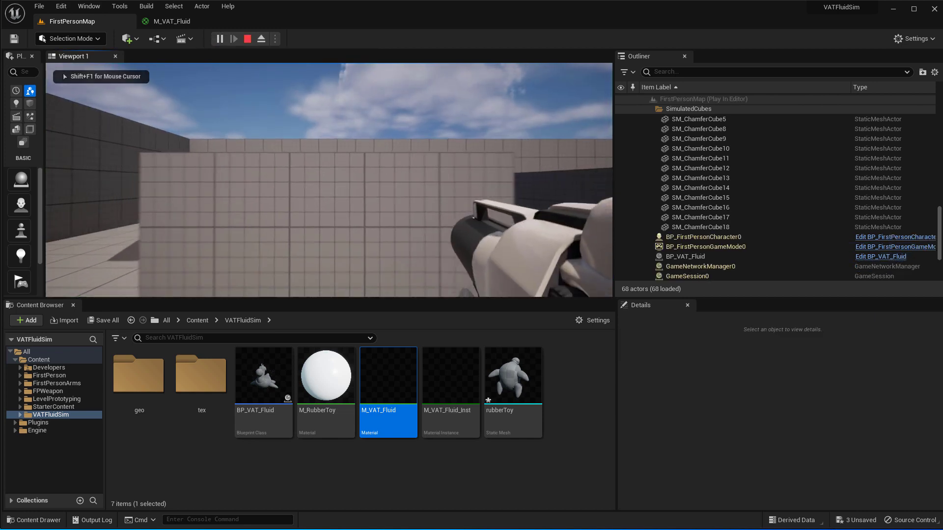
key("s")
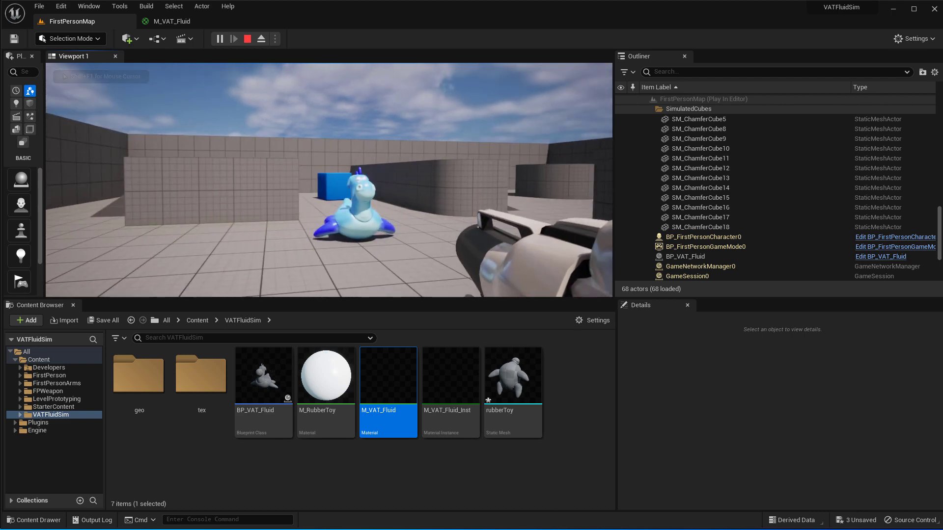
key("w")
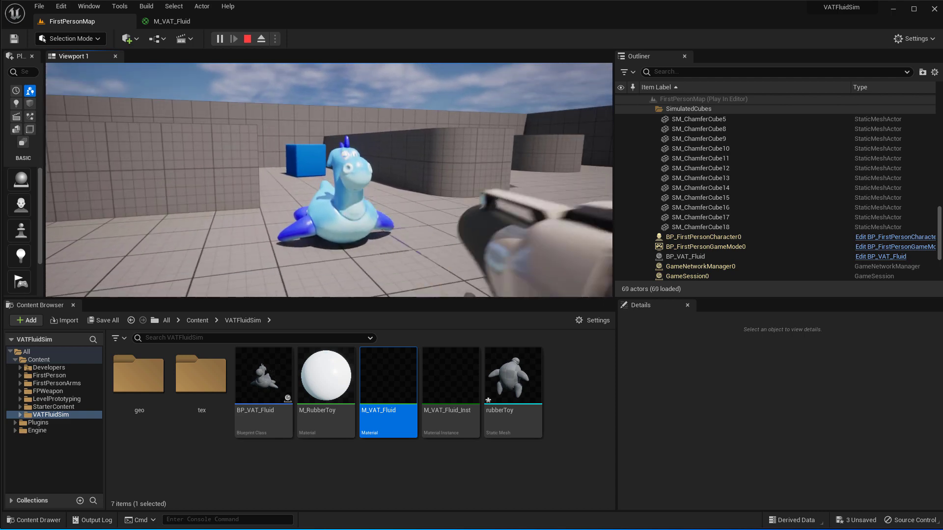
key("w")
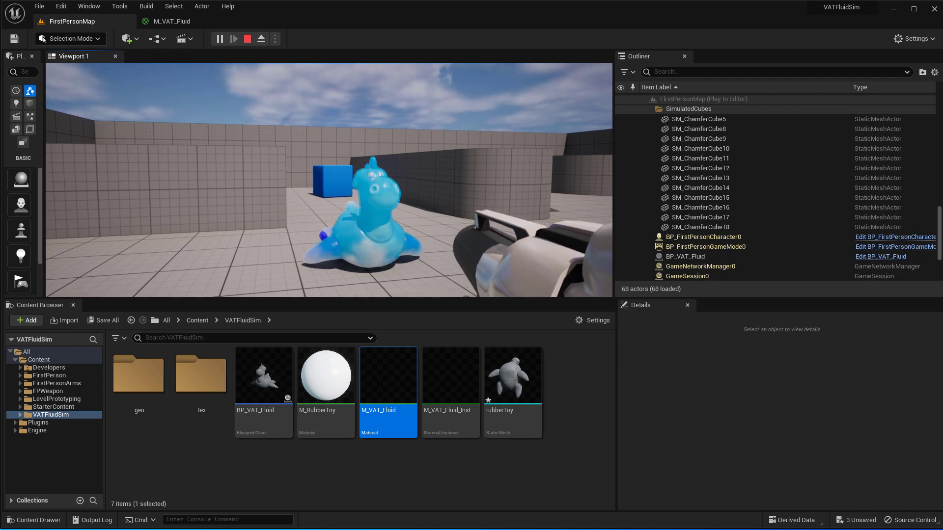
key("d")
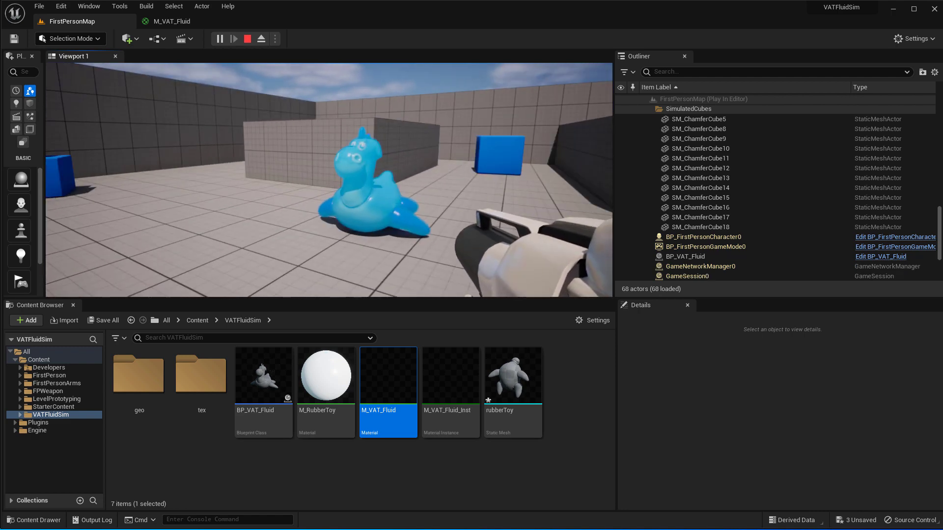
- Shoot the toy again and move around it to examine the fluid playback up close
left_click(329, 180)
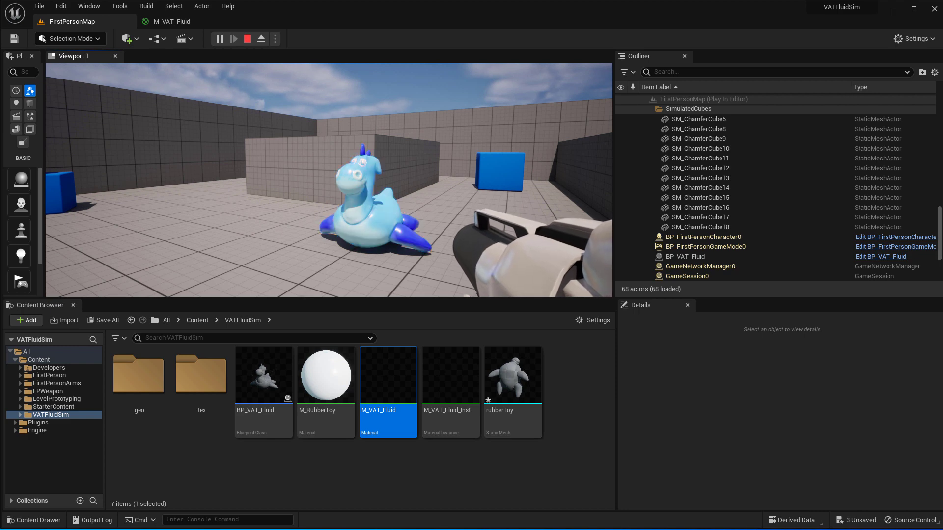
left_click(329, 180)
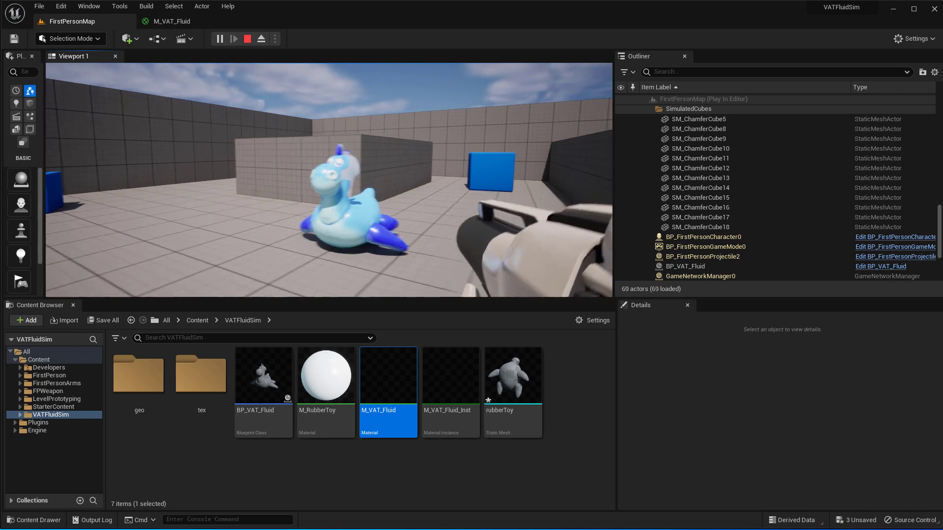
key("w")
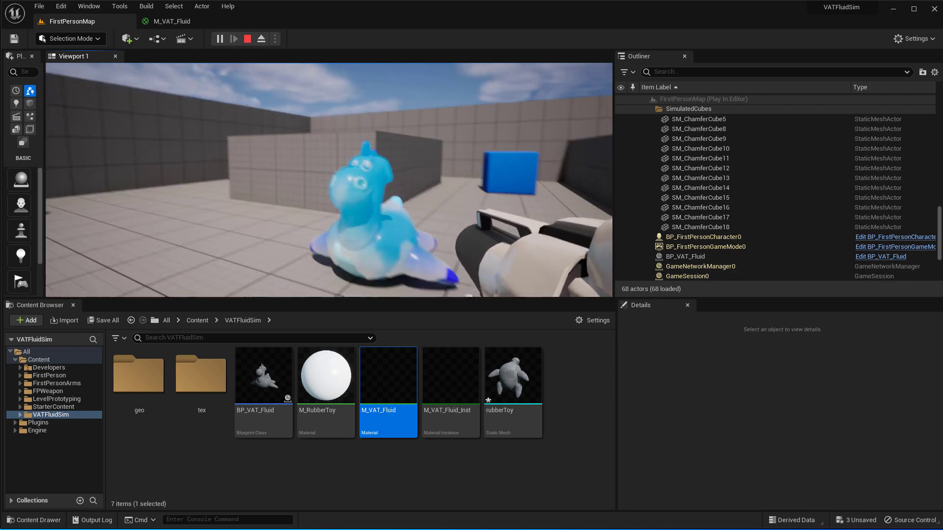
key("d")
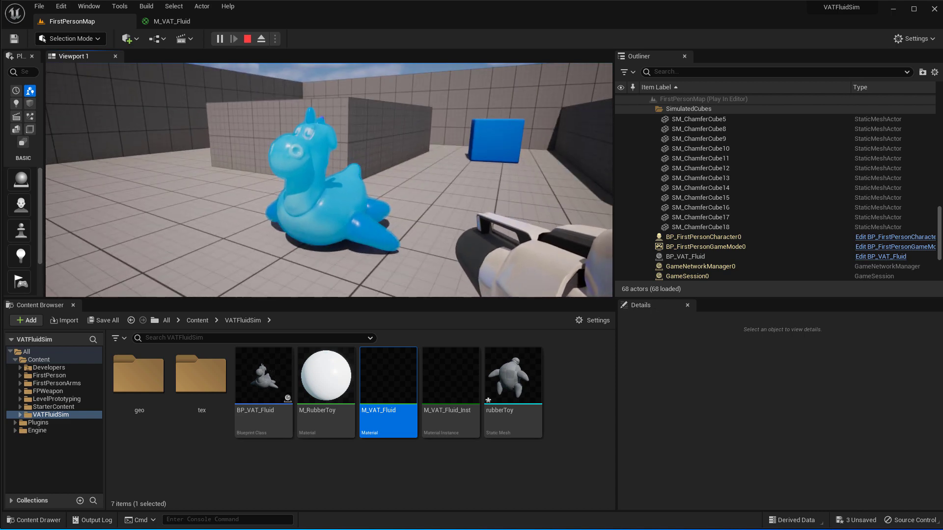
key("a")
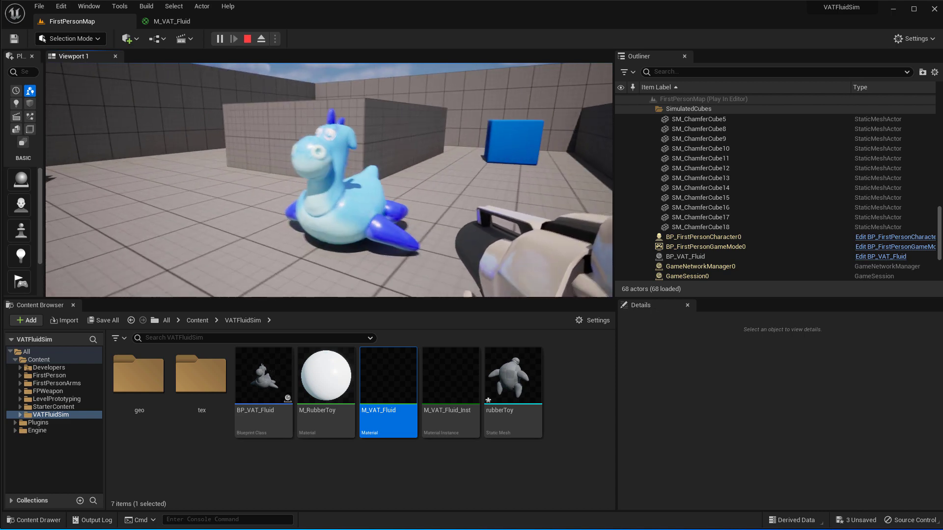